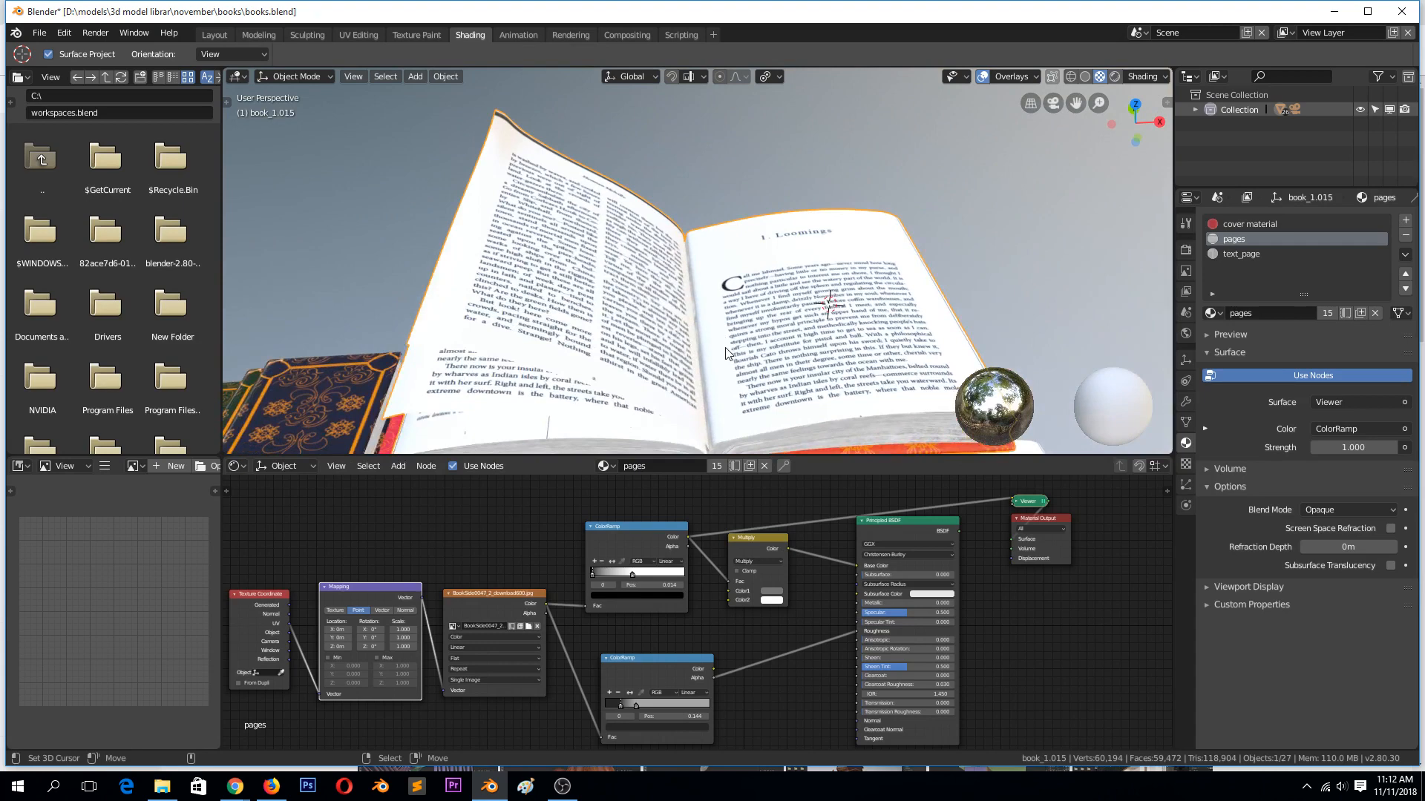
Step: Examine the open book and the surrounding book models, view the whole set in the Layout workspace, and hide their collection
{"action": "scroll", "coordinate": [725, 349], "scroll_direction": "down", "scroll_amount": 2}
{"action": "middle_click_drag", "start_coordinate": [590, 361], "coordinate": [623, 340]}
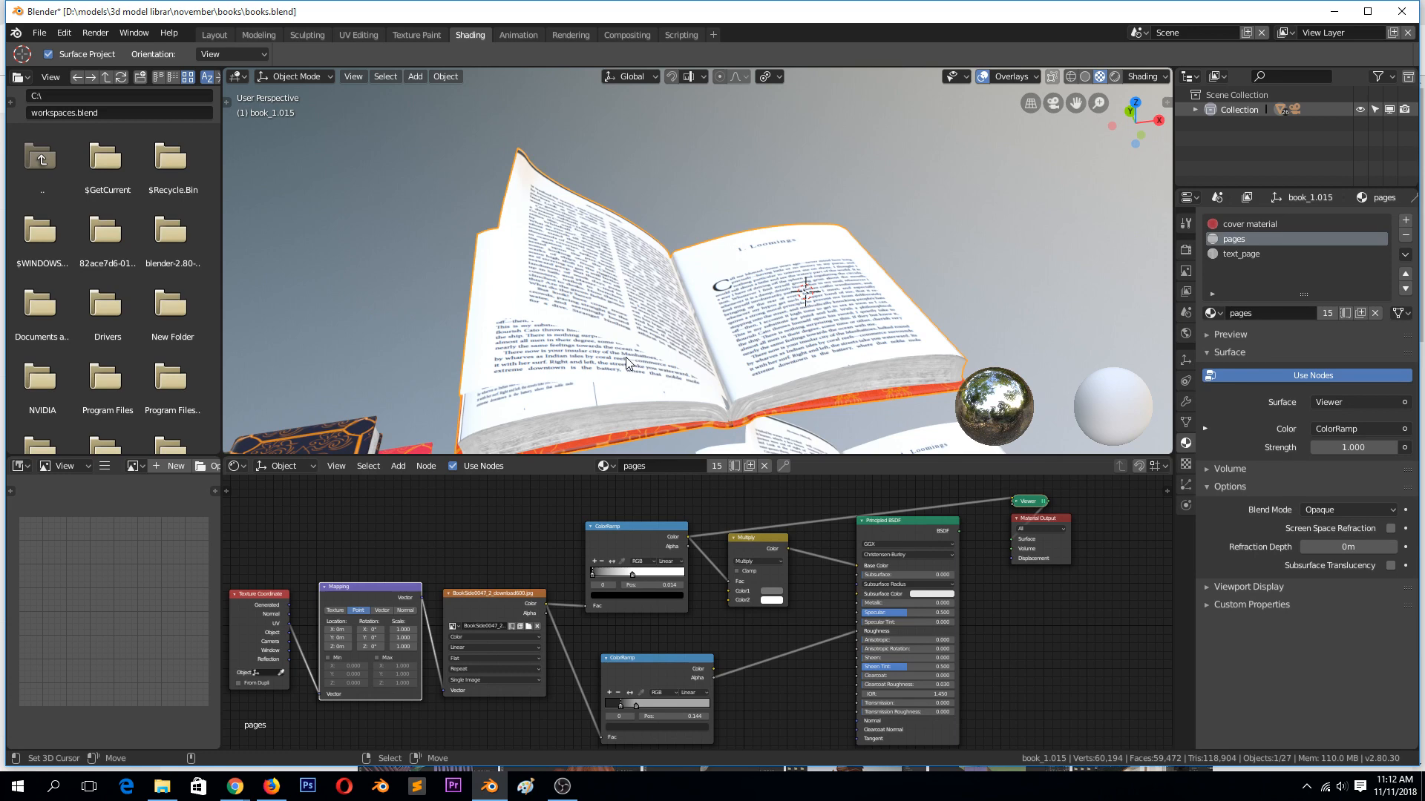
{"action": "scroll", "coordinate": [625, 356], "scroll_direction": "down", "scroll_amount": 2}
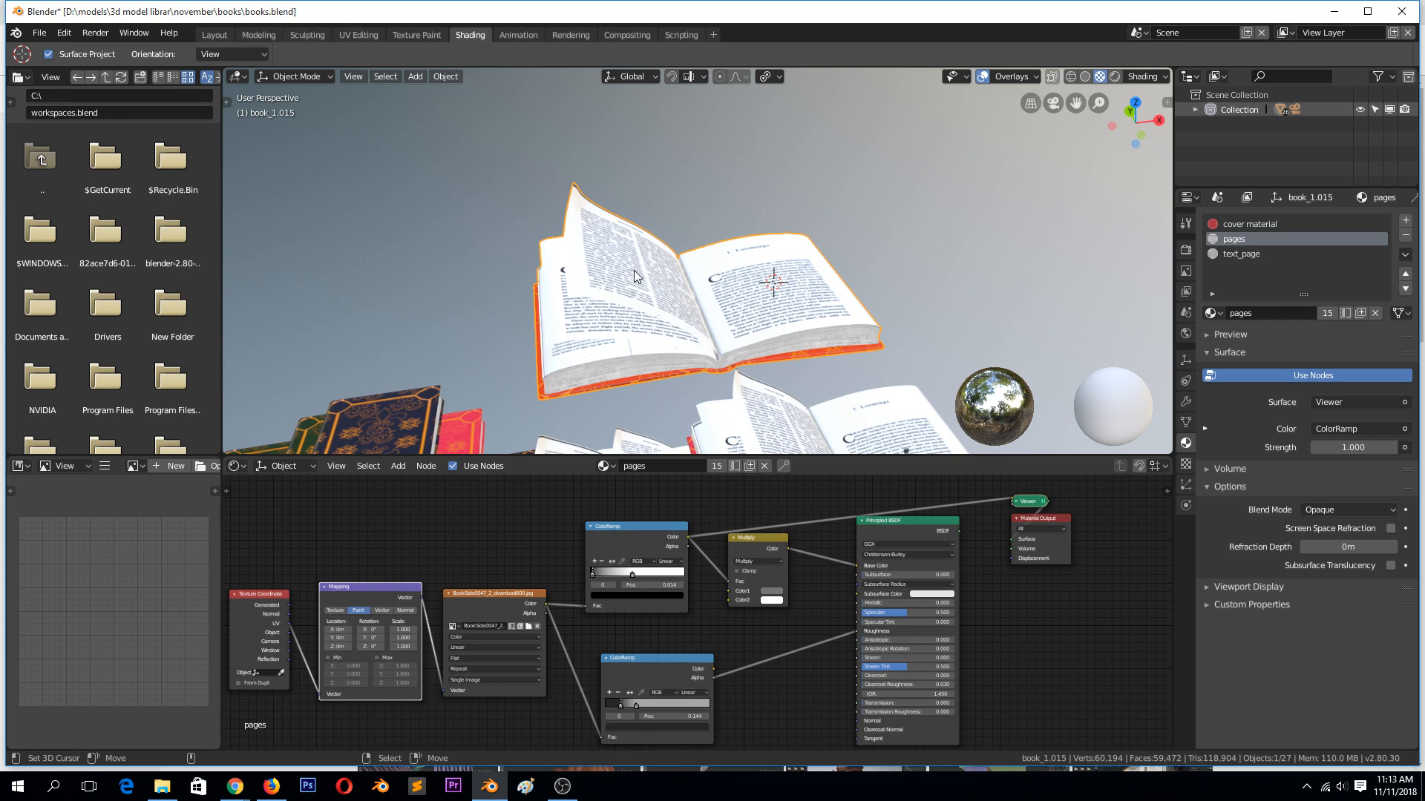
{"action": "left_click", "coordinate": [213, 35]}
{"action": "scroll", "coordinate": [587, 267], "scroll_direction": "down", "scroll_amount": 6}
{"action": "scroll", "coordinate": [682, 283], "scroll_direction": "down", "scroll_amount": 5}
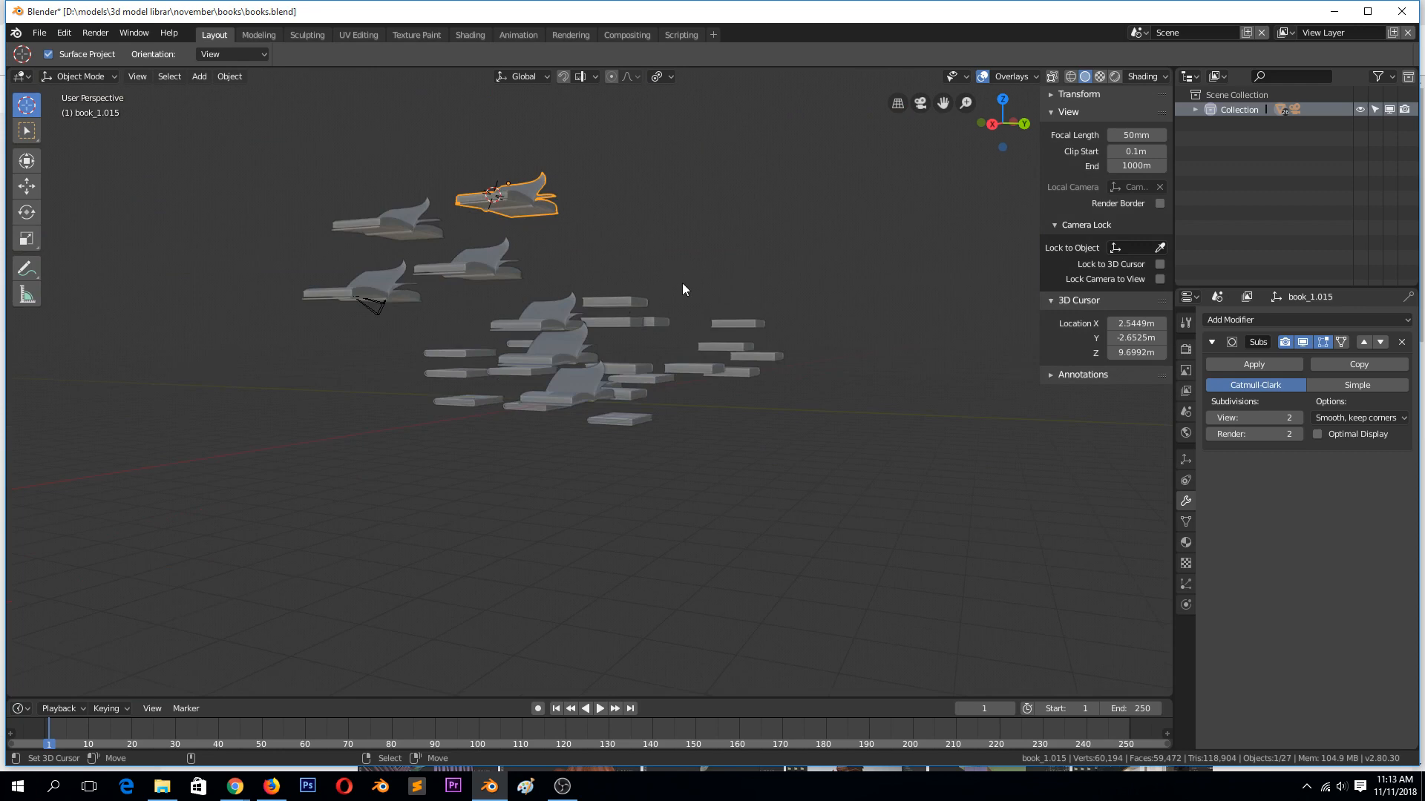
{"action": "middle_click_drag", "start_coordinate": [665, 303], "coordinate": [883, 344]}
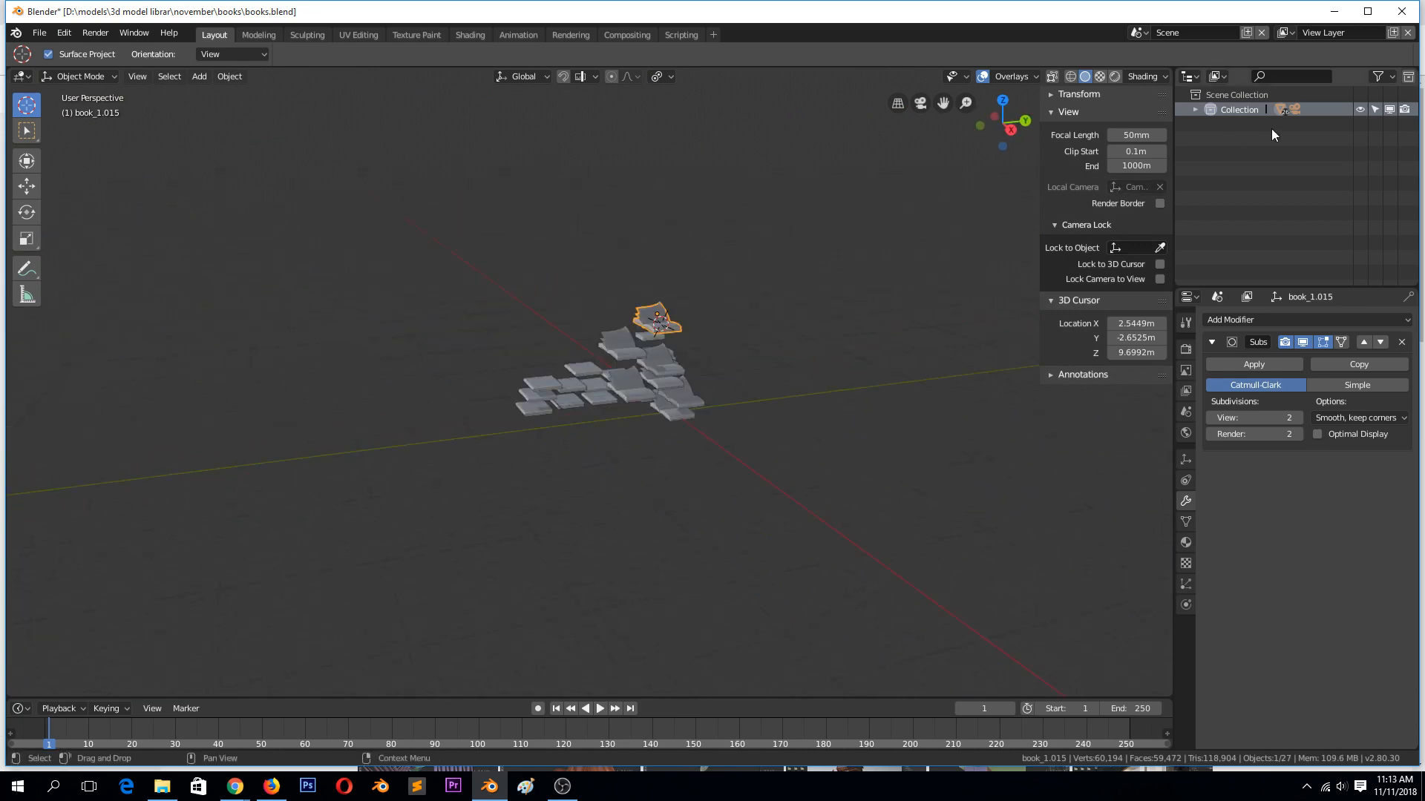
{"action": "left_click", "coordinate": [1361, 110]}
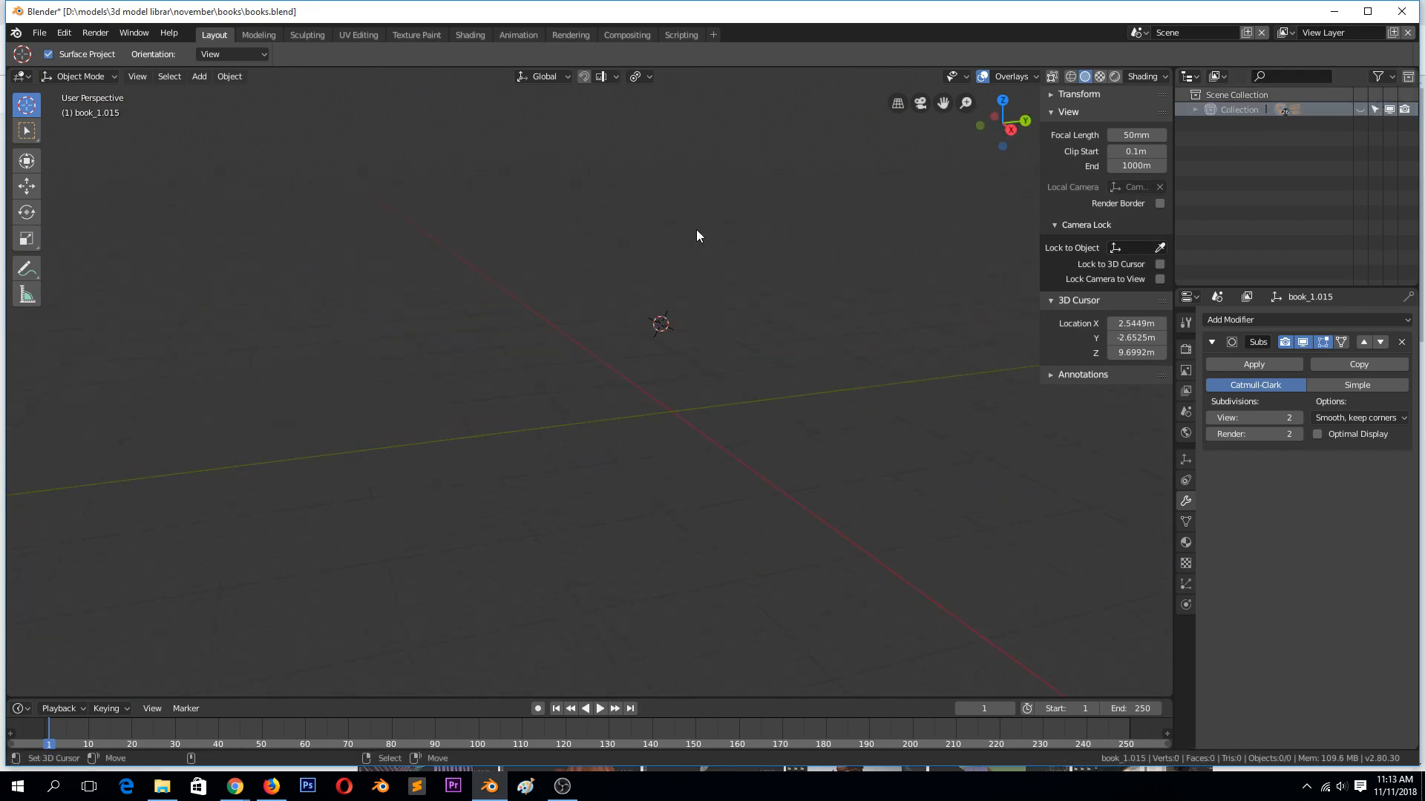
Step: Start a new scene and delete the default cube
{"action": "key", "text": "ctrl+n"}
{"action": "left_click", "coordinate": [554, 312]}
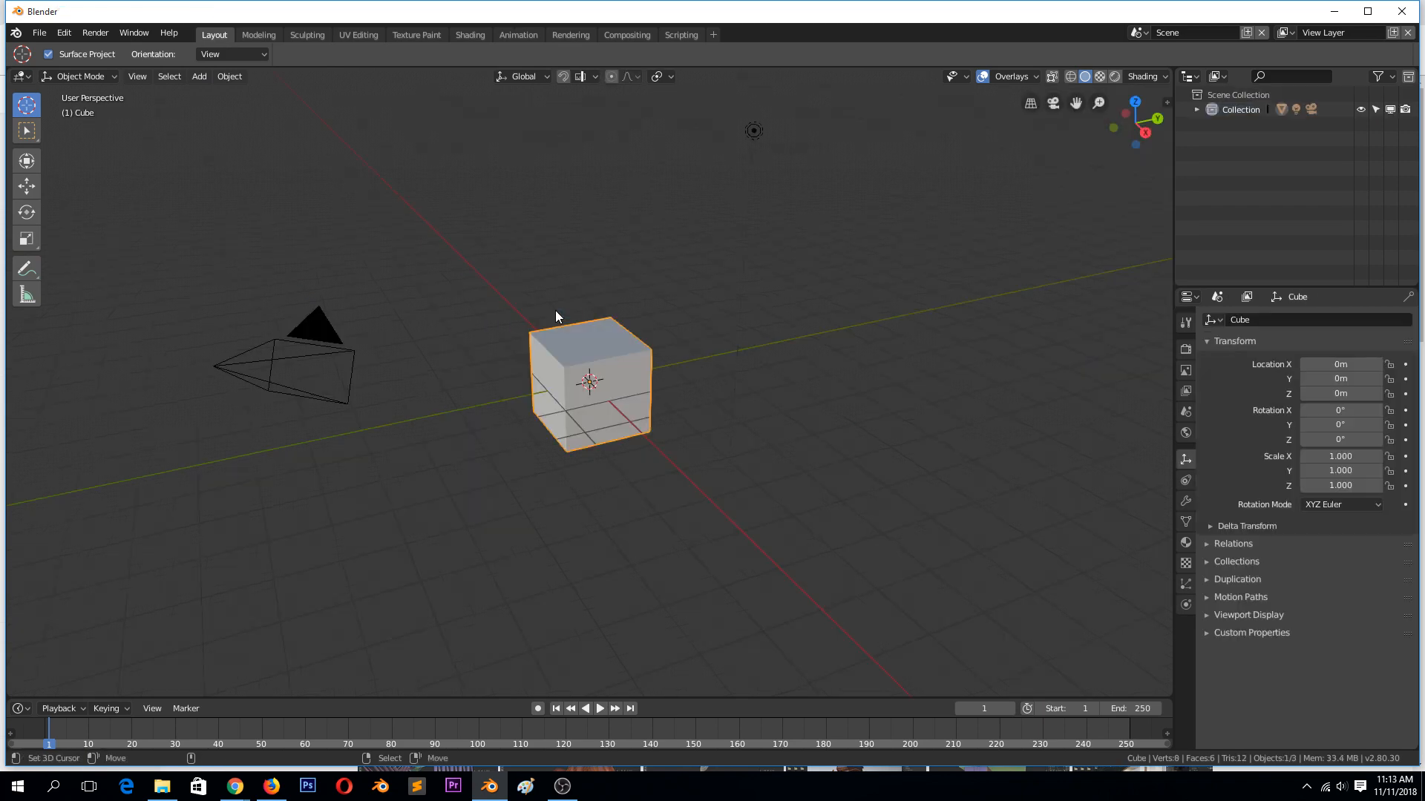
{"action": "key", "text": "x"}
{"action": "left_click", "coordinate": [567, 320]}
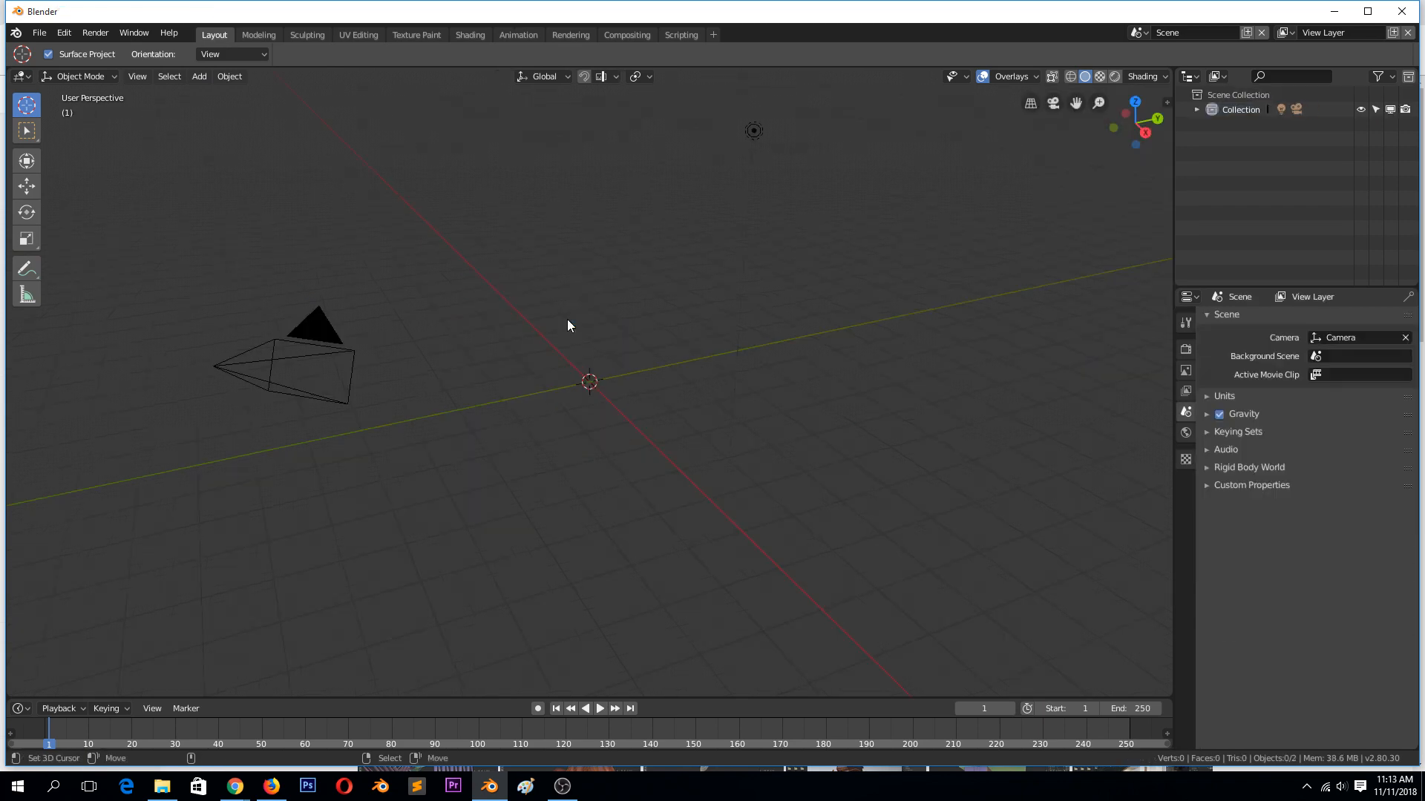
Step: Add a plane at the origin and scale it along X by about 1.63 in the top view
{"action": "key", "text": "KP_7"}
{"action": "key", "text": "shift+a"}
{"action": "mouse_move", "coordinate": [589, 335]}
{"action": "left_click", "coordinate": [668, 331]}
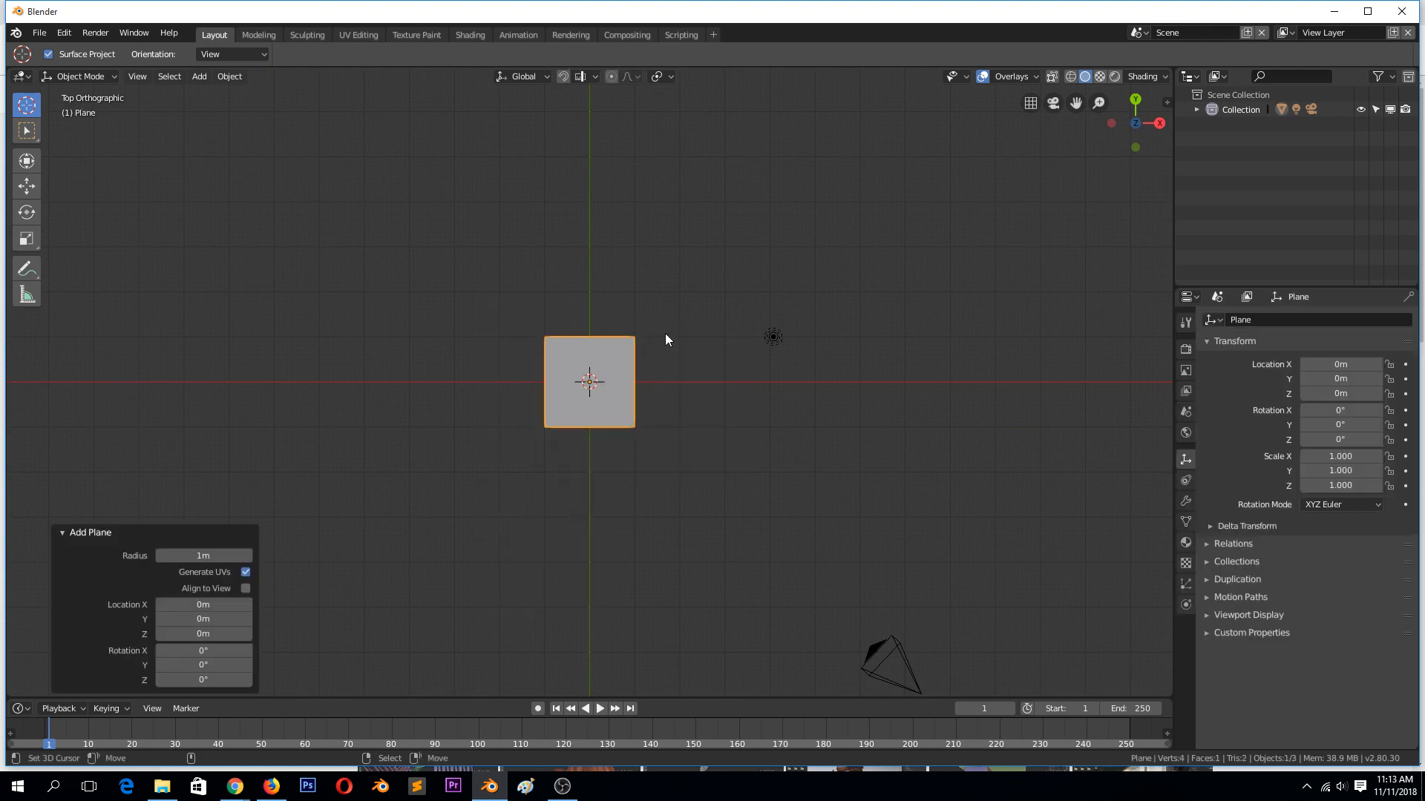
{"action": "key", "text": "s"}
{"action": "key", "text": "x"}
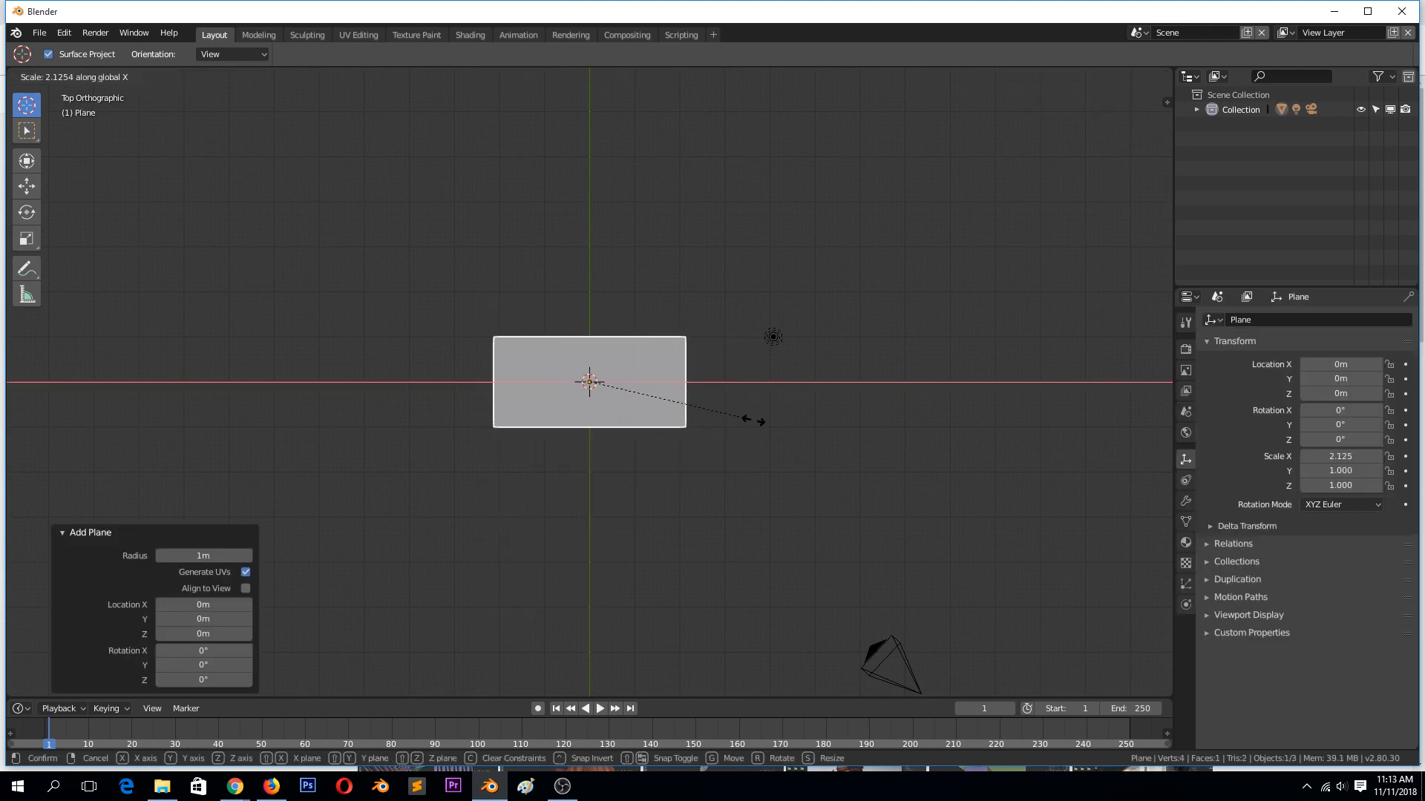
{"action": "left_click", "coordinate": [706, 414]}
Step: Raise the plane about 0.1 m along Z above the grid floor
{"action": "middle_click_drag", "start_coordinate": [671, 443], "coordinate": [647, 424]}
{"action": "key", "text": "g"}
{"action": "key", "text": "z"}
{"action": "left_click", "coordinate": [645, 414]}
Step: Add one centred loop cut across the plane, dividing its long side into two halves
{"action": "key", "text": "Tab"}
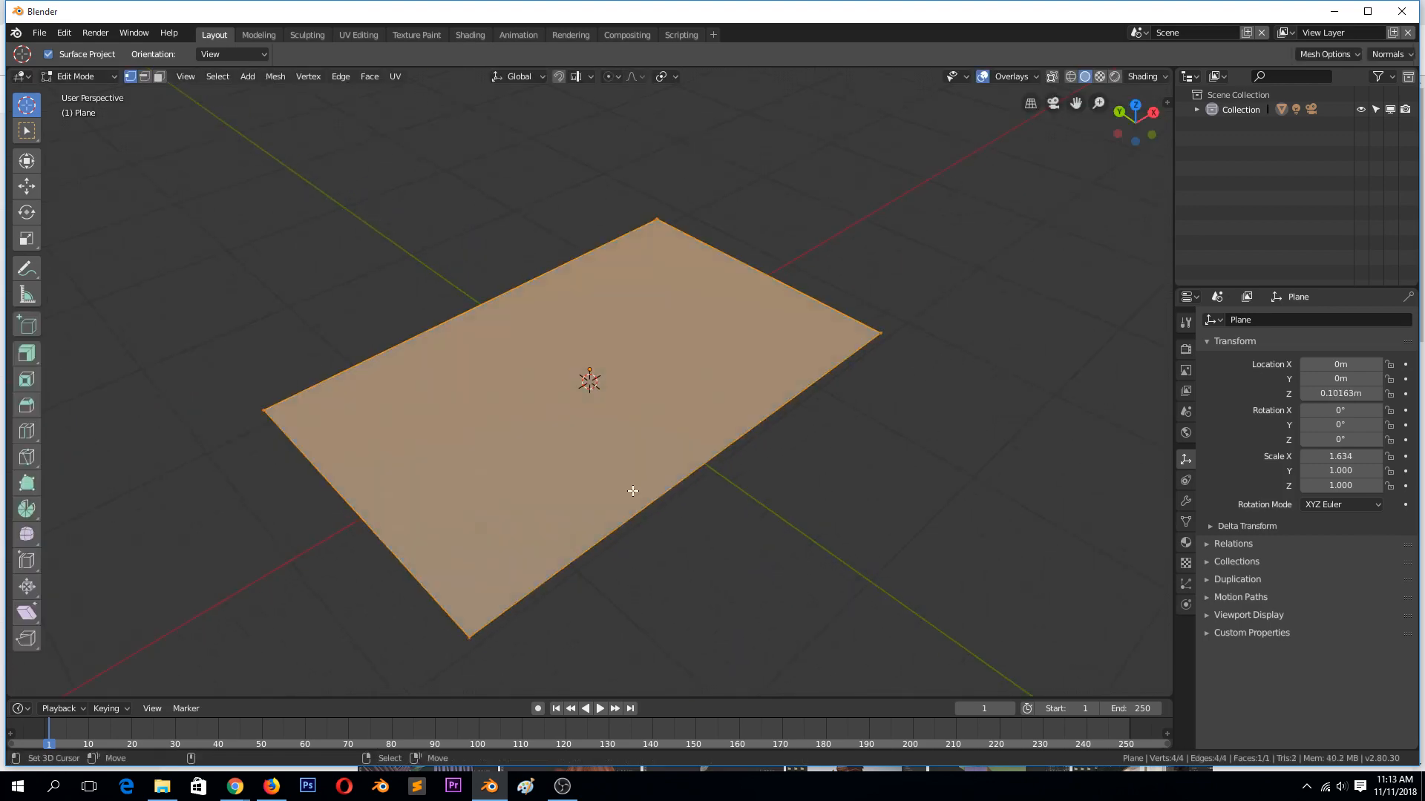
{"action": "key", "text": "ctrl+r"}
{"action": "left_click", "coordinate": [665, 461]}
{"action": "right_click", "coordinate": [664, 464]}
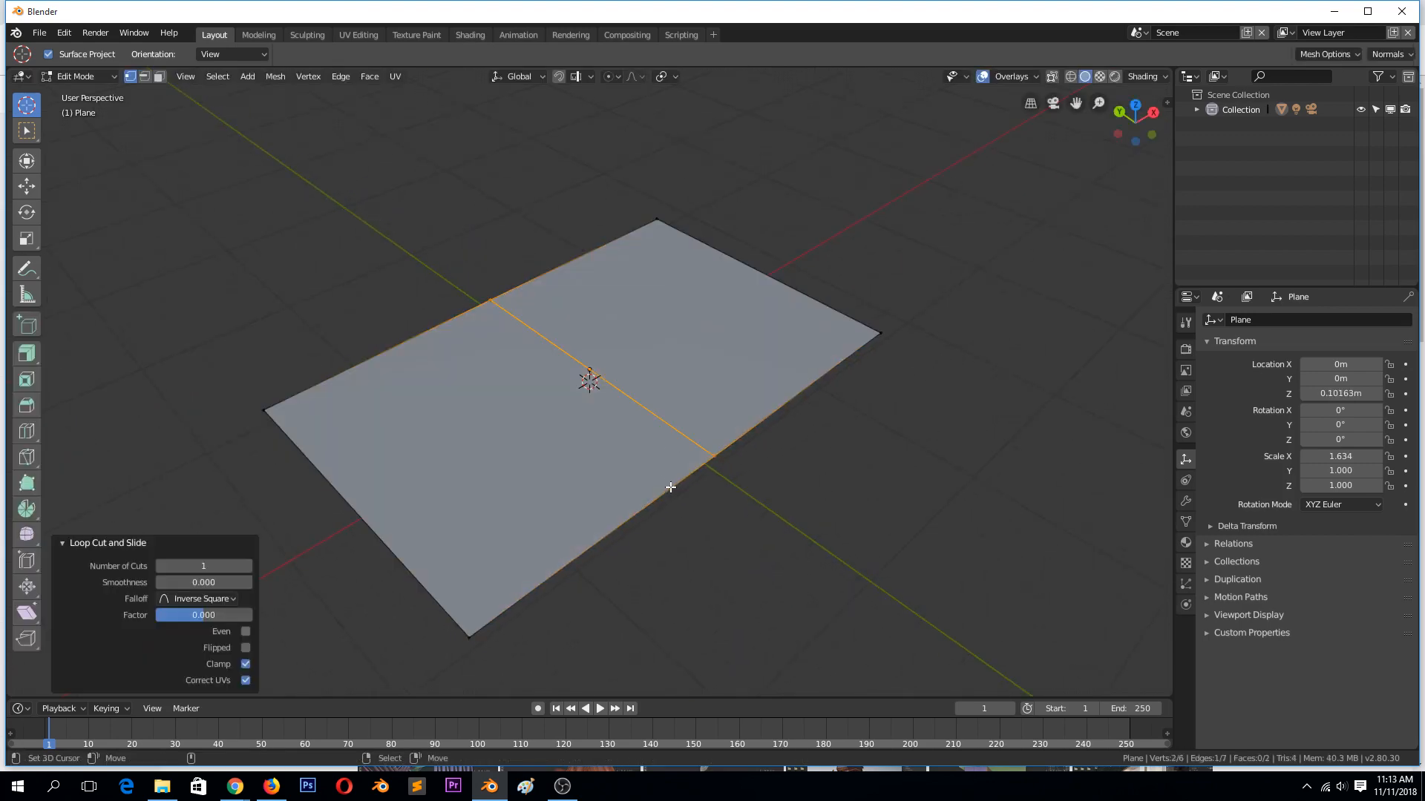
Step: Bevel the centre edge by about 0.068 with one segment to form a narrow spine strip
{"action": "middle_click_drag", "start_coordinate": [667, 486], "coordinate": [566, 438]}
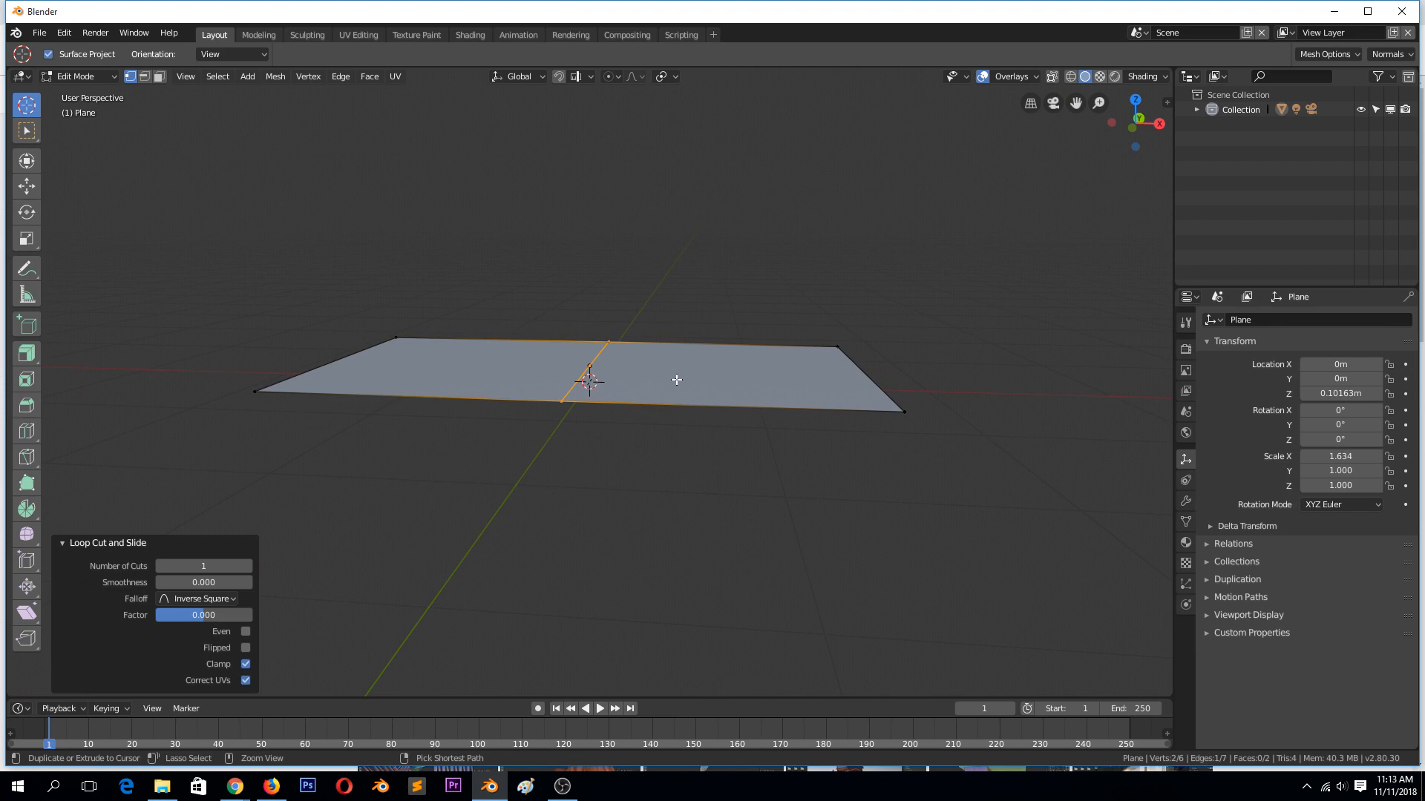
{"action": "left_click", "coordinate": [32, 406]}
{"action": "left_click", "coordinate": [146, 77]}
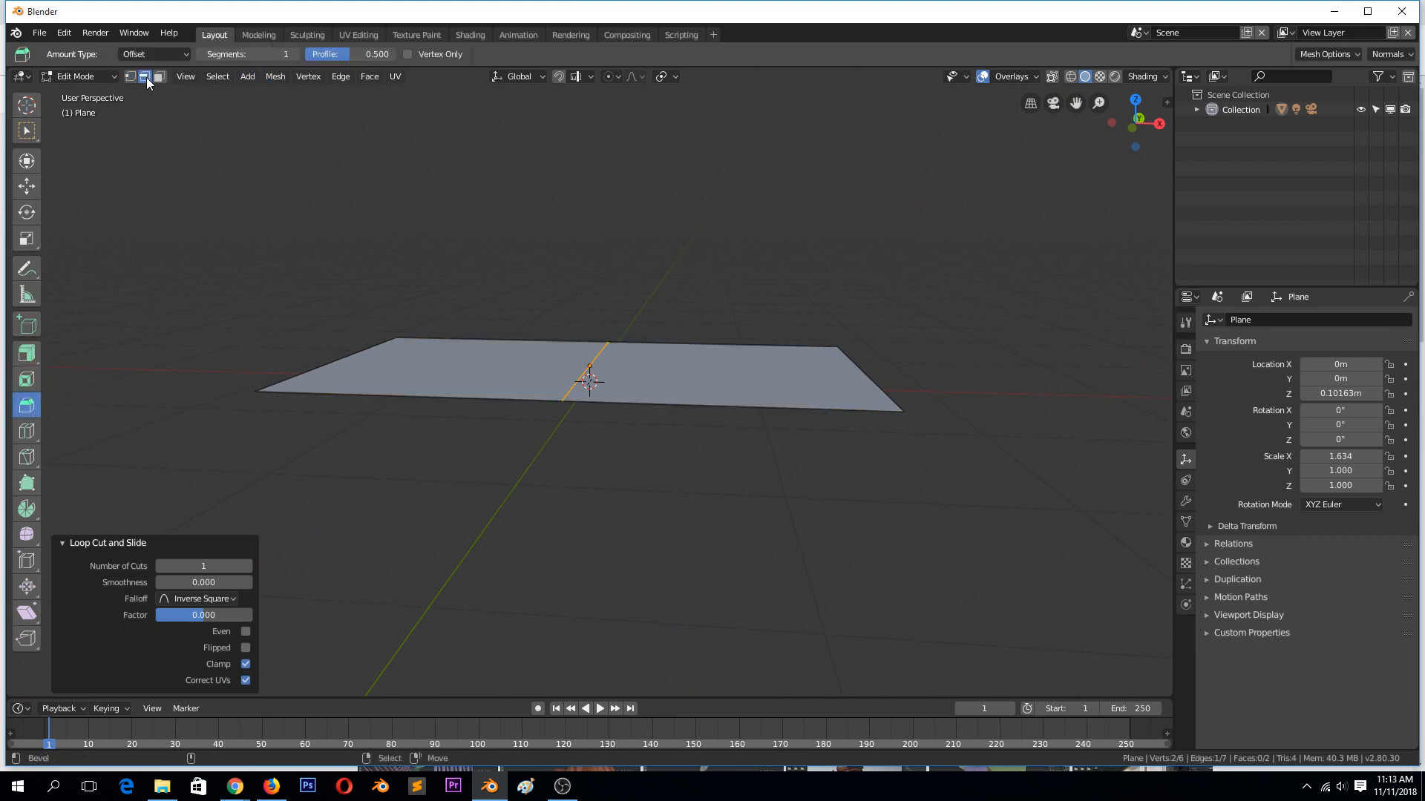
{"action": "middle_click_drag", "start_coordinate": [498, 269], "coordinate": [466, 317]}
{"action": "left_click_drag", "start_coordinate": [574, 388], "coordinate": [611, 404]}
{"action": "middle_click_drag", "start_coordinate": [610, 418], "coordinate": [633, 393]}
{"action": "scroll", "coordinate": [330, 419], "scroll_direction": "up", "scroll_amount": 3}
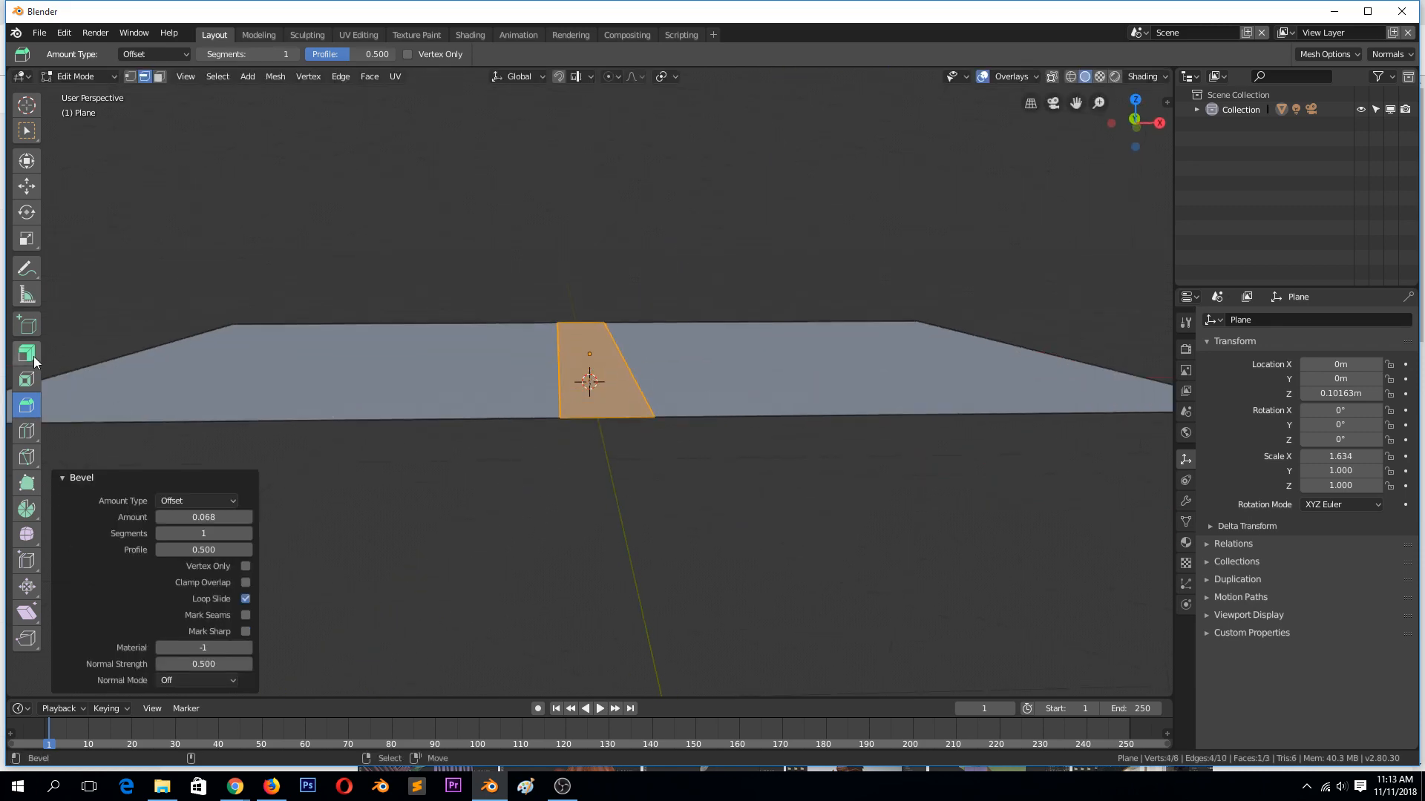
Step: Extrude the spine strip about 0.05 m downward and adjust its height with the Move tool
{"action": "left_click_drag", "start_coordinate": [33, 349], "coordinate": [136, 371]}
{"action": "mouse_move", "coordinate": [589, 269]}
{"action": "left_mouse_down"}
{"action": "mouse_move", "coordinate": [589, 309]}
{"action": "mouse_move", "coordinate": [595, 290]}
{"action": "left_mouse_up"}
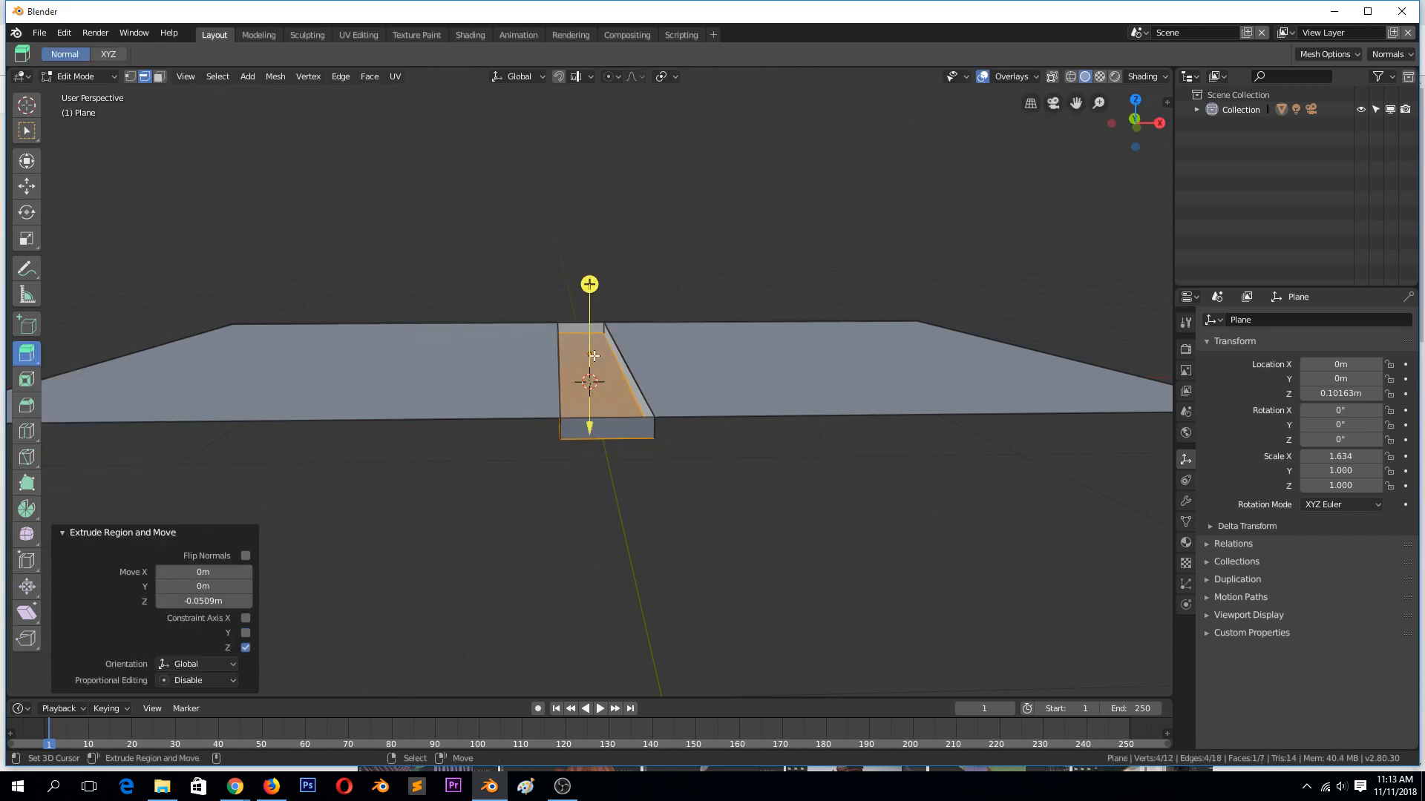
{"action": "middle_click_drag", "start_coordinate": [589, 296], "coordinate": [47, 309]}
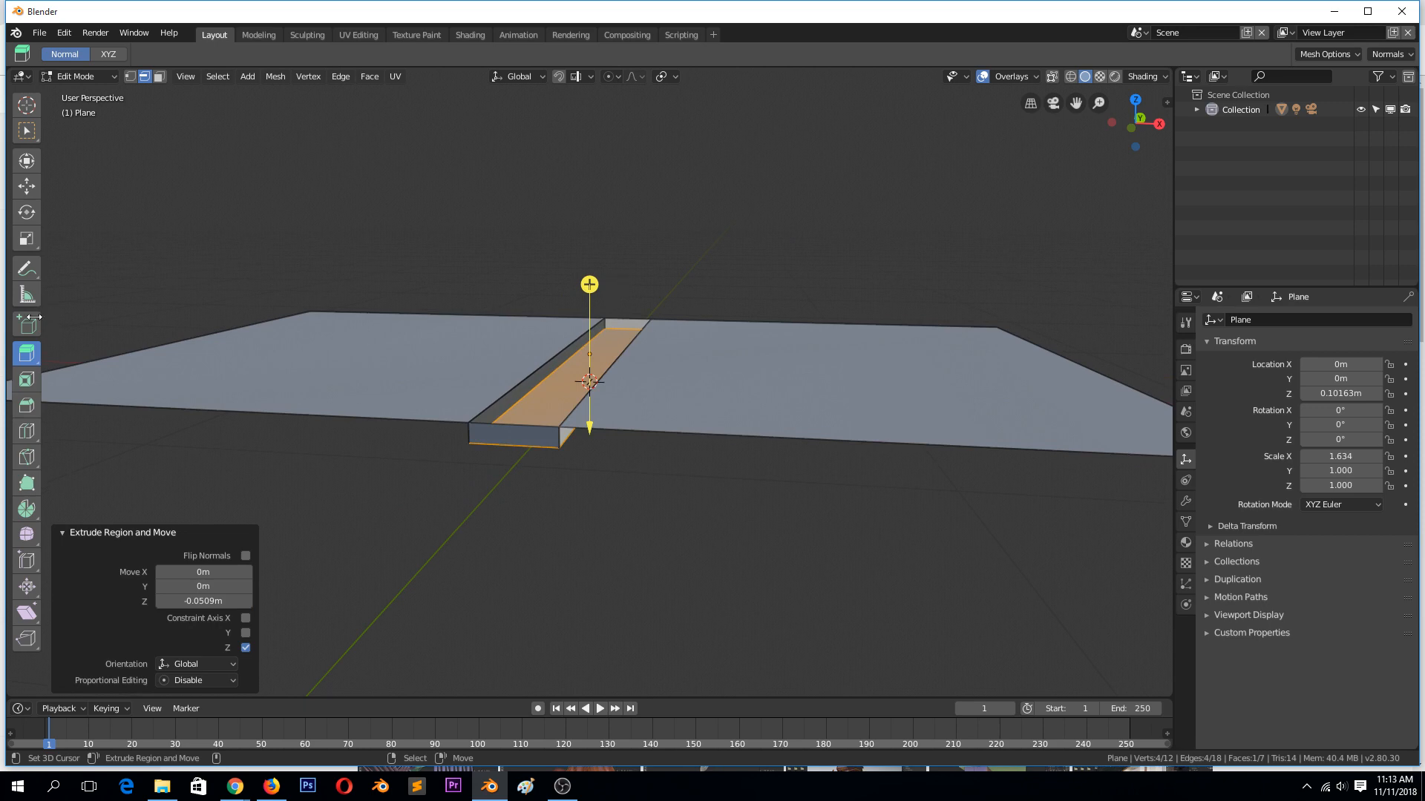
{"action": "left_click", "coordinate": [27, 187]}
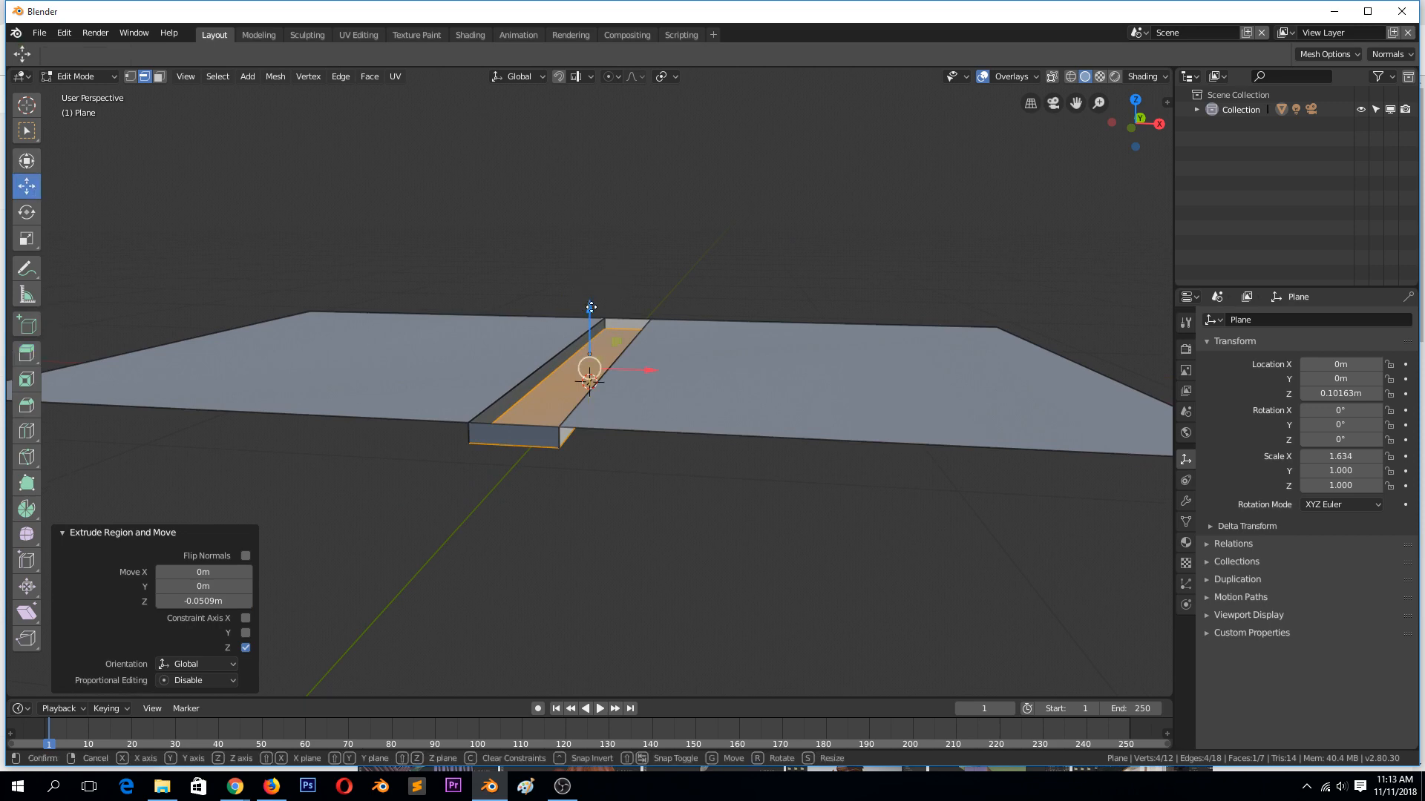
{"action": "left_click_drag", "start_coordinate": [589, 310], "coordinate": [583, 320]}
Step: Delete the two upper end edges of the spine groove to open both of its ends
{"action": "left_click", "coordinate": [527, 430]}
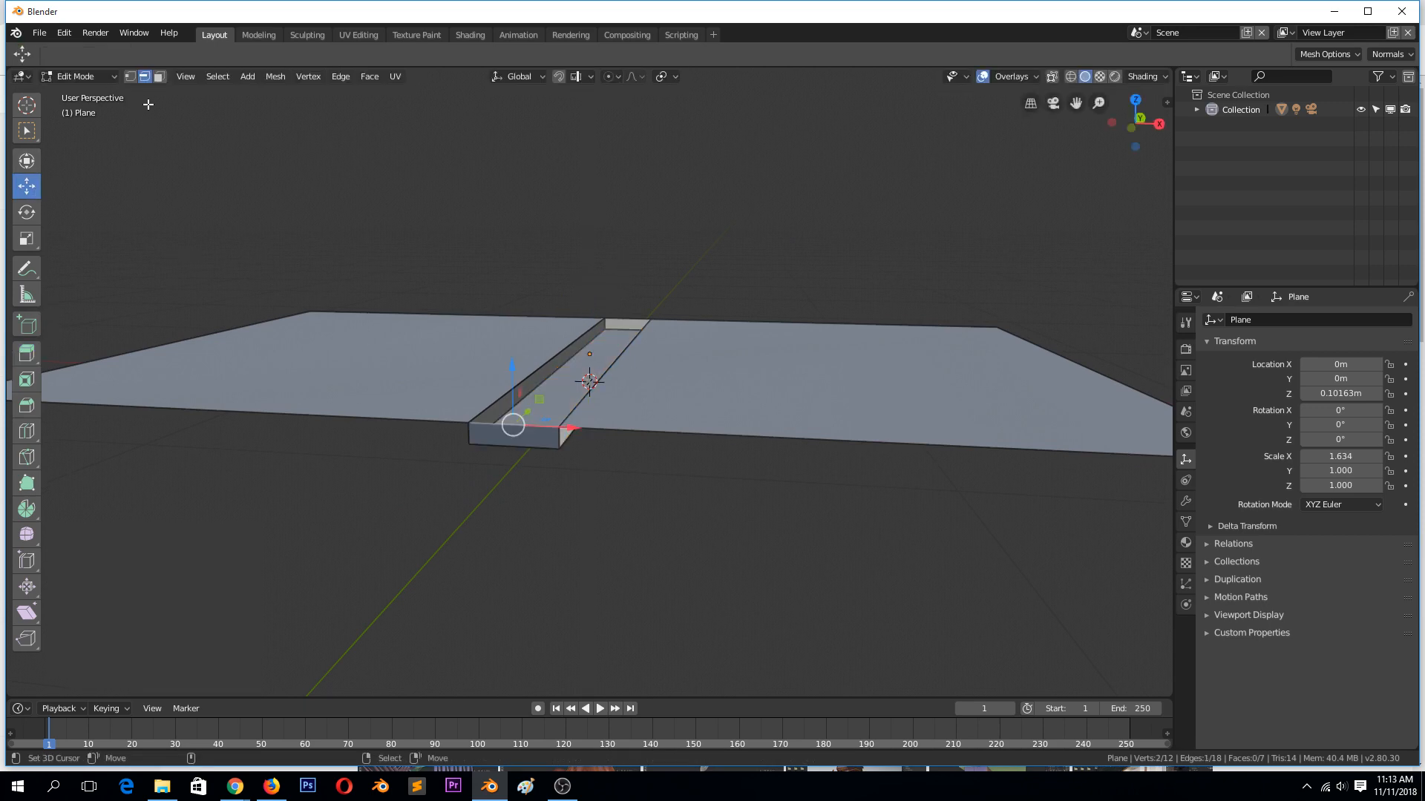
{"action": "left_click", "coordinate": [617, 324], "text": "shift"}
{"action": "right_click", "coordinate": [617, 313]}
{"action": "left_click", "coordinate": [617, 314]}
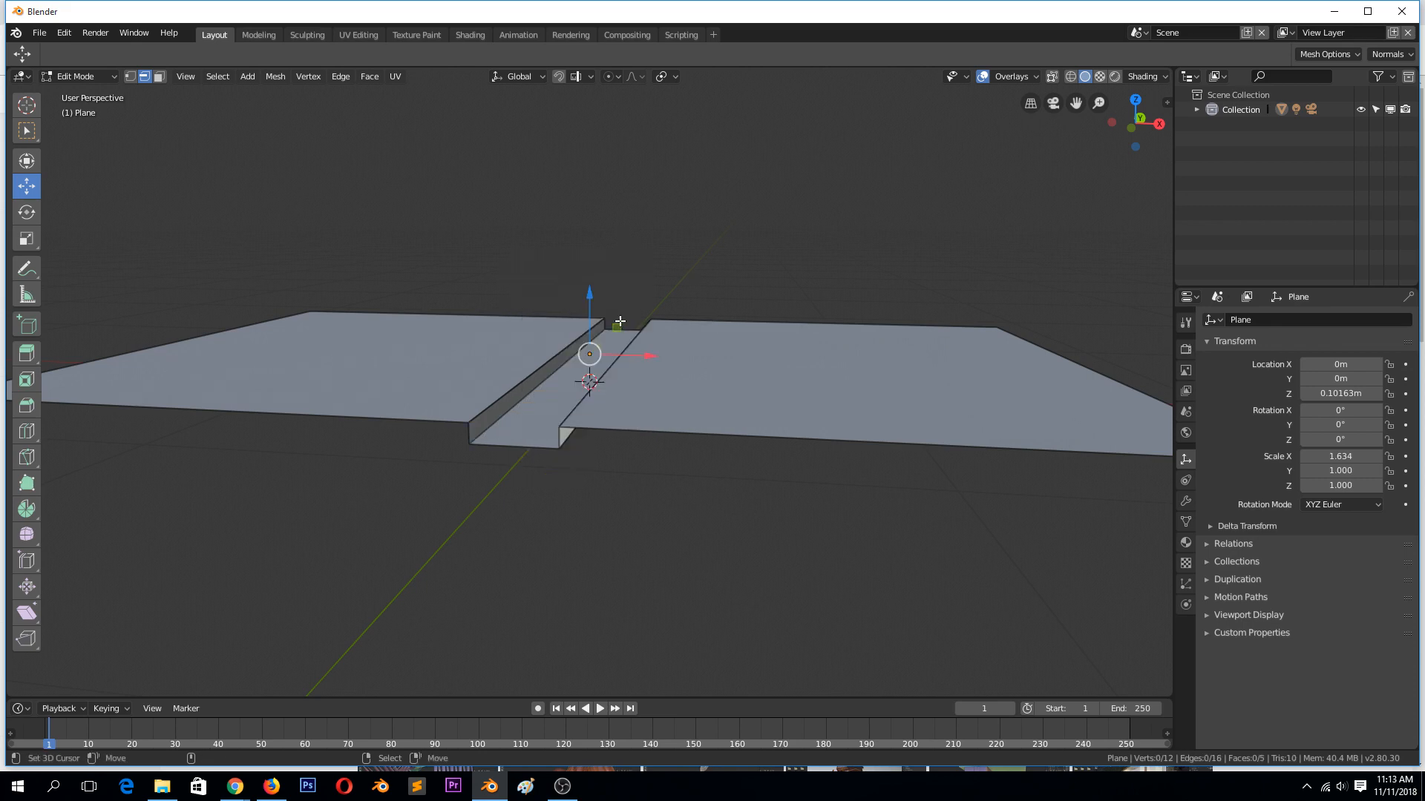
Step: Scale the two long bottom edges of the spine groove along X by about 0.83 to taper its sides
{"action": "key", "text": "Tab"}
{"action": "middle_click_drag", "start_coordinate": [629, 393], "coordinate": [665, 369]}
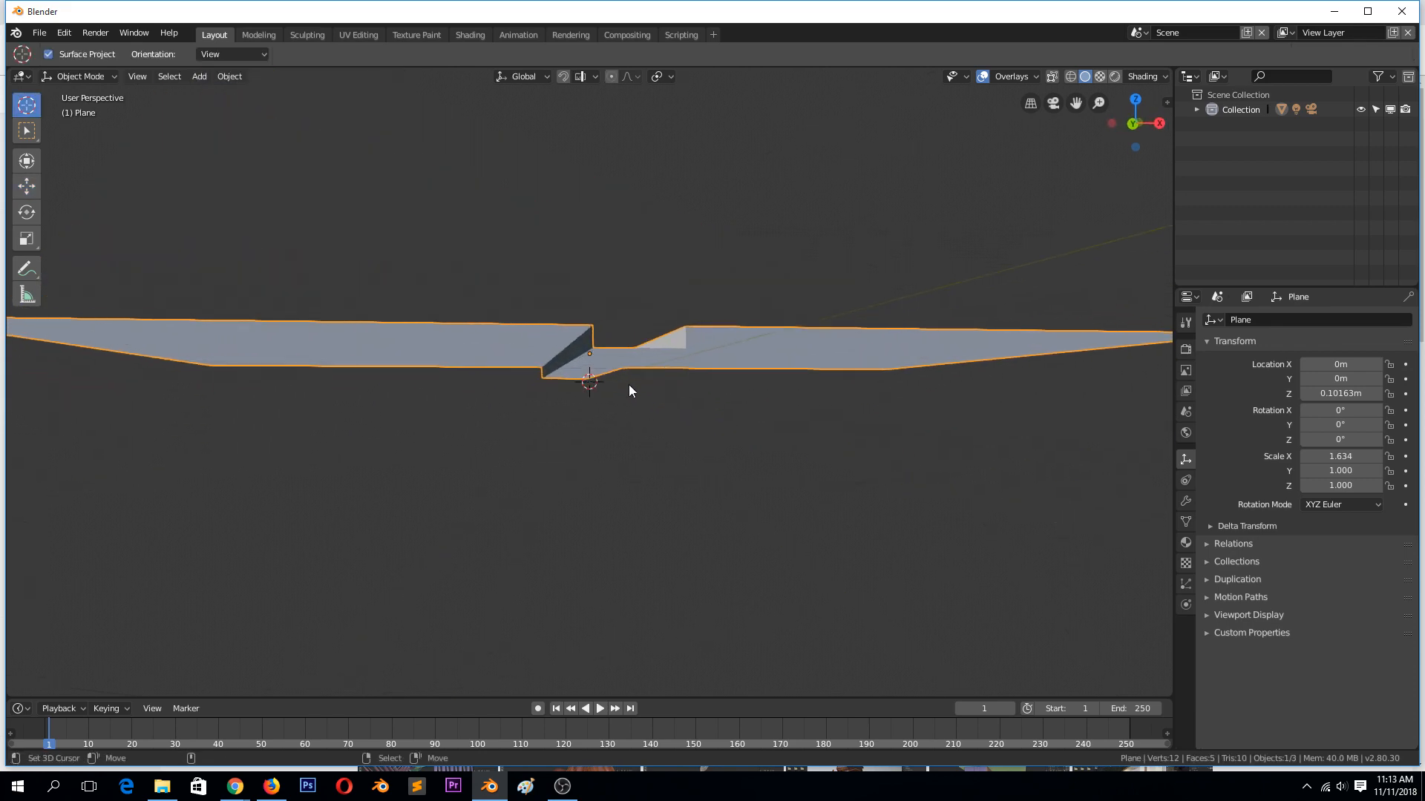
{"action": "scroll", "coordinate": [629, 384], "scroll_direction": "up", "scroll_amount": 5}
{"action": "key", "text": "Tab"}
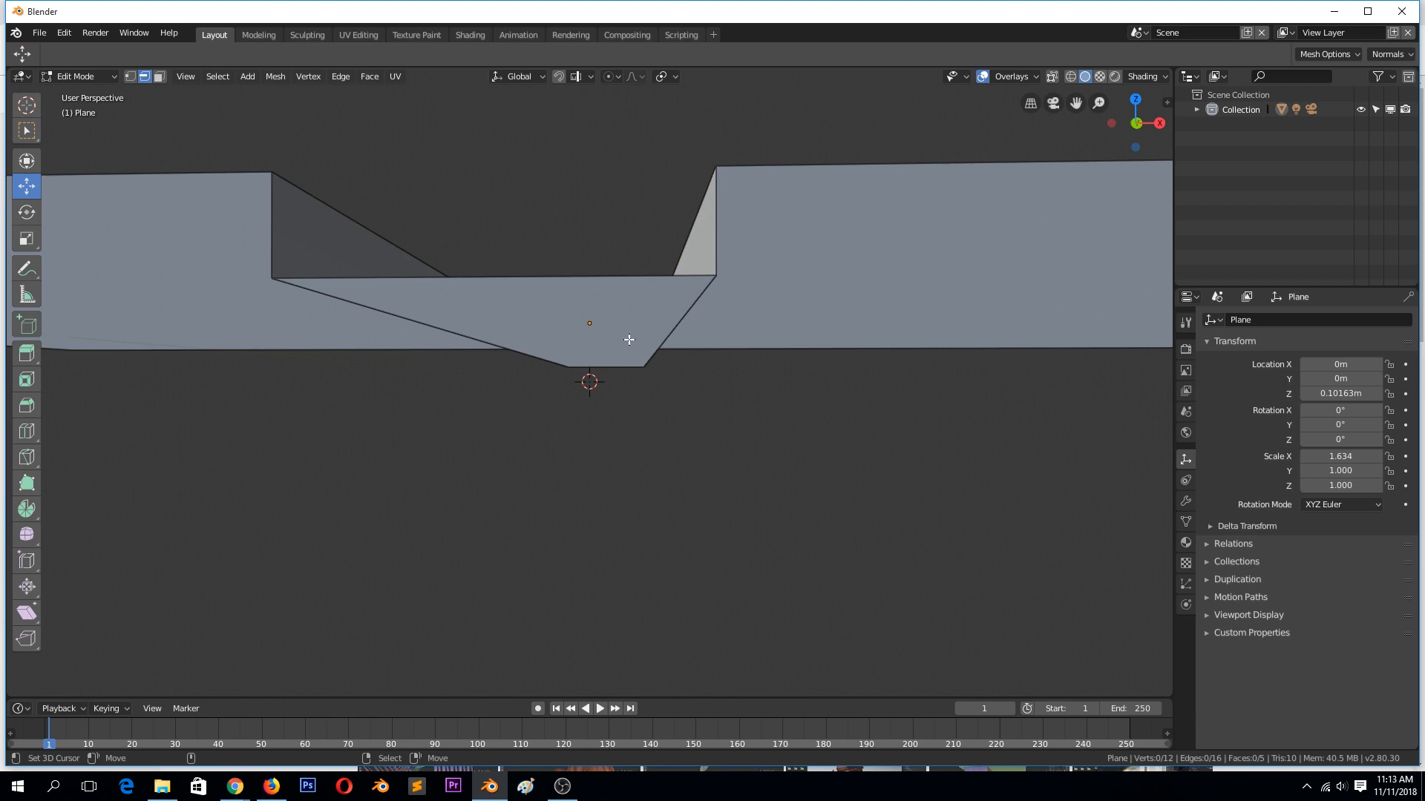
{"action": "left_click", "coordinate": [675, 324]}
{"action": "left_click", "coordinate": [385, 301], "text": "shift"}
{"action": "key", "text": "s"}
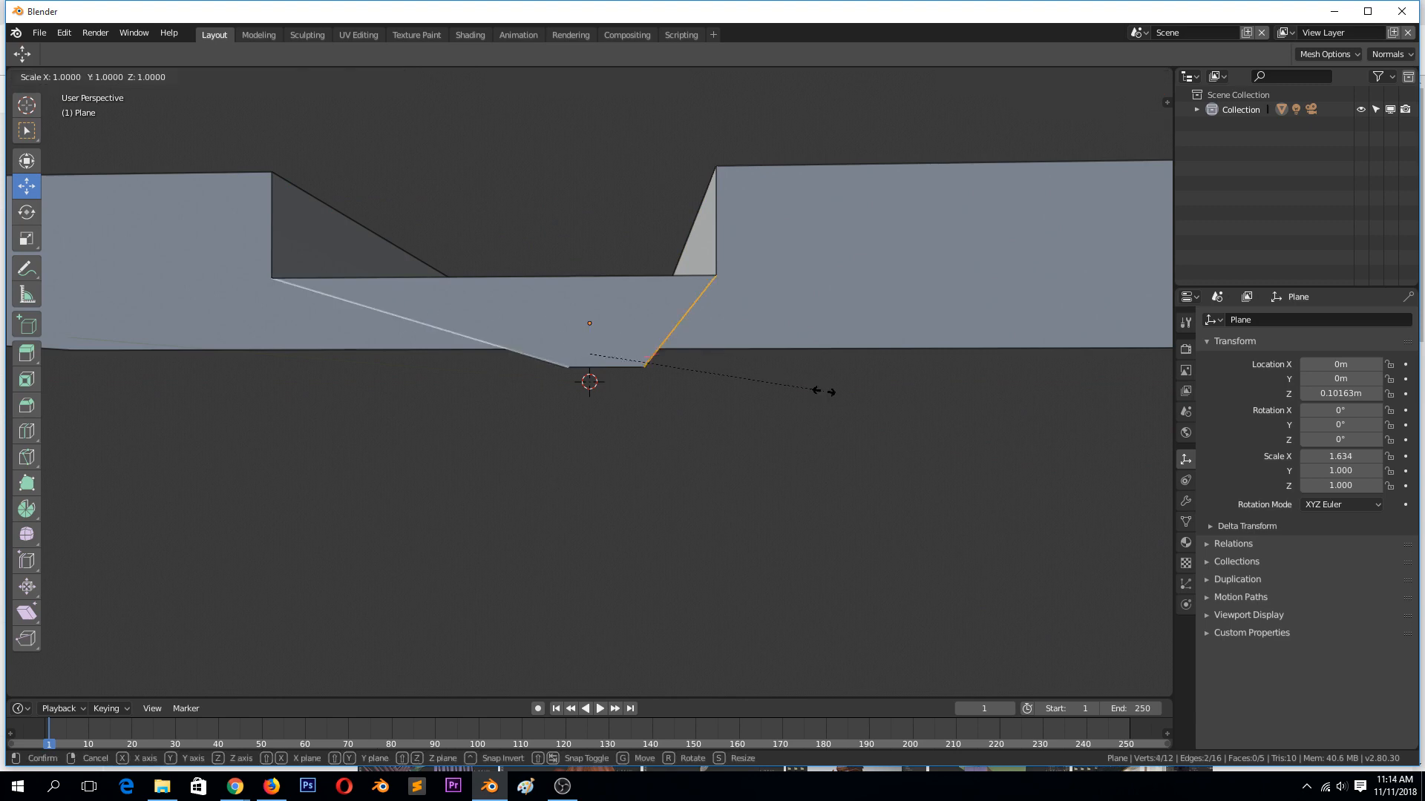
{"action": "key", "text": "x"}
{"action": "left_click", "coordinate": [784, 387]}
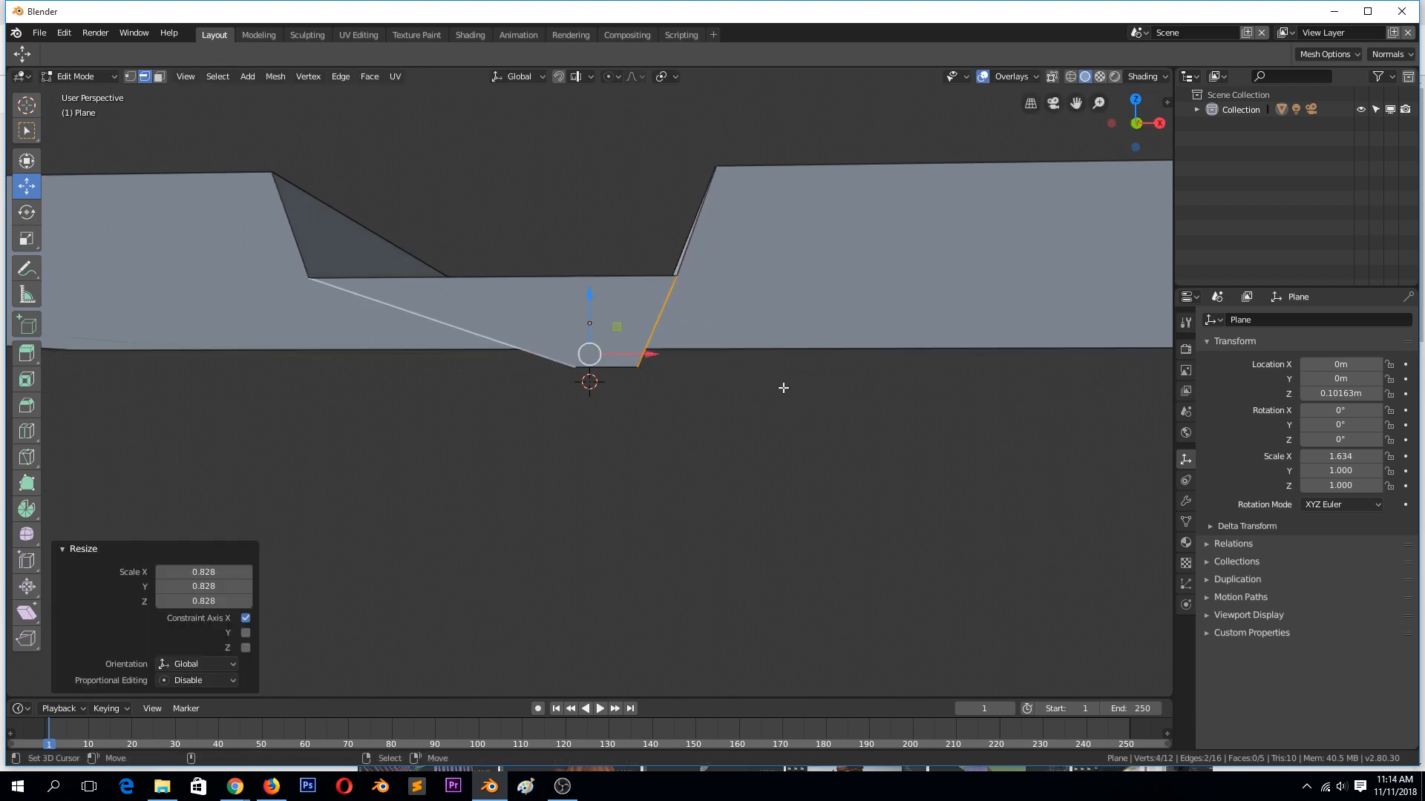
Step: Add two lengthwise loop cuts to the groove floor and lower them slightly to round the spine
{"action": "key", "text": "ctrl+r"}
{"action": "scroll", "coordinate": [557, 292], "scroll_direction": "up", "scroll_amount": 1}
{"action": "left_click", "coordinate": [555, 304]}
{"action": "right_click", "coordinate": [555, 310]}
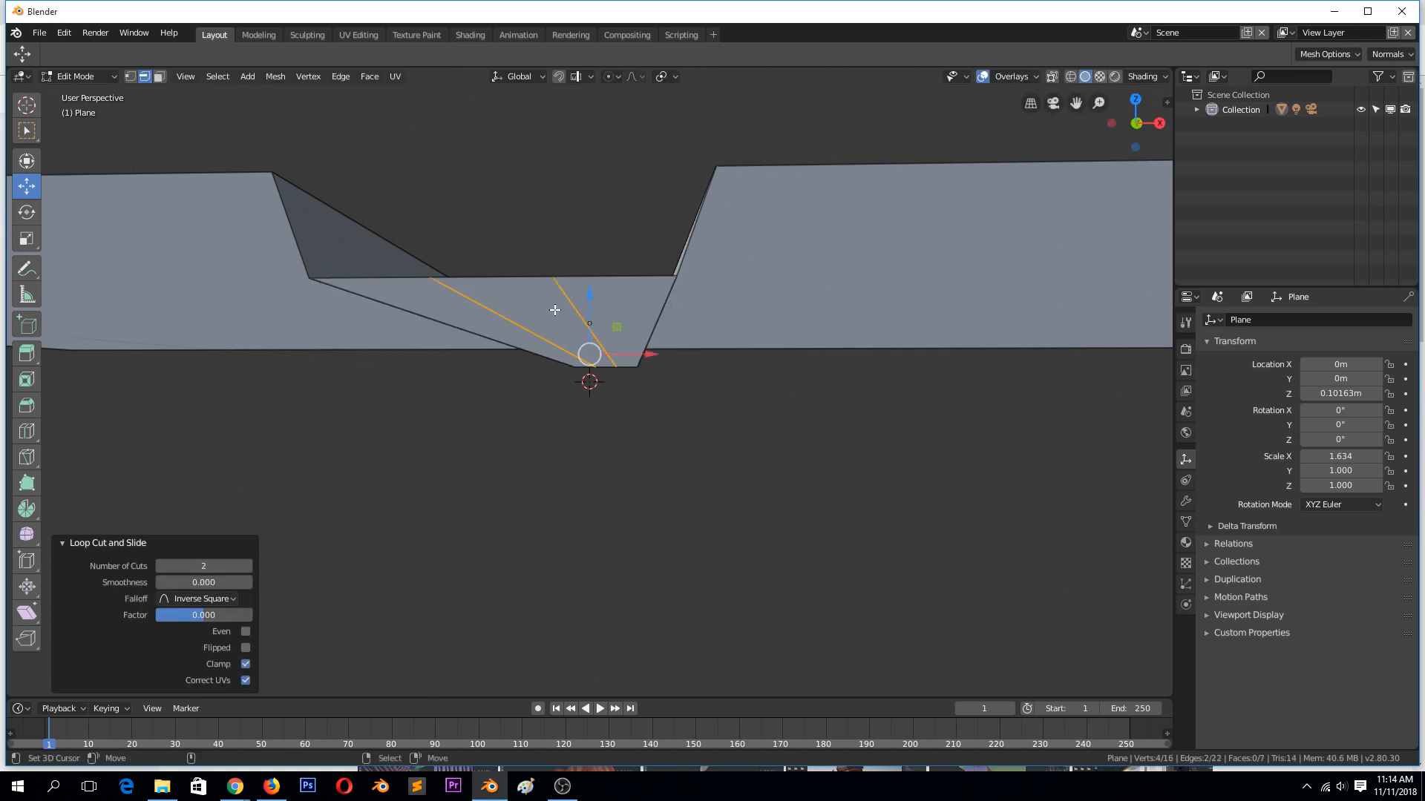
{"action": "middle_click_drag", "start_coordinate": [603, 310], "coordinate": [592, 323]}
{"action": "left_click_drag", "start_coordinate": [588, 297], "coordinate": [594, 314]}
{"action": "key", "text": "Tab"}
{"action": "middle_click_drag", "start_coordinate": [615, 356], "coordinate": [719, 443]}
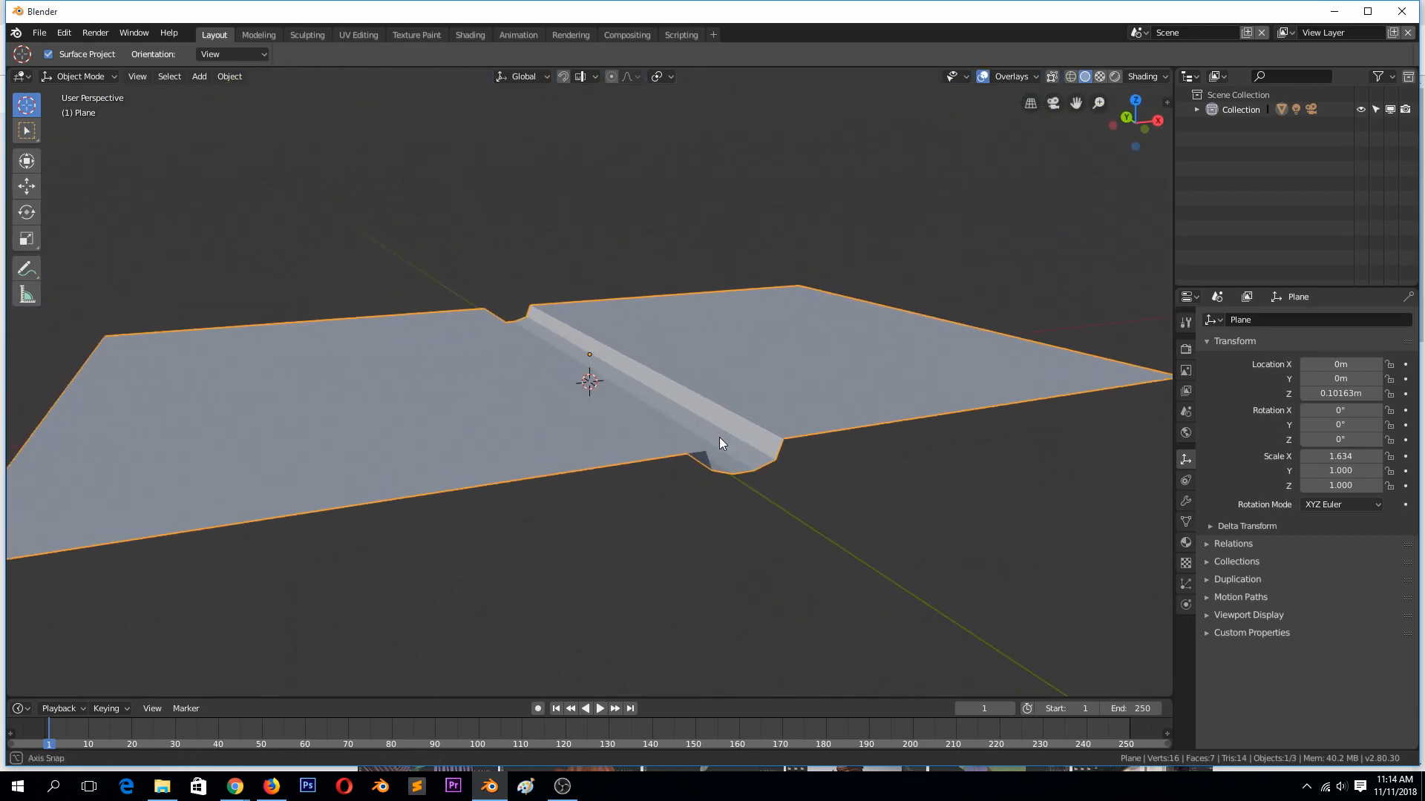
Step: Add a Solidify modifier to the cover plane and apply the object's rotation and scale
{"action": "left_click", "coordinate": [1185, 503]}
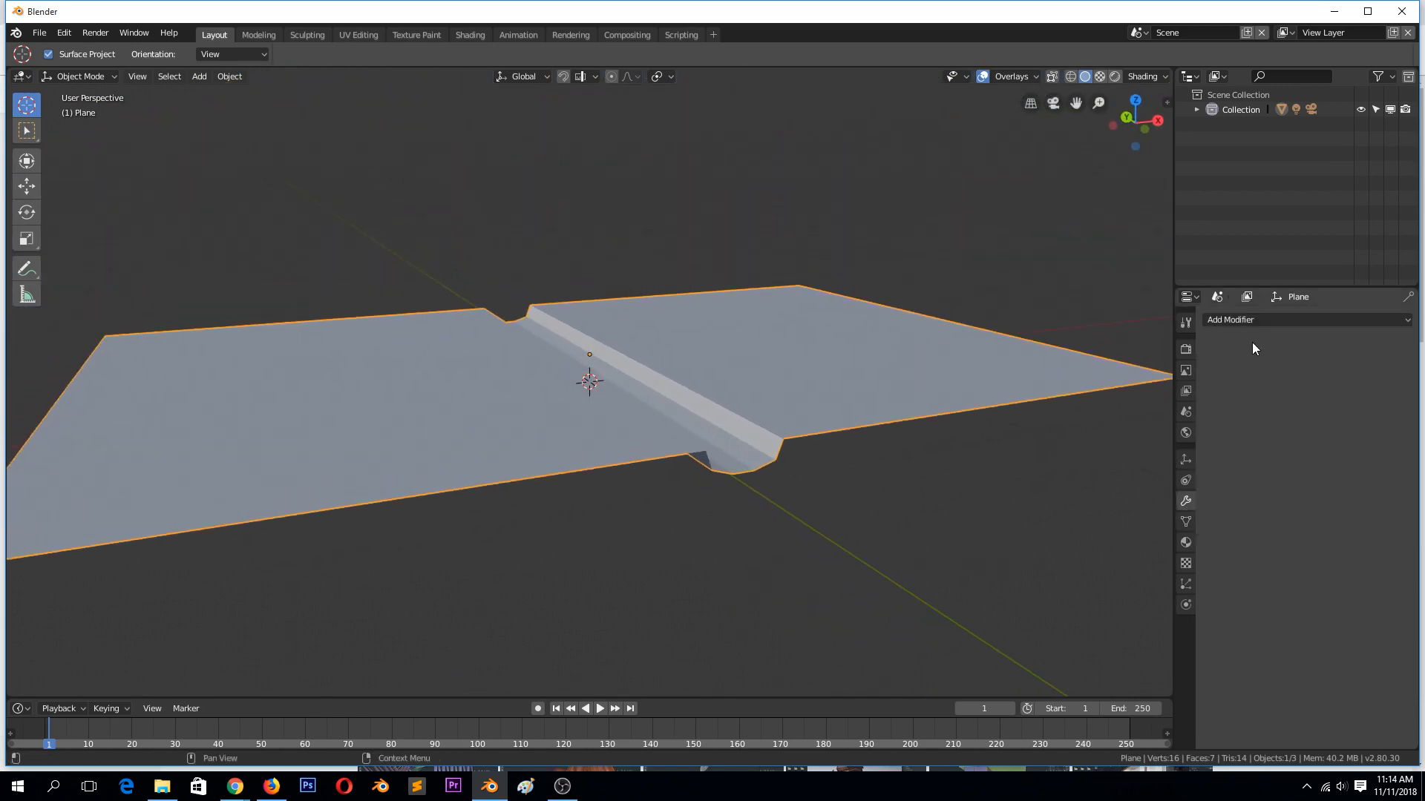
{"action": "left_click", "coordinate": [1252, 321]}
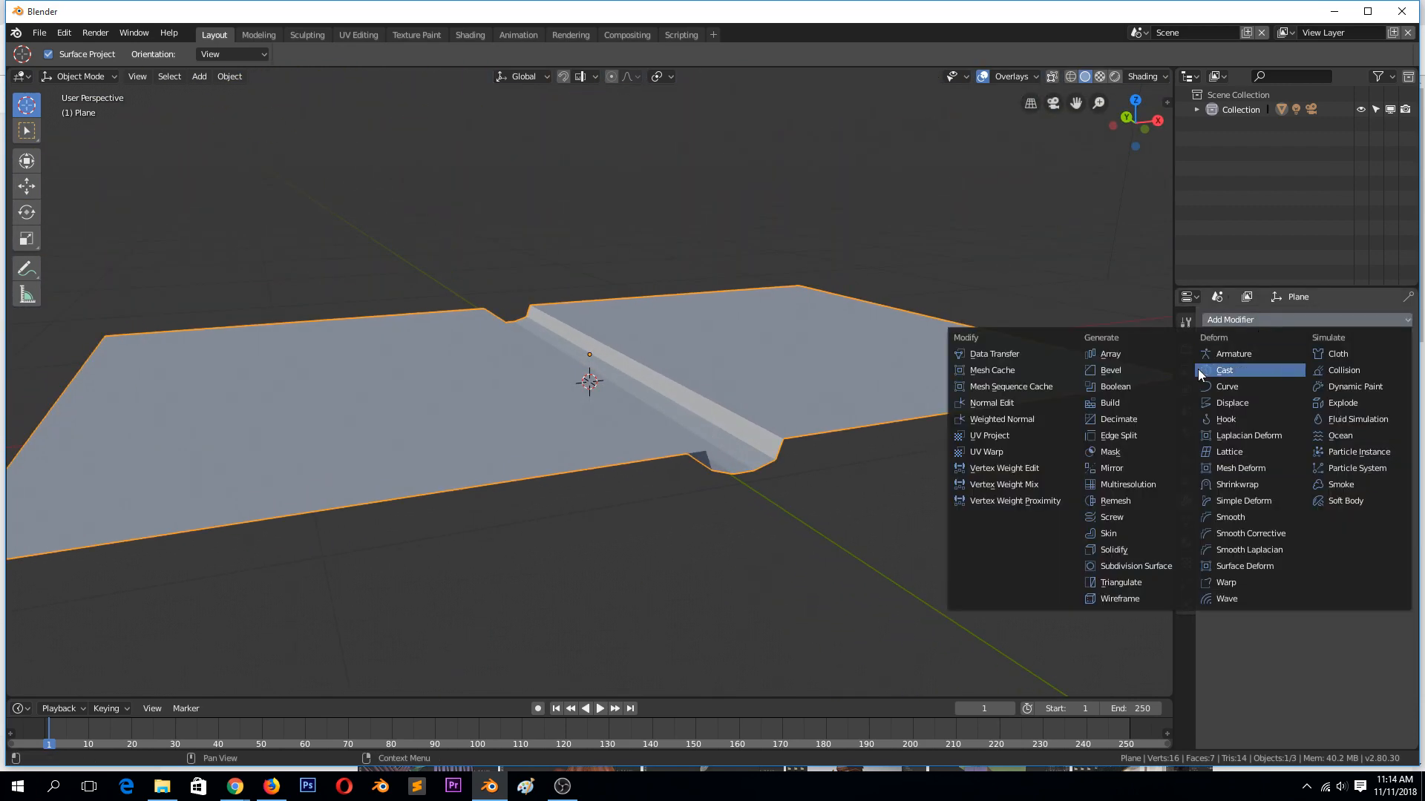
{"action": "left_click", "coordinate": [1110, 547]}
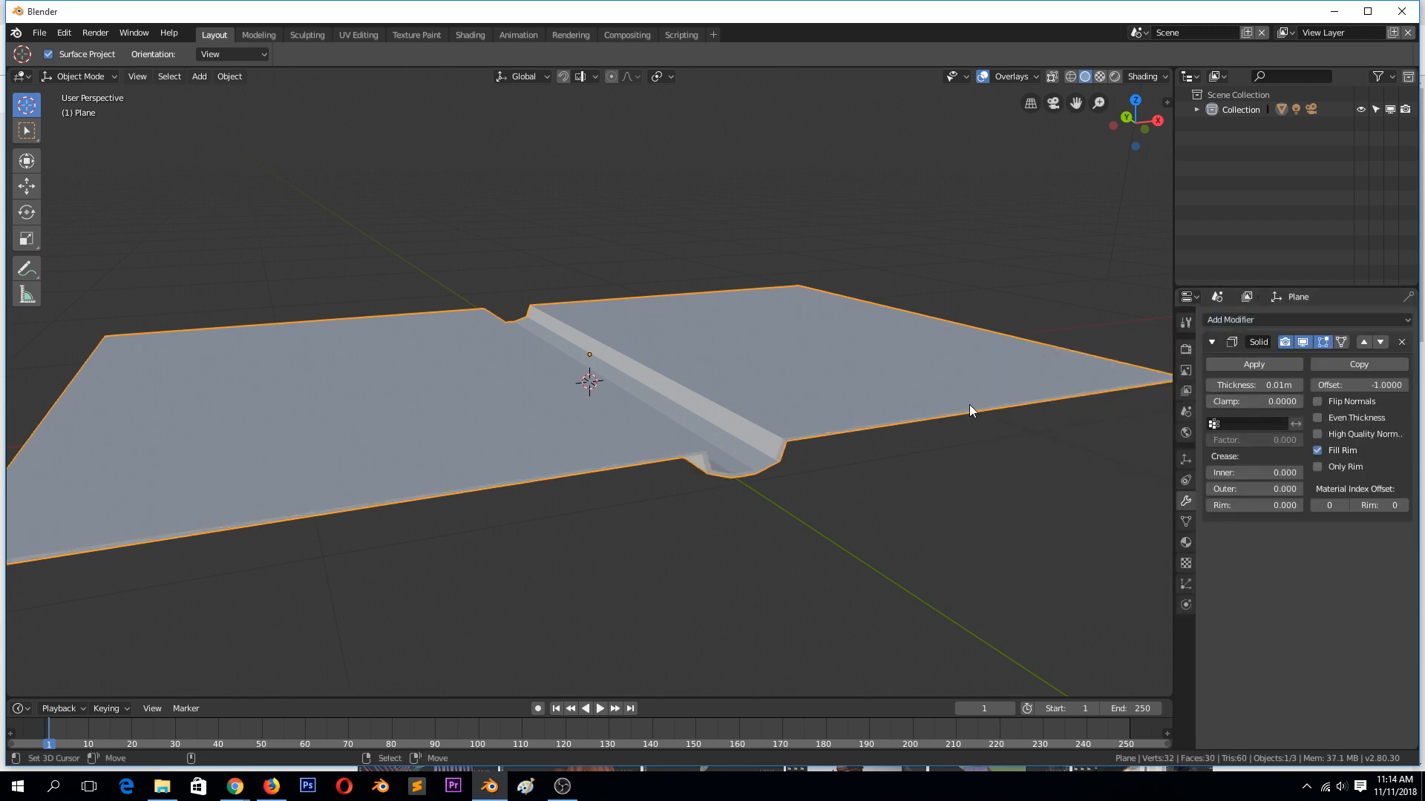
{"action": "key", "text": "ctrl+a"}
{"action": "left_click", "coordinate": [775, 407]}
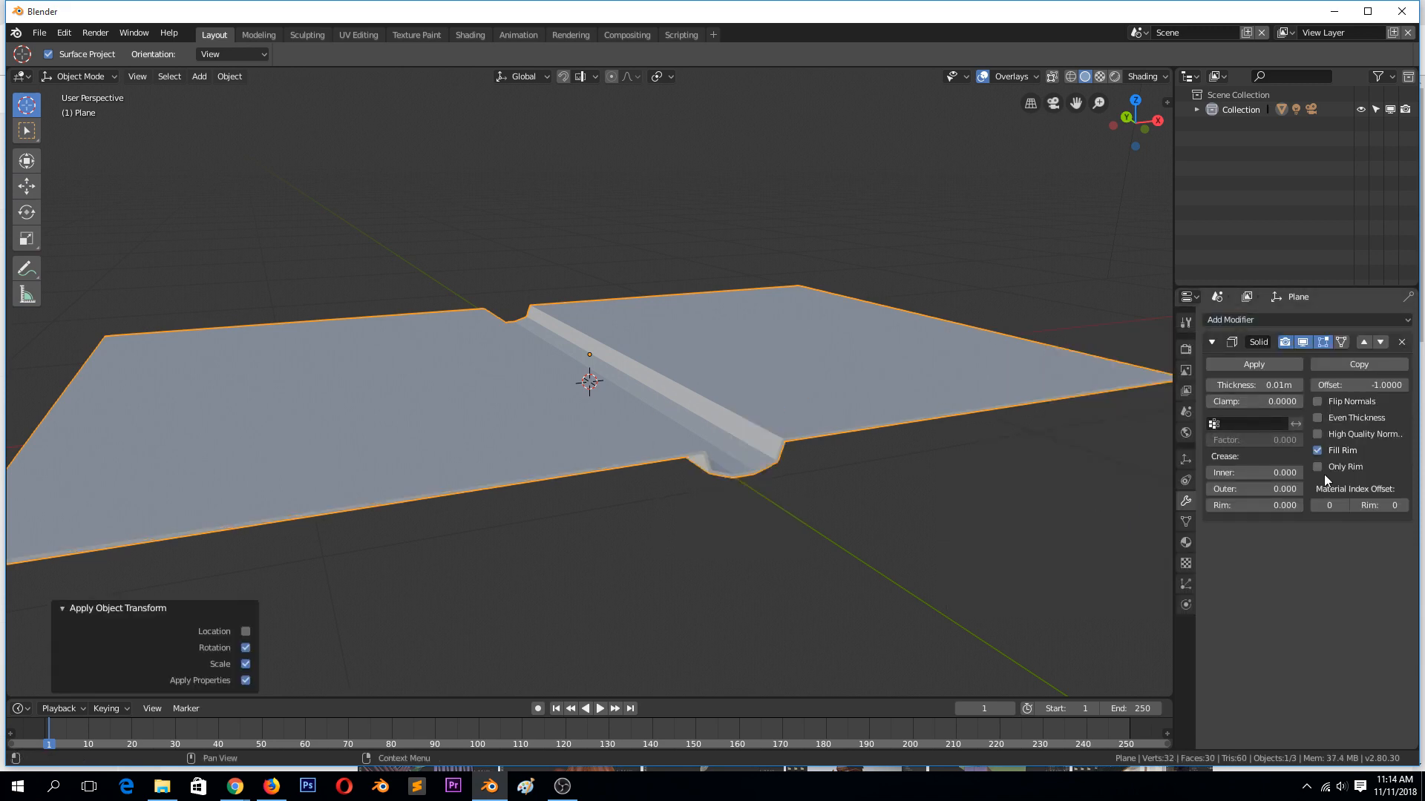
Step: Set the Solidify thickness to -0.04 m and apply the modifier to the cover
{"action": "left_click_drag", "start_coordinate": [1249, 387], "coordinate": [1215, 387]}
{"action": "middle_click_drag", "start_coordinate": [1025, 412], "coordinate": [925, 400]}
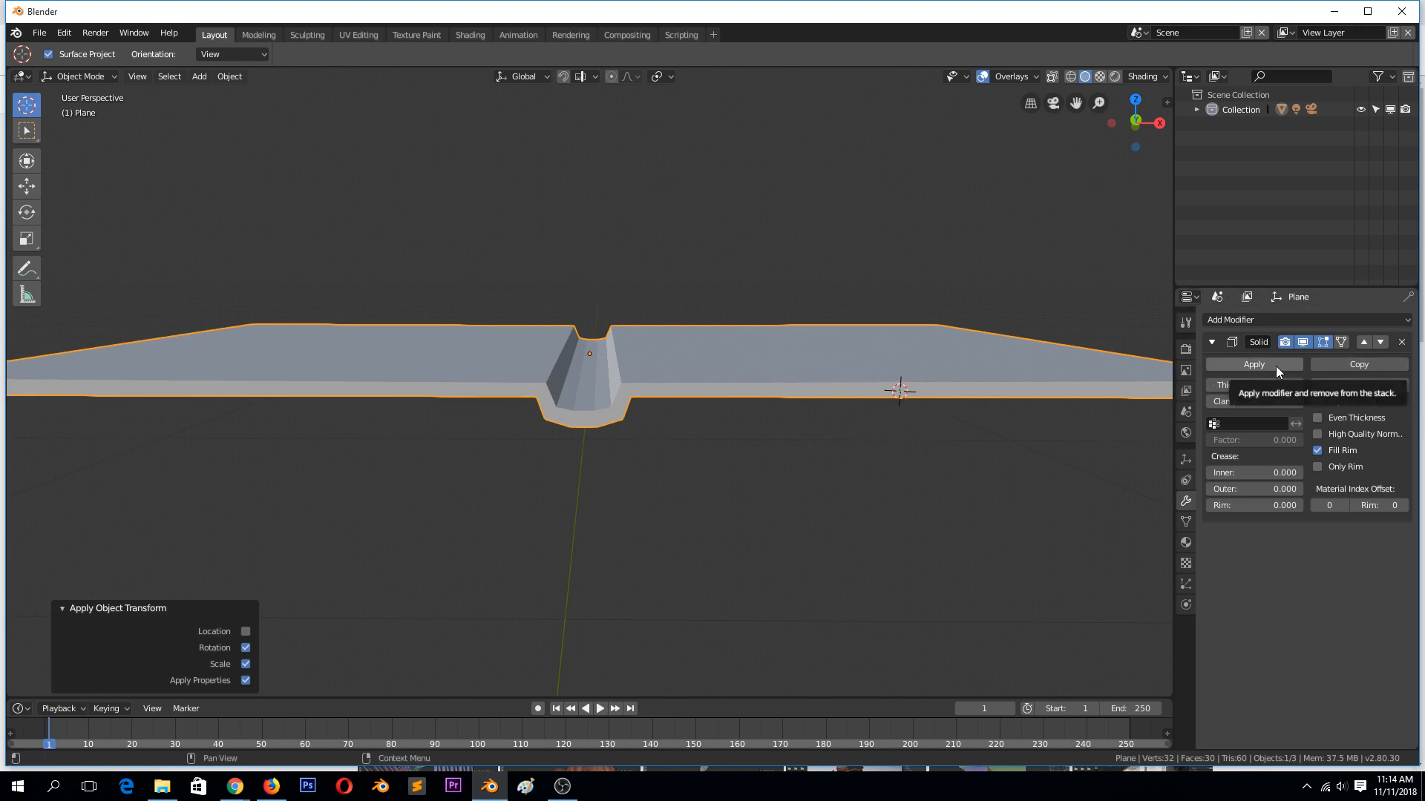
{"action": "scroll", "coordinate": [974, 464], "scroll_direction": "down", "scroll_amount": 2}
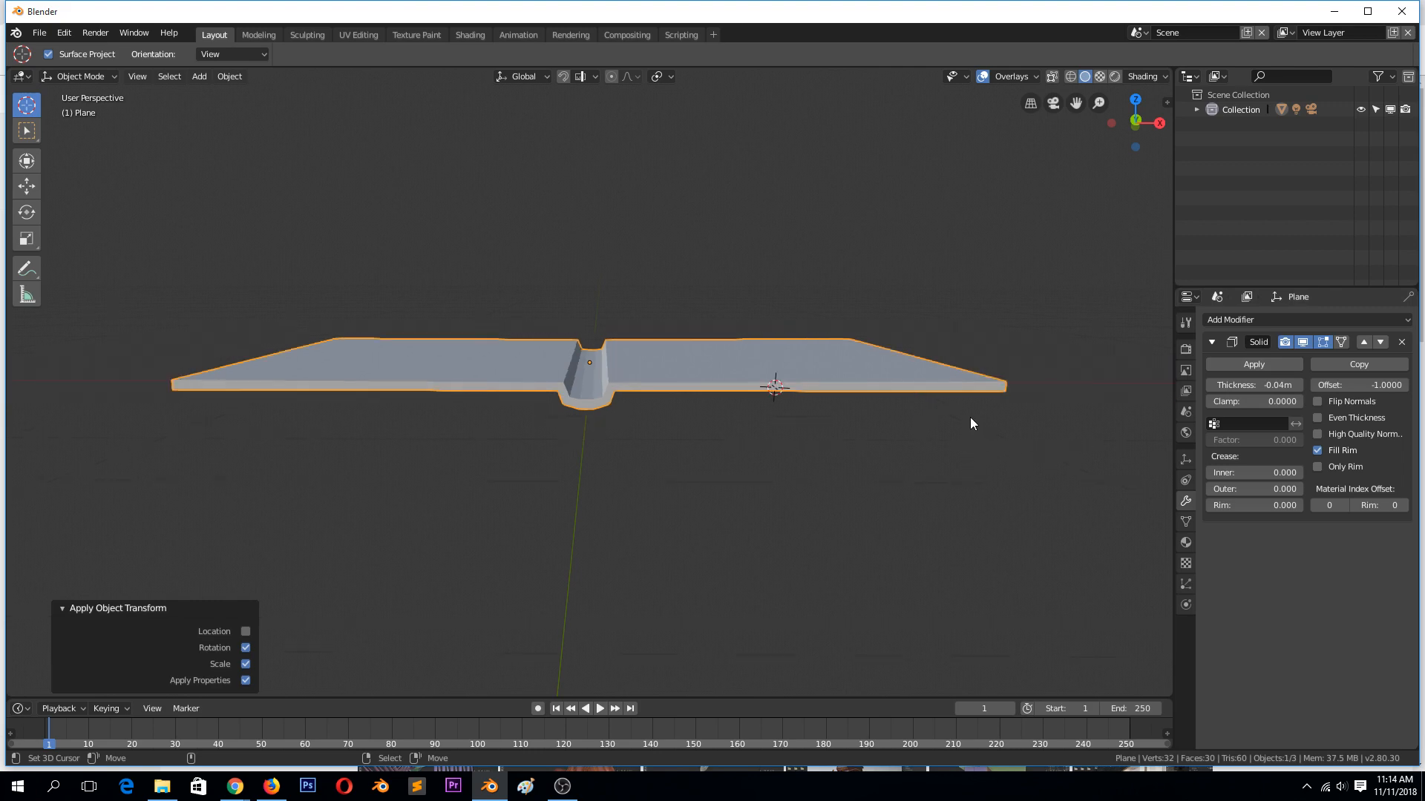
{"action": "key", "text": "Tab"}
{"action": "middle_click_drag", "start_coordinate": [969, 417], "coordinate": [804, 324]}
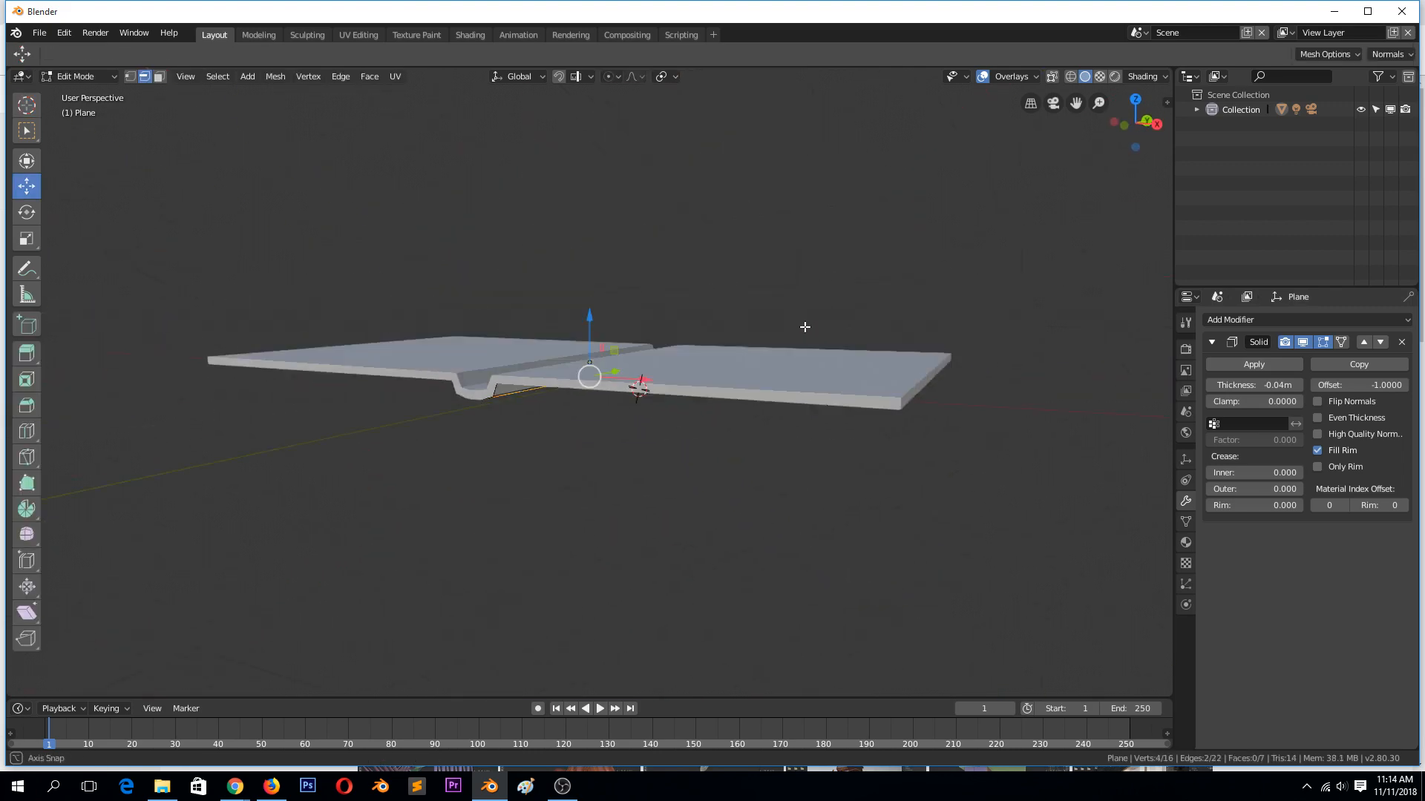
{"action": "key", "text": "Tab"}
{"action": "middle_click_drag", "start_coordinate": [797, 426], "coordinate": [877, 450]}
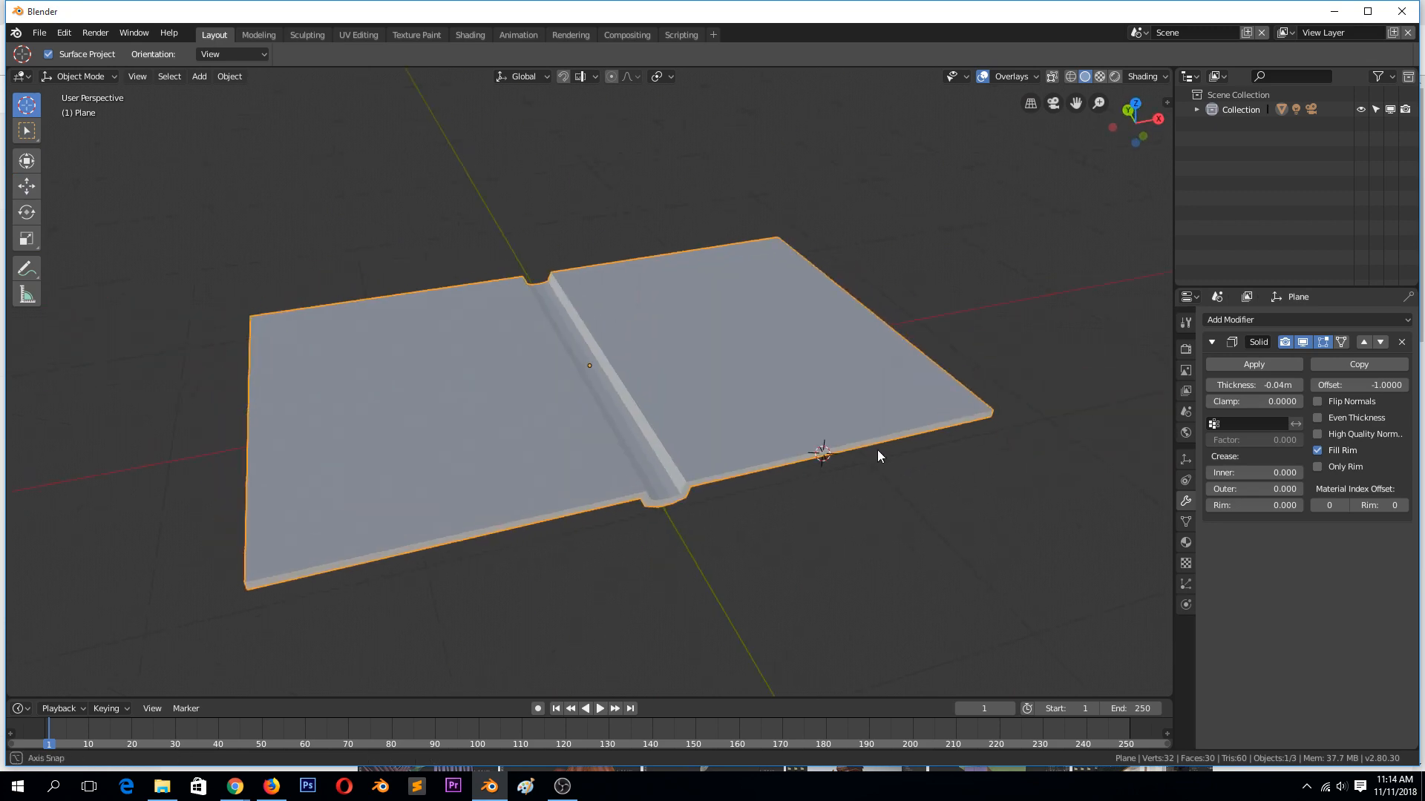
{"action": "scroll", "coordinate": [877, 450], "scroll_direction": "up", "scroll_amount": 3}
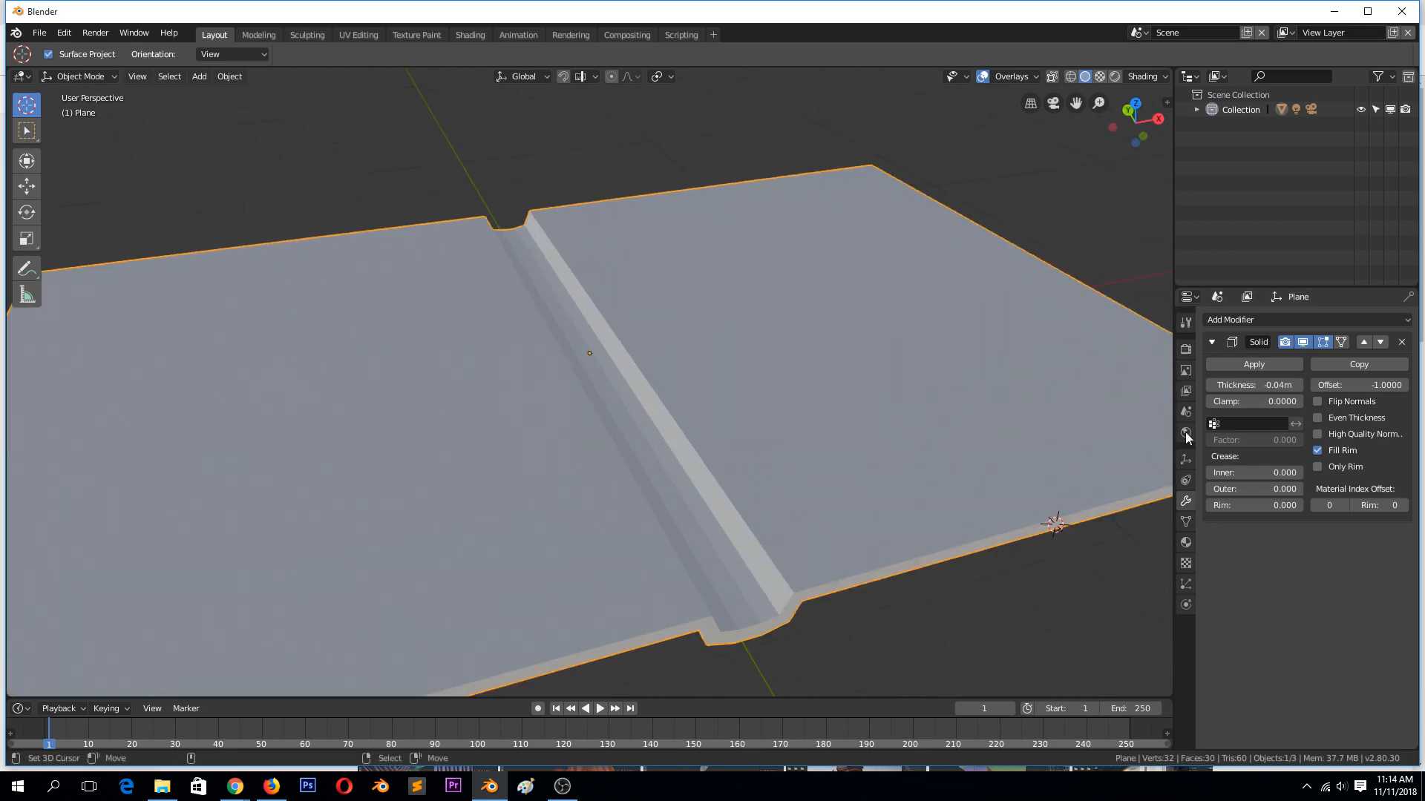
{"action": "left_click", "coordinate": [1261, 364]}
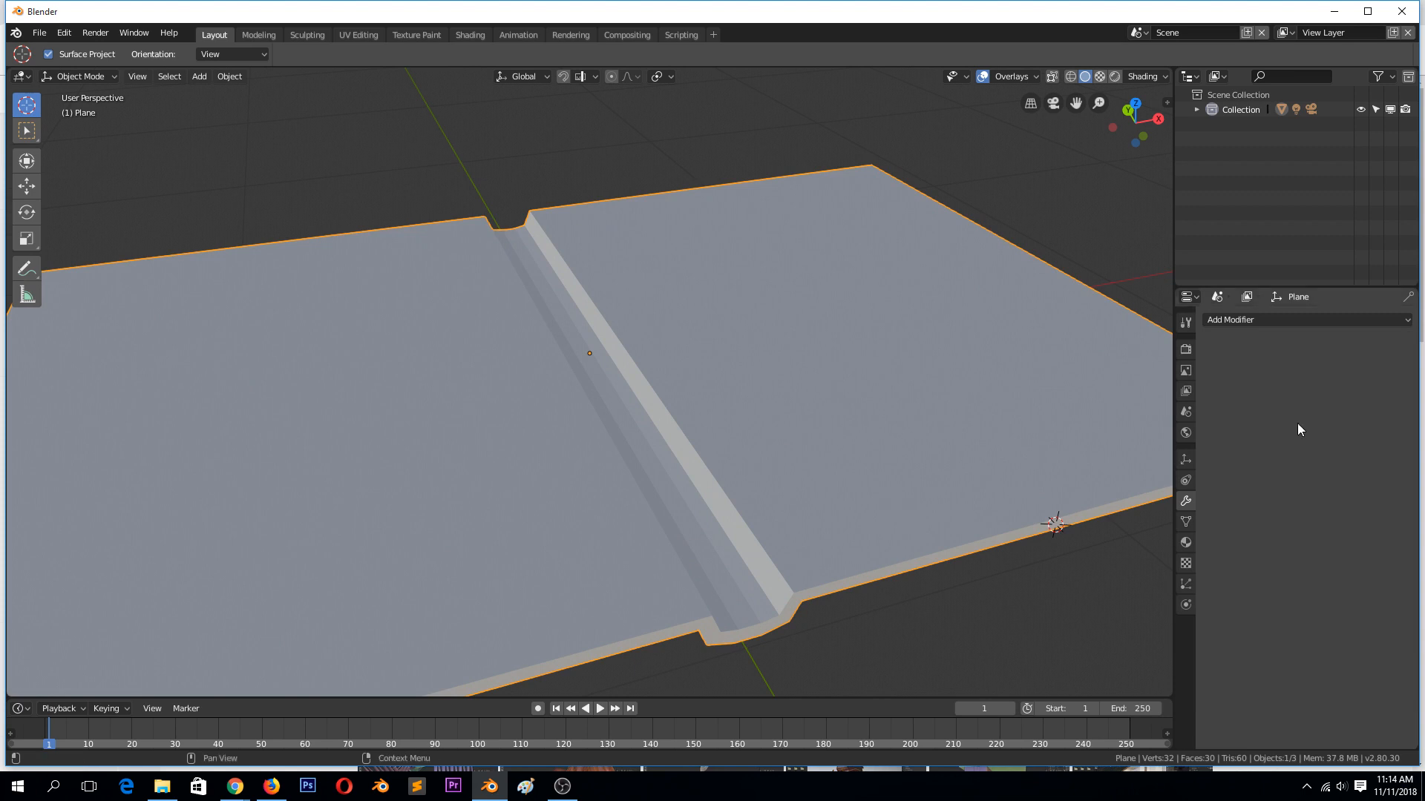
Step: Undo applying the Solidify modifier so it stays editable on the cover, and deselect the cover
{"action": "key", "text": "ctrl+z"}
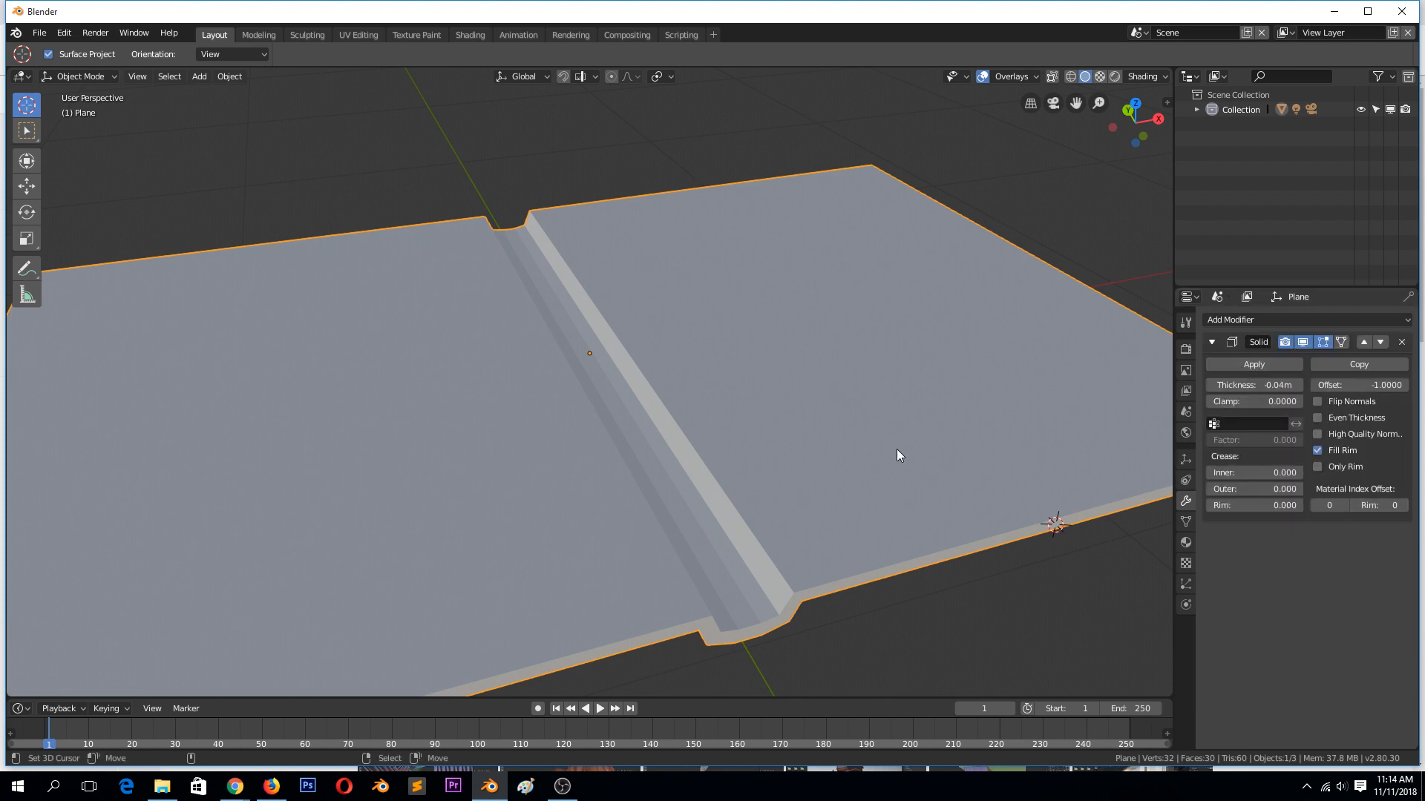
{"action": "middle_click_drag", "start_coordinate": [1021, 445], "coordinate": [830, 488]}
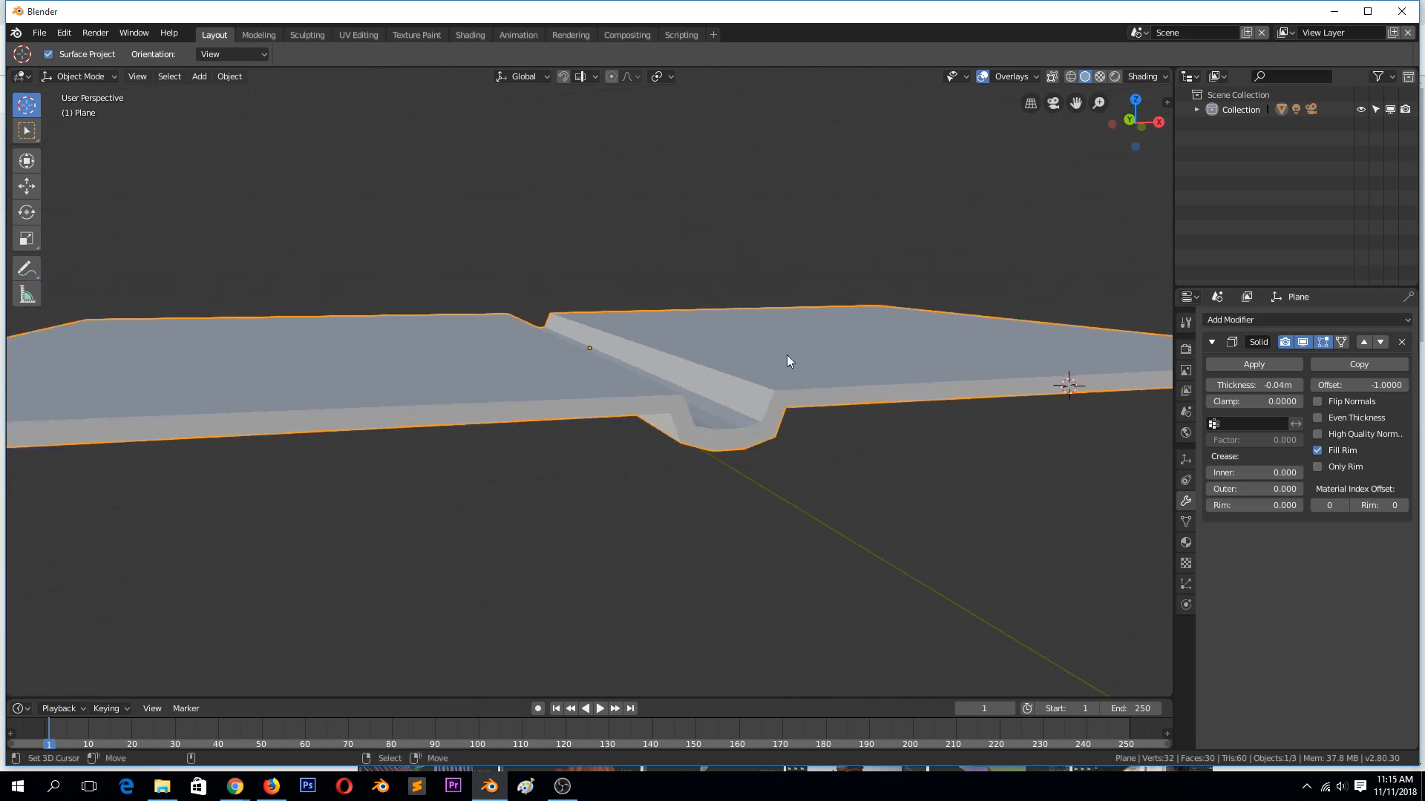
{"action": "middle_click_drag", "start_coordinate": [788, 357], "coordinate": [816, 369]}
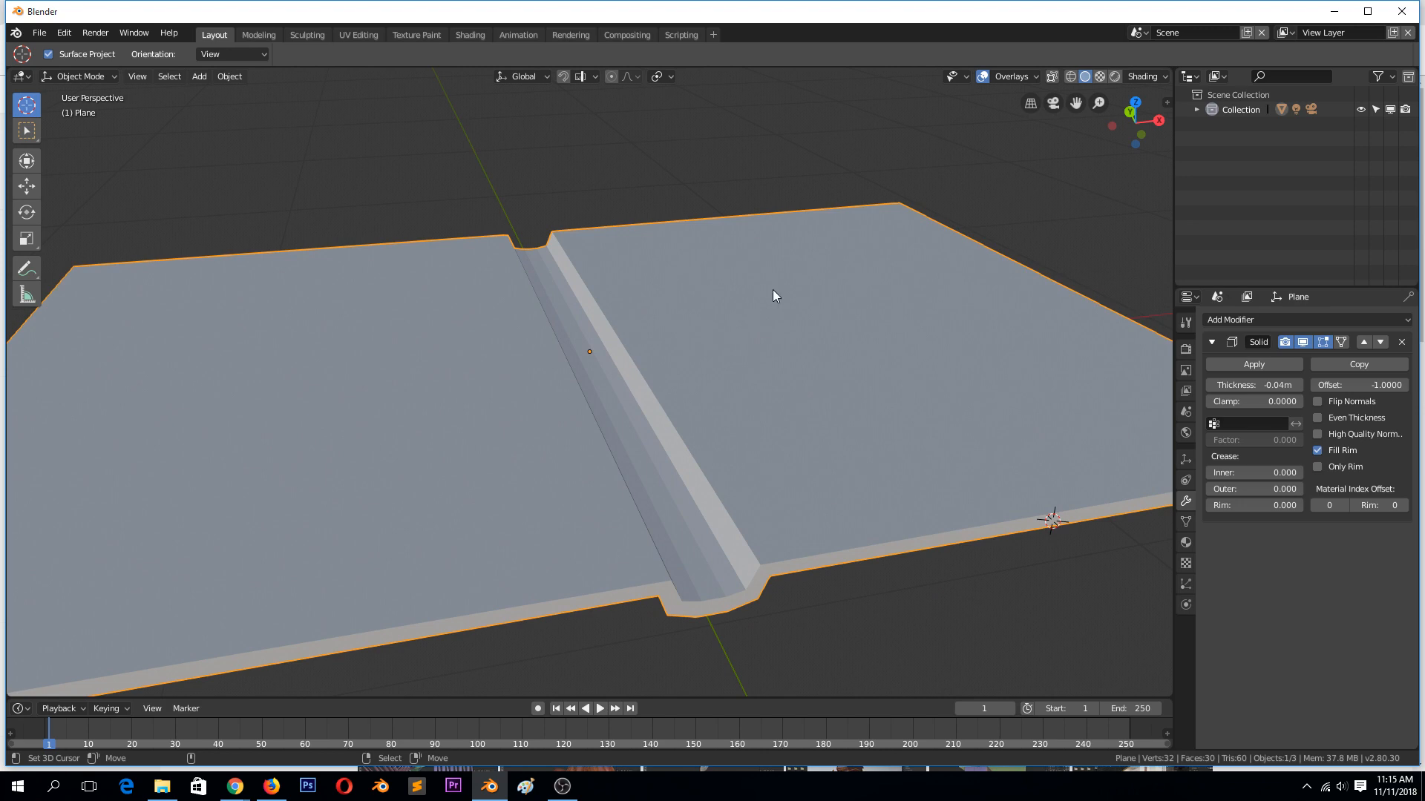
{"action": "middle_click_drag", "start_coordinate": [813, 479], "coordinate": [753, 319]}
{"action": "middle_click_drag", "start_coordinate": [630, 313], "coordinate": [690, 498]}
{"action": "key", "text": "alt+a"}
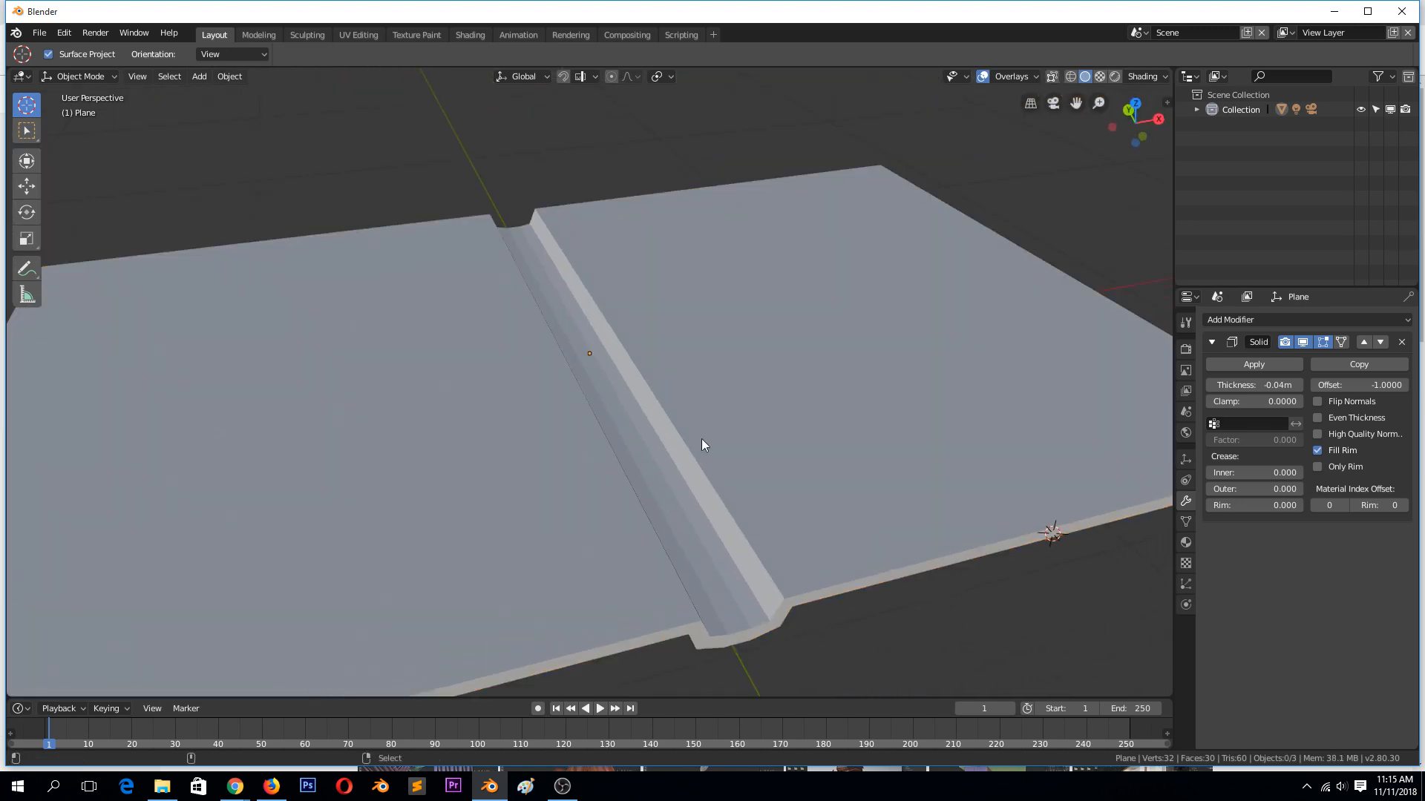
Step: Add a Subdivision Surface modifier to the cover below the Solidify modifier and collapse the Solidify settings
{"action": "scroll", "coordinate": [702, 444], "scroll_direction": "down", "scroll_amount": 5}
{"action": "middle_click_drag", "start_coordinate": [742, 438], "coordinate": [732, 399]}
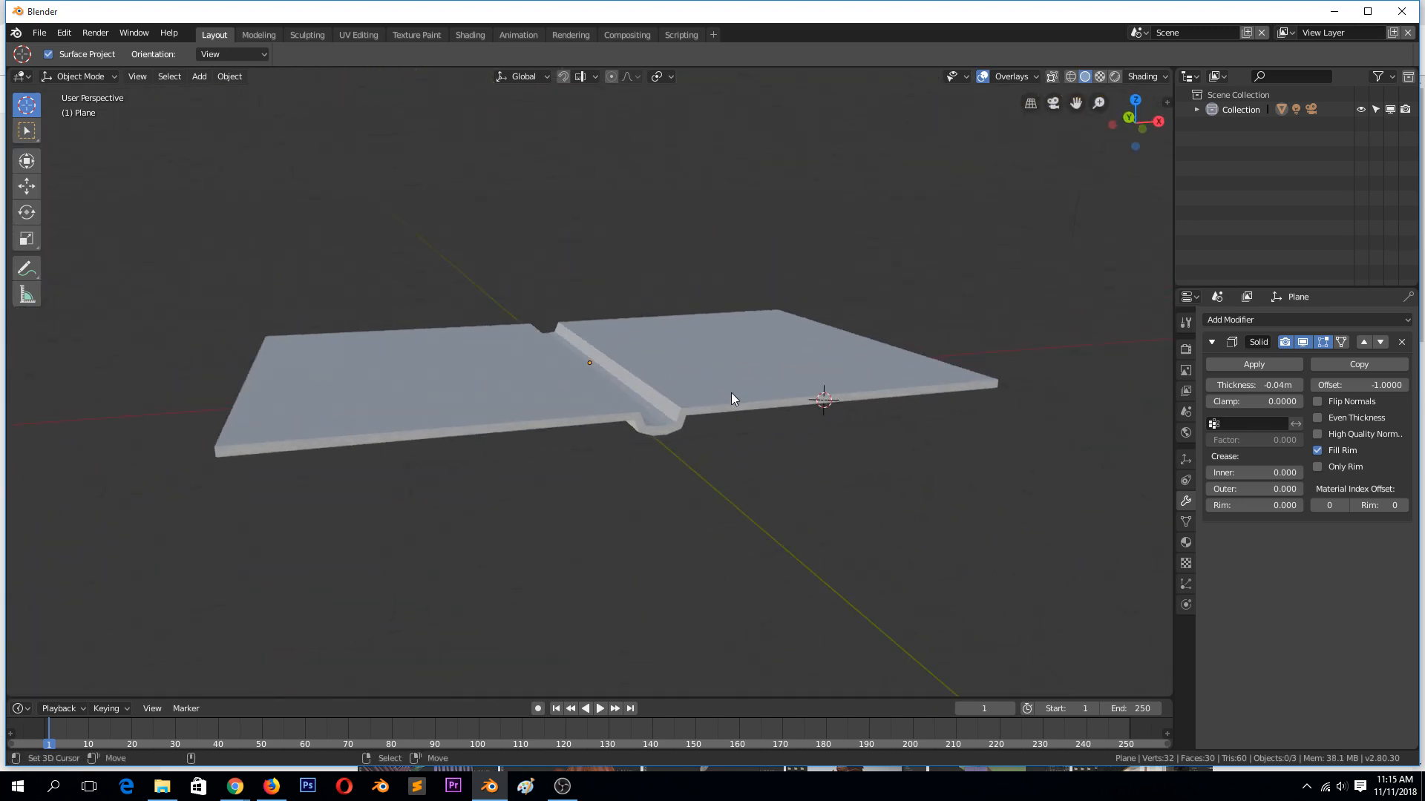
{"action": "right_click", "coordinate": [731, 393]}
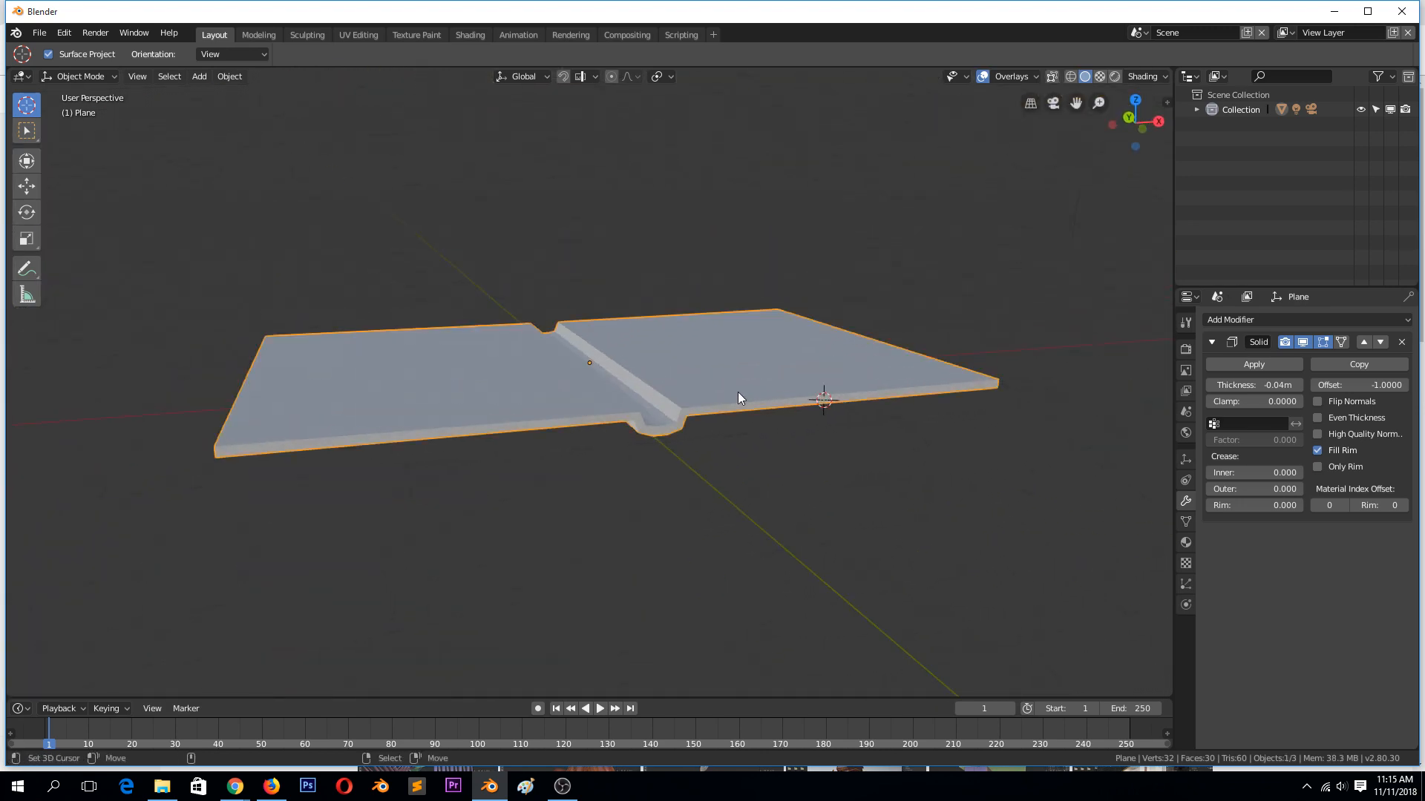
{"action": "left_click", "coordinate": [1234, 319]}
{"action": "left_click", "coordinate": [1138, 562]}
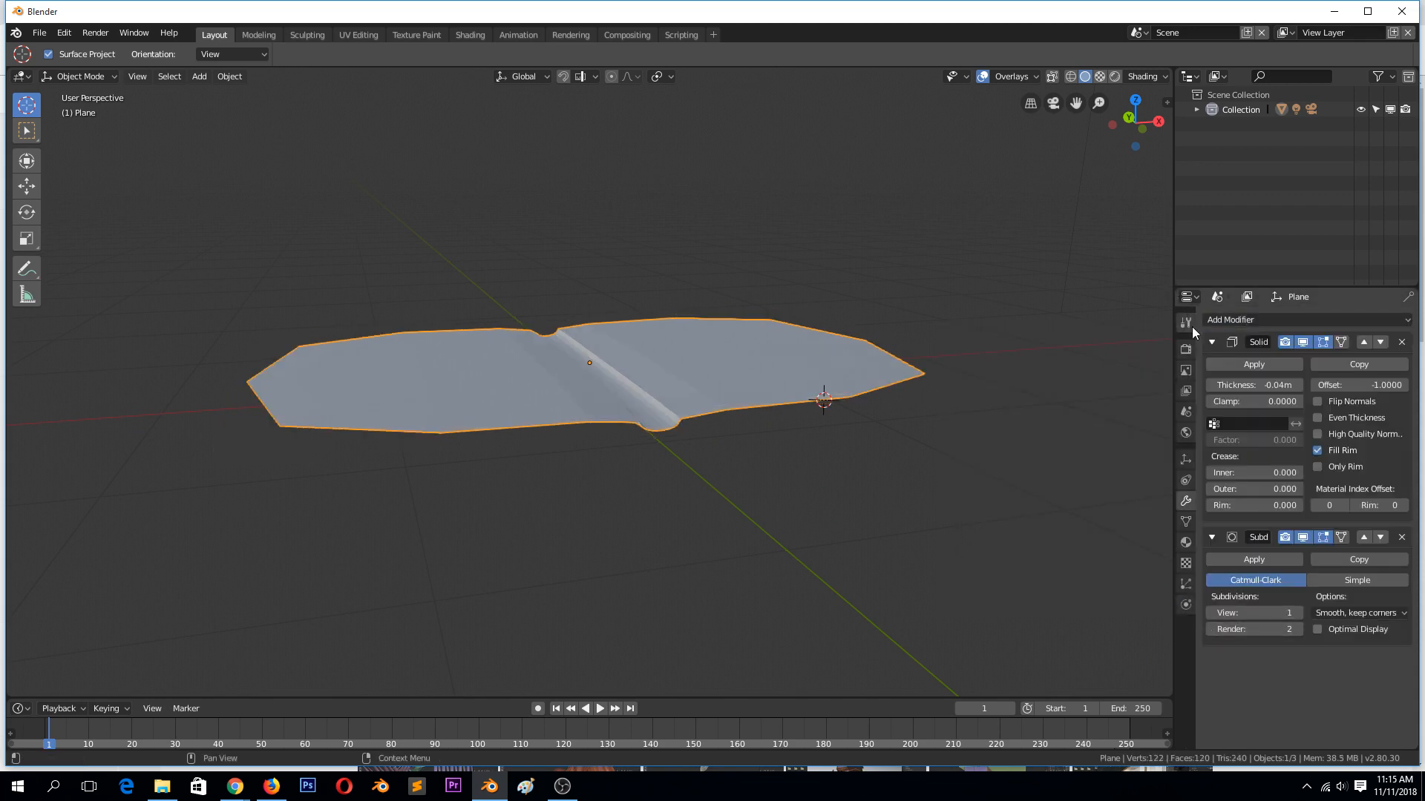
{"action": "left_click", "coordinate": [1211, 342]}
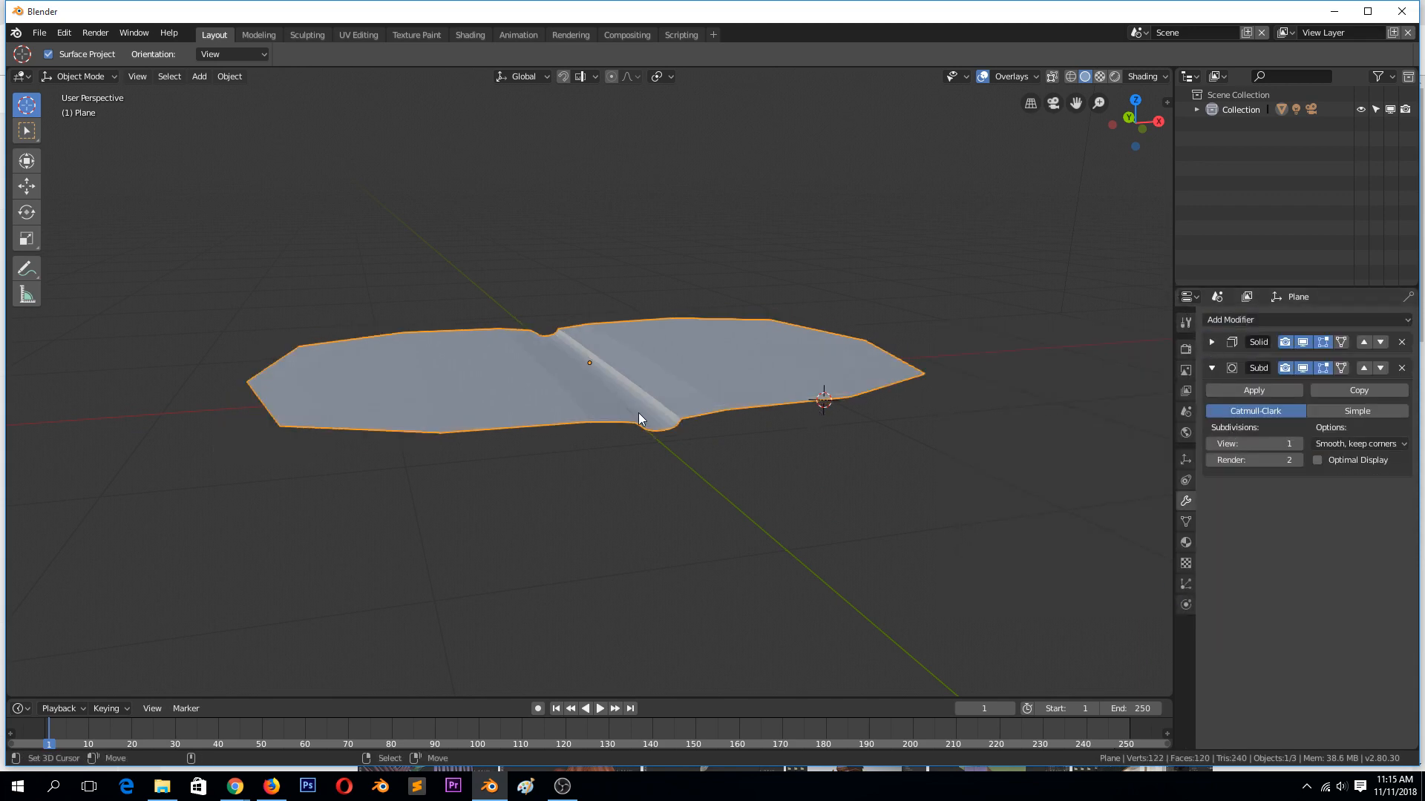
Step: Add two loop cuts running across the spine, slid close to the cover's two ends with factors of about 0.942 and -0.977
{"action": "middle_click_drag", "start_coordinate": [638, 414], "coordinate": [643, 459]}
{"action": "key", "text": "Tab"}
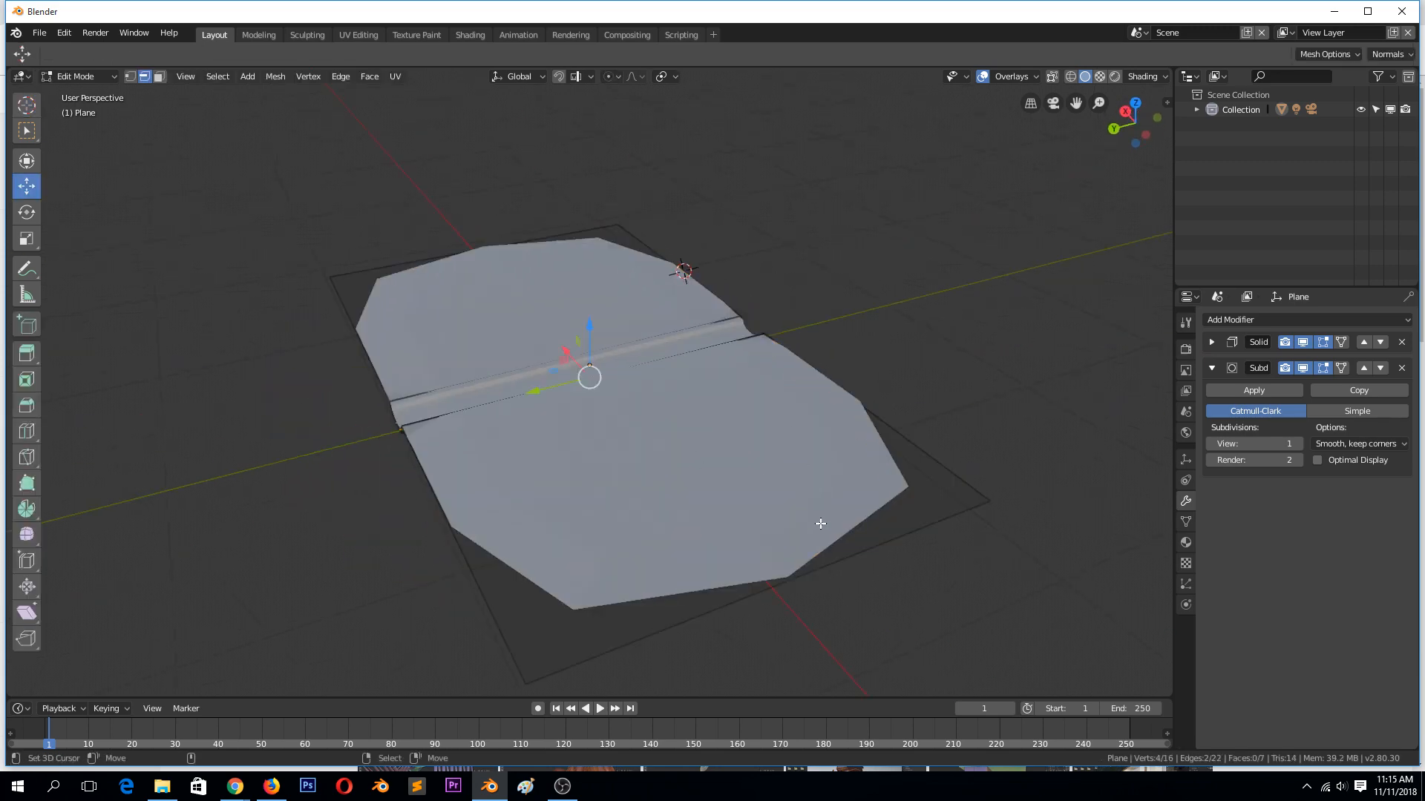
{"action": "key", "text": "ctrl+r"}
{"action": "left_click", "coordinate": [870, 533]}
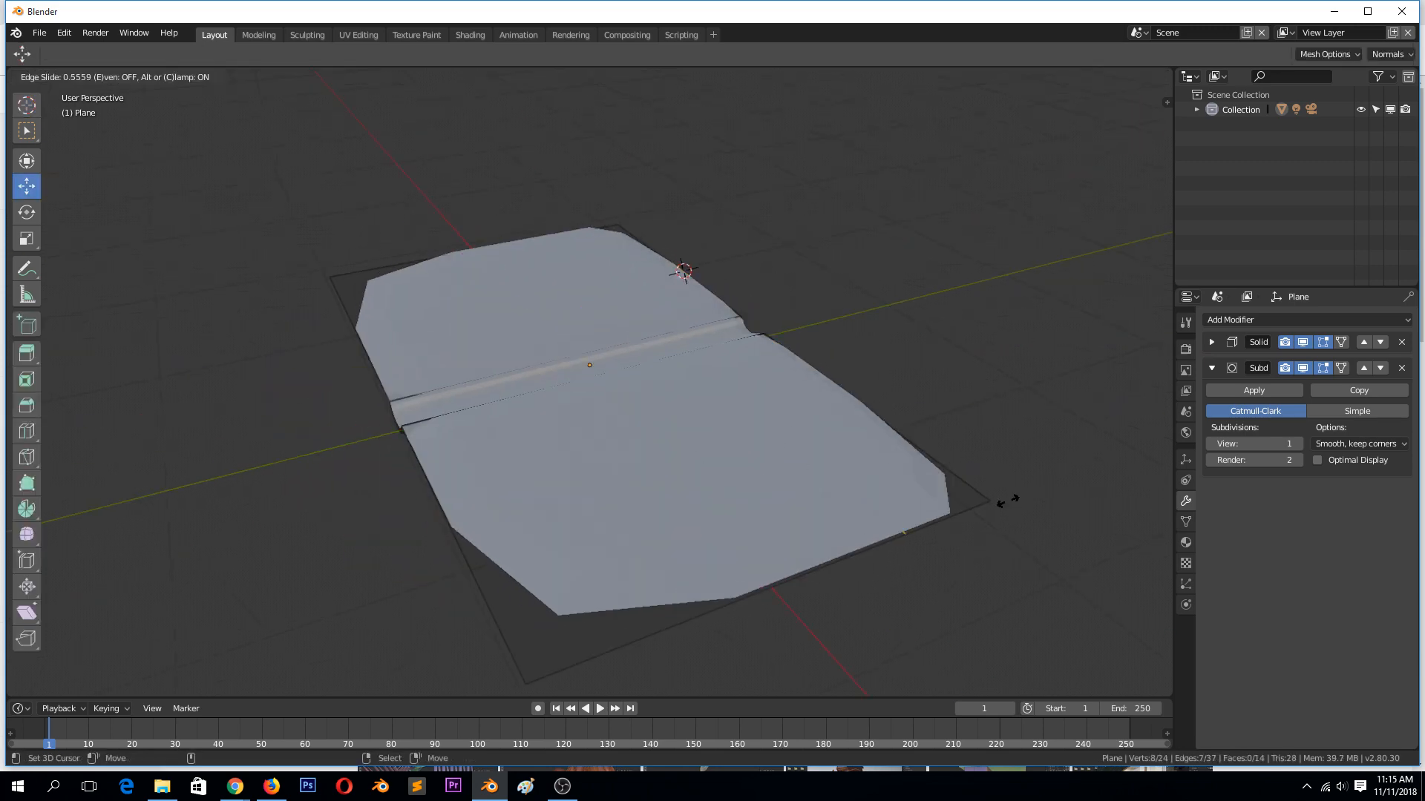
{"action": "left_click", "coordinate": [728, 581]}
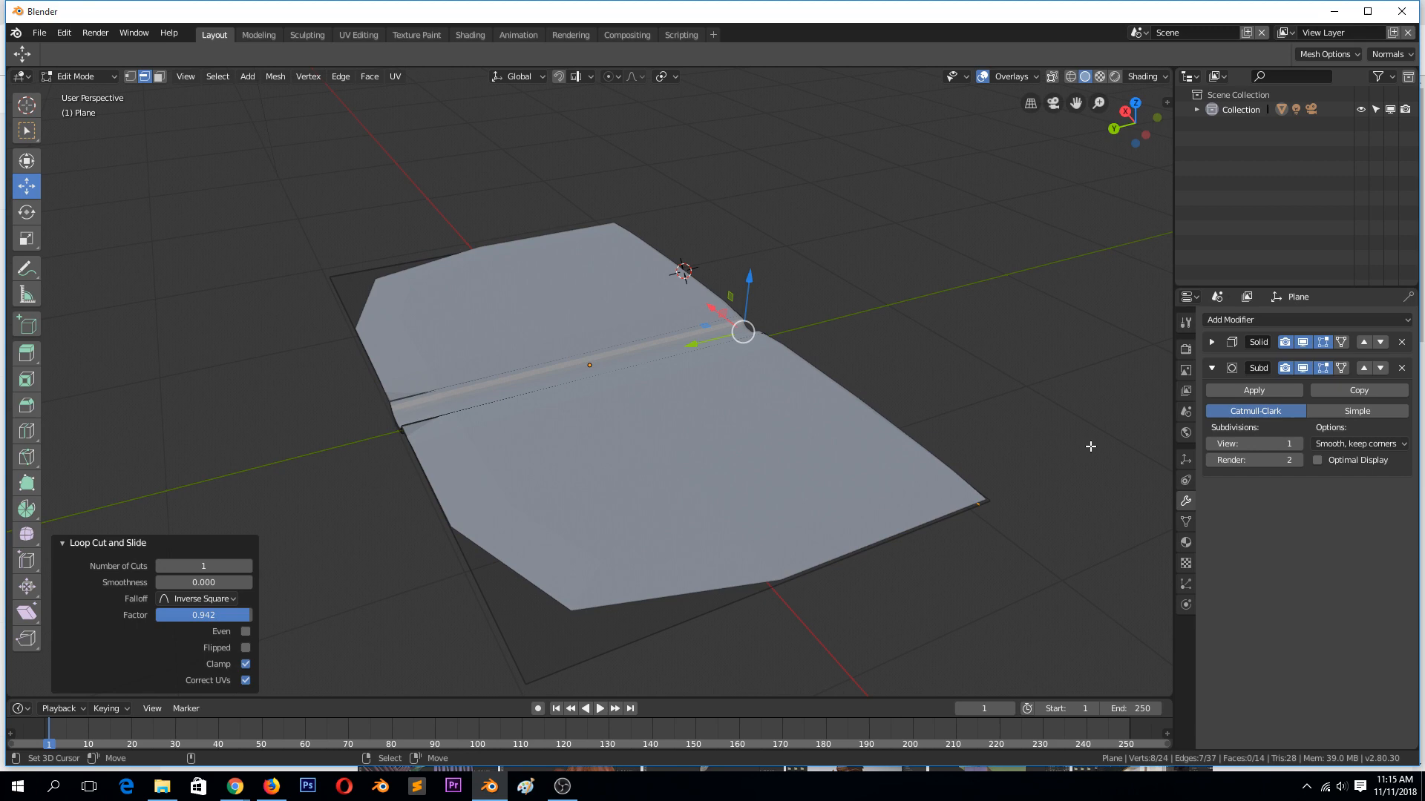
{"action": "key", "text": "ctrl+r"}
{"action": "left_click", "coordinate": [713, 588]}
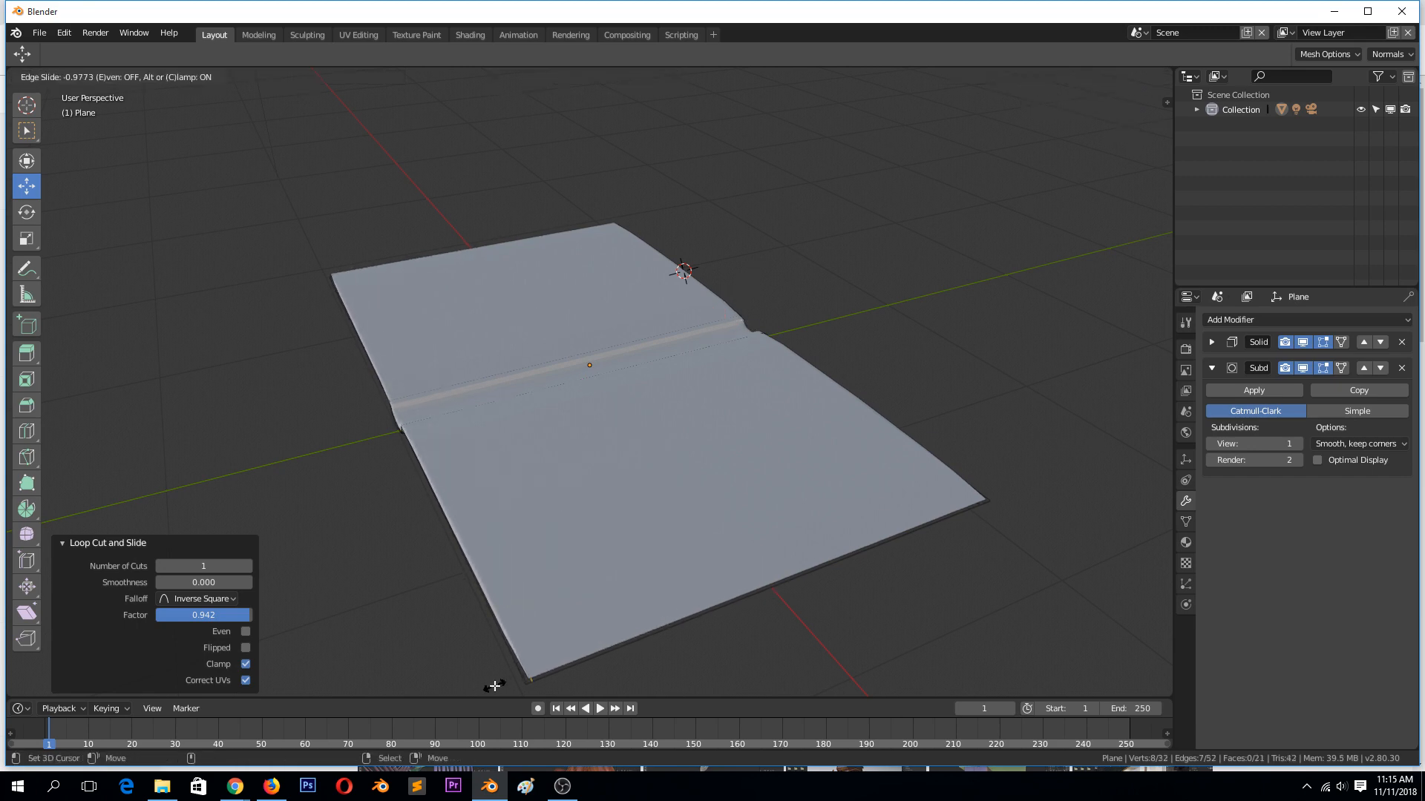
{"action": "left_click", "coordinate": [512, 648]}
Step: Add a loop cut parallel to the spine beside each board's outer edge, at factors of about 0.971 and -0.890, and move the second one slightly
{"action": "key", "text": "ctrl+r"}
{"action": "left_click", "coordinate": [512, 649]}
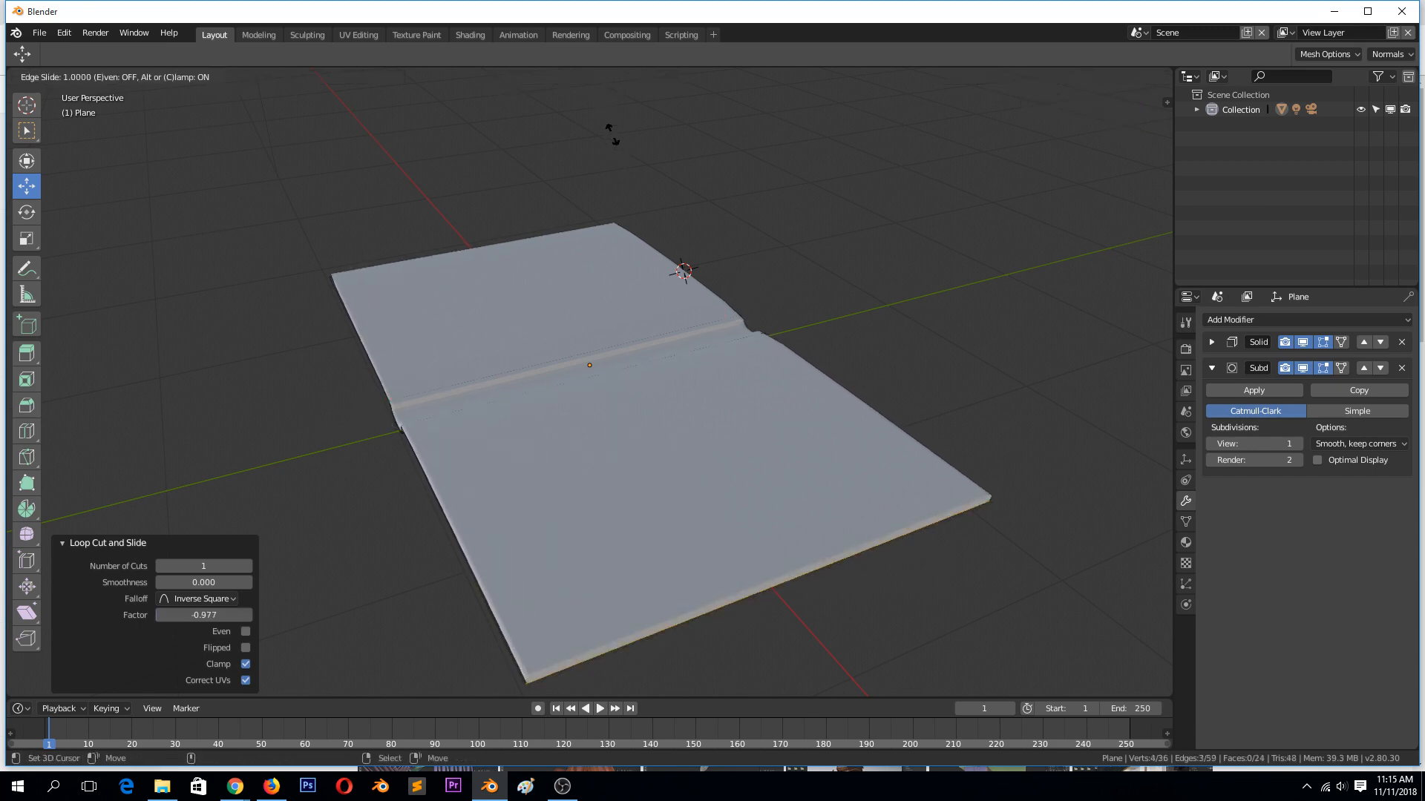
{"action": "left_click", "coordinate": [604, 122]}
{"action": "key", "text": "ctrl+r"}
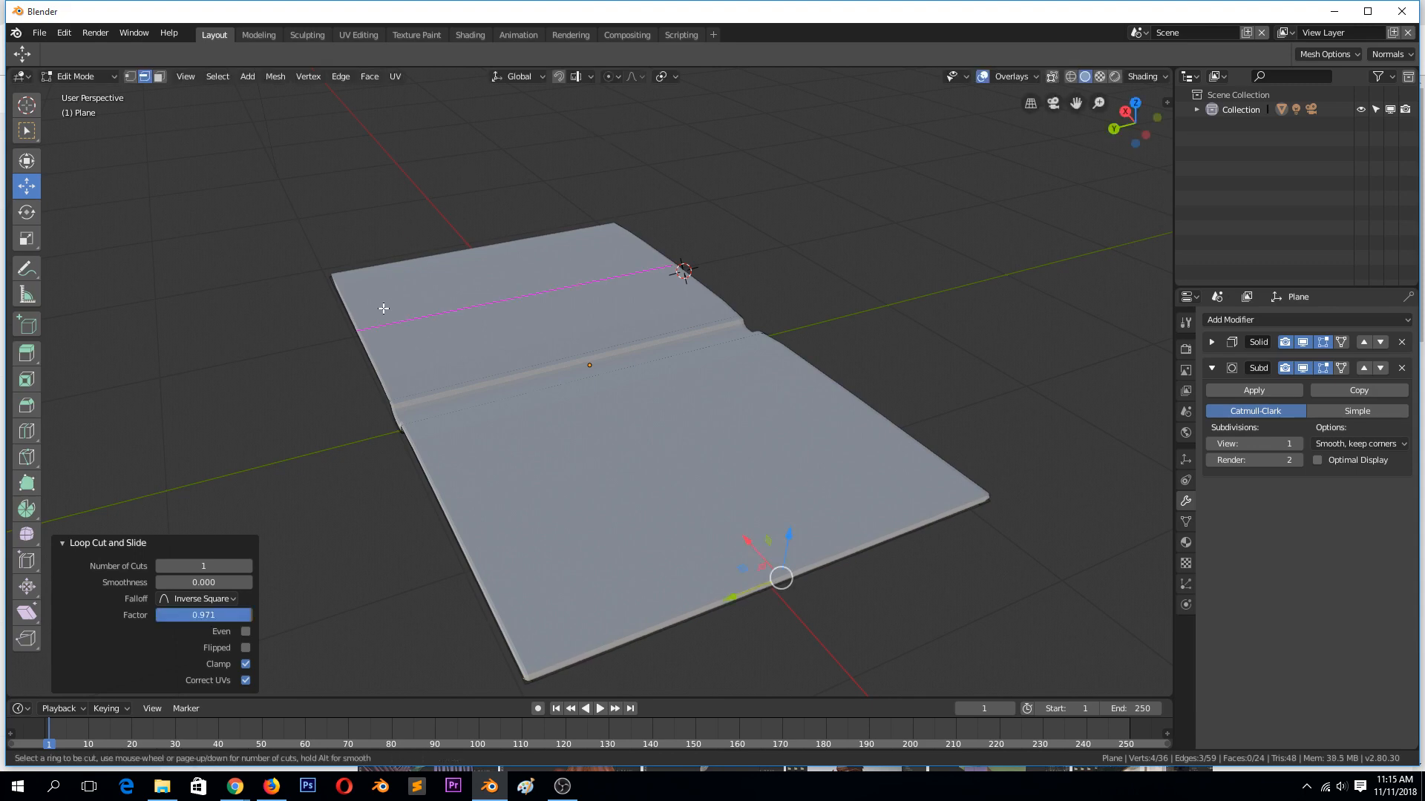
{"action": "left_click", "coordinate": [382, 308]}
{"action": "left_click", "coordinate": [349, 256]}
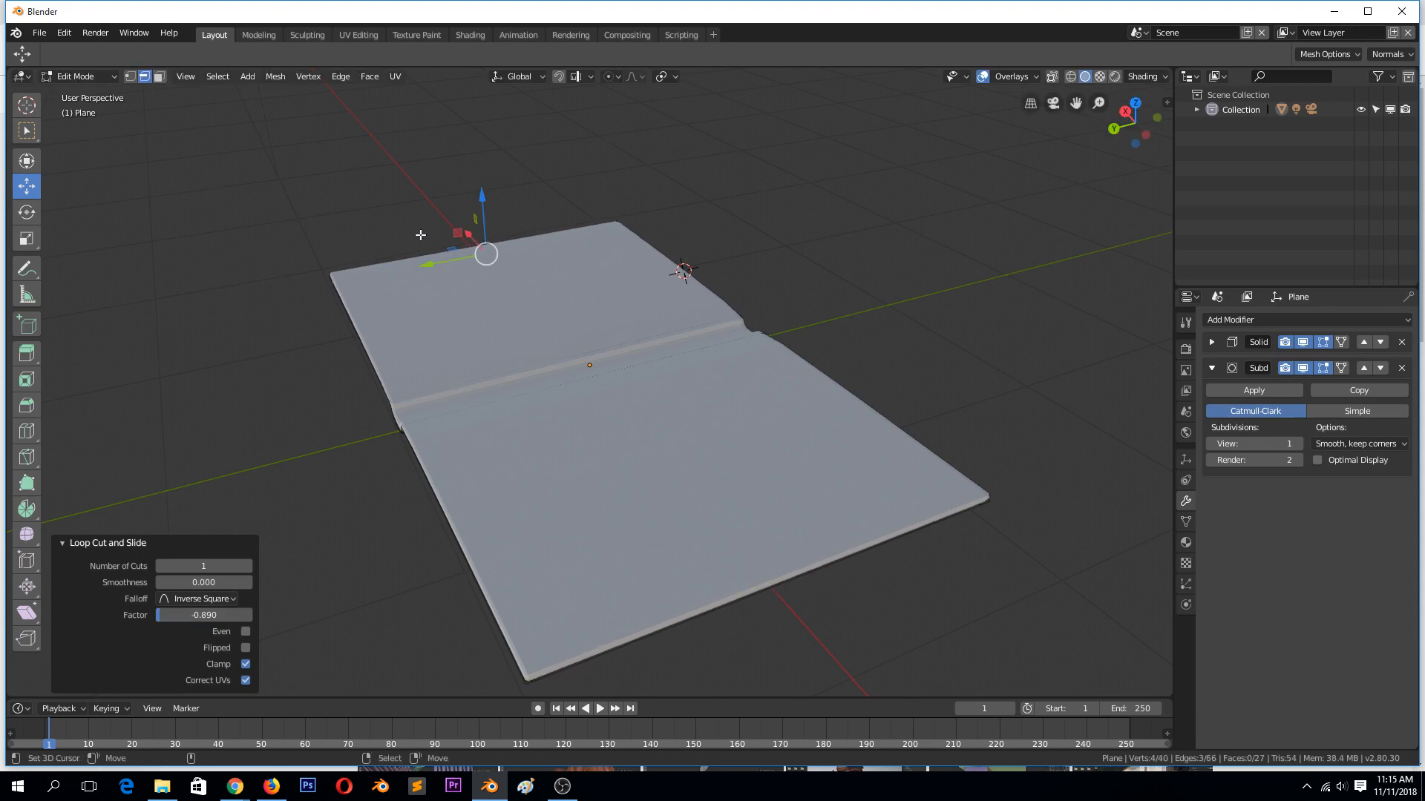
{"action": "key", "text": "g"}
{"action": "left_click", "coordinate": [544, 238]}
{"action": "key", "text": "Tab"}
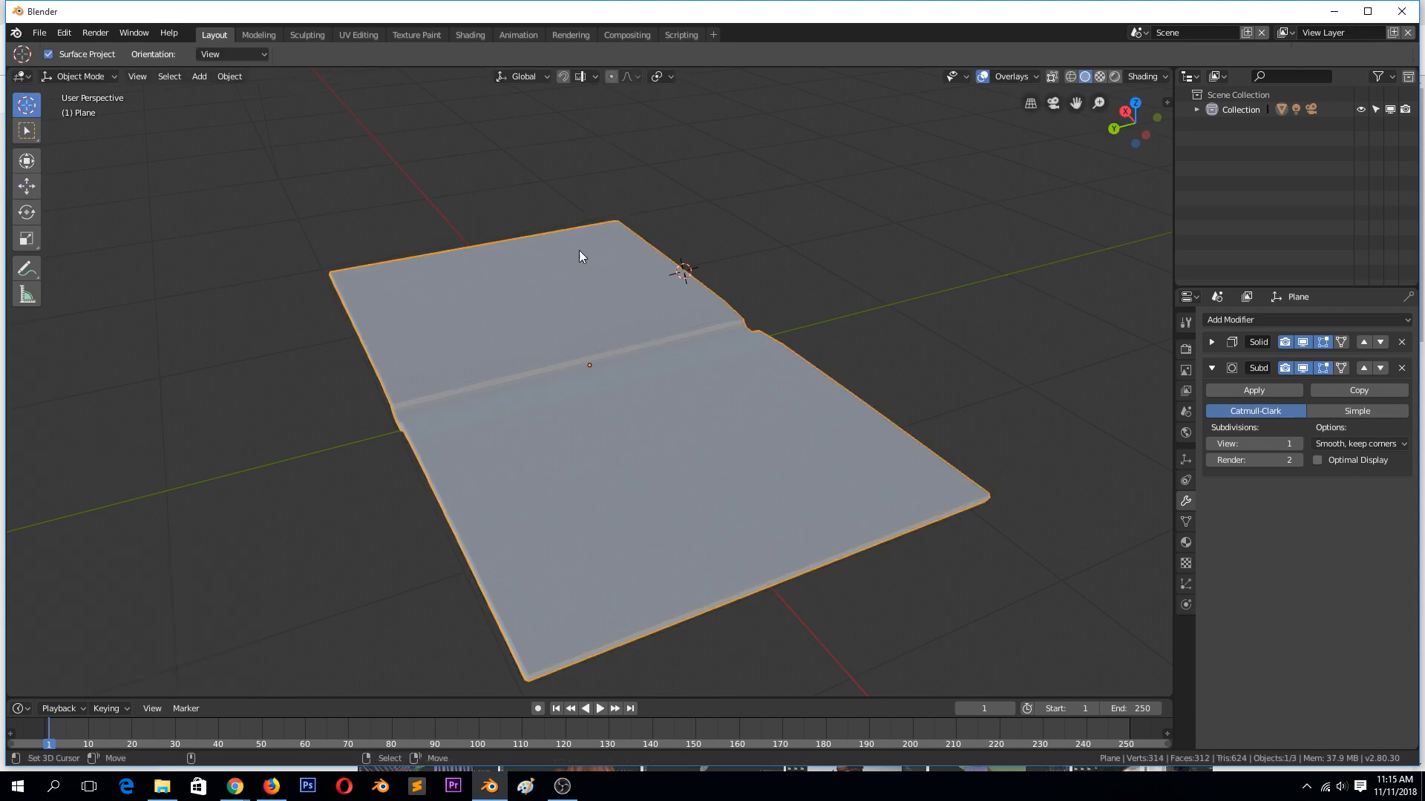
Step: Enable Cavity in the viewport shading options and deselect the cover
{"action": "middle_click_drag", "start_coordinate": [579, 251], "coordinate": [987, 174]}
{"action": "key", "text": "Tab"}
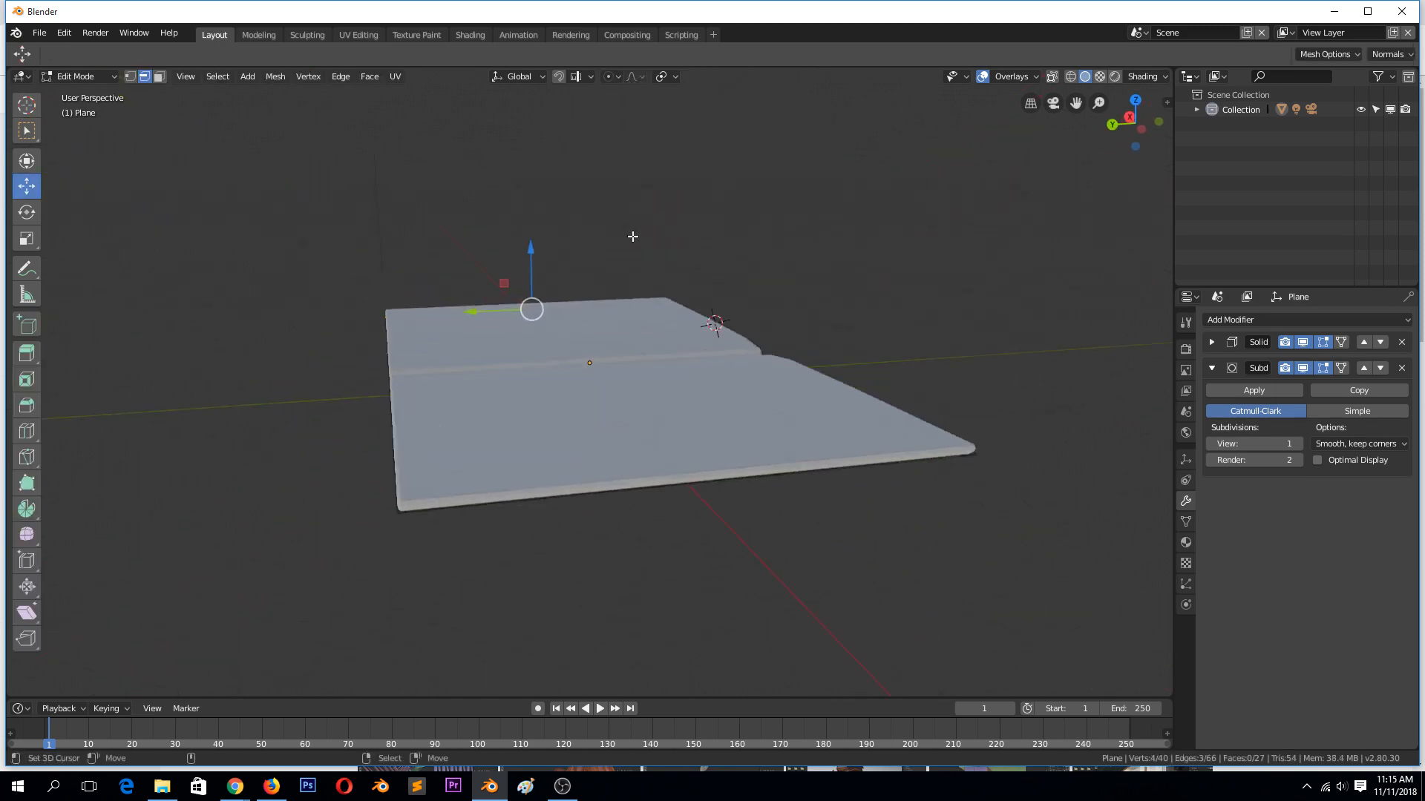
{"action": "key", "text": "Tab"}
{"action": "left_click", "coordinate": [1141, 77]}
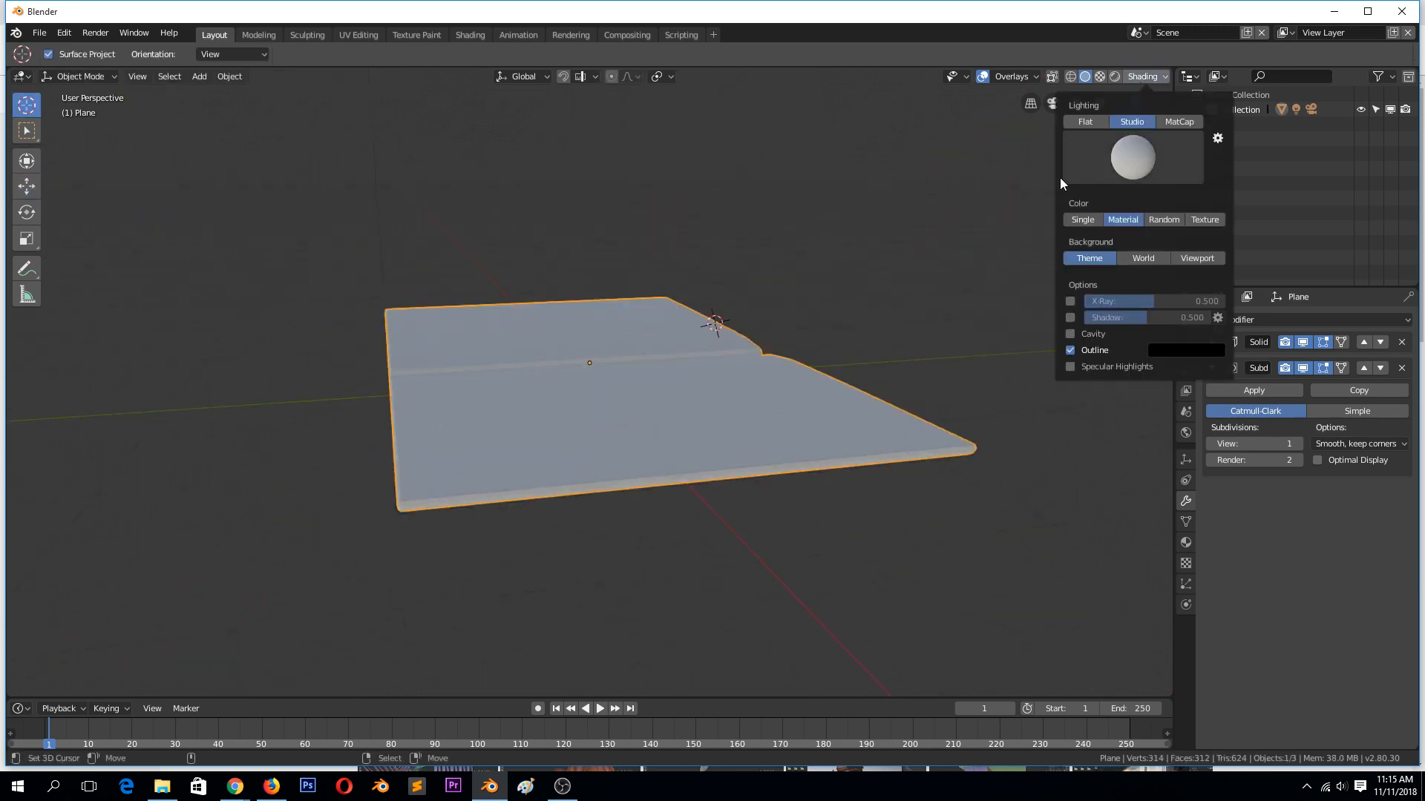
{"action": "left_click", "coordinate": [1070, 332]}
{"action": "middle_click_drag", "start_coordinate": [985, 286], "coordinate": [738, 198]}
{"action": "key", "text": "alt+a"}
Step: Add a lengthwise loop cut on each board close to the spine, the first at a factor of about -0.915, and leave Edit Mode
{"action": "scroll", "coordinate": [682, 384], "scroll_direction": "up", "scroll_amount": 5}
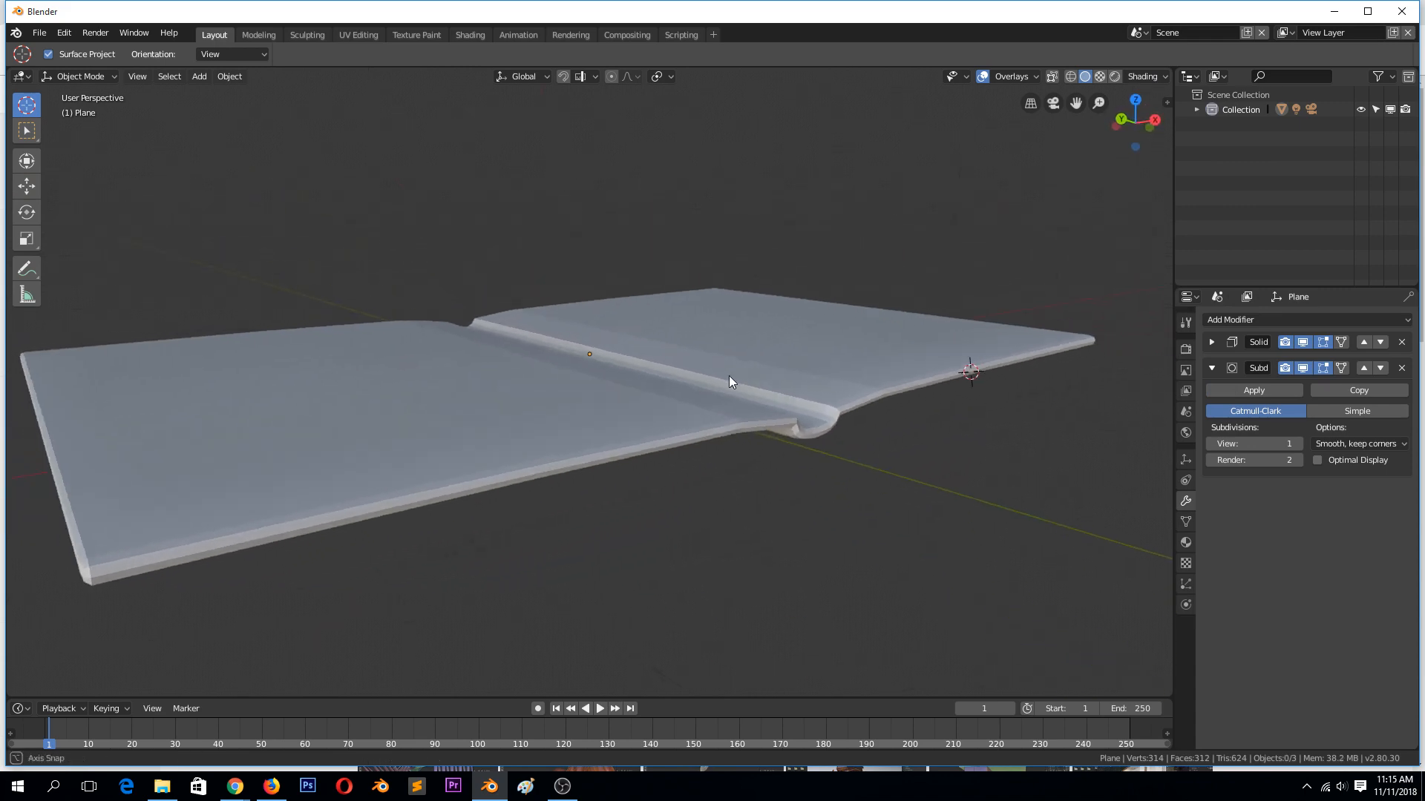
{"action": "key", "text": "Tab"}
{"action": "key", "text": "ctrl"}
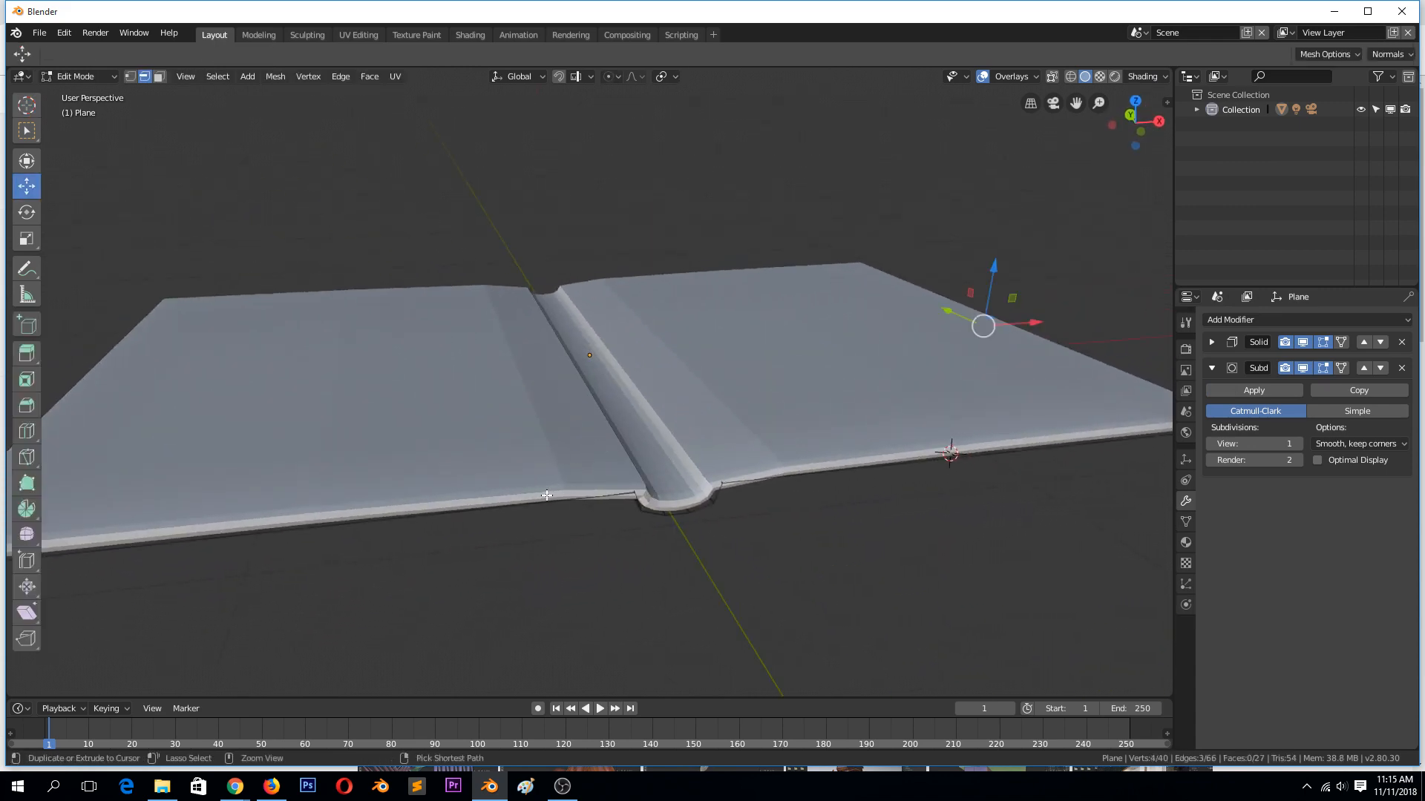
{"action": "key", "text": "ctrl+r"}
{"action": "left_click", "coordinate": [547, 495]}
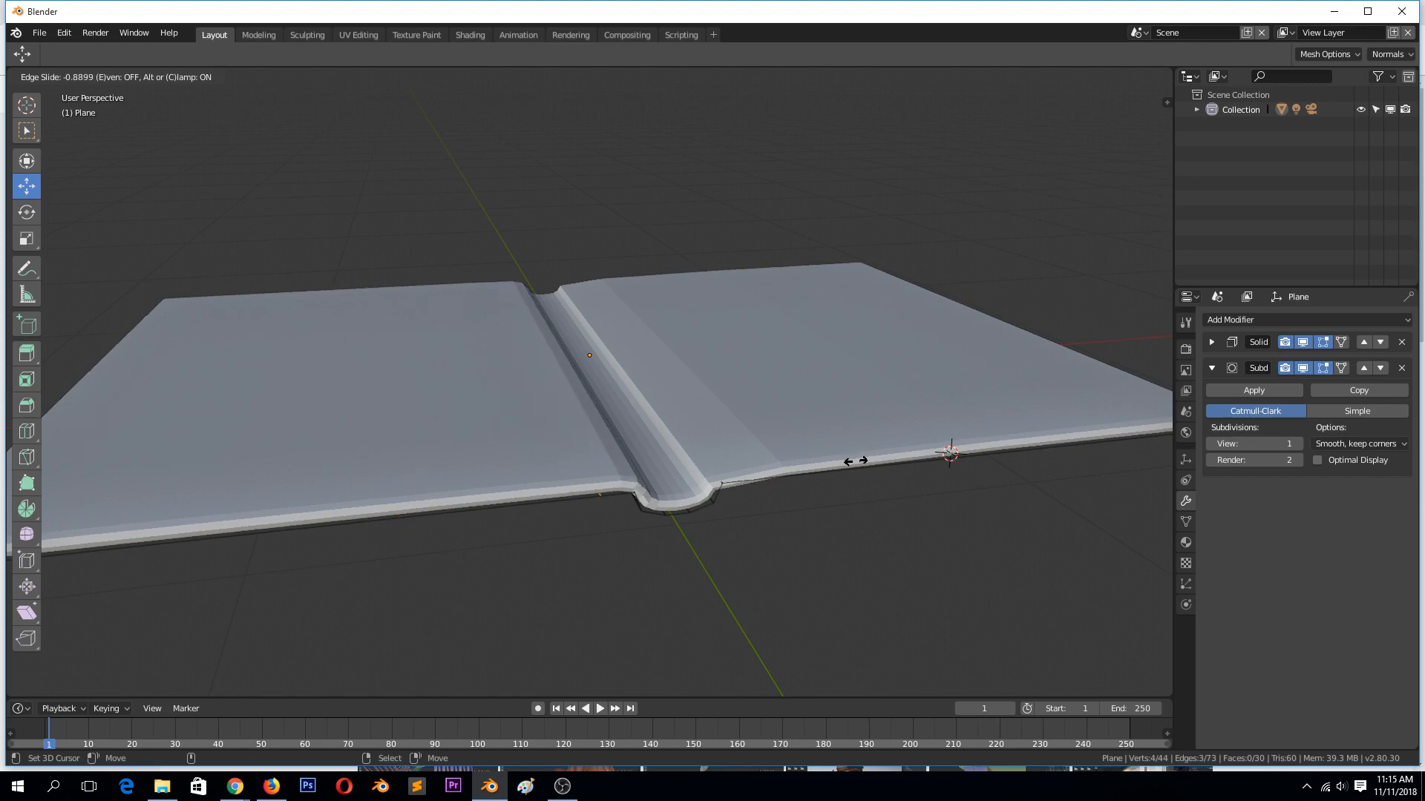
{"action": "left_click", "coordinate": [863, 461]}
{"action": "middle_click_drag", "start_coordinate": [863, 461], "coordinate": [834, 322]}
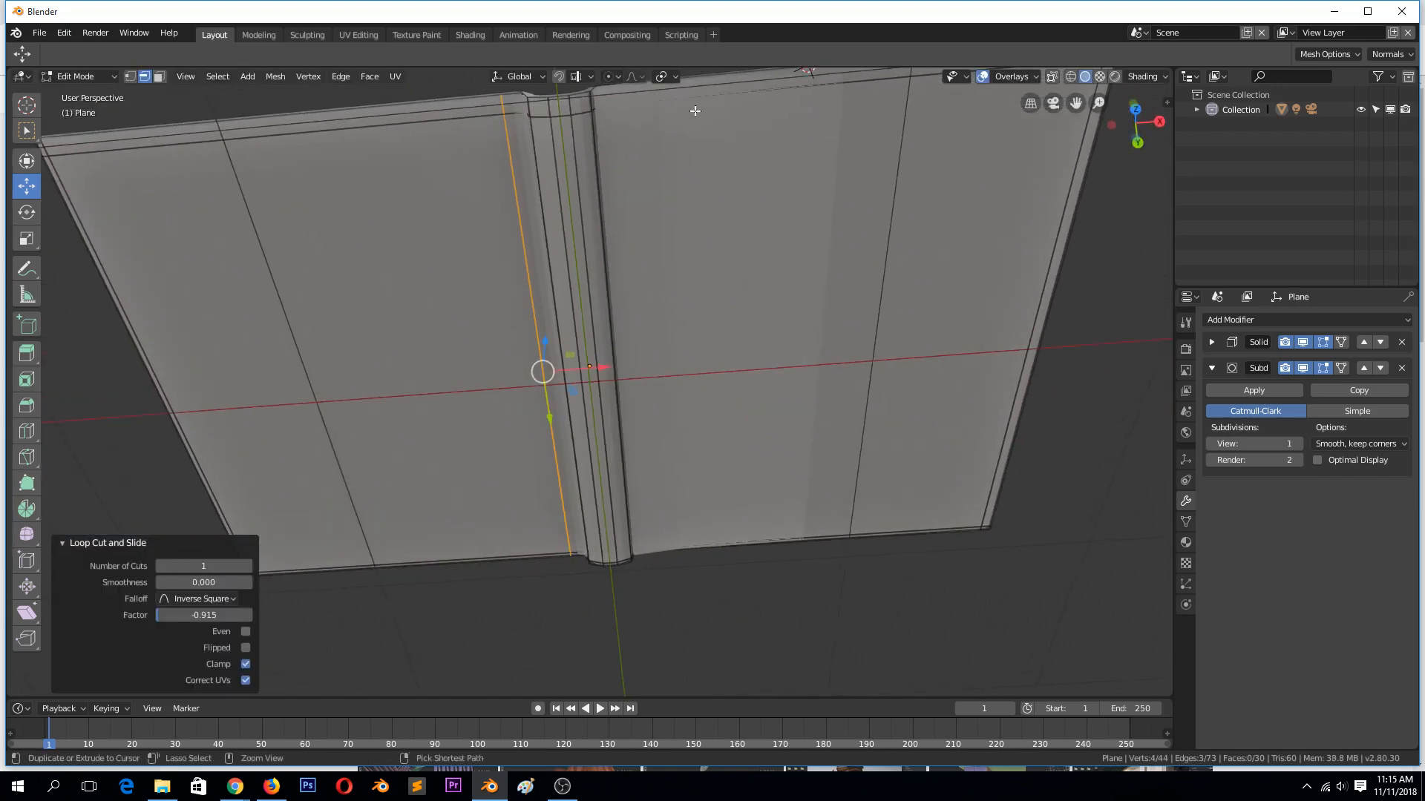
{"action": "left_click", "coordinate": [875, 102]}
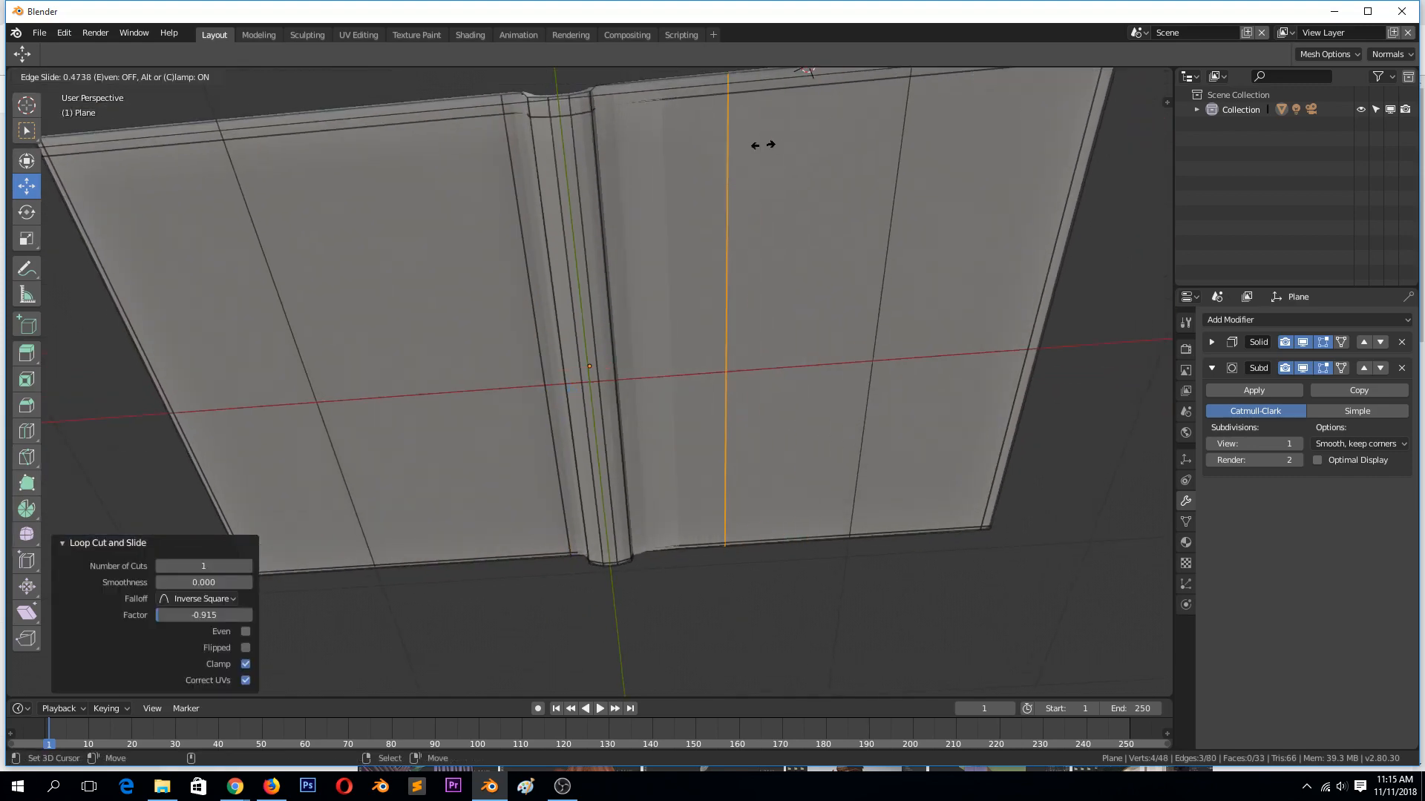
{"action": "left_click", "coordinate": [642, 156]}
{"action": "scroll", "coordinate": [687, 228], "scroll_direction": "down", "scroll_amount": 3}
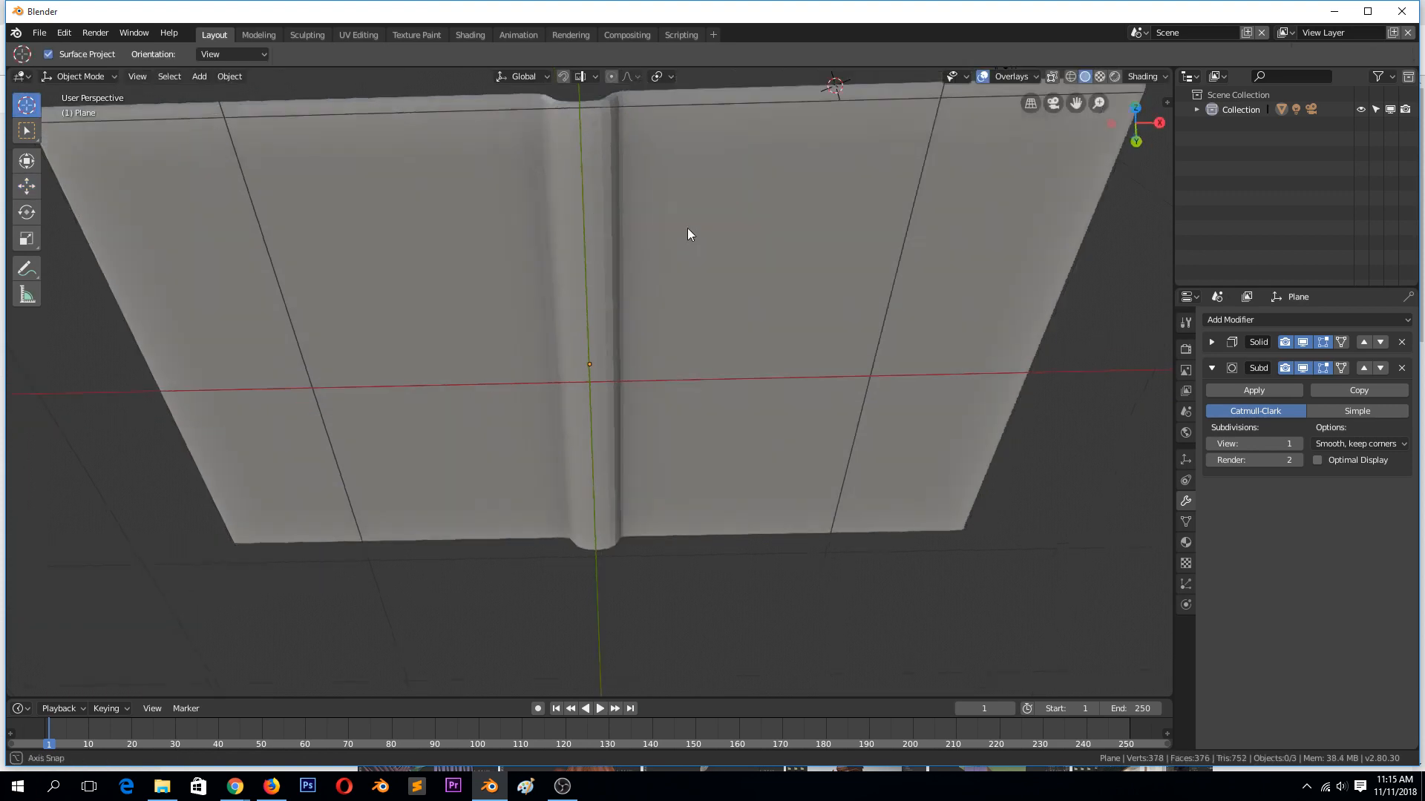
{"action": "middle_click_drag", "start_coordinate": [687, 228], "coordinate": [696, 355]}
{"action": "key", "text": "Tab"}
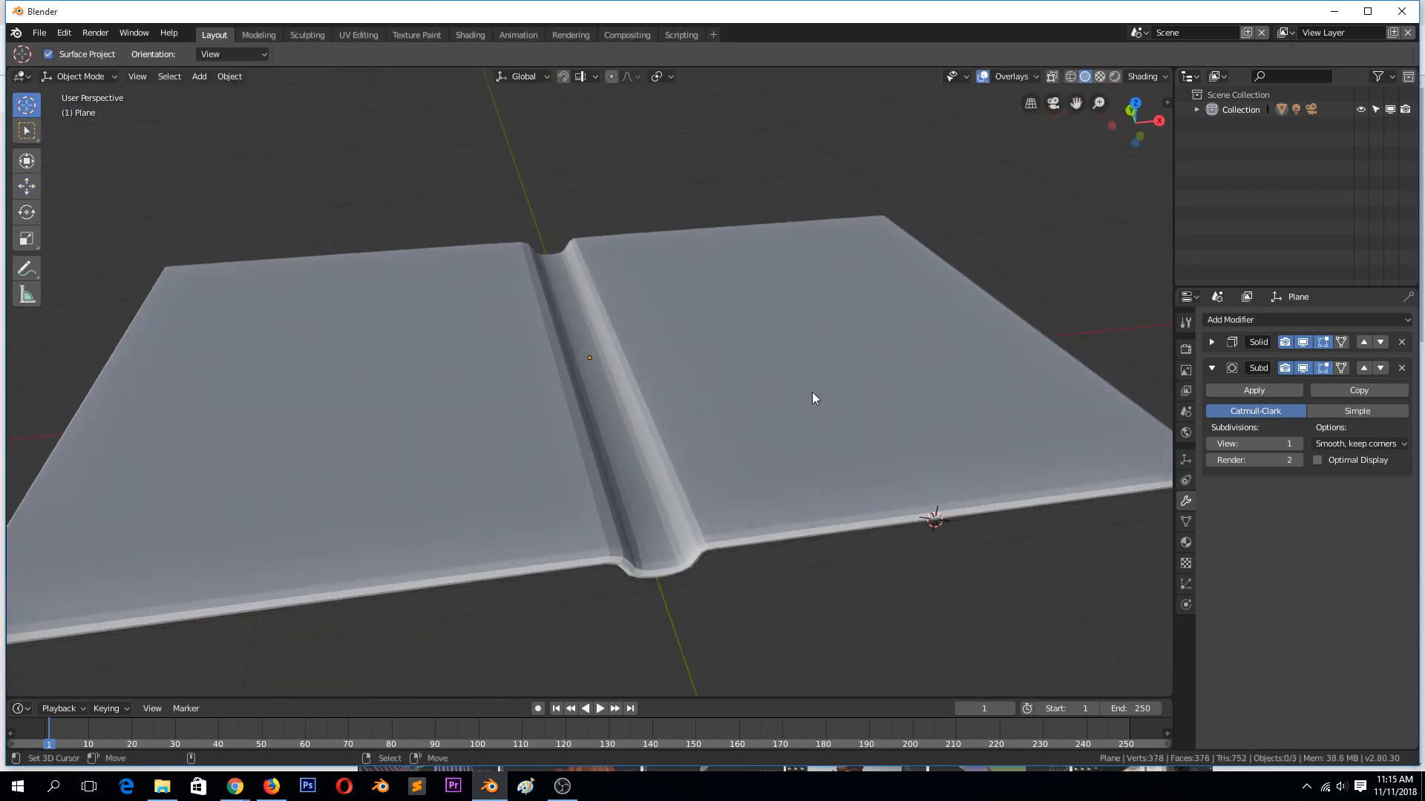
Step: Apply smooth shading to the cover and deselect it
{"action": "left_click", "coordinate": [811, 392]}
{"action": "left_click", "coordinate": [229, 77]}
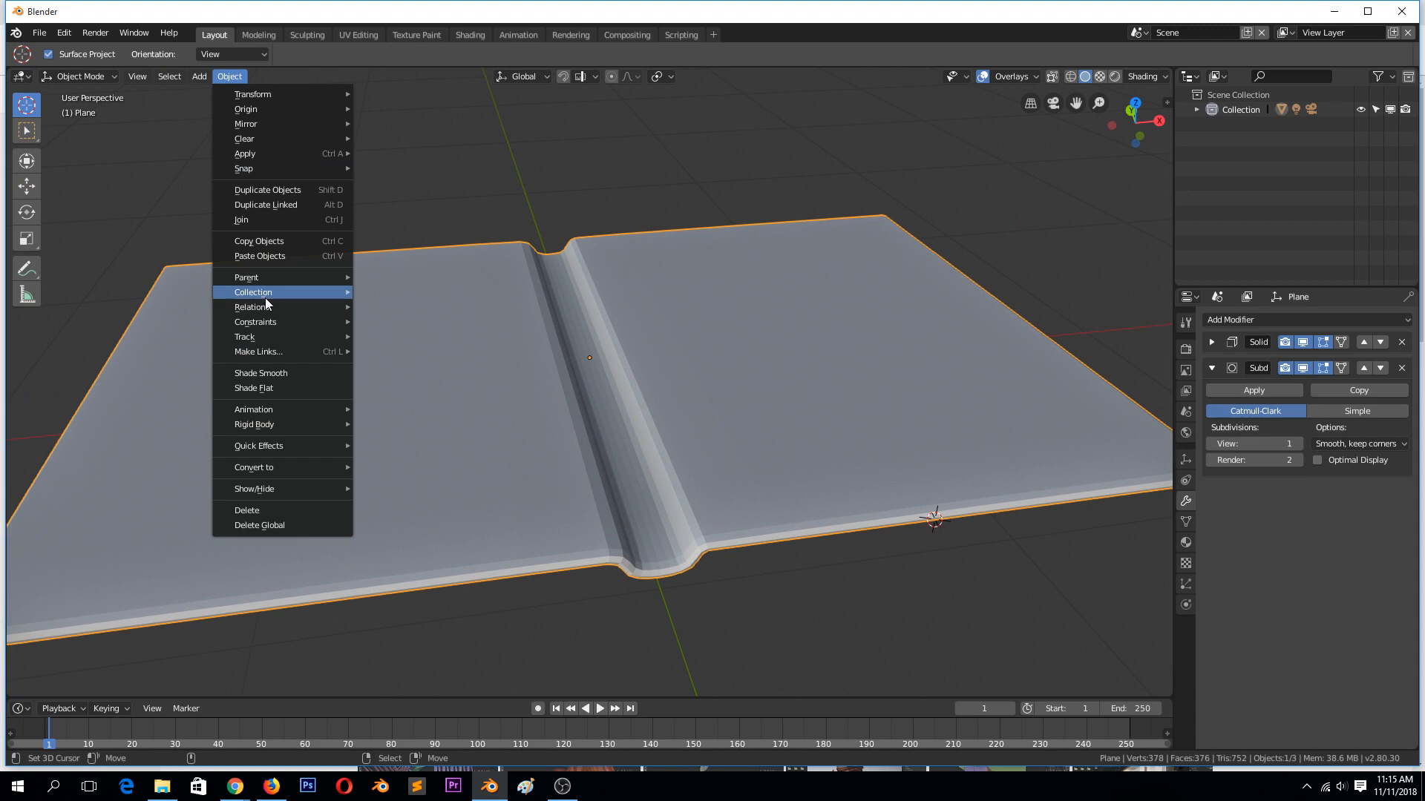
{"action": "left_click", "coordinate": [288, 374]}
{"action": "key", "text": "alt+a"}
Step: In front view, place the 3D cursor at the spine groove, add a cube there and scale it to about 0.111
{"action": "middle_click_drag", "start_coordinate": [728, 313], "coordinate": [719, 226]}
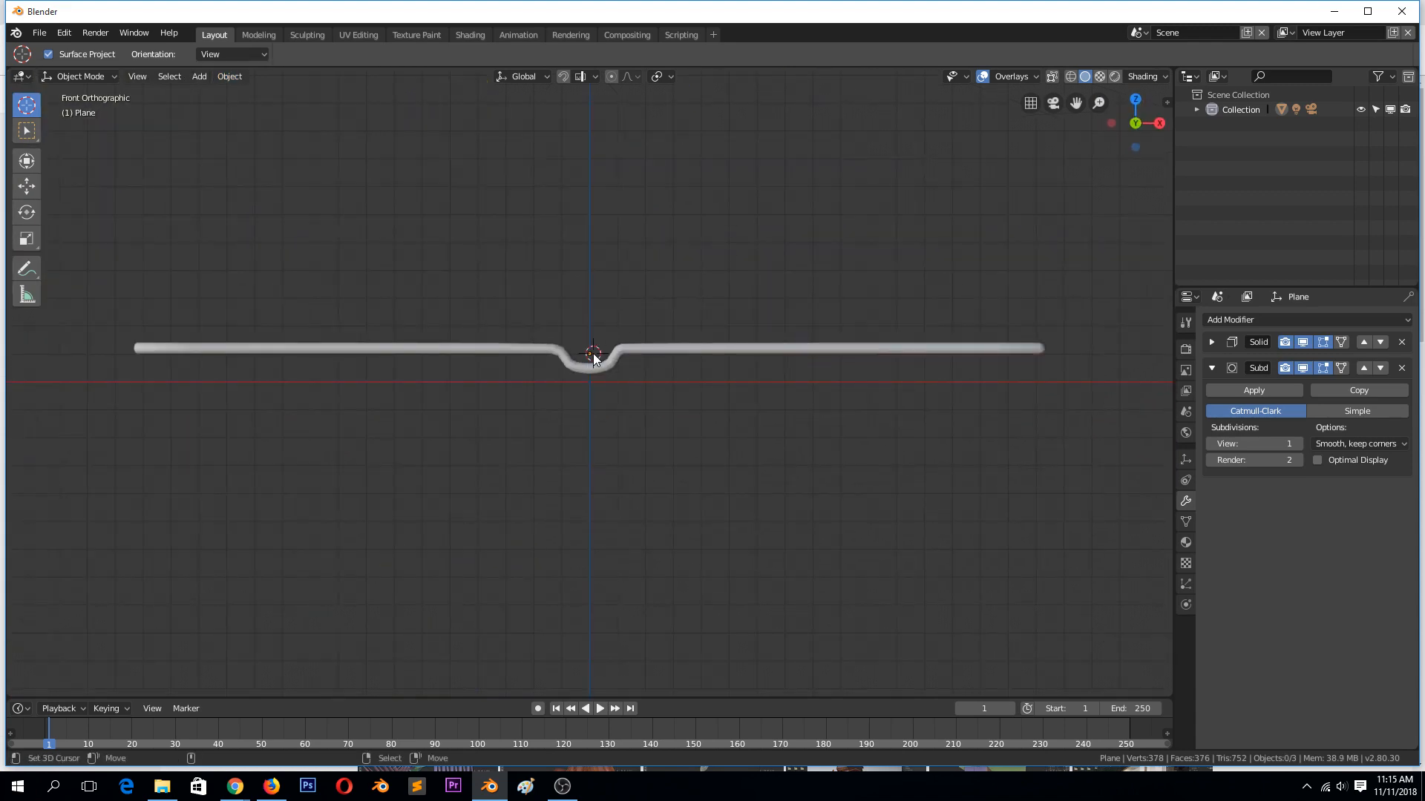
{"action": "key", "text": "shift+a"}
{"action": "mouse_move", "coordinate": [591, 353]}
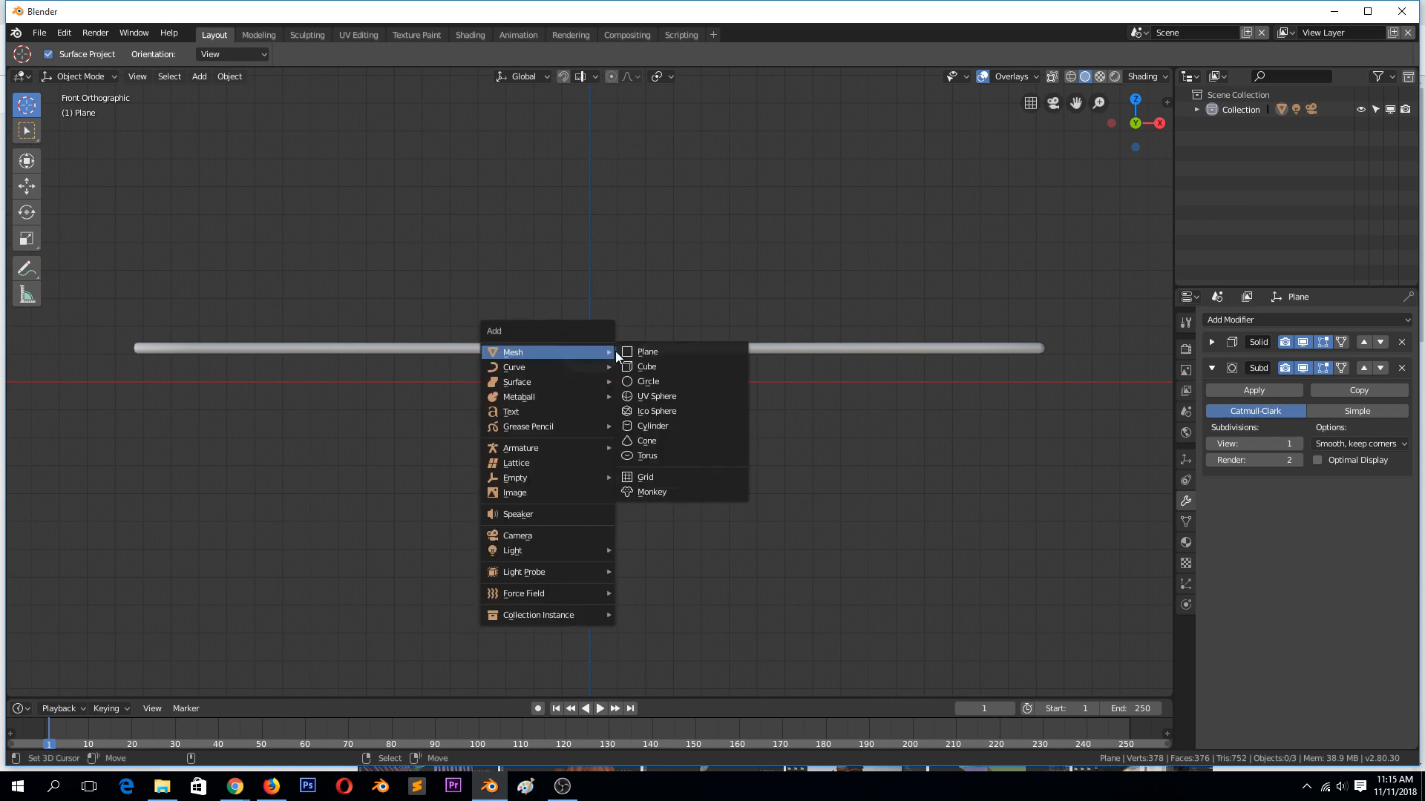
{"action": "key", "text": "s"}
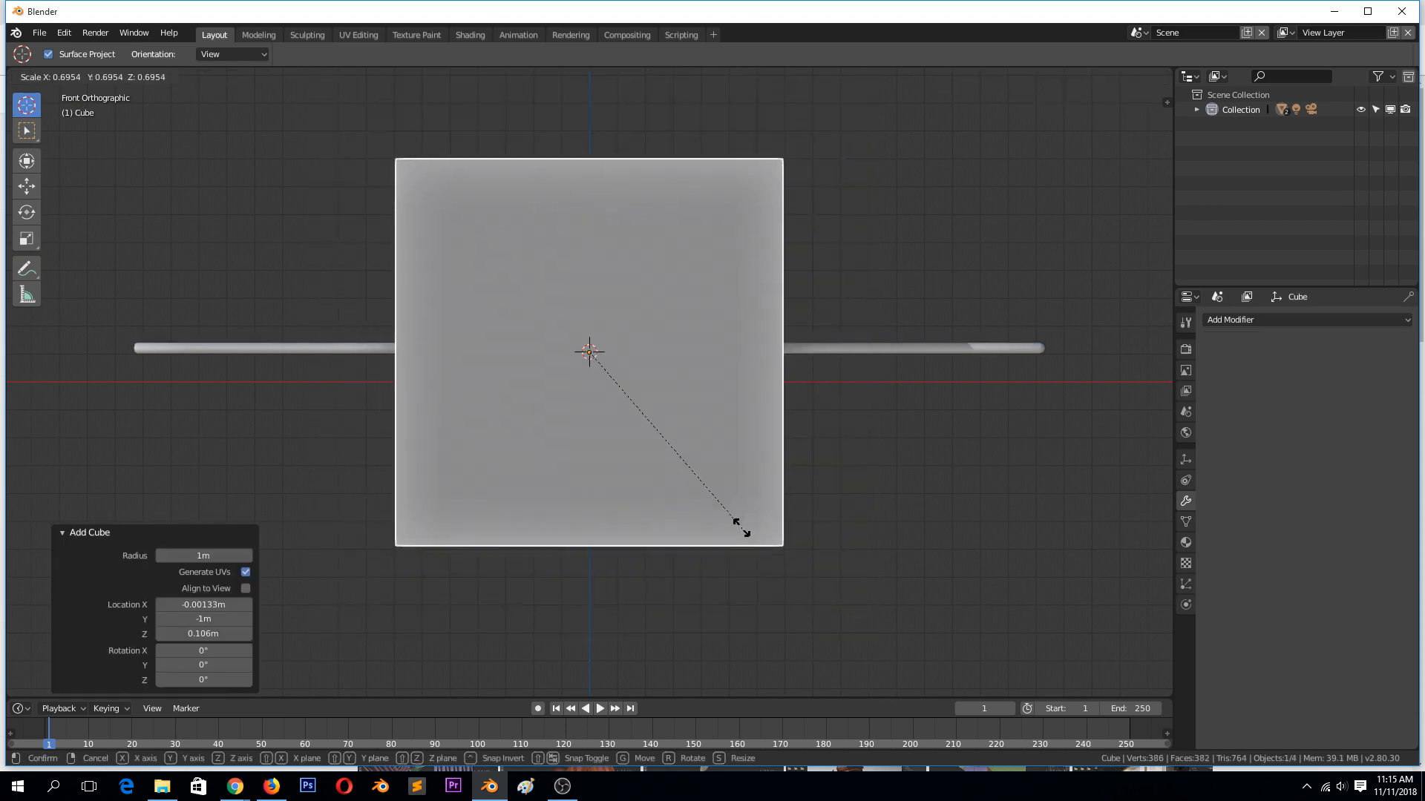
{"action": "key", "text": "Escape"}
{"action": "key", "text": "g"}
{"action": "key", "text": "s"}
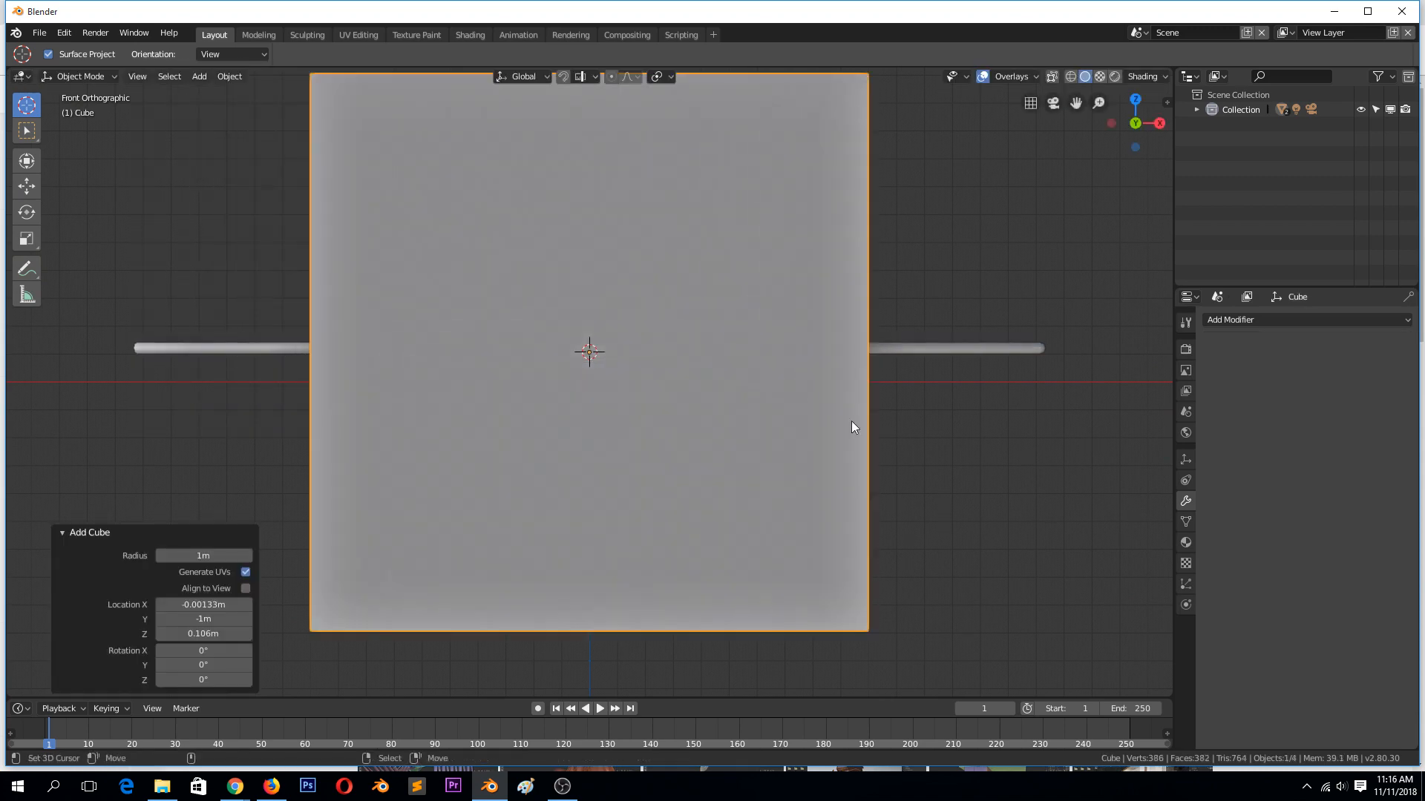
{"action": "left_click", "coordinate": [636, 375]}
Step: Scale the cube by about 0.5 and position it on top of the right board, just beside the spine
{"action": "key", "text": "g"}
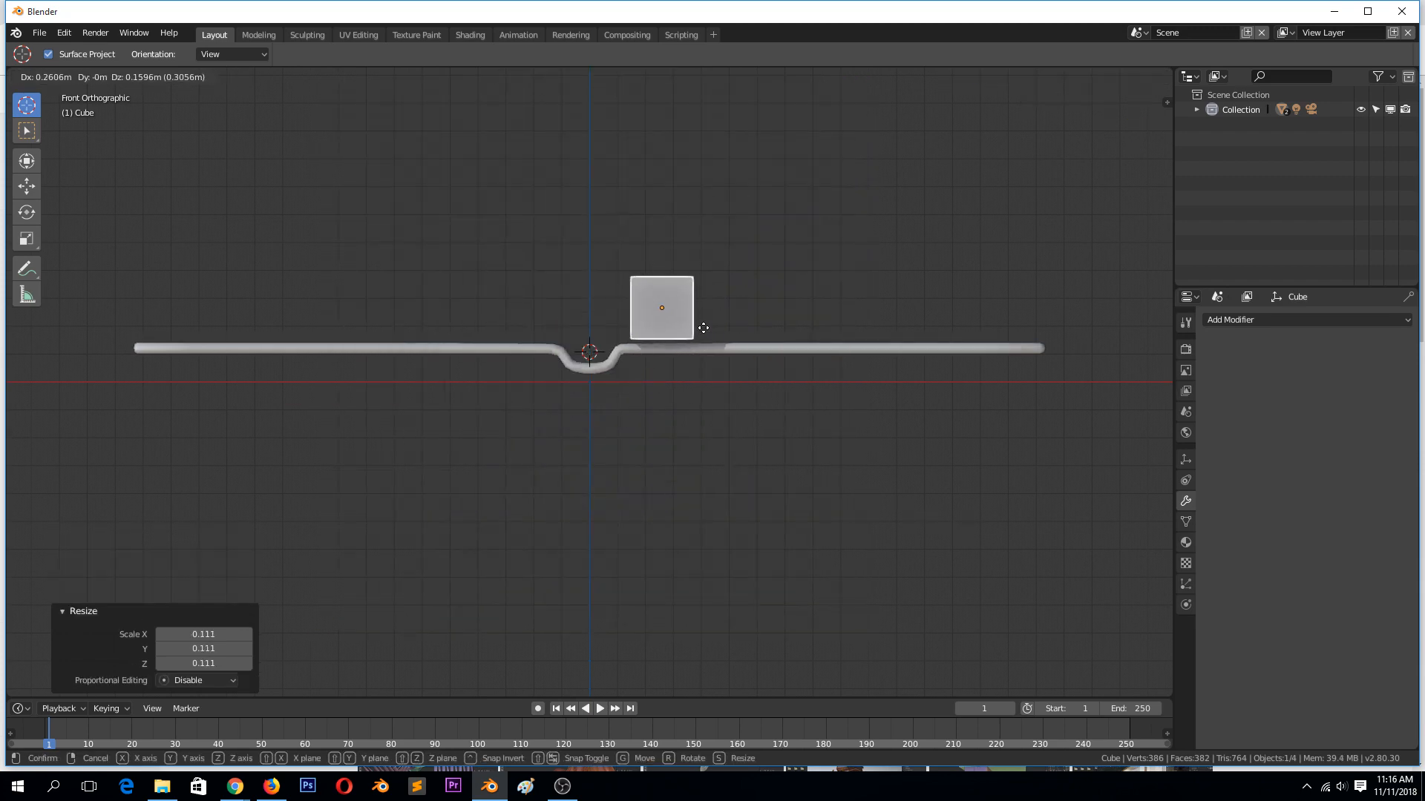
{"action": "left_click", "coordinate": [697, 330]}
{"action": "key", "text": "s"}
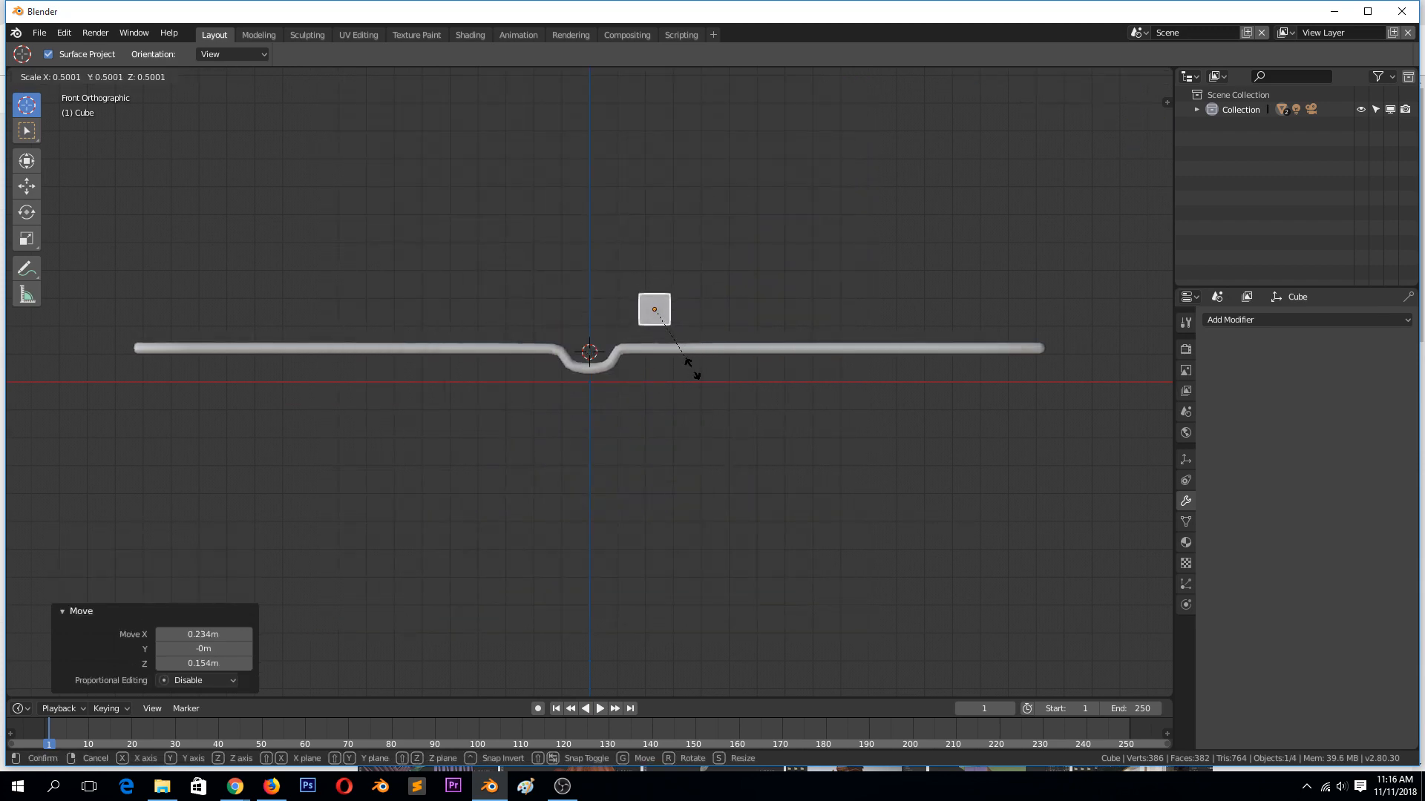
{"action": "left_click", "coordinate": [696, 371]}
{"action": "key", "text": "g"}
{"action": "left_click", "coordinate": [687, 387]}
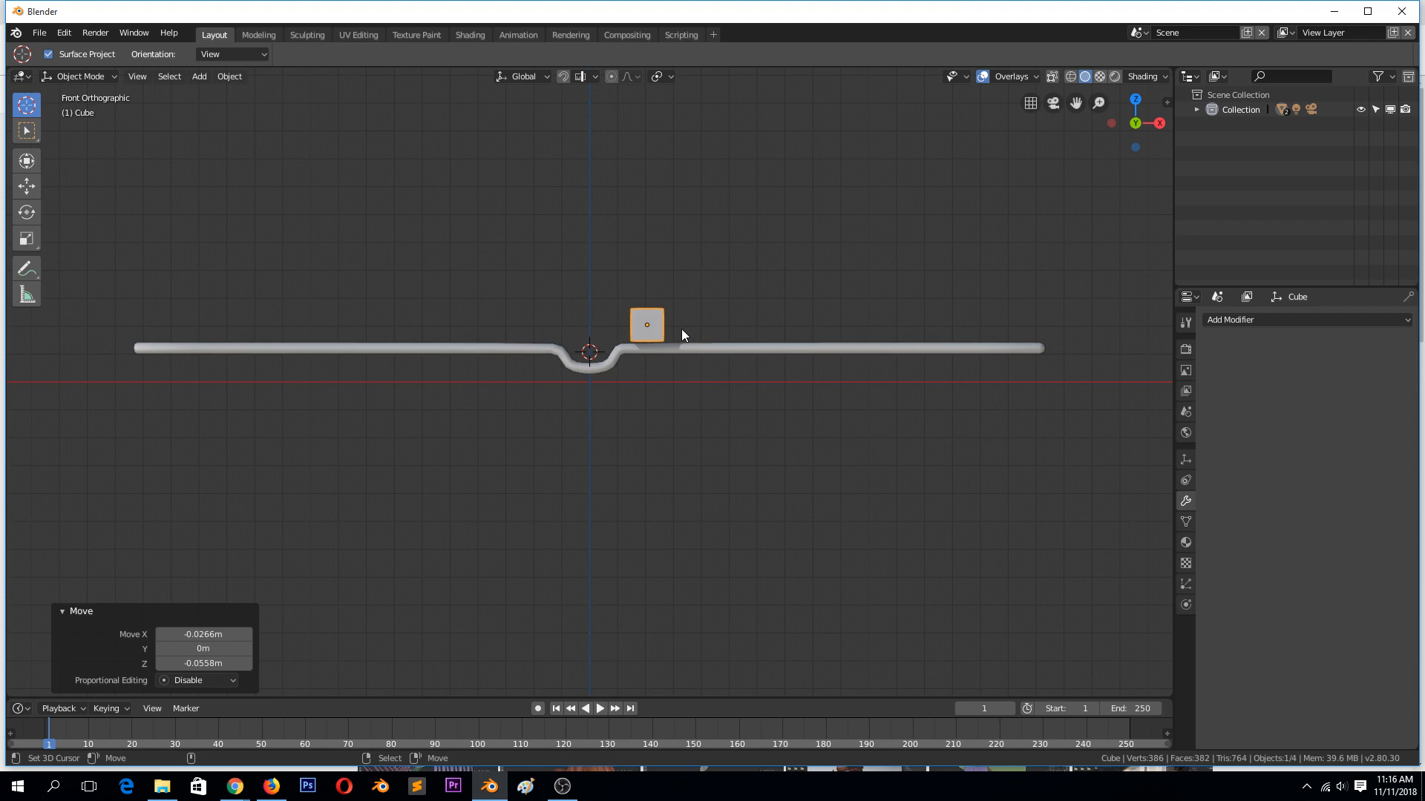
Step: In wireframe, stretch the cube across the right board: move its outer side near the board's edge and its spine side about -0.0346 m along X
{"action": "key", "text": "Tab"}
{"action": "key", "text": "z"}
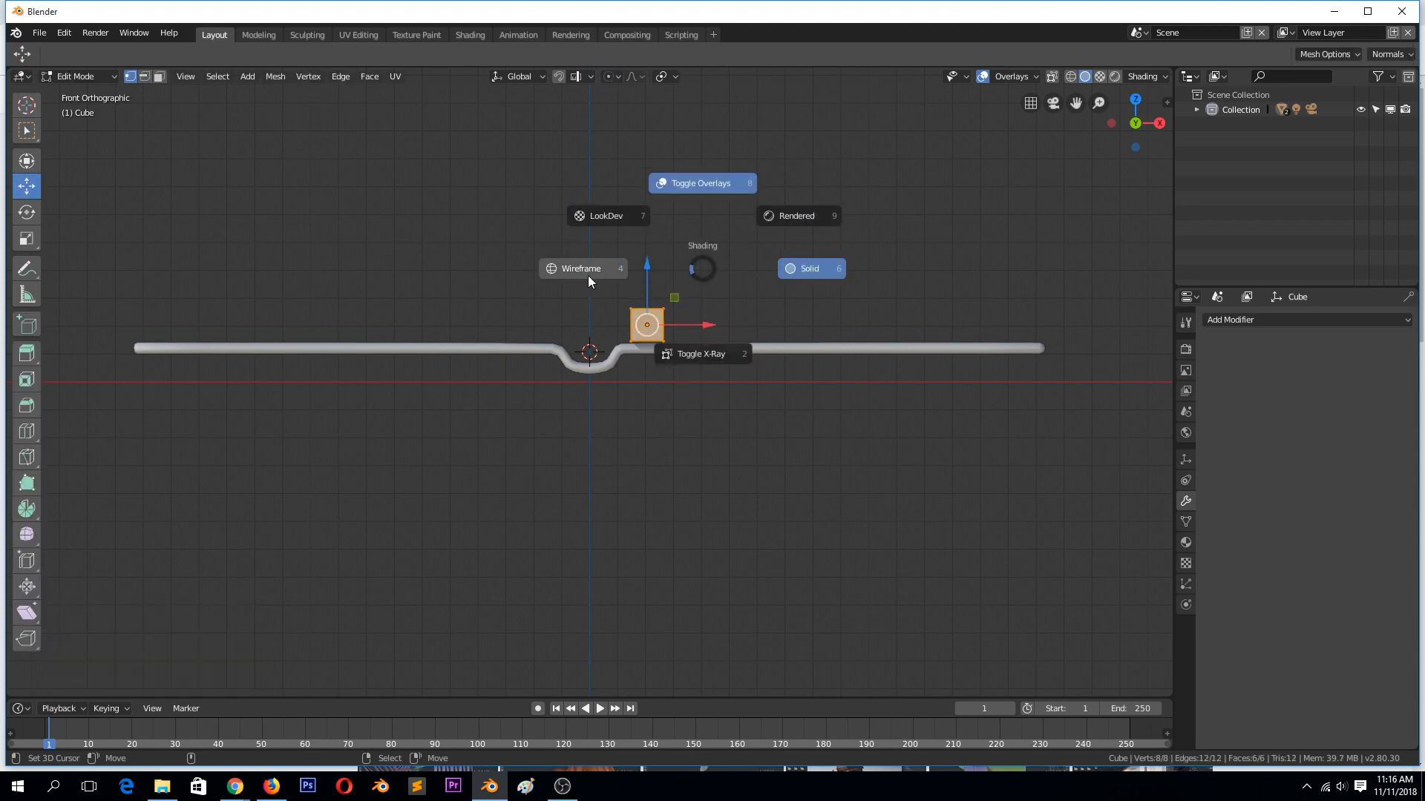
{"action": "left_click", "coordinate": [588, 275]}
{"action": "key", "text": "alt+a"}
{"action": "right_click", "coordinate": [757, 177], "text": "shift"}
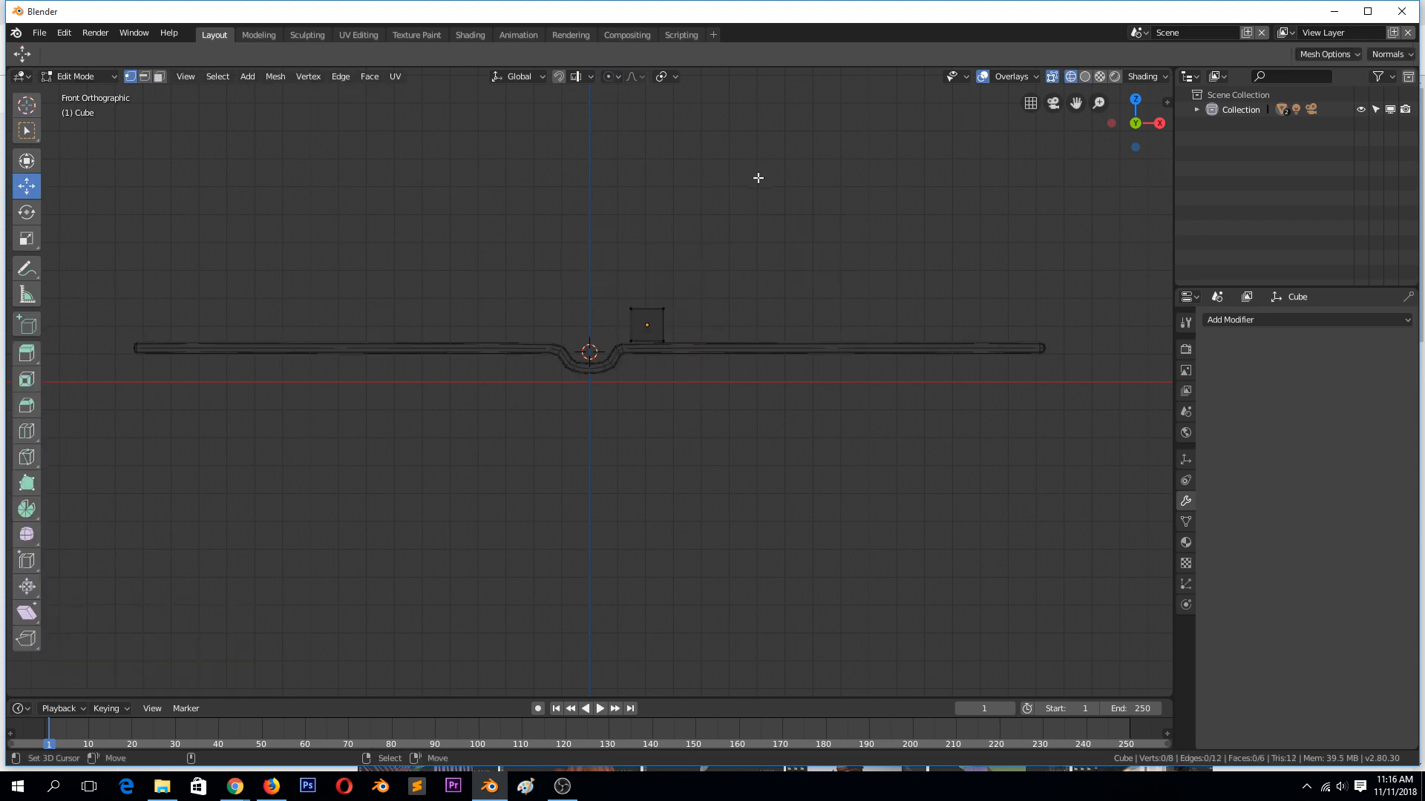
{"action": "key", "text": "b"}
{"action": "left_click_drag", "start_coordinate": [655, 264], "coordinate": [1079, 324]}
{"action": "key", "text": "alt+a"}
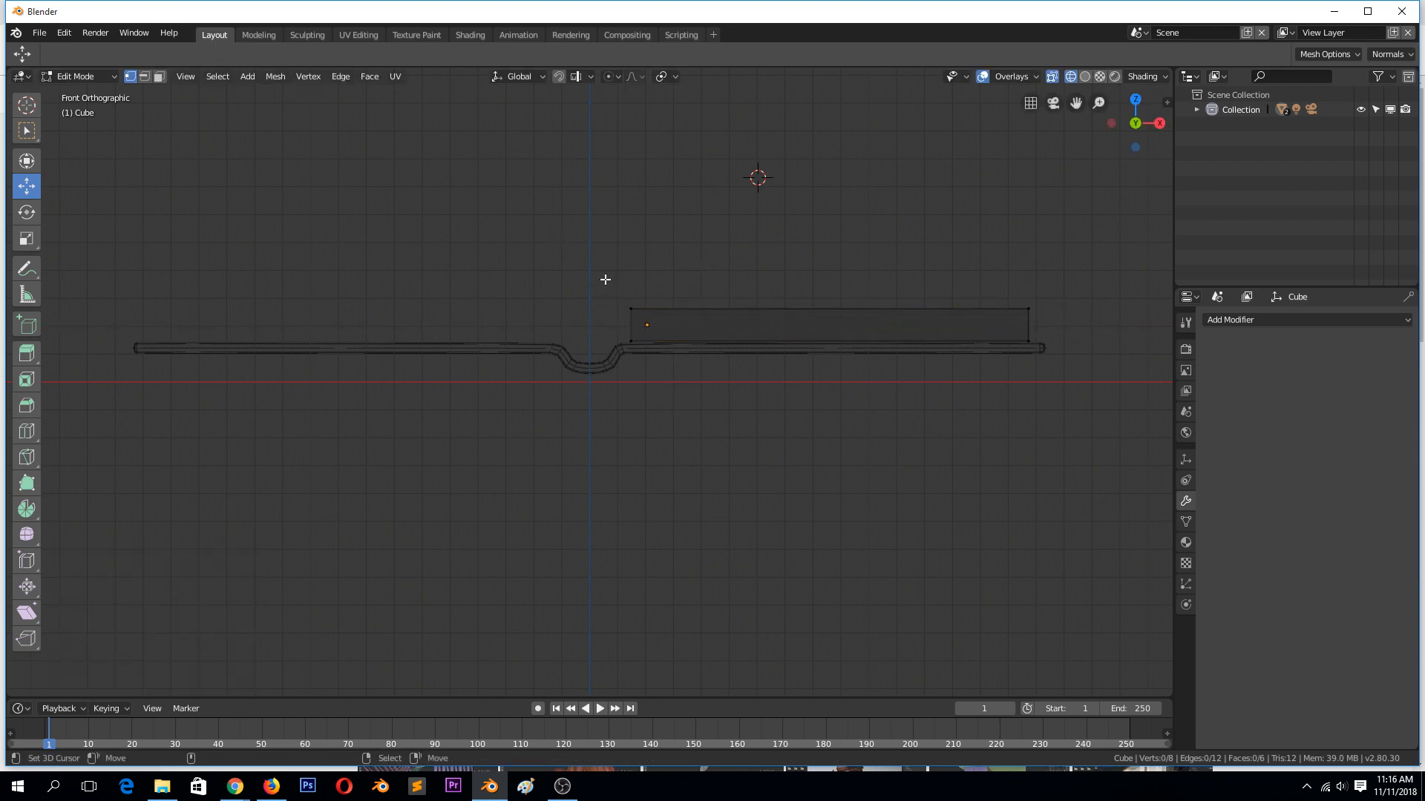
{"action": "left_click_drag", "start_coordinate": [604, 270], "coordinate": [654, 375]}
{"action": "left_click_drag", "start_coordinate": [675, 328], "coordinate": [663, 326]}
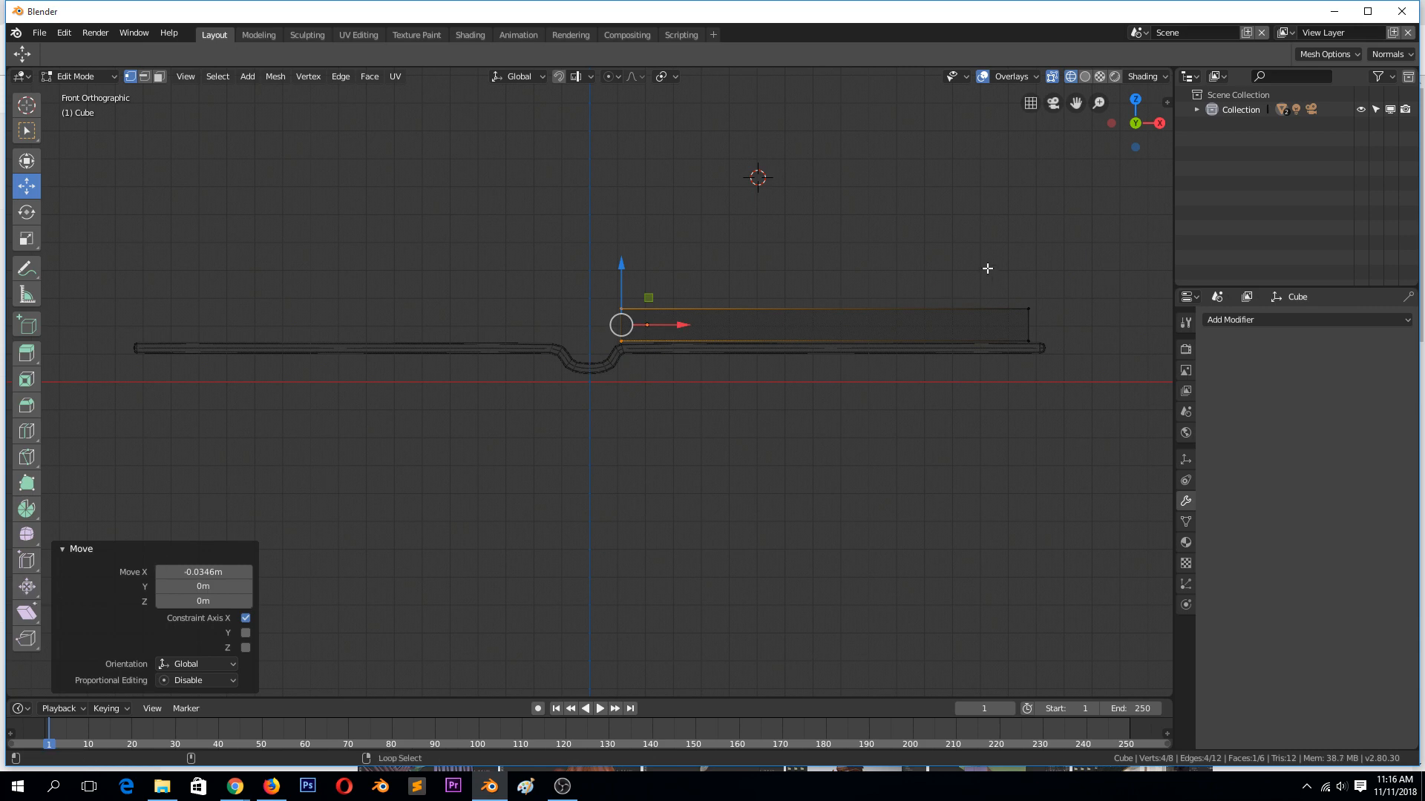
Step: Select the vertices at the page block's outer end and shear them along X by about -1.014 to slant that end
{"action": "key", "text": "alt+a"}
{"action": "key", "text": "b"}
{"action": "left_click_drag", "start_coordinate": [1016, 213], "coordinate": [1067, 386]}
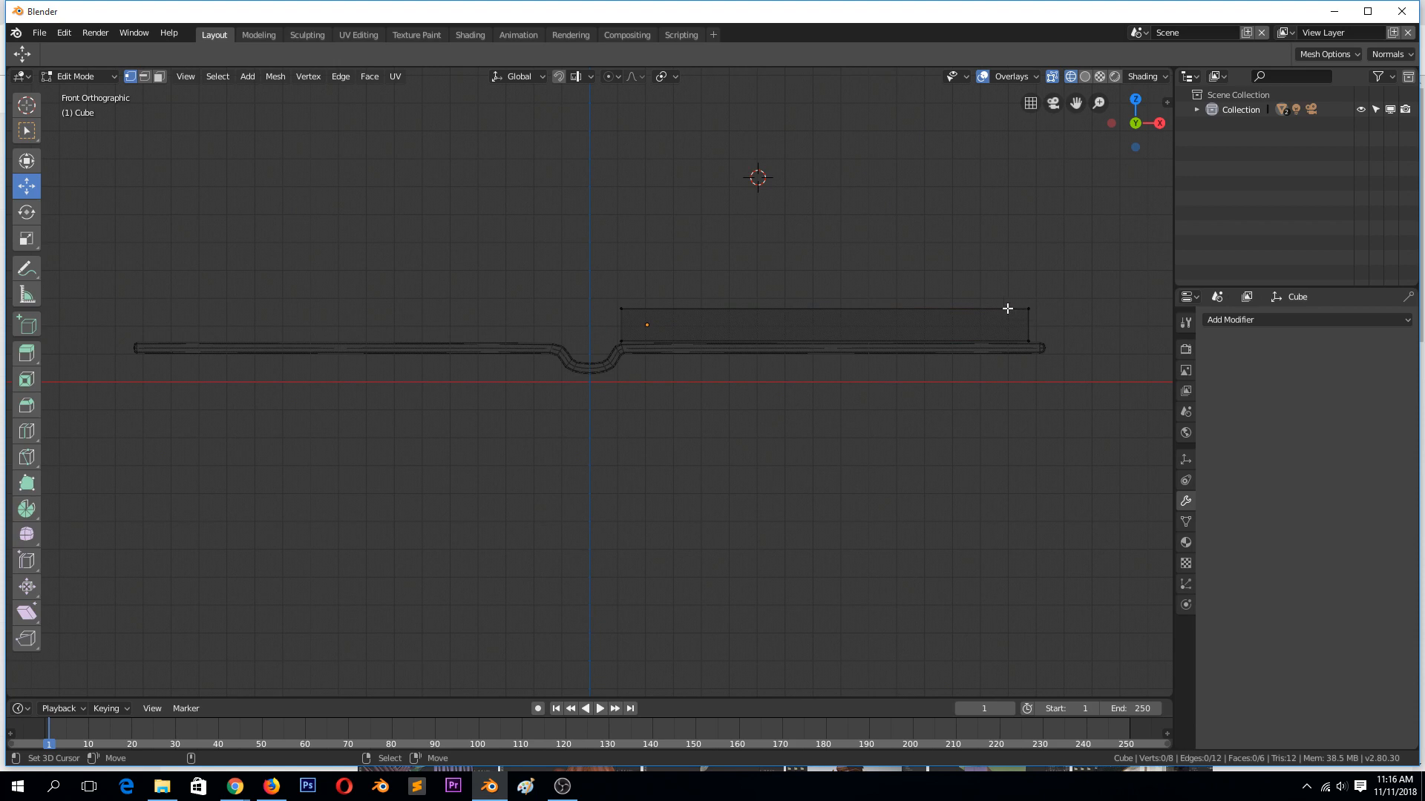
{"action": "key", "text": "Tab"}
{"action": "key", "text": "Tab"}
{"action": "key", "text": "b"}
{"action": "left_click_drag", "start_coordinate": [1010, 271], "coordinate": [1065, 358]}
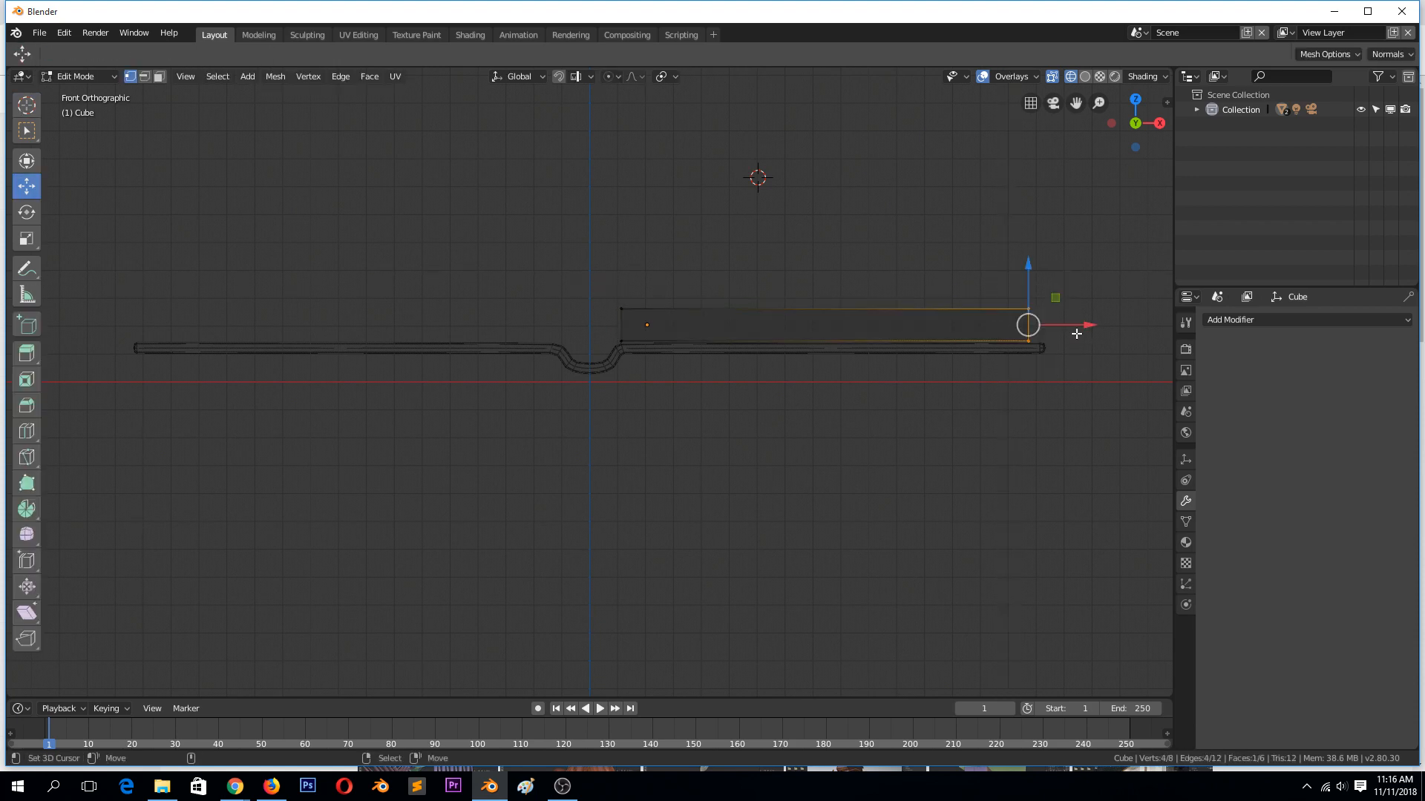
{"action": "left_click", "coordinate": [26, 613]}
{"action": "left_click_drag", "start_coordinate": [1087, 325], "coordinate": [1087, 324]}
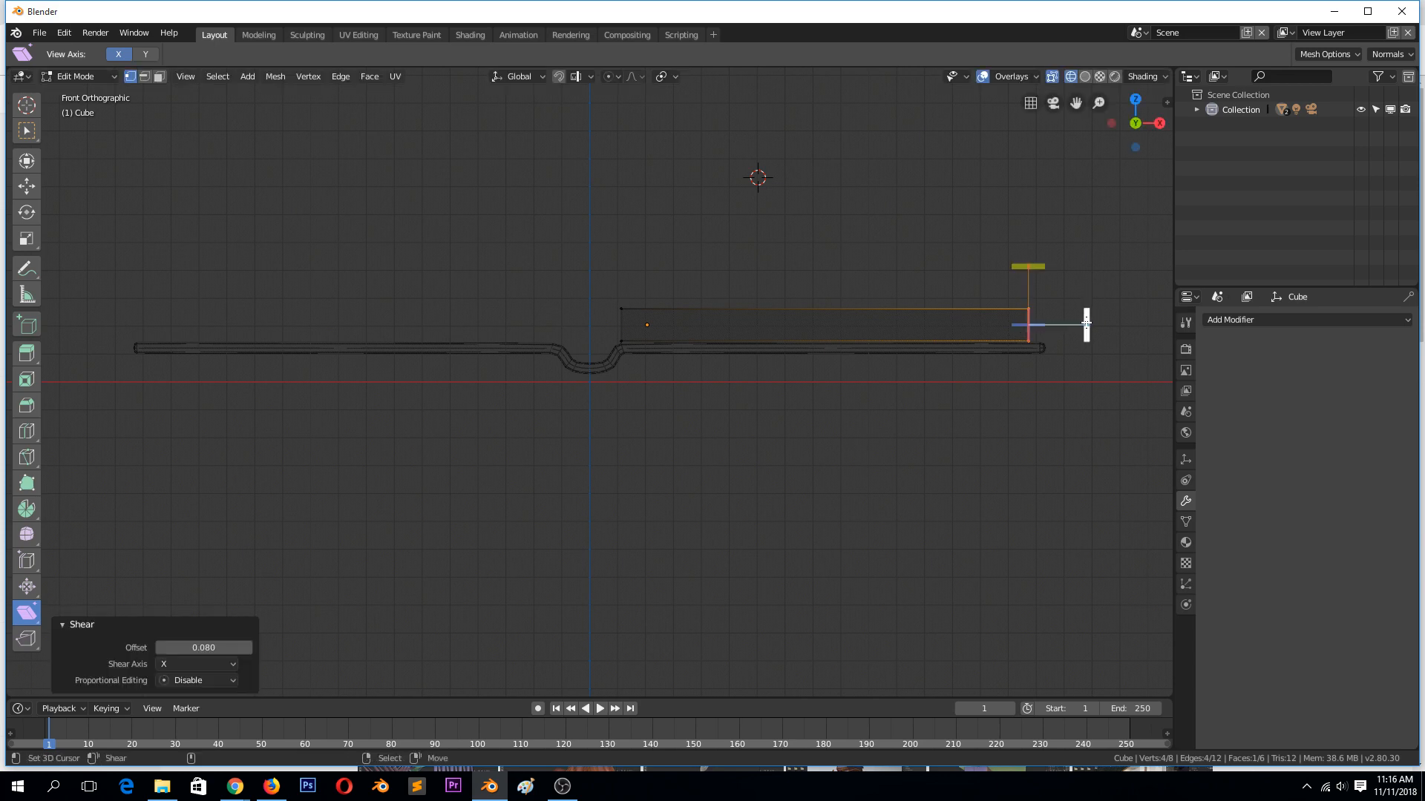
{"action": "key", "text": "ctrl+z"}
{"action": "left_click_drag", "start_coordinate": [1038, 266], "coordinate": [992, 265]}
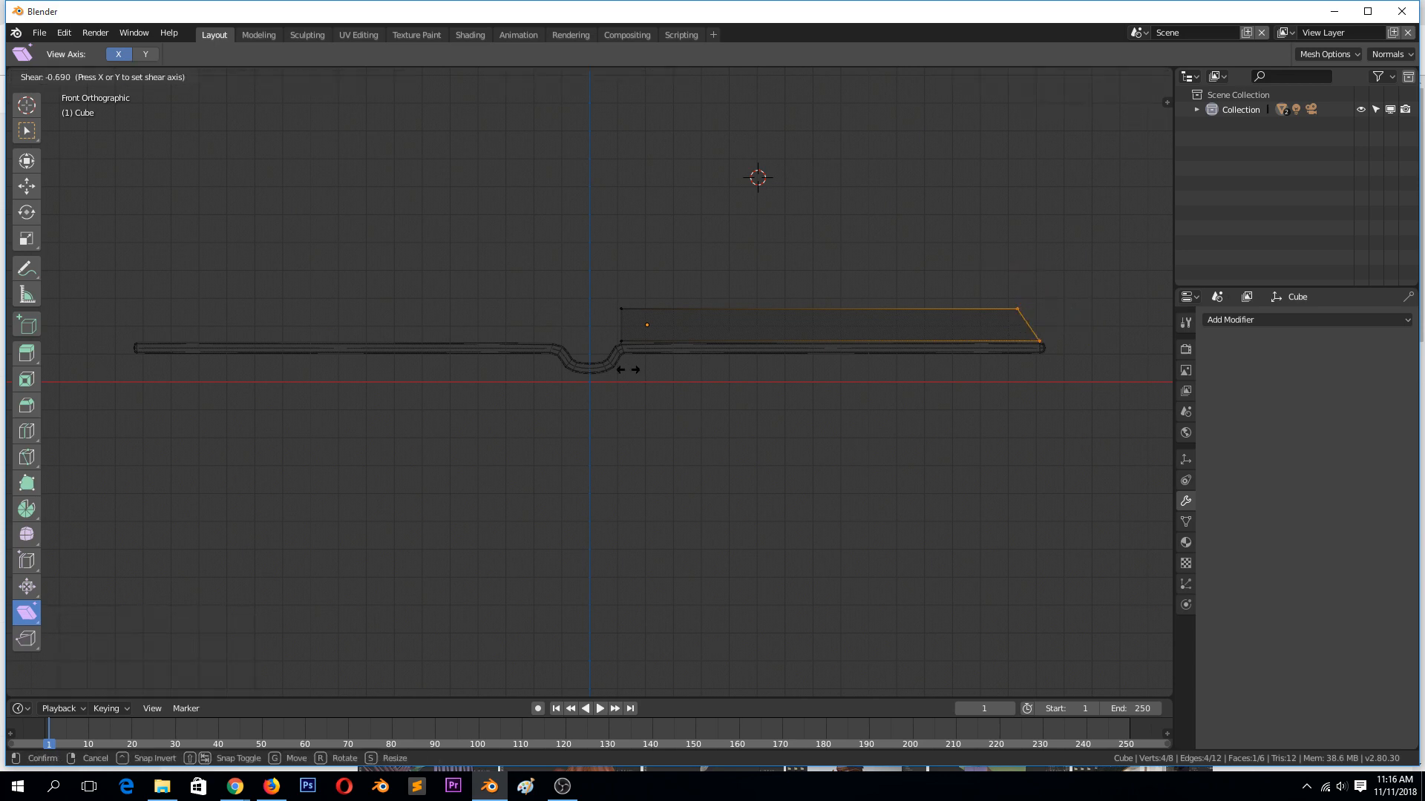
{"action": "left_click_drag", "start_coordinate": [447, 473], "coordinate": [447, 473]}
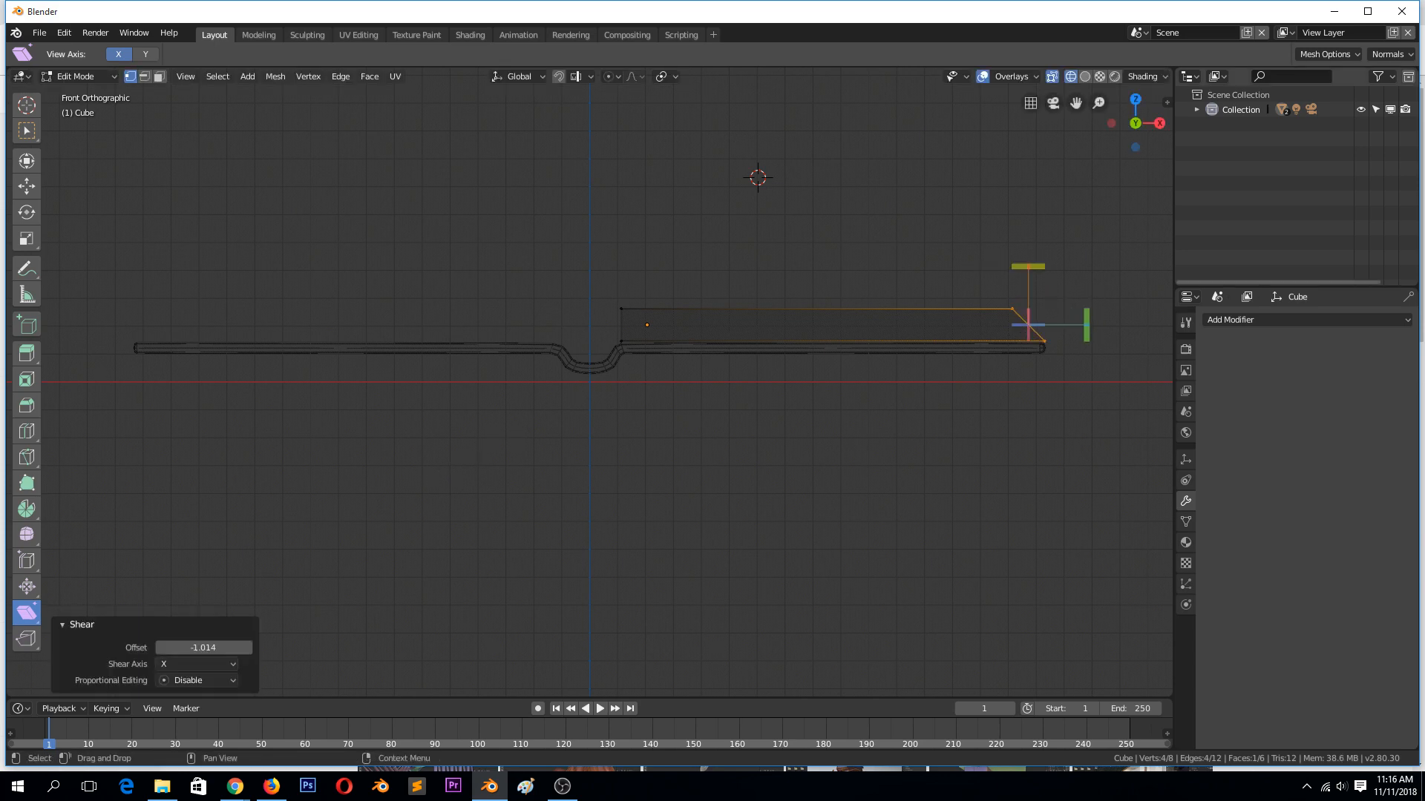
Step: Move the slanted outer end about -0.0585 m along X, inside the board's edge, and deselect it
{"action": "left_click", "coordinate": [26, 186]}
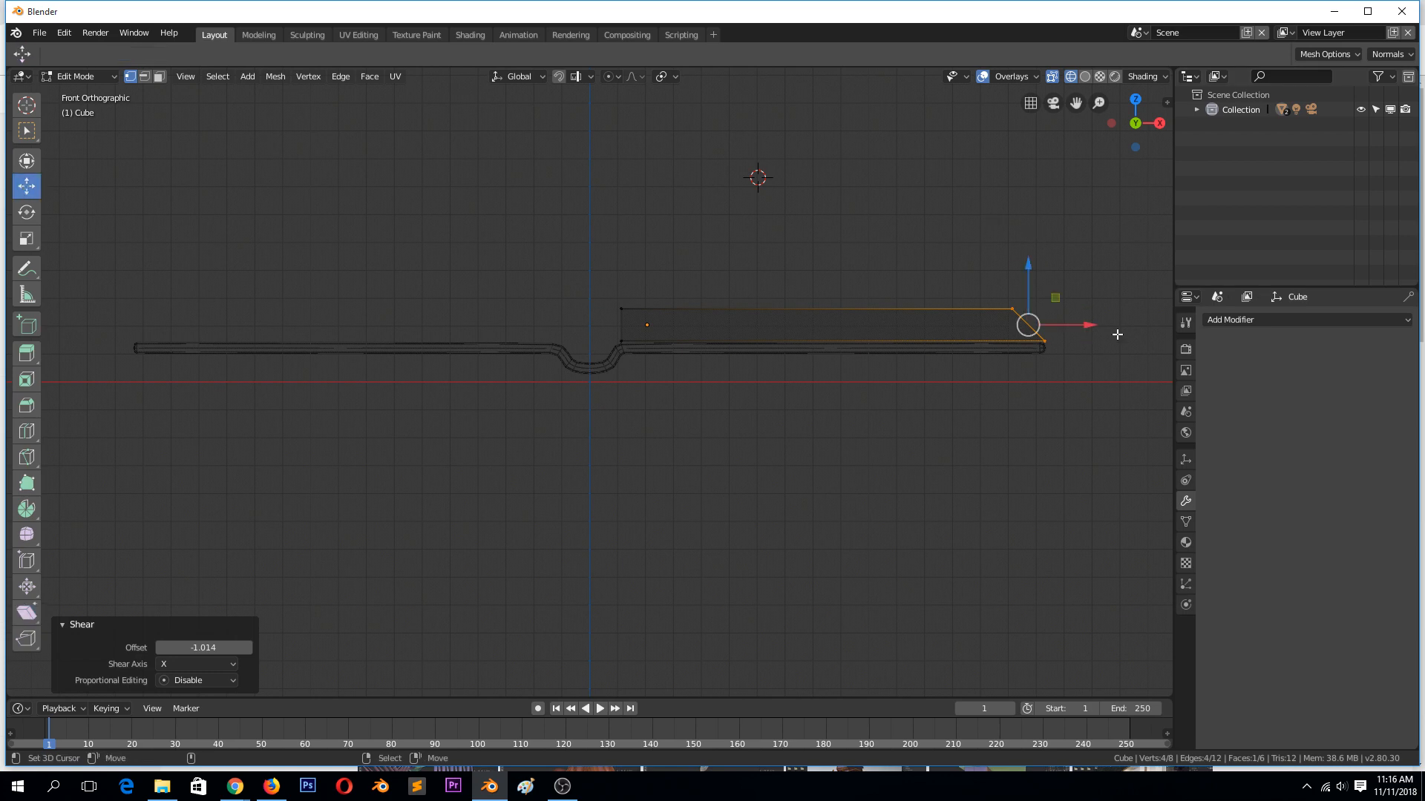
{"action": "left_click_drag", "start_coordinate": [1088, 325], "coordinate": [1069, 328]}
{"action": "scroll", "coordinate": [563, 374], "scroll_direction": "up", "scroll_amount": 1}
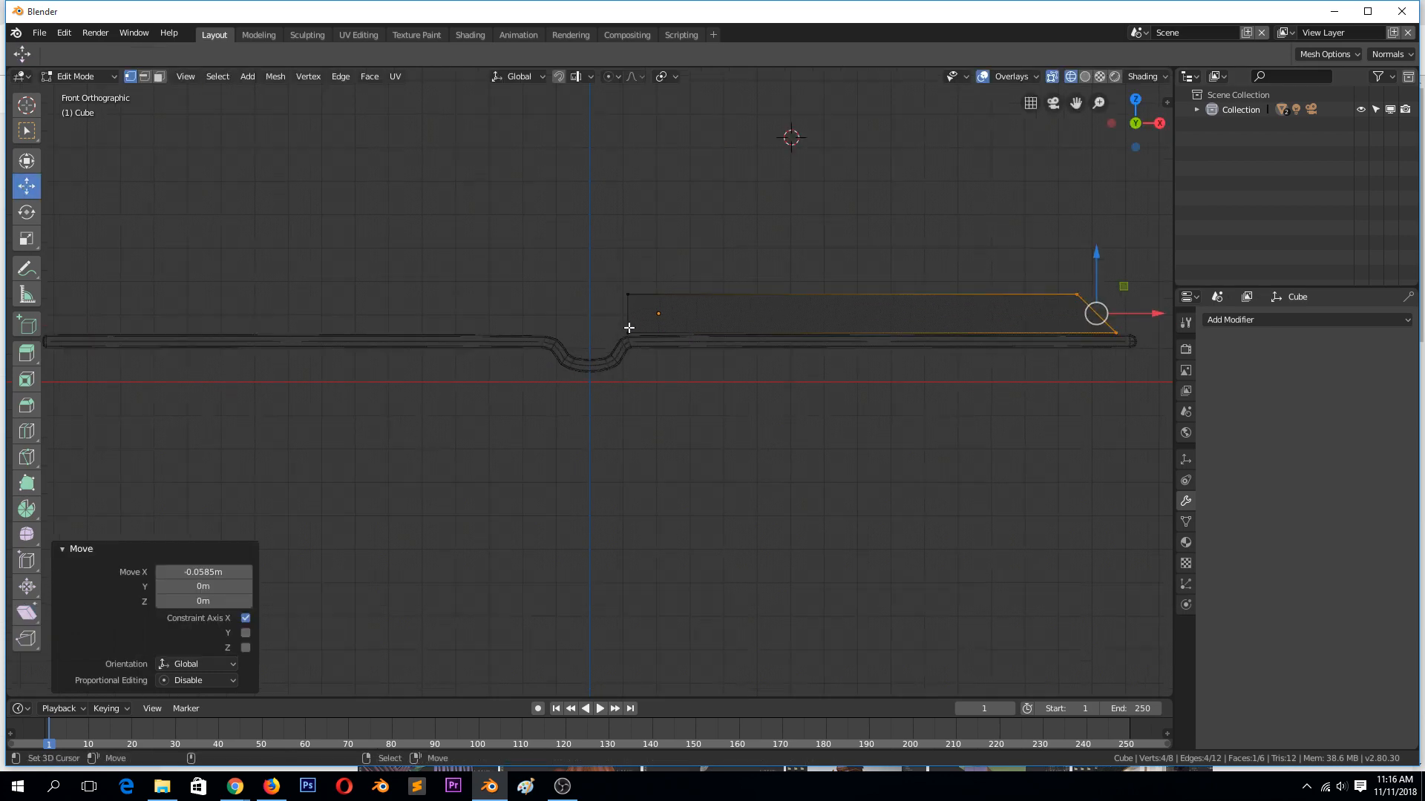
{"action": "left_click", "coordinate": [733, 305]}
Step: Select the vertices at the page block's spine end and shear them along X by about -0.312
{"action": "key", "text": "b"}
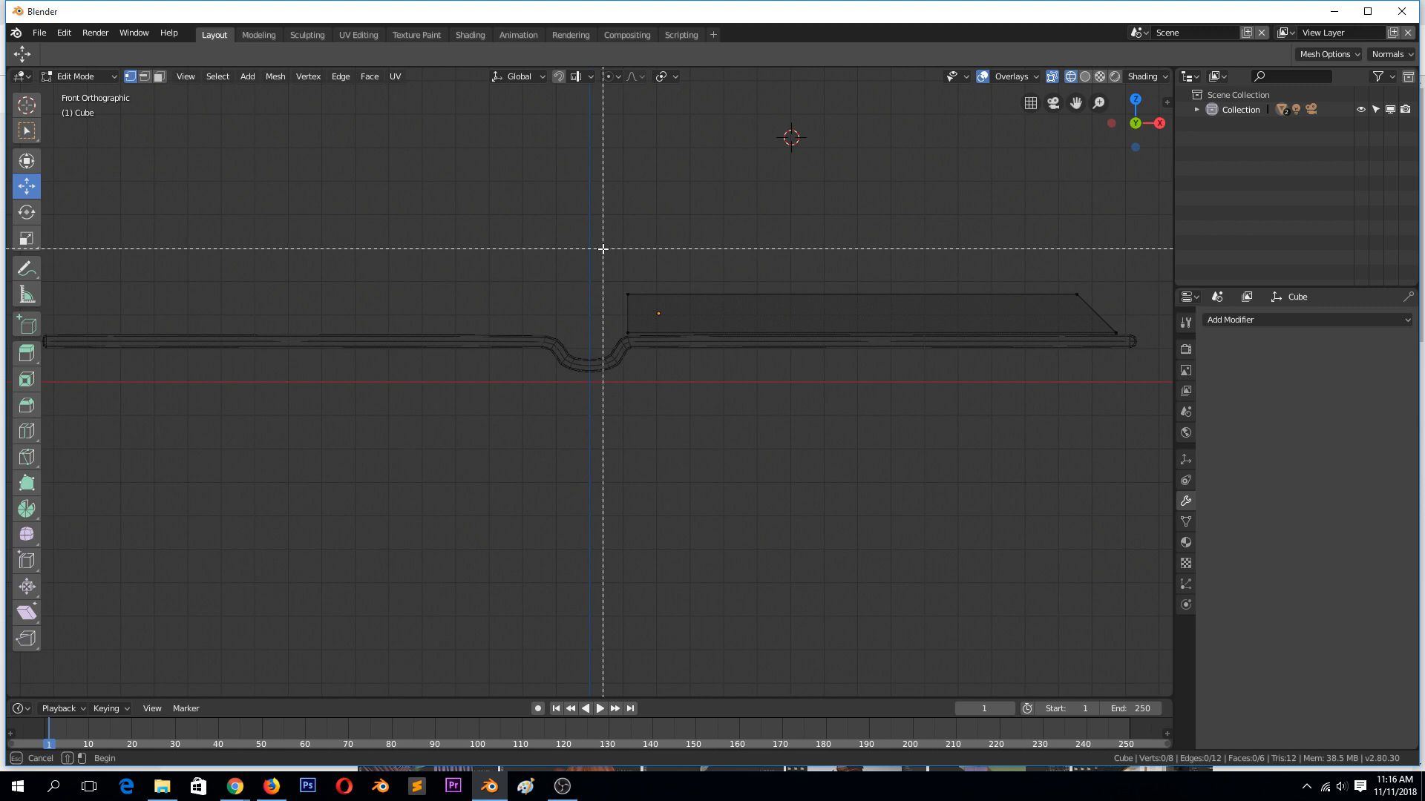
{"action": "left_click_drag", "start_coordinate": [603, 248], "coordinate": [678, 391]}
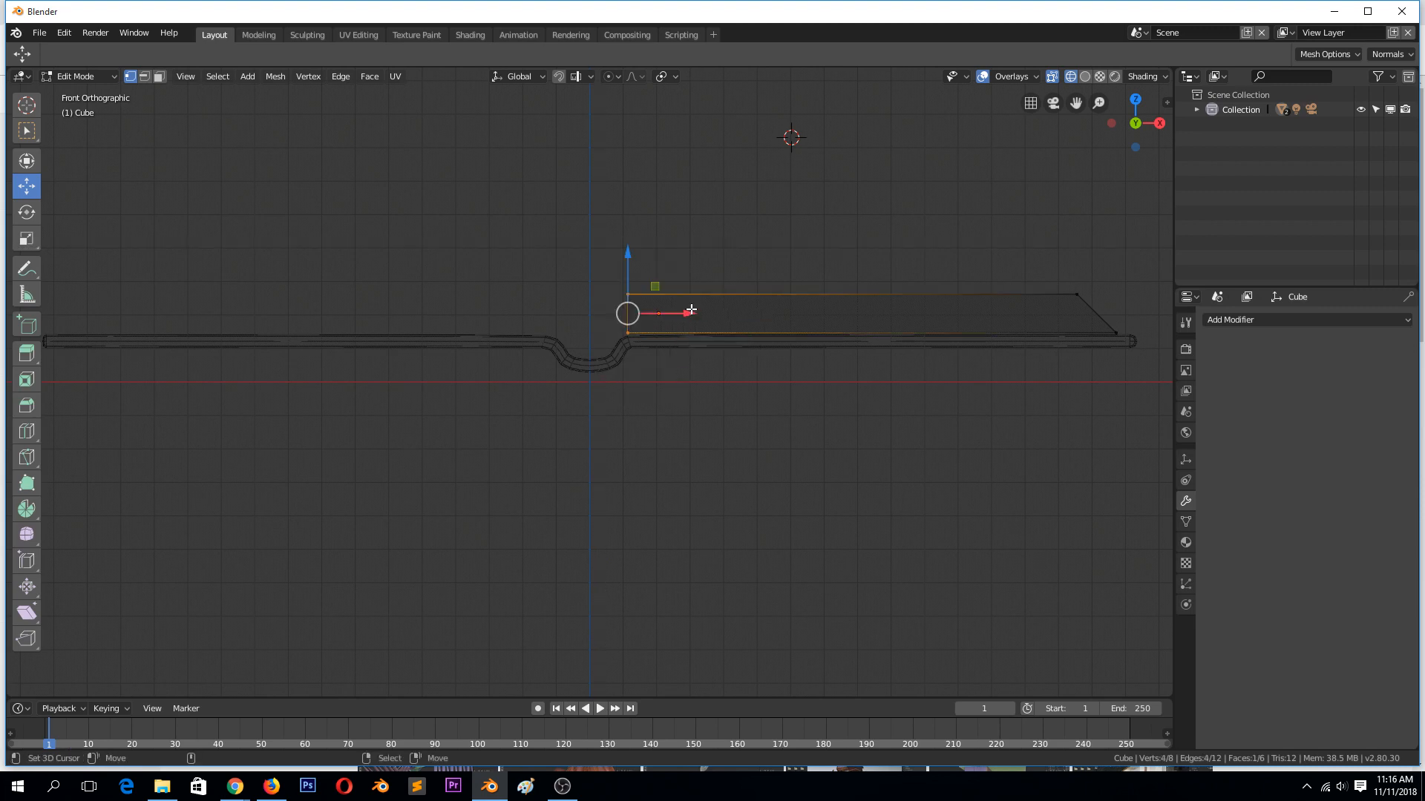
{"action": "left_click", "coordinate": [27, 612]}
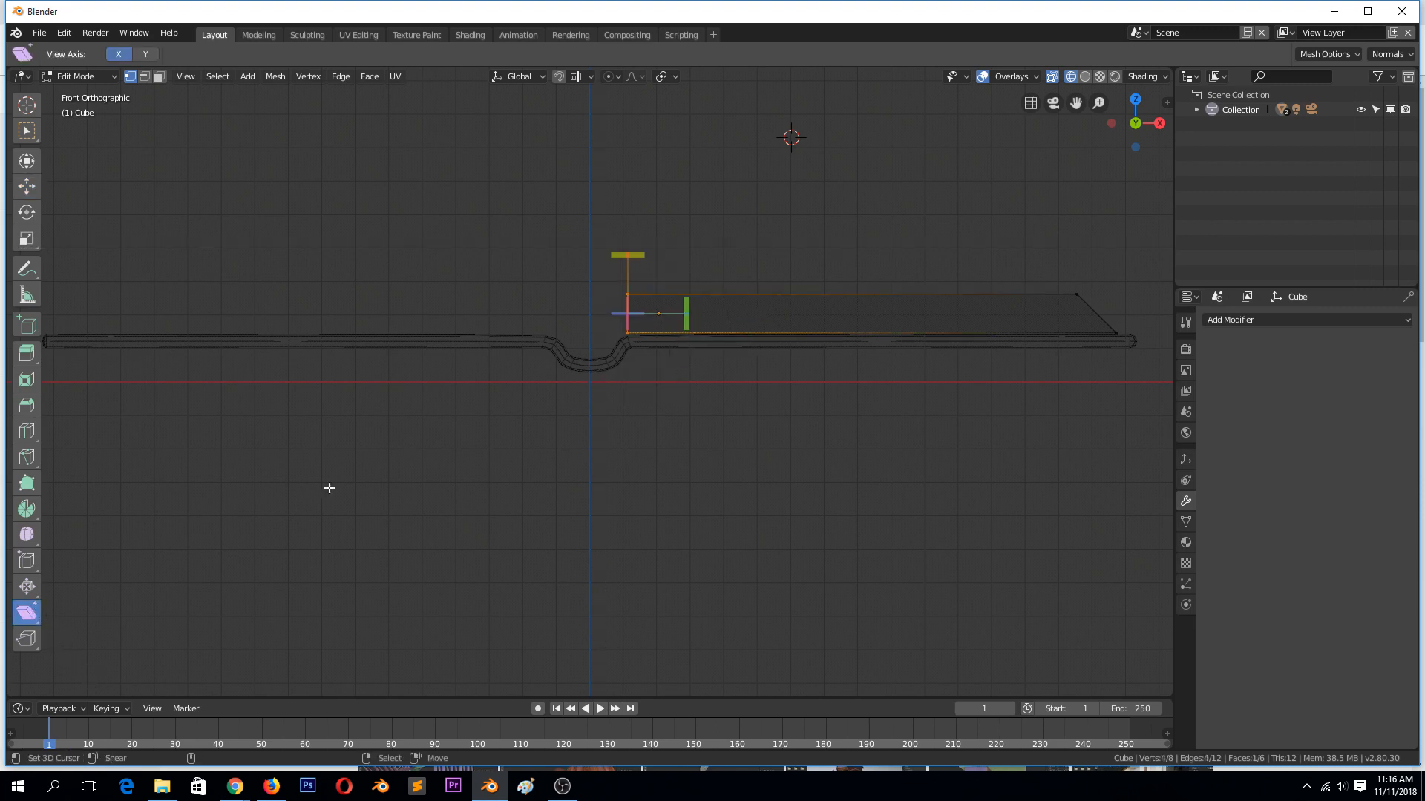
{"action": "left_click_drag", "start_coordinate": [689, 305], "coordinate": [560, 259]}
{"action": "key", "text": "ctrl+z"}
{"action": "left_click_drag", "start_coordinate": [466, 290], "coordinate": [460, 290]}
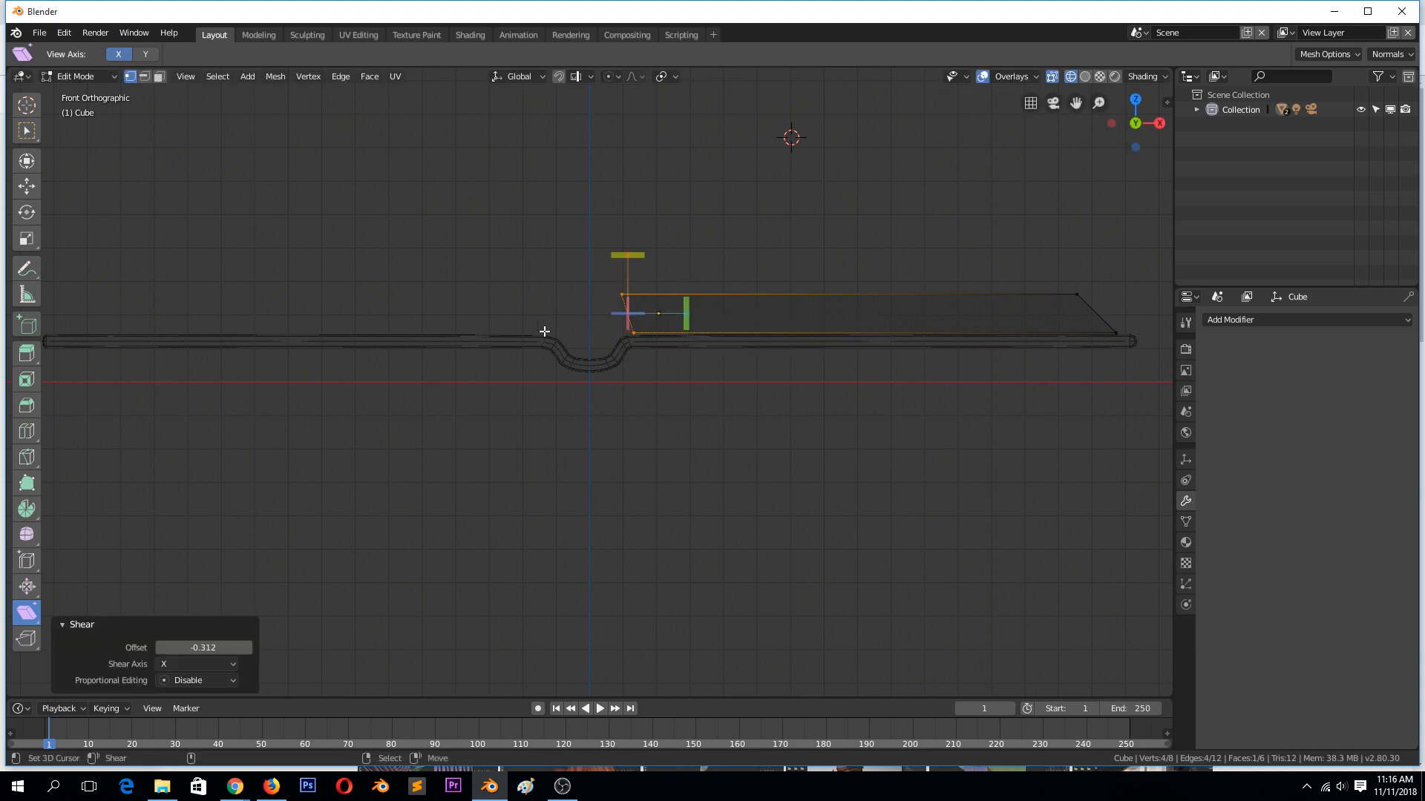
Step: Use Extrude to Cursor to extend the spine end twice, down into the spine groove, and leave Edit Mode
{"action": "left_click", "coordinate": [33, 353]}
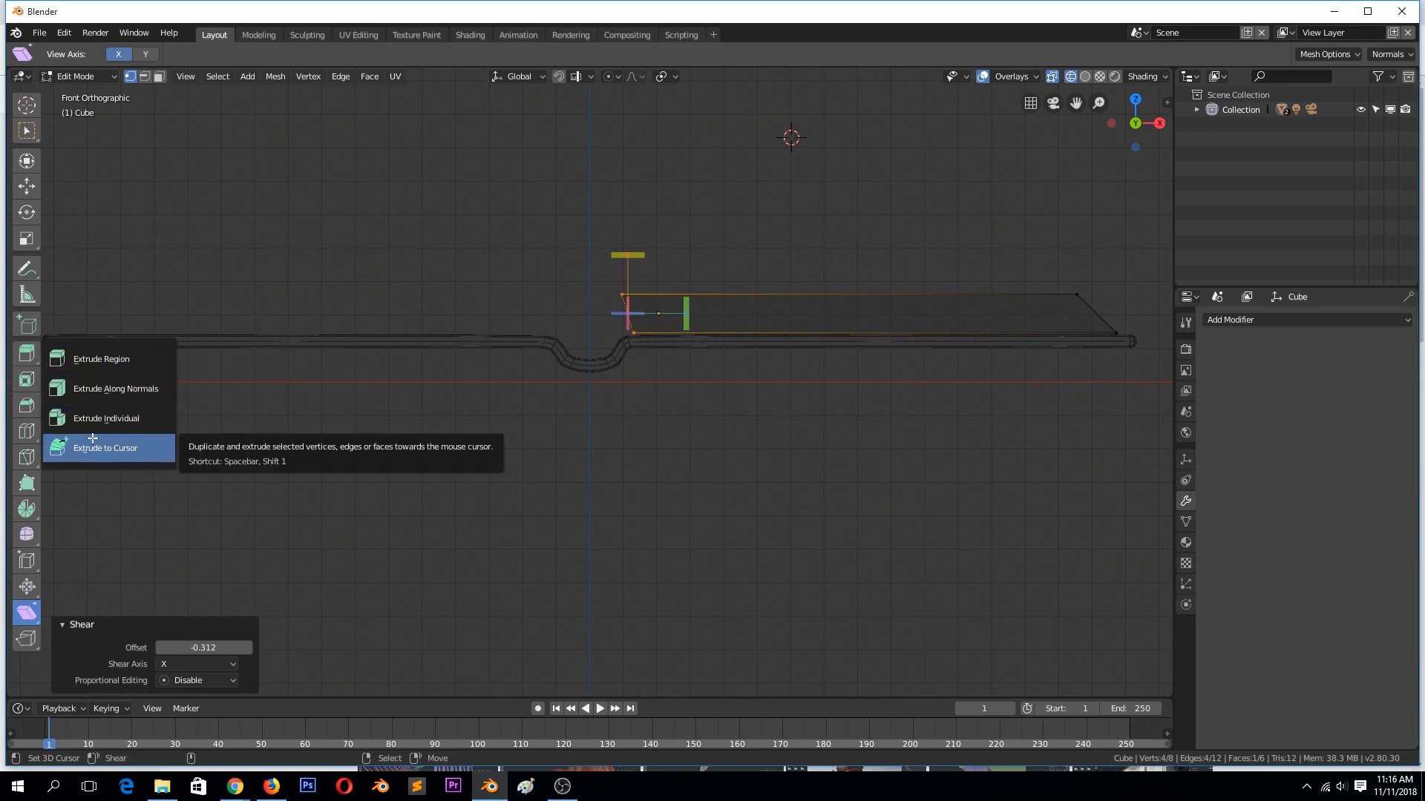
{"action": "left_click", "coordinate": [92, 446]}
{"action": "scroll", "coordinate": [543, 265], "scroll_direction": "up", "scroll_amount": 5}
{"action": "left_click", "coordinate": [611, 272]}
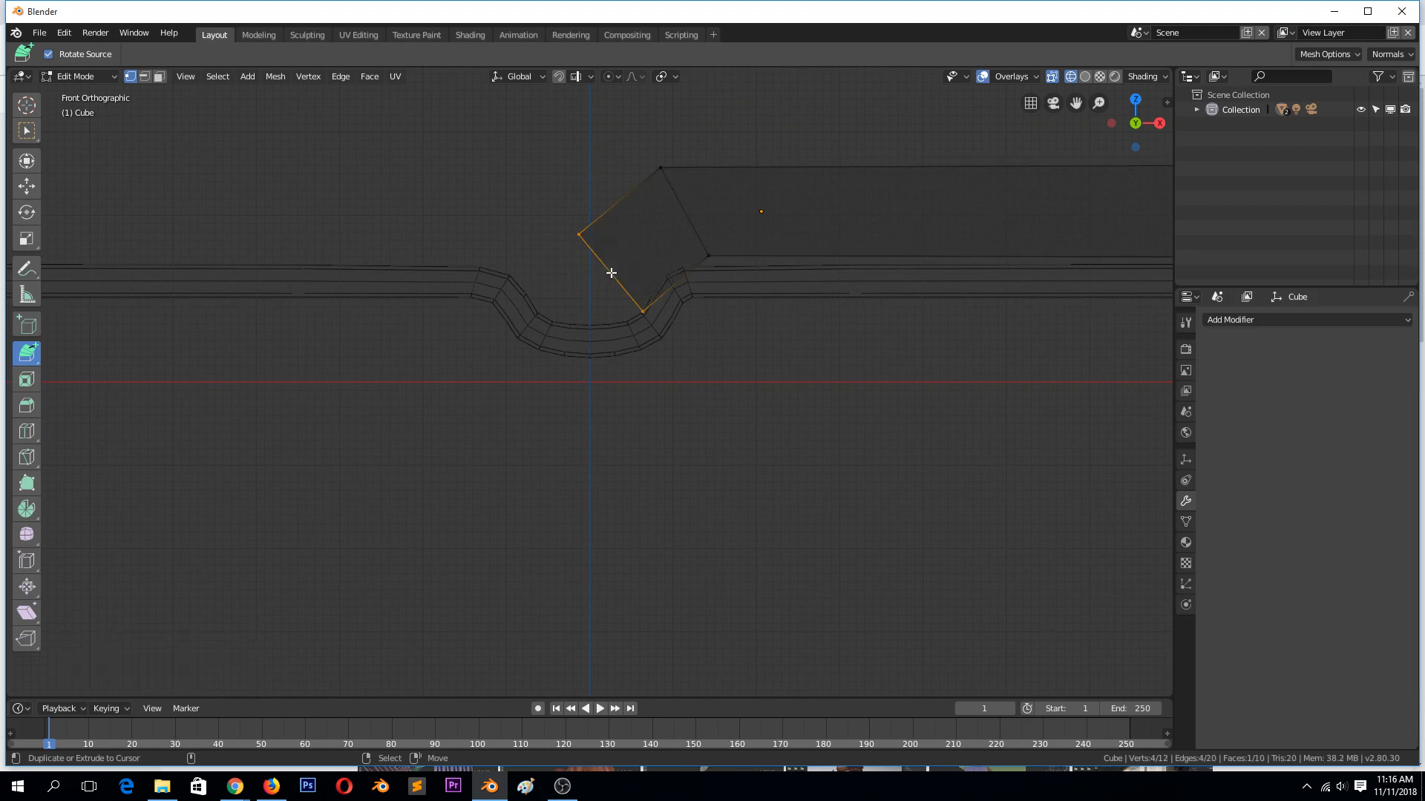
{"action": "left_click", "coordinate": [604, 327]}
{"action": "key", "text": "Tab"}
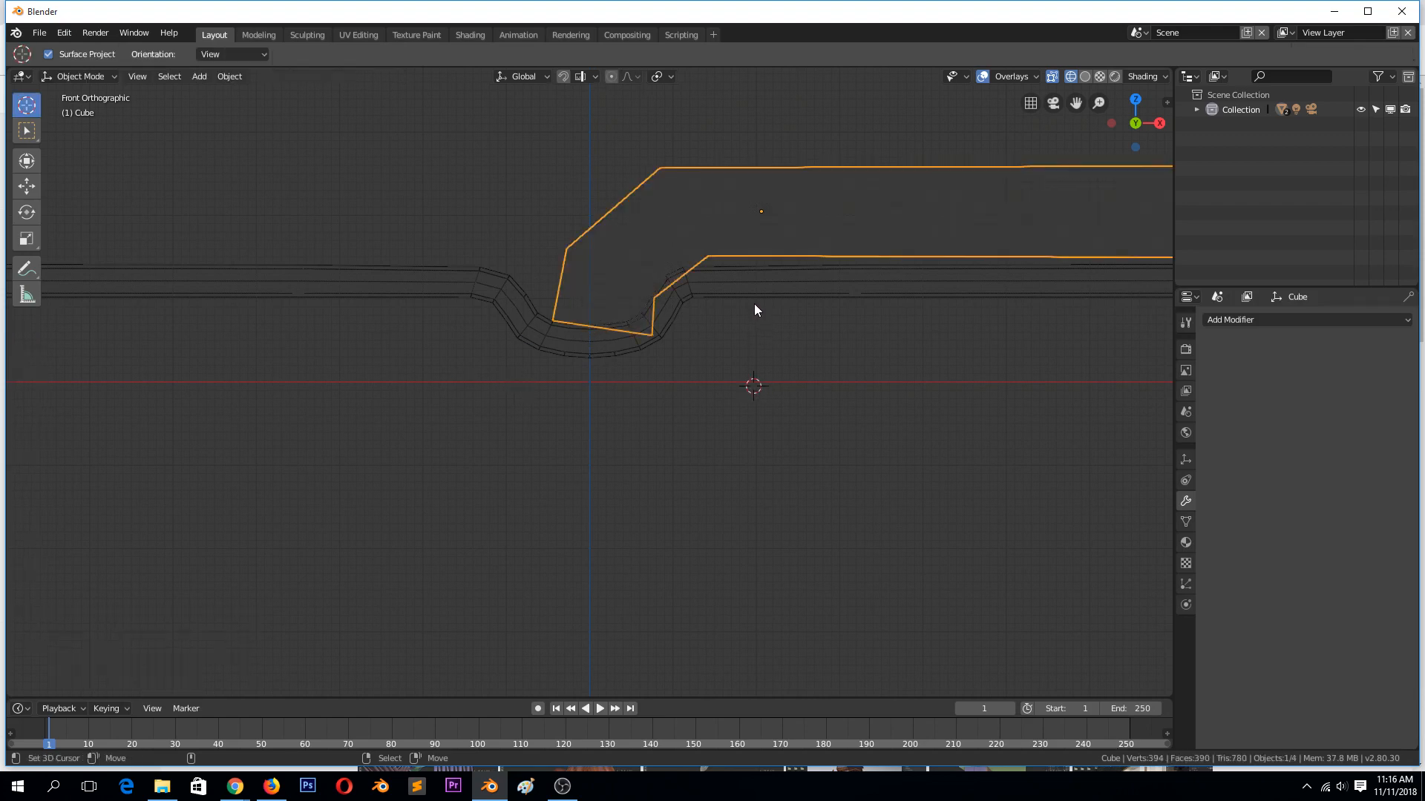
Step: Try Extrude to Cursor on the page block's slanted outer edge, building a looping strip of faces around the book
{"action": "scroll", "coordinate": [754, 304], "scroll_direction": "down", "scroll_amount": 4}
{"action": "key", "text": "Tab"}
{"action": "middle_click_drag", "start_coordinate": [857, 322], "coordinate": [790, 387]}
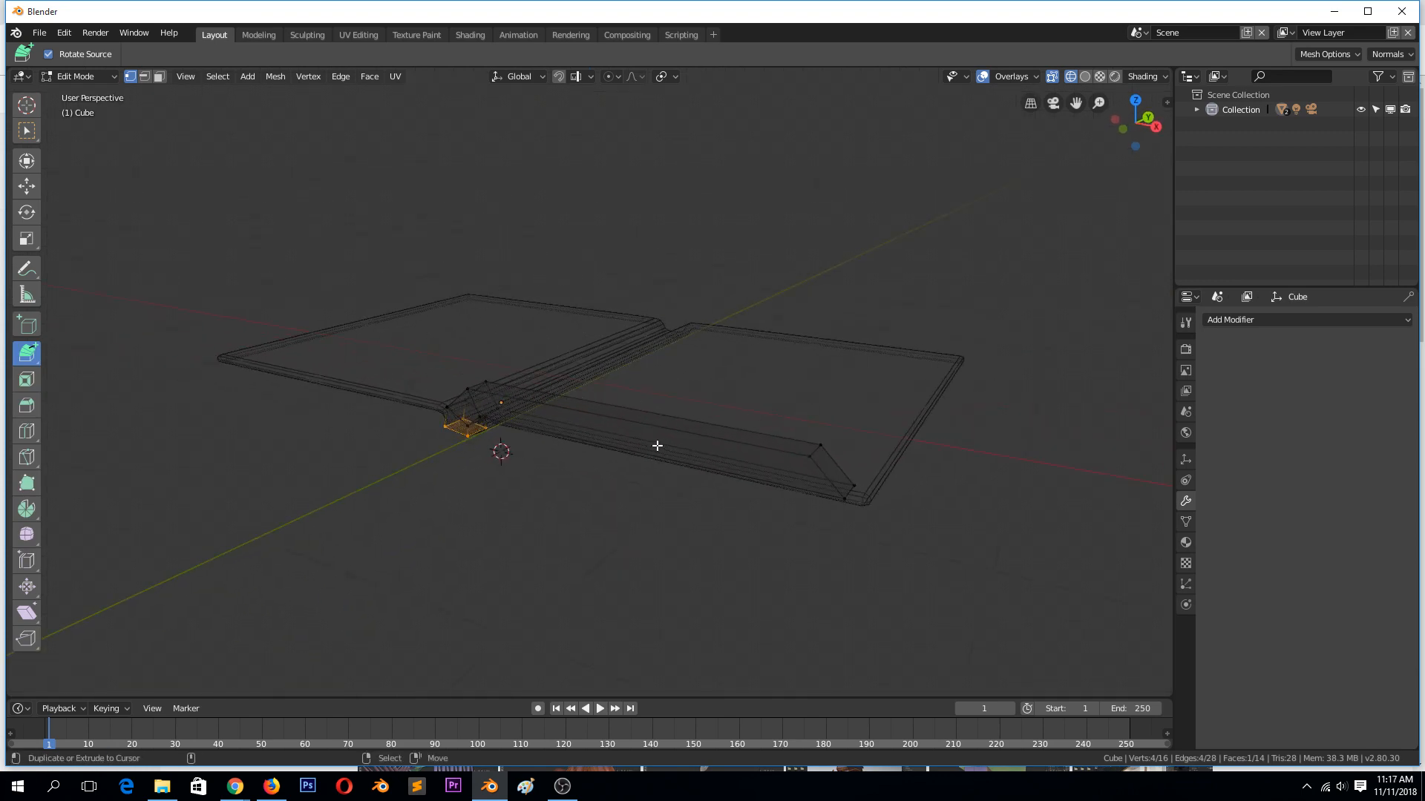
{"action": "key", "text": "2"}
{"action": "right_click", "coordinate": [834, 474]}
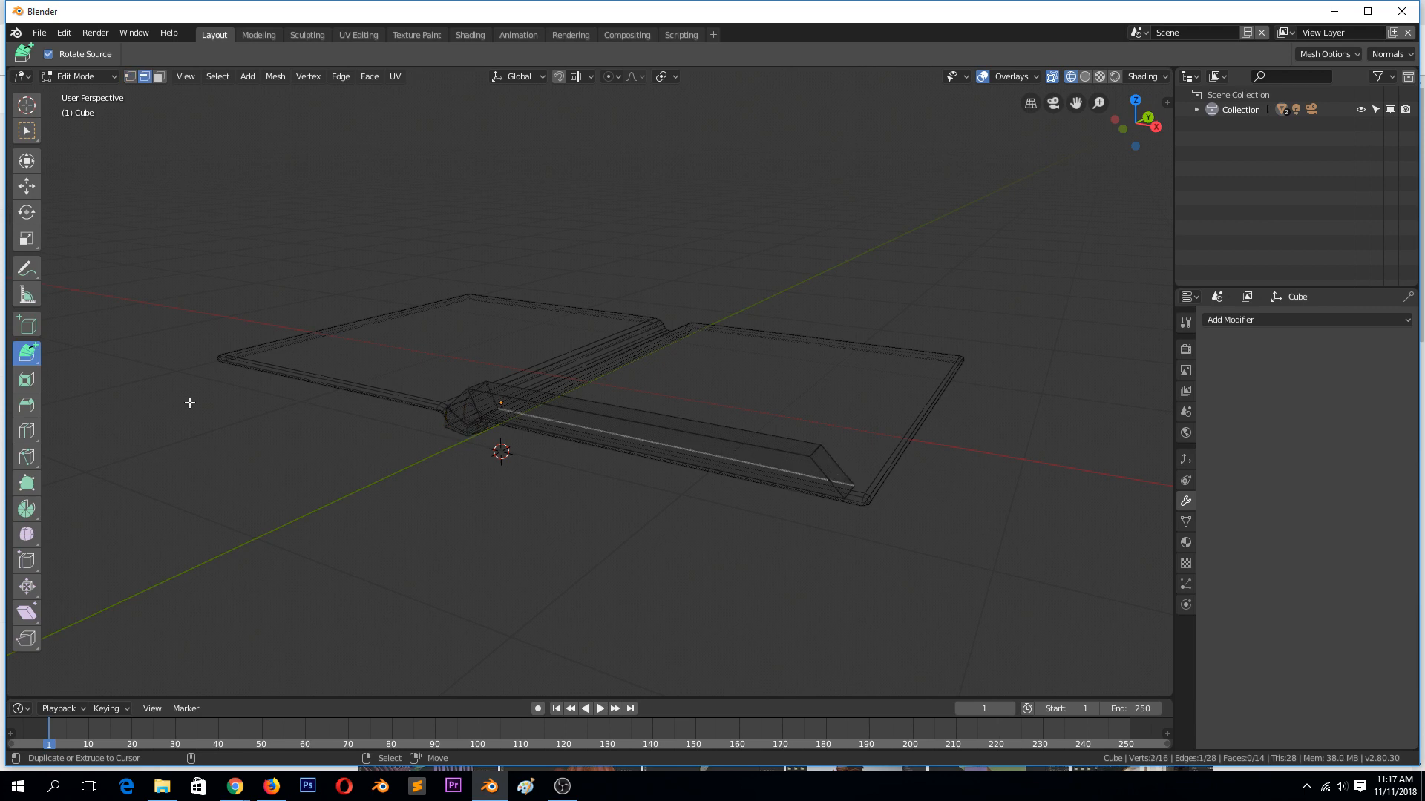
{"action": "right_click", "coordinate": [854, 462]}
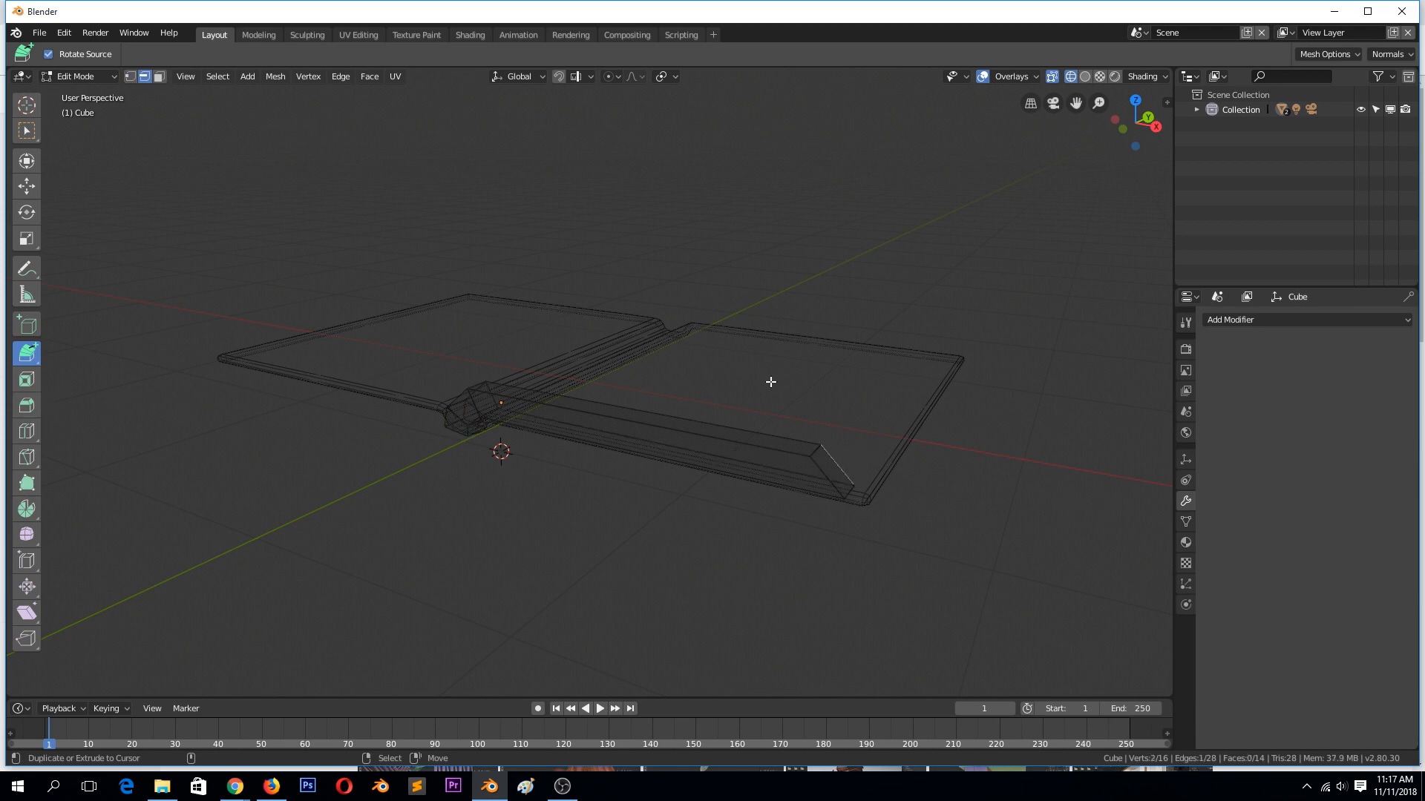
{"action": "left_click", "coordinate": [945, 401]}
{"action": "left_click", "coordinate": [1009, 327]}
{"action": "left_click", "coordinate": [874, 198]}
{"action": "left_click", "coordinate": [716, 178]}
{"action": "left_click", "coordinate": [573, 238]}
{"action": "left_click", "coordinate": [328, 360]}
{"action": "left_click", "coordinate": [288, 447]}
{"action": "left_click", "coordinate": [347, 518]}
{"action": "left_click", "coordinate": [529, 582]}
{"action": "left_click", "coordinate": [838, 608]}
Step: Undo all extrusions of the looping strip
{"action": "key", "text": "ctrl+z"}
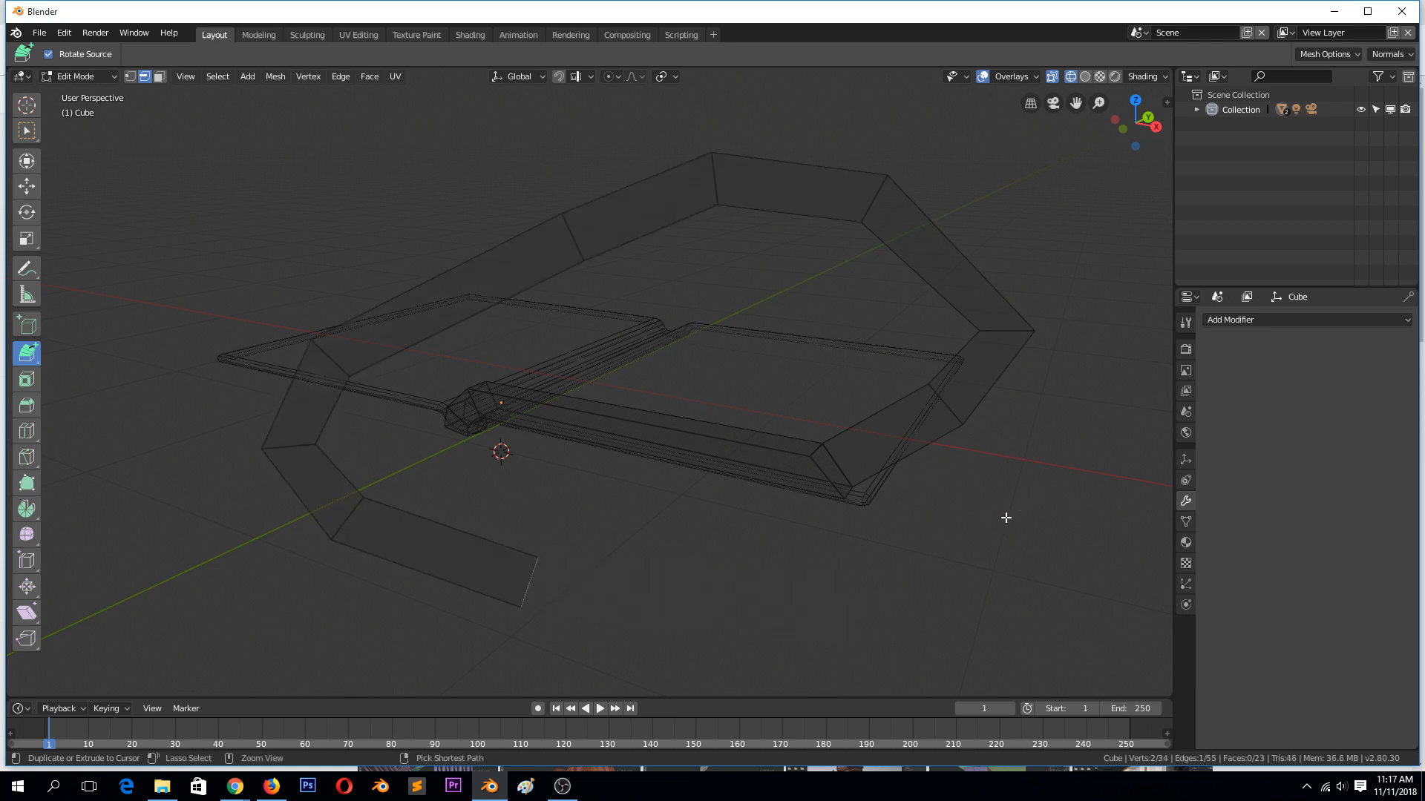
{"action": "key", "text": "ctrl+z"}
{"action": "key", "text": "ctrl+z"}
{"action": "key", "text": "ctrl+z"}
{"action": "key", "text": "ctrl+z"}
{"action": "key", "text": "ctrl+z"}
{"action": "key", "text": "ctrl+z"}
{"action": "key", "text": "ctrl+z"}
{"action": "key", "text": "ctrl+z"}
{"action": "key", "text": "ctrl+z"}
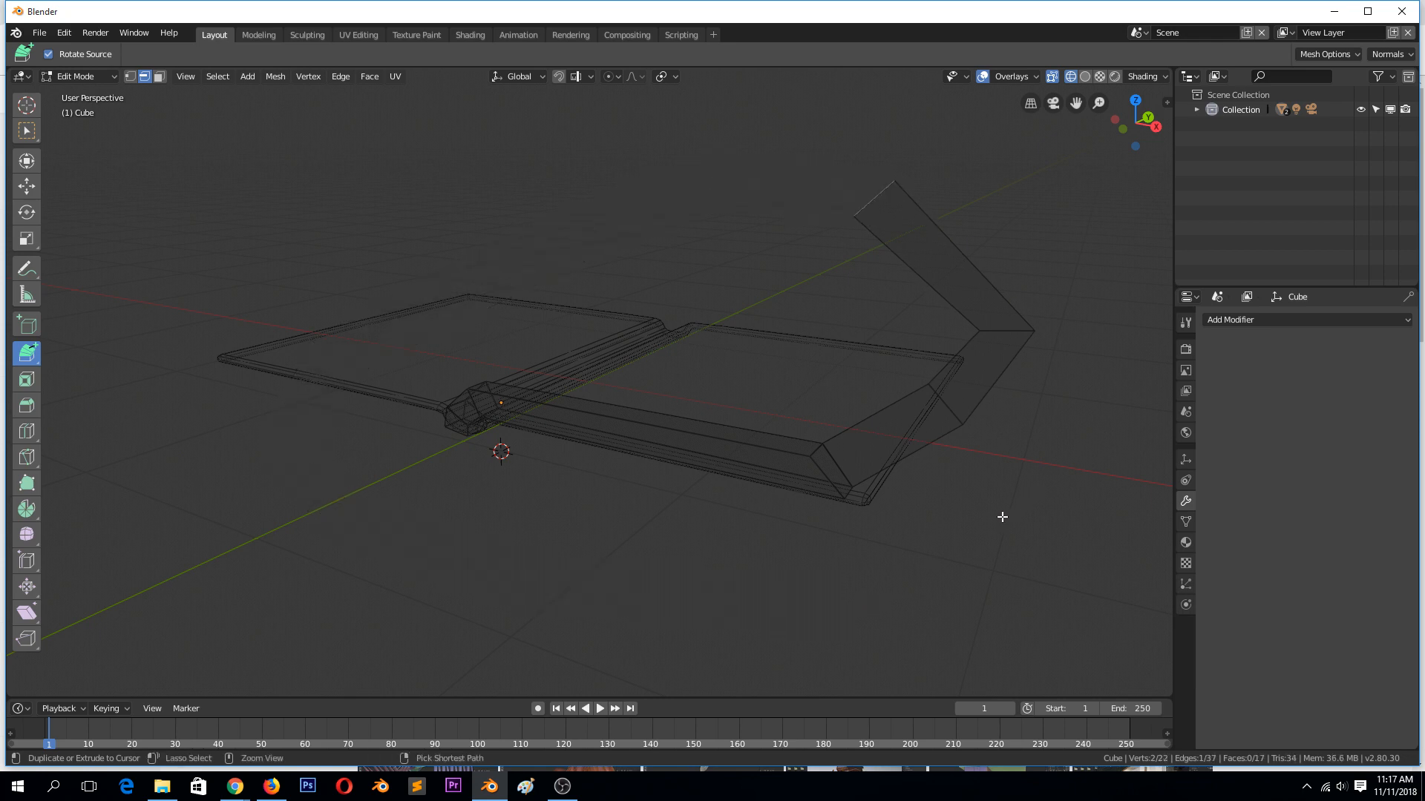
Step: In front view, move the extruded section's free-side vertices along X toward the book's centre line and deselect them
{"action": "key", "text": "KP_1"}
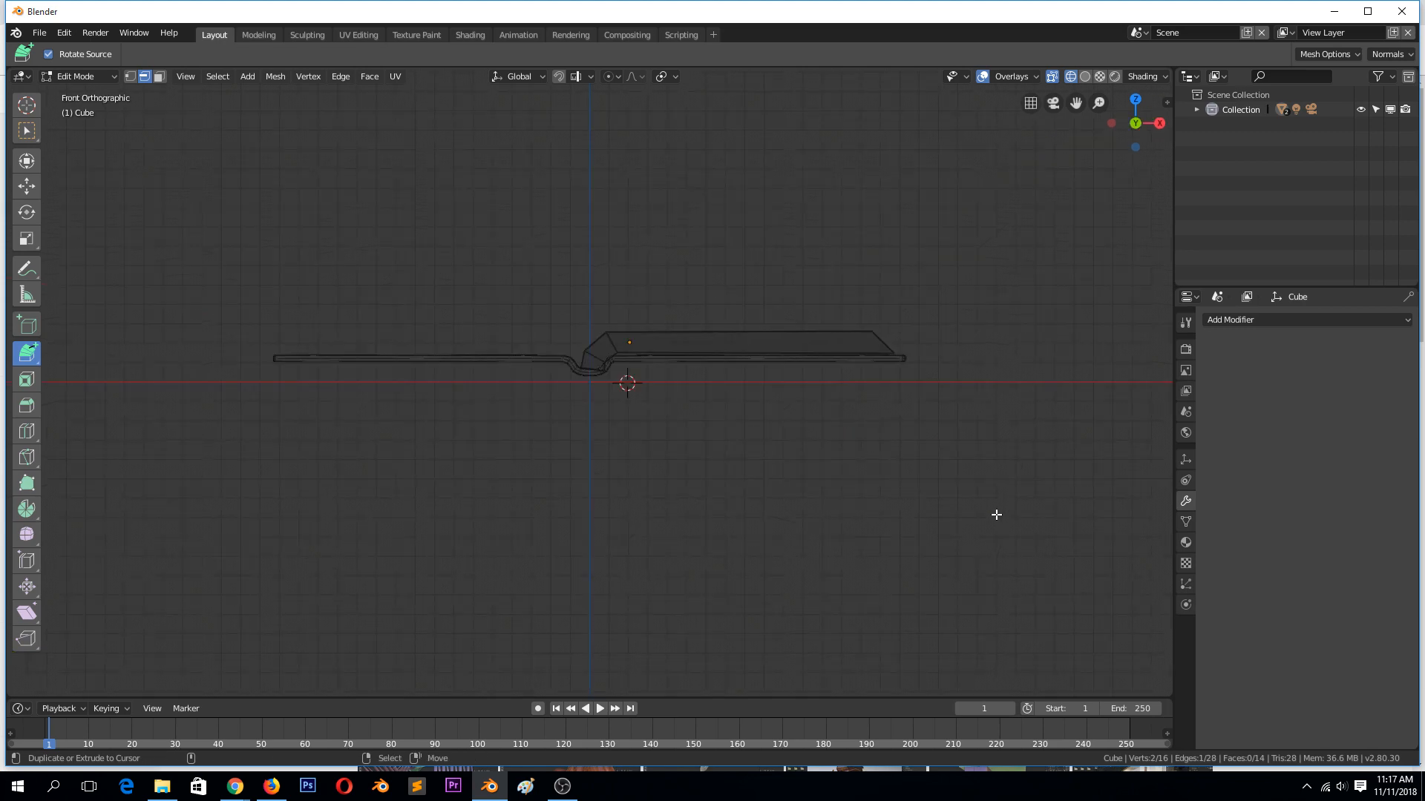
{"action": "scroll", "coordinate": [731, 399], "scroll_direction": "up", "scroll_amount": 6}
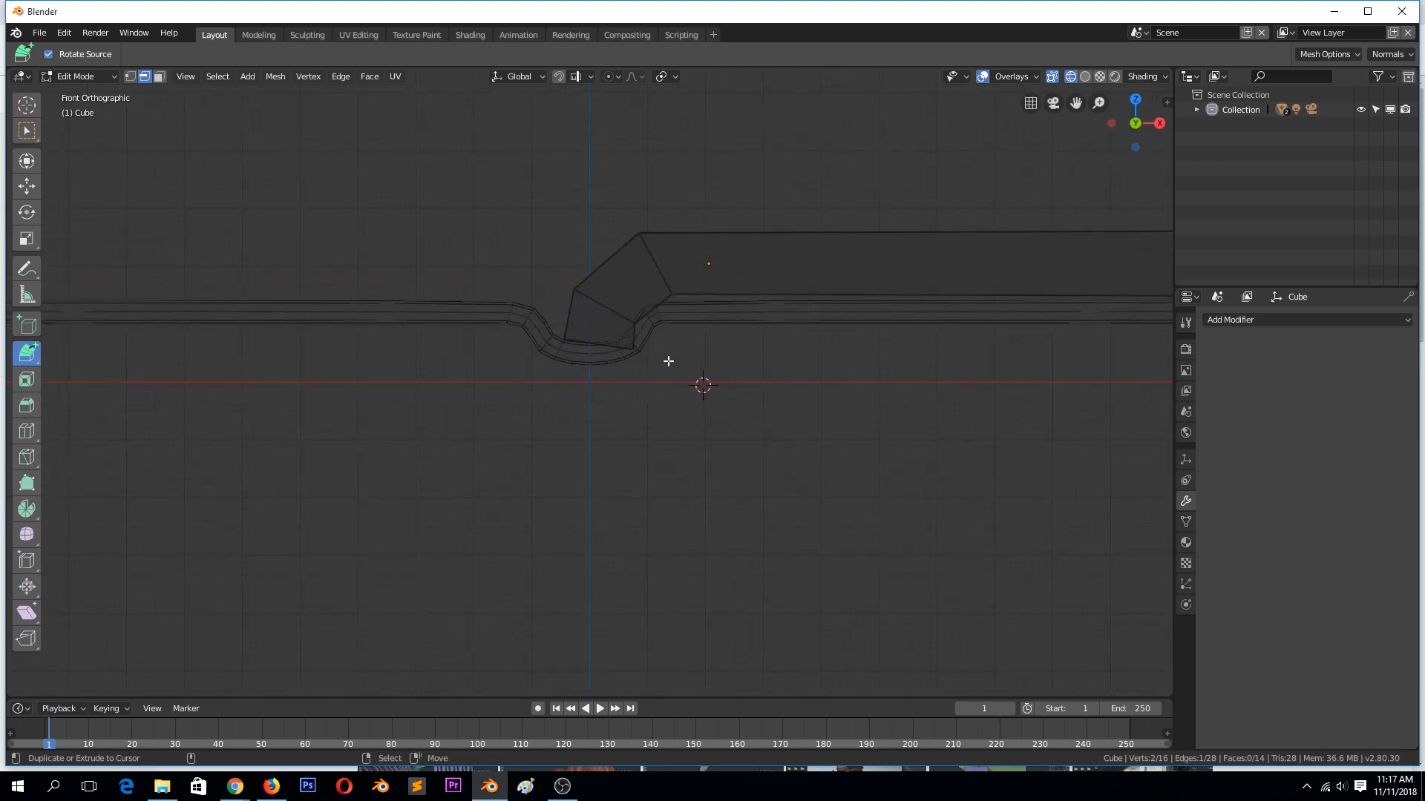
{"action": "key", "text": "1"}
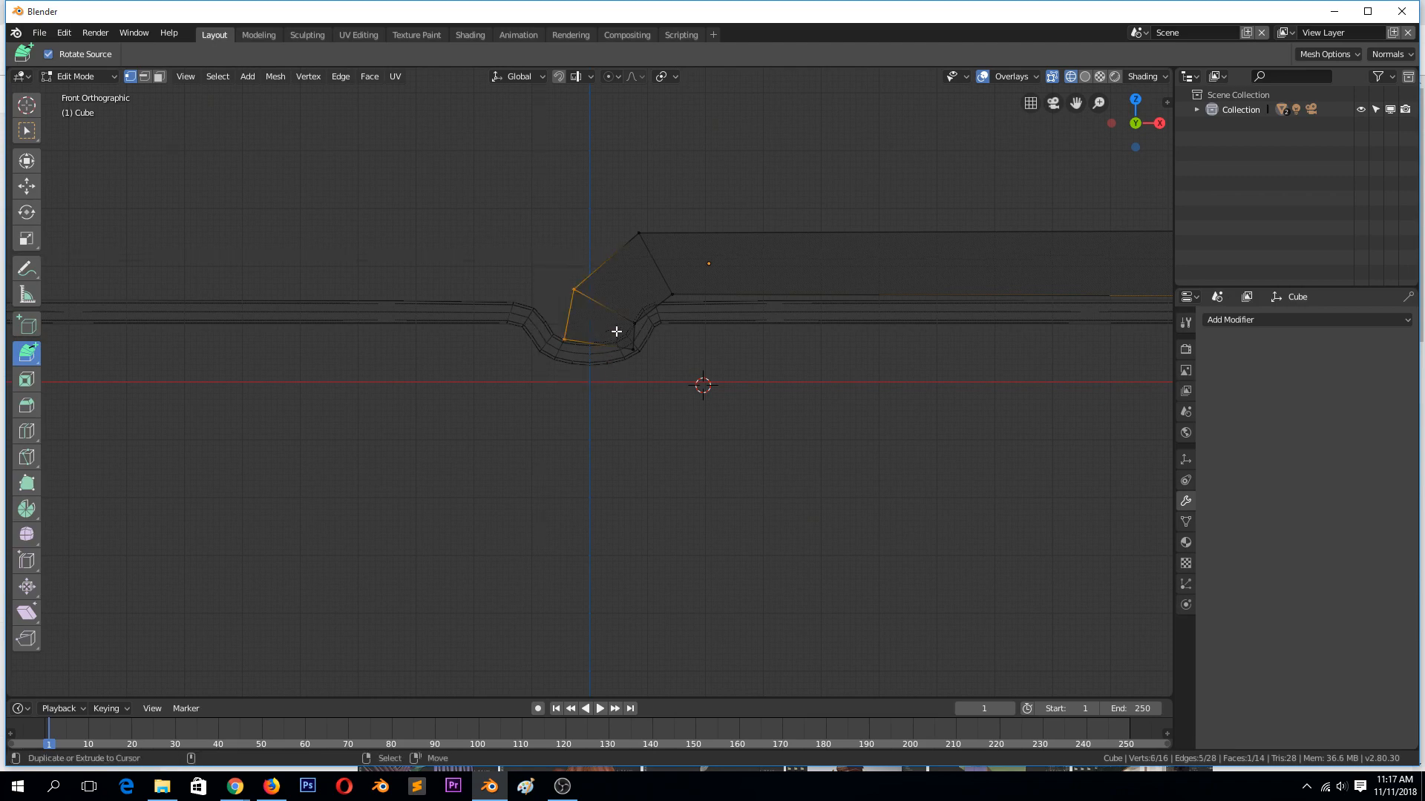
{"action": "left_click", "coordinate": [604, 302]}
{"action": "key", "text": "b"}
{"action": "left_click_drag", "start_coordinate": [541, 260], "coordinate": [653, 315]}
{"action": "left_click", "coordinate": [26, 187]}
{"action": "left_click", "coordinate": [622, 297]}
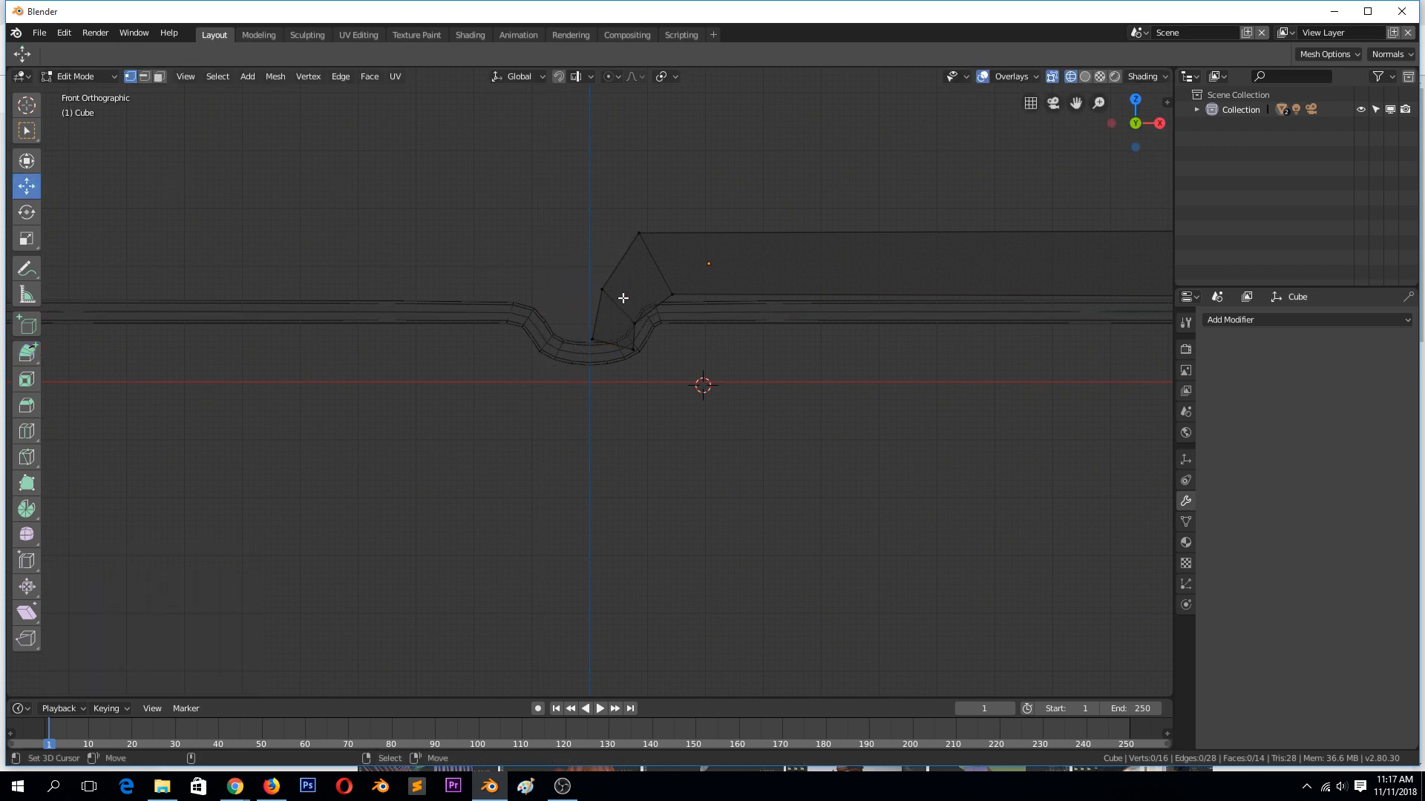
{"action": "key", "text": "c"}
{"action": "right_click", "coordinate": [601, 297]}
{"action": "right_click", "coordinate": [601, 295]}
{"action": "key", "text": "Tab"}
{"action": "key", "text": "Tab"}
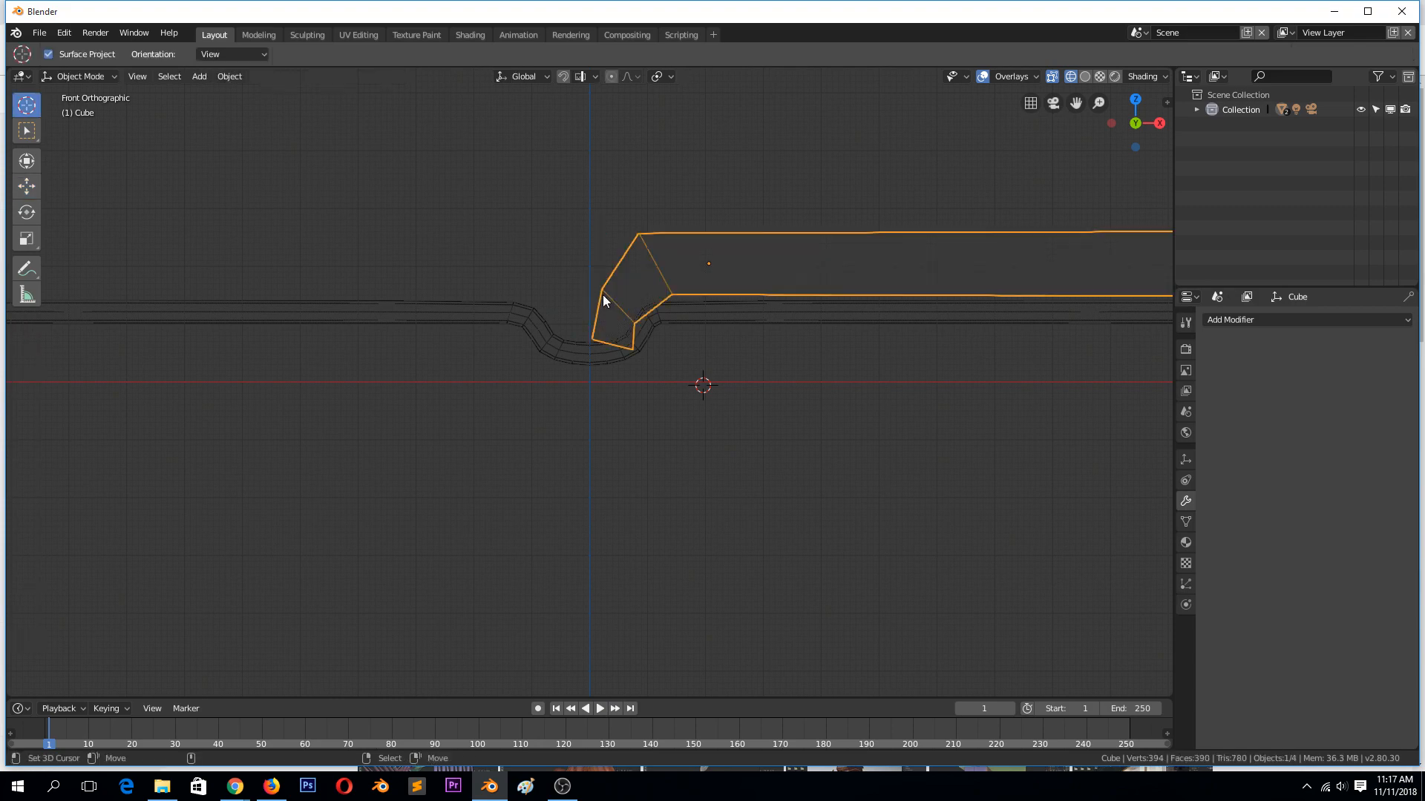
{"action": "key", "text": "Tab"}
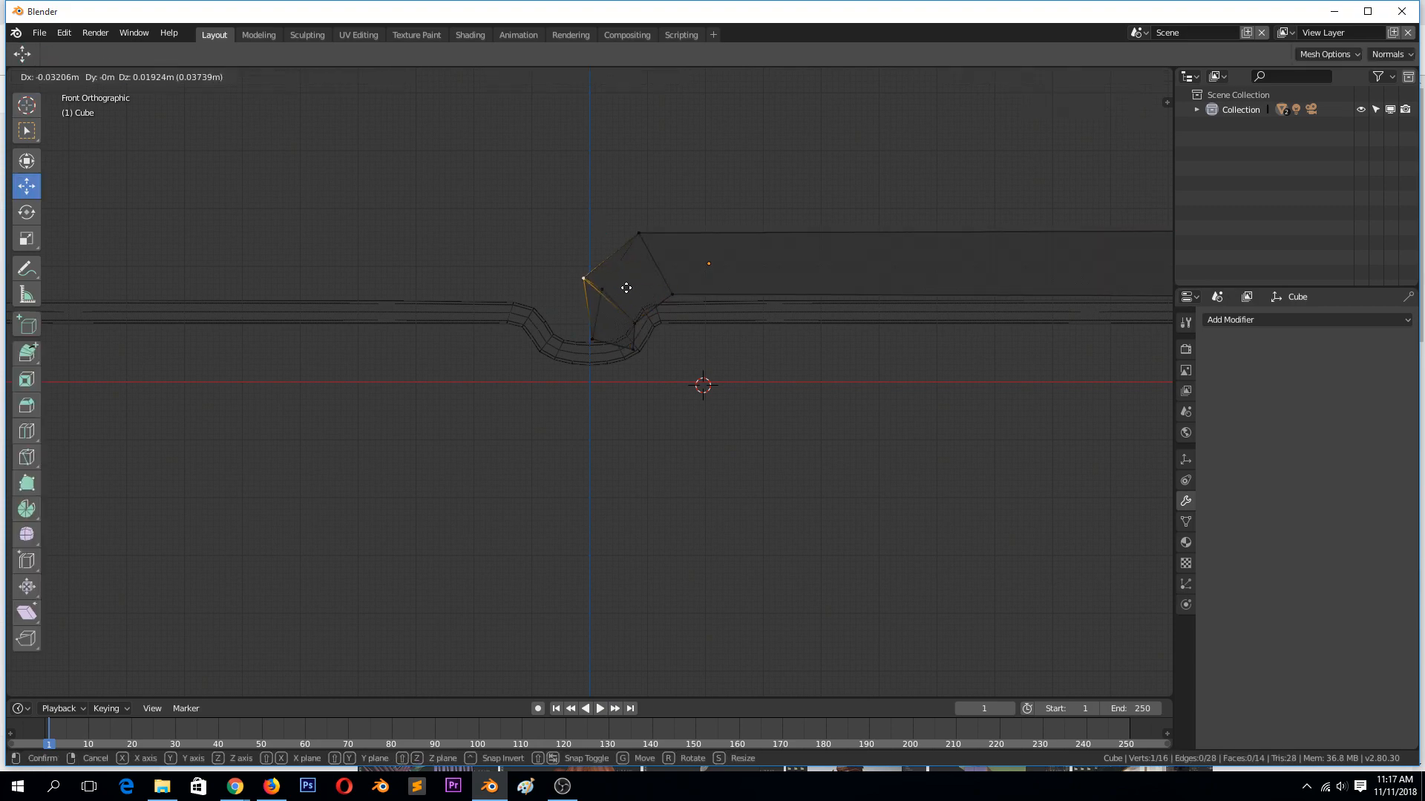
{"action": "key", "text": "Tab"}
Step: Circle-select the vertices at the extruded section's upper free corner and shift them along X onto the centre line
{"action": "key", "text": "alt+a"}
{"action": "key", "text": "c"}
{"action": "left_click", "coordinate": [602, 290]}
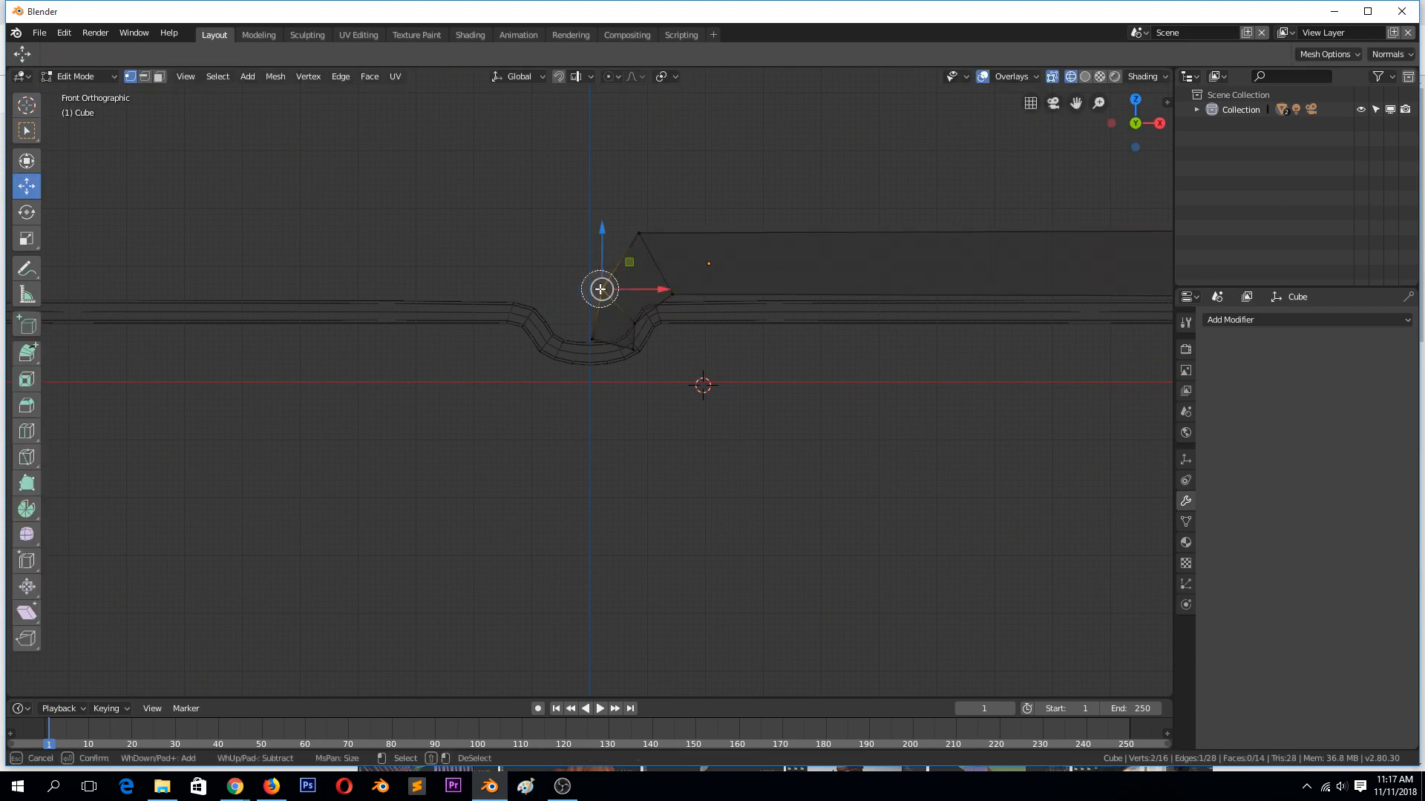
{"action": "right_click", "coordinate": [602, 290]}
{"action": "left_click_drag", "start_coordinate": [645, 293], "coordinate": [634, 292]}
Step: Raise the extruded section's board-side vertices so they sit inside the spine groove, and deselect them
{"action": "key", "text": "alt+a"}
{"action": "key", "text": "c"}
{"action": "left_click", "coordinate": [644, 338]}
{"action": "right_click", "coordinate": [643, 327]}
{"action": "scroll", "coordinate": [664, 361], "scroll_direction": "up", "scroll_amount": 2}
{"action": "key", "text": "alt+a"}
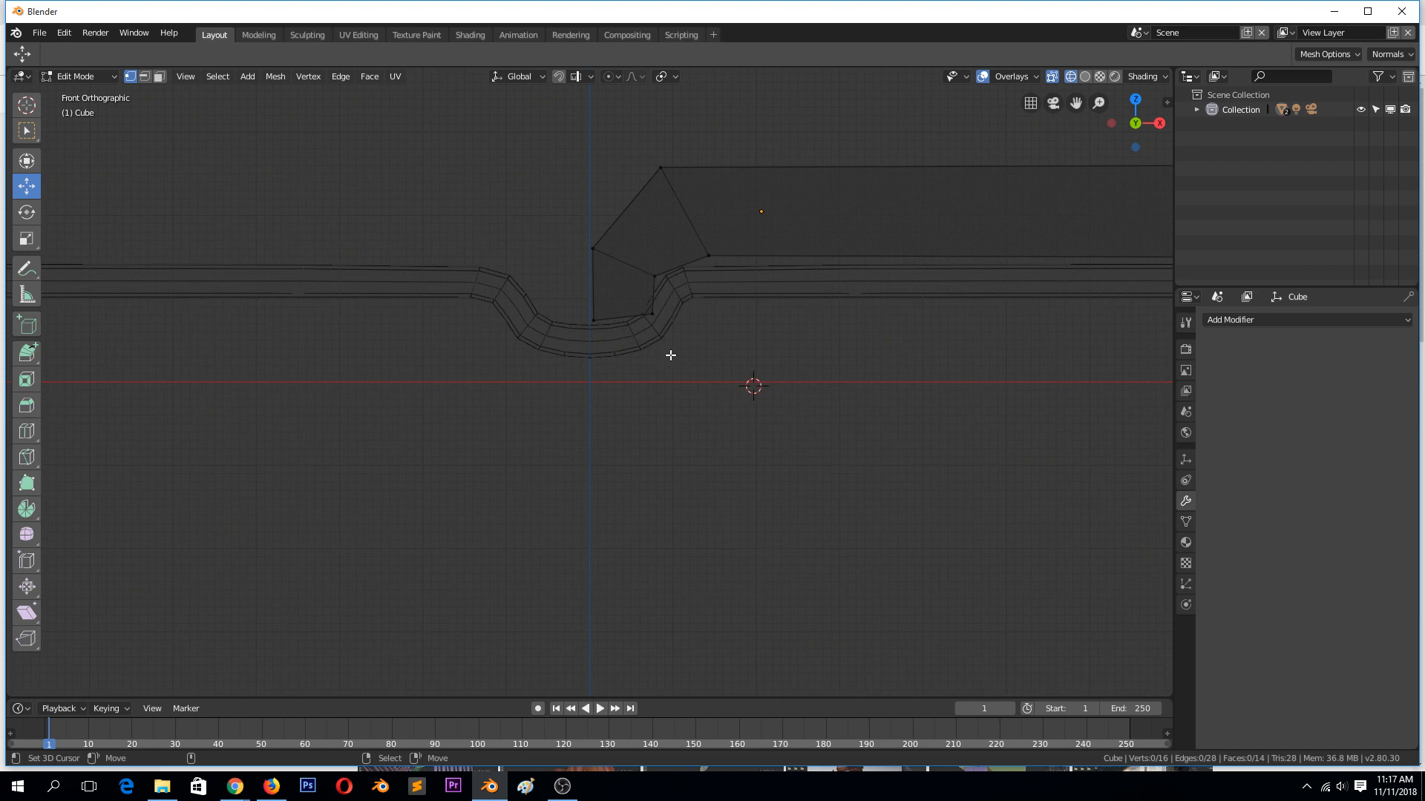
Step: Move the lowest board-side vertices toward the centre and slightly down to follow the groove floor, and leave Edit Mode
{"action": "key", "text": "c"}
{"action": "left_click", "coordinate": [655, 319]}
{"action": "right_click", "coordinate": [656, 319]}
{"action": "left_click_drag", "start_coordinate": [694, 317], "coordinate": [666, 318]}
{"action": "left_click_drag", "start_coordinate": [623, 261], "coordinate": [621, 274]}
{"action": "key", "text": "Tab"}
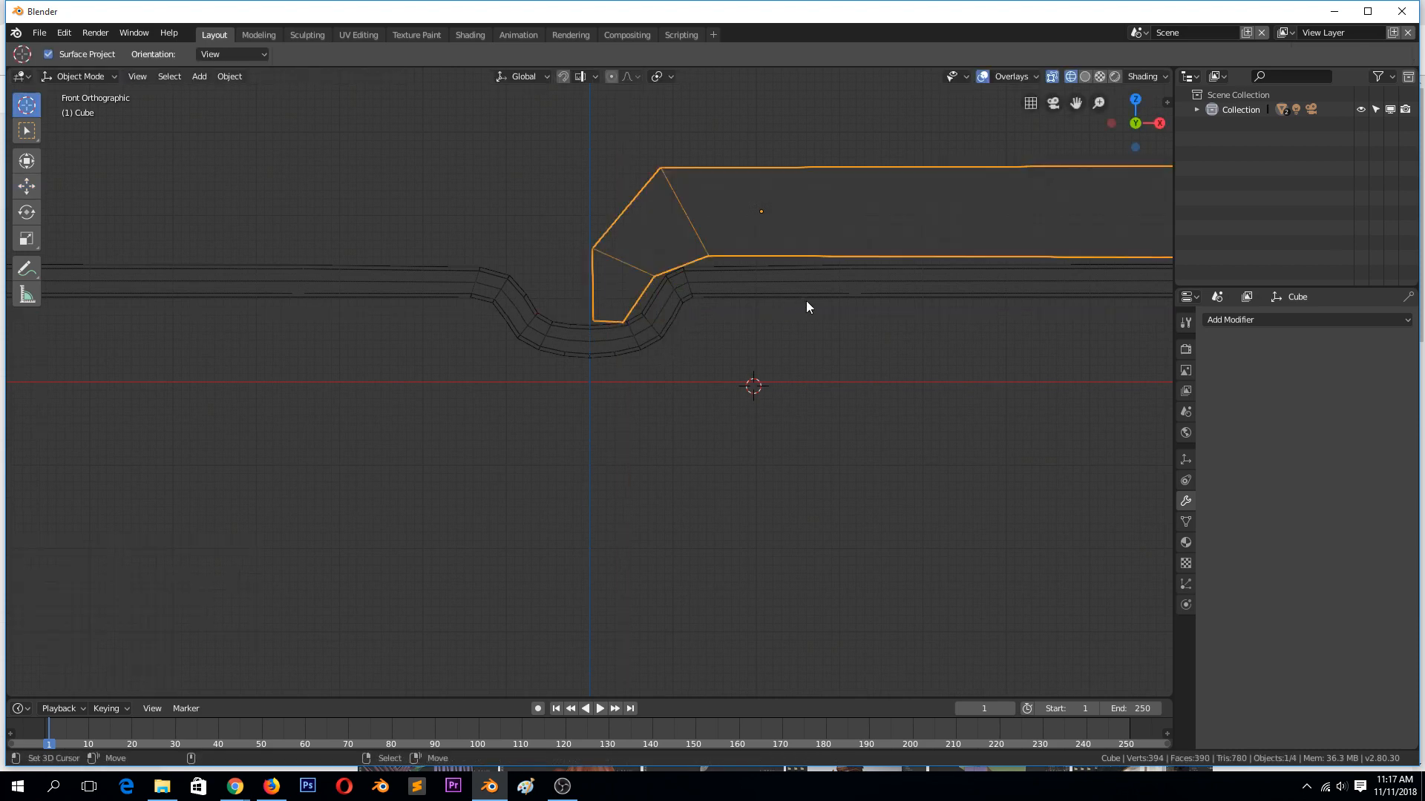
Step: In top view, move the page block about 0.999 m along Y to the middle of the cover's length
{"action": "scroll", "coordinate": [808, 303], "scroll_direction": "down", "scroll_amount": 5}
{"action": "middle_click_drag", "start_coordinate": [871, 340], "coordinate": [838, 381]}
{"action": "key", "text": "KP_7"}
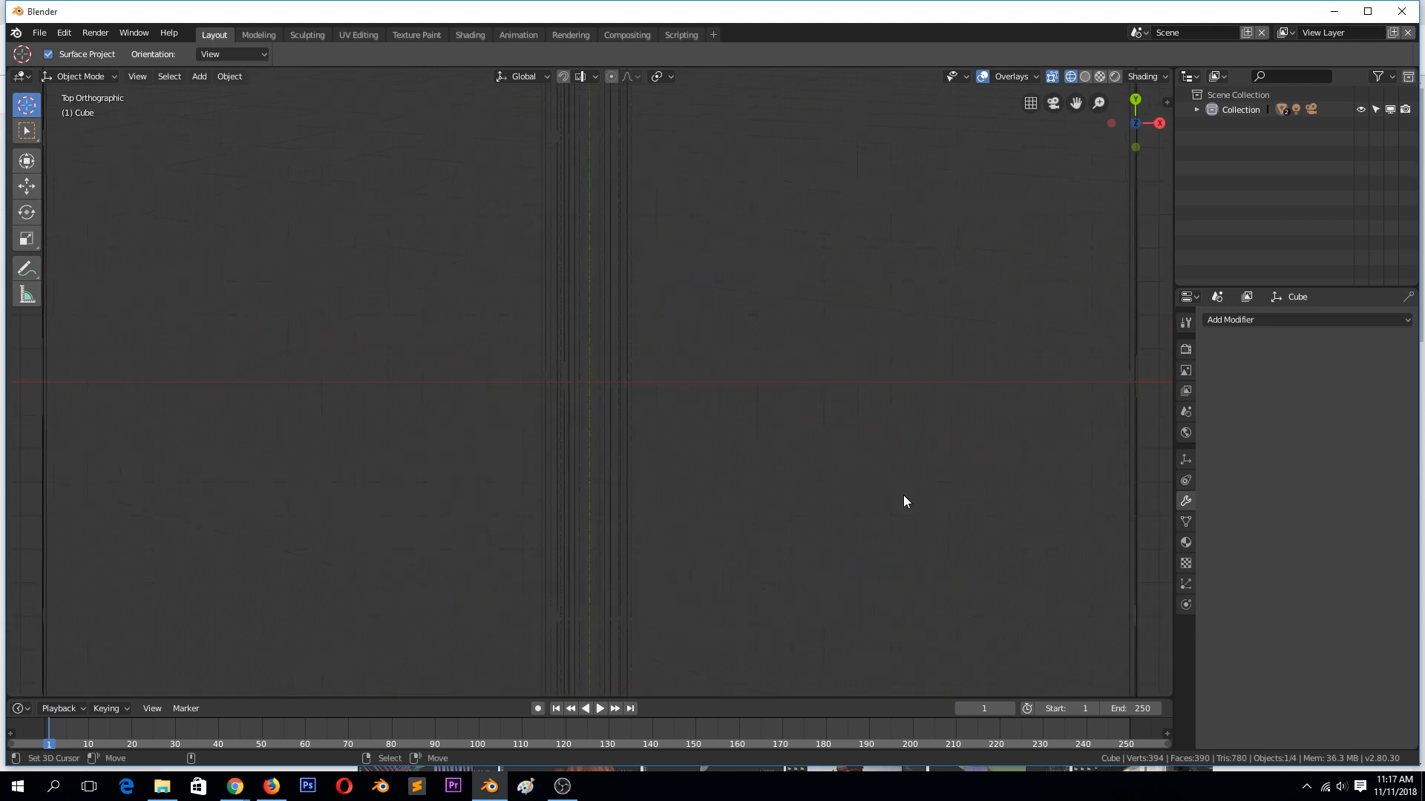
{"action": "scroll", "coordinate": [900, 498], "scroll_direction": "down", "scroll_amount": 4}
{"action": "key", "text": "g"}
{"action": "key", "text": "y"}
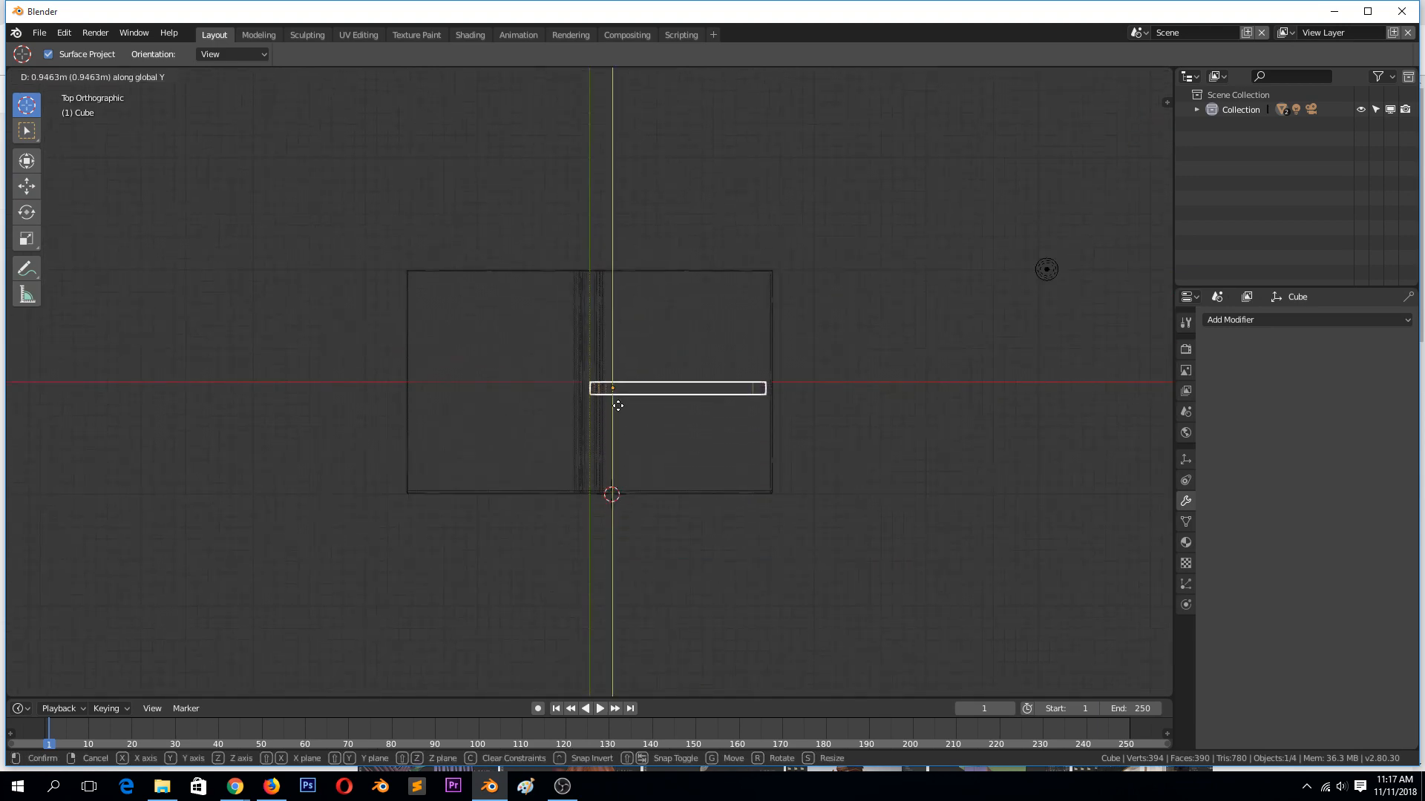
{"action": "left_click", "coordinate": [624, 408]}
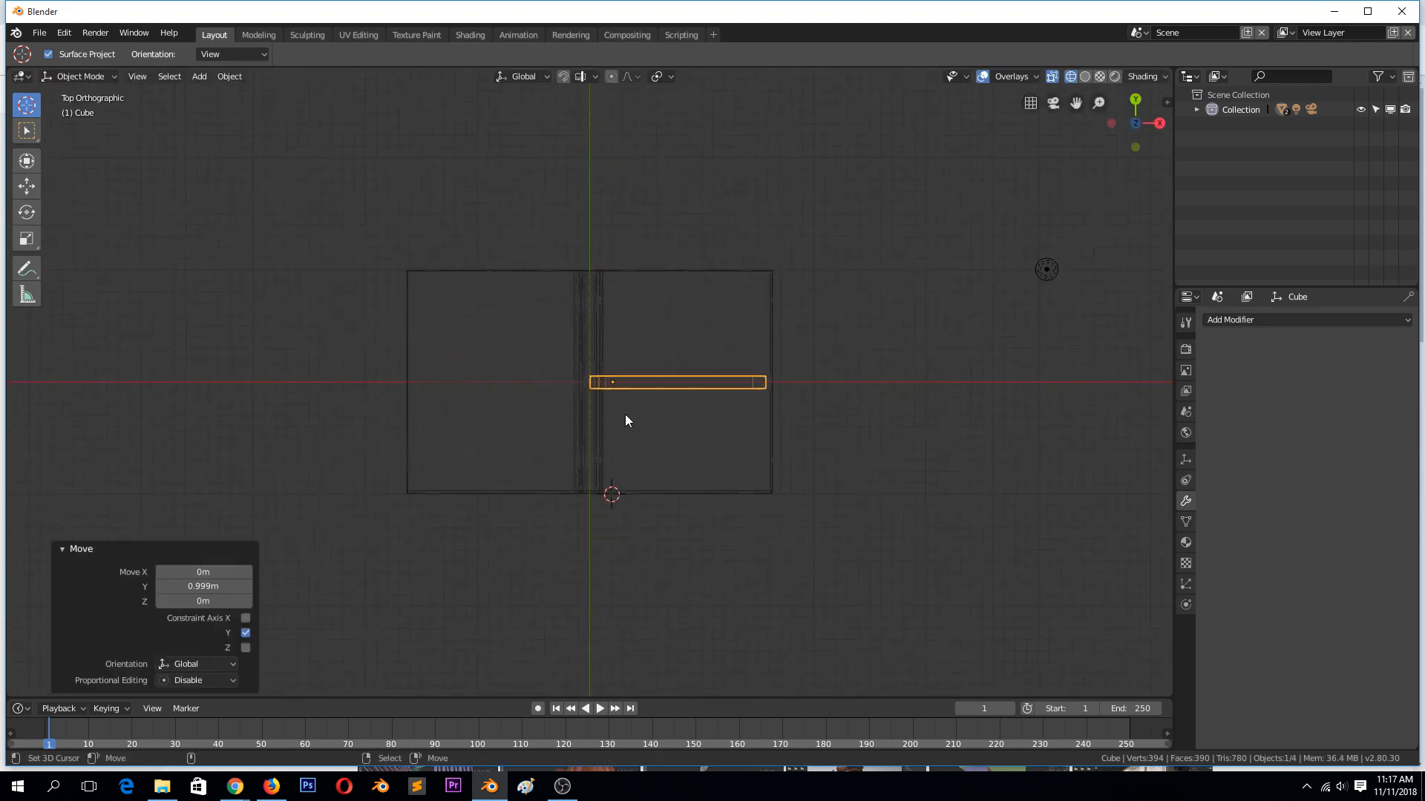
Step: Scale the page block about 16.308 along Y to nearly the cover's full length, and display the scene in solid shading
{"action": "key", "text": "s"}
{"action": "key", "text": "y"}
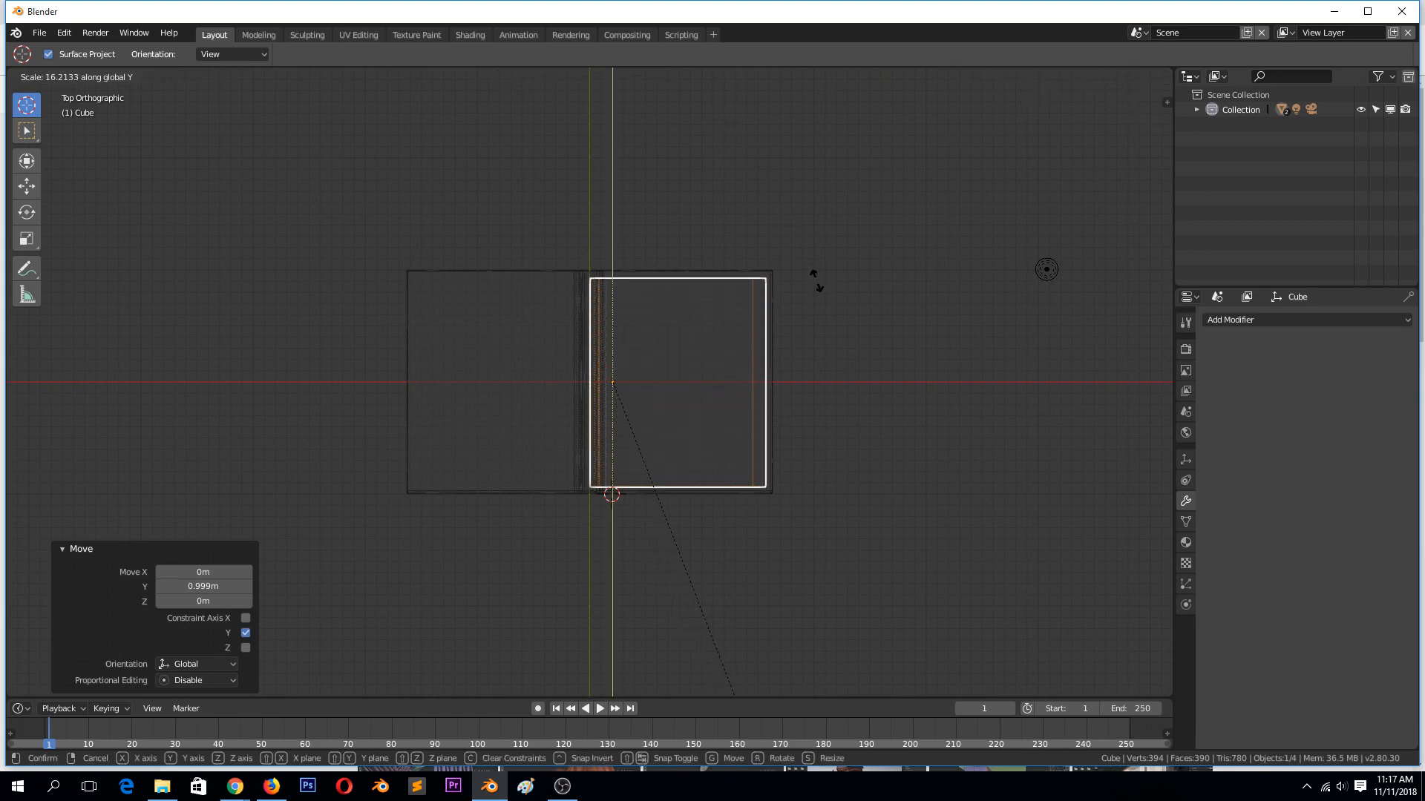
{"action": "left_click", "coordinate": [812, 287]}
{"action": "mouse_move", "coordinate": [811, 287]}
{"action": "middle_mouse_down"}
{"action": "mouse_move", "coordinate": [800, 337]}
{"action": "mouse_move", "coordinate": [764, 221]}
{"action": "middle_mouse_up"}
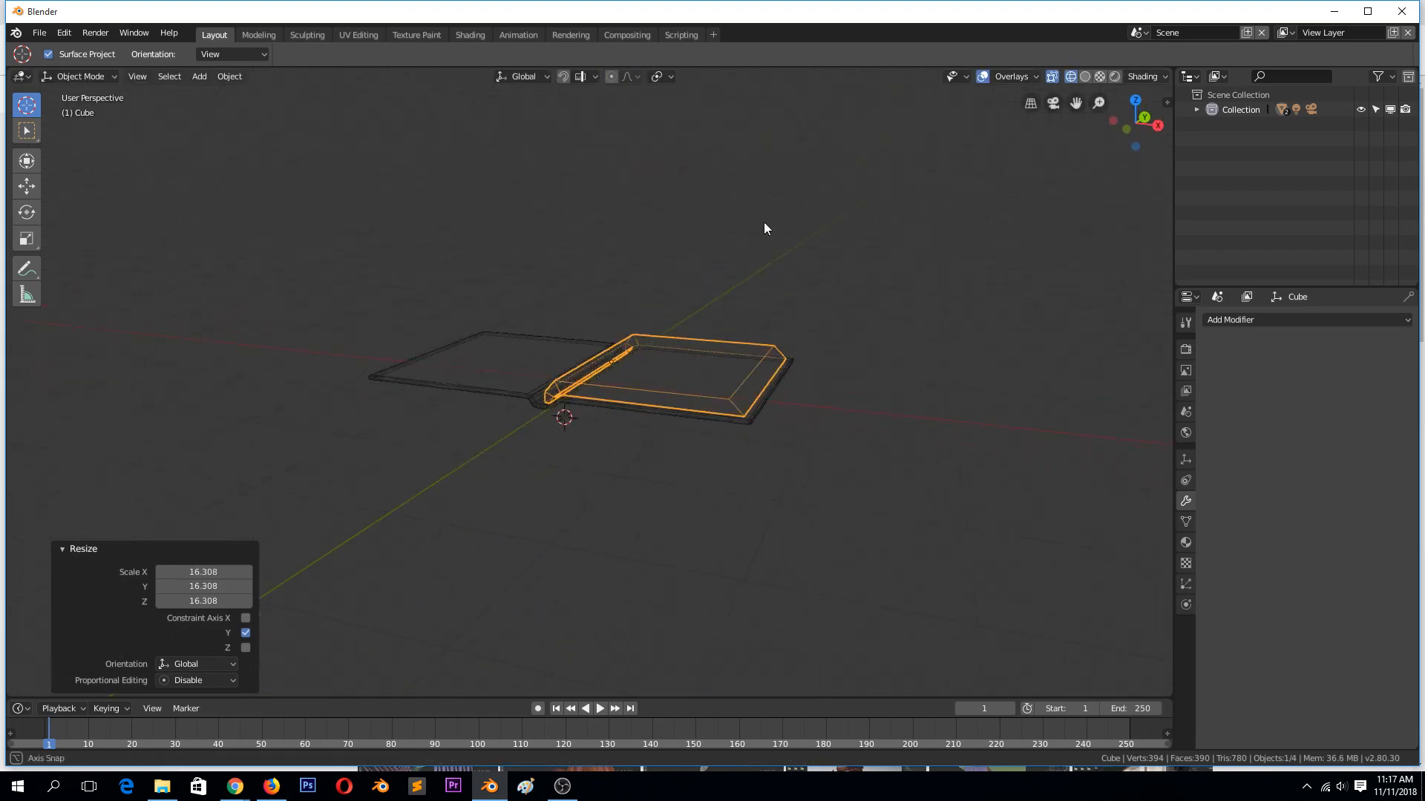
{"action": "key", "text": "z"}
{"action": "key", "text": "z"}
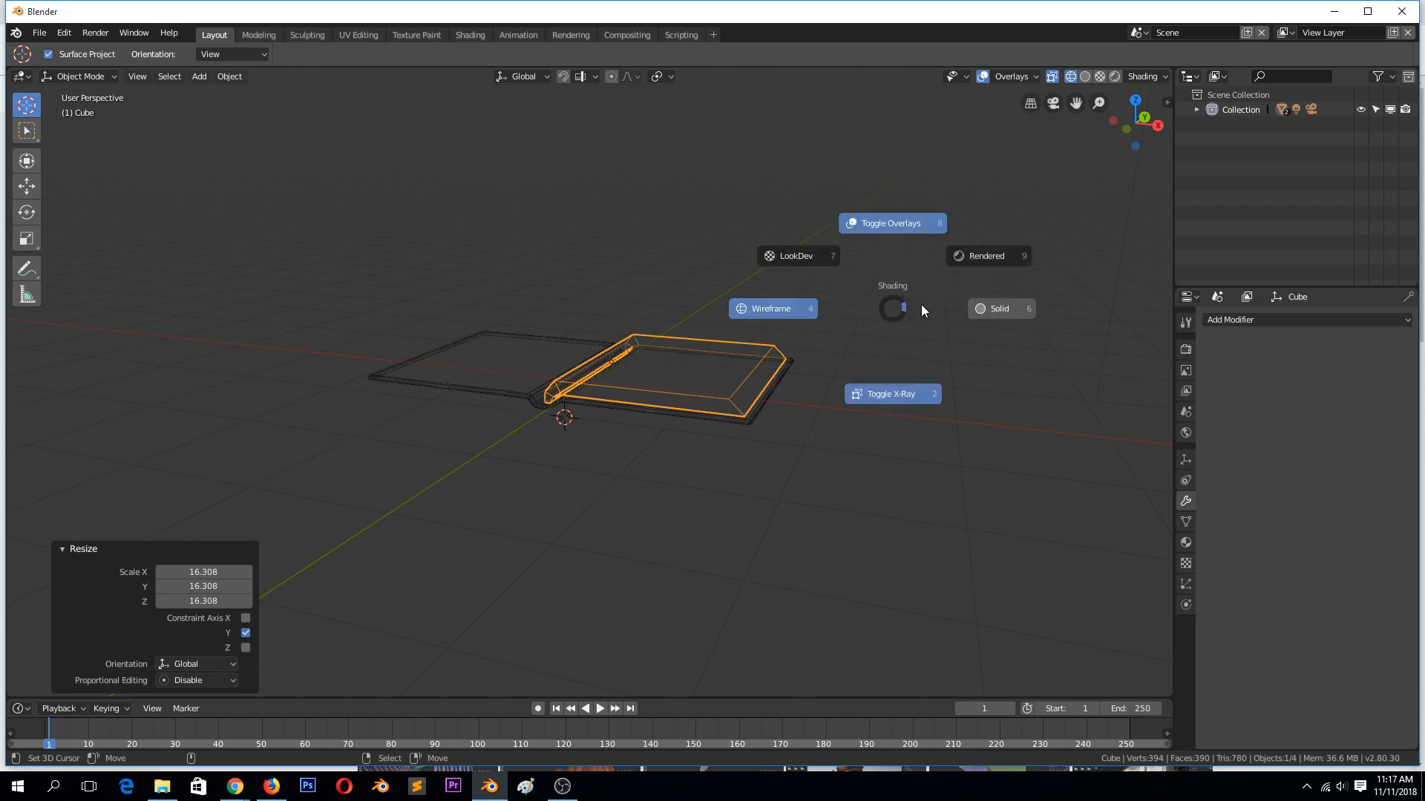
{"action": "left_click", "coordinate": [987, 306]}
Step: In front view, enter Edit Mode and add one centred loop cut running lengthwise at the middle of the page block's thickness
{"action": "key", "text": "KP_1"}
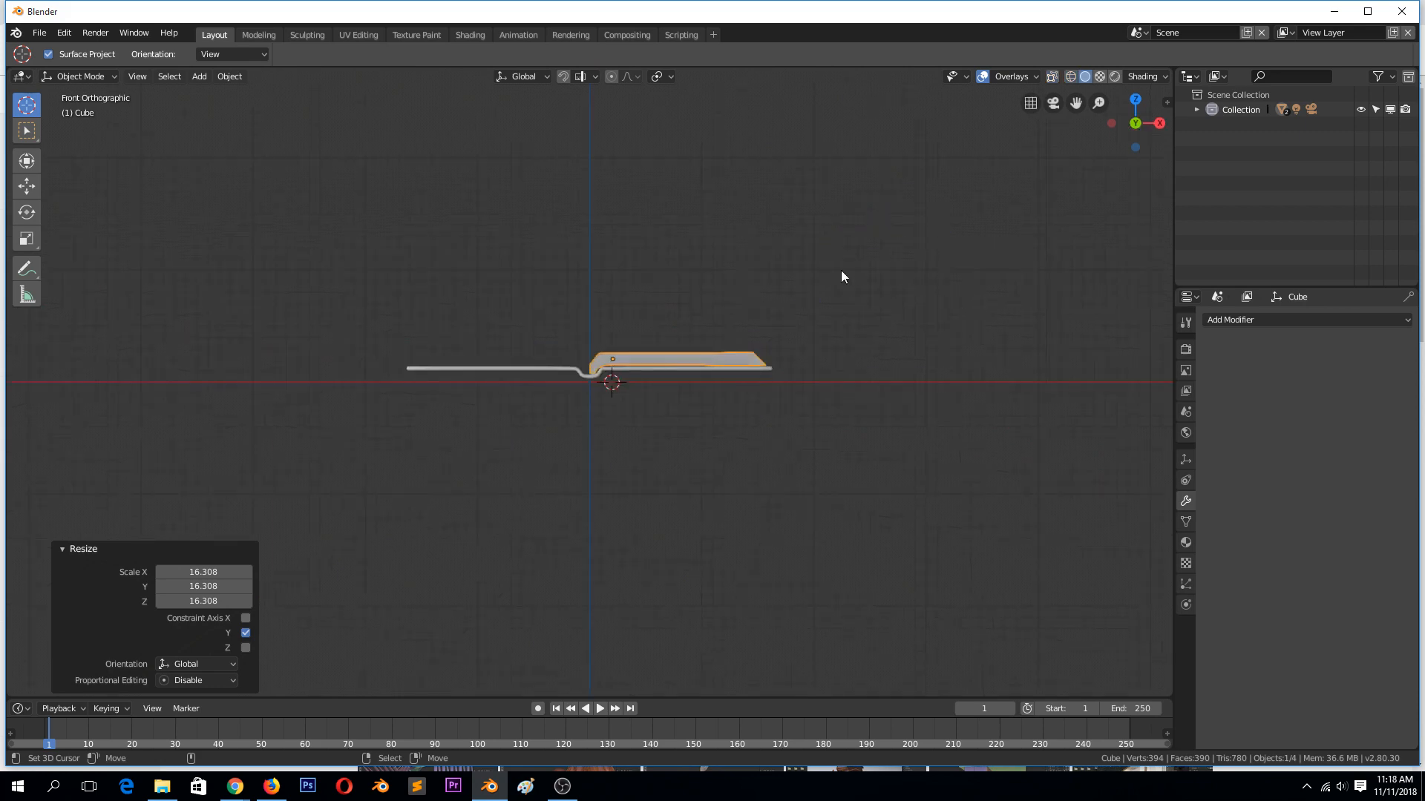
{"action": "scroll", "coordinate": [790, 362], "scroll_direction": "up", "scroll_amount": 7}
{"action": "scroll", "coordinate": [987, 283], "scroll_direction": "down", "scroll_amount": 4}
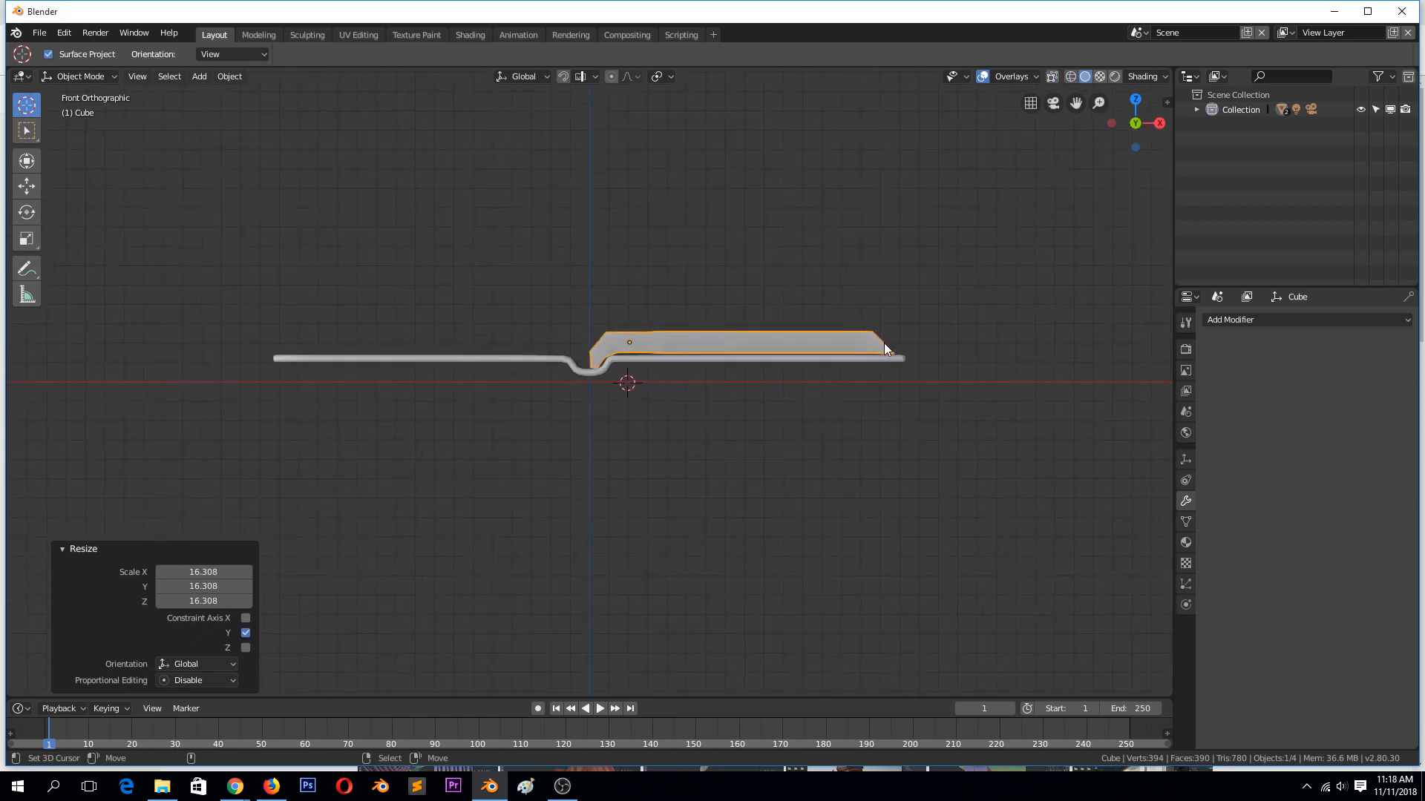
{"action": "key", "text": "Tab"}
{"action": "key", "text": "ctrl+r"}
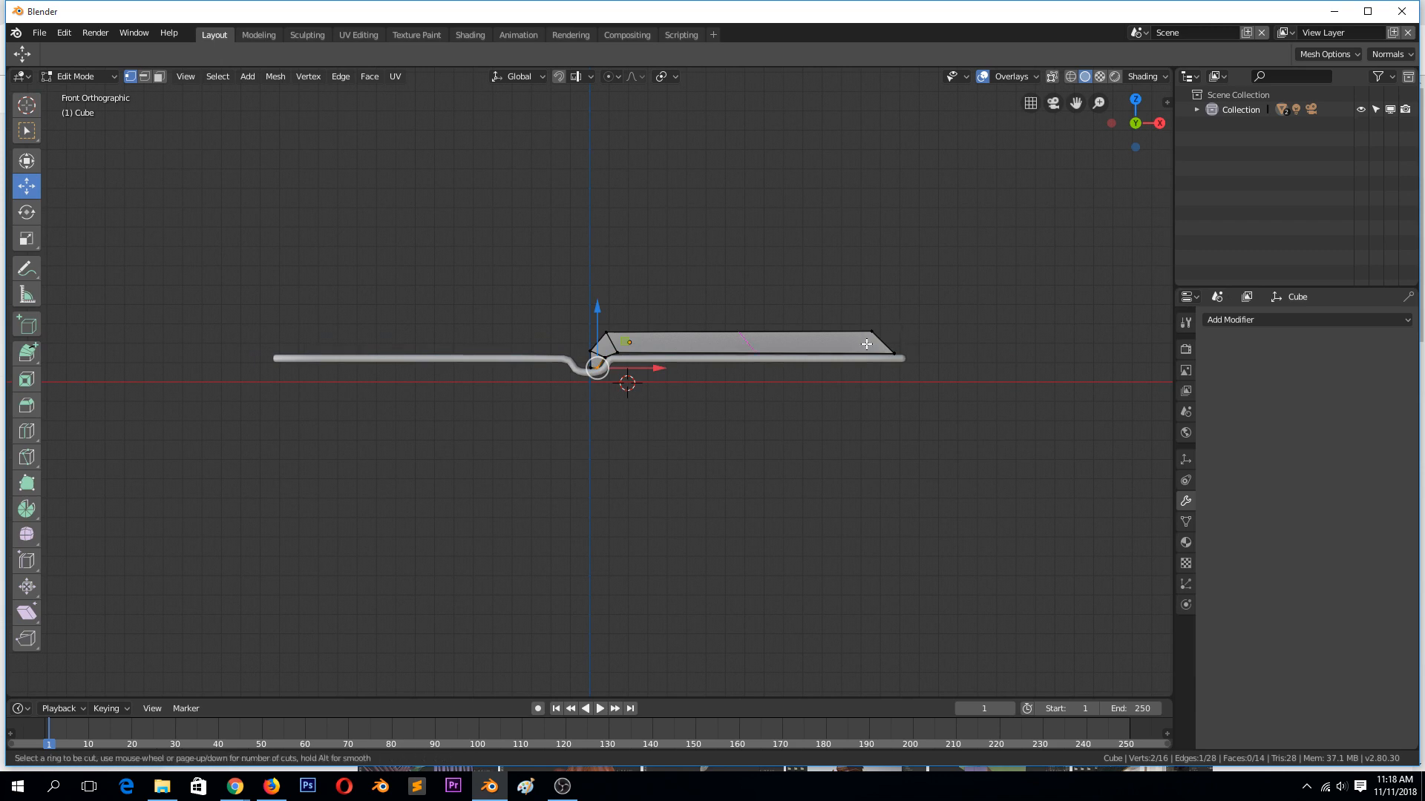
{"action": "left_click", "coordinate": [885, 343]}
{"action": "right_click", "coordinate": [885, 342]}
{"action": "scroll", "coordinate": [906, 344], "scroll_direction": "up", "scroll_amount": 3}
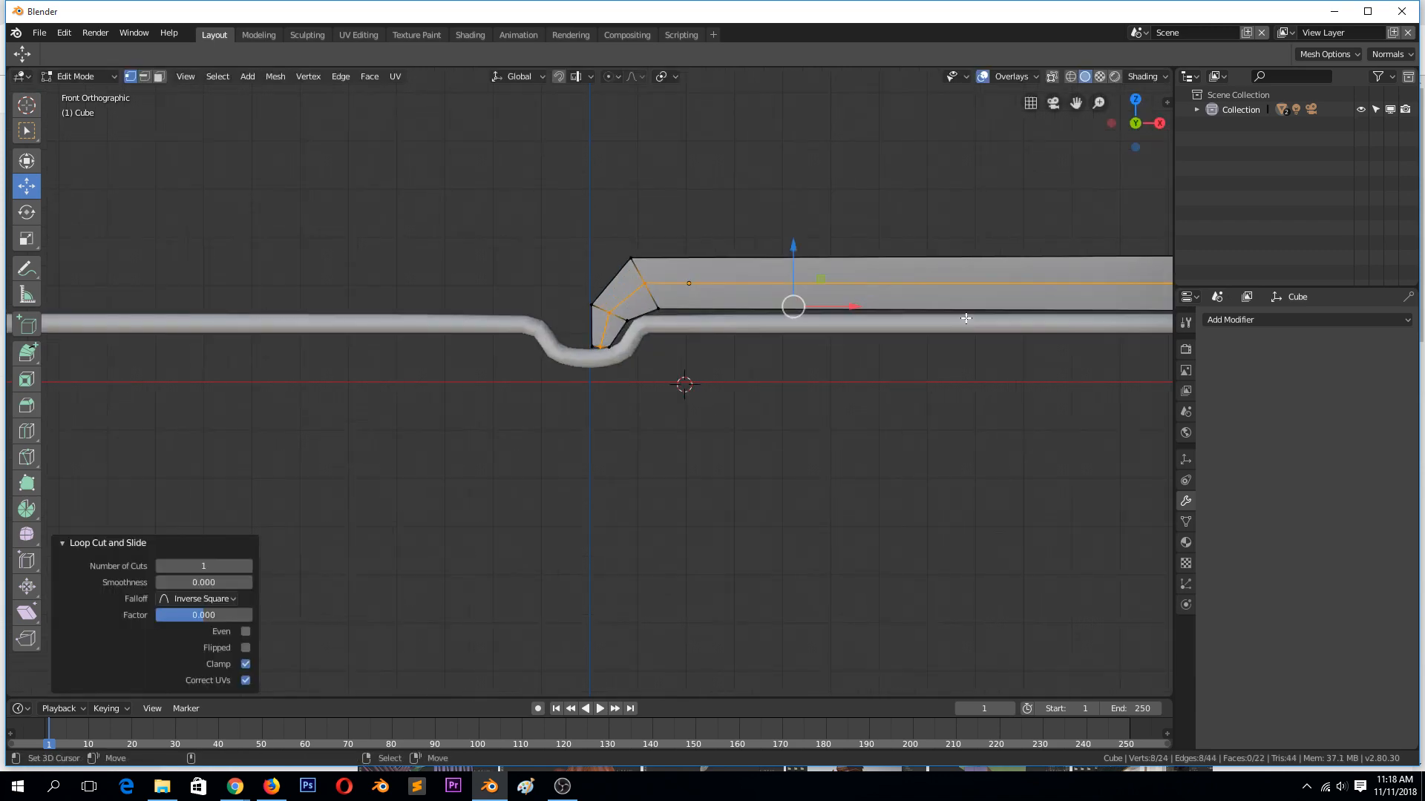
{"action": "scroll", "coordinate": [962, 327], "scroll_direction": "down", "scroll_amount": 3}
Step: In wireframe, circle-select the mid-height vertices at the block's outer edge, move them inward along X, and leave Edit Mode
{"action": "key", "text": "z"}
{"action": "left_click", "coordinate": [839, 335]}
{"action": "key", "text": "alt+a"}
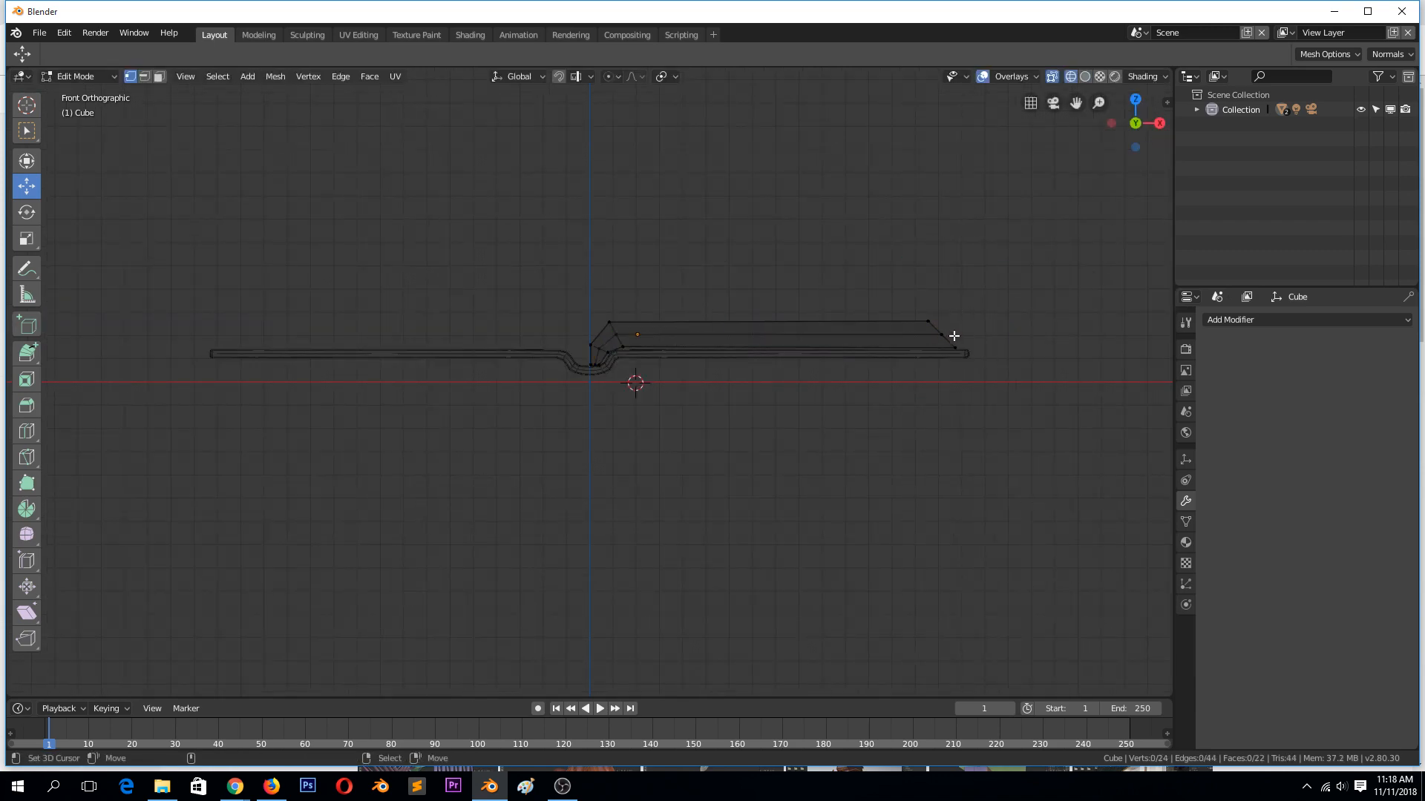
{"action": "key", "text": "c"}
{"action": "scroll", "coordinate": [949, 332], "scroll_direction": "up", "scroll_amount": 2}
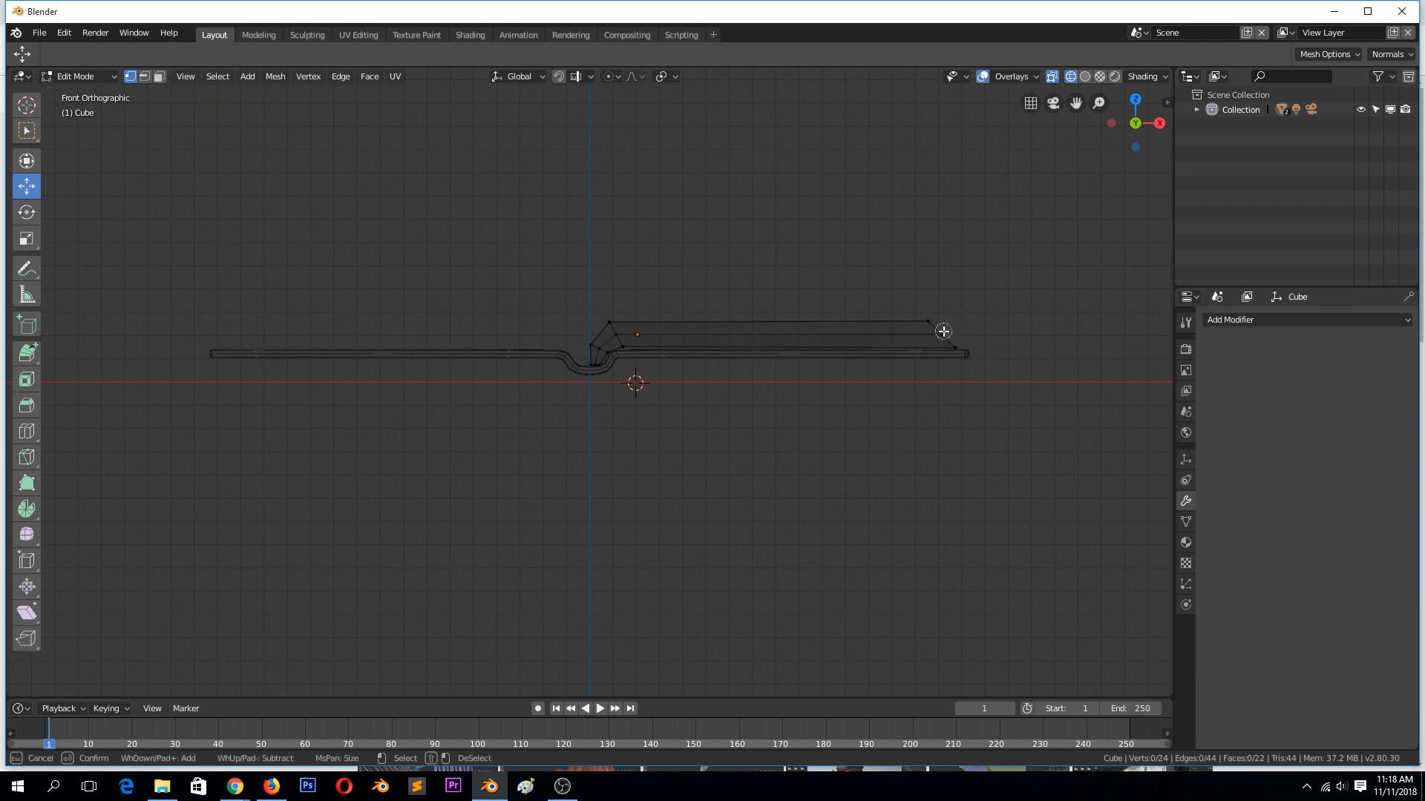
{"action": "left_click", "coordinate": [943, 332]}
{"action": "right_click", "coordinate": [942, 331]}
{"action": "key", "text": "g"}
{"action": "key", "text": "x"}
{"action": "left_click", "coordinate": [948, 344]}
{"action": "key", "text": "Tab"}
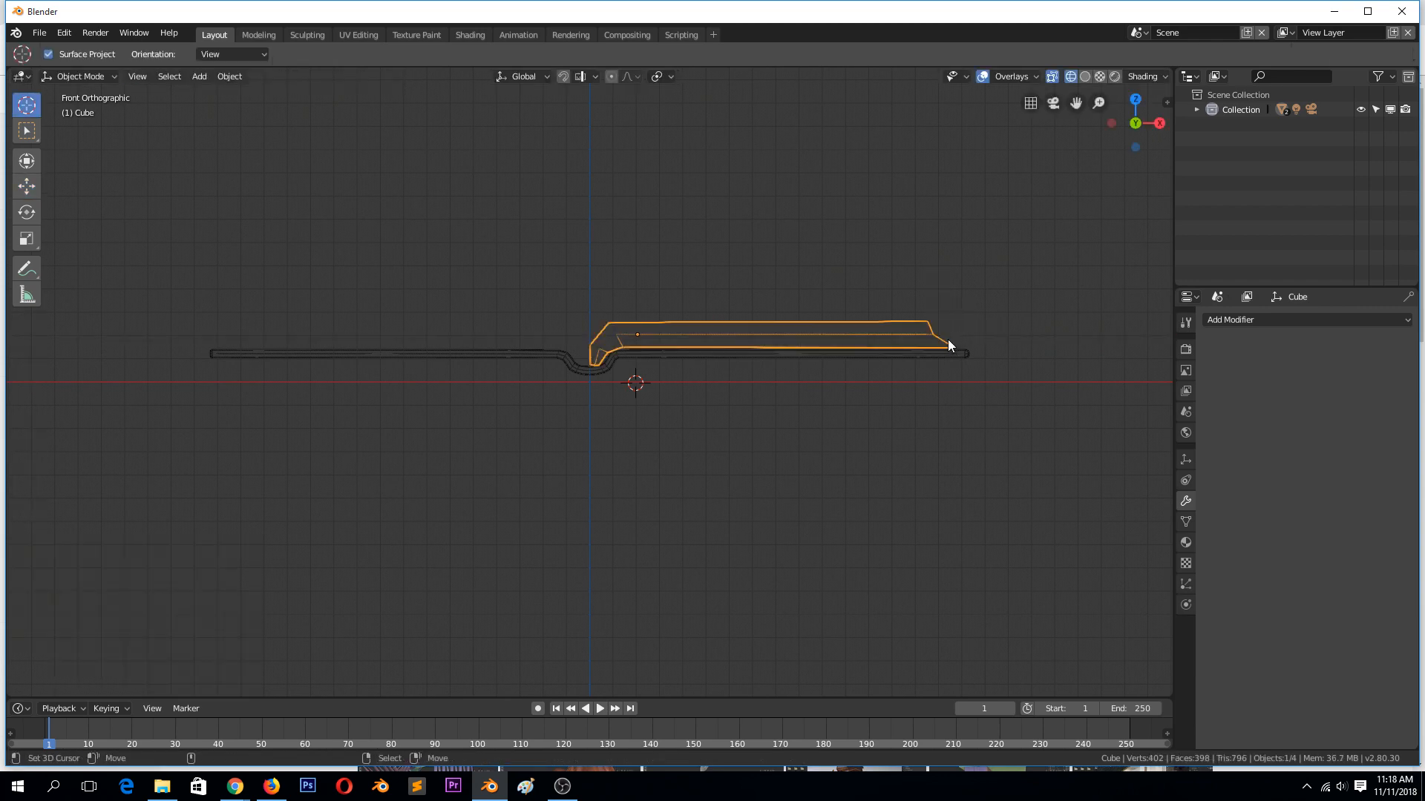
Step: In Edit Mode, add two evenly spaced loop cuts dividing the page block's width between the spine and the outer edge
{"action": "key", "text": "Tab"}
{"action": "key", "text": "ctrl+r"}
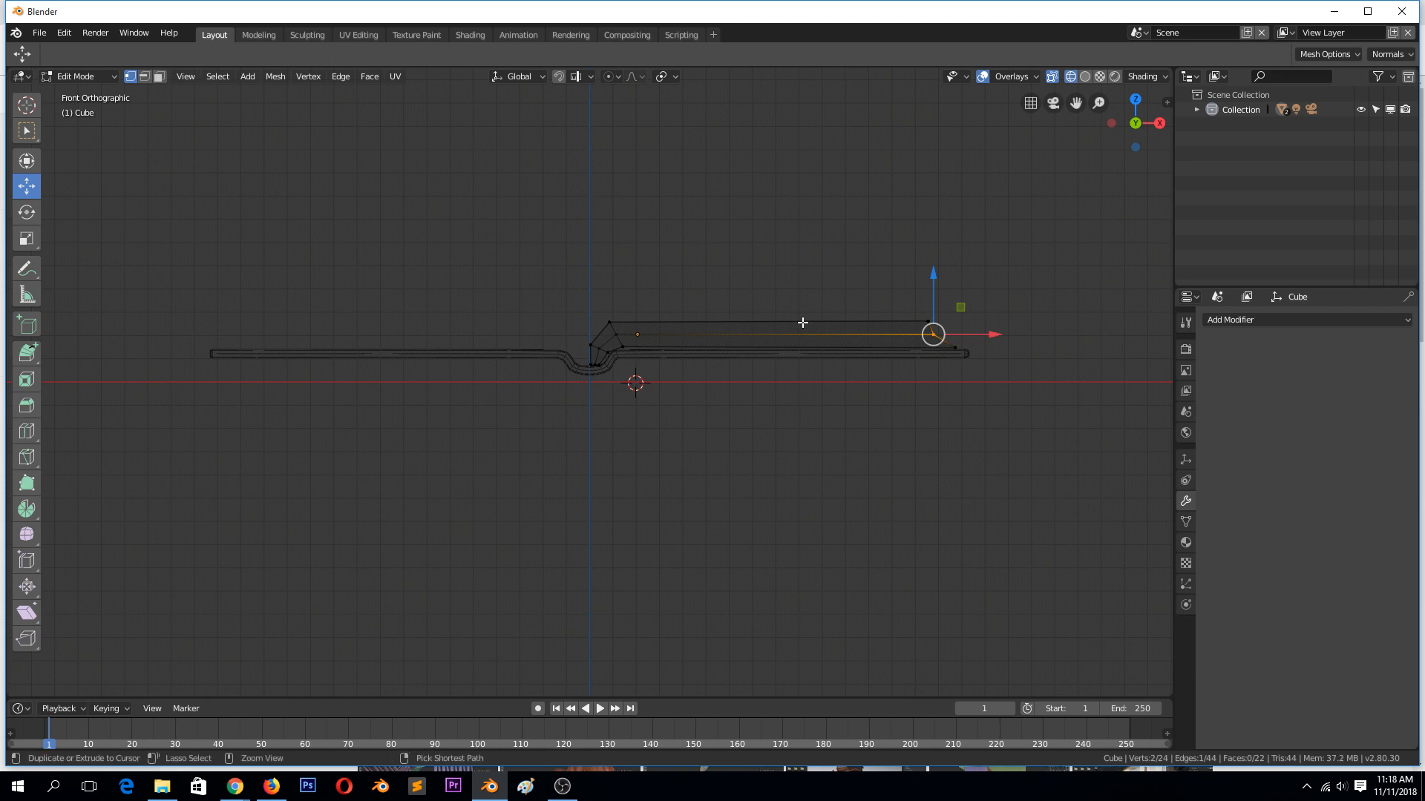
{"action": "scroll", "coordinate": [816, 325], "scroll_direction": "up", "scroll_amount": 1}
{"action": "left_click", "coordinate": [801, 322]}
{"action": "left_click", "coordinate": [801, 322]}
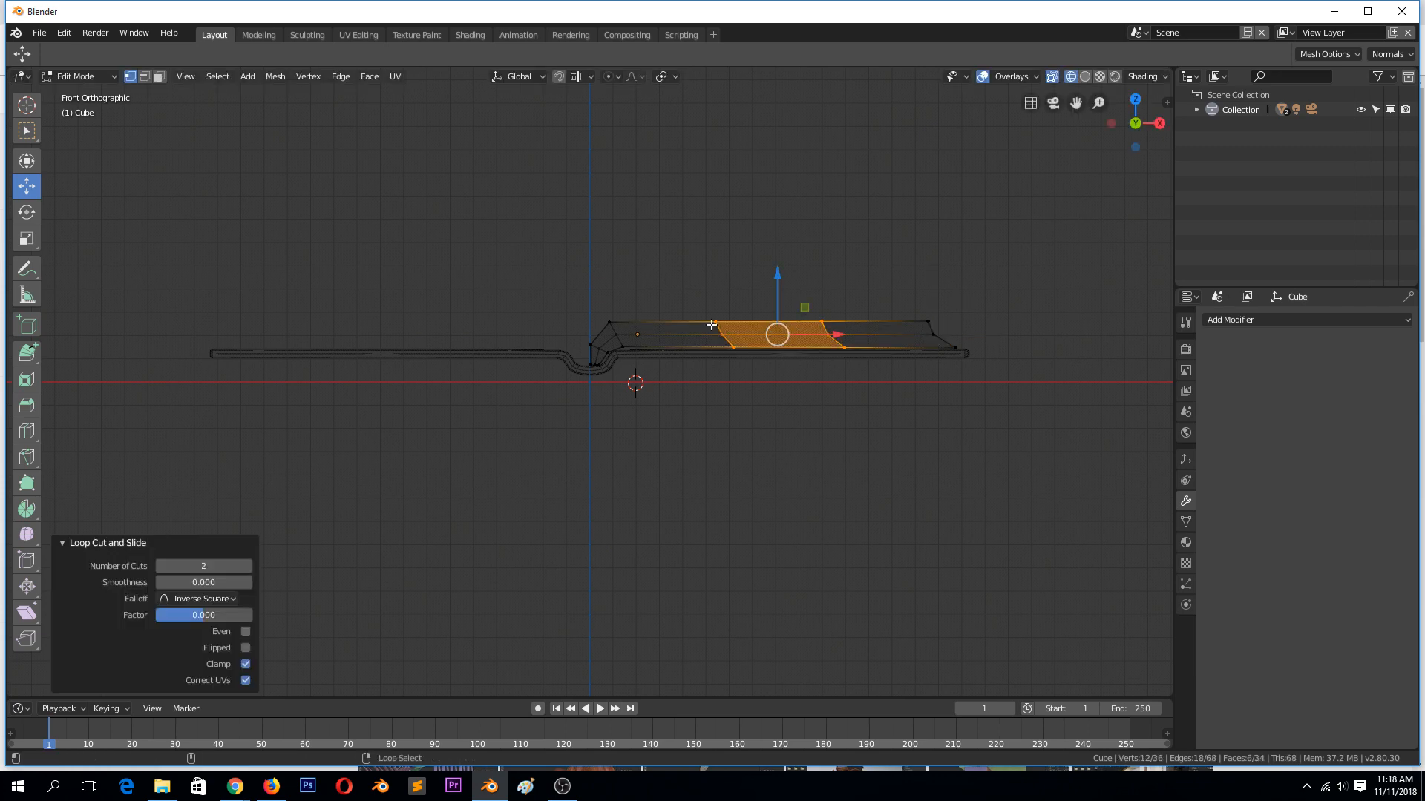
Step: Straighten each of the two new edge loops into a vertical line by scaling it to 0 along X
{"action": "left_click", "coordinate": [725, 334], "text": "alt"}
{"action": "key", "text": "s"}
{"action": "key", "text": "x"}
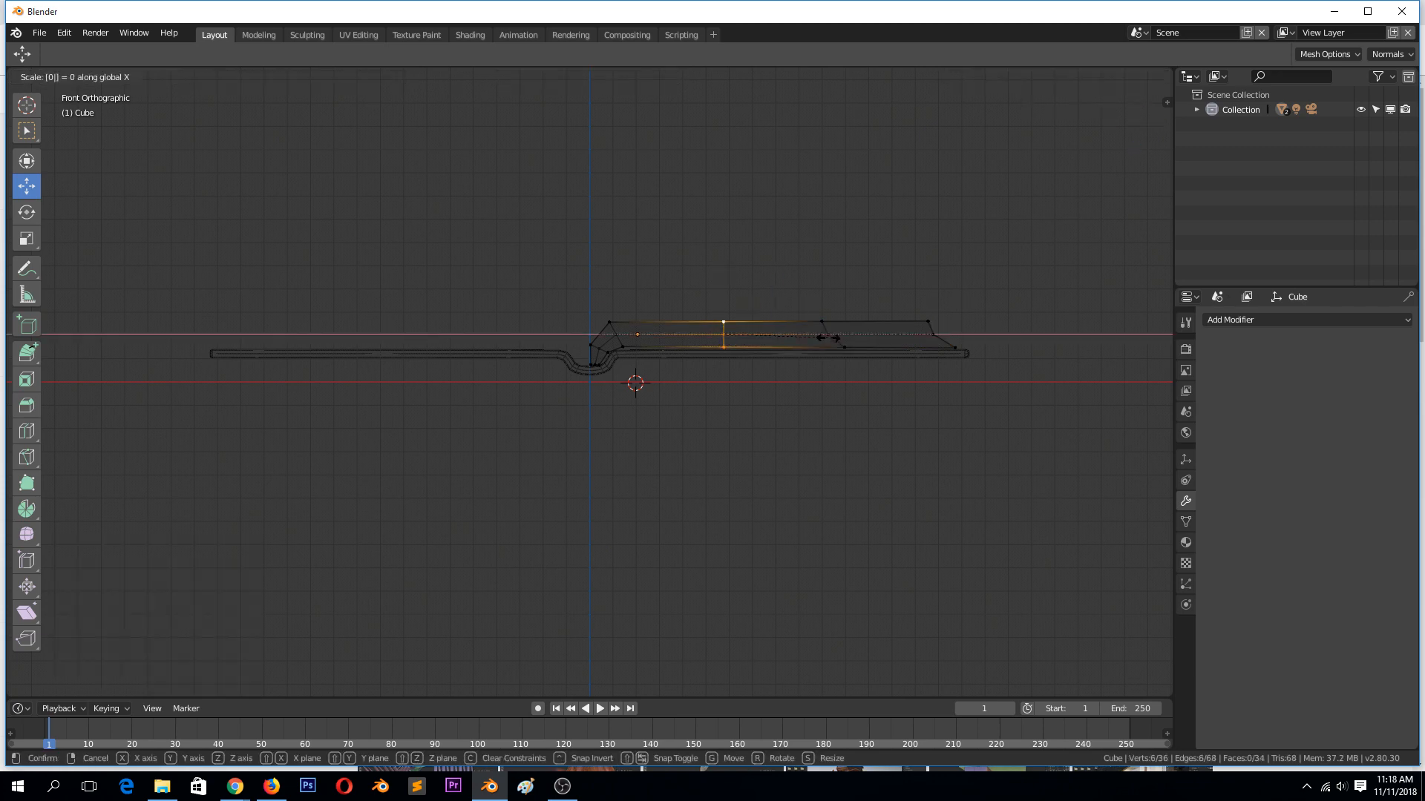
{"action": "left_click", "coordinate": [827, 338]}
{"action": "left_click", "coordinate": [853, 335]}
{"action": "left_click", "coordinate": [831, 335]}
{"action": "left_click", "coordinate": [831, 335], "text": "alt"}
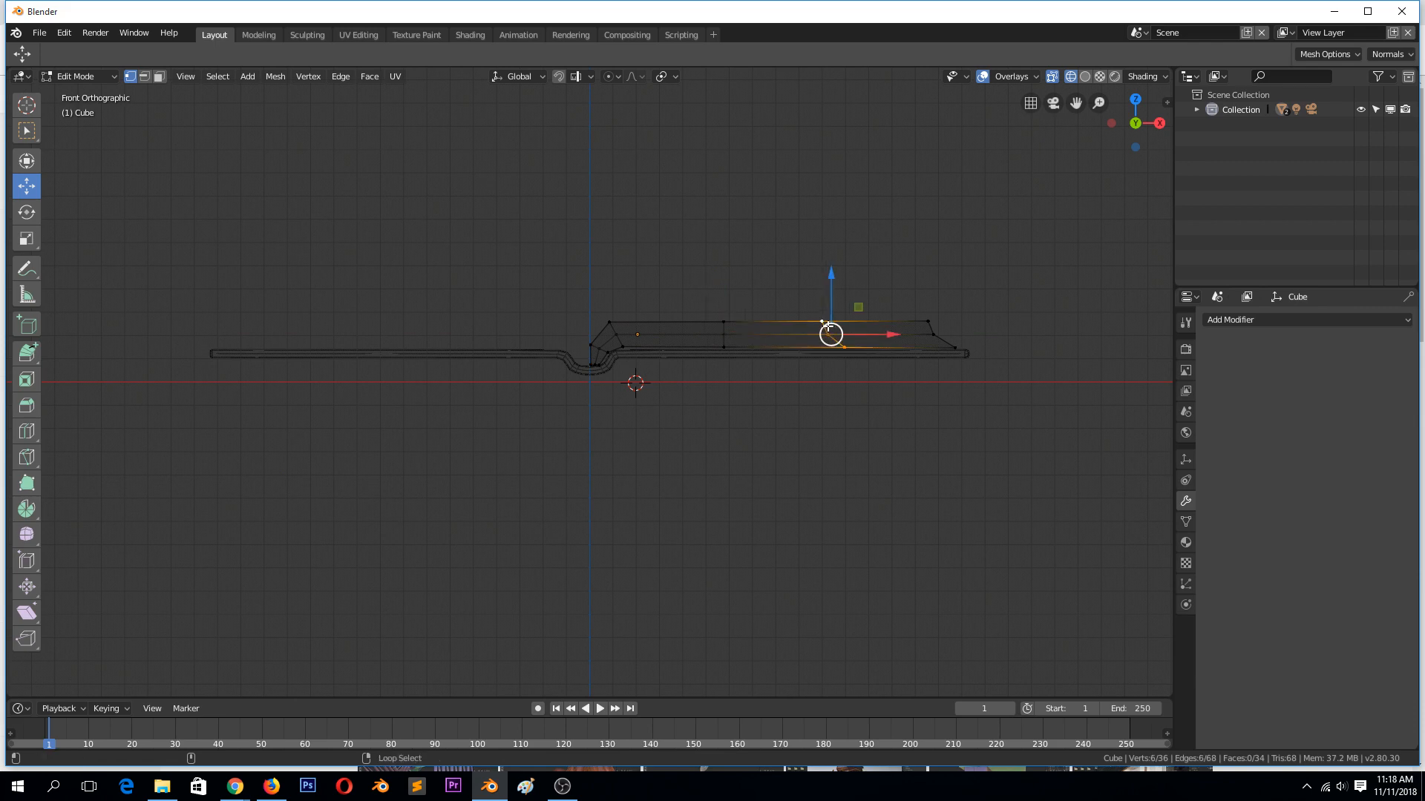
{"action": "key", "text": "s"}
{"action": "key", "text": "x"}
{"action": "key", "text": "0"}
{"action": "left_click", "coordinate": [851, 329]}
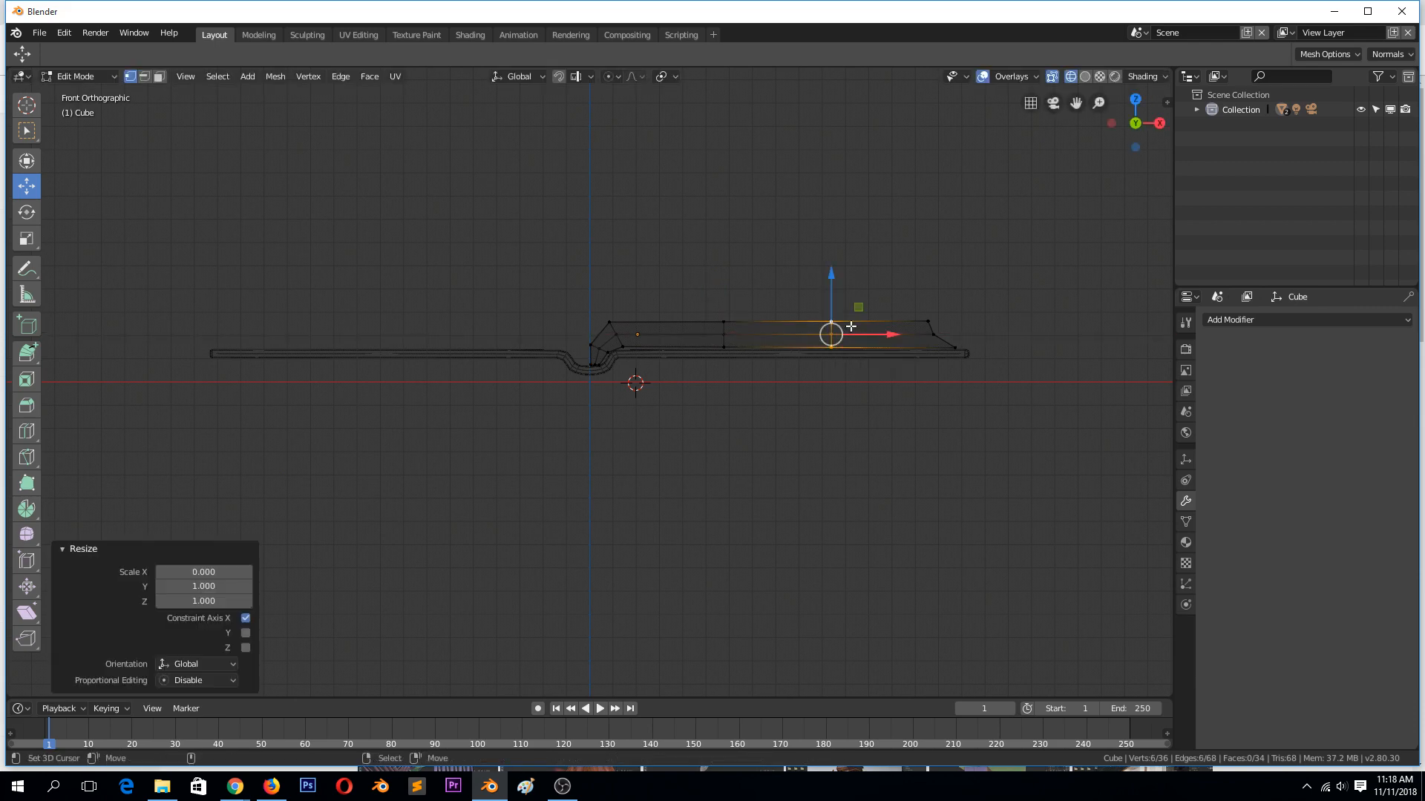
Step: Box-select the upper and mid-height vertices of the two straightened loops and raise them 0.0606 m along Z
{"action": "left_click", "coordinate": [733, 296]}
{"action": "key", "text": "b"}
{"action": "left_click_drag", "start_coordinate": [687, 296], "coordinate": [874, 341]}
{"action": "left_click_drag", "start_coordinate": [775, 268], "coordinate": [784, 258]}
{"action": "middle_click_drag", "start_coordinate": [810, 263], "coordinate": [889, 289]}
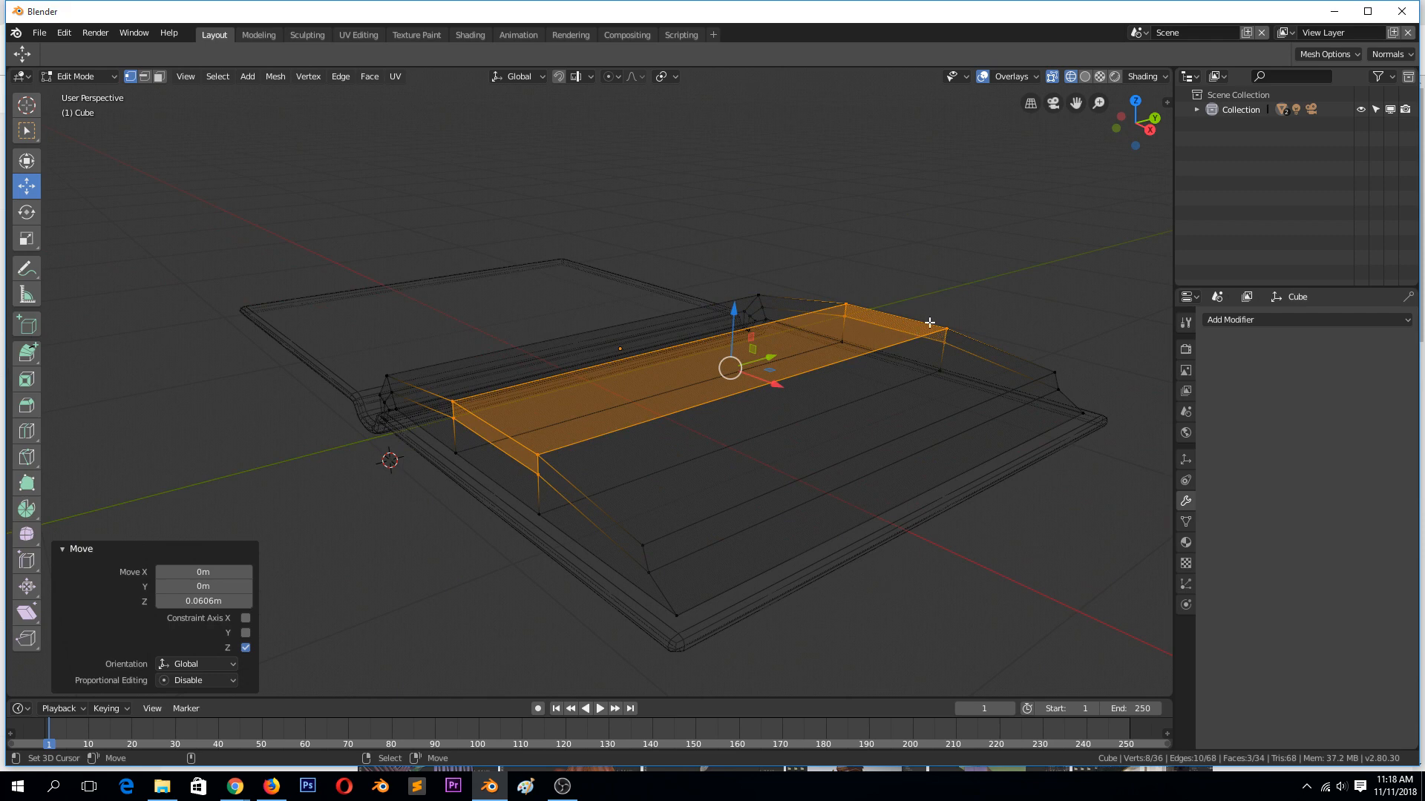
Step: In front view, add a centred loop cut between the two raised loops, and try raising its upper vertices
{"action": "key", "text": "KP_1"}
{"action": "scroll", "coordinate": [768, 308], "scroll_direction": "up", "scroll_amount": 3}
{"action": "key", "text": "ctrl+r"}
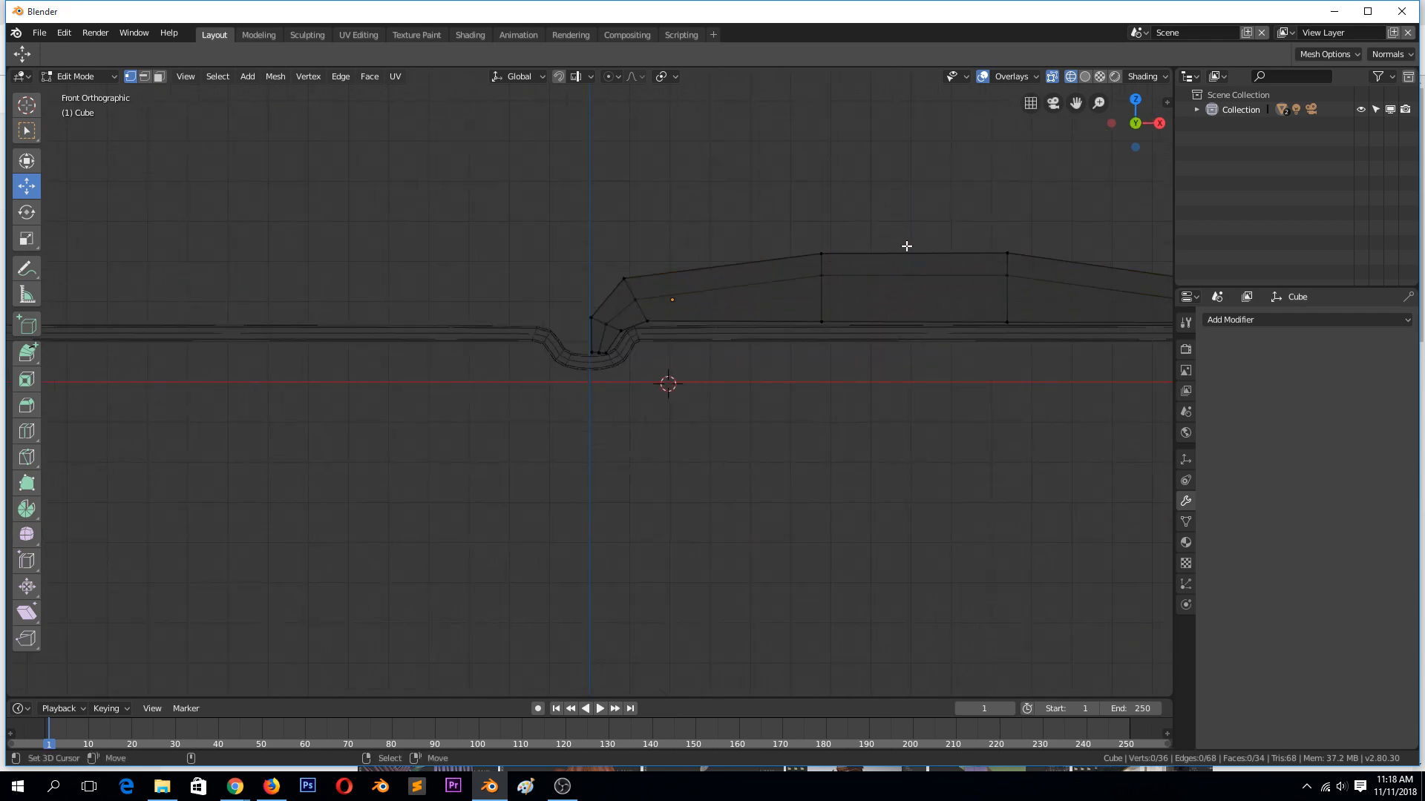
{"action": "left_click", "coordinate": [906, 250]}
{"action": "right_click", "coordinate": [906, 250]}
{"action": "left_click", "coordinate": [906, 250]}
{"action": "left_click_drag", "start_coordinate": [878, 225], "coordinate": [918, 200]}
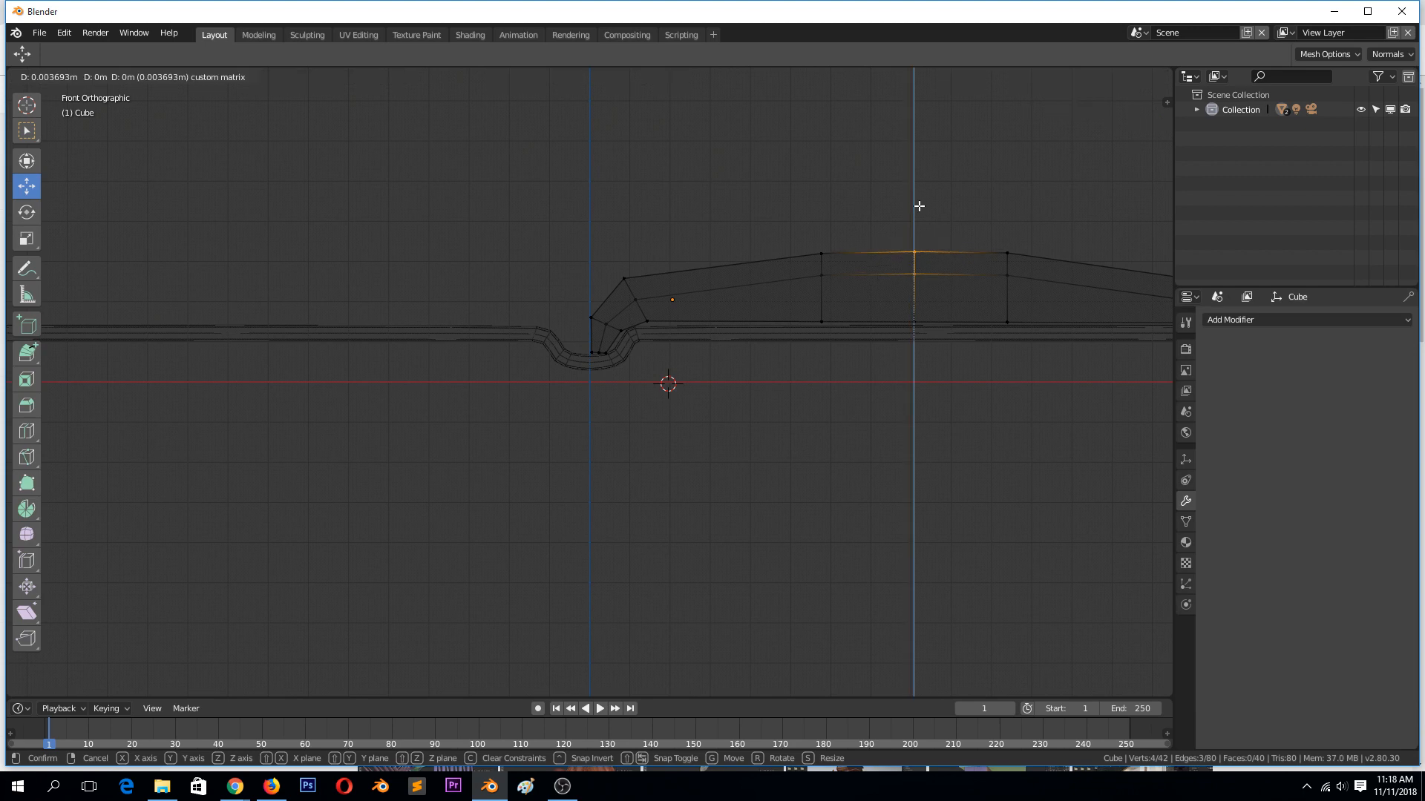
{"action": "right_click", "coordinate": [918, 200]}
Step: Box-select the upper and mid-height vertices of all three middle loops and raise them along Z for a fuller arch
{"action": "key", "text": "alt+a"}
{"action": "key", "text": "b"}
{"action": "left_click_drag", "start_coordinate": [794, 206], "coordinate": [1036, 280]}
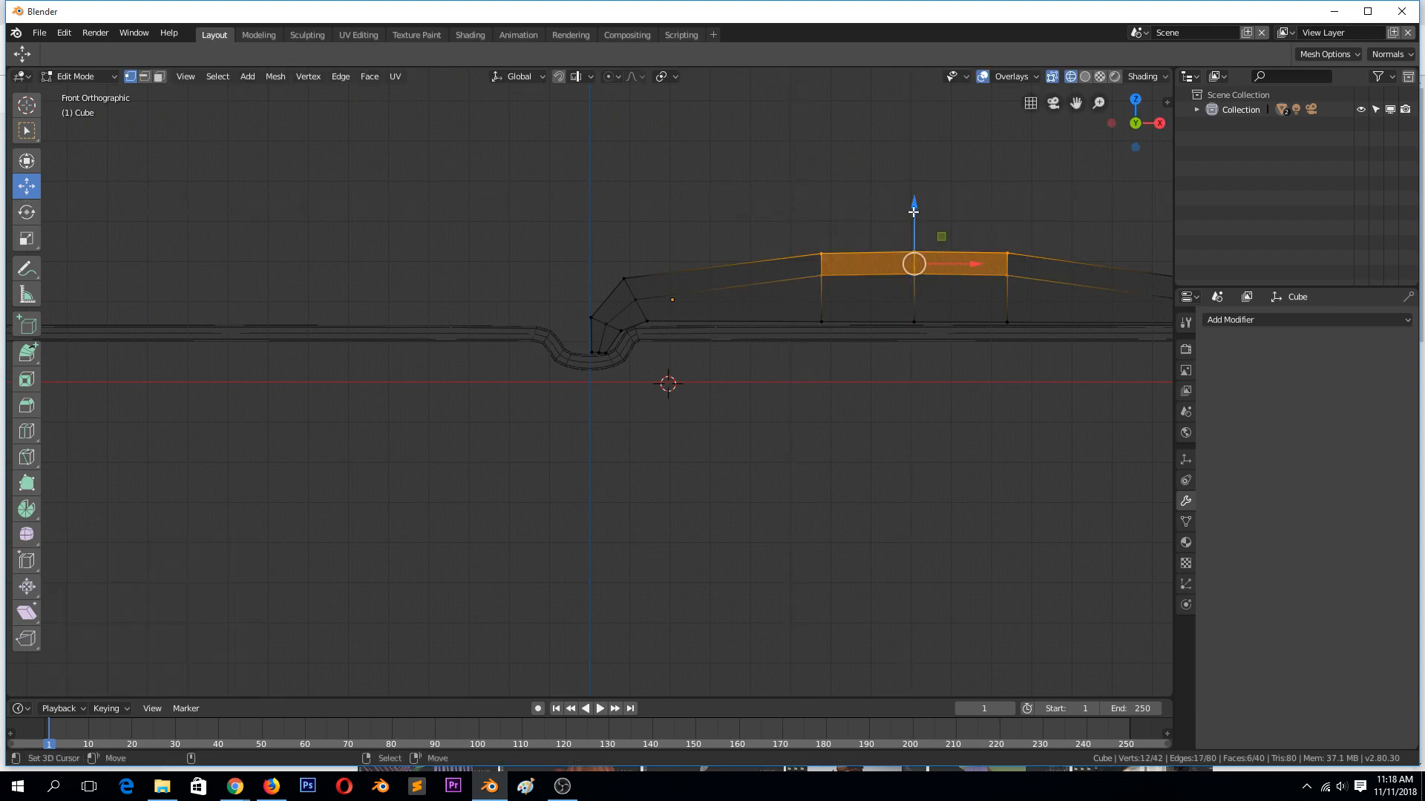
{"action": "left_click_drag", "start_coordinate": [915, 212], "coordinate": [940, 265]}
Step: Box-select only the centre loop's upper and mid-height vertices and raise them 0.0166 m along Z to round the crown
{"action": "key", "text": "alt+a"}
{"action": "key", "text": "b"}
{"action": "key", "text": "b"}
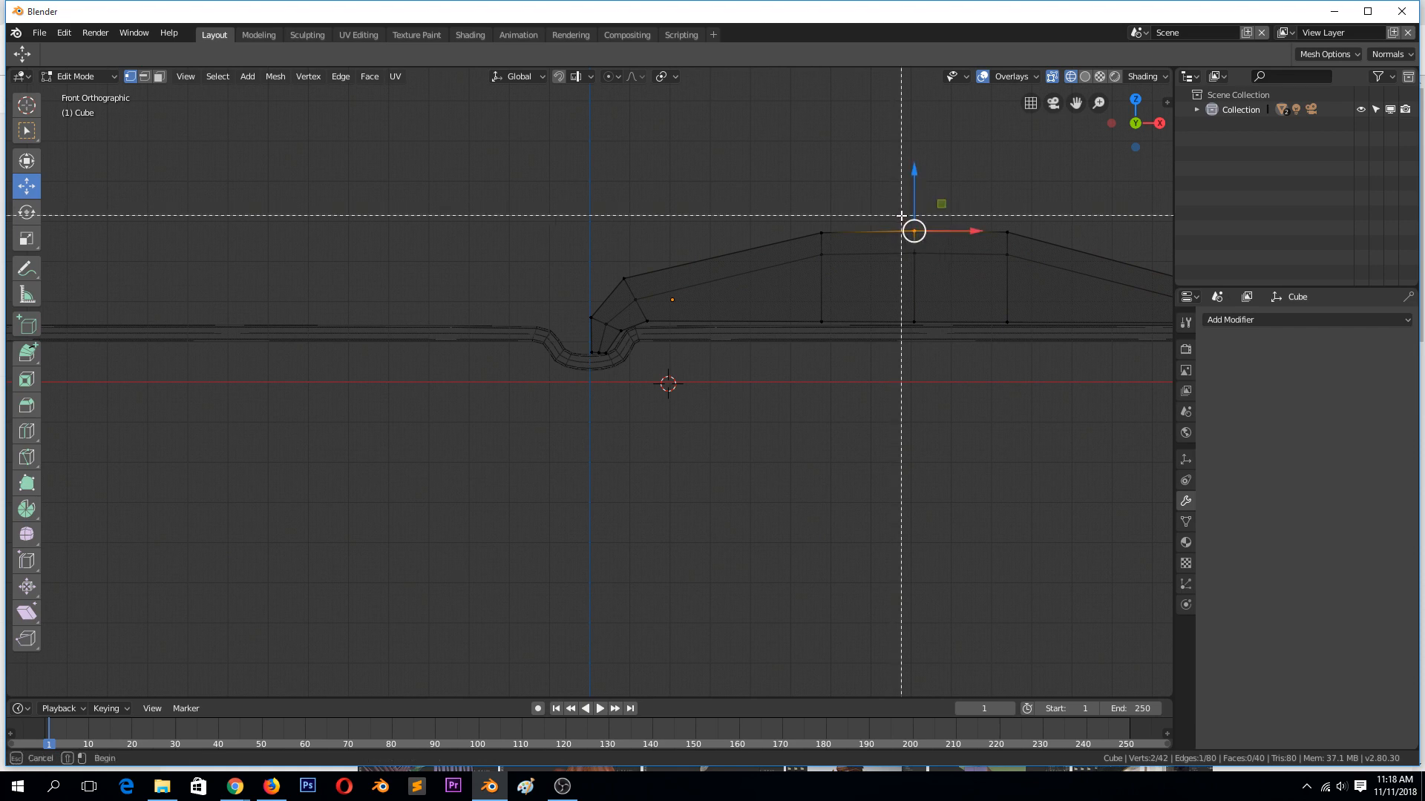
{"action": "left_click_drag", "start_coordinate": [896, 210], "coordinate": [929, 264]}
{"action": "key", "text": "b"}
{"action": "left_click_drag", "start_coordinate": [913, 198], "coordinate": [915, 196]}
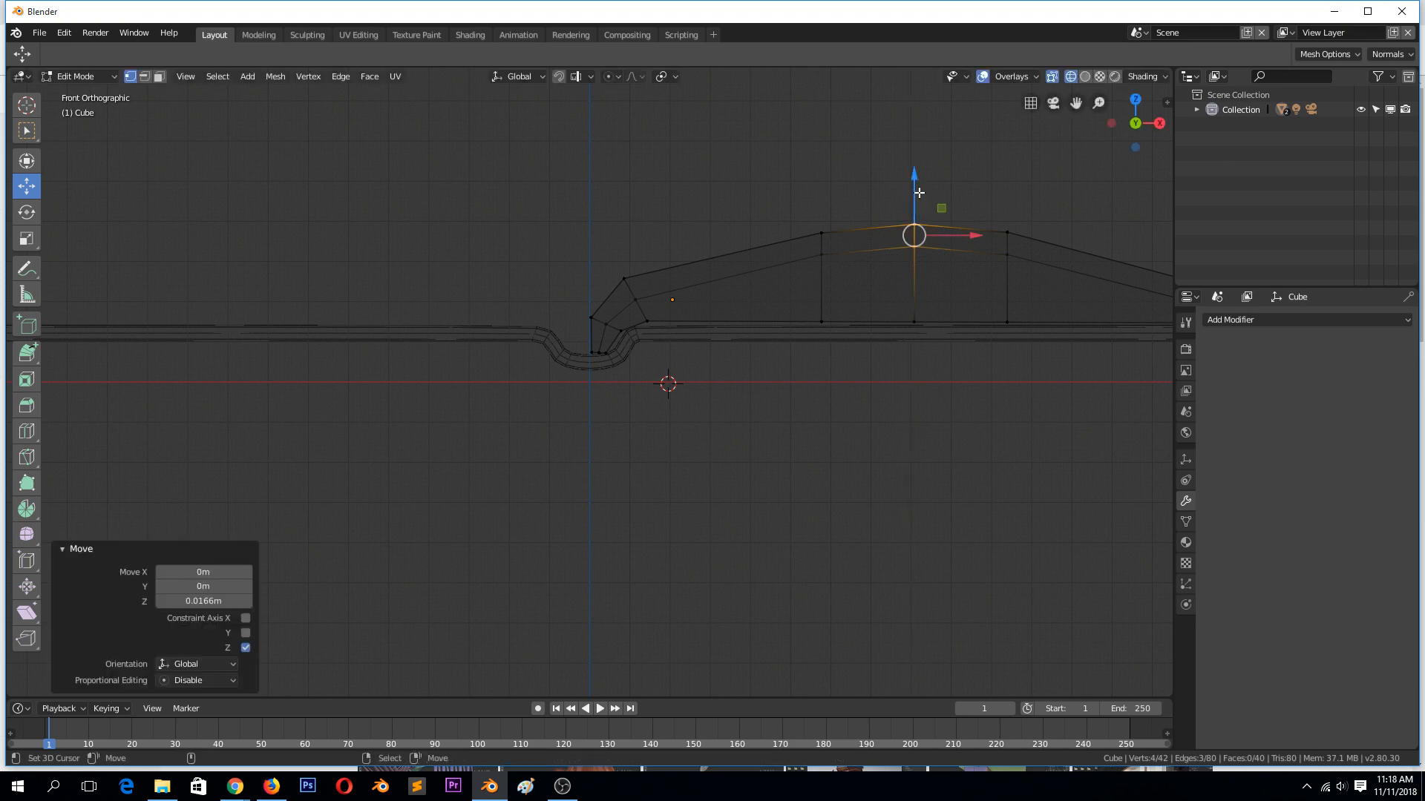
Step: Leave Edit Mode, return to solid shading, and add a Subdivision Surface modifier to the page block
{"action": "key", "text": "Tab"}
{"action": "scroll", "coordinate": [923, 216], "scroll_direction": "down", "scroll_amount": 4}
{"action": "key", "text": "z"}
{"action": "left_click", "coordinate": [1030, 226]}
{"action": "middle_click_drag", "start_coordinate": [1029, 220], "coordinate": [852, 322]}
{"action": "left_click", "coordinate": [824, 369]}
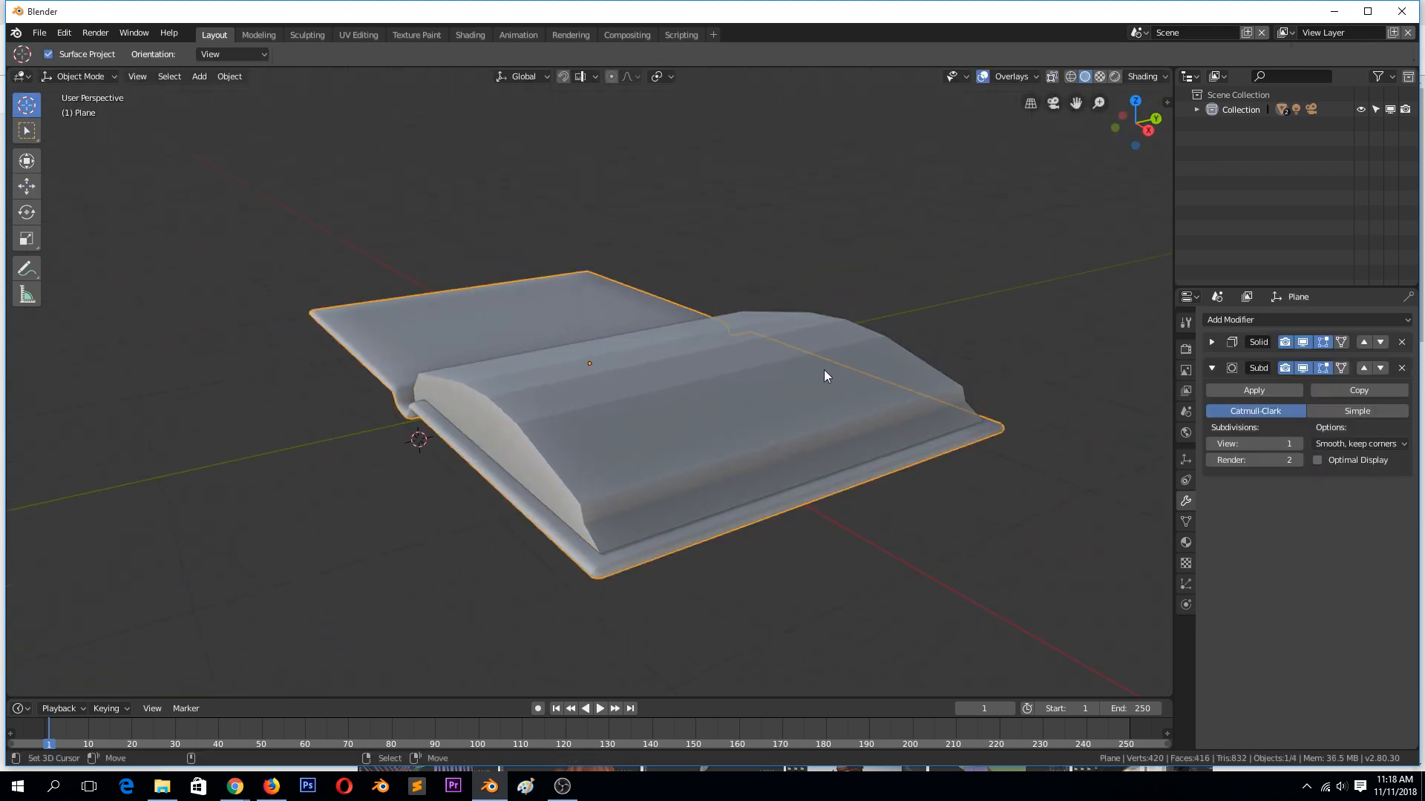
{"action": "left_click", "coordinate": [956, 365]}
{"action": "left_click", "coordinate": [1275, 320]}
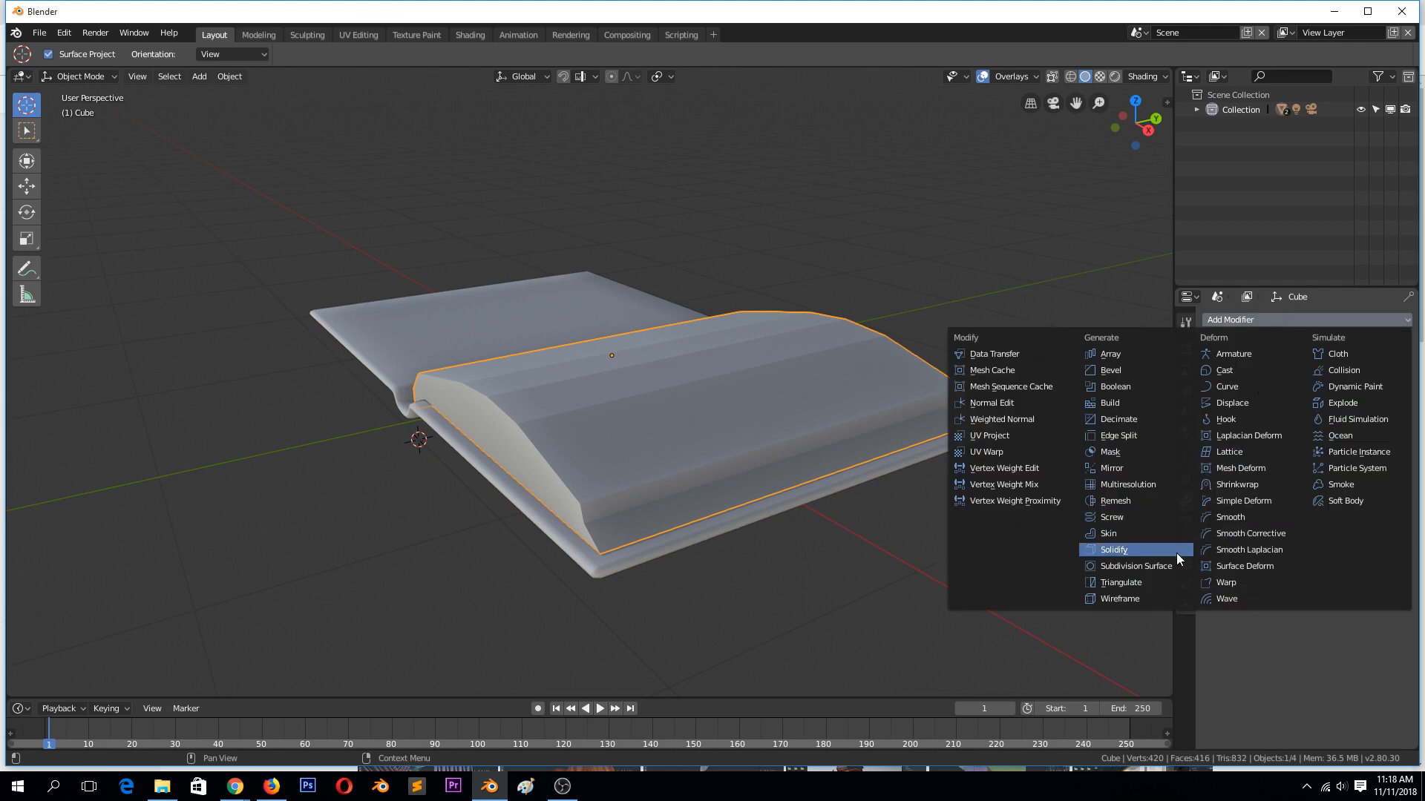
{"action": "left_click", "coordinate": [1157, 566]}
Step: In Edit Mode, add supporting loop cuts tight against the block's near end (factor -0.989) and far end (factor -0.978)
{"action": "middle_click_drag", "start_coordinate": [874, 512], "coordinate": [809, 459]}
{"action": "key", "text": "Tab"}
{"action": "key", "text": "ctrl+r"}
{"action": "left_click", "coordinate": [846, 412]}
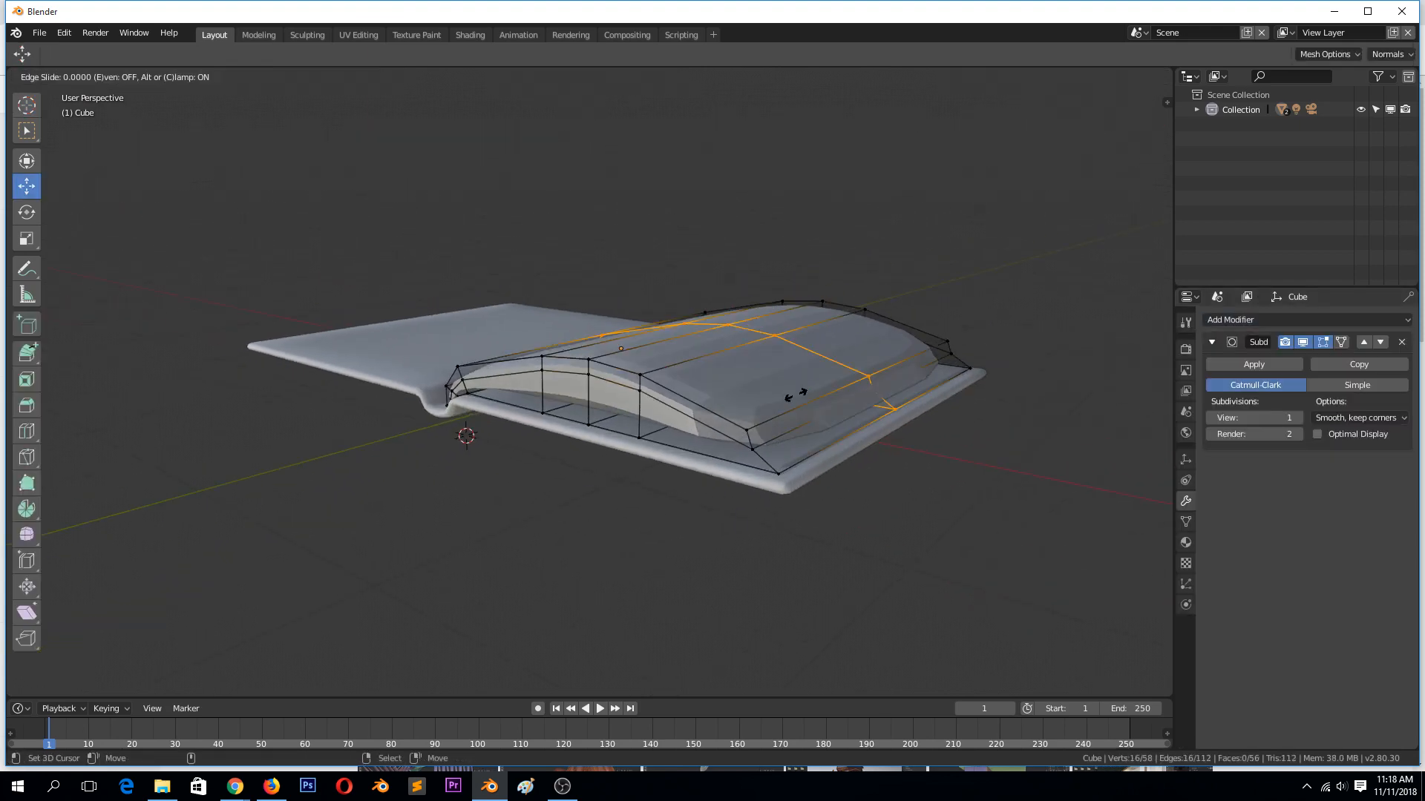
{"action": "left_click", "coordinate": [703, 452]}
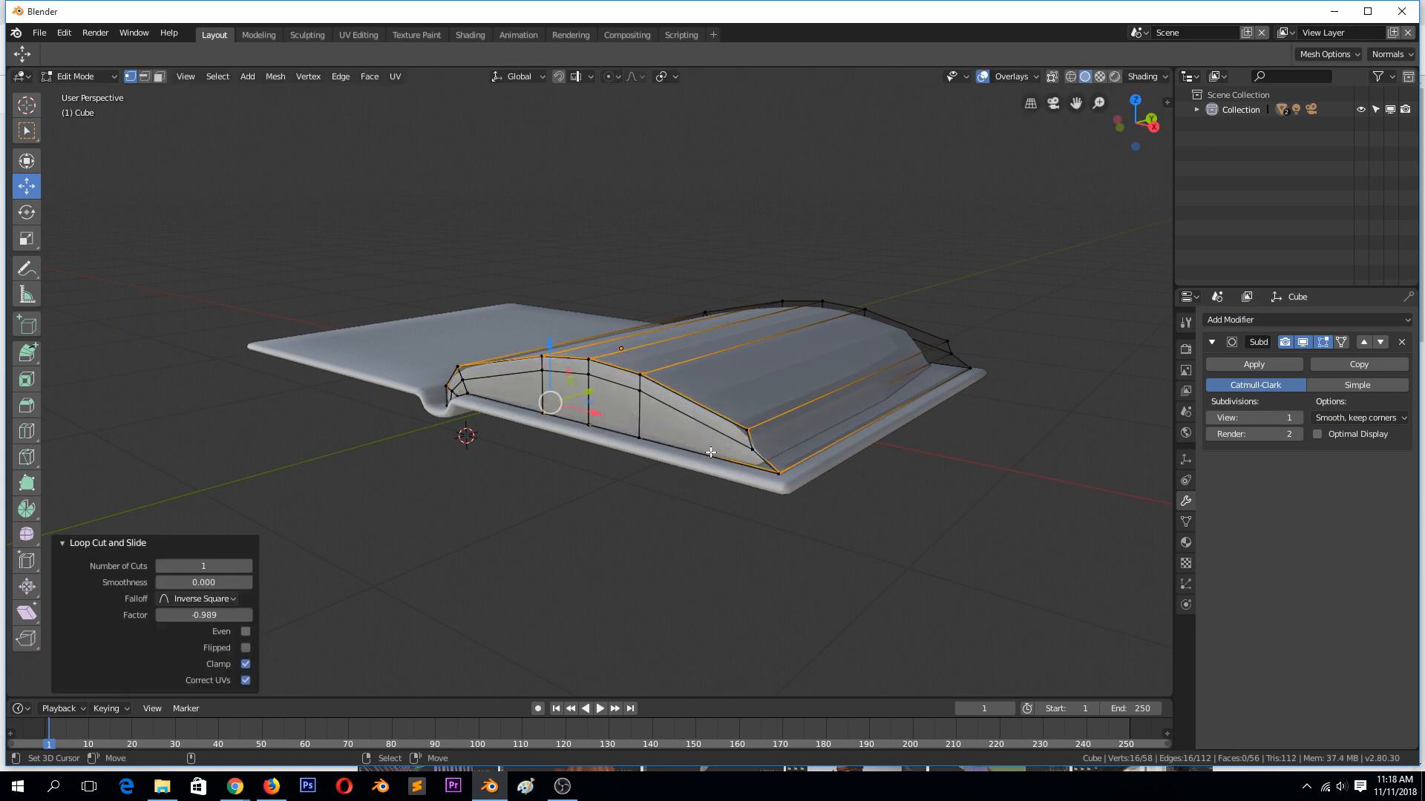
{"action": "right_click", "coordinate": [804, 393]}
{"action": "left_click", "coordinate": [804, 393]}
{"action": "key", "text": "Escape"}
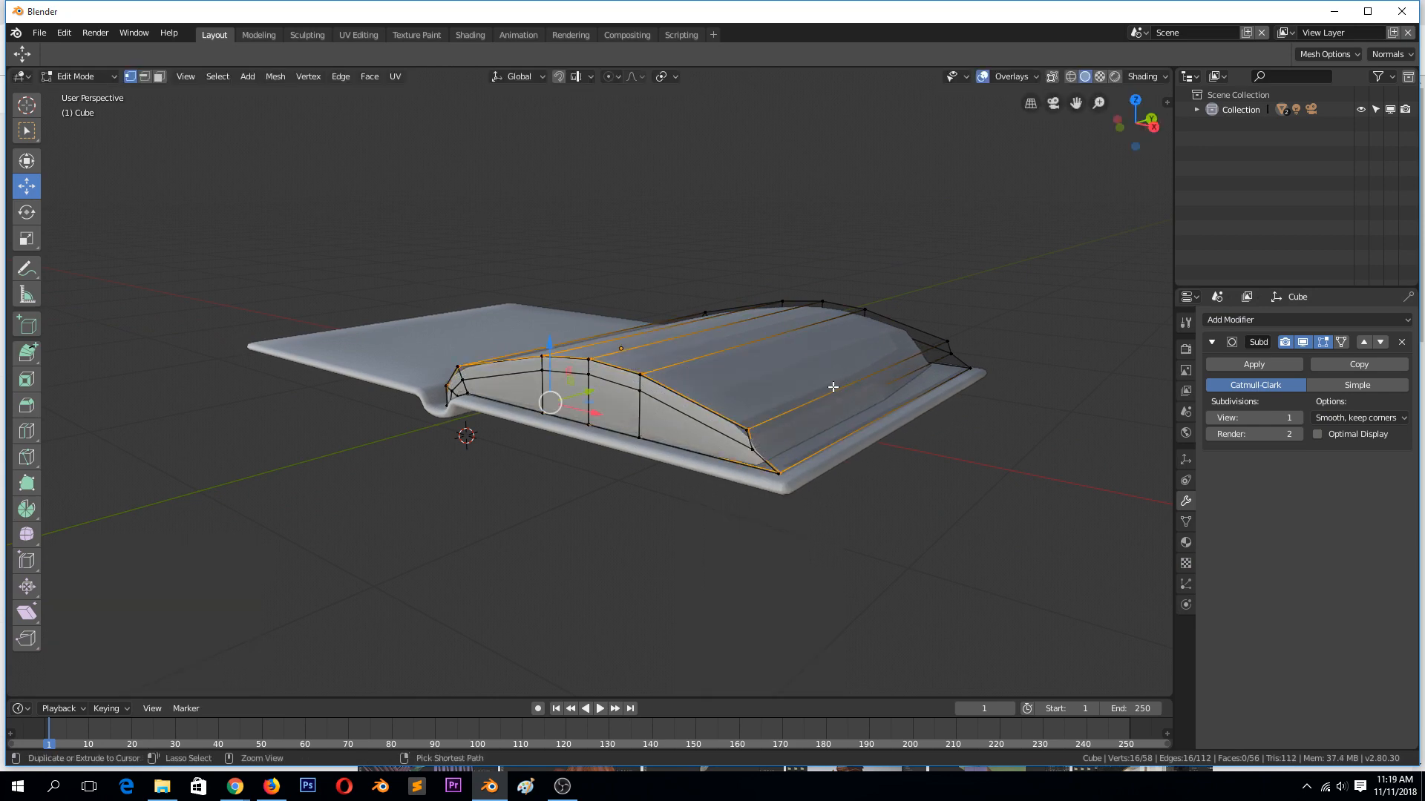
{"action": "key", "text": "ctrl+r"}
{"action": "left_click", "coordinate": [833, 387]}
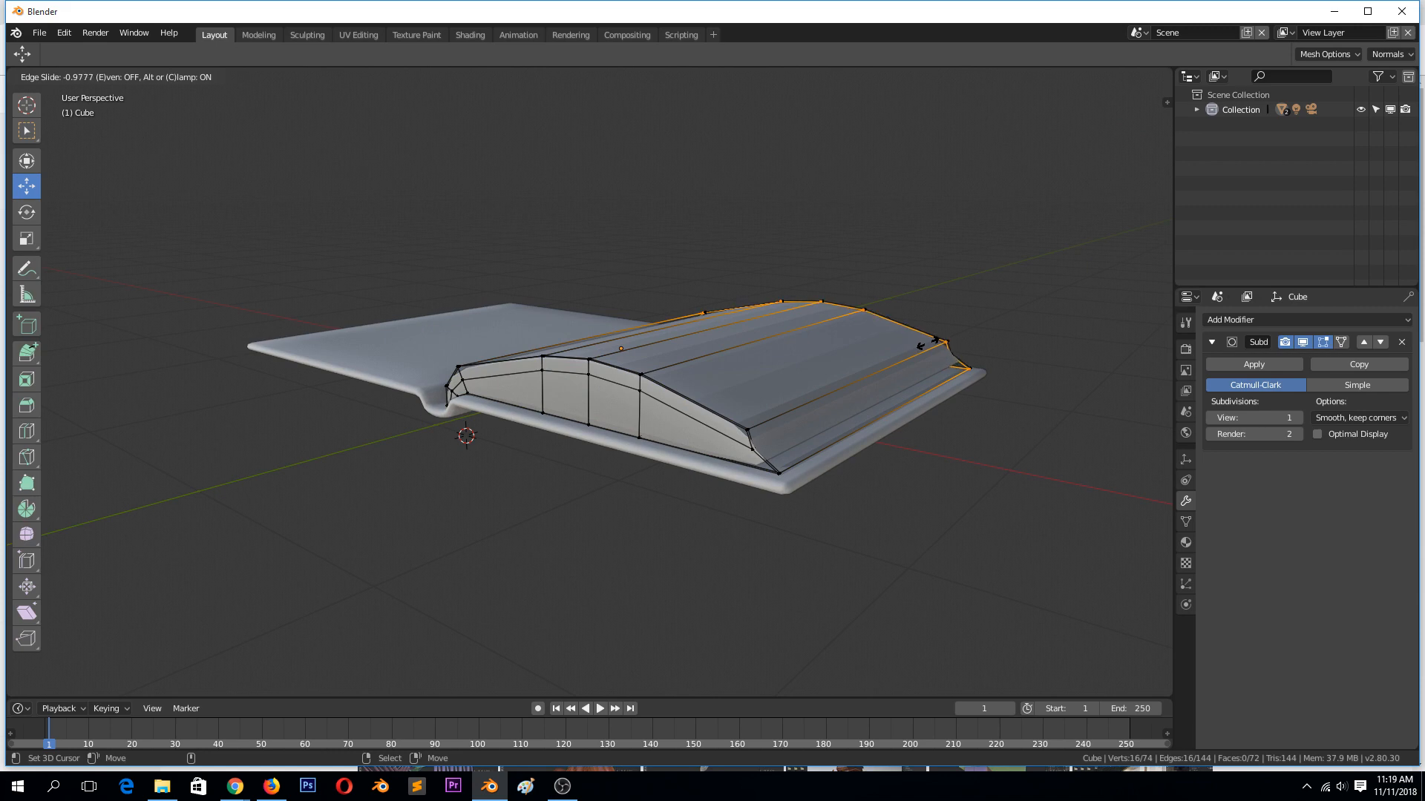
{"action": "left_click", "coordinate": [928, 343]}
Step: Add lengthwise loop cuts just below the block's upper edge (factor -0.892) and just above its bottom edge, and leave Edit Mode
{"action": "middle_click_drag", "start_coordinate": [929, 343], "coordinate": [812, 454]}
{"action": "key", "text": "ctrl+r"}
{"action": "left_click", "coordinate": [818, 457]}
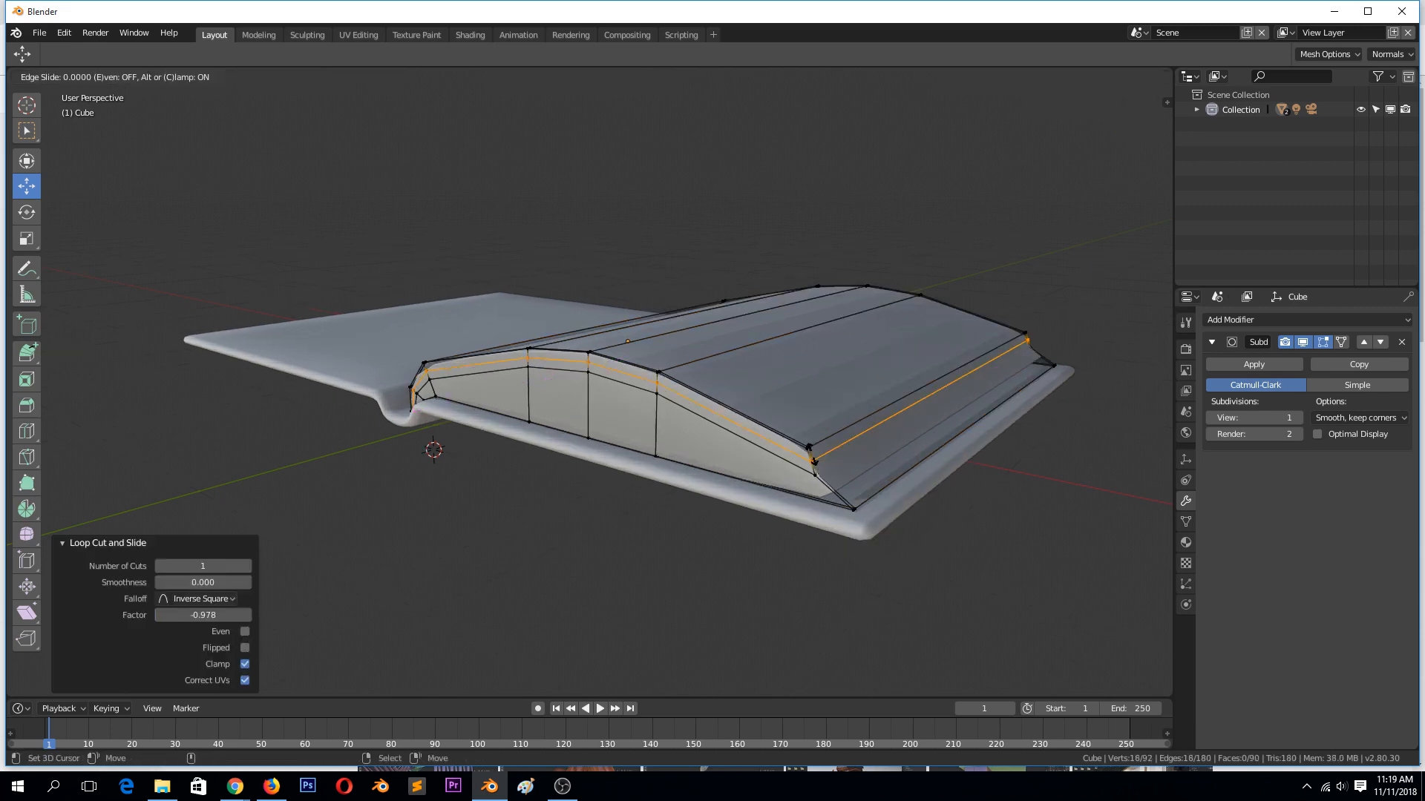
{"action": "left_click", "coordinate": [809, 440]}
{"action": "key", "text": "ctrl+r"}
{"action": "left_click", "coordinate": [834, 485]}
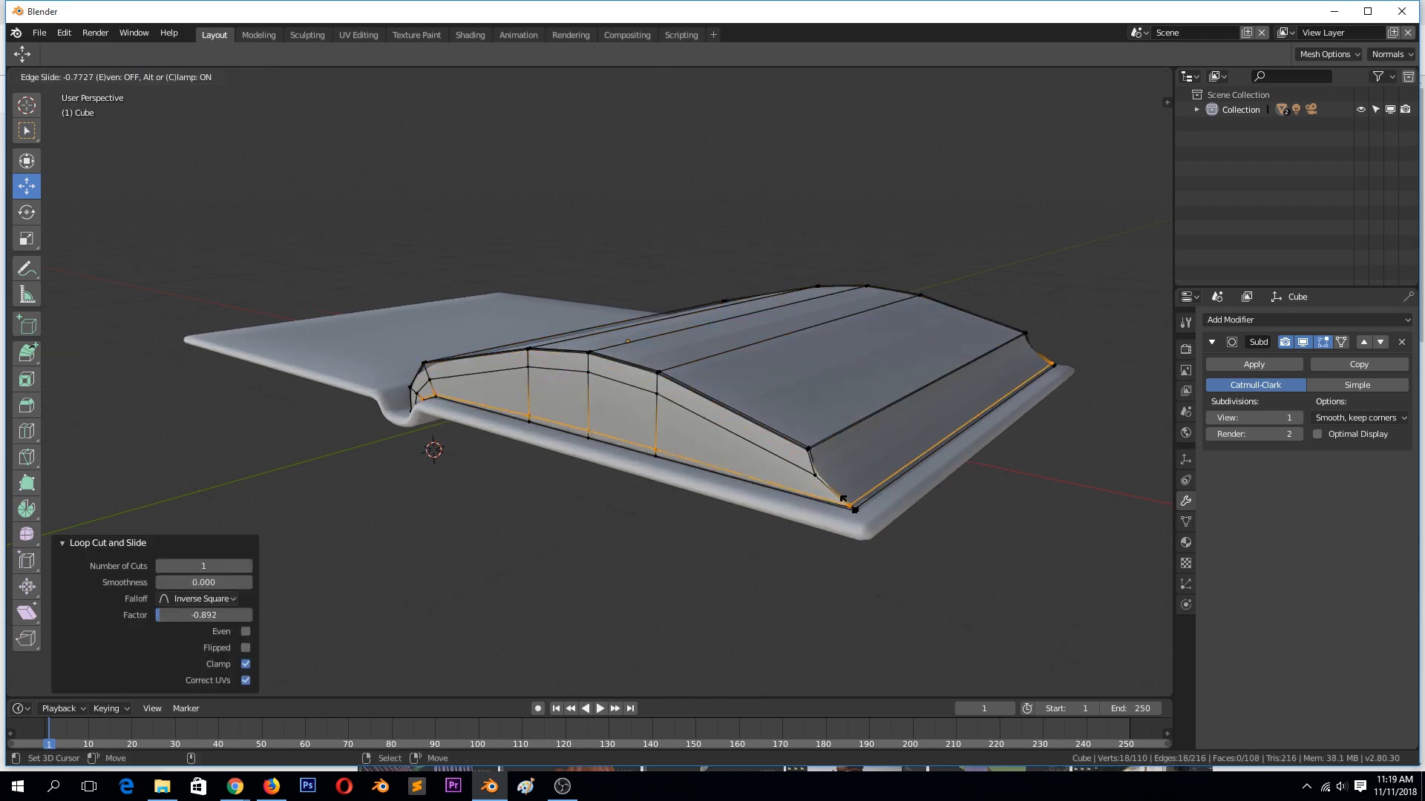
{"action": "left_click", "coordinate": [838, 486]}
{"action": "key", "text": "Tab"}
Step: In front view, make a linked duplicate of the page block in place and mirror it along X
{"action": "middle_click_drag", "start_coordinate": [843, 448], "coordinate": [986, 476]}
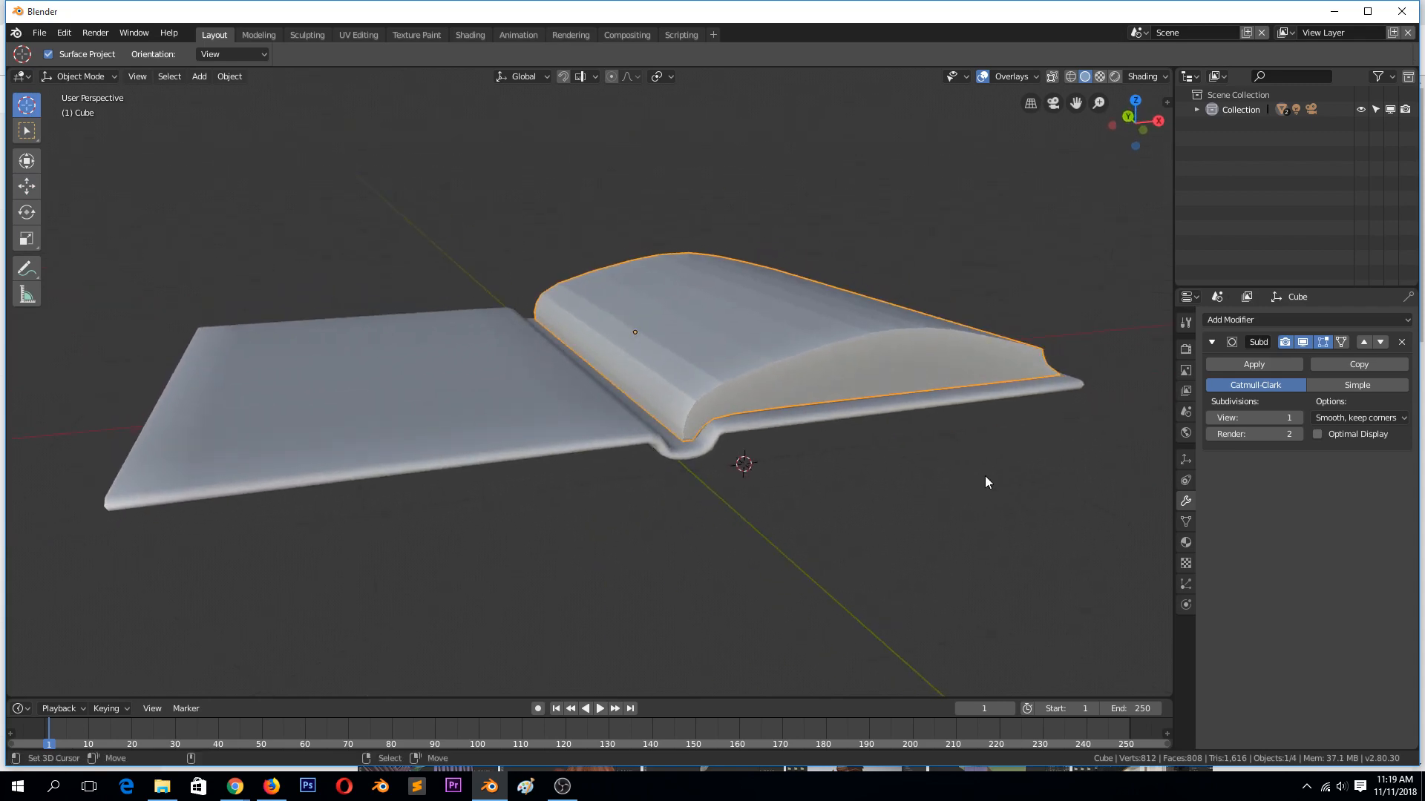
{"action": "middle_click_drag", "start_coordinate": [692, 399], "coordinate": [660, 397]}
{"action": "key", "text": "KP_1"}
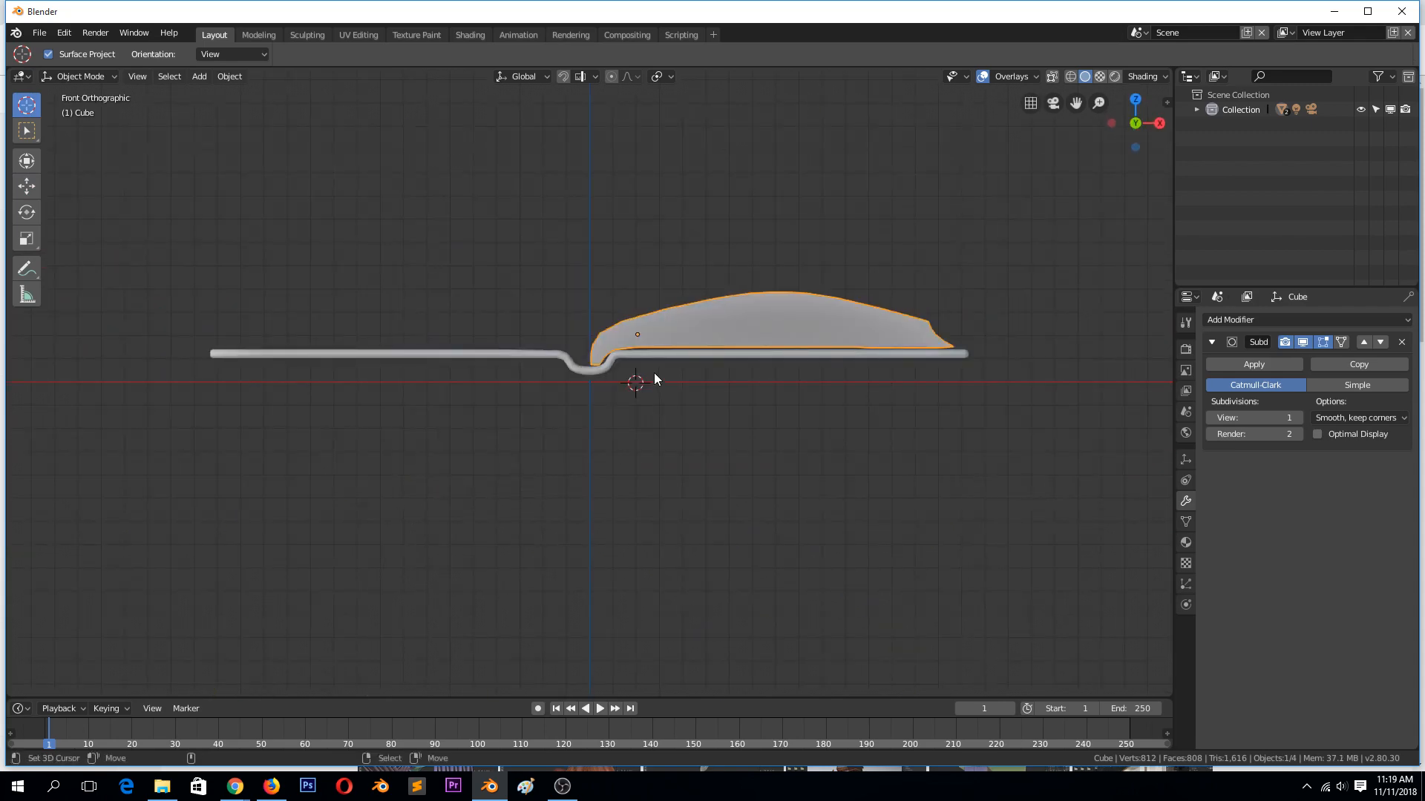
{"action": "key", "text": "alt+d"}
{"action": "key", "text": "Escape"}
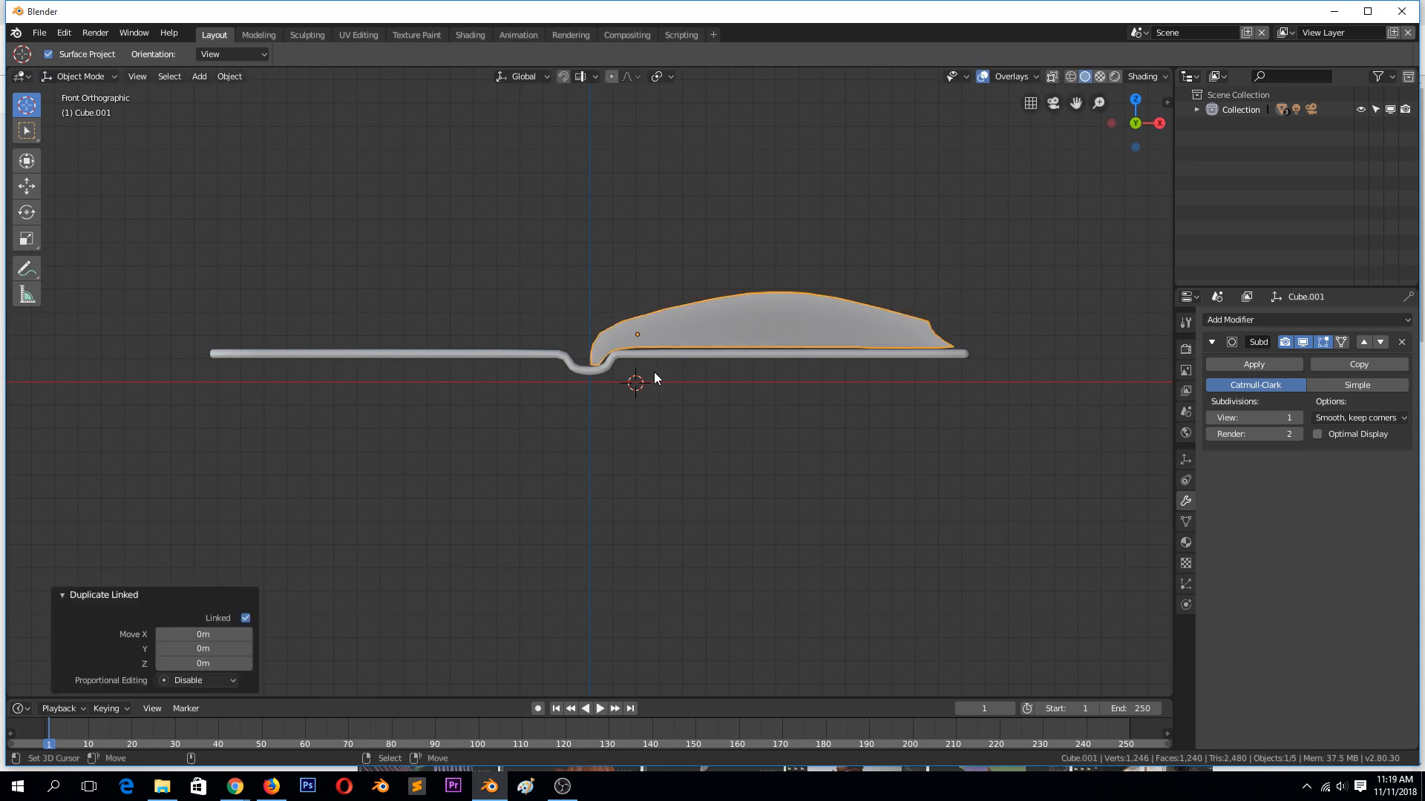
{"action": "key", "text": "ctrl+m"}
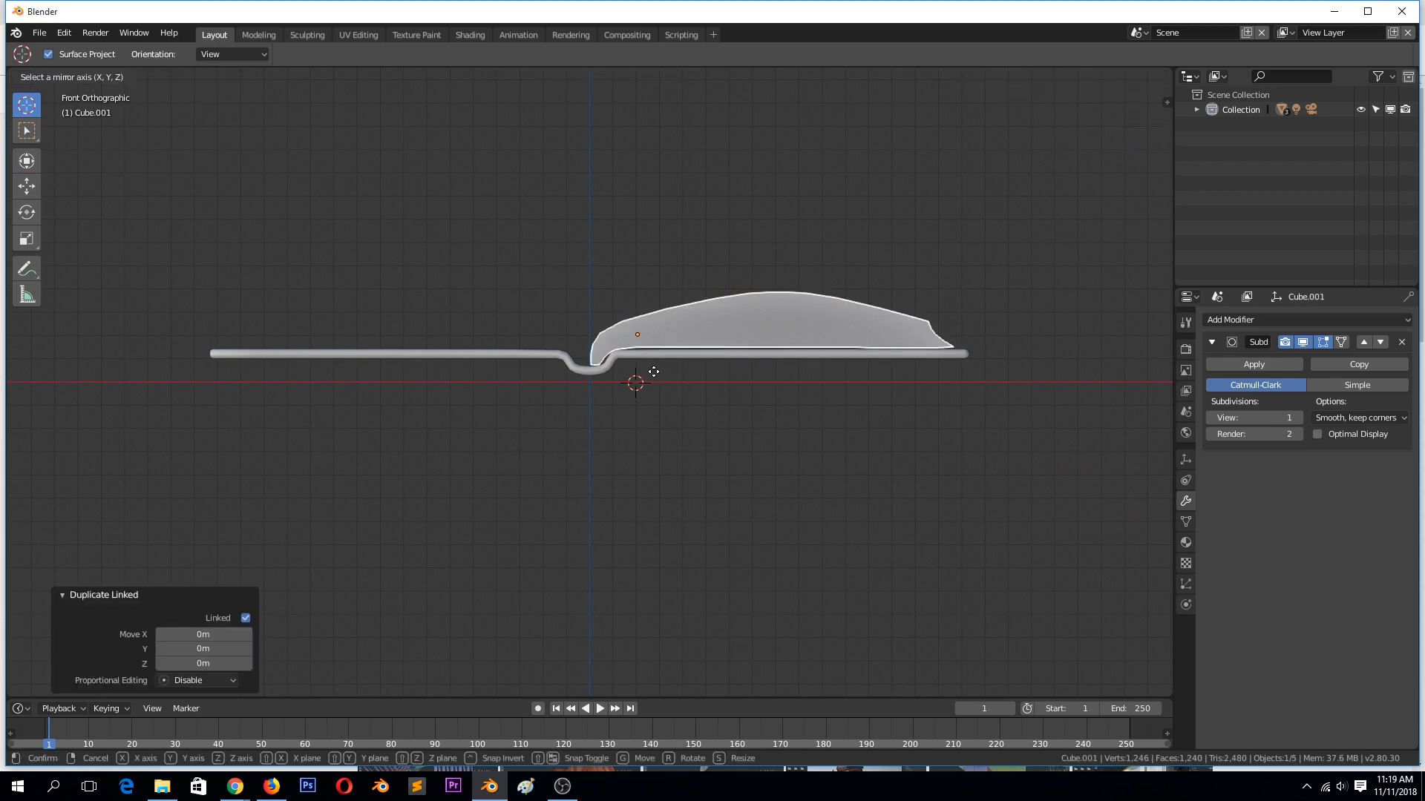
{"action": "key", "text": "x"}
{"action": "key", "text": "Return"}
Step: Move the mirrored page block along X onto the opposite cover board so it meets the original at the spine, and deselect it
{"action": "key", "text": "g"}
{"action": "key", "text": "x"}
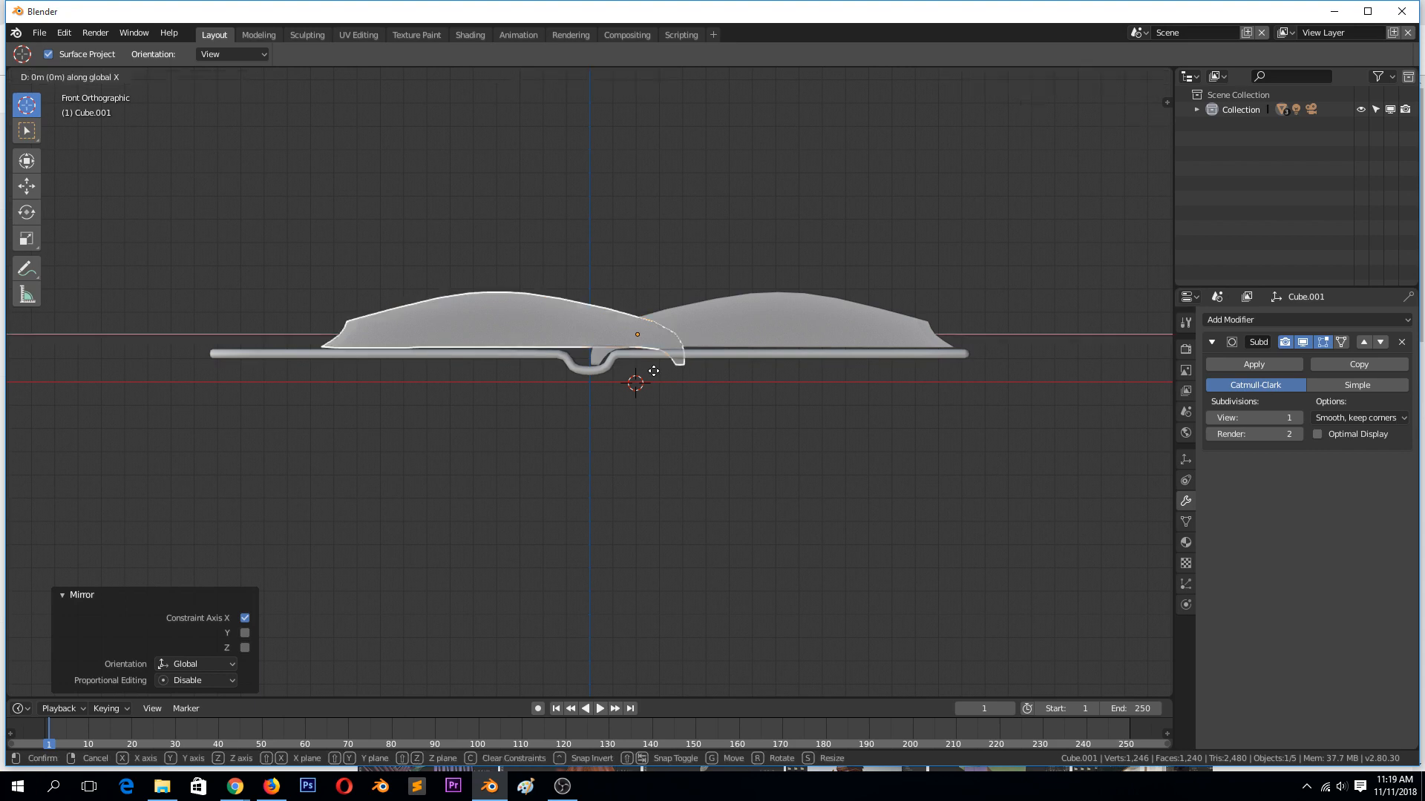
{"action": "left_click", "coordinate": [558, 353]}
{"action": "left_click", "coordinate": [584, 340]}
{"action": "middle_click_drag", "start_coordinate": [584, 340], "coordinate": [528, 377]}
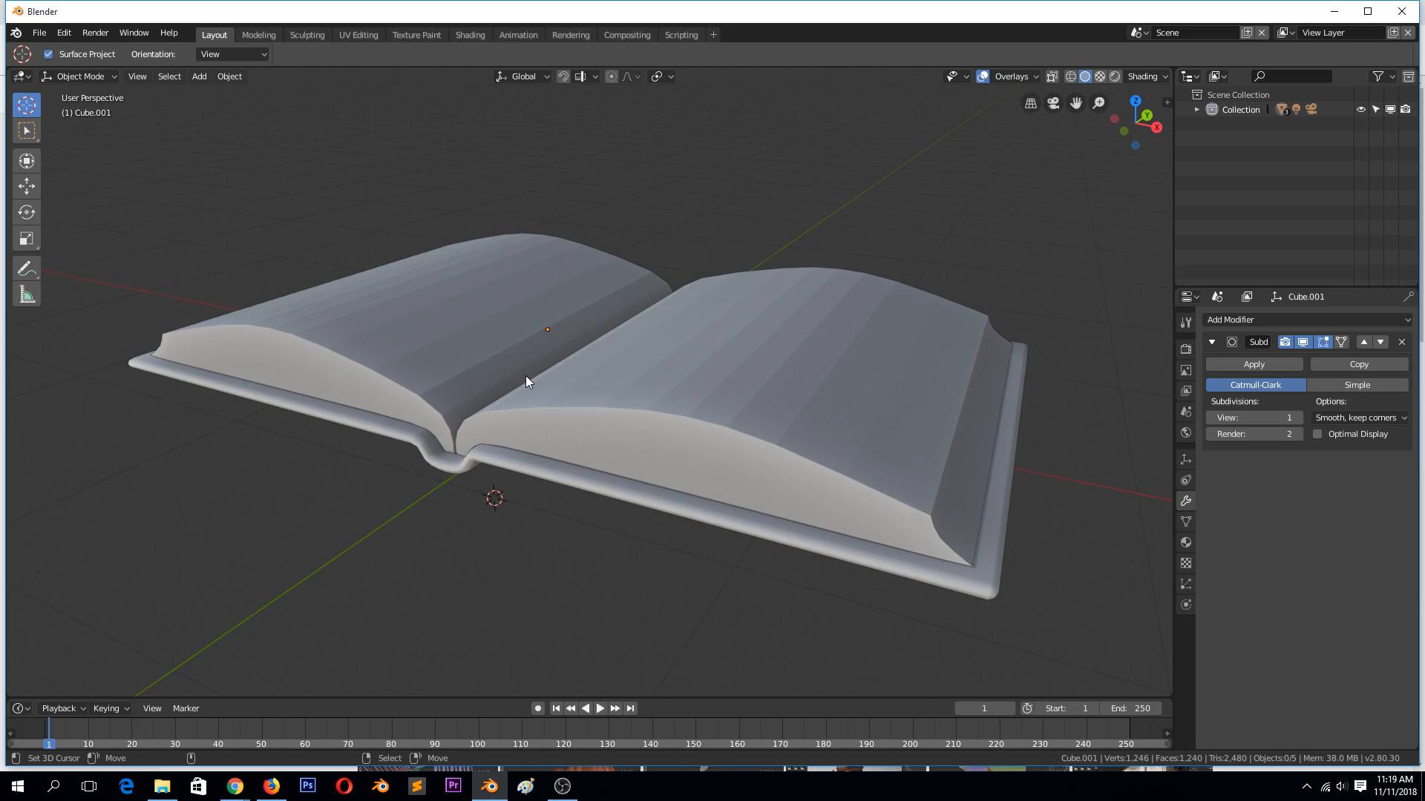
Step: Delete the page block on the left board and make a linked duplicate of the remaining page block in place
{"action": "left_click", "coordinate": [448, 339]}
{"action": "key", "text": "Delete"}
{"action": "left_click", "coordinate": [728, 410]}
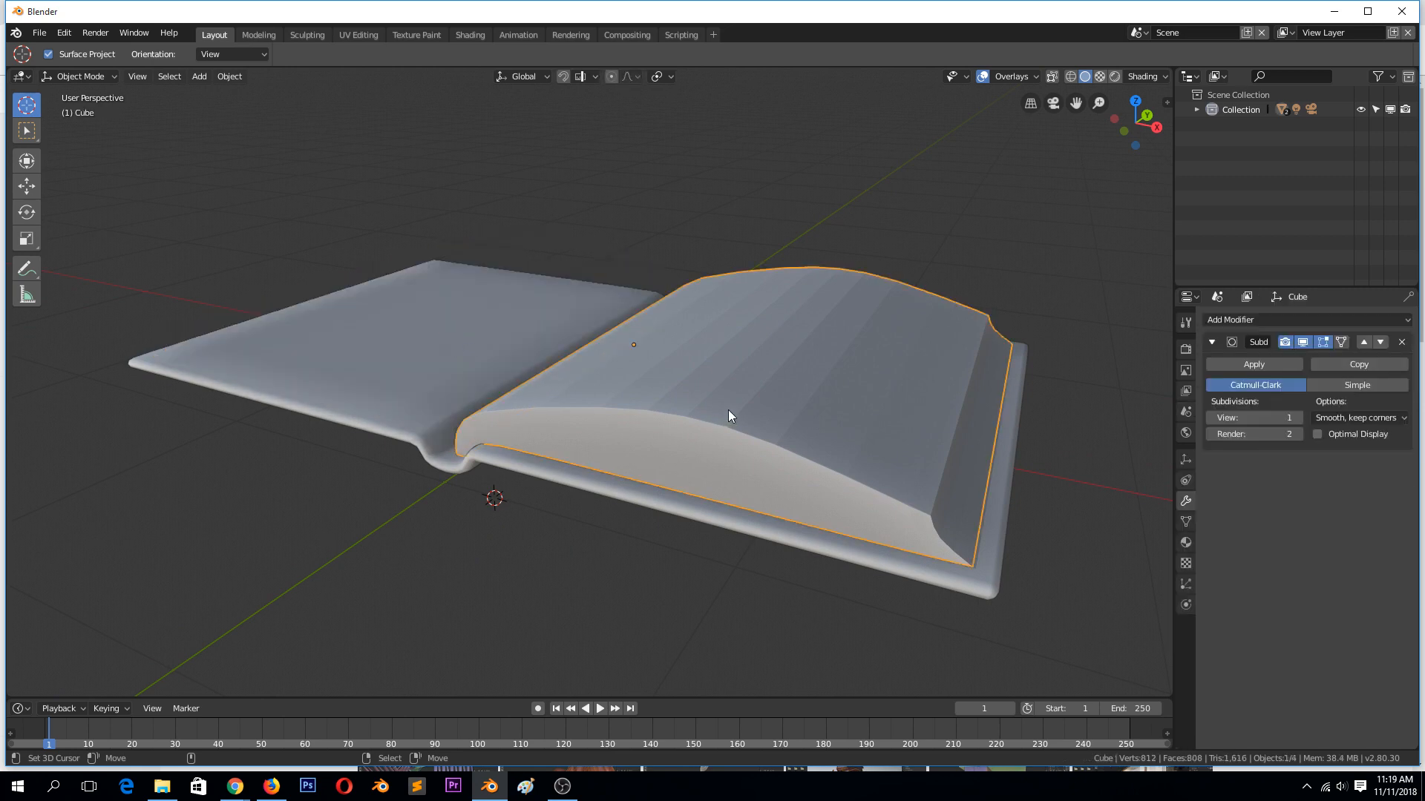
{"action": "key", "text": "shift+d"}
{"action": "right_click", "coordinate": [774, 419]}
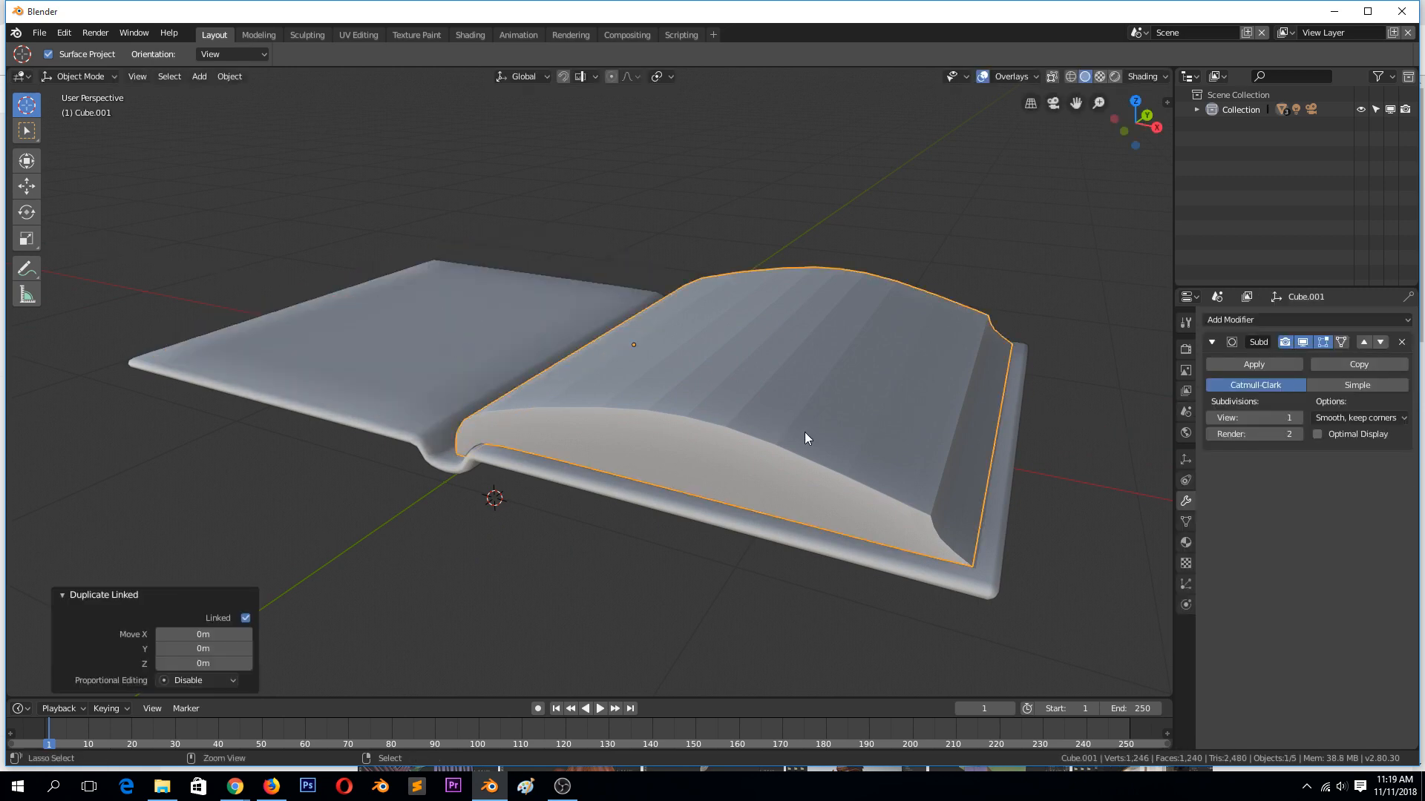
{"action": "key", "text": "ctrl+m"}
{"action": "key", "text": "y"}
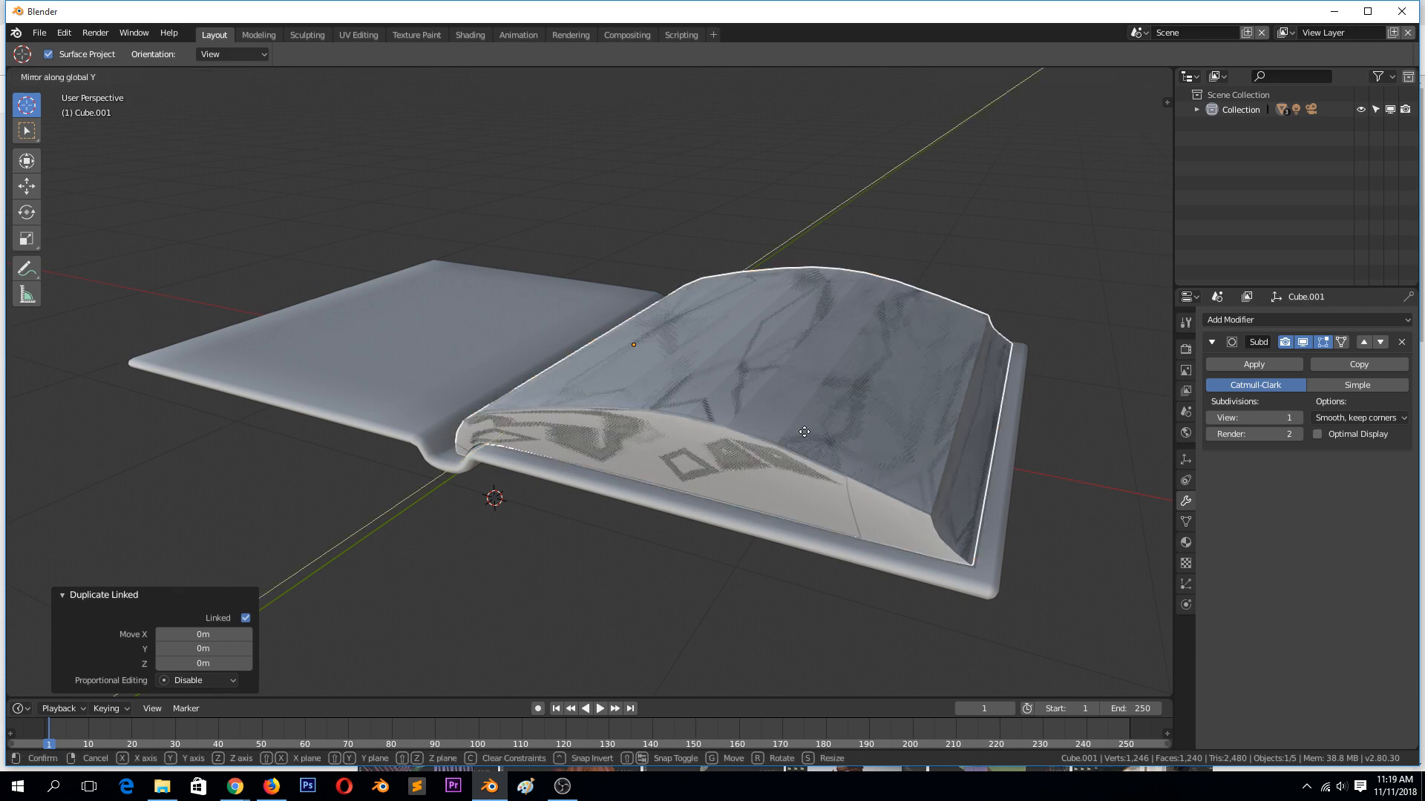
{"action": "right_click", "coordinate": [804, 432]}
Step: Mirror the duplicated page block along the global X axis
{"action": "key", "text": "ctrl+m"}
{"action": "key", "text": "x"}
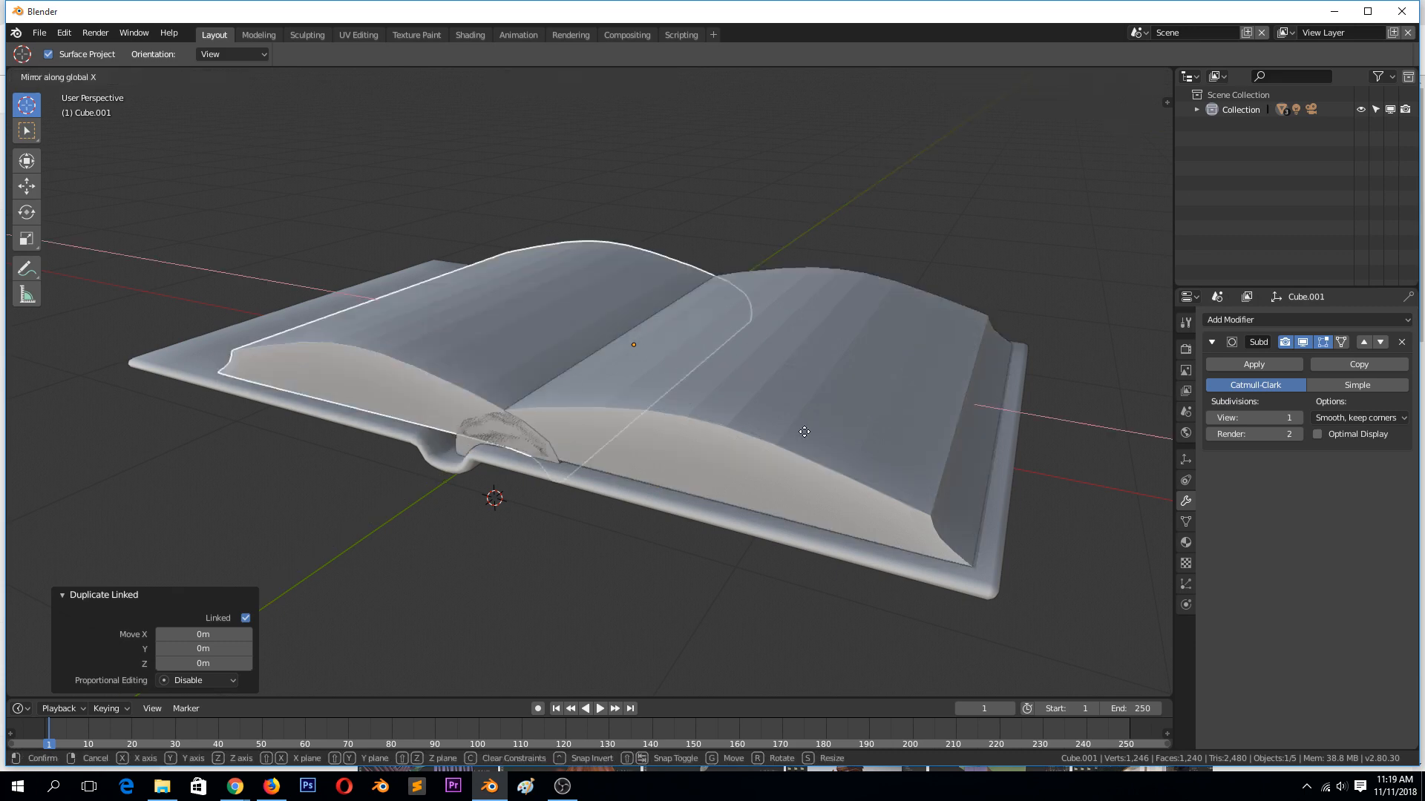
{"action": "left_click", "coordinate": [804, 432]}
Step: In front view, move the mirrored page block about -0.412 m along X so it meets the original at the spine, and deselect it
{"action": "key", "text": "KP_1"}
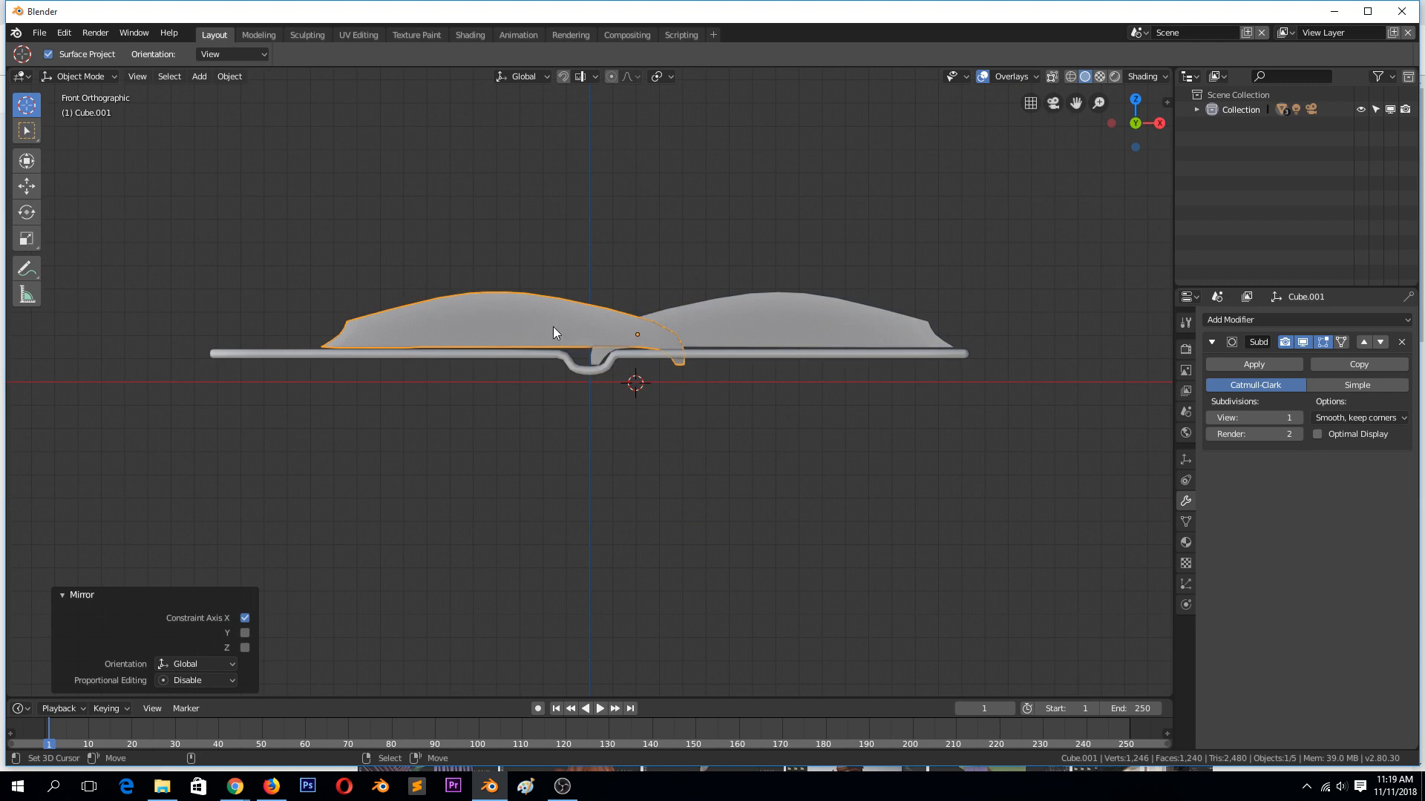
{"action": "key", "text": "g"}
{"action": "key", "text": "x"}
{"action": "left_click", "coordinate": [515, 311]}
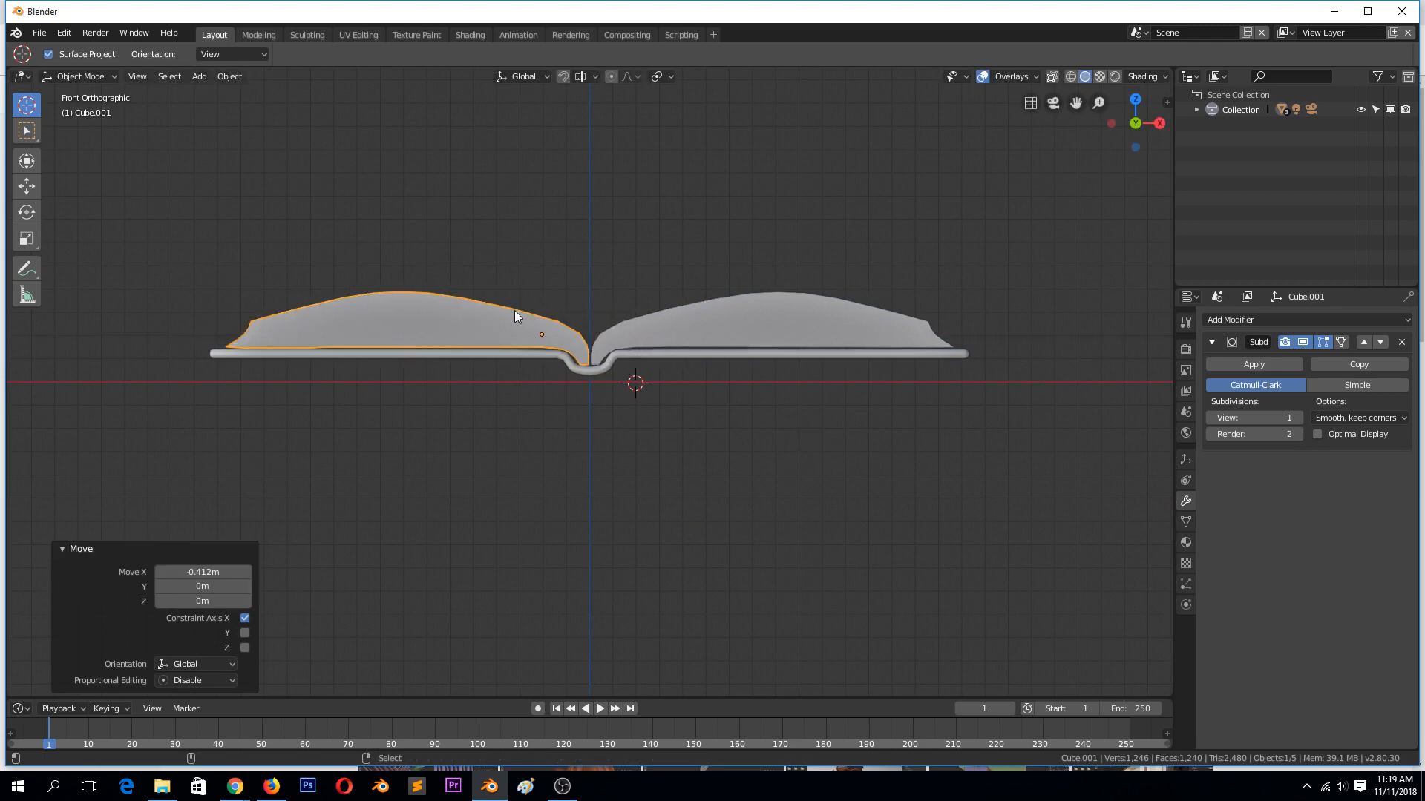
{"action": "key", "text": "alt+a"}
{"action": "middle_click_drag", "start_coordinate": [514, 310], "coordinate": [666, 322]}
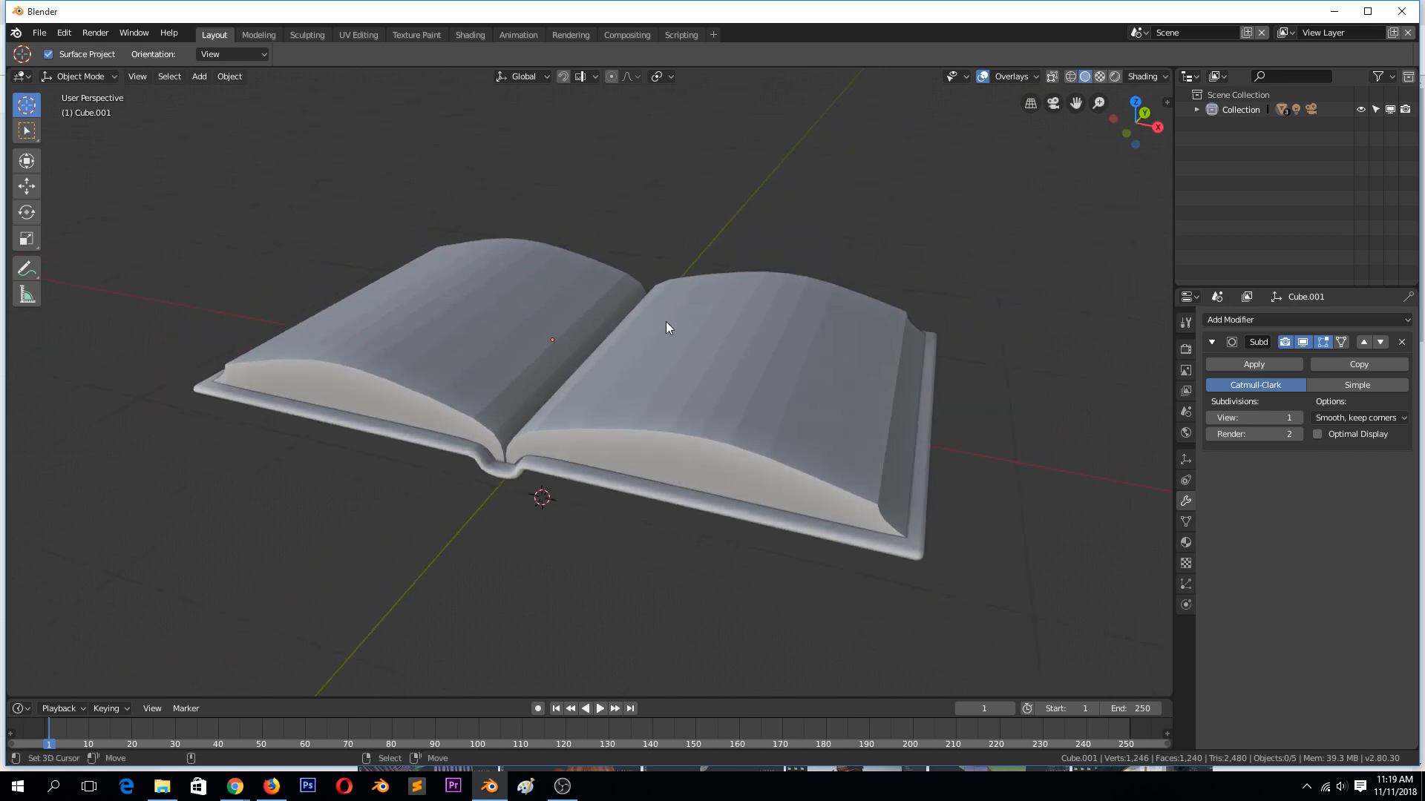
Step: Enter Edit Mode on the right page block, switch to face selection and clear the selection
{"action": "left_click", "coordinate": [717, 404]}
{"action": "key", "text": "Tab"}
{"action": "middle_click_drag", "start_coordinate": [646, 403], "coordinate": [724, 408]}
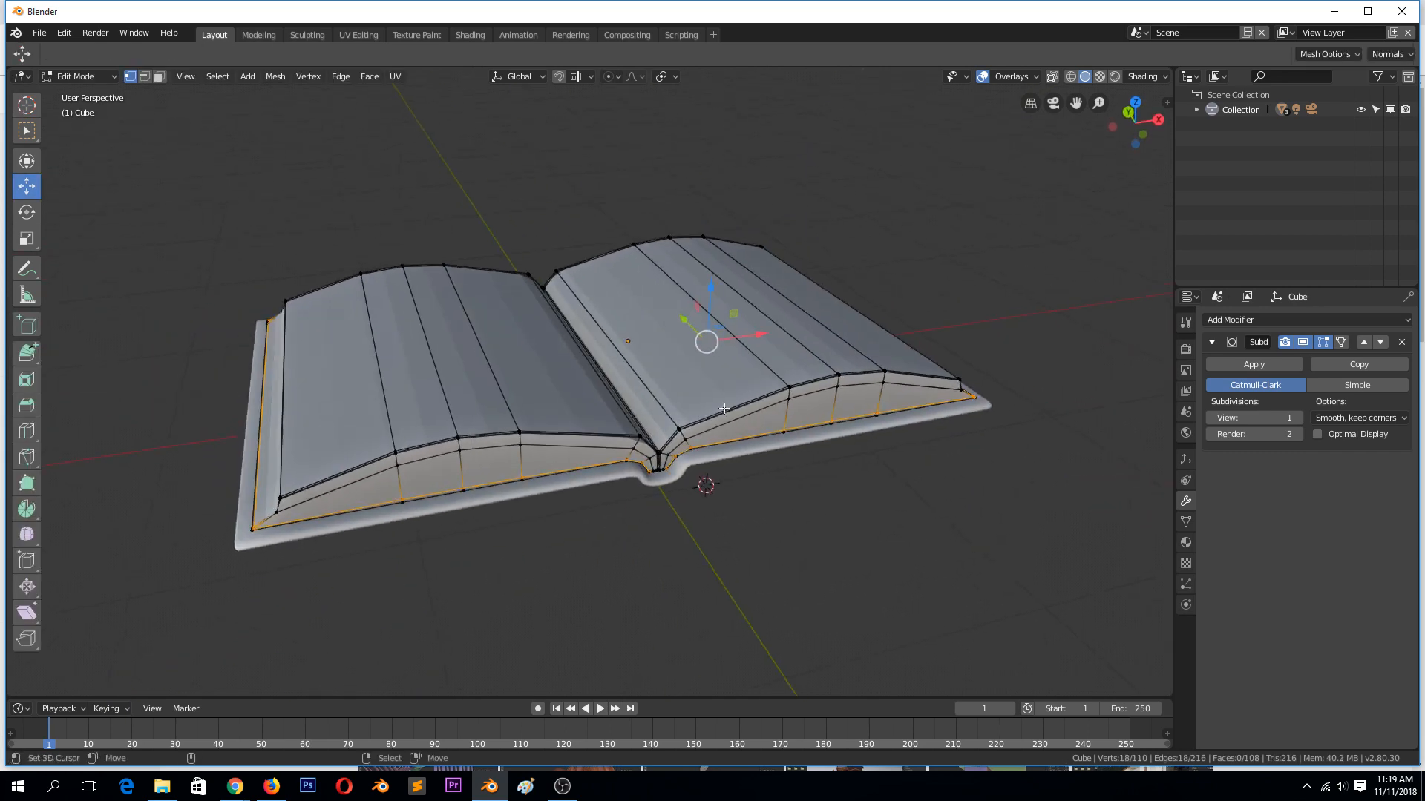
{"action": "middle_click_drag", "start_coordinate": [580, 380], "coordinate": [497, 409]}
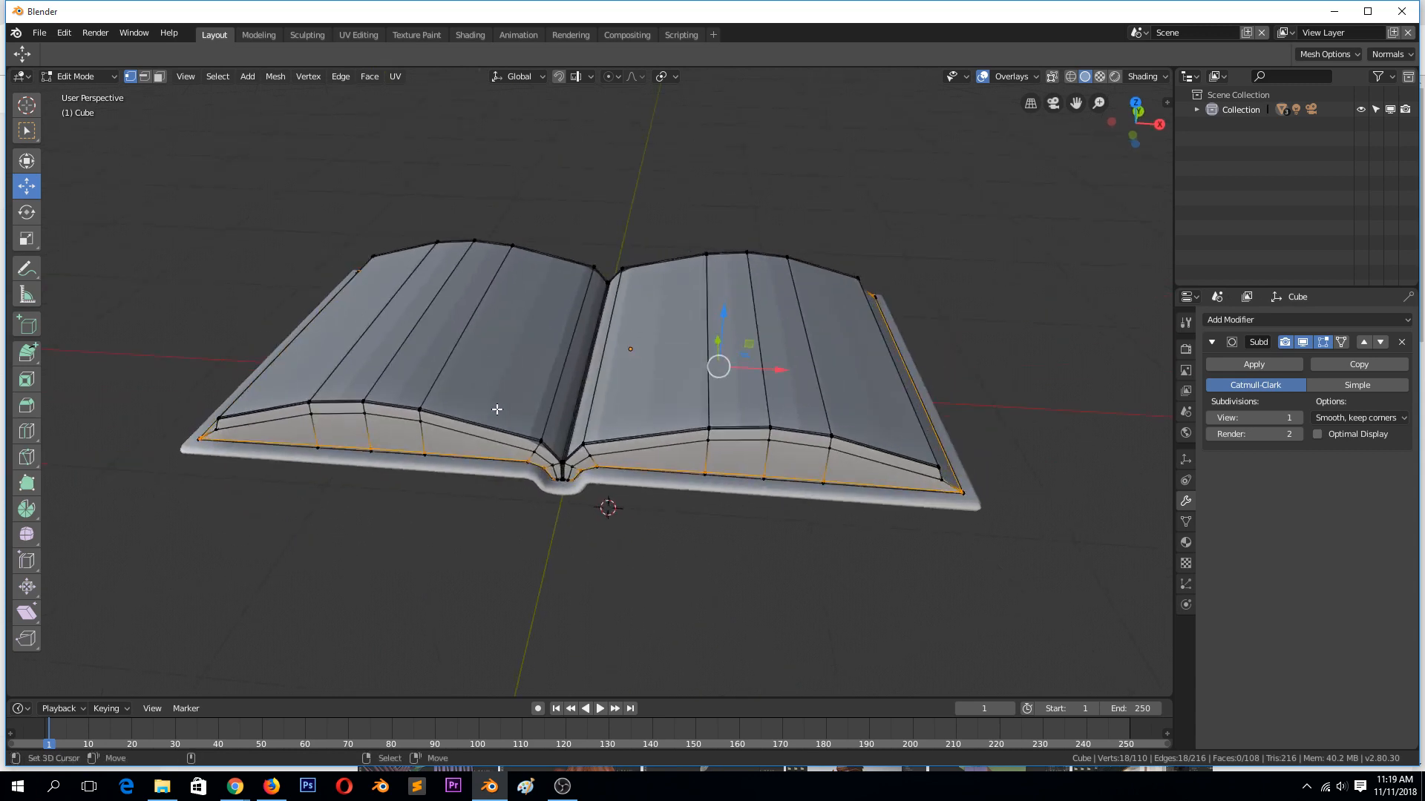
{"action": "key", "text": "3"}
{"action": "key", "text": "alt+a"}
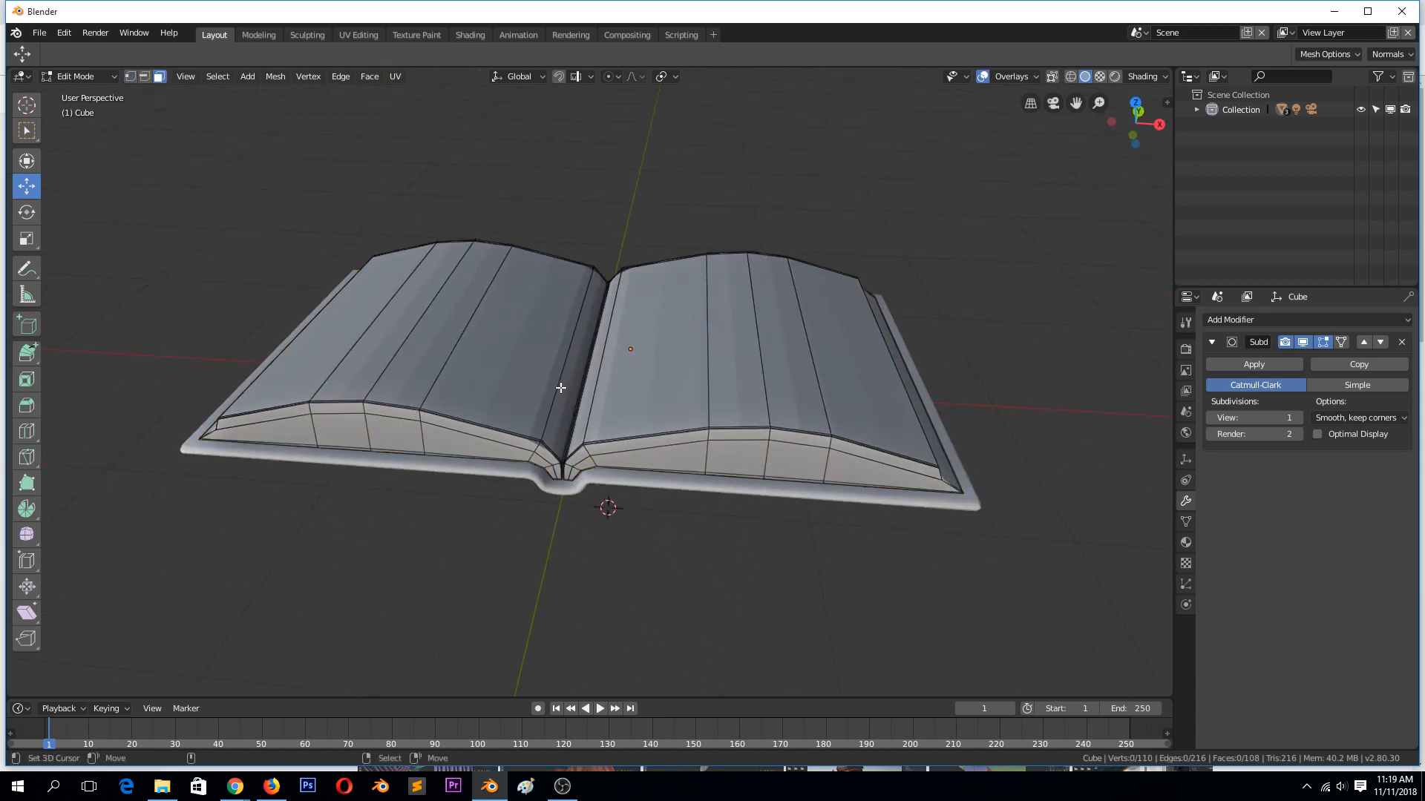
Step: In the left page block's mesh, select the upper faces from the spine to the outer edge, and leave Edit Mode
{"action": "key", "text": "Tab"}
{"action": "left_click", "coordinate": [555, 394]}
{"action": "key", "text": "Tab"}
{"action": "left_click", "coordinate": [563, 393]}
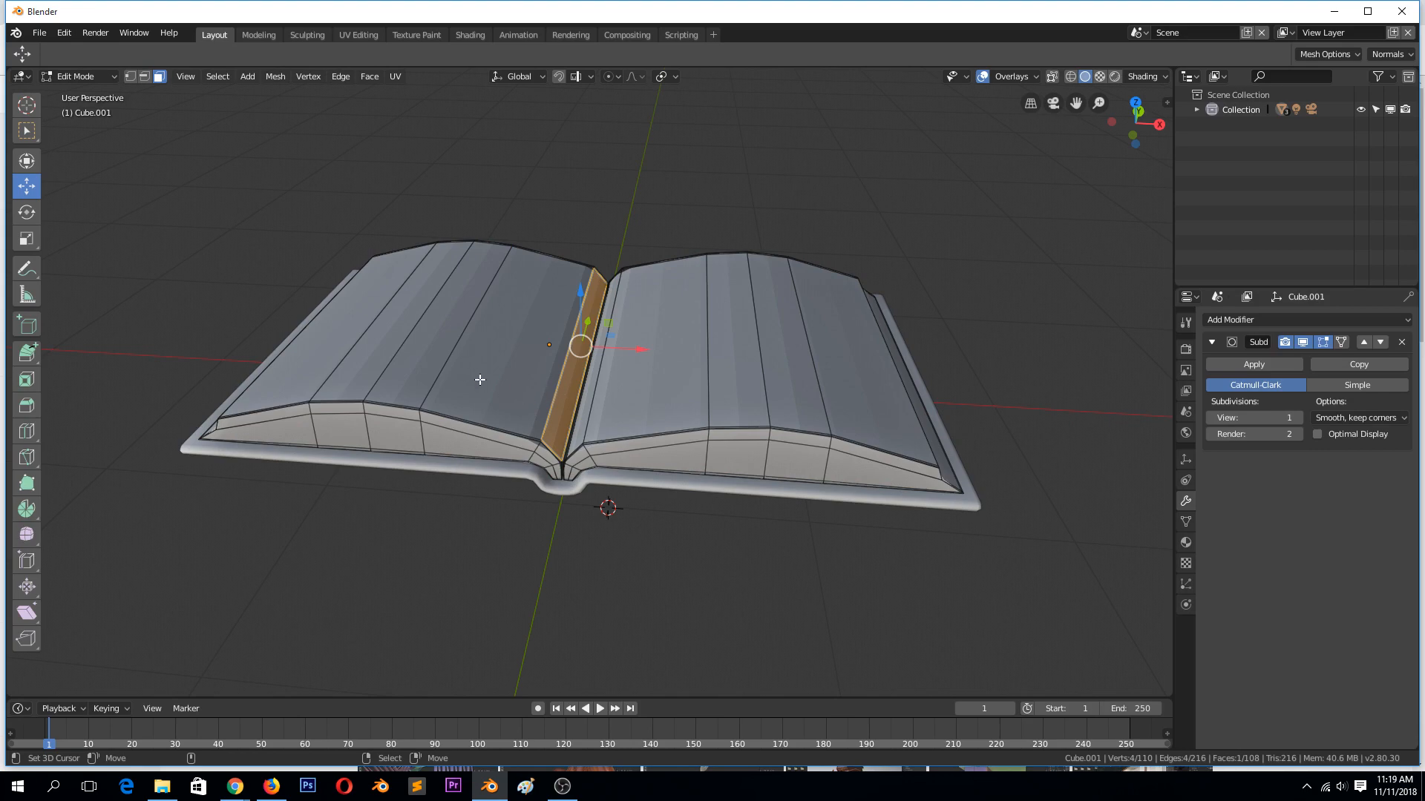
{"action": "middle_click_drag", "start_coordinate": [479, 379], "coordinate": [420, 407]}
{"action": "left_click", "coordinate": [414, 410], "text": "ctrl"}
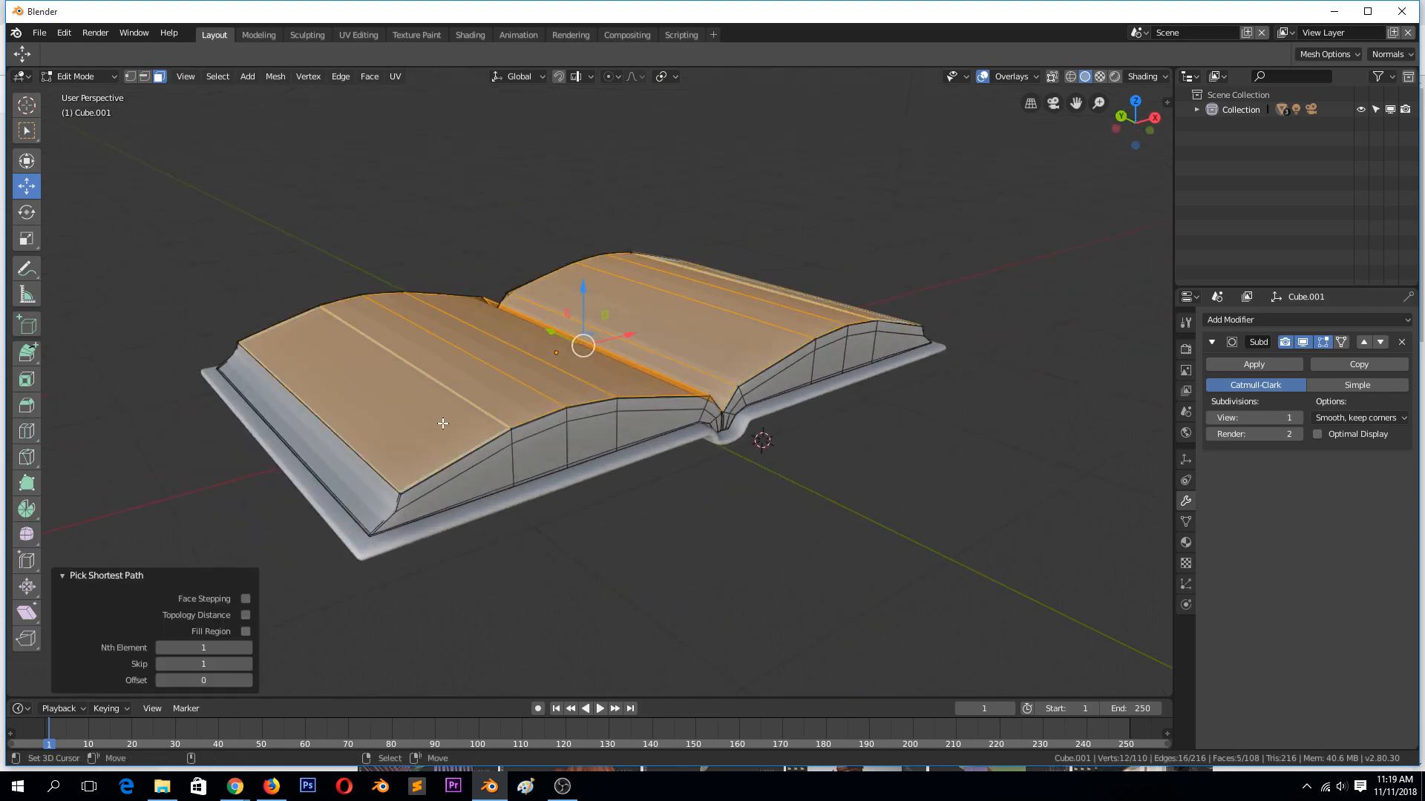
{"action": "key", "text": "KP_1"}
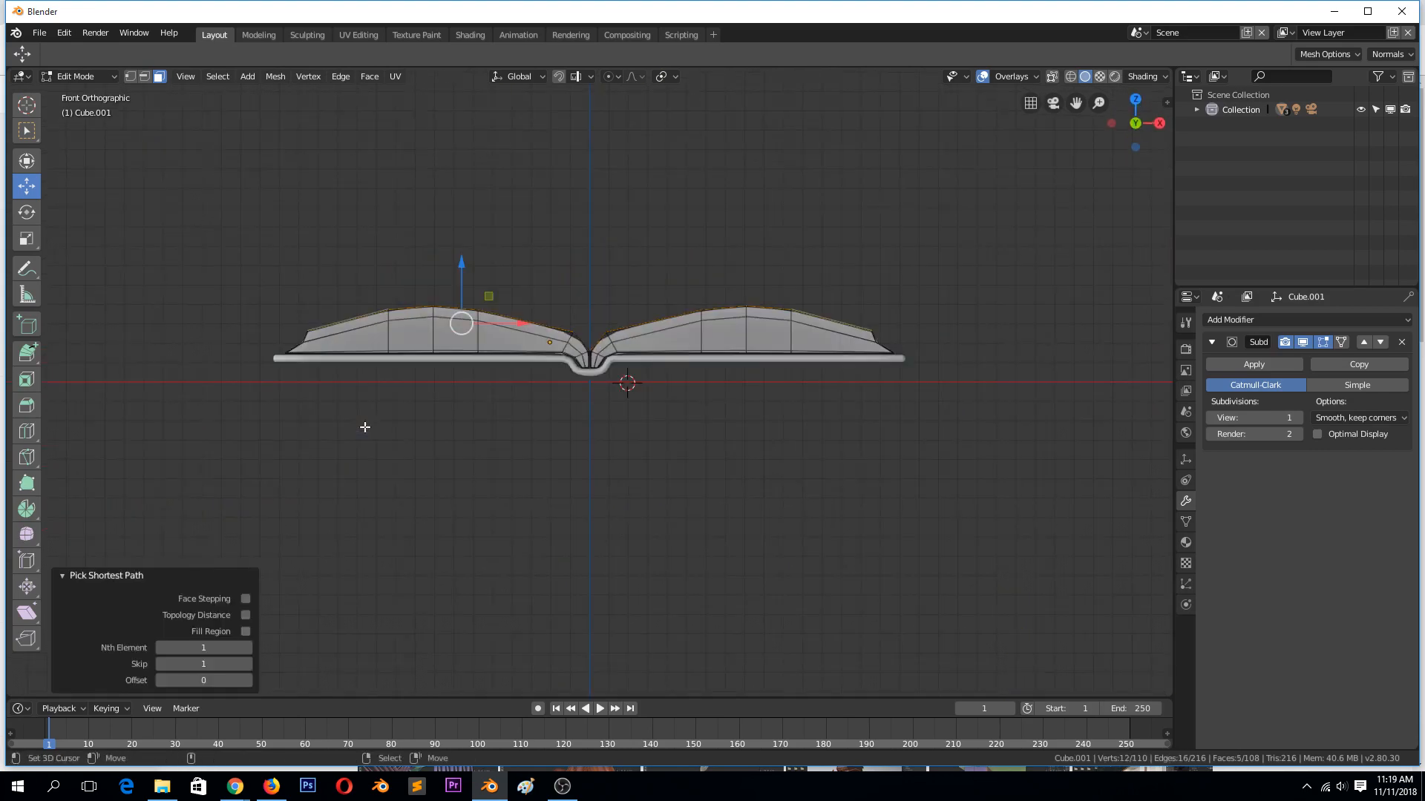
{"action": "middle_click_drag", "start_coordinate": [365, 427], "coordinate": [337, 591]}
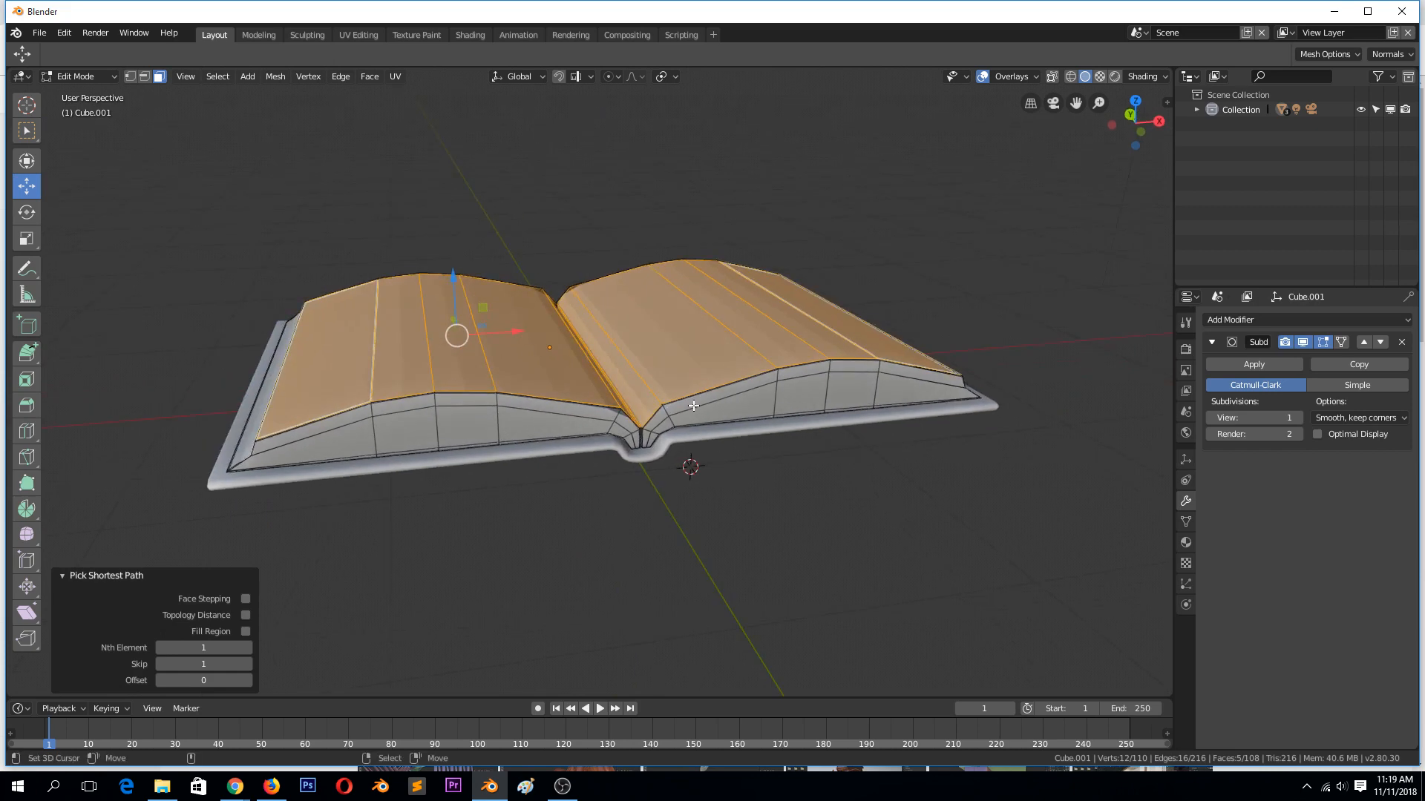
{"action": "key", "text": "Tab"}
Step: Select the hardcover, unwrap all its faces in Edit Mode with the standard Unwrap, and return to Object Mode
{"action": "middle_click_drag", "start_coordinate": [693, 405], "coordinate": [594, 384]}
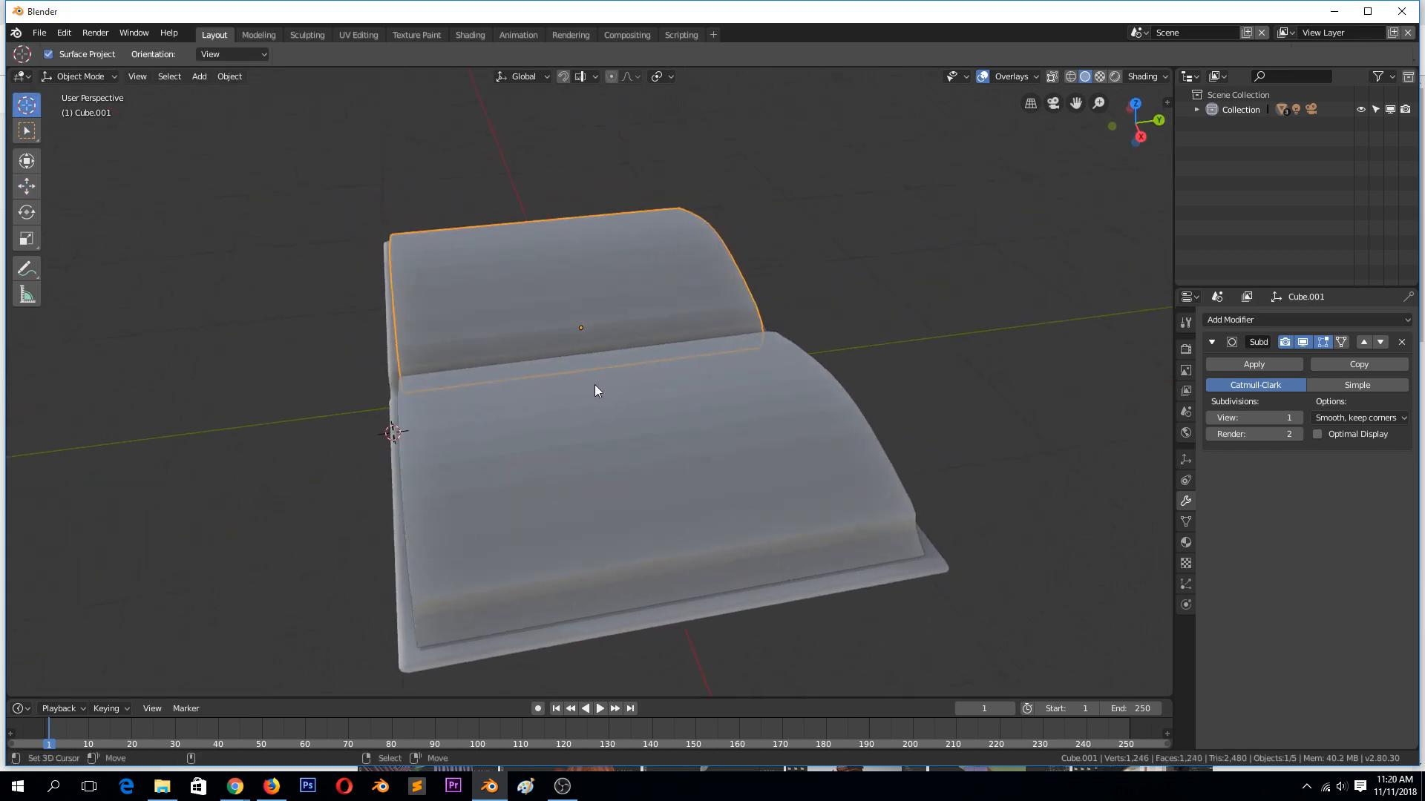
{"action": "middle_click_drag", "start_coordinate": [704, 339], "coordinate": [742, 310]}
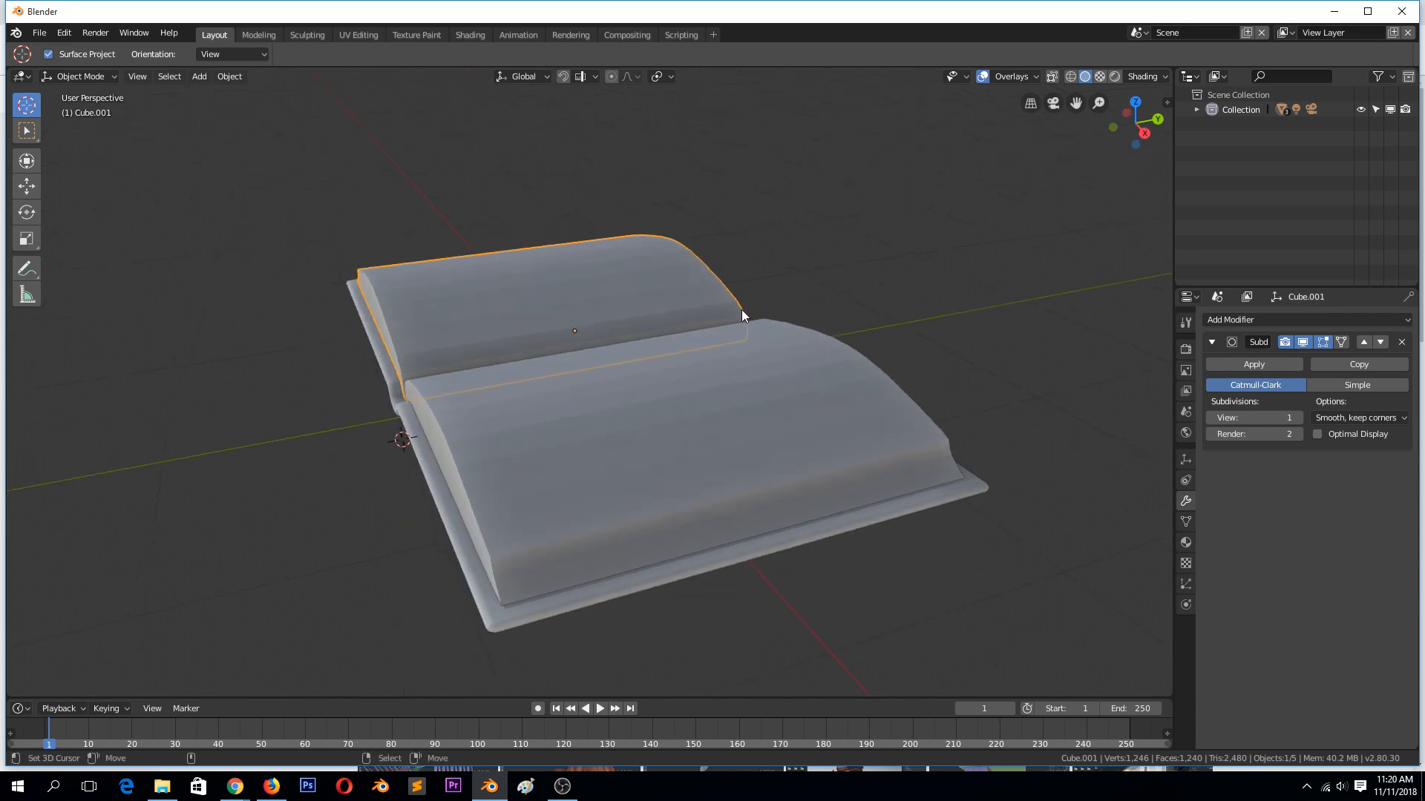
{"action": "middle_click_drag", "start_coordinate": [607, 391], "coordinate": [635, 338]}
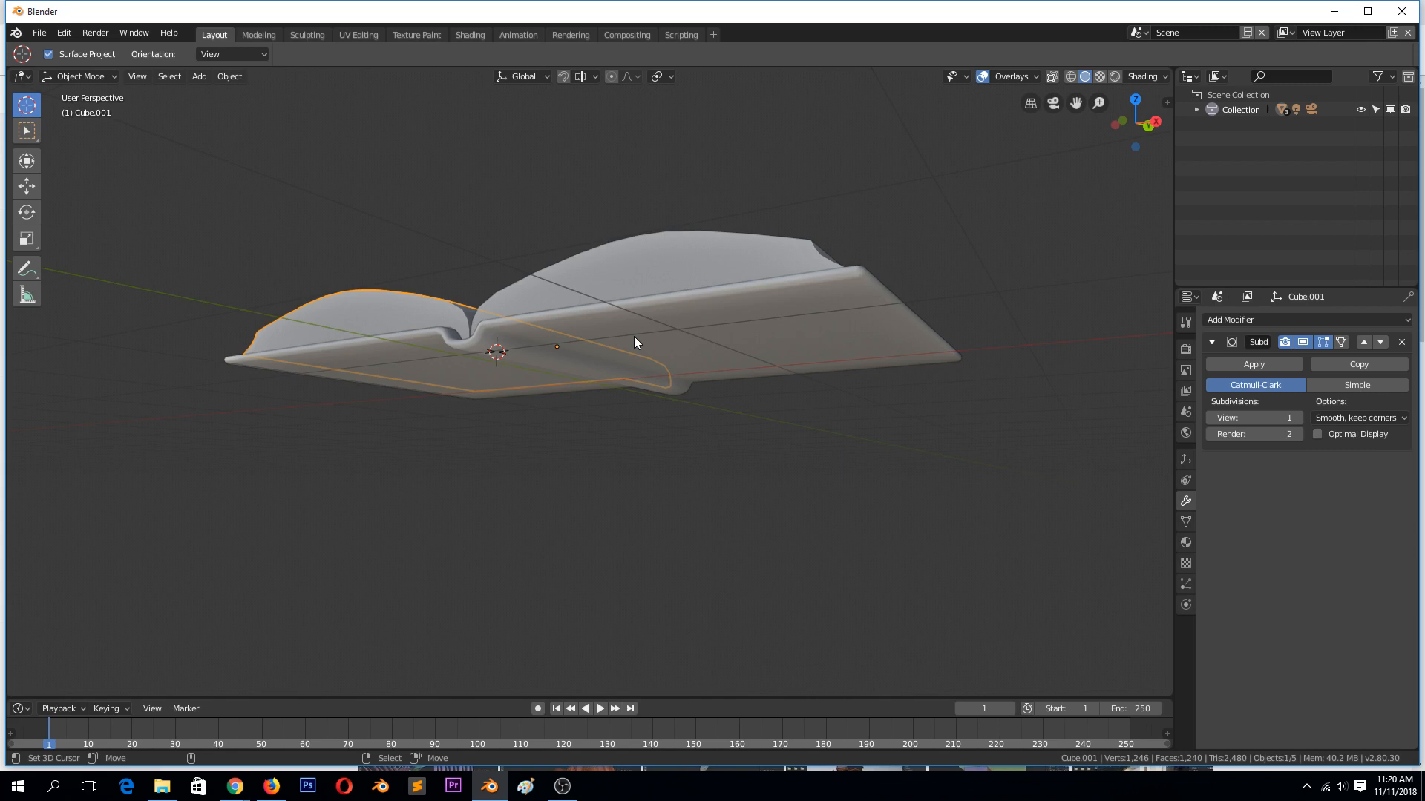
{"action": "left_click", "coordinate": [634, 338]}
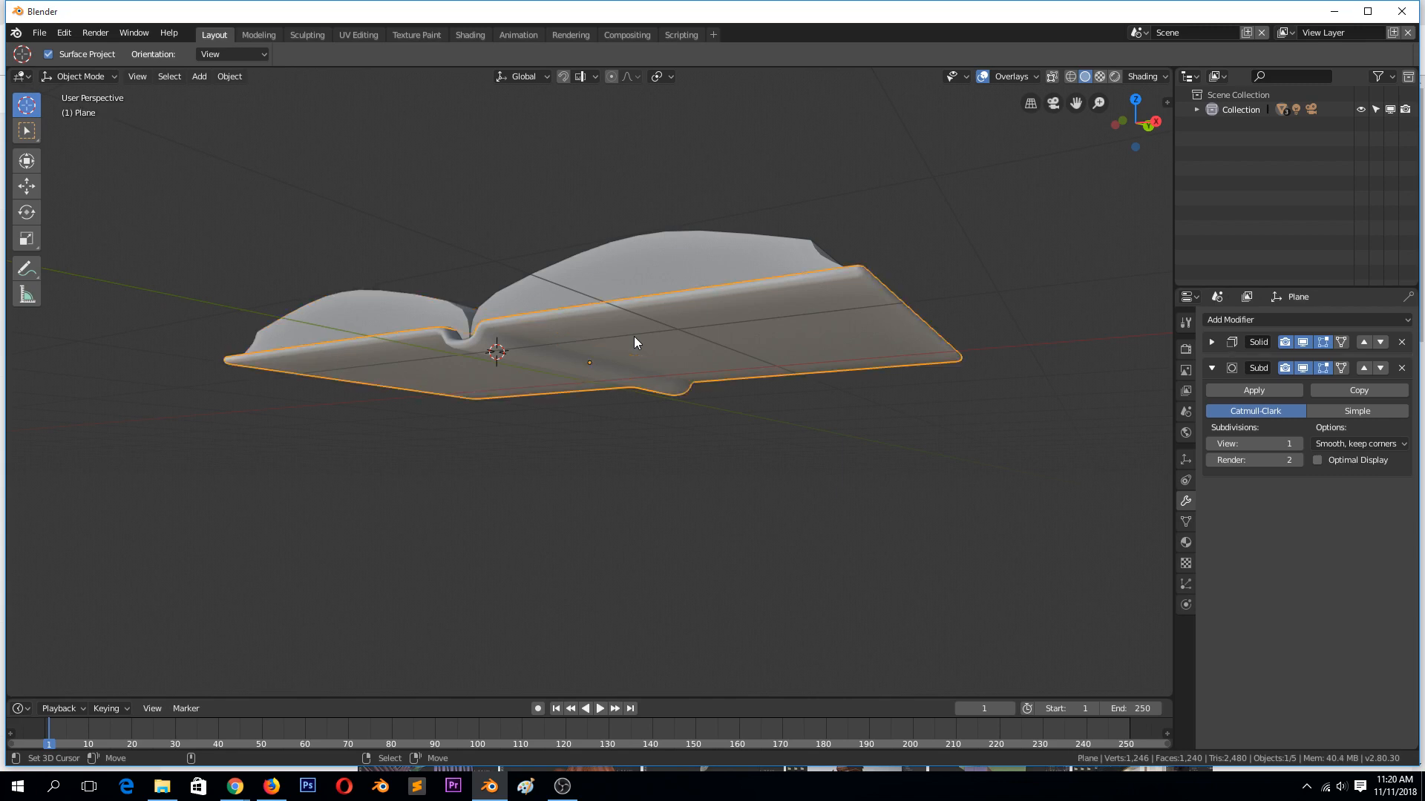
{"action": "key", "text": "Tab"}
{"action": "key", "text": "a"}
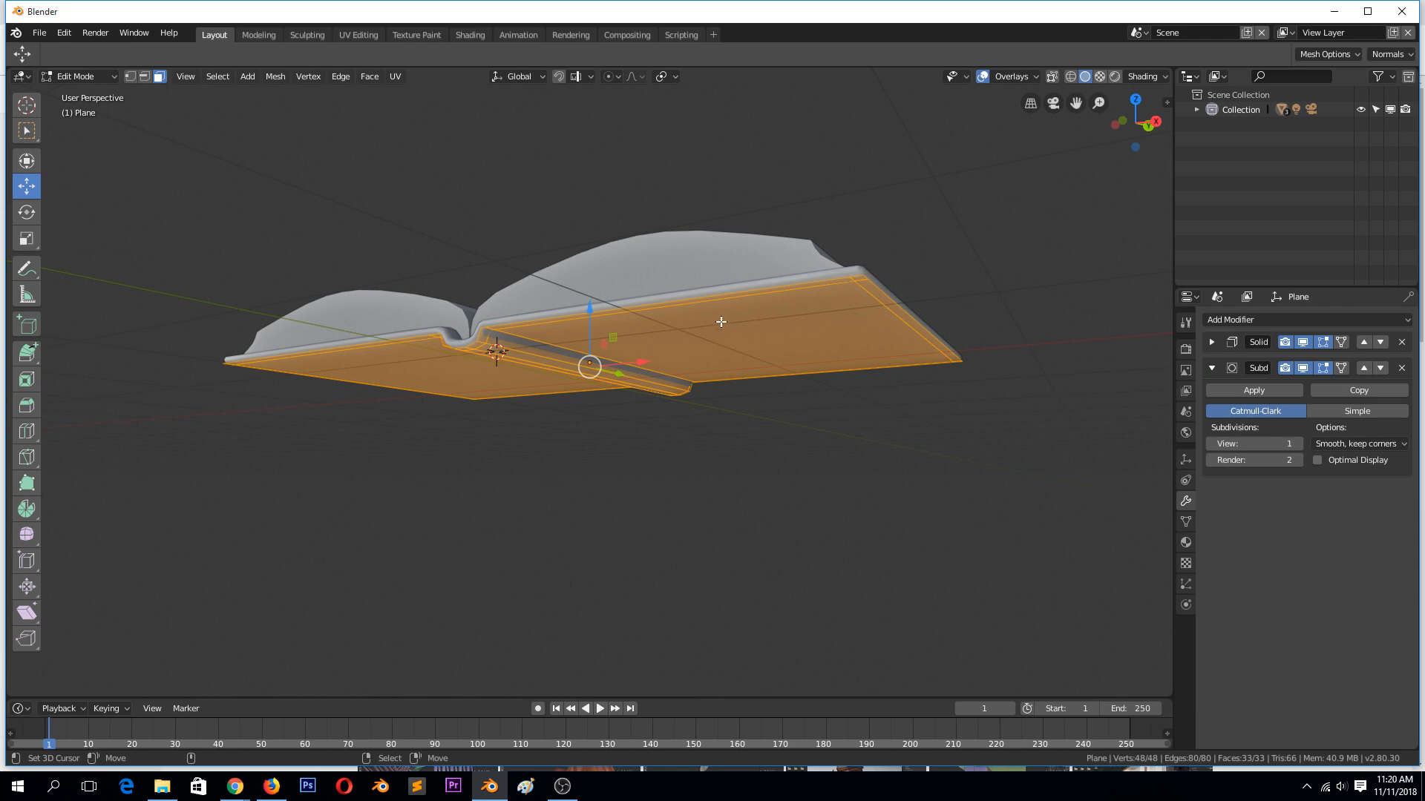
{"action": "key", "text": "u"}
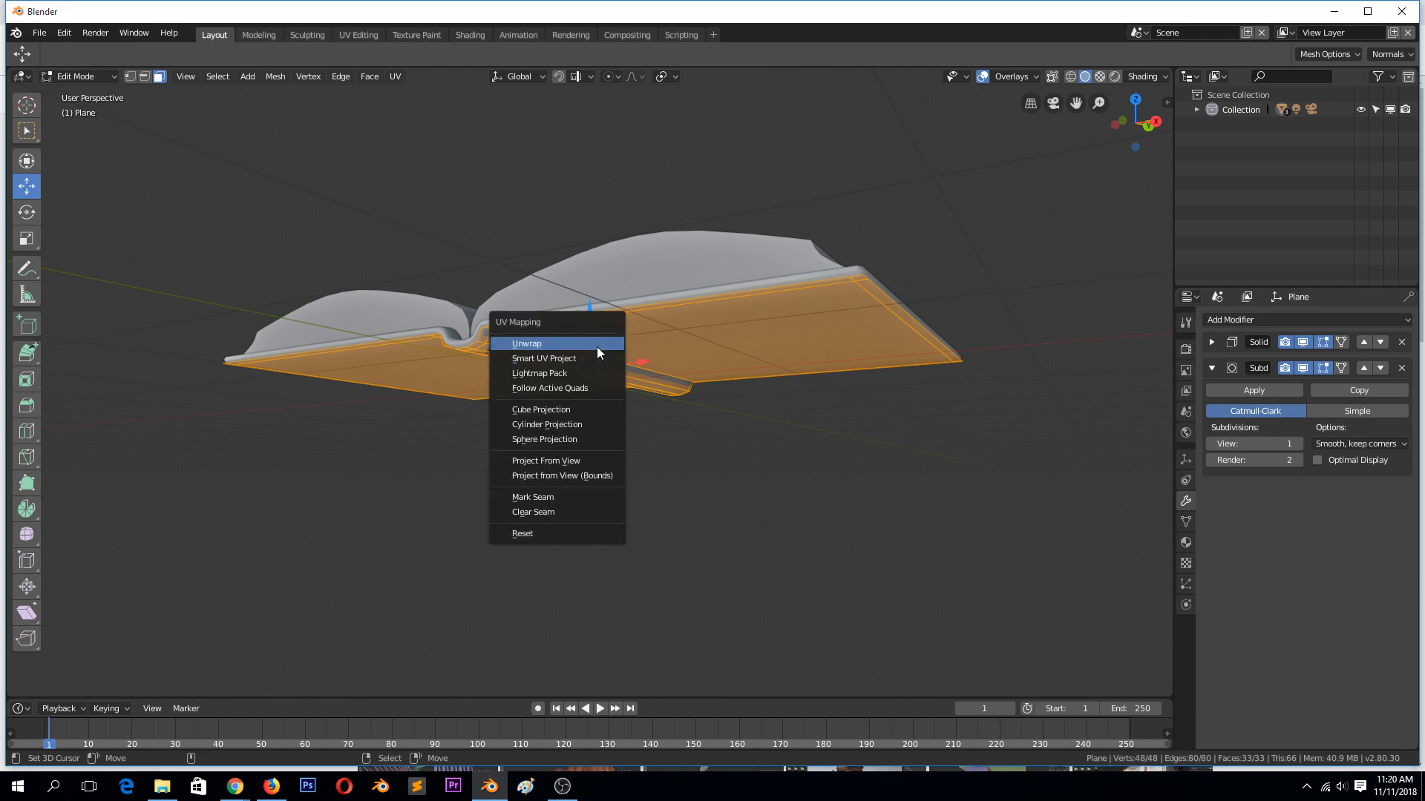
{"action": "left_click", "coordinate": [598, 343]}
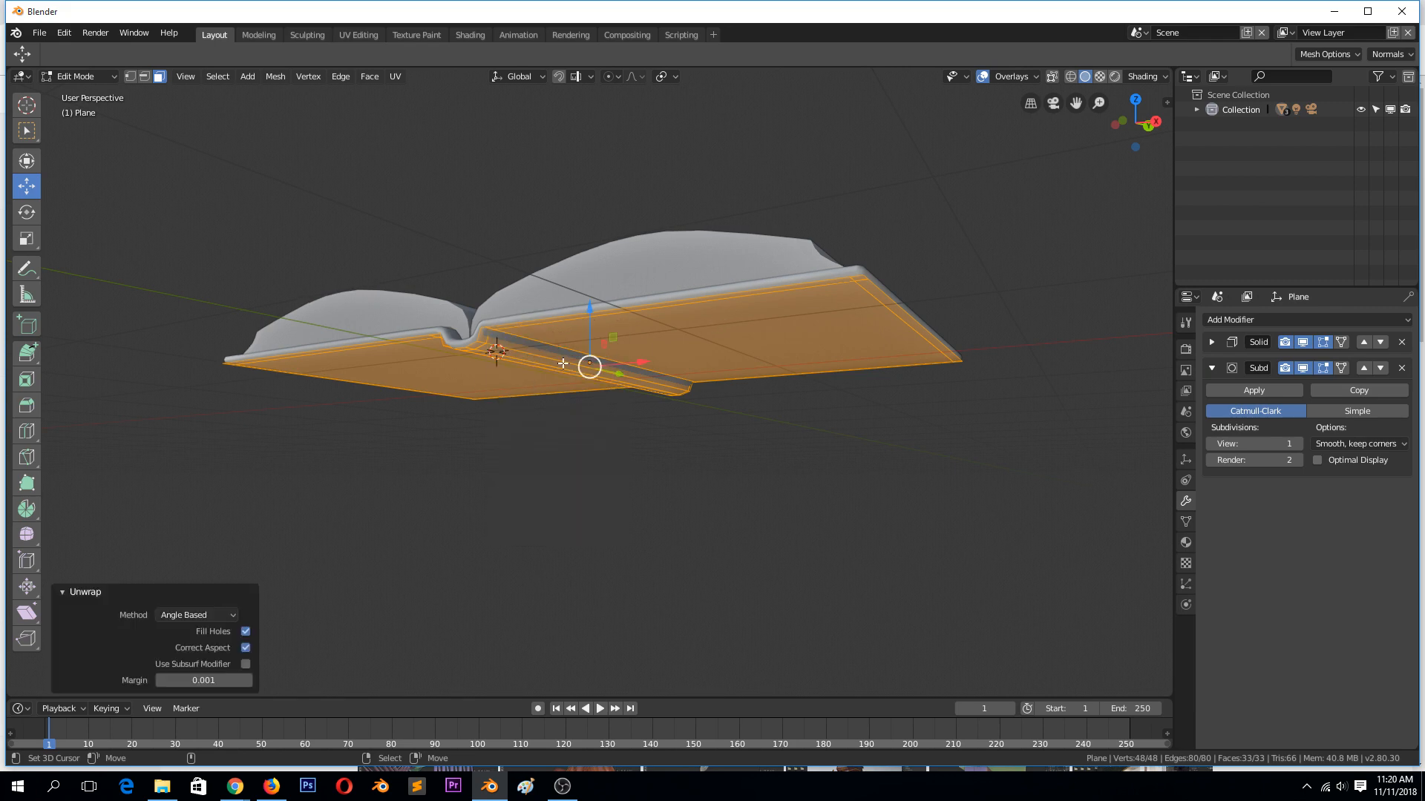
{"action": "key", "text": "Tab"}
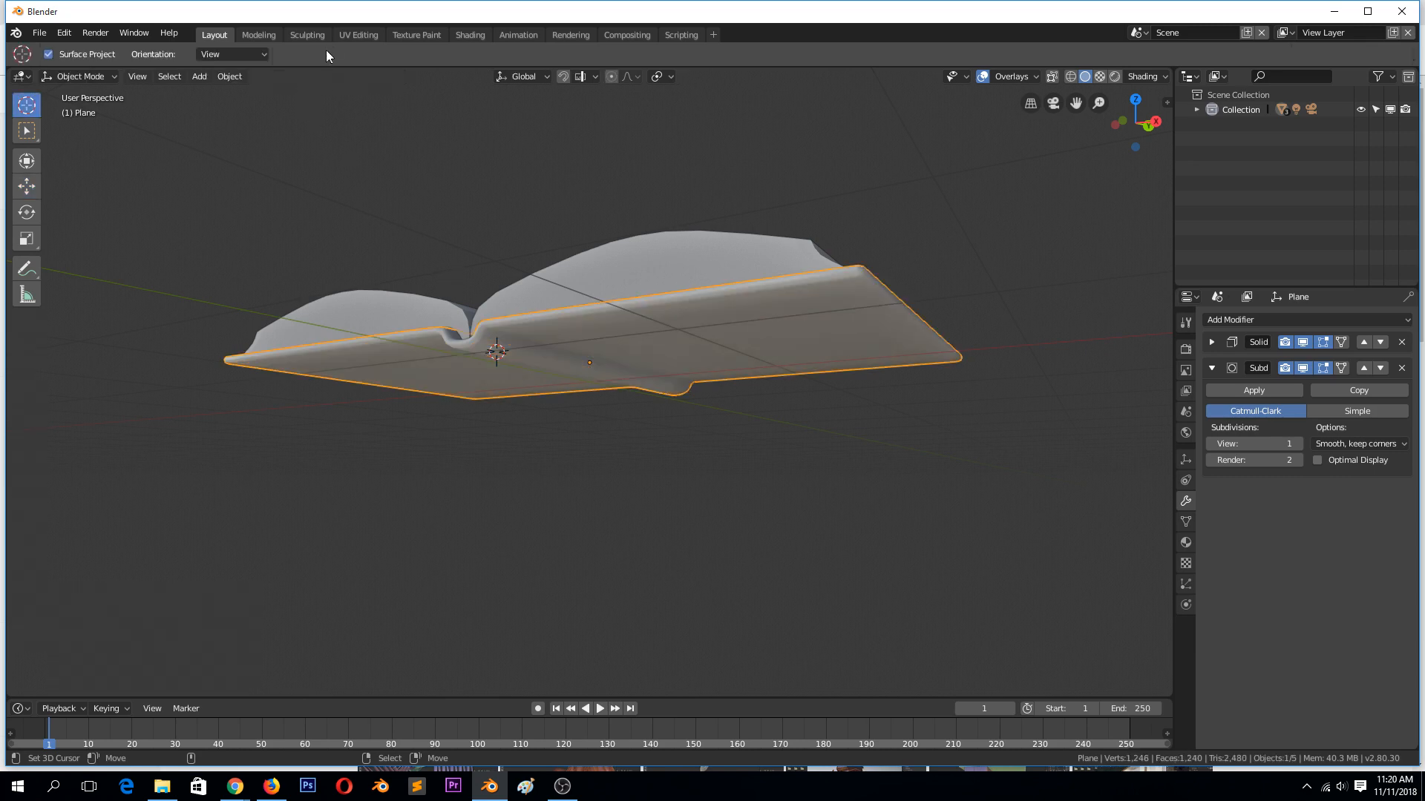
Step: Switch to the UV Editing workspace and select all of the cover's UVs
{"action": "left_click", "coordinate": [368, 36]}
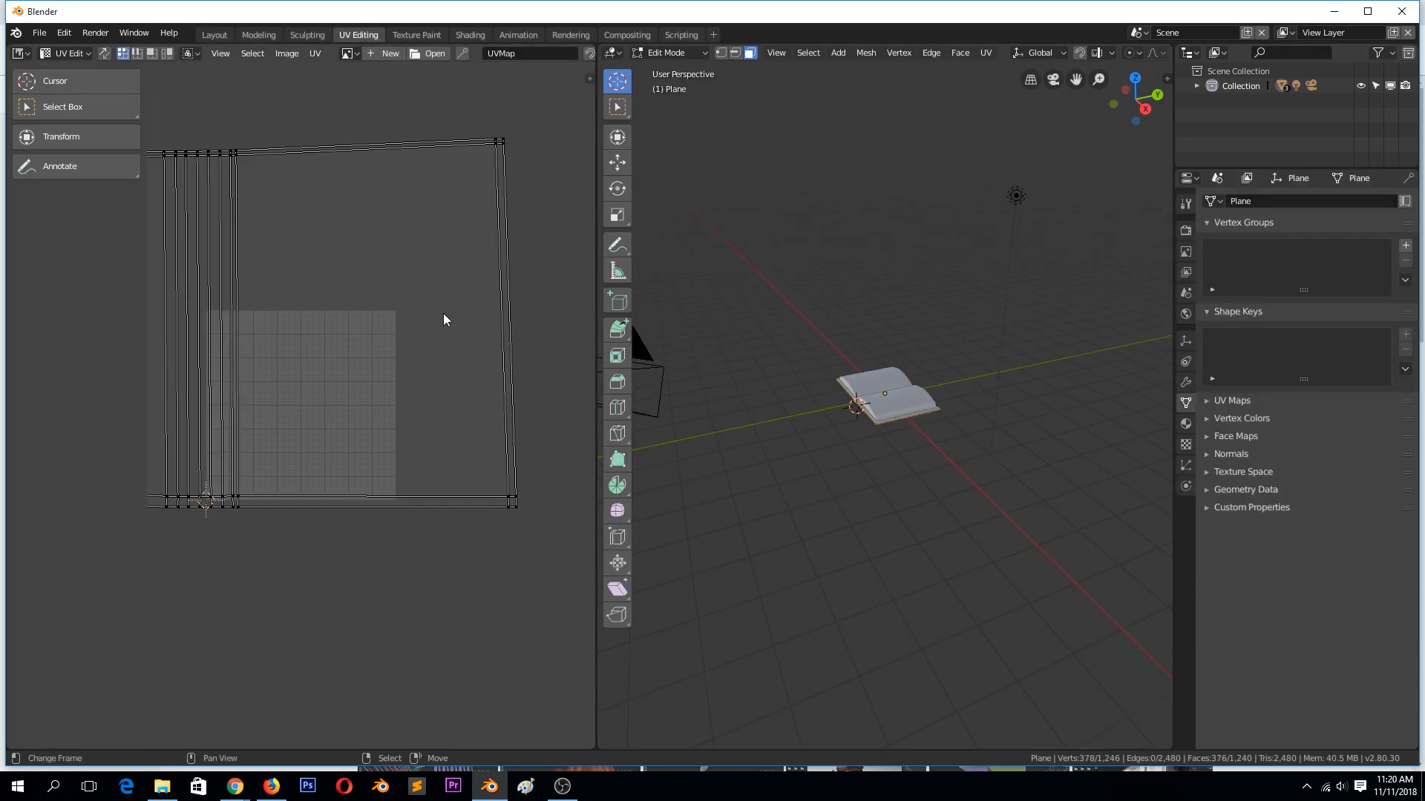
{"action": "scroll", "coordinate": [429, 358], "scroll_direction": "up", "scroll_amount": 2}
{"action": "key", "text": "a"}
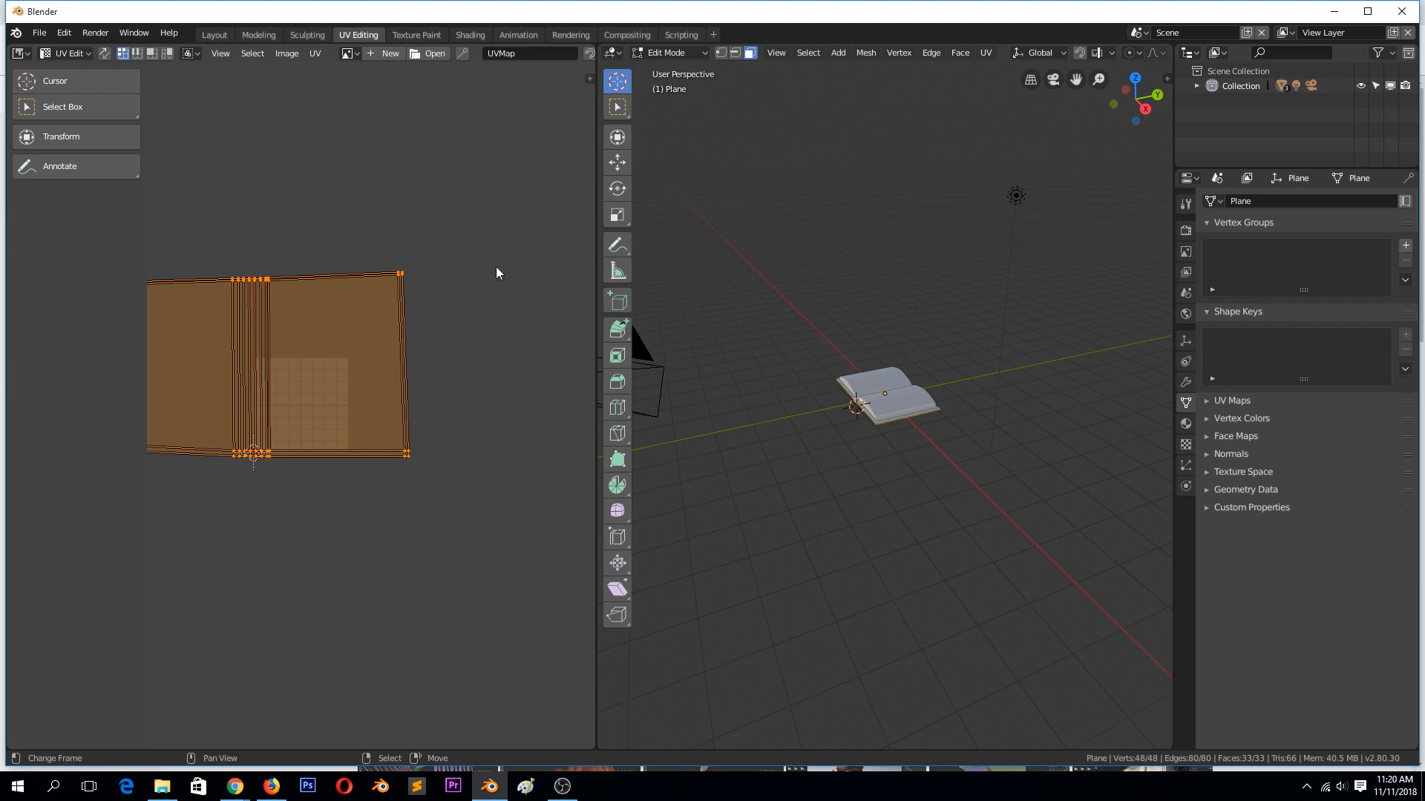
Step: Scale the cover's UVs by about 0.406 and move them about 0.484 m in X and -0.445 m in Y over the UV tile
{"action": "key", "text": "s"}
{"action": "left_click", "coordinate": [351, 315]}
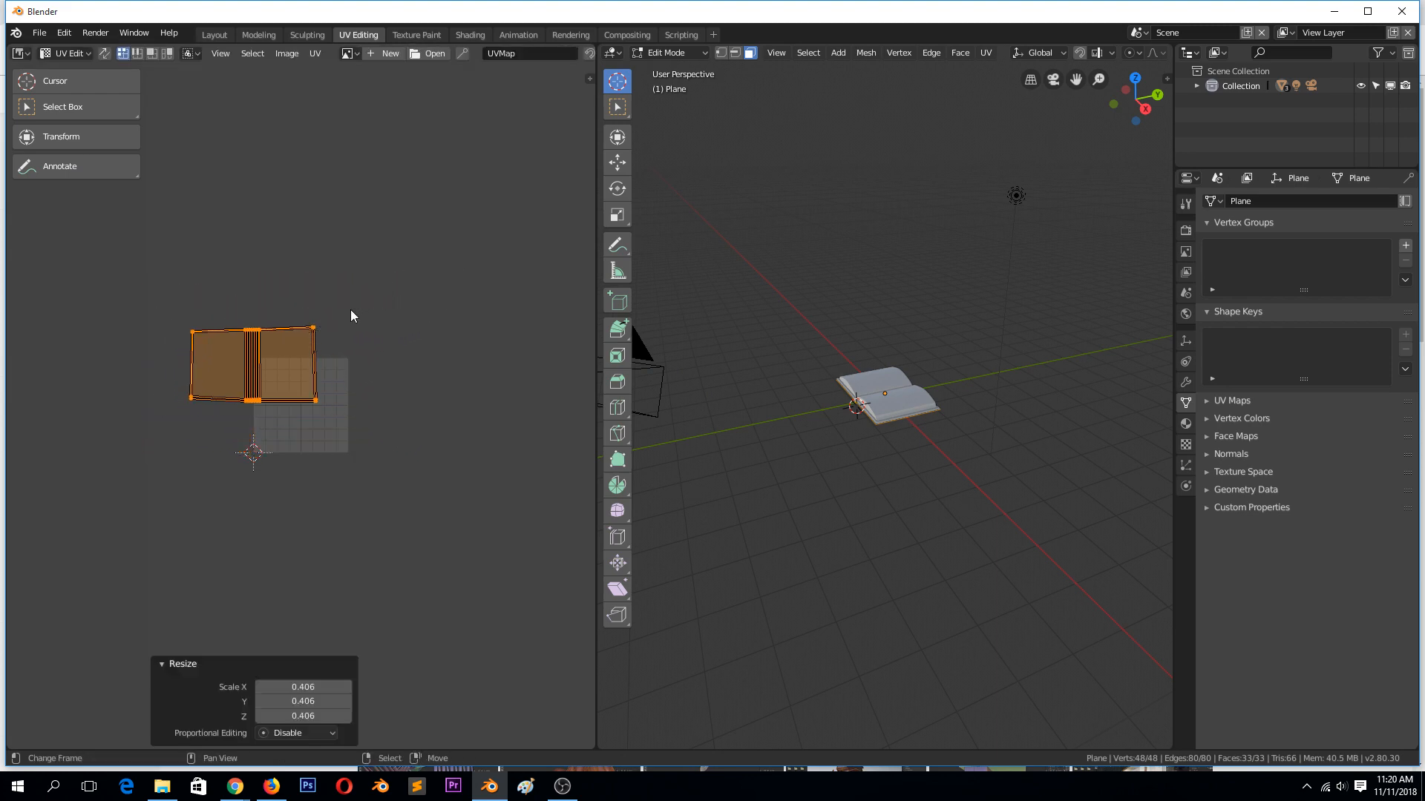
{"action": "key", "text": "g"}
{"action": "left_click", "coordinate": [394, 369]}
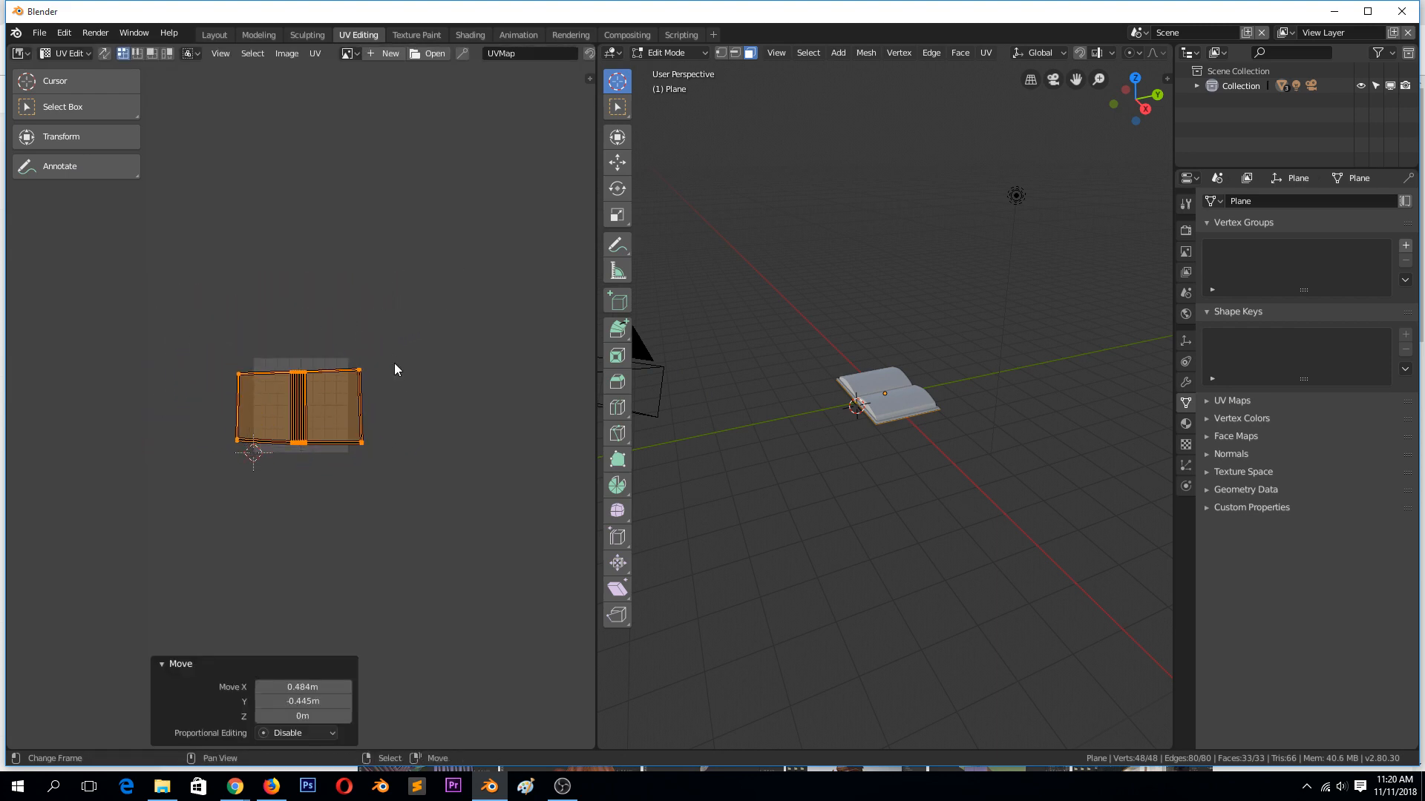
{"action": "scroll", "coordinate": [394, 368], "scroll_direction": "up", "scroll_amount": 5}
{"action": "scroll", "coordinate": [360, 346], "scroll_direction": "up", "scroll_amount": 3}
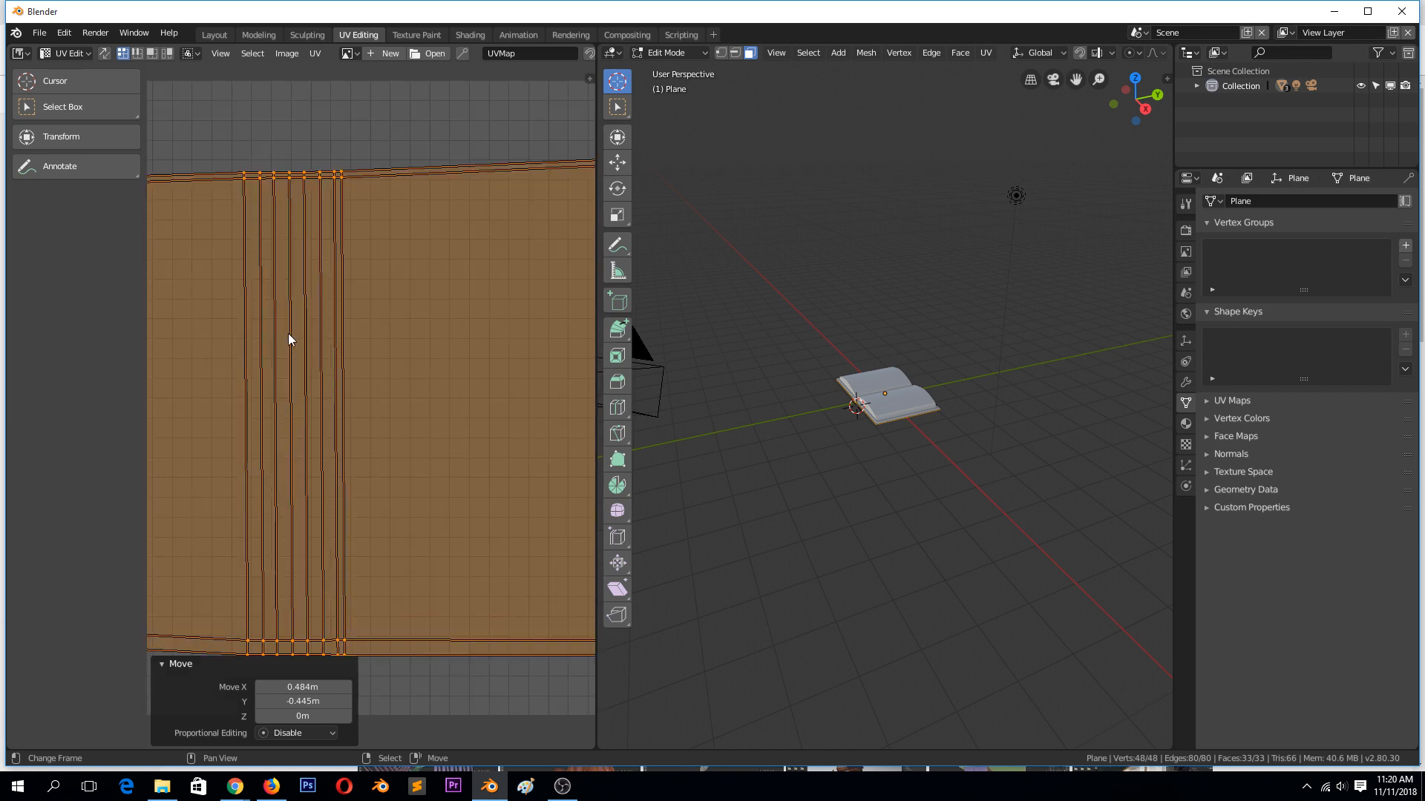
{"action": "scroll", "coordinate": [309, 232], "scroll_direction": "down", "scroll_amount": 8}
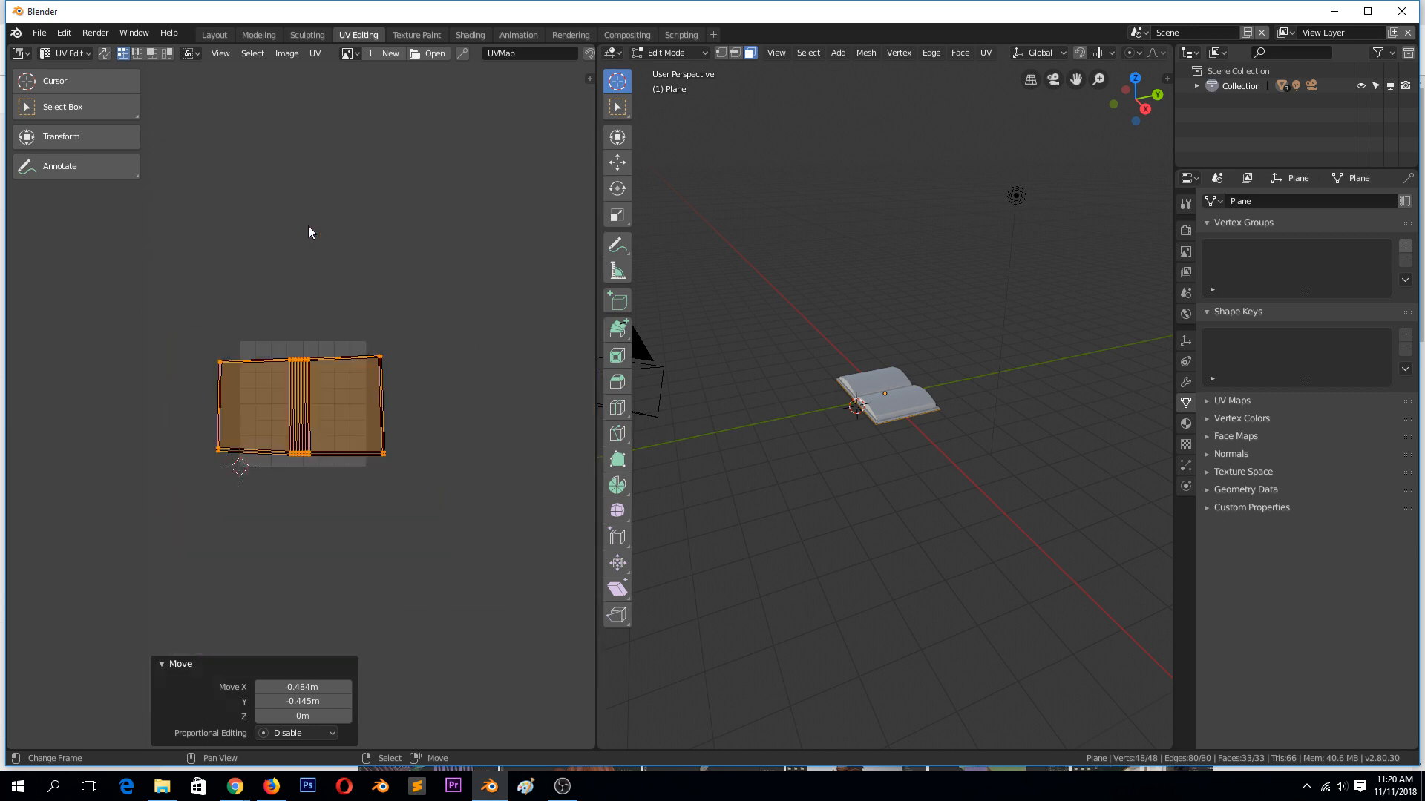
Step: Select the lengthwise edge loop in the middle of the cover's spine in the UV layout and mark it as a seam
{"action": "scroll", "coordinate": [288, 367], "scroll_direction": "up", "scroll_amount": 4}
{"action": "left_click", "coordinate": [291, 385], "text": "alt"}
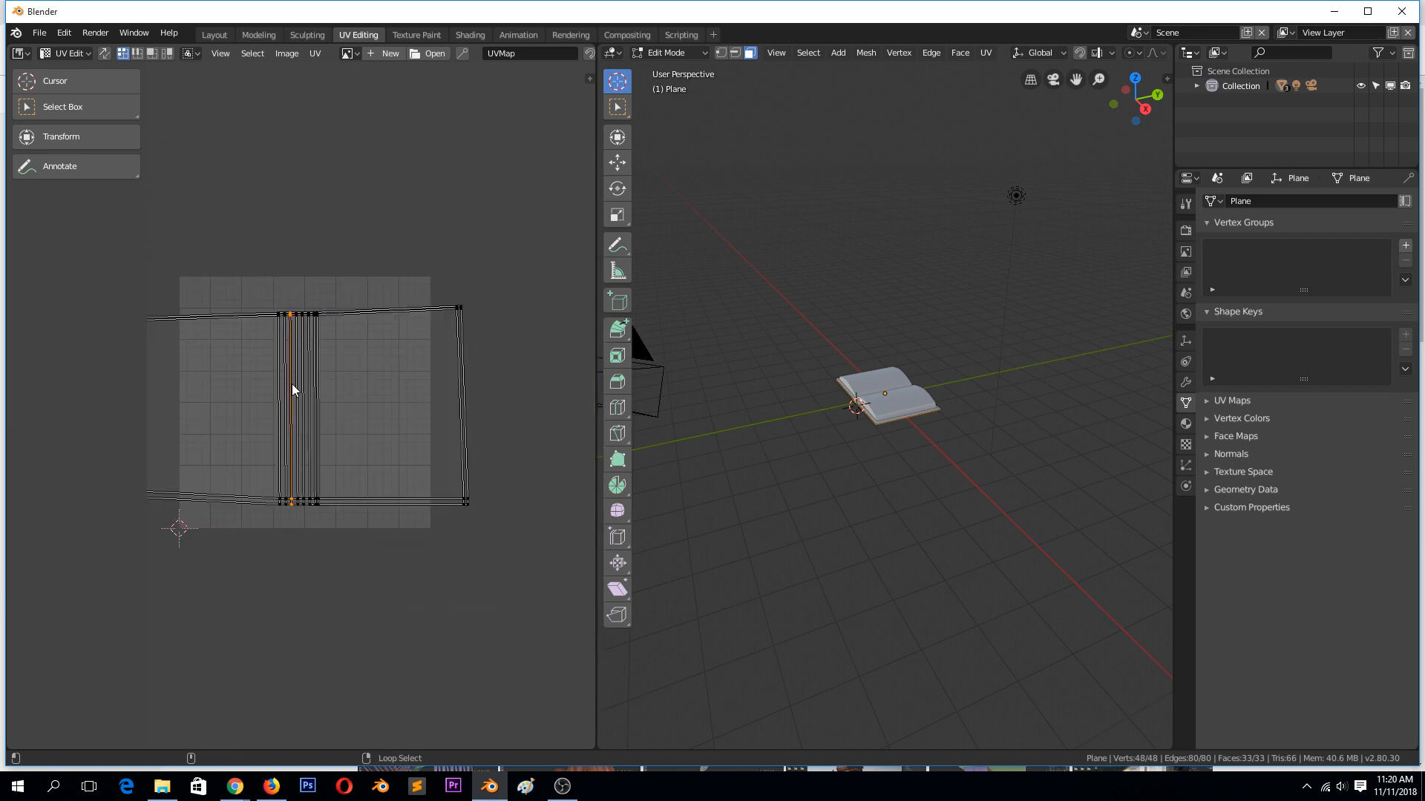
{"action": "left_click", "coordinate": [297, 395], "text": "alt"}
{"action": "key", "text": "ctrl+e"}
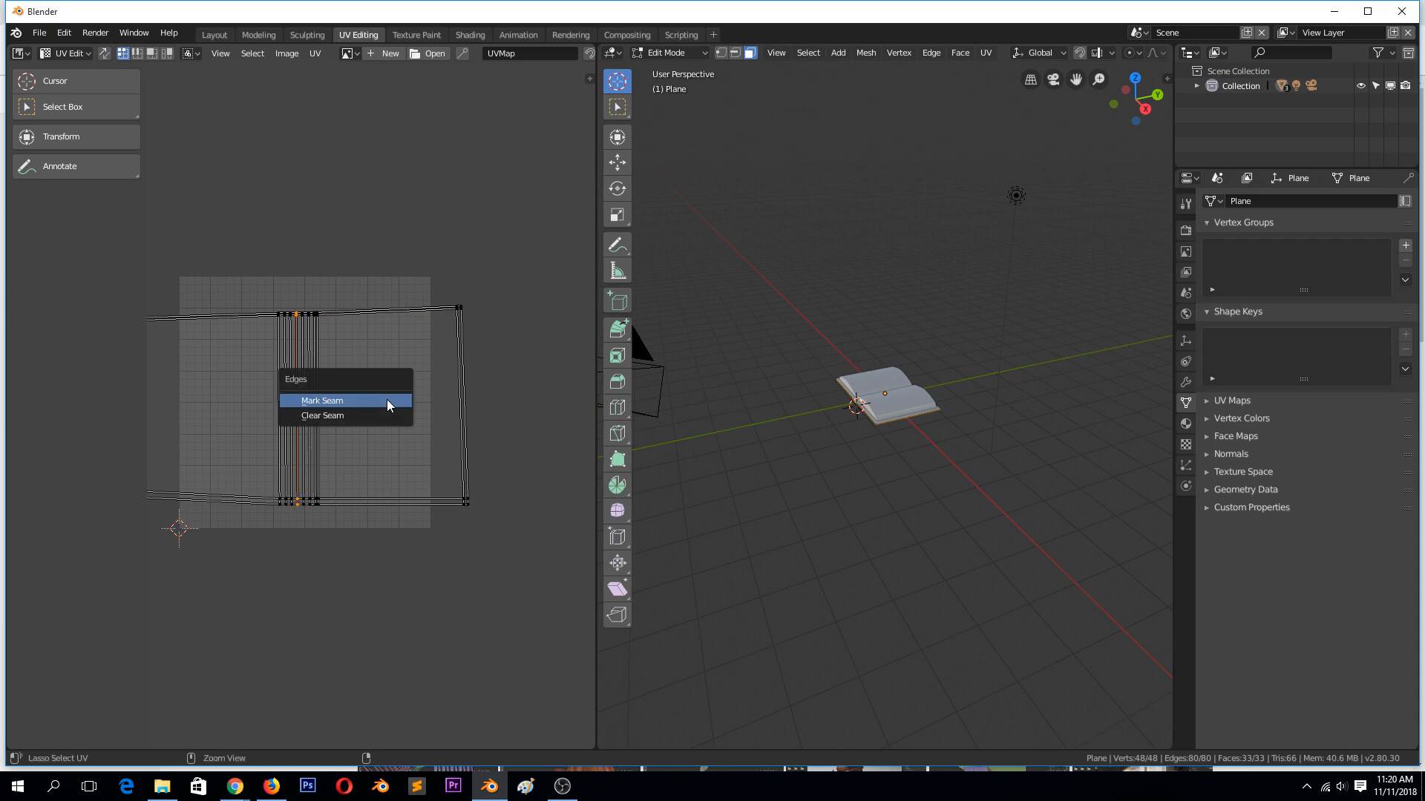
{"action": "left_click", "coordinate": [383, 411]}
Step: Select all of the cover's UVs and unwrap them again along the new seam
{"action": "key", "text": "a"}
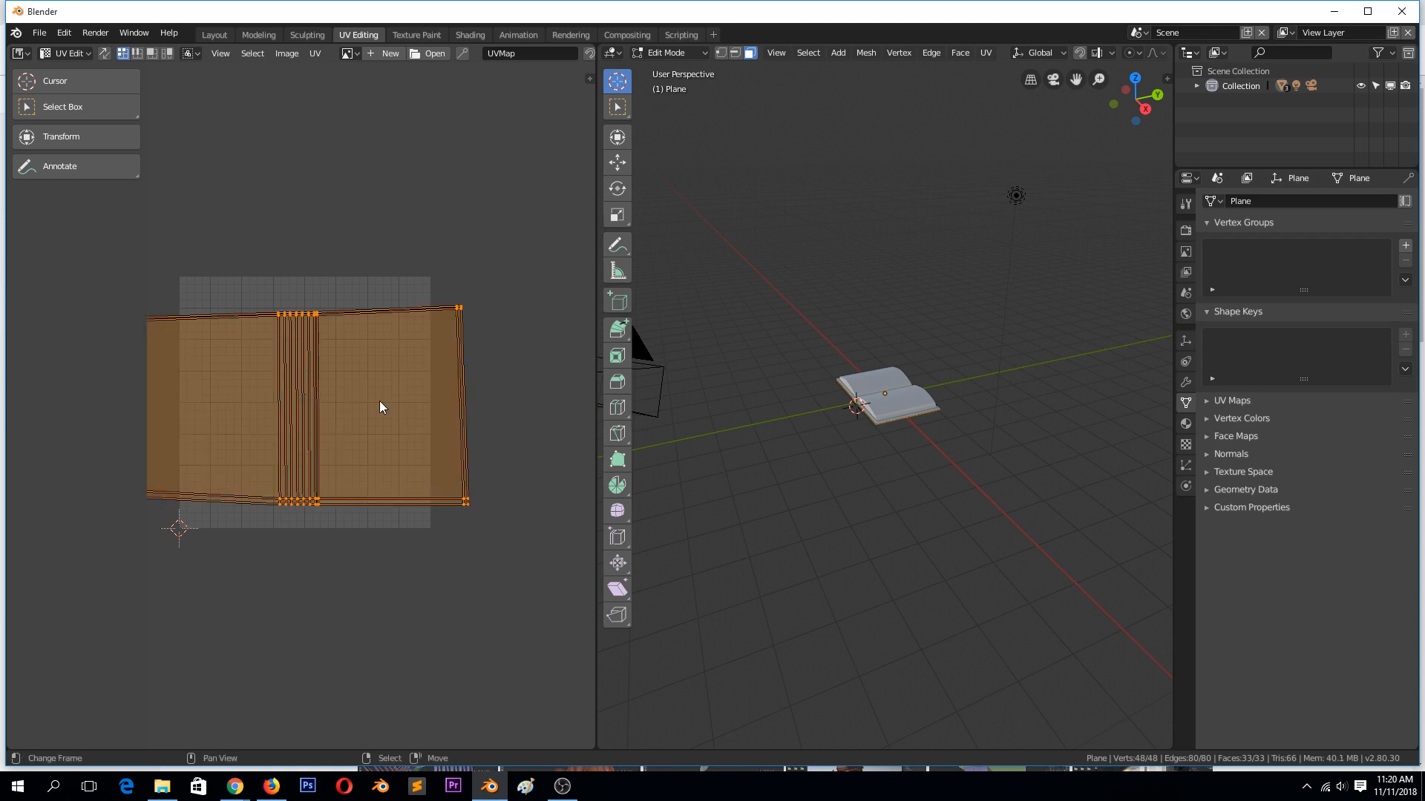
{"action": "key", "text": "u"}
{"action": "left_click", "coordinate": [380, 398]}
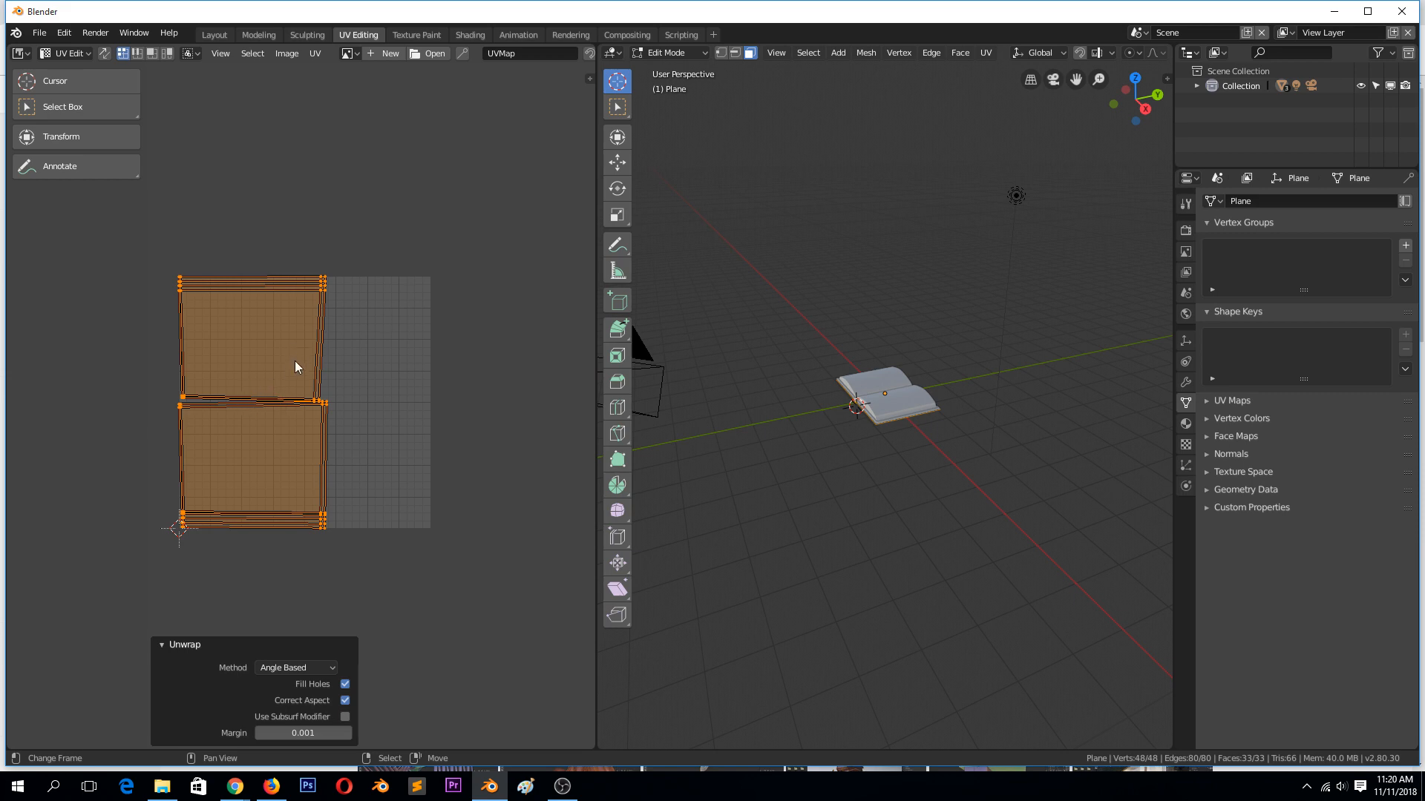
Step: Straighten the slanted outer edge loop of the upper UV island by scaling it to 0 along X
{"action": "scroll", "coordinate": [292, 336], "scroll_direction": "up", "scroll_amount": 5}
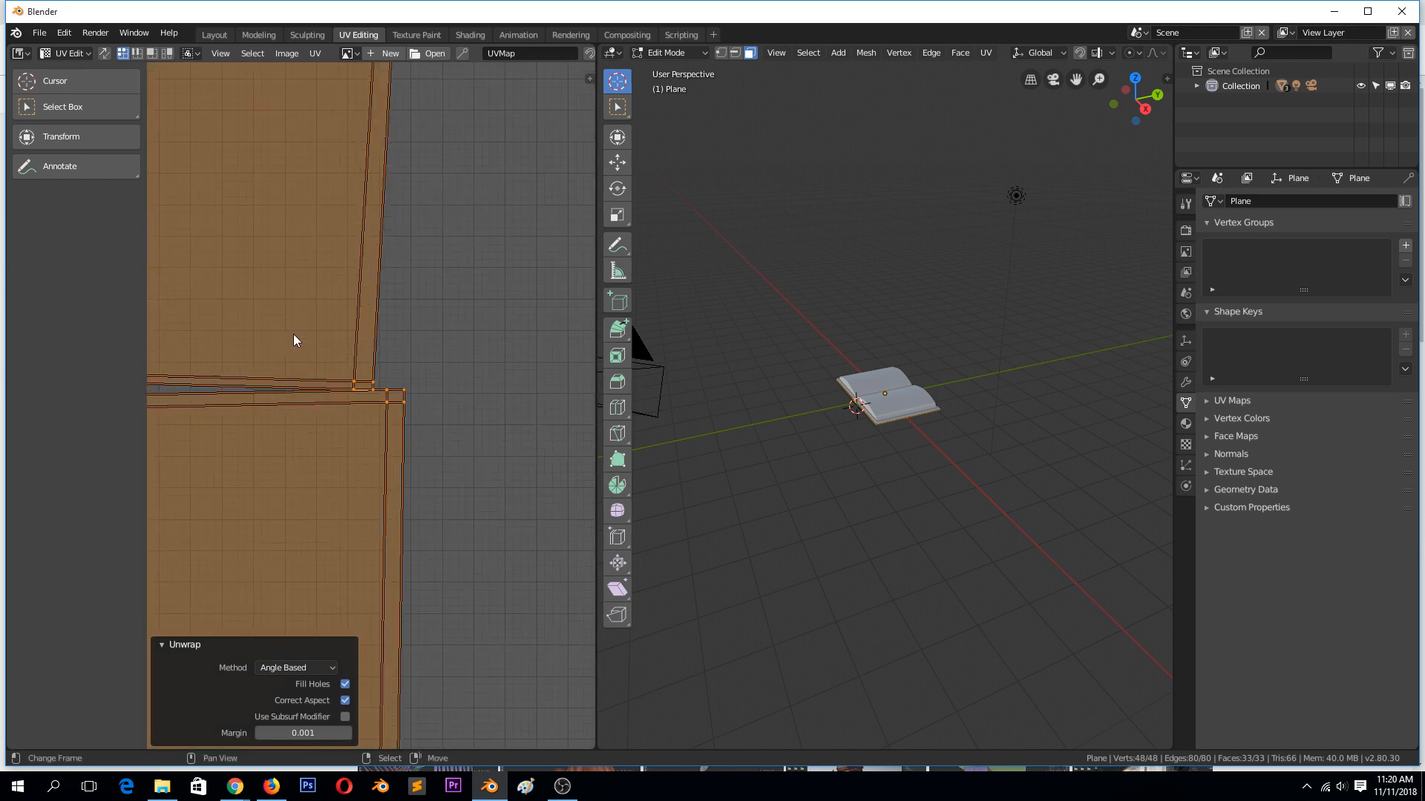
{"action": "left_click", "coordinate": [352, 288], "text": "alt"}
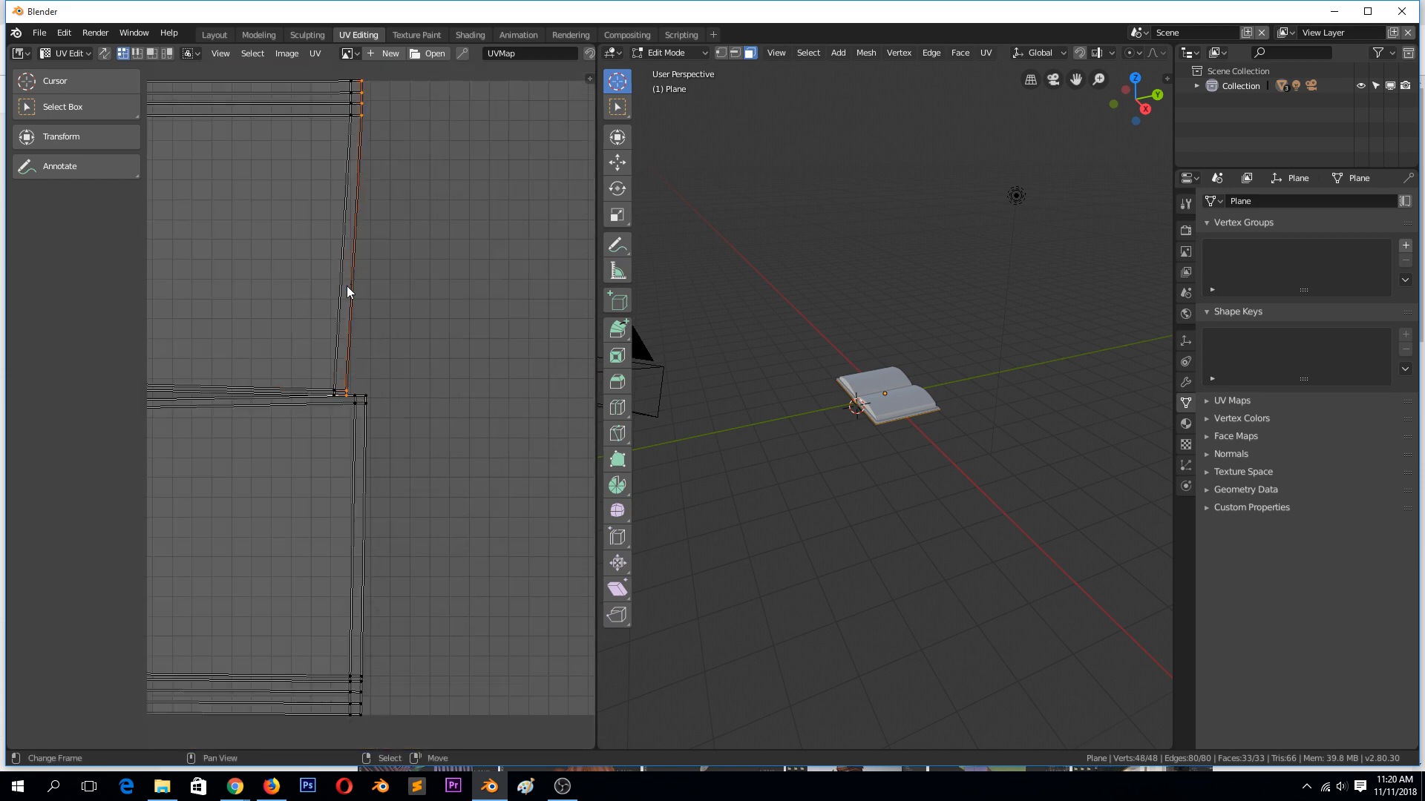
{"action": "key", "text": "s"}
{"action": "key", "text": "x"}
{"action": "key", "text": "0"}
{"action": "key", "text": "Return"}
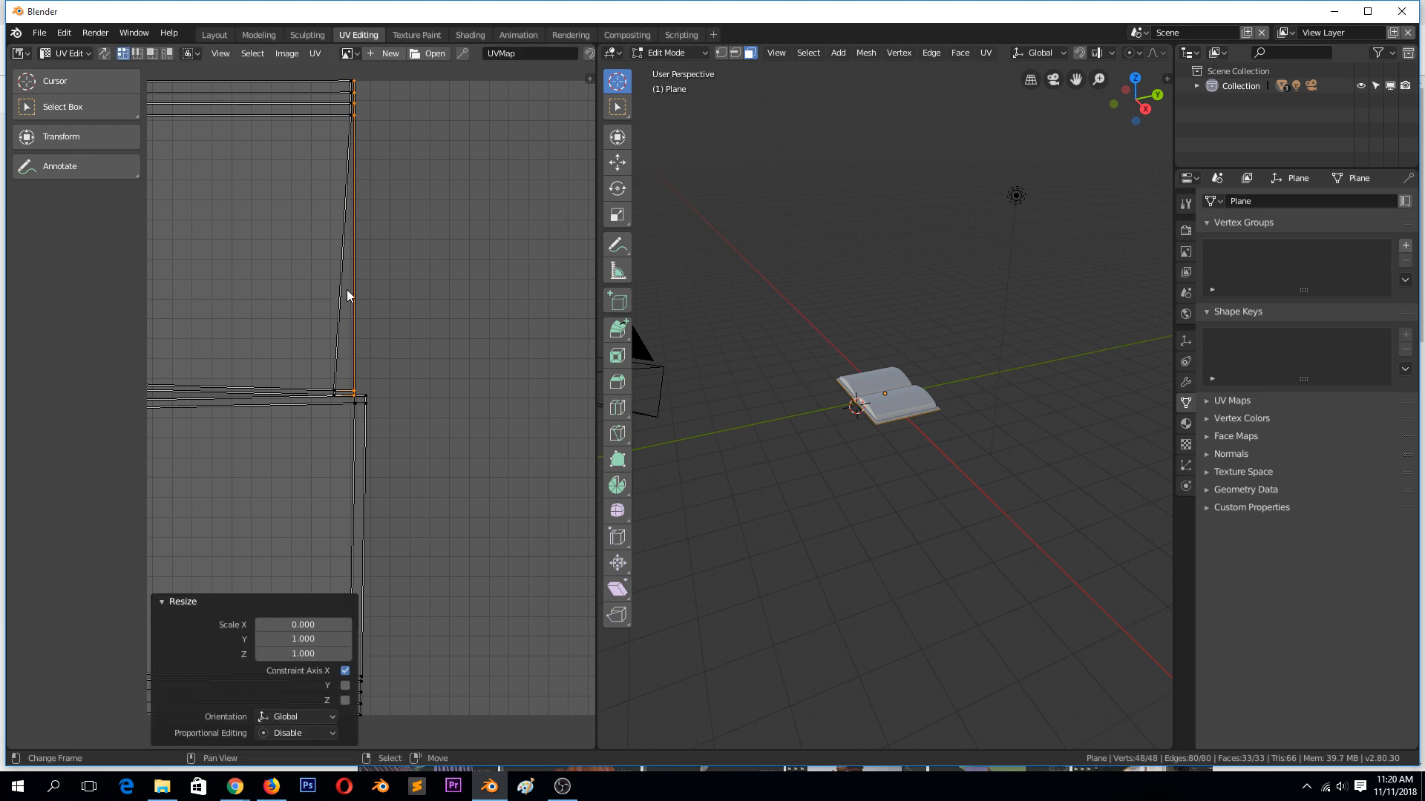
Step: Straighten the slanted edge loop just inside the upper UV island's outer edge by scaling it to 0 along X
{"action": "left_click", "coordinate": [339, 286], "text": "alt"}
{"action": "key", "text": "s"}
{"action": "key", "text": "x"}
{"action": "key", "text": "0"}
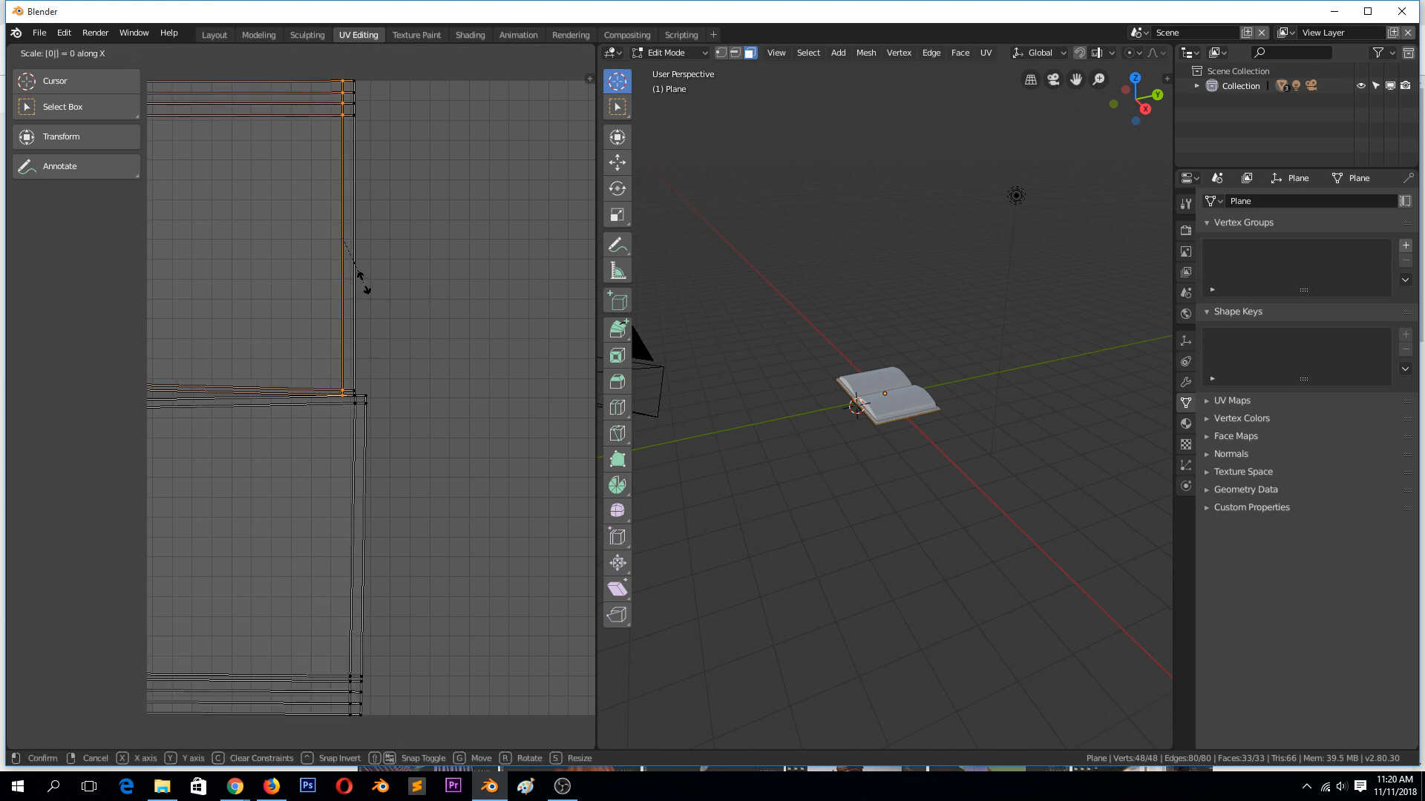
{"action": "key", "text": "Return"}
{"action": "scroll", "coordinate": [360, 297], "scroll_direction": "down", "scroll_amount": 3}
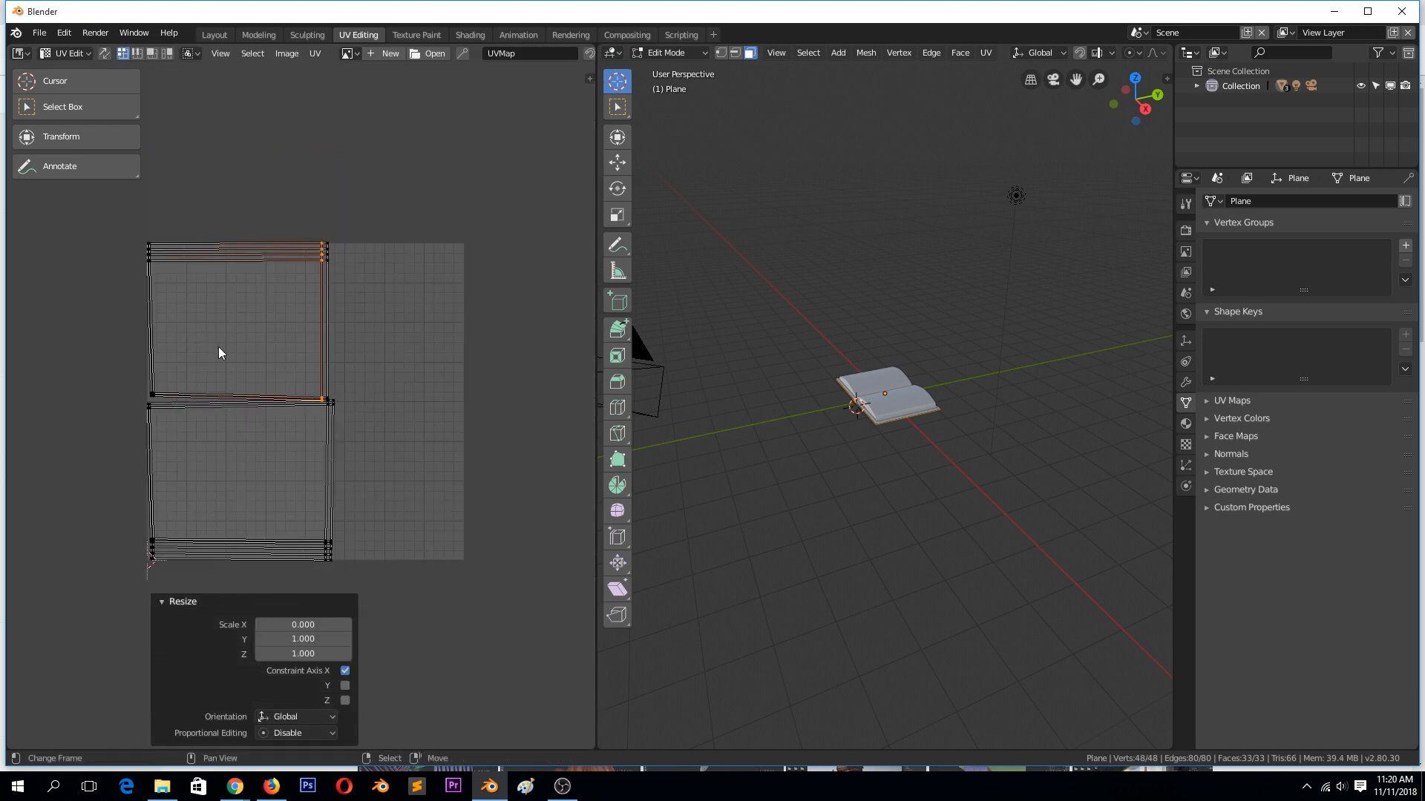
Step: Return to Object Mode, switch to the Shading workspace and create a new material for the book cover
{"action": "key", "text": "Tab"}
{"action": "scroll", "coordinate": [883, 380], "scroll_direction": "up", "scroll_amount": 3}
{"action": "mouse_move", "coordinate": [878, 393]}
{"action": "middle_mouse_down"}
{"action": "mouse_move", "coordinate": [889, 313]}
{"action": "mouse_move", "coordinate": [947, 348]}
{"action": "mouse_move", "coordinate": [896, 415]}
{"action": "middle_mouse_up"}
{"action": "scroll", "coordinate": [891, 312], "scroll_direction": "up", "scroll_amount": 4}
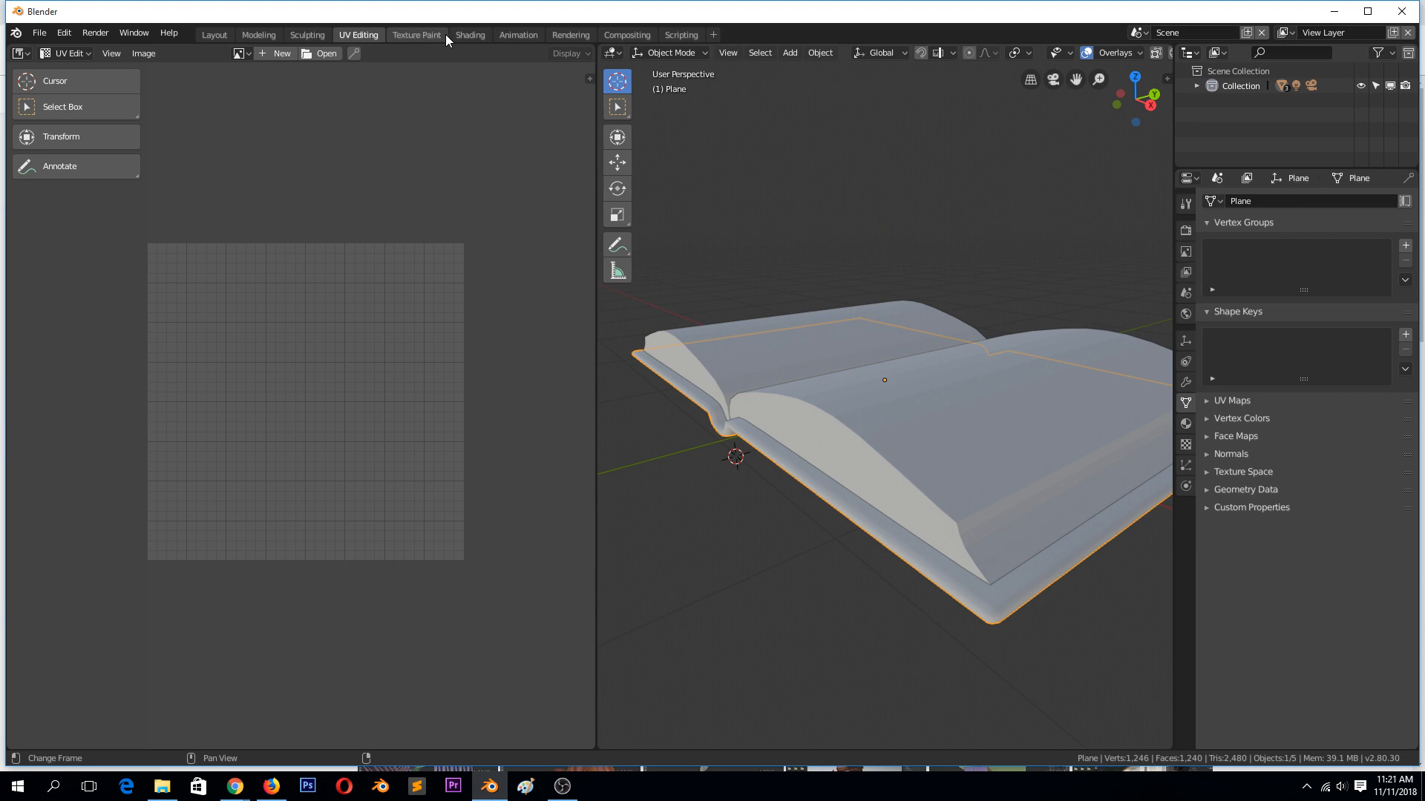
{"action": "left_click", "coordinate": [471, 35]}
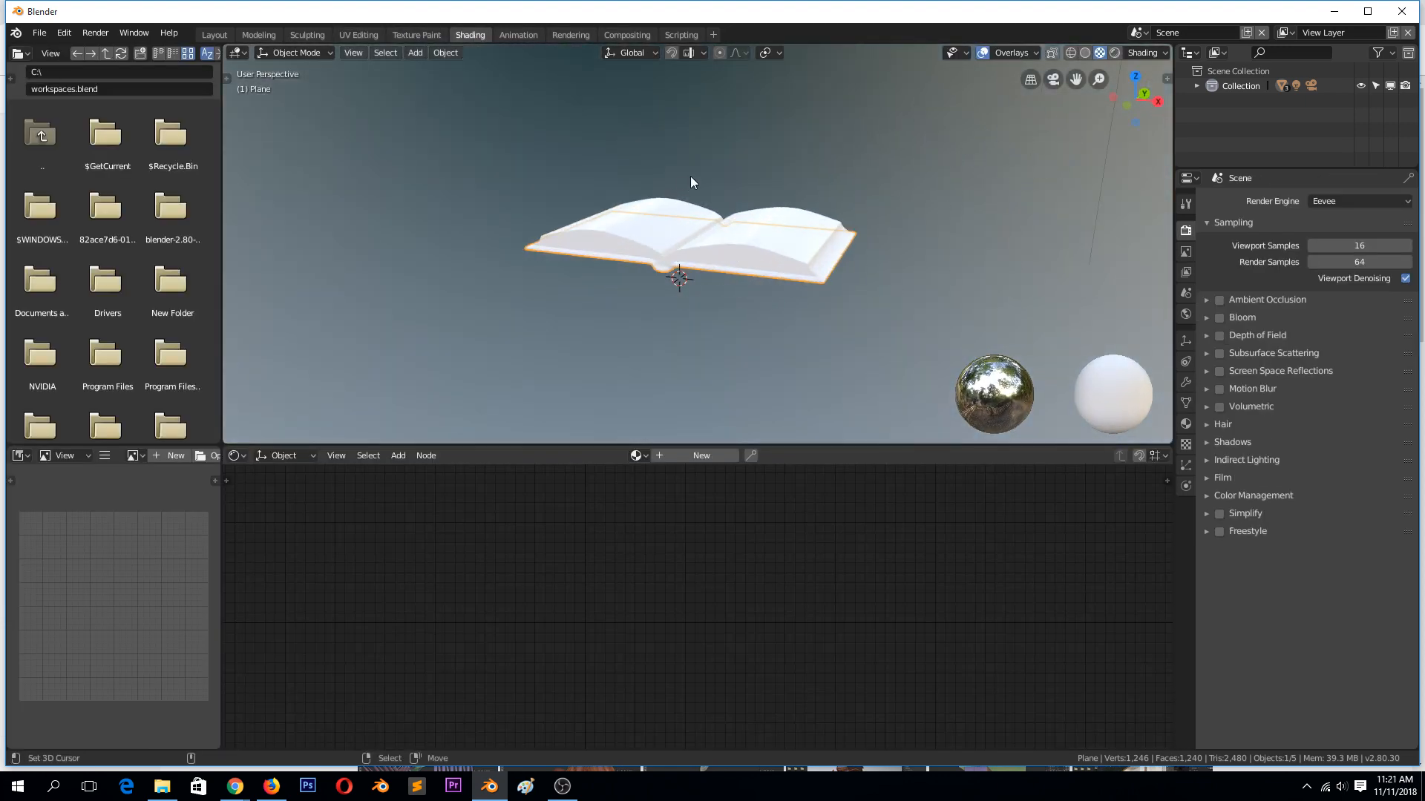
{"action": "middle_click_drag", "start_coordinate": [690, 176], "coordinate": [700, 100]}
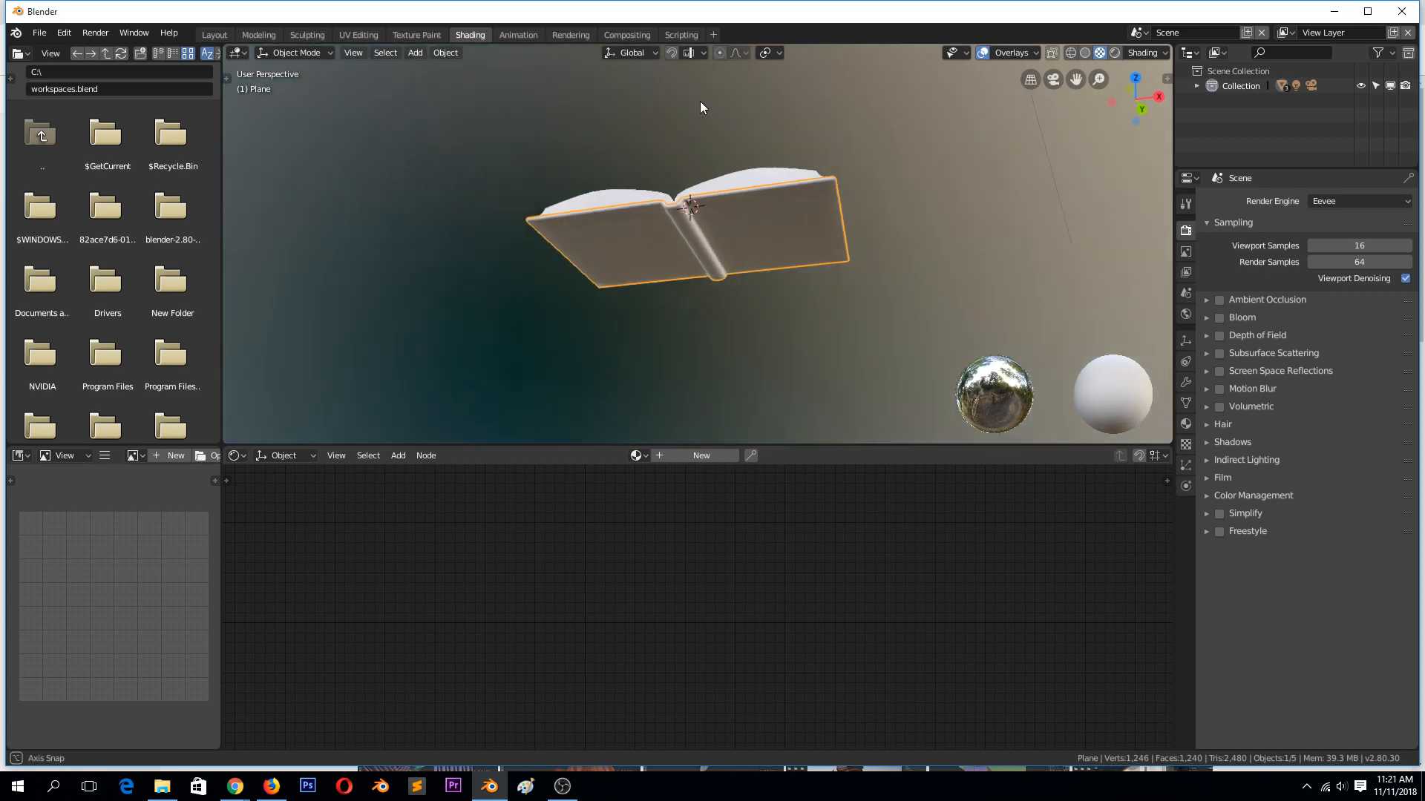
{"action": "left_click", "coordinate": [701, 455]}
Step: Add an Image Texture node beside the Principled BSDF in the cover's material
{"action": "key", "text": "shift+a"}
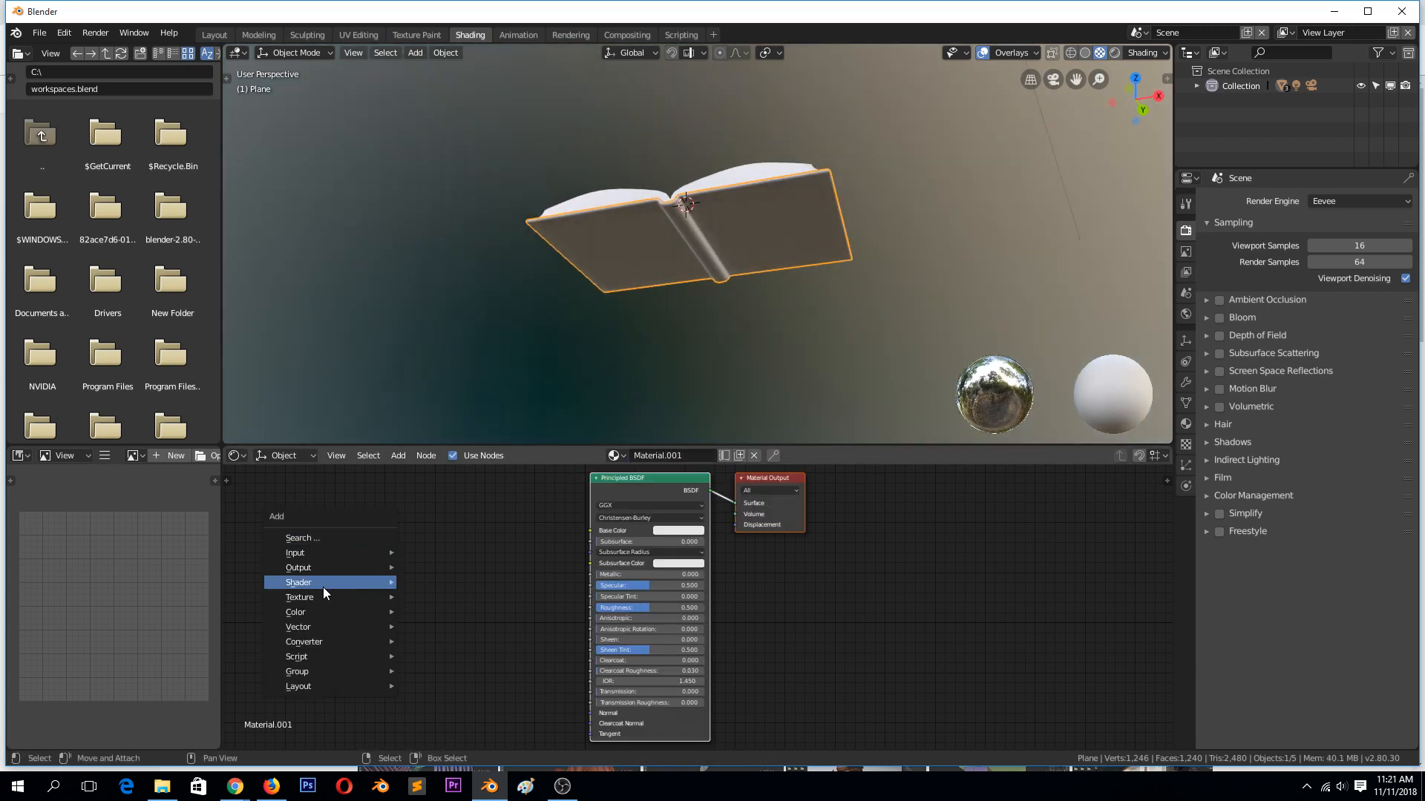
{"action": "mouse_move", "coordinate": [335, 604]}
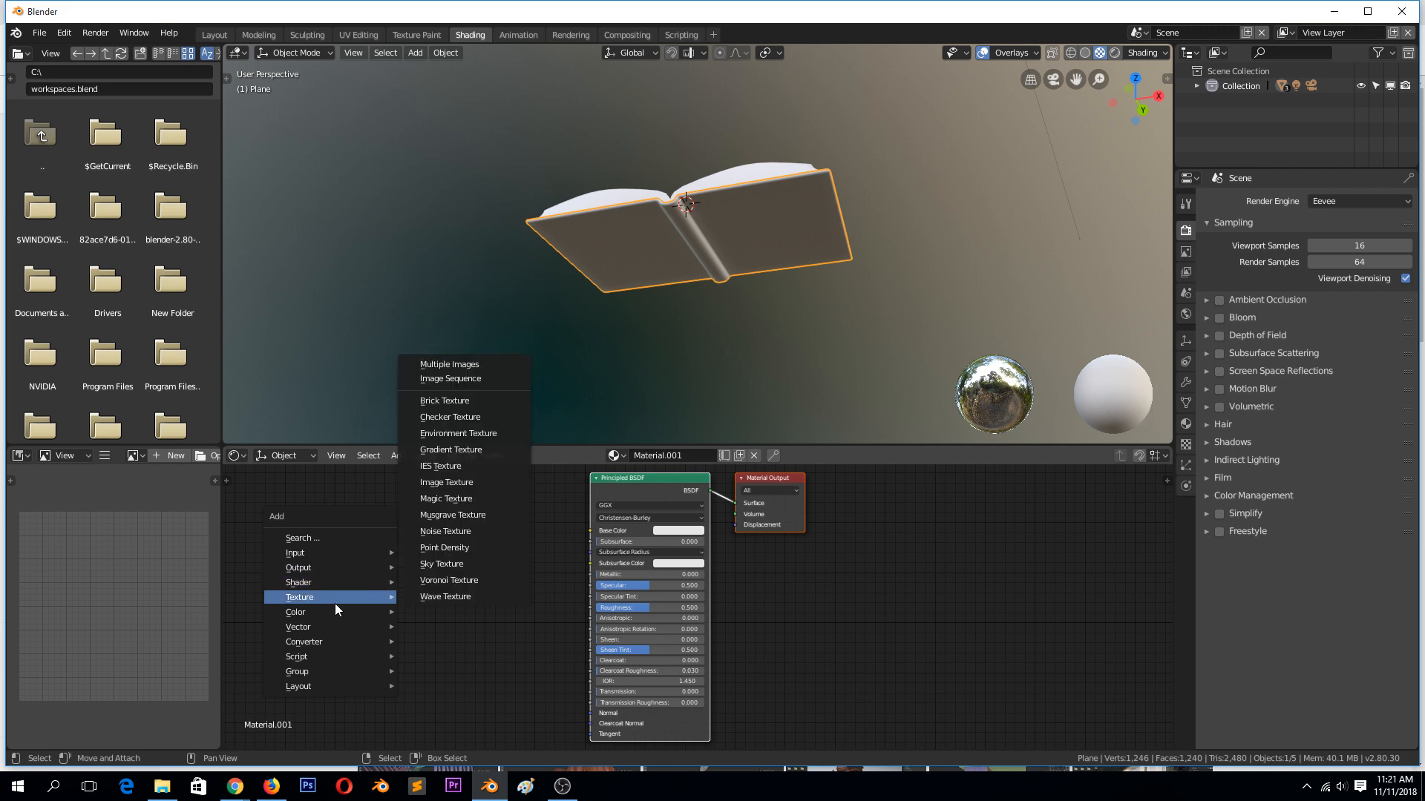
{"action": "left_click", "coordinate": [469, 482]}
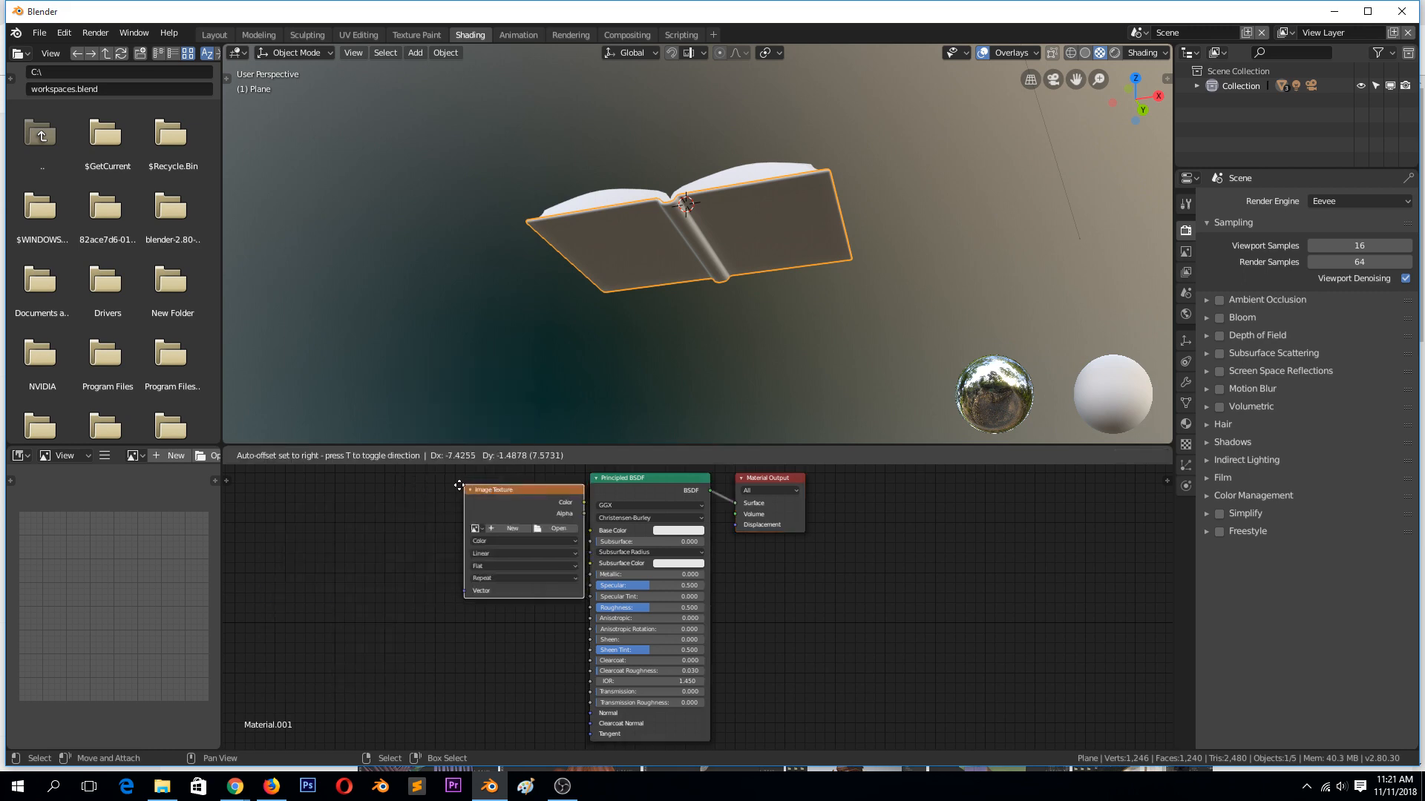
{"action": "left_click", "coordinate": [382, 503]}
Step: Load Leather02_col.jpg from the [2K]Leather02 textures folder into the Image Texture node and connect its Color to Base Color
{"action": "left_click", "coordinate": [456, 532]}
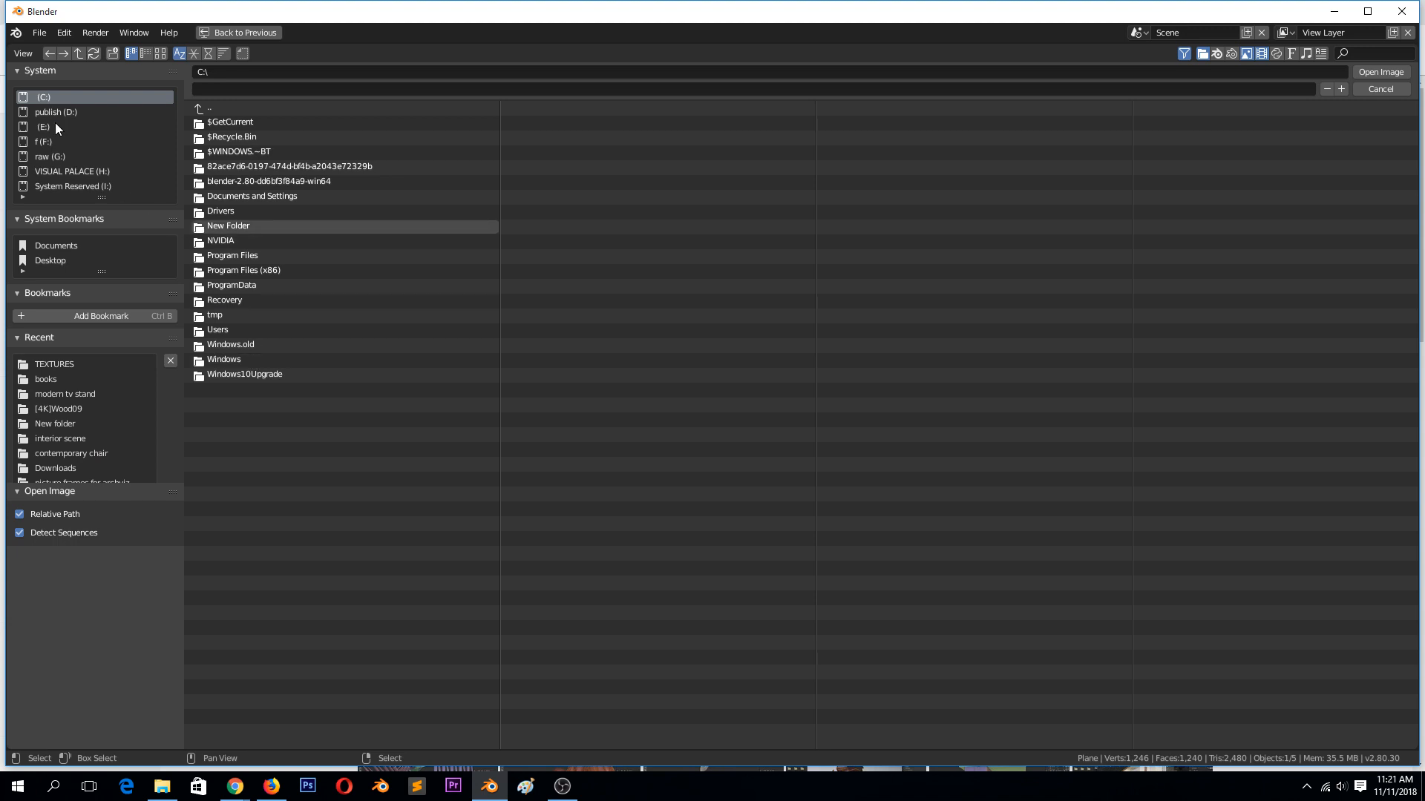
{"action": "left_click", "coordinate": [56, 364]}
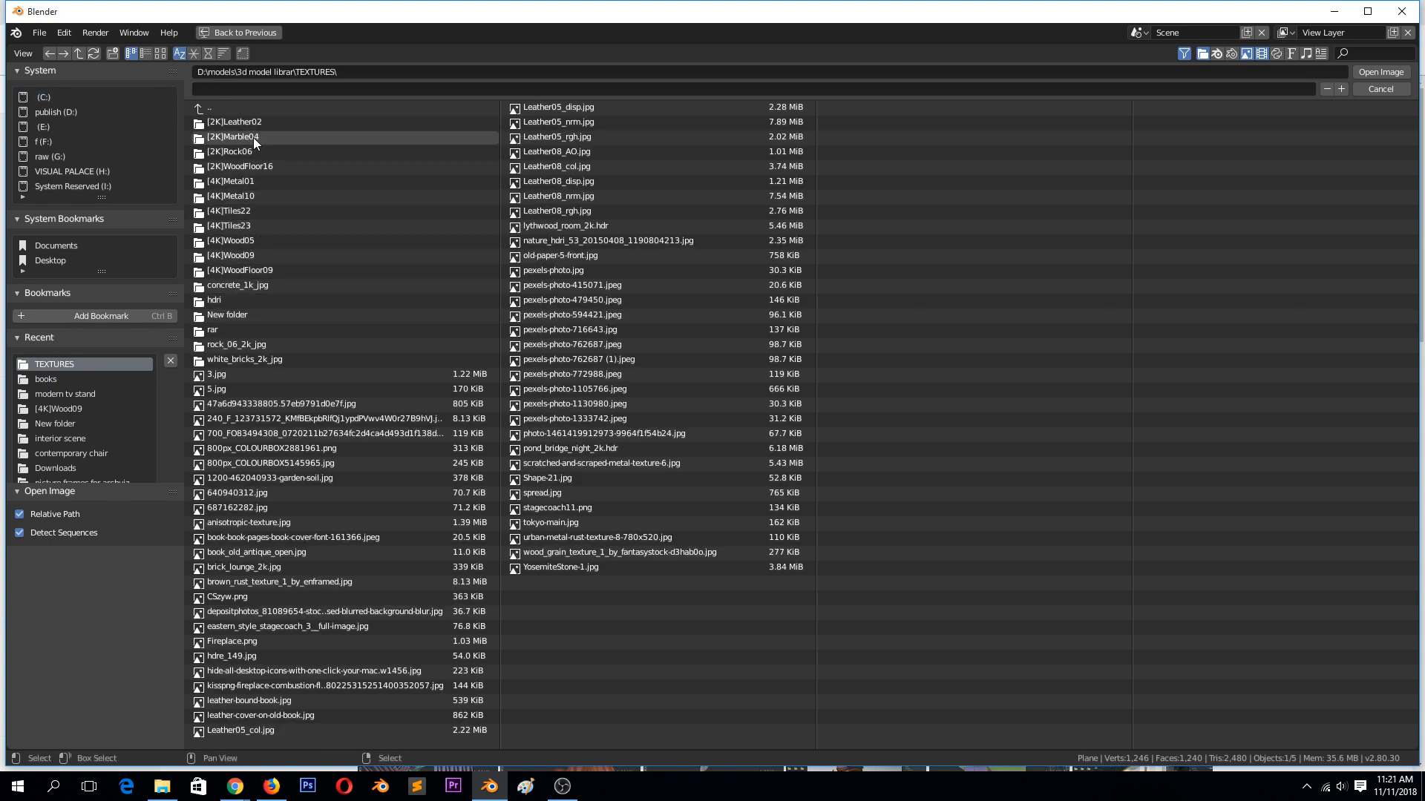
{"action": "double_click", "coordinate": [255, 123]}
{"action": "left_click", "coordinate": [160, 54]}
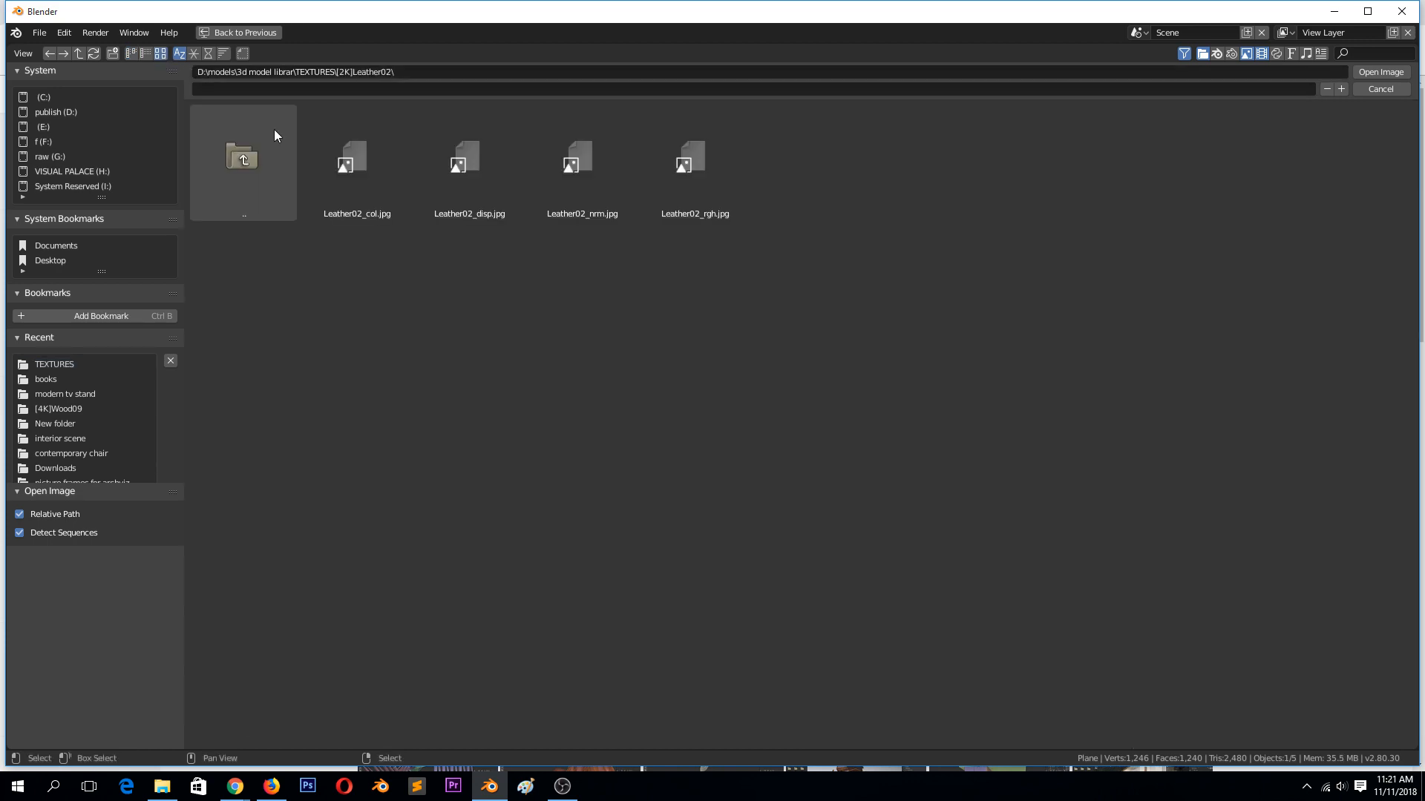
{"action": "double_click", "coordinate": [378, 178]}
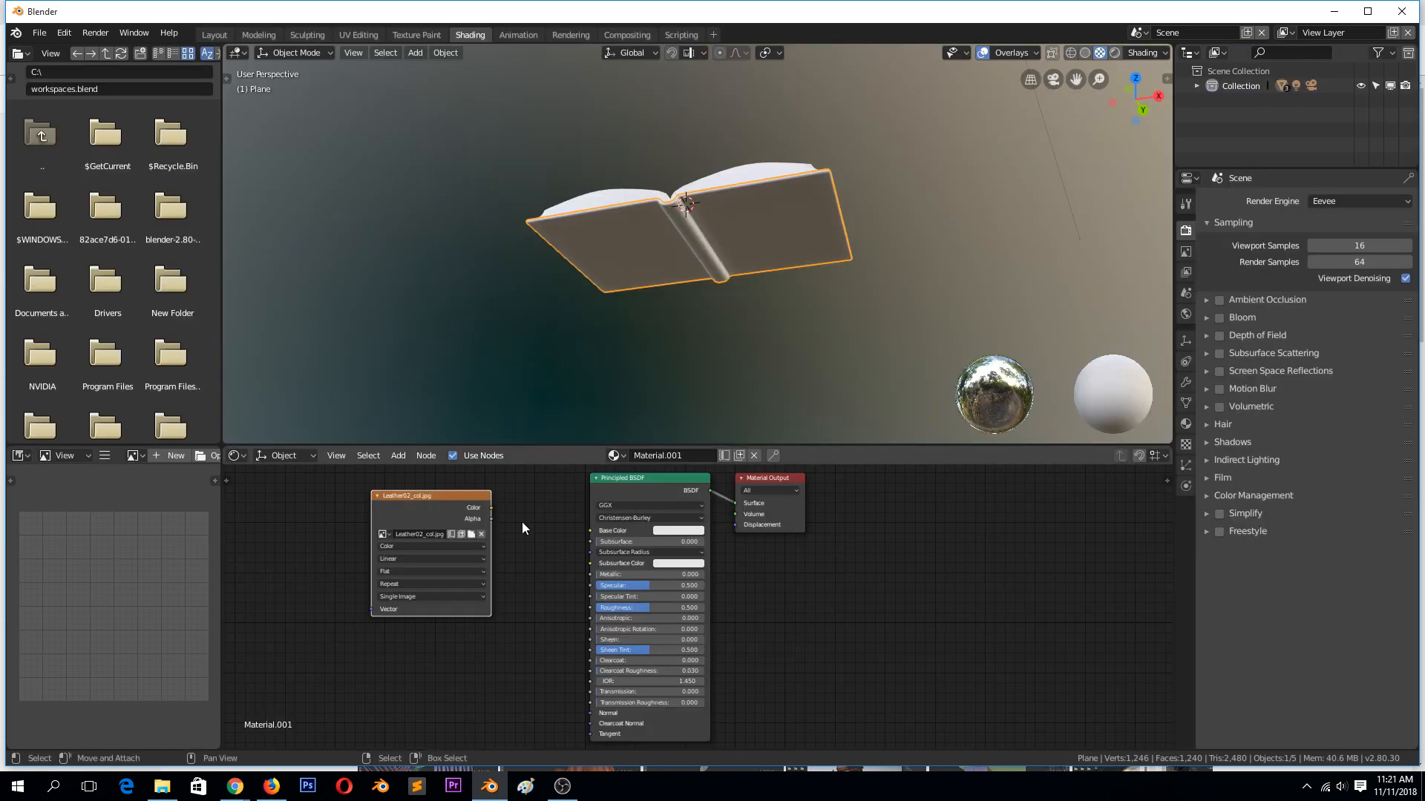
{"action": "left_click_drag", "start_coordinate": [492, 506], "coordinate": [448, 520]}
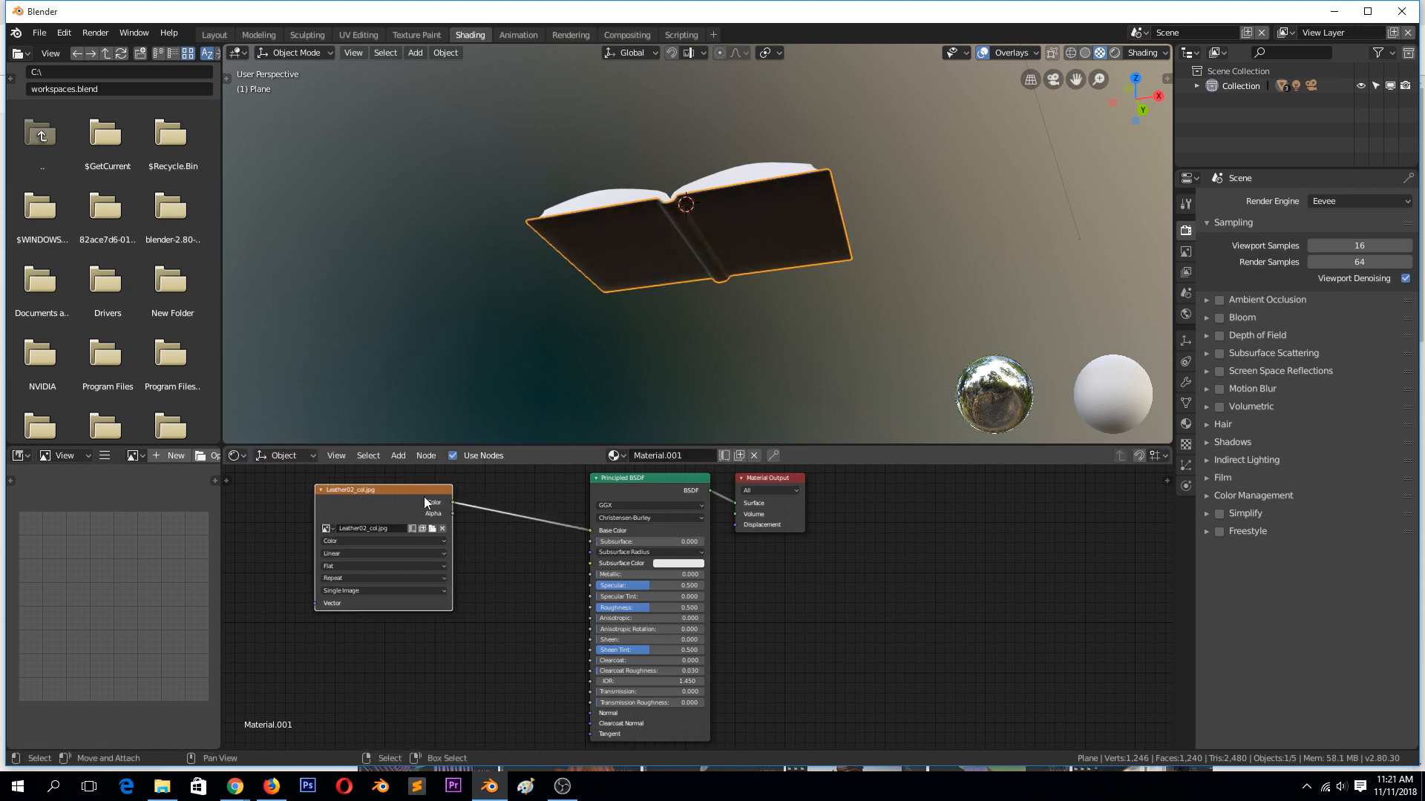
Step: Duplicate the colour texture node, connect the copy's Color to Roughness and load Leather02_rgh.jpg into it
{"action": "key", "text": "shift+d"}
{"action": "left_click", "coordinate": [451, 661]}
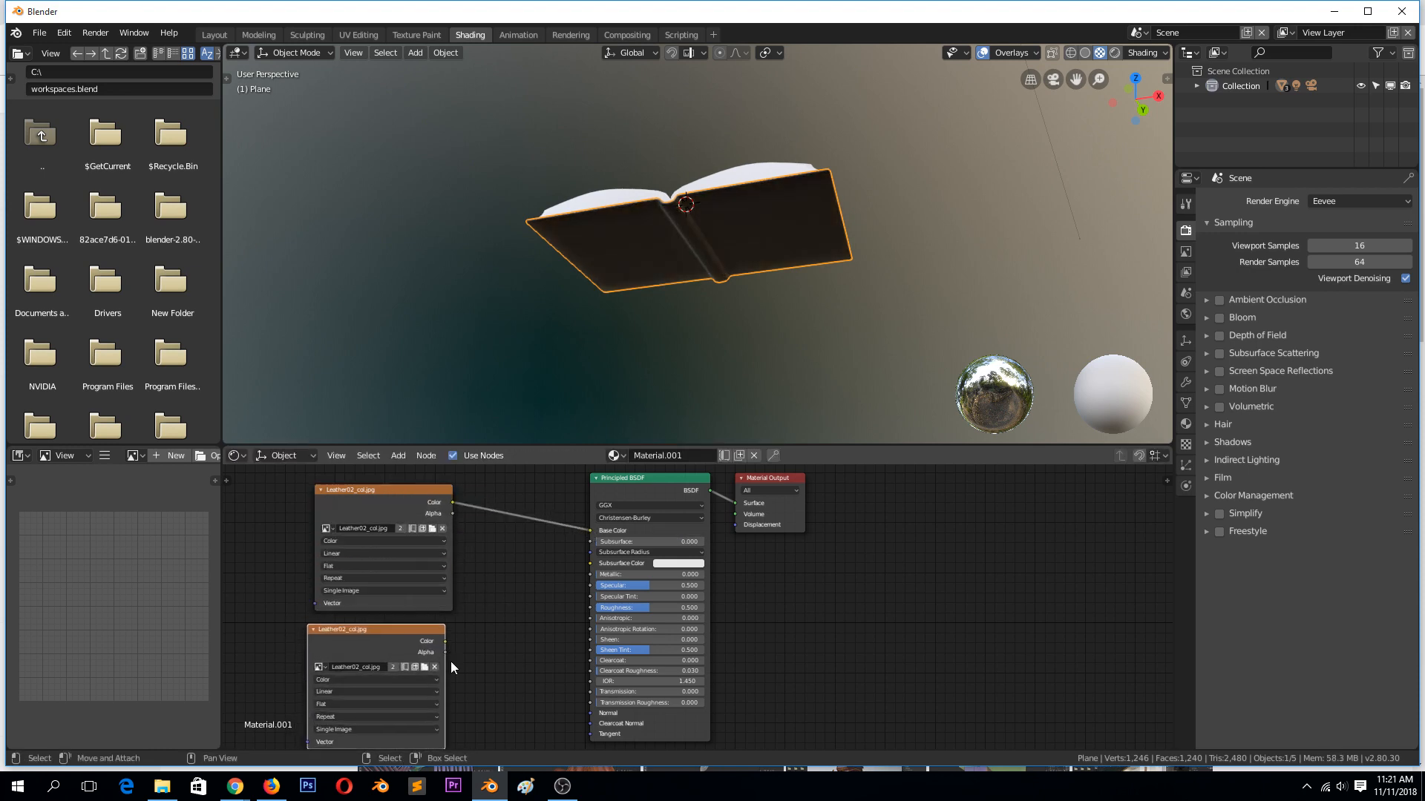
{"action": "left_click_drag", "start_coordinate": [445, 641], "coordinate": [595, 608]}
{"action": "left_click", "coordinate": [425, 667]}
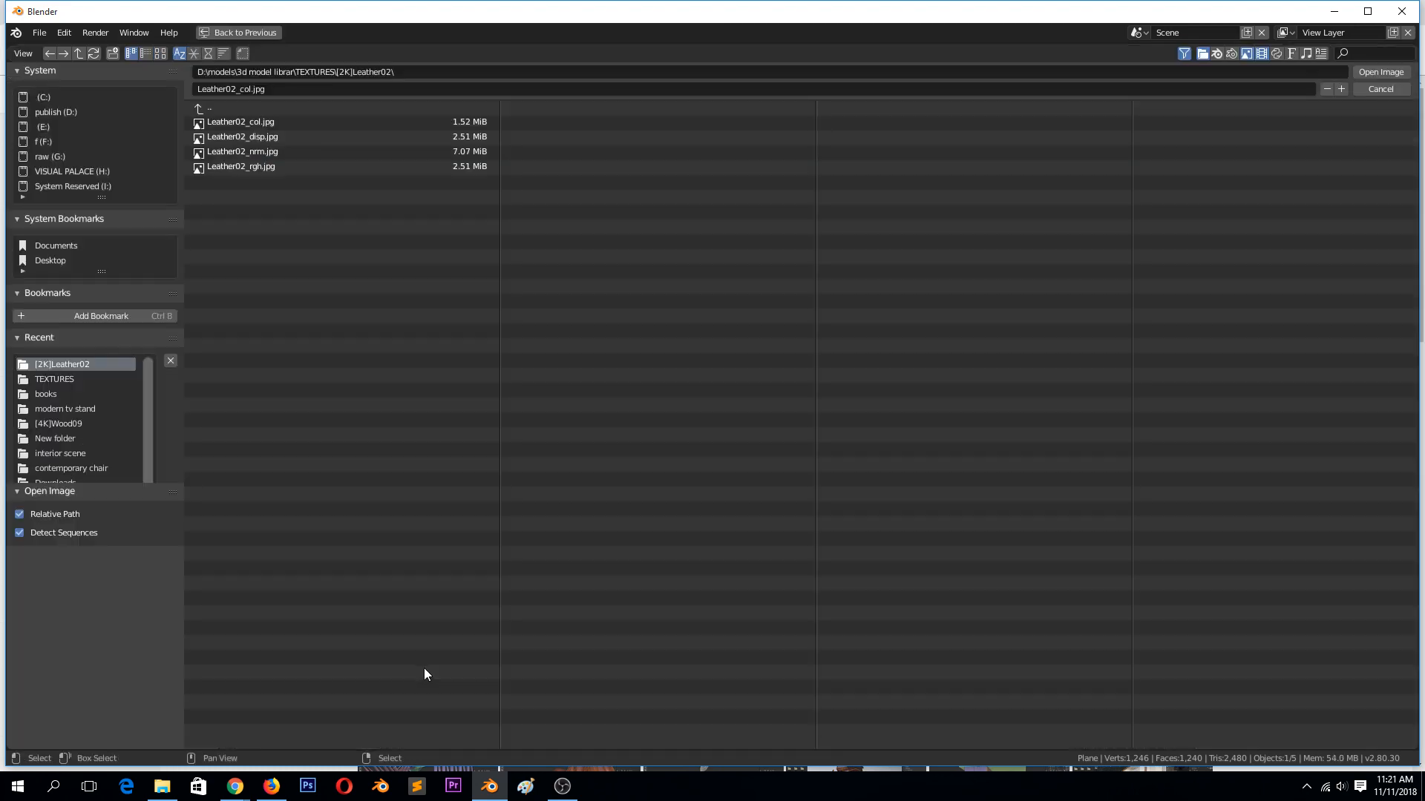
{"action": "double_click", "coordinate": [254, 166]}
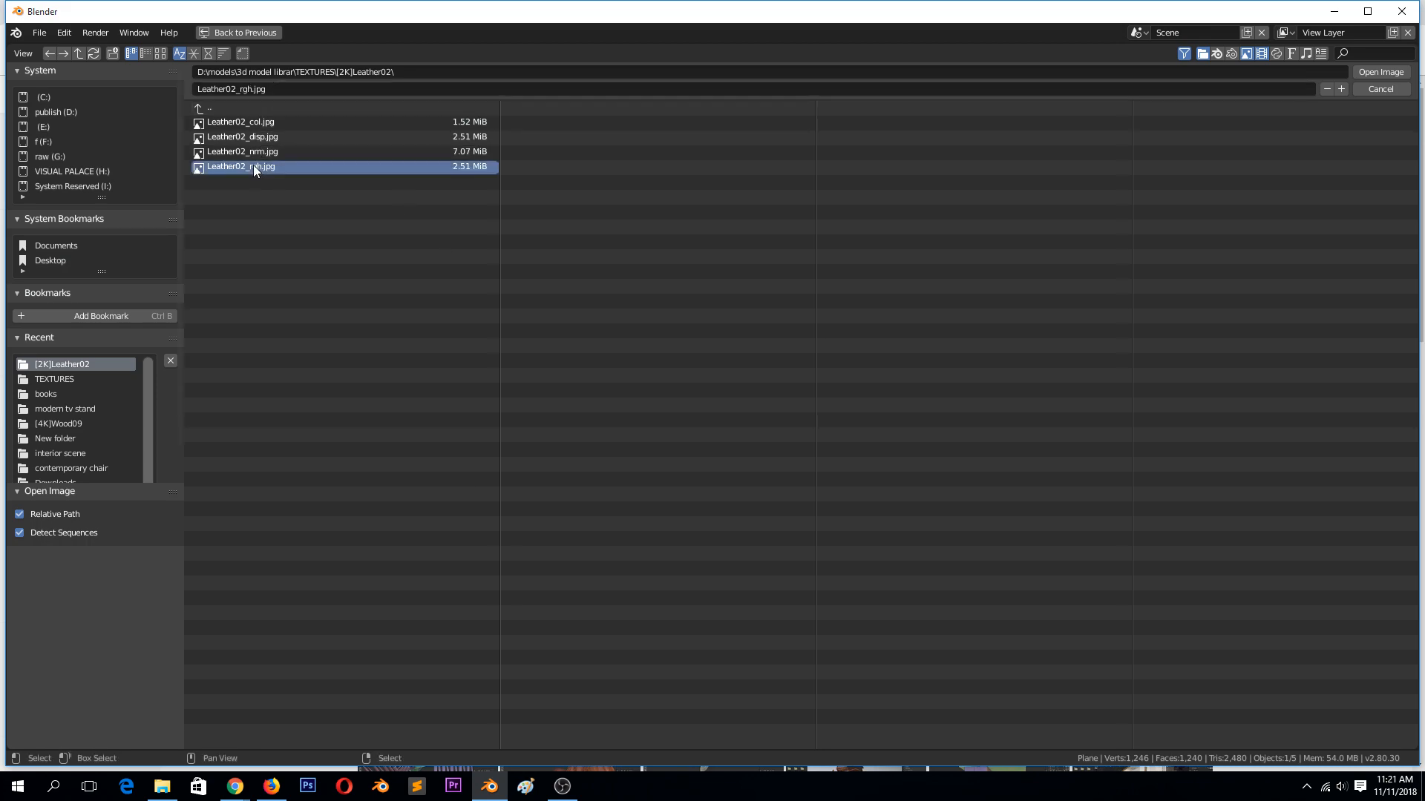
Step: Examine the leather cover and the page blocks' mesh from the front and from below
{"action": "middle_click_drag", "start_coordinate": [641, 291], "coordinate": [696, 320]}
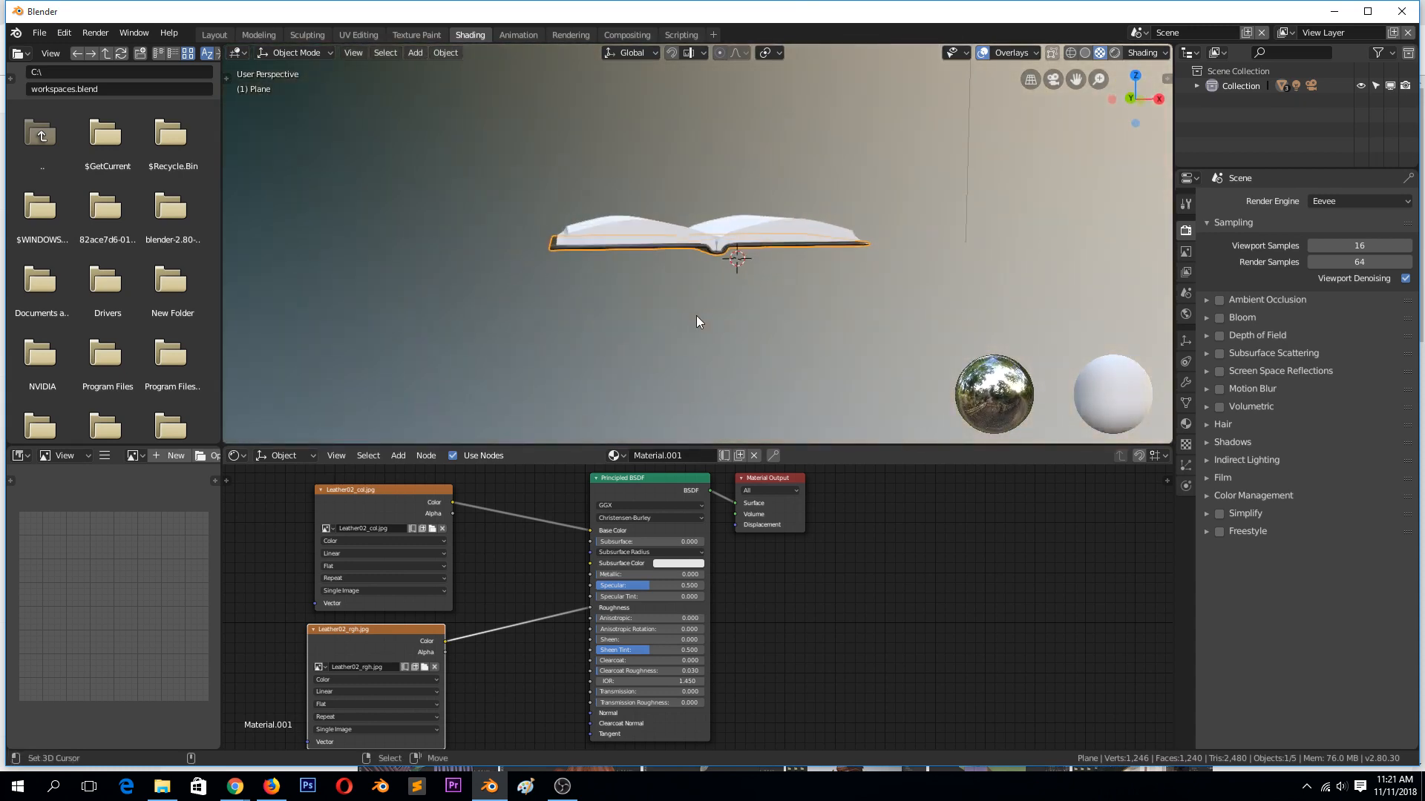
{"action": "key", "text": "KP_1"}
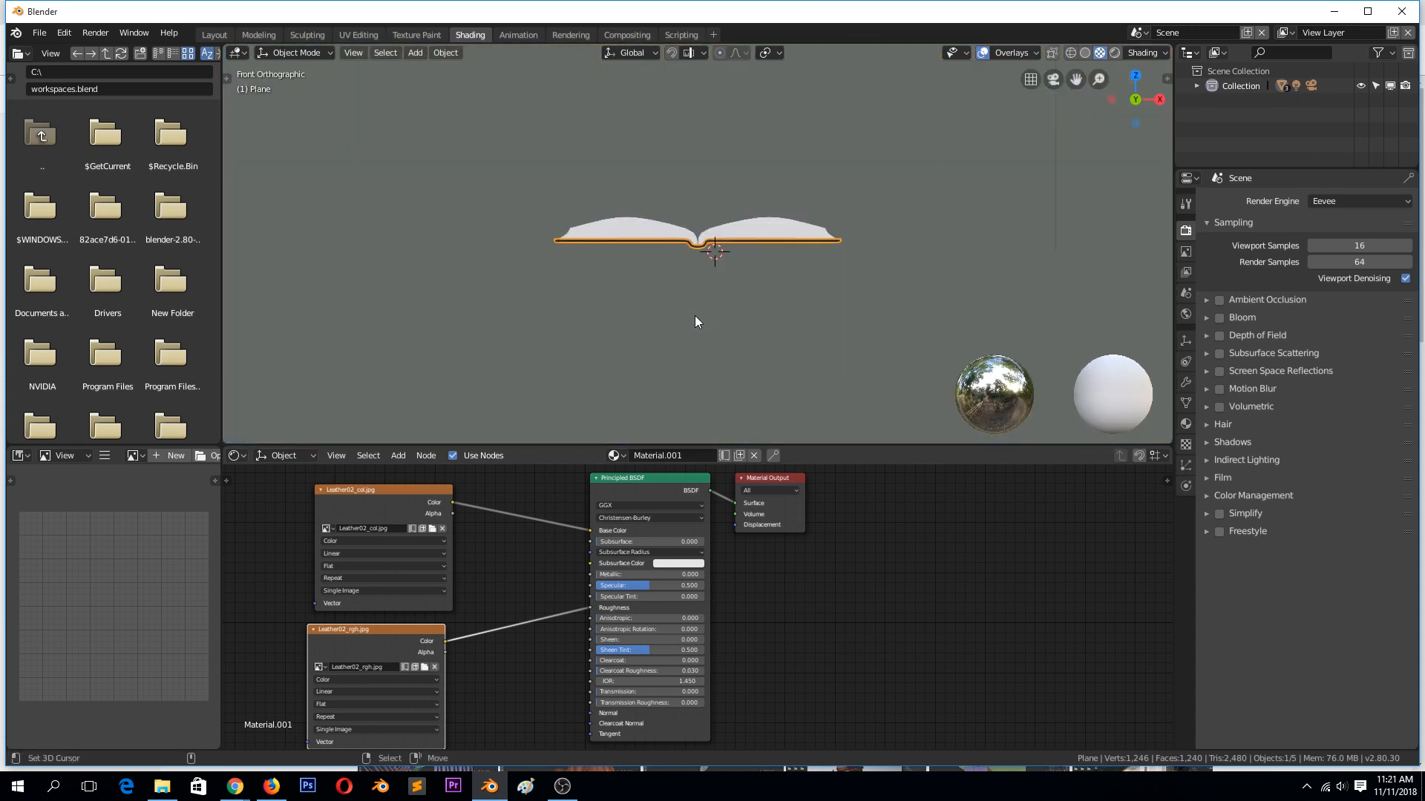
{"action": "scroll", "coordinate": [674, 153], "scroll_direction": "up", "scroll_amount": 5}
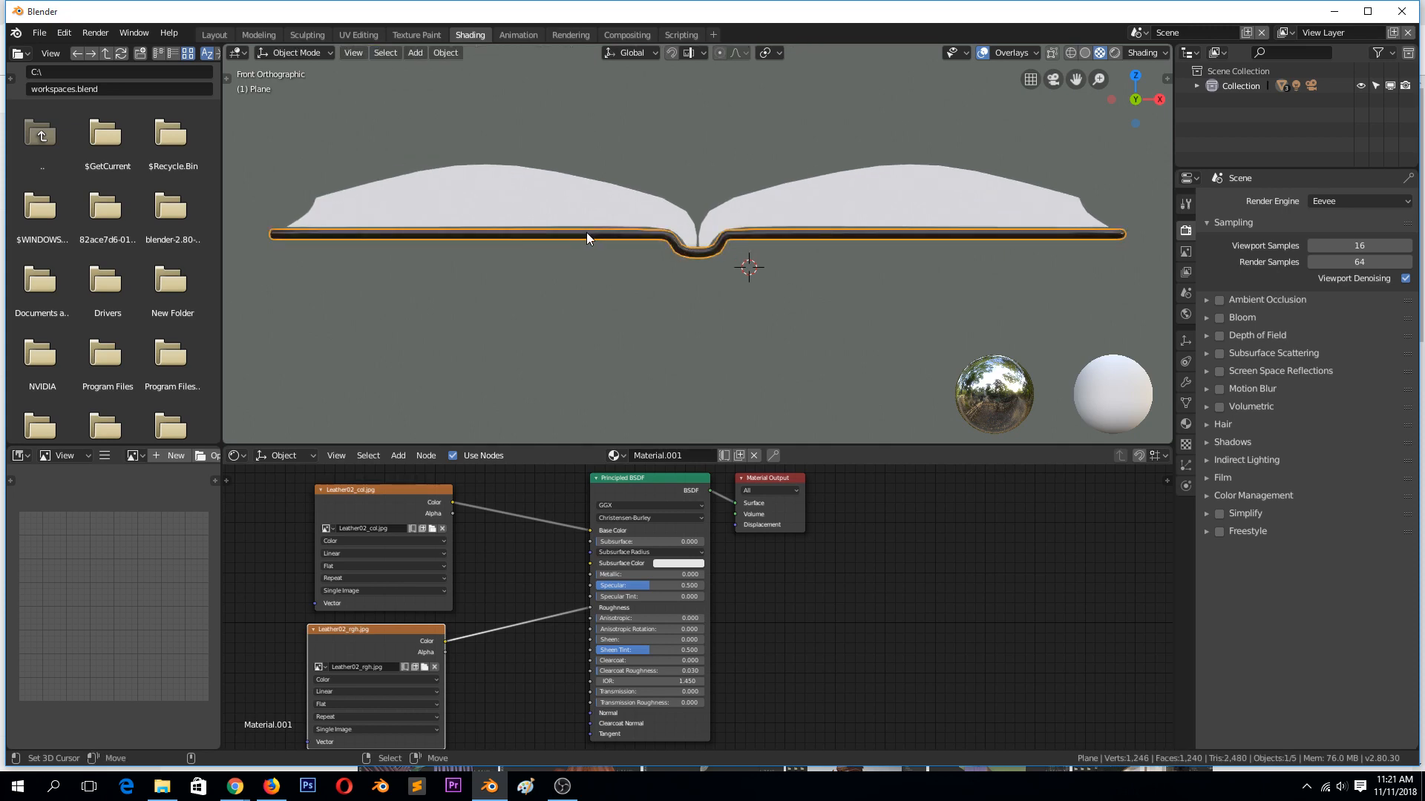
{"action": "left_click", "coordinate": [586, 202]}
{"action": "key", "text": "Tab"}
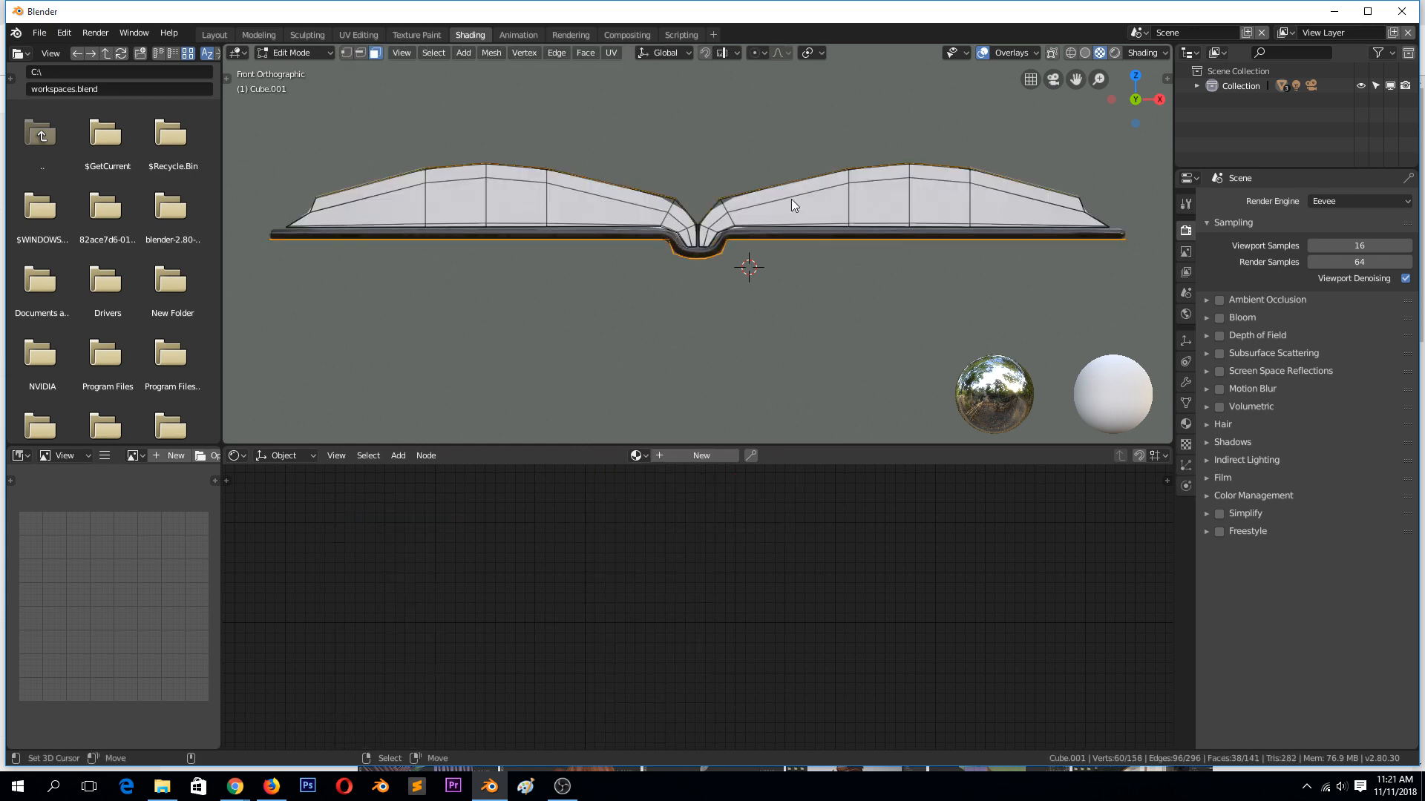
{"action": "key", "text": "Tab"}
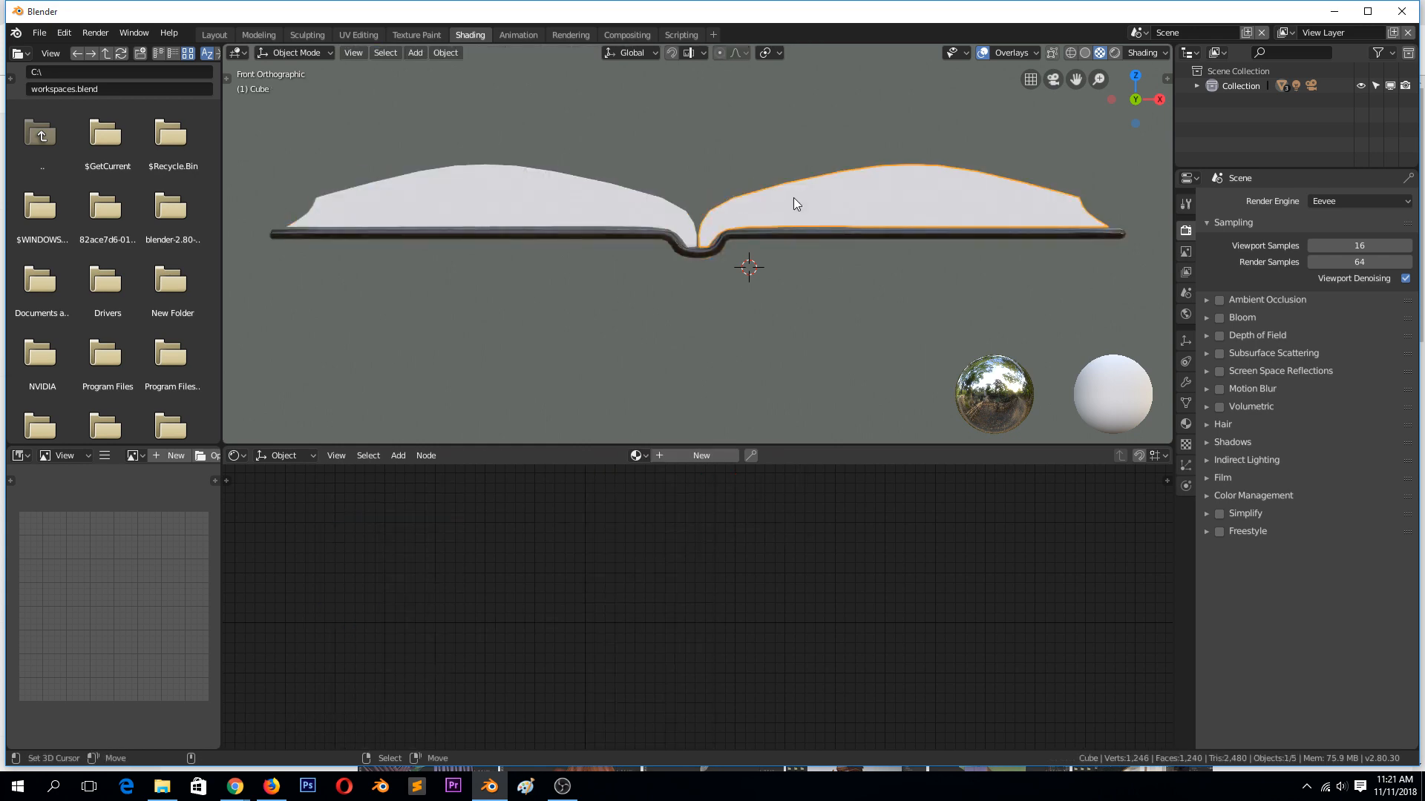
{"action": "middle_click_drag", "start_coordinate": [724, 243], "coordinate": [662, 270]}
{"action": "key", "text": "KP_1"}
{"action": "scroll", "coordinate": [696, 256], "scroll_direction": "down", "scroll_amount": 2}
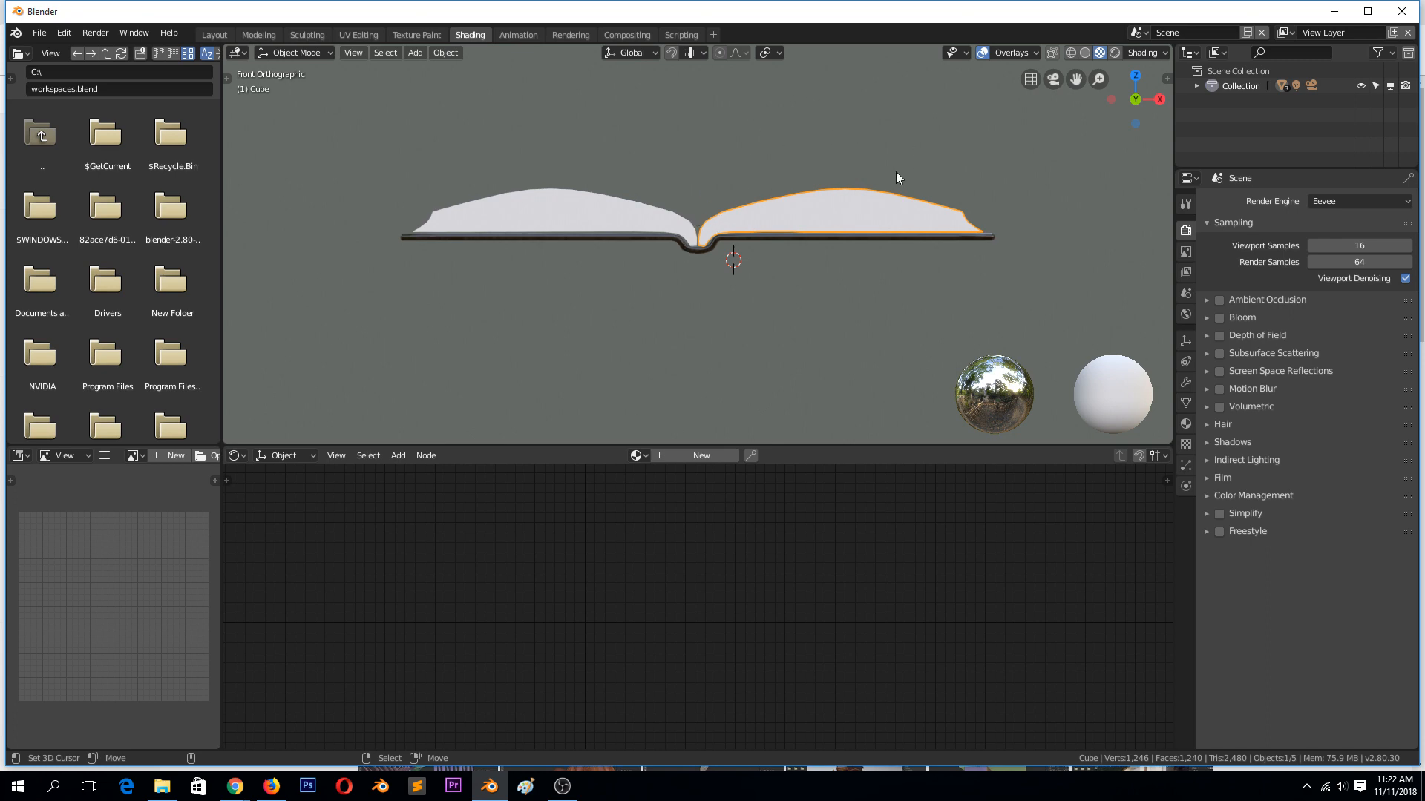
{"action": "mouse_move", "coordinate": [772, 159]}
{"action": "middle_mouse_down"}
{"action": "mouse_move", "coordinate": [779, 175]}
{"action": "mouse_move", "coordinate": [759, 138]}
{"action": "mouse_move", "coordinate": [849, 85]}
{"action": "mouse_move", "coordinate": [833, 182]}
{"action": "mouse_move", "coordinate": [765, 158]}
{"action": "mouse_move", "coordinate": [777, 166]}
{"action": "middle_mouse_up"}
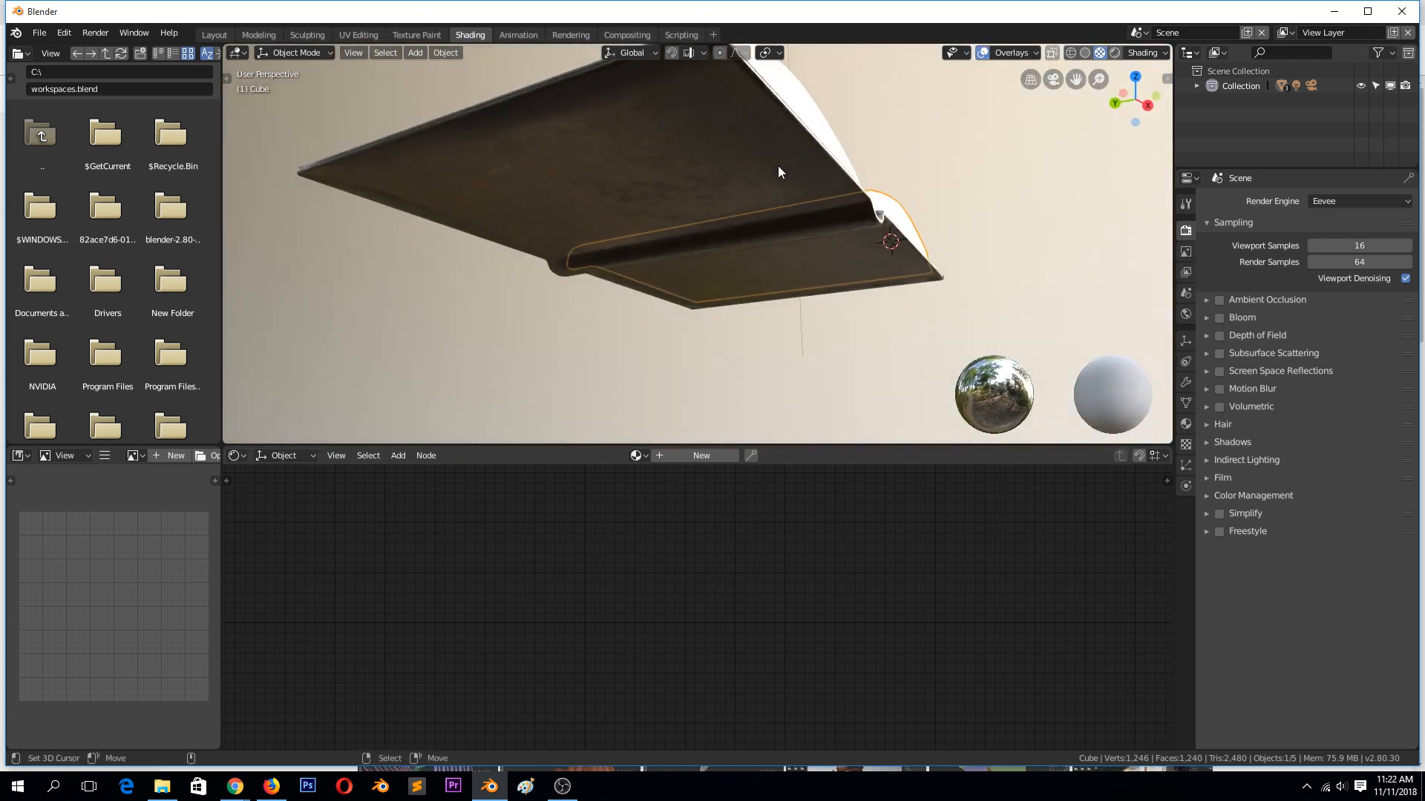
Step: Select the book cover and move its two leather texture nodes up and away from the shader
{"action": "left_click", "coordinate": [777, 166]}
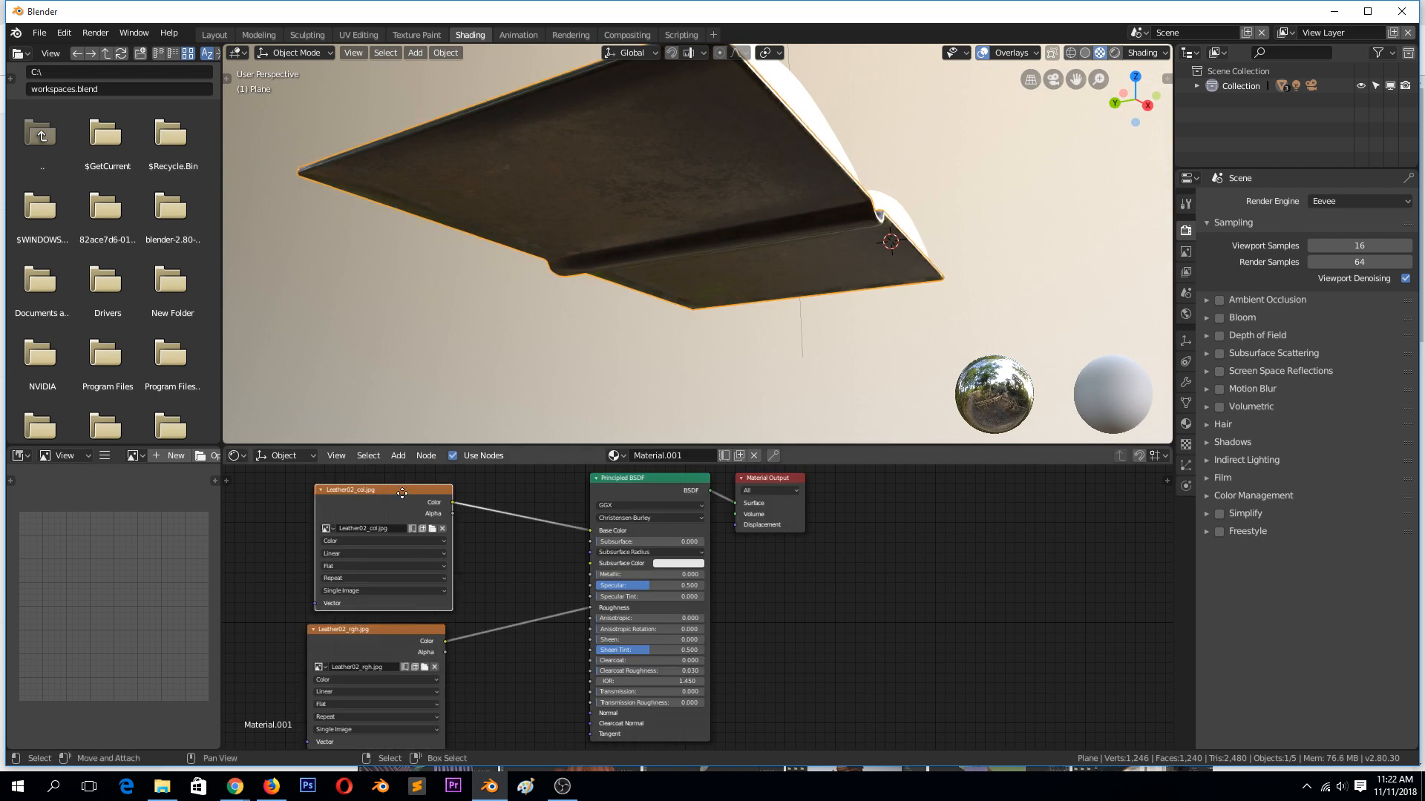
{"action": "left_click_drag", "start_coordinate": [429, 574], "coordinate": [391, 545]}
{"action": "left_click_drag", "start_coordinate": [387, 638], "coordinate": [353, 603]}
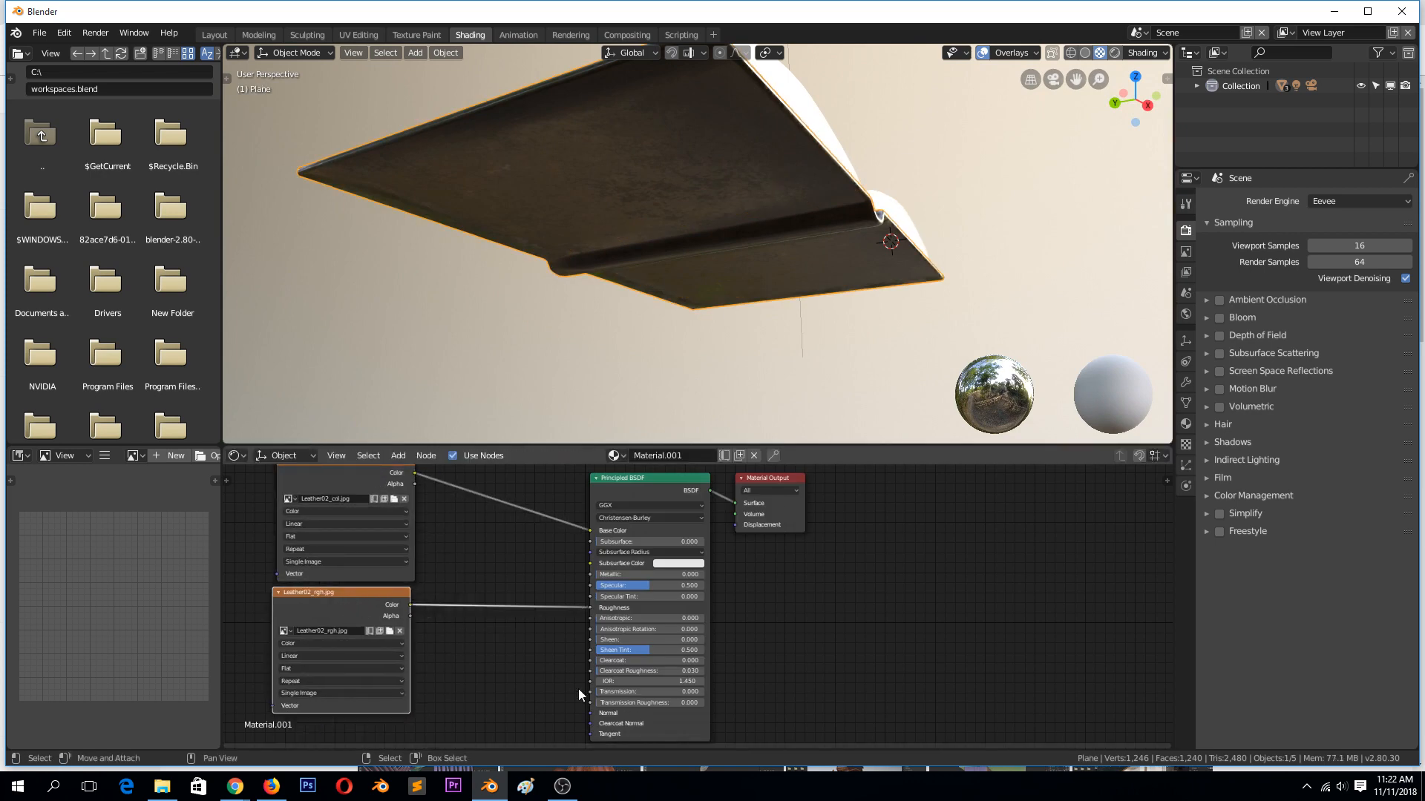
Step: Duplicate the roughness texture node below the others and connect the copy's Color to the Principled BSDF's Normal input
{"action": "scroll", "coordinate": [578, 688], "scroll_direction": "down", "scroll_amount": 1}
{"action": "key", "text": "shift+d"}
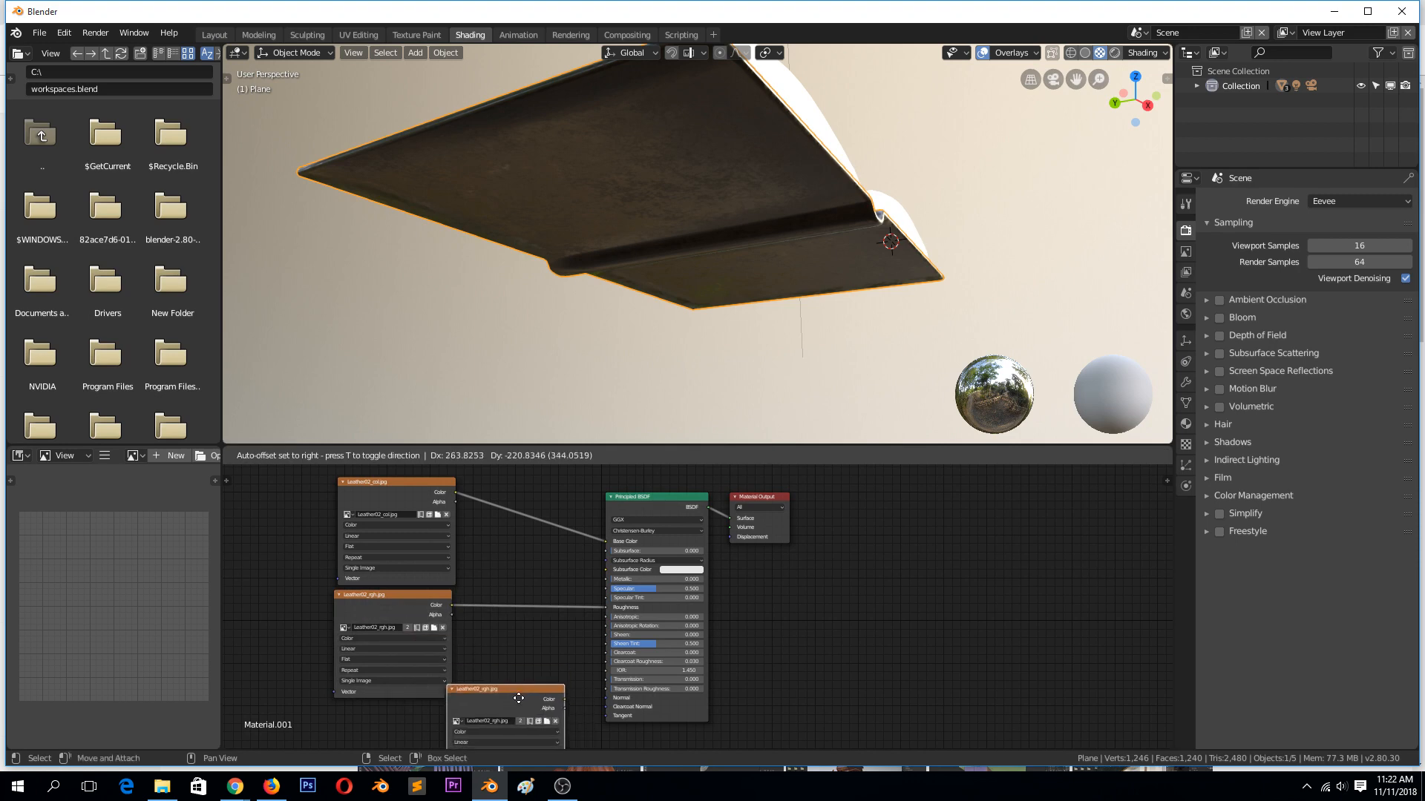
{"action": "left_click", "coordinate": [394, 727]}
{"action": "scroll", "coordinate": [400, 718], "scroll_direction": "down", "scroll_amount": 1}
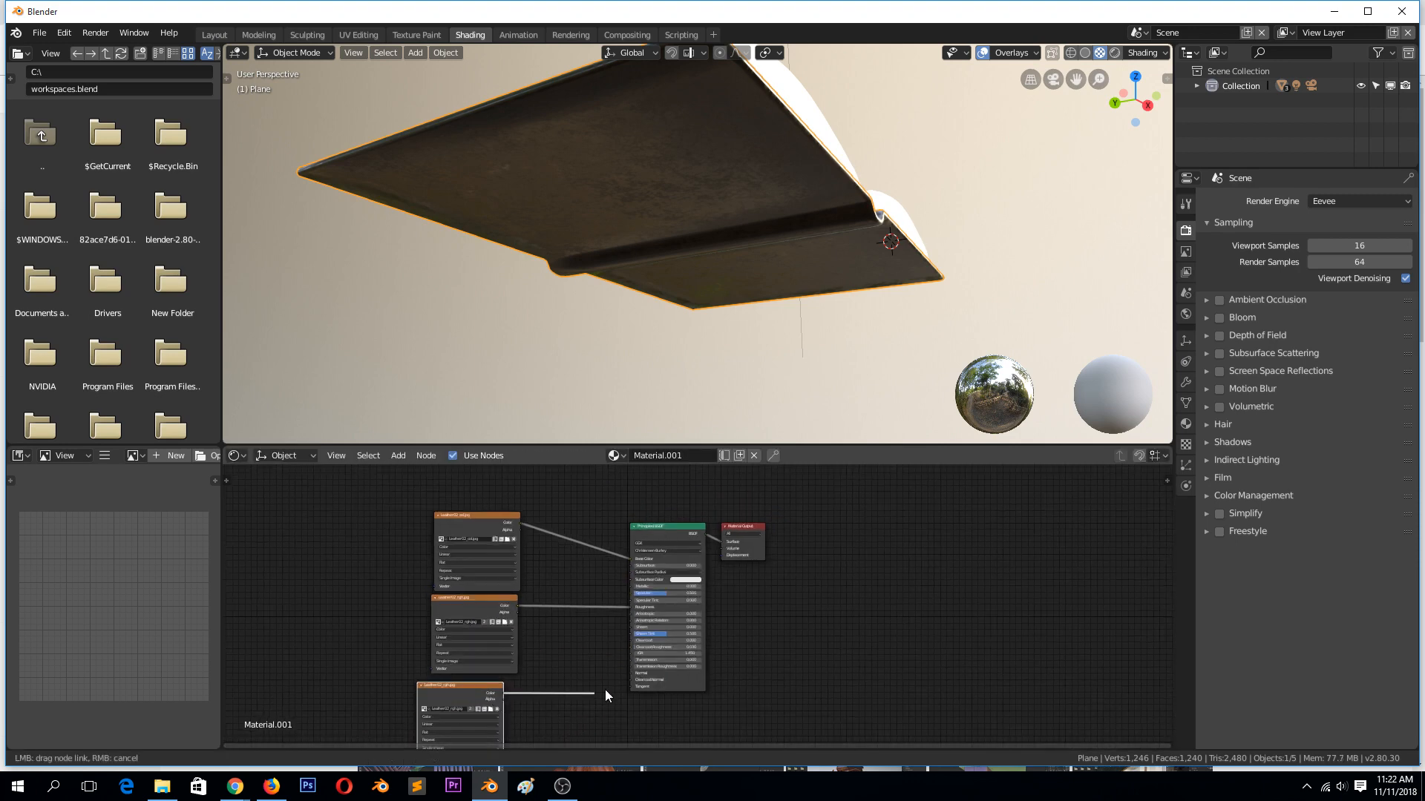
{"action": "left_click_drag", "start_coordinate": [632, 673], "coordinate": [505, 693]}
Step: Insert a Normal Map node on the link between the third texture node and the shader's Normal input
{"action": "key", "text": "shift+a"}
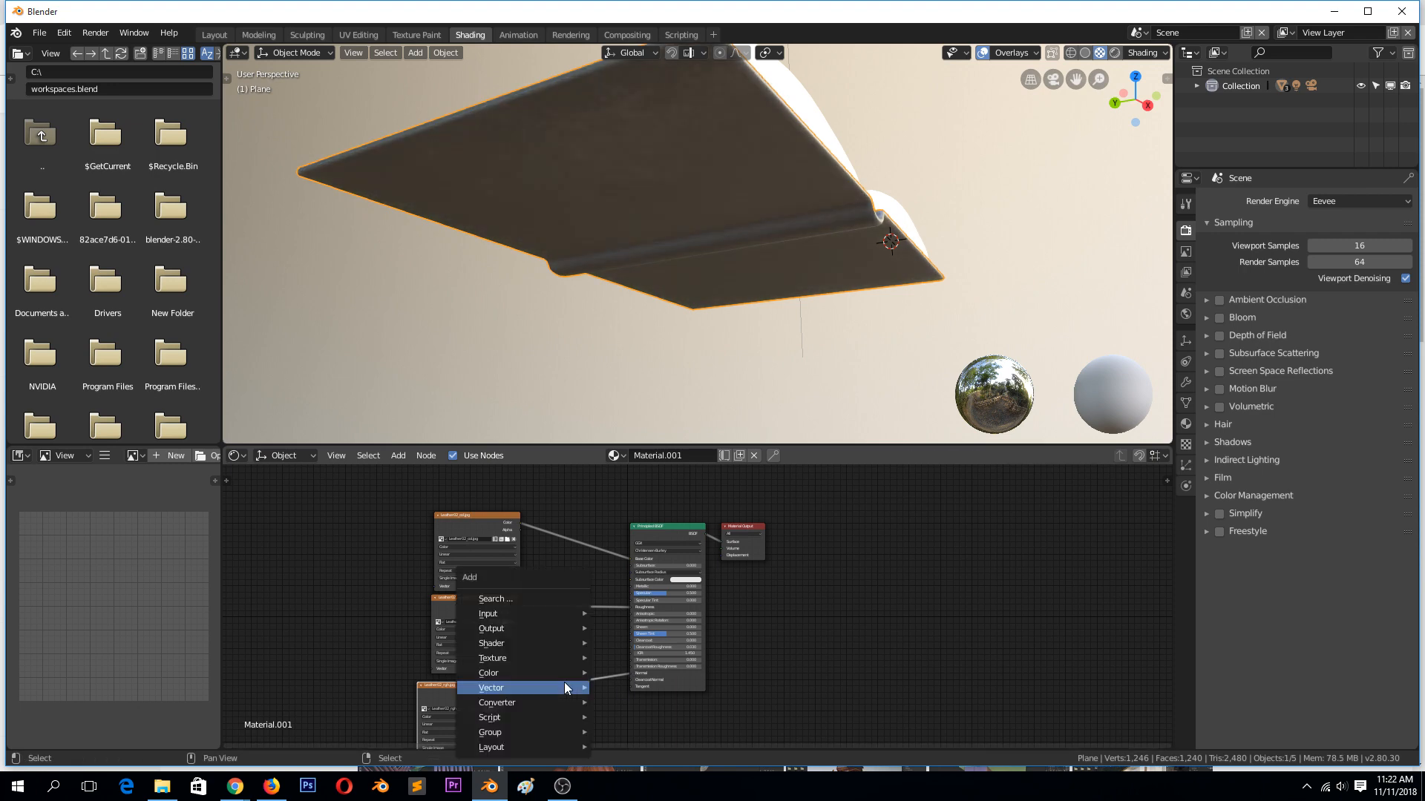
{"action": "mouse_move", "coordinate": [557, 691]}
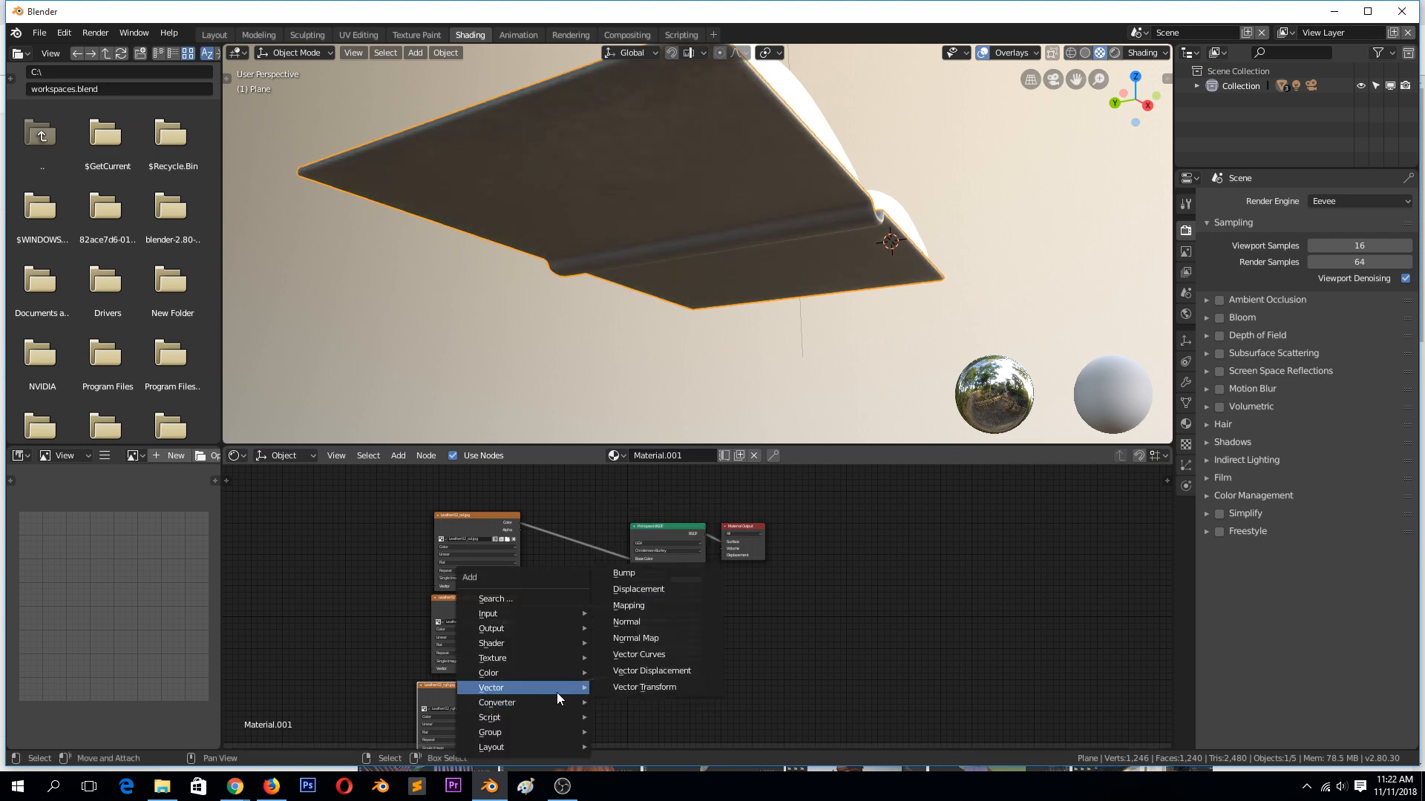
{"action": "left_click", "coordinate": [652, 641]}
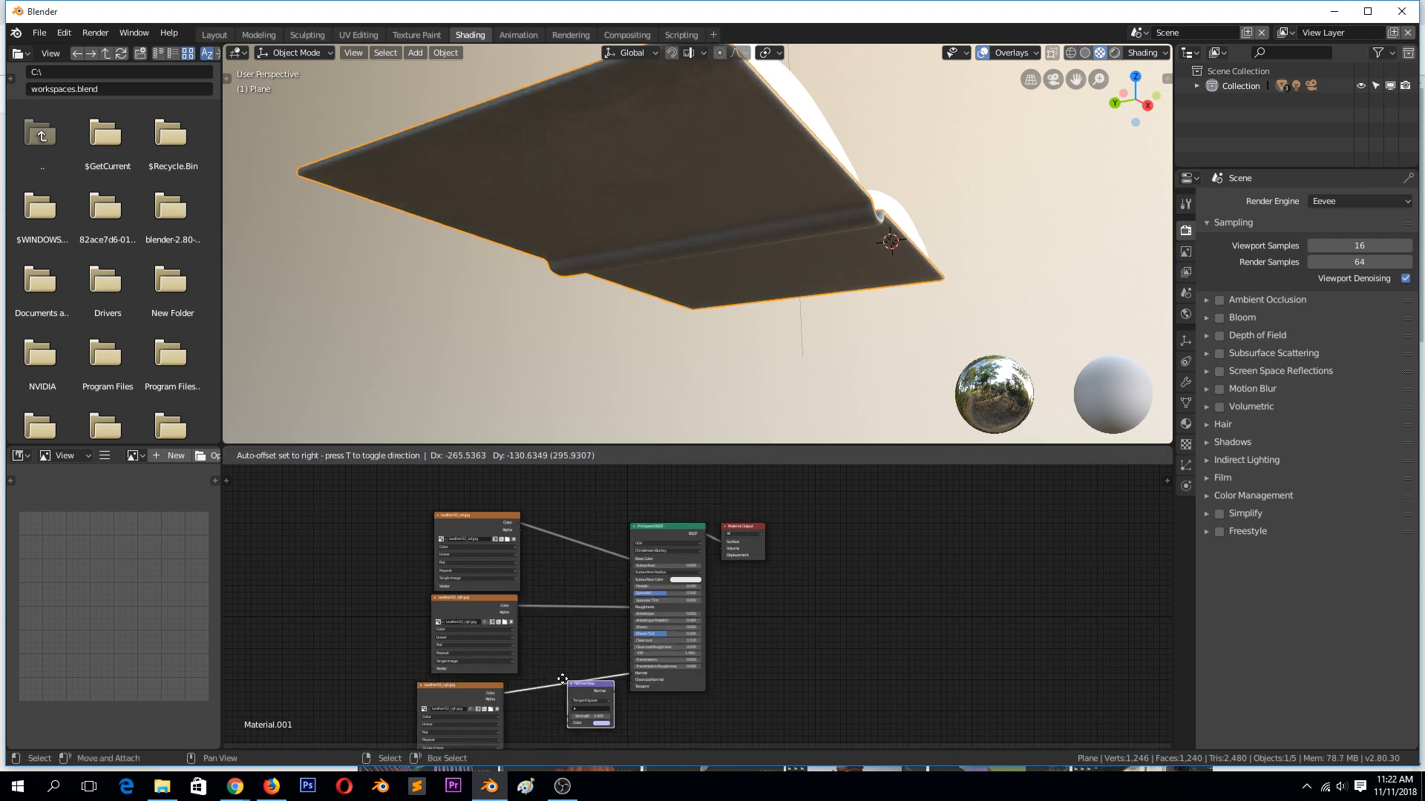
{"action": "left_click", "coordinate": [542, 675]}
{"action": "left_click", "coordinate": [579, 708]}
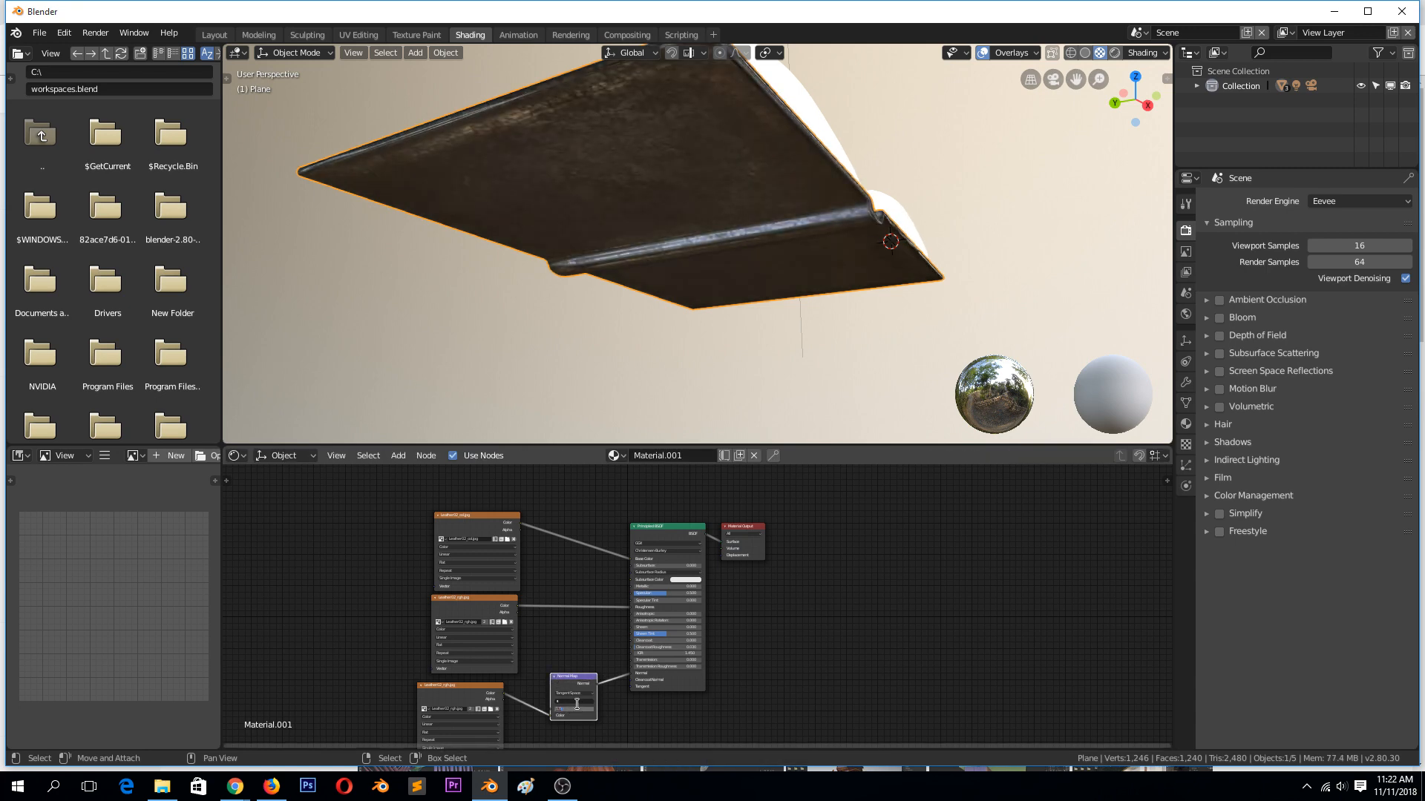
{"action": "key", "text": "Return"}
Step: Load Leather02_nrm.jpg into the texture node that feeds the Normal Map node
{"action": "left_click", "coordinate": [489, 711]}
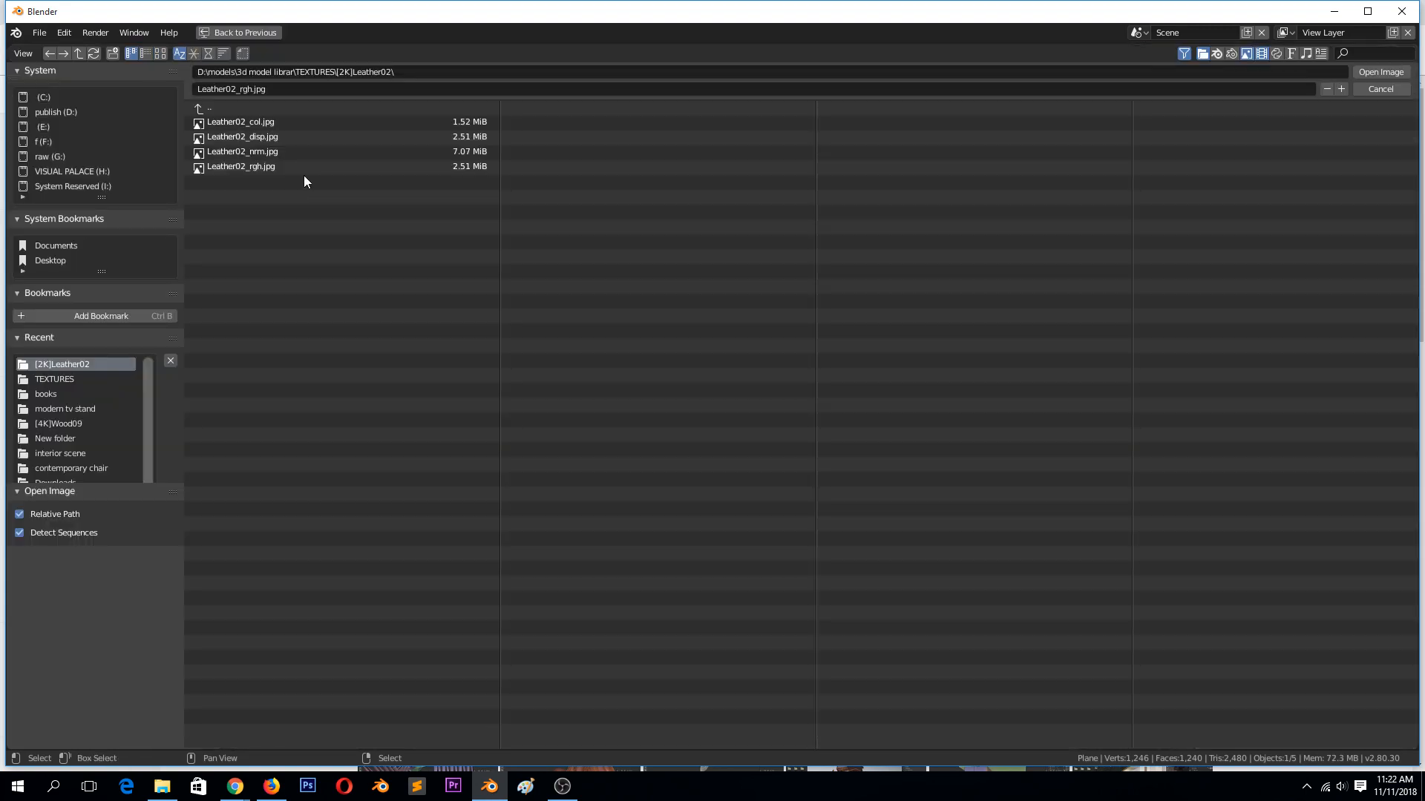
{"action": "left_click", "coordinate": [288, 149]}
{"action": "double_click", "coordinate": [288, 151]}
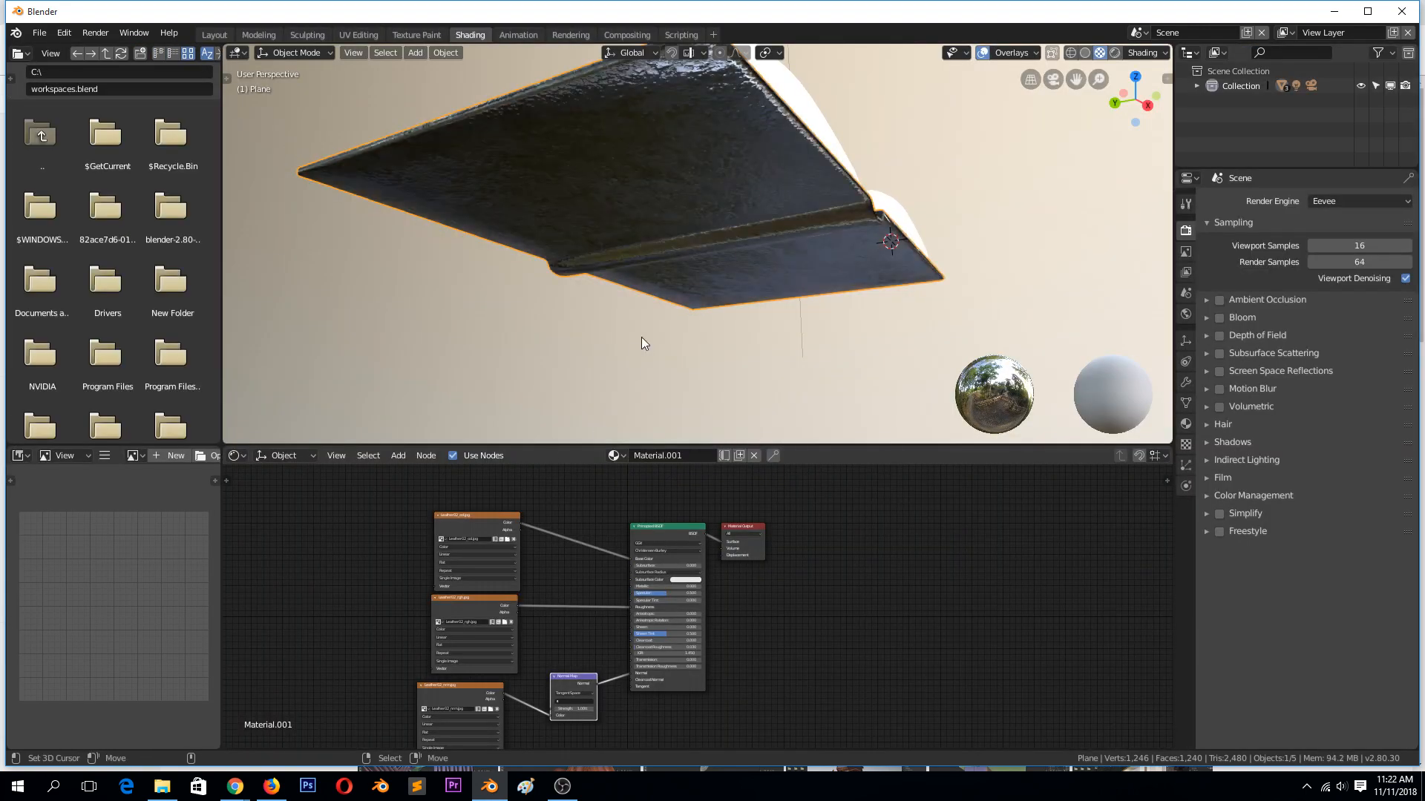
Step: Inspect the cover's leather relief from below and move the Normal Map node up between the texture nodes and the shader
{"action": "middle_click_drag", "start_coordinate": [641, 337], "coordinate": [657, 269]}
{"action": "scroll", "coordinate": [596, 707], "scroll_direction": "up", "scroll_amount": 1}
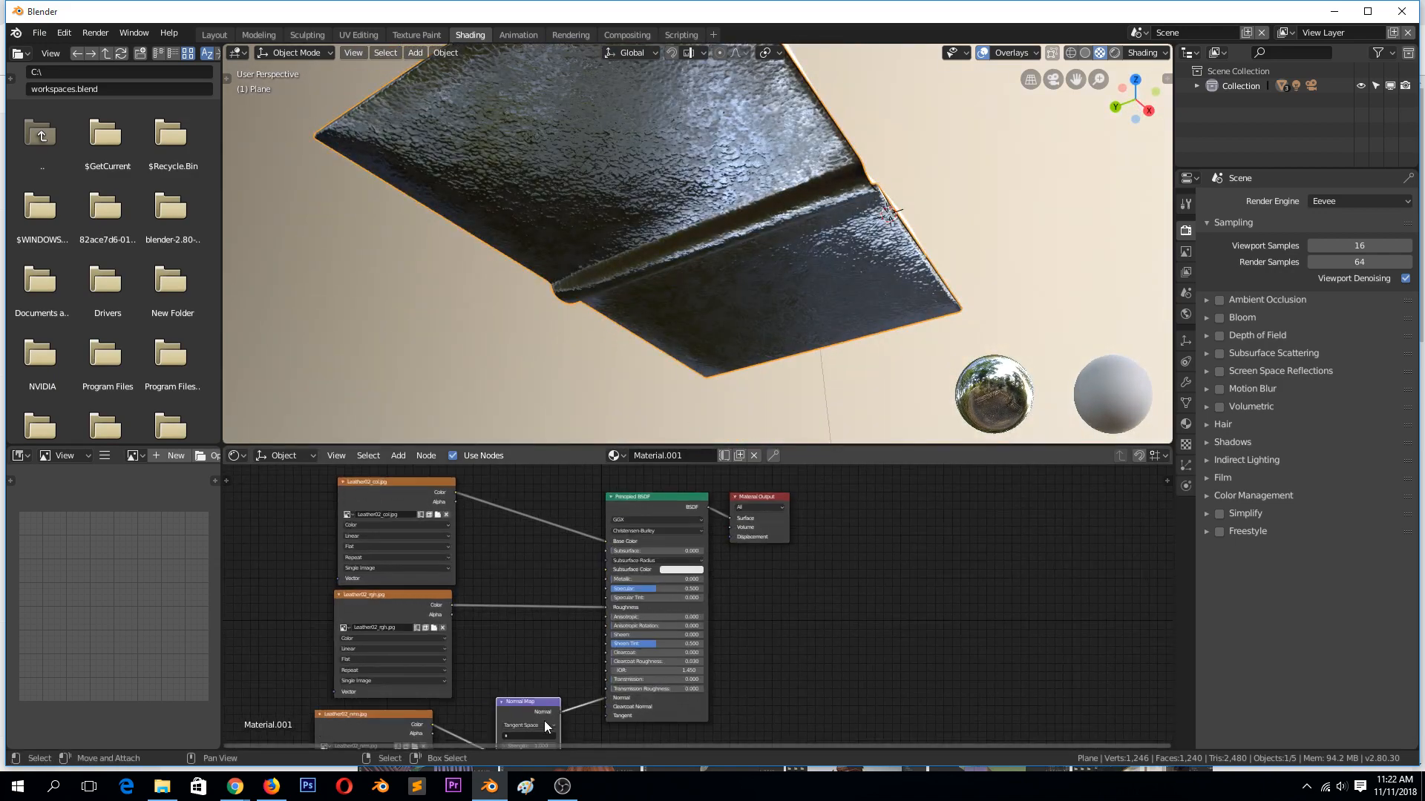
{"action": "left_click_drag", "start_coordinate": [536, 706], "coordinate": [524, 648]}
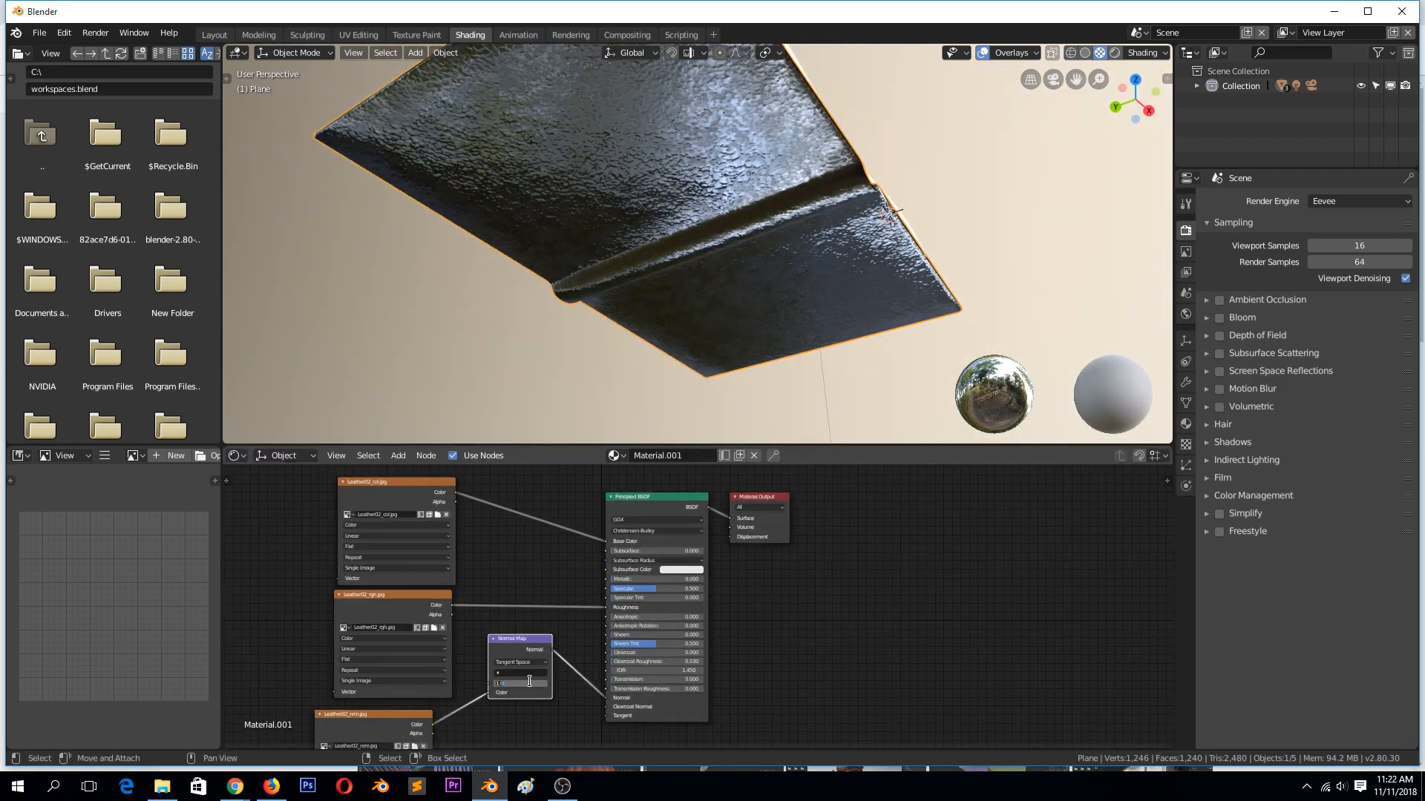
Step: Reduce the Normal Map node's strength and spread the colour texture, shader and output nodes apart to make room for more nodes
{"action": "key", "text": "Return"}
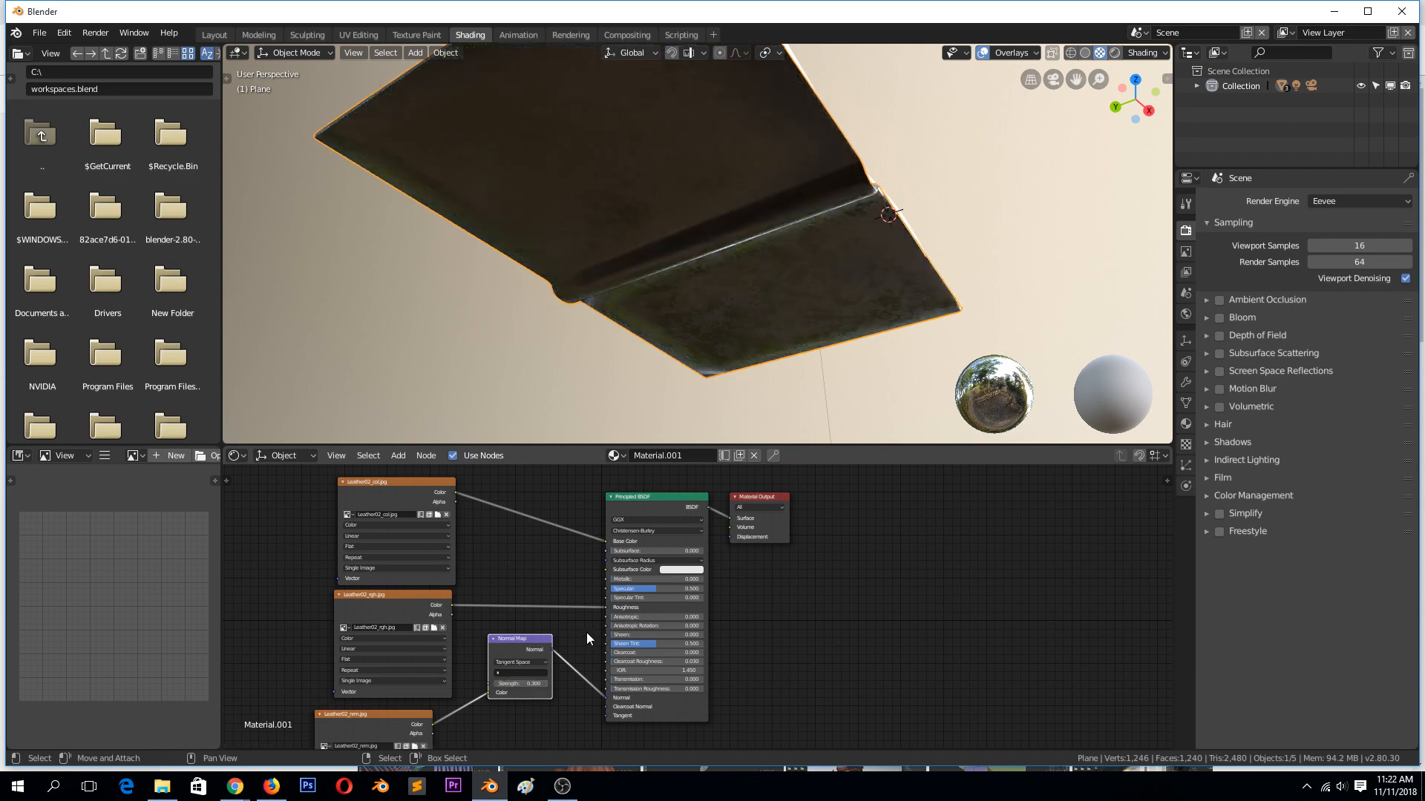
{"action": "middle_click_drag", "start_coordinate": [720, 312], "coordinate": [706, 342]}
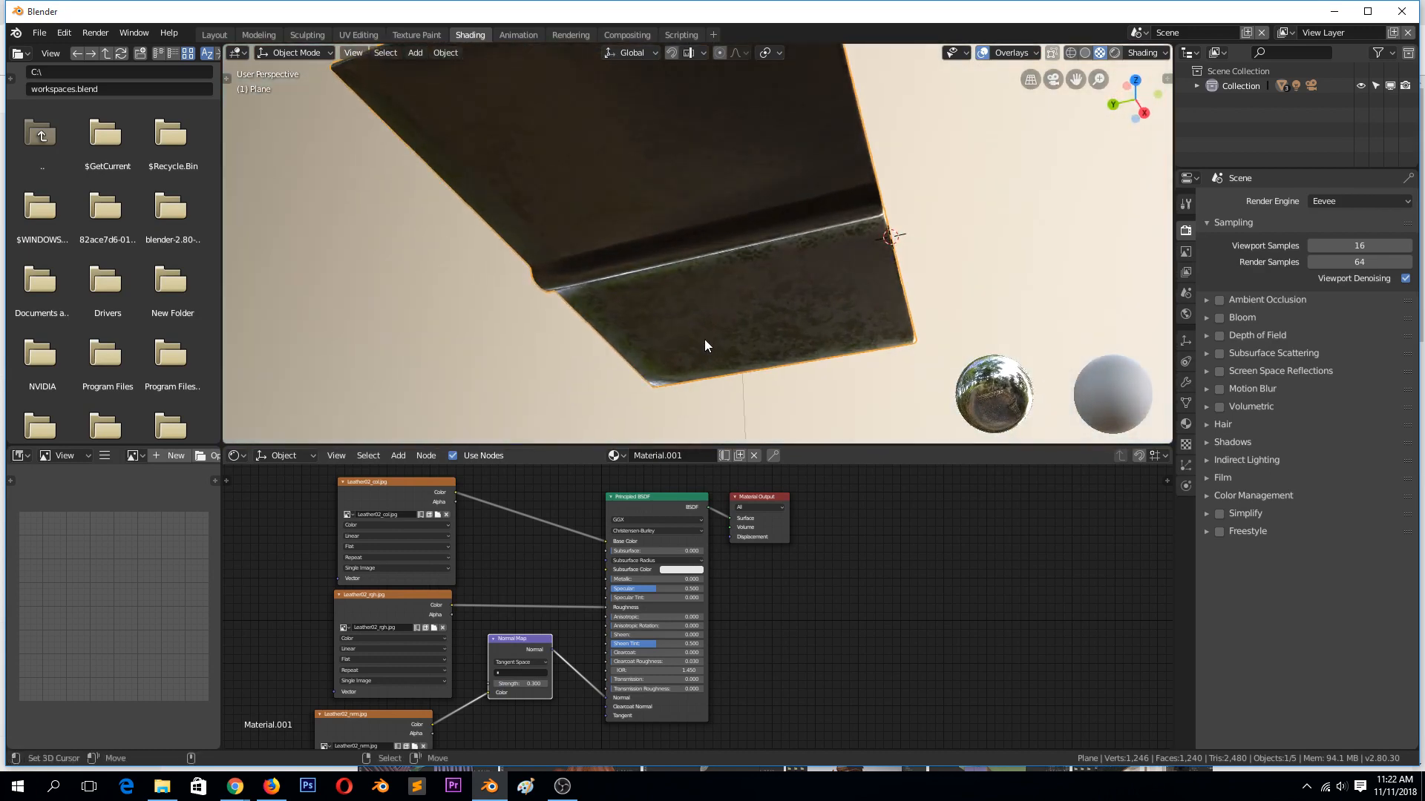
{"action": "key", "text": "g"}
{"action": "left_click", "coordinate": [743, 503]}
{"action": "left_click_drag", "start_coordinate": [744, 502], "coordinate": [864, 513]}
{"action": "left_click_drag", "start_coordinate": [655, 498], "coordinate": [773, 524]}
{"action": "left_click_drag", "start_coordinate": [357, 481], "coordinate": [224, 527]}
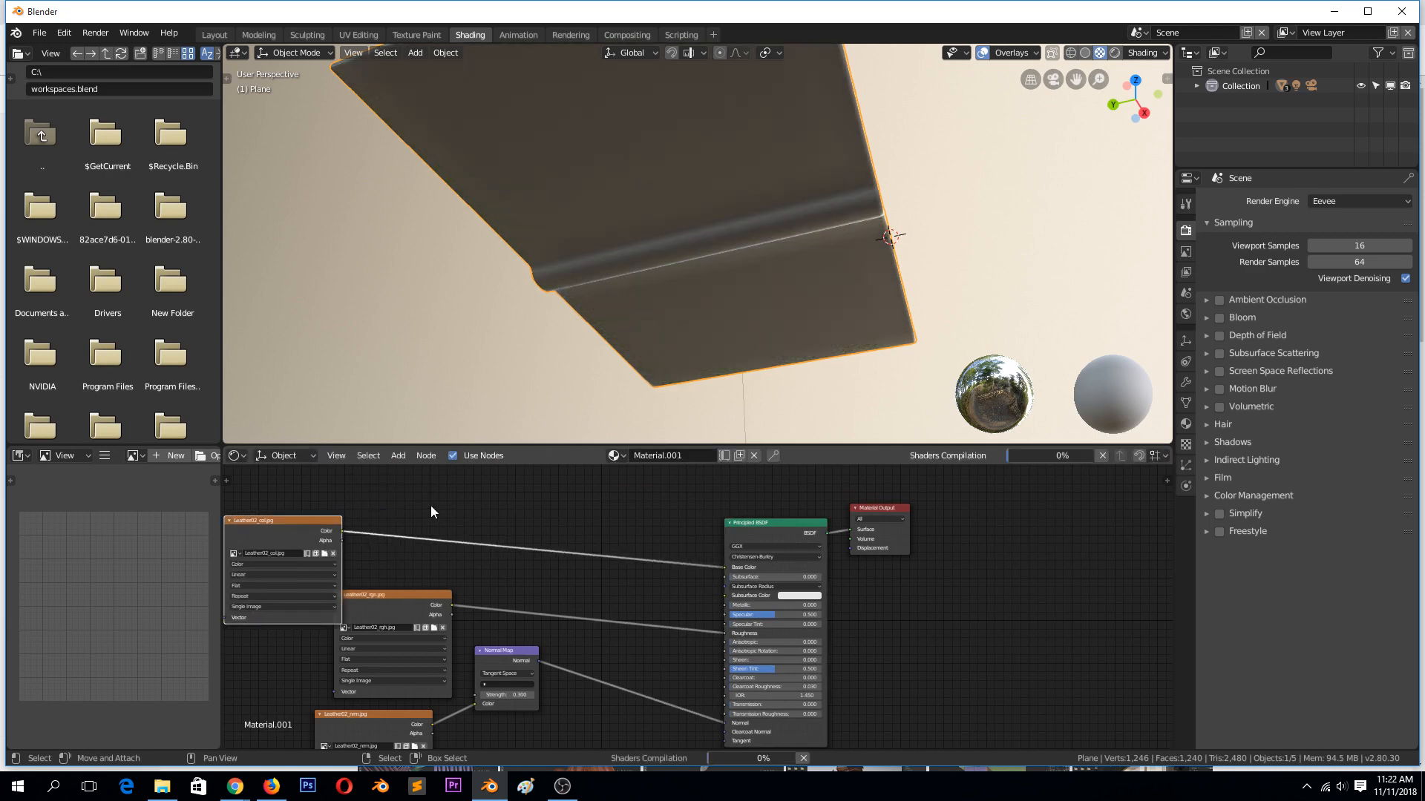
Step: Add an Object Info node above the texture nodes
{"action": "key", "text": "shift+a"}
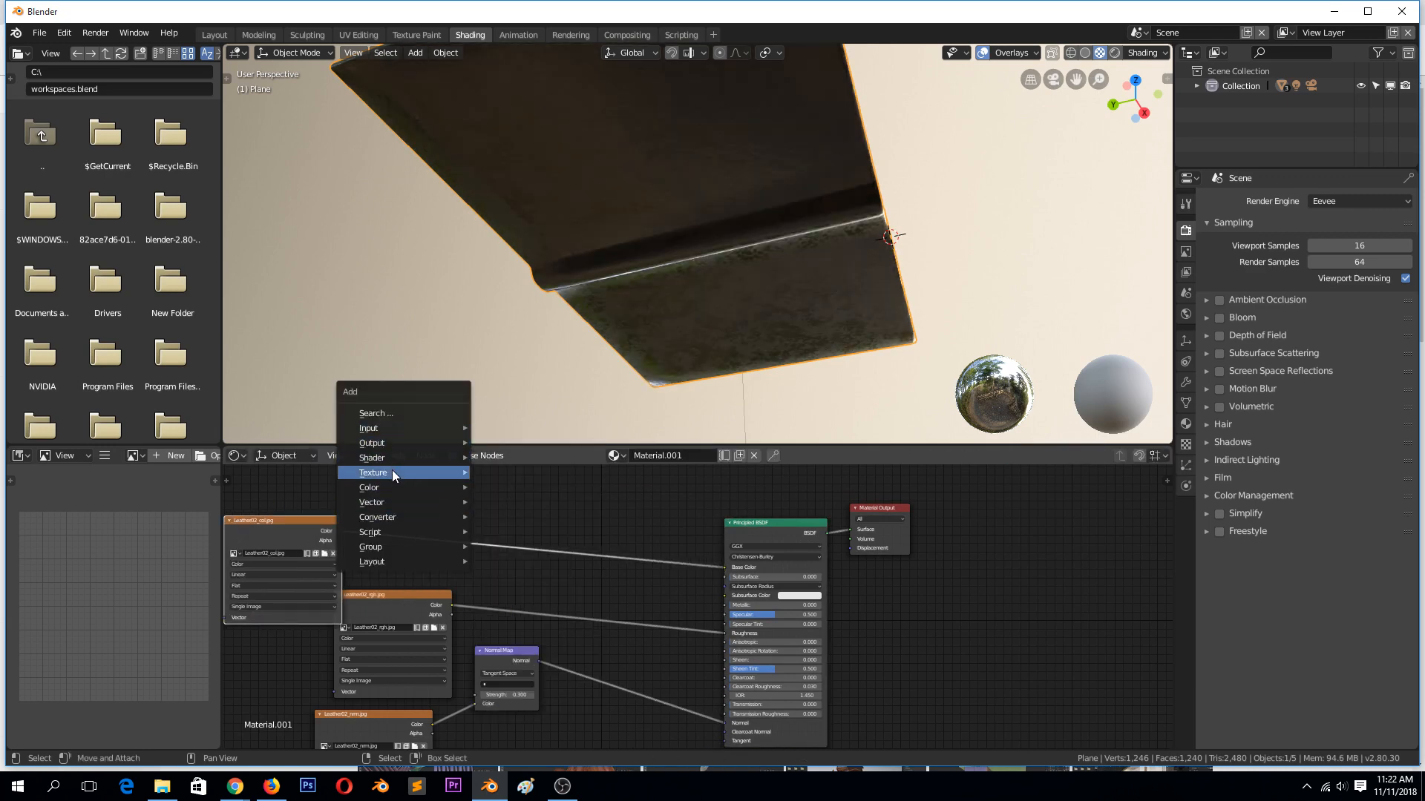
{"action": "key", "text": "shift+a"}
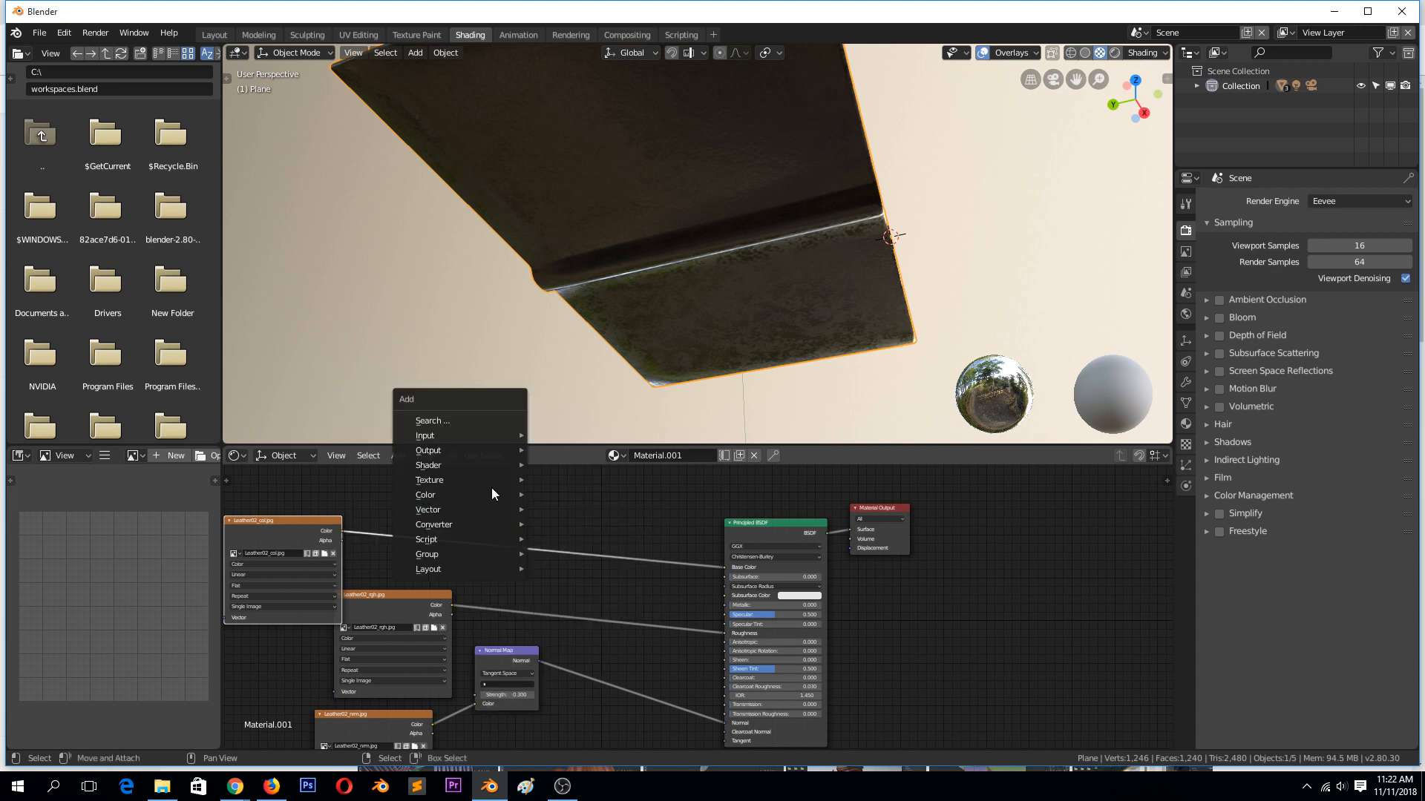
{"action": "mouse_move", "coordinate": [460, 436]}
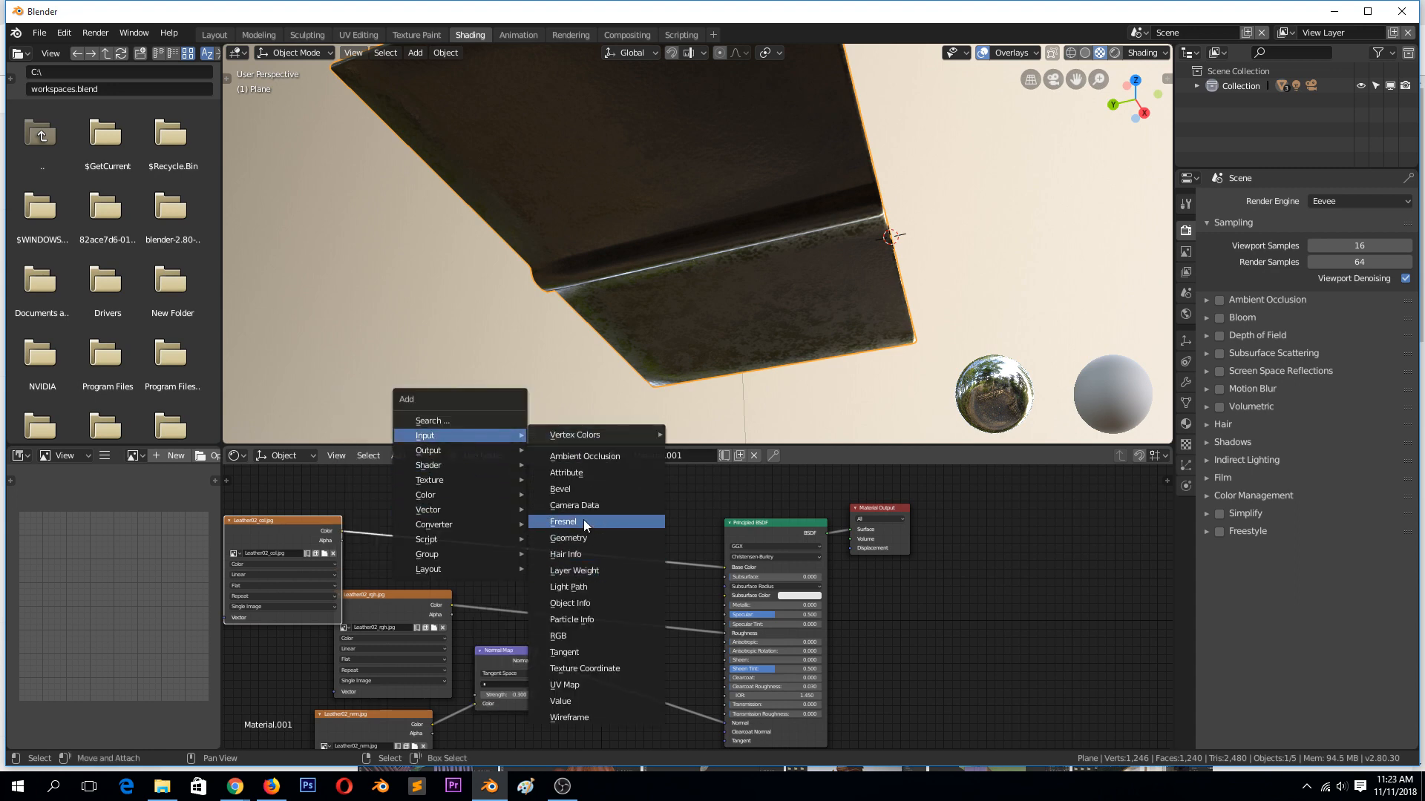
{"action": "left_click", "coordinate": [579, 603]}
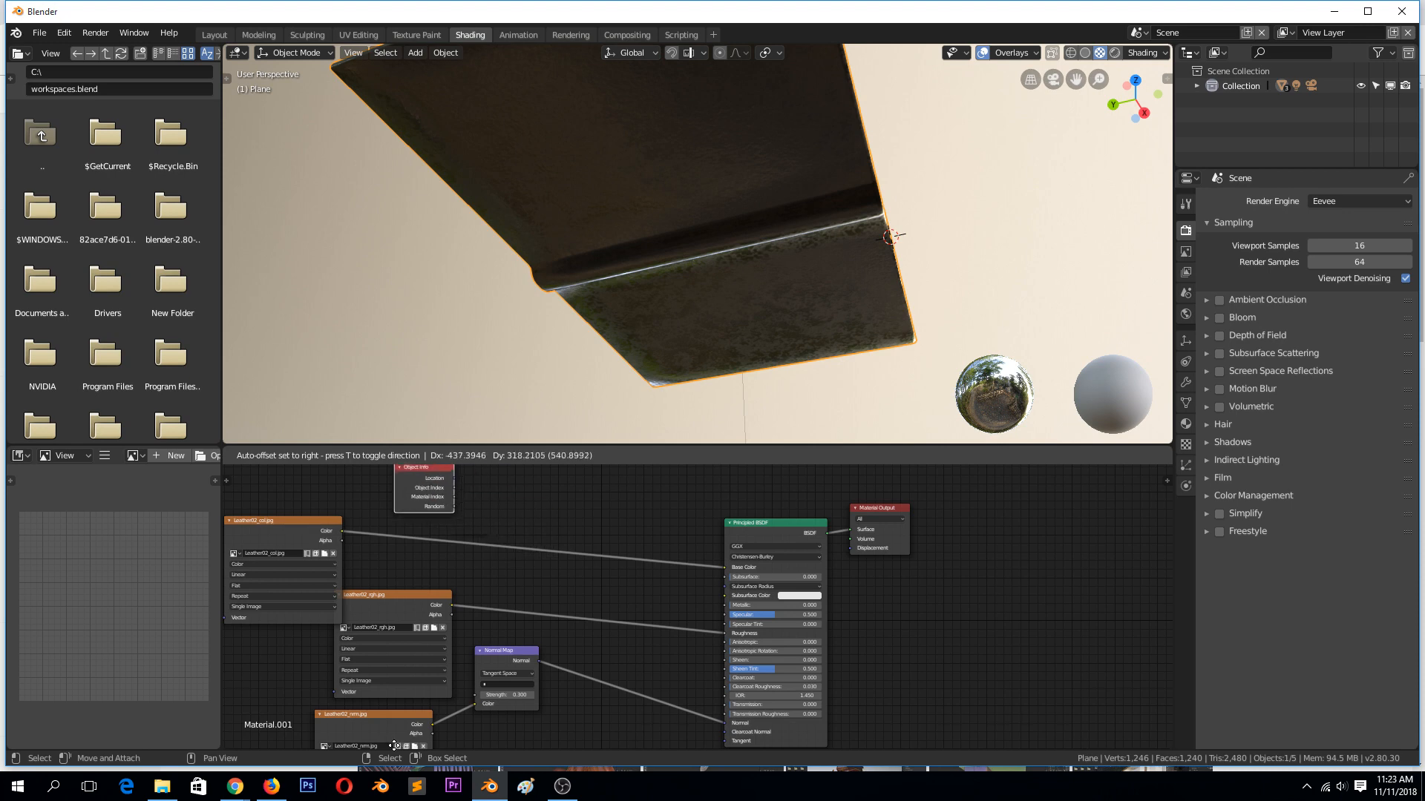
{"action": "left_click", "coordinate": [394, 467]}
Step: Add a ColorRamp node feeding the shader's Base Color and detach the leather colour texture from its Fac input
{"action": "key", "text": "shift+a"}
{"action": "mouse_move", "coordinate": [568, 515]}
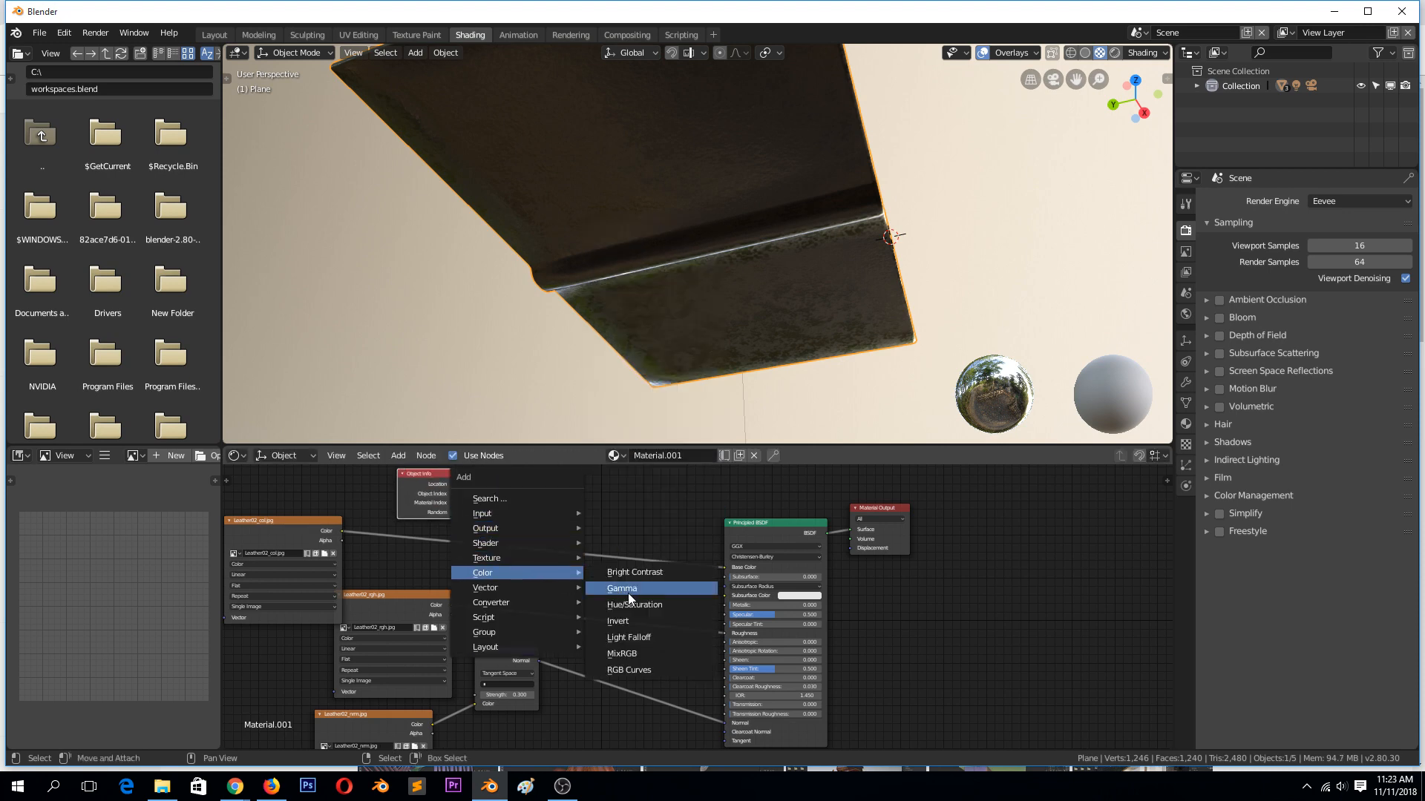
{"action": "mouse_move", "coordinate": [522, 588]}
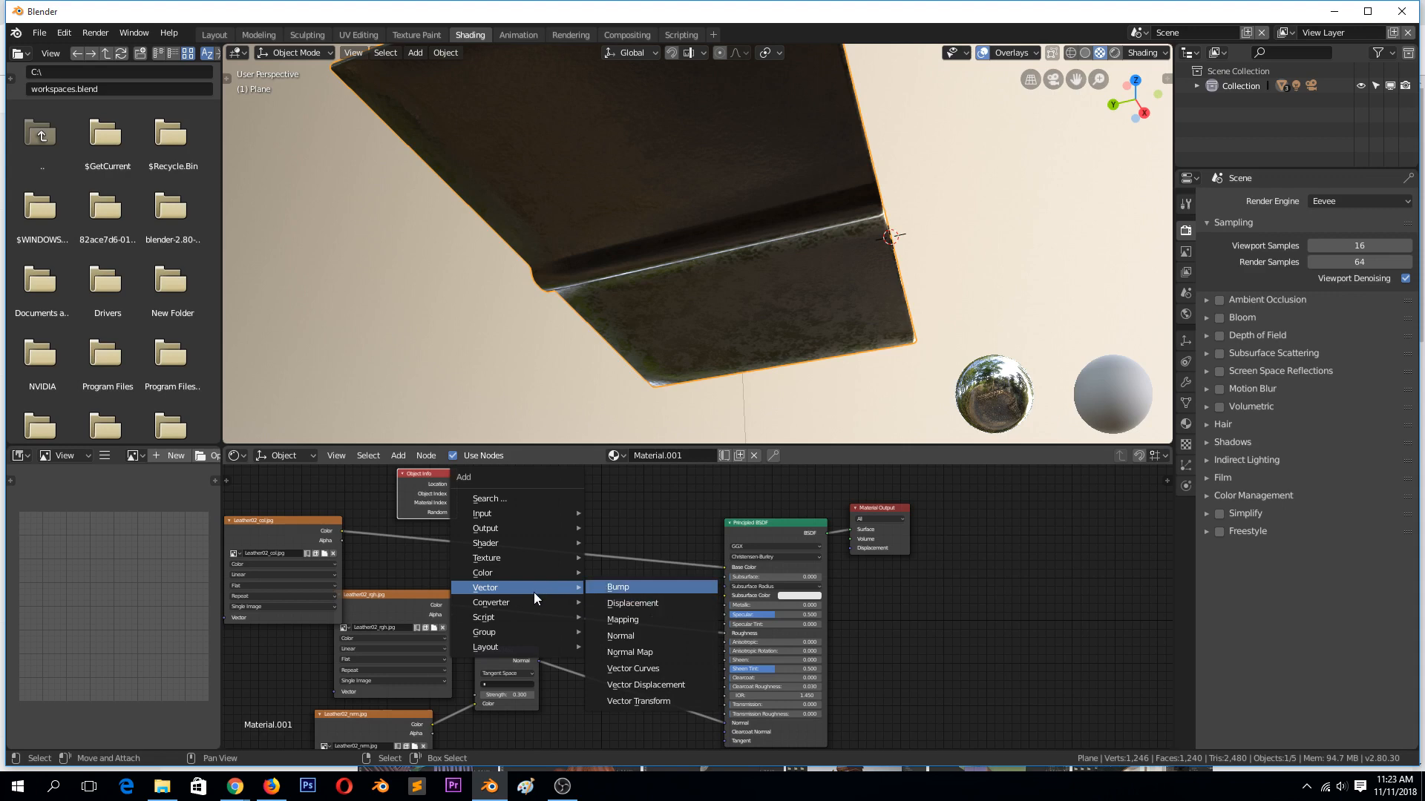
{"action": "left_click", "coordinate": [631, 423]}
{"action": "left_click", "coordinate": [515, 466]}
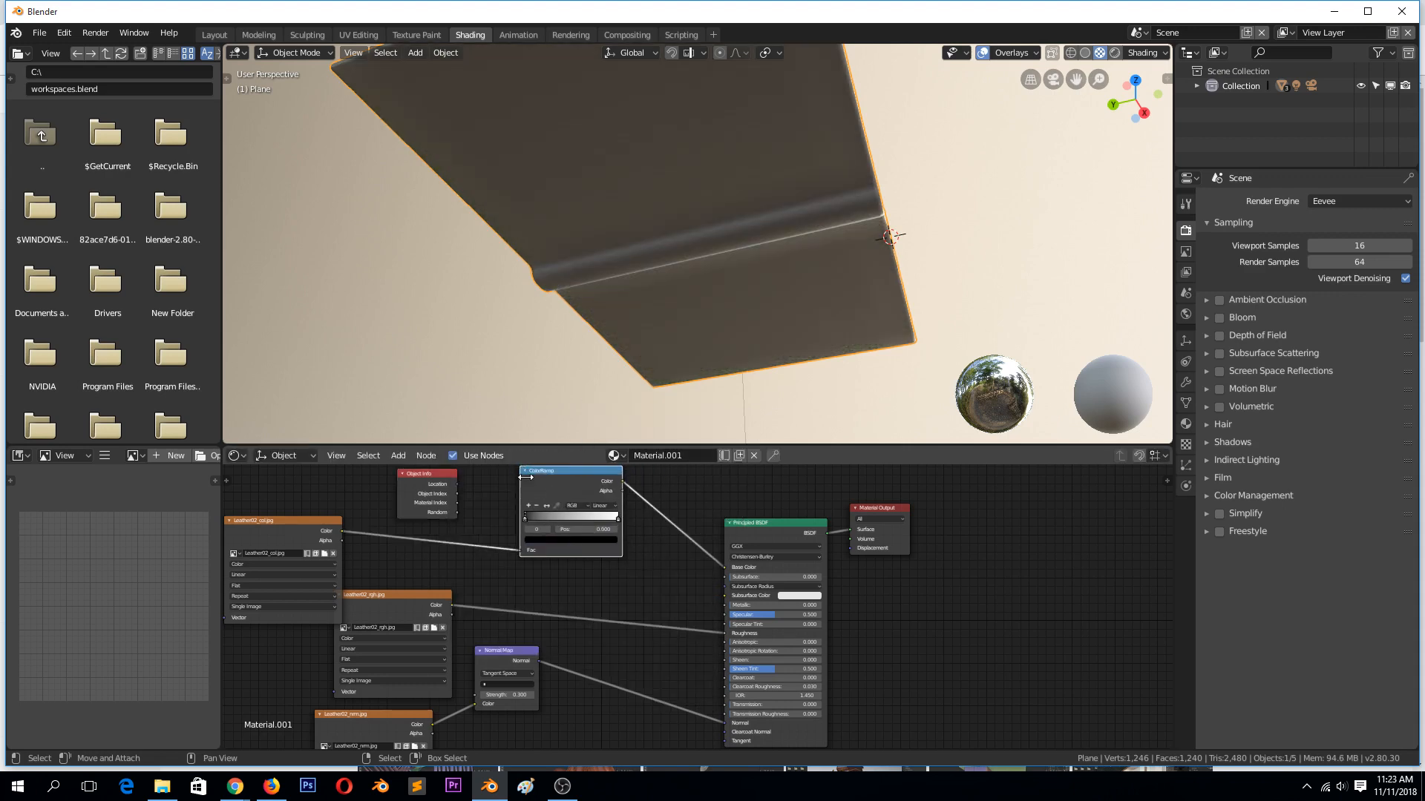
{"action": "left_click_drag", "start_coordinate": [513, 550], "coordinate": [471, 541]}
{"action": "left_click_drag", "start_coordinate": [542, 495], "coordinate": [497, 487]}
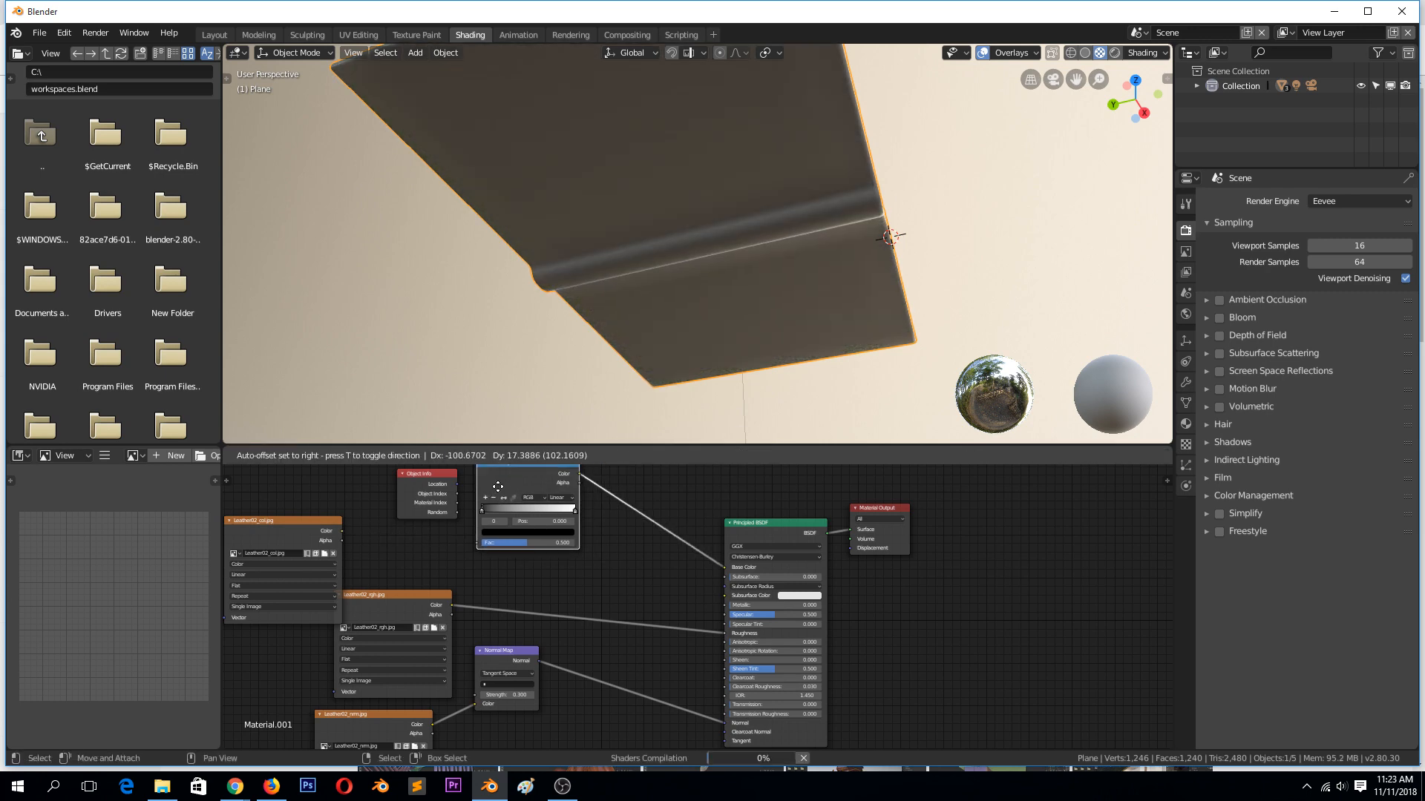
Step: Set the ColorRamp's first stop from black to bright green
{"action": "key", "text": "shift+a"}
{"action": "mouse_move", "coordinate": [630, 541]}
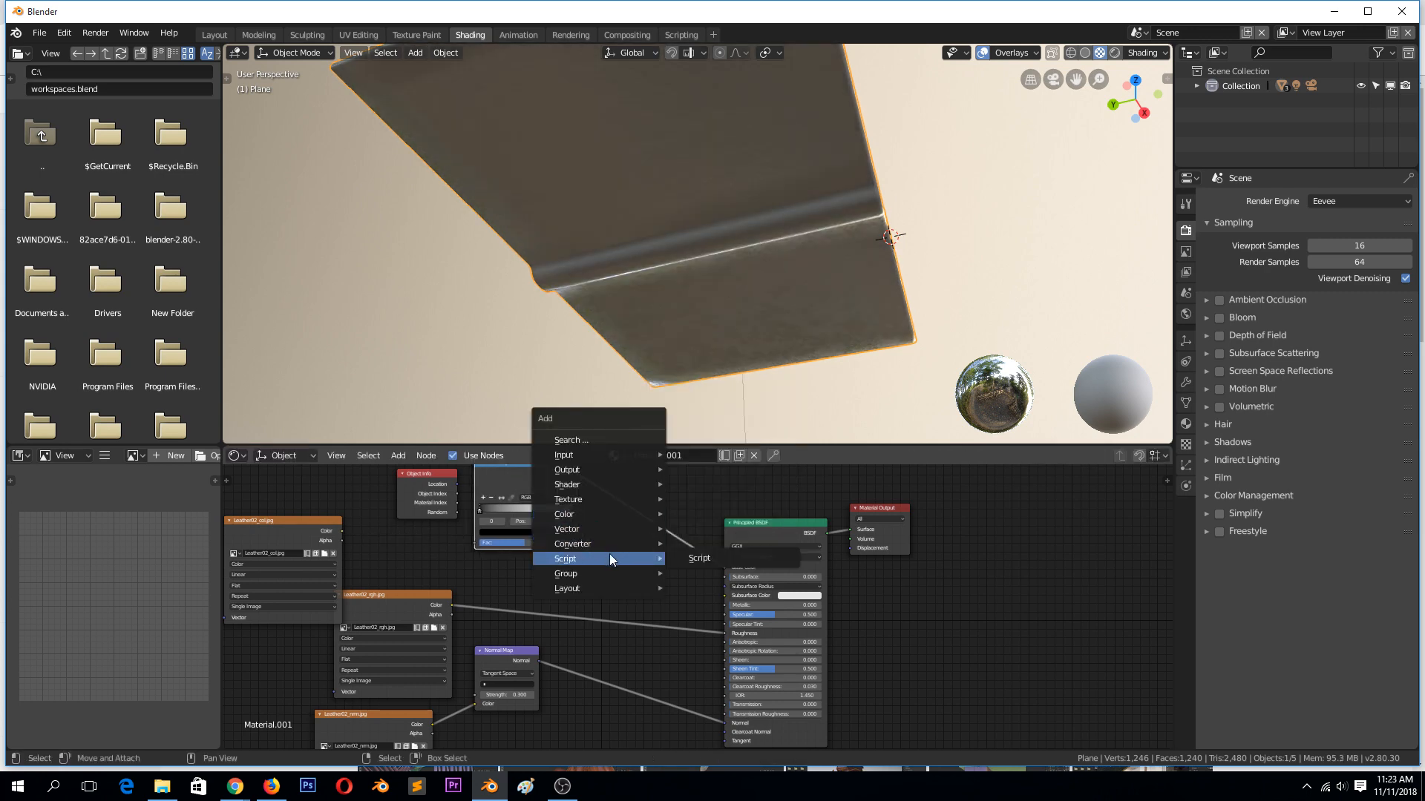
{"action": "mouse_move", "coordinate": [617, 518]}
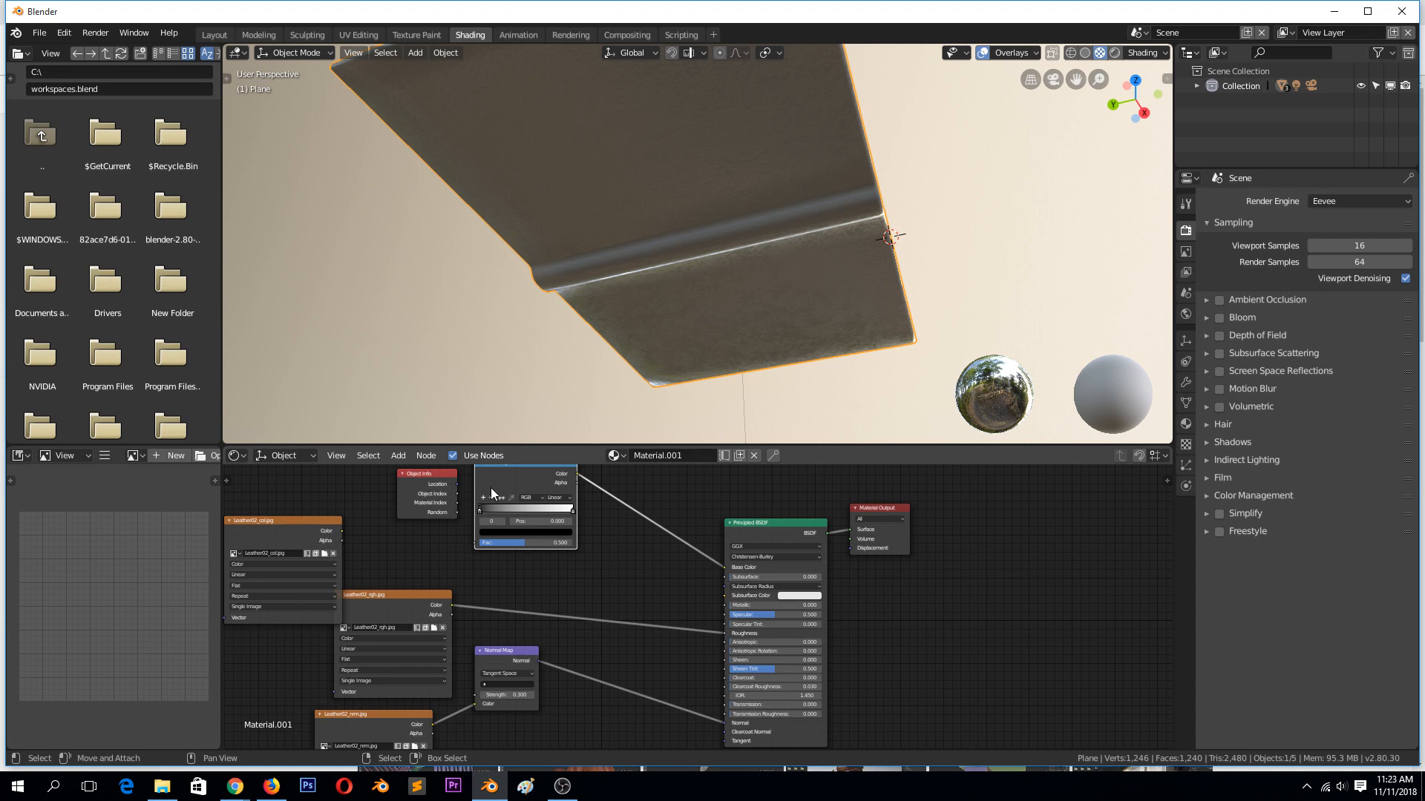
{"action": "left_click", "coordinate": [497, 531]}
{"action": "left_click_drag", "start_coordinate": [555, 427], "coordinate": [486, 429]}
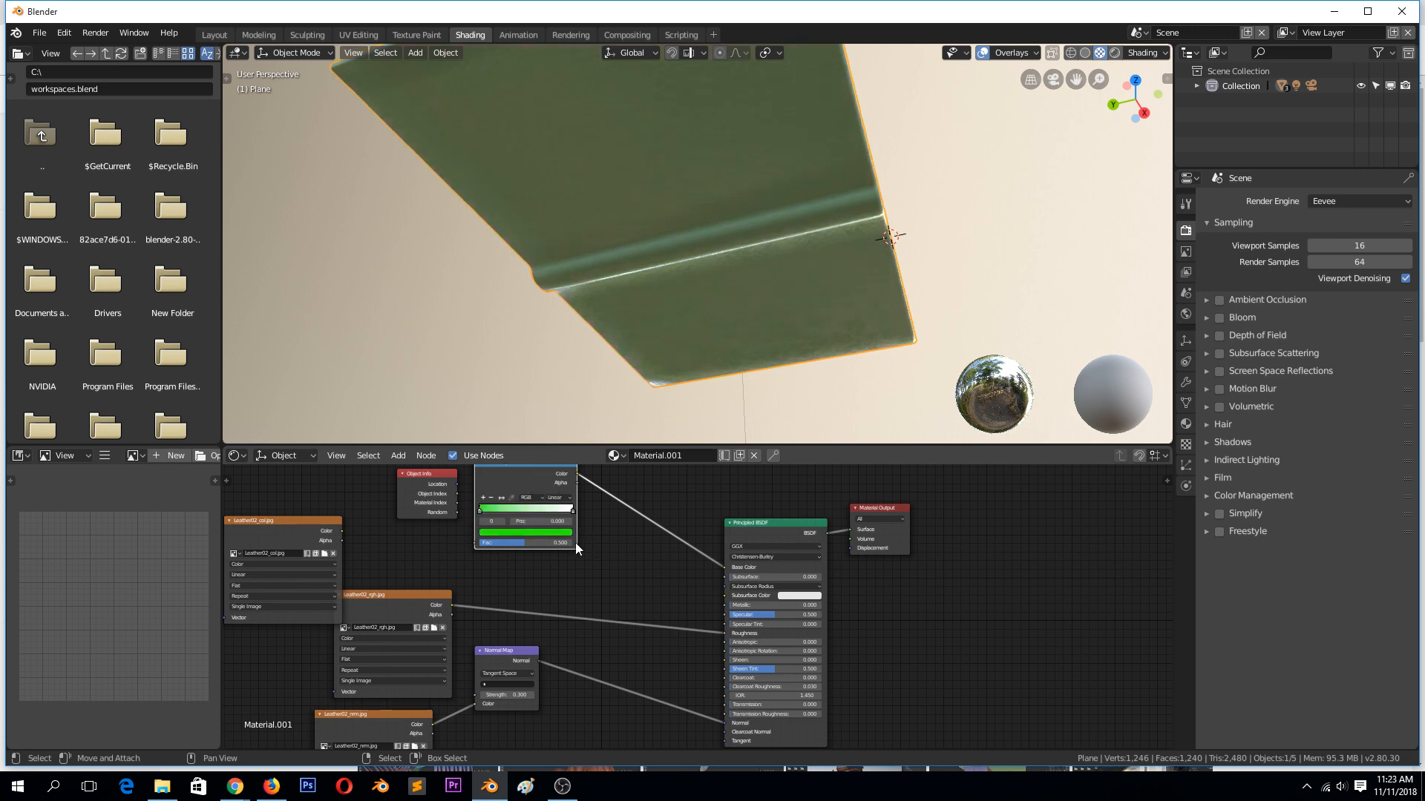
Step: Add a stop to the ColorRamp, colour it dark blue and move it to about position 0.3
{"action": "left_click", "coordinate": [483, 498]}
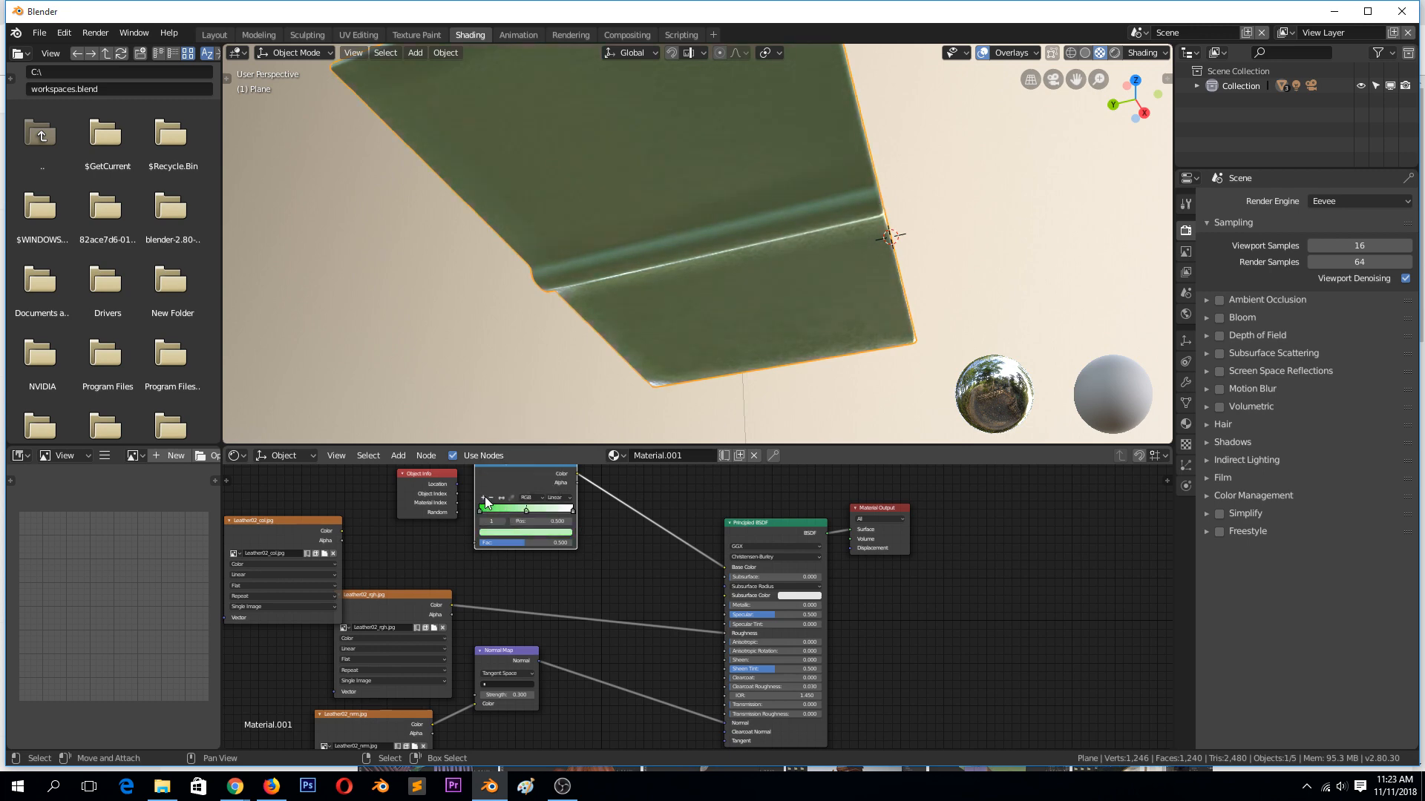
{"action": "left_click", "coordinate": [527, 532]}
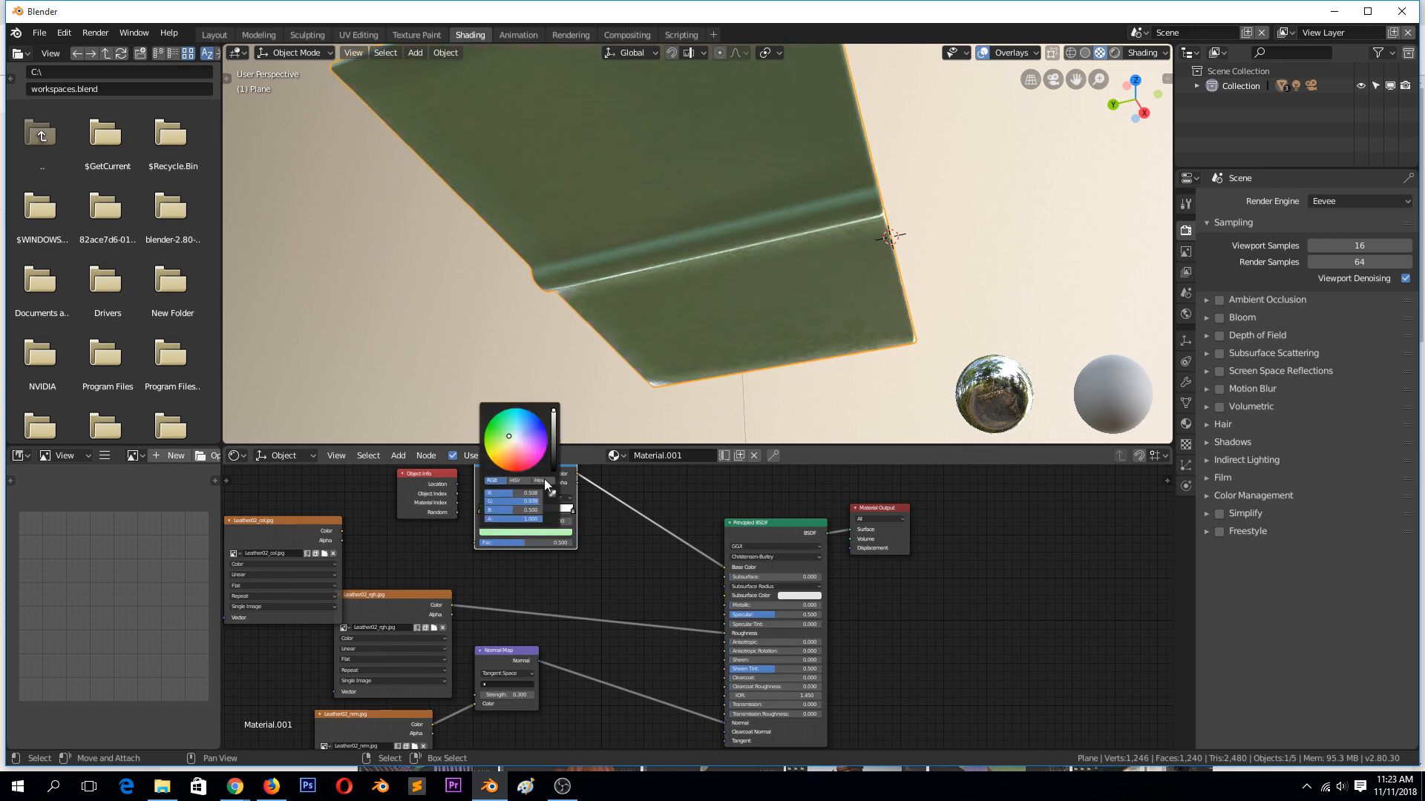
{"action": "left_click_drag", "start_coordinate": [554, 451], "coordinate": [553, 459]}
{"action": "left_click", "coordinate": [537, 425]}
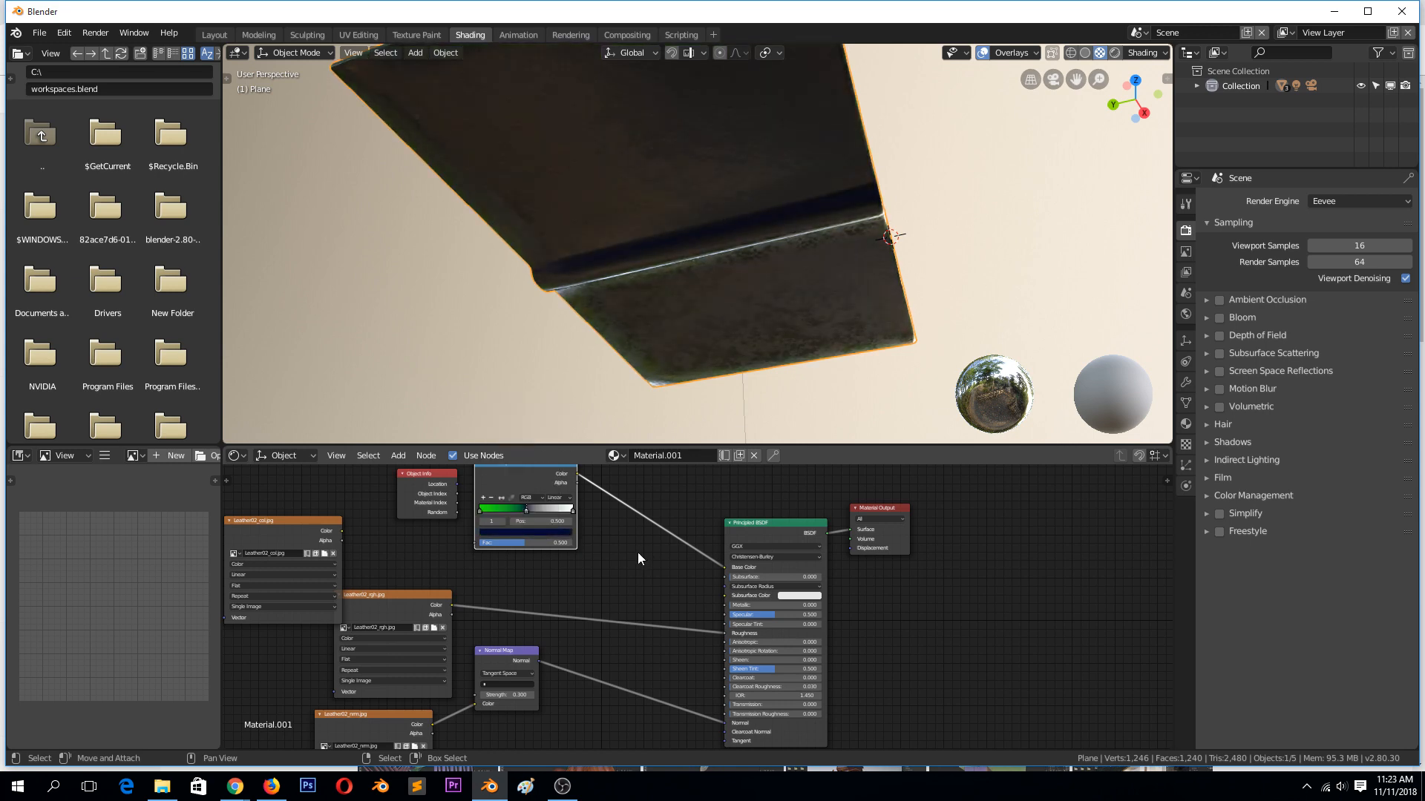
{"action": "left_click_drag", "start_coordinate": [524, 511], "coordinate": [507, 512]}
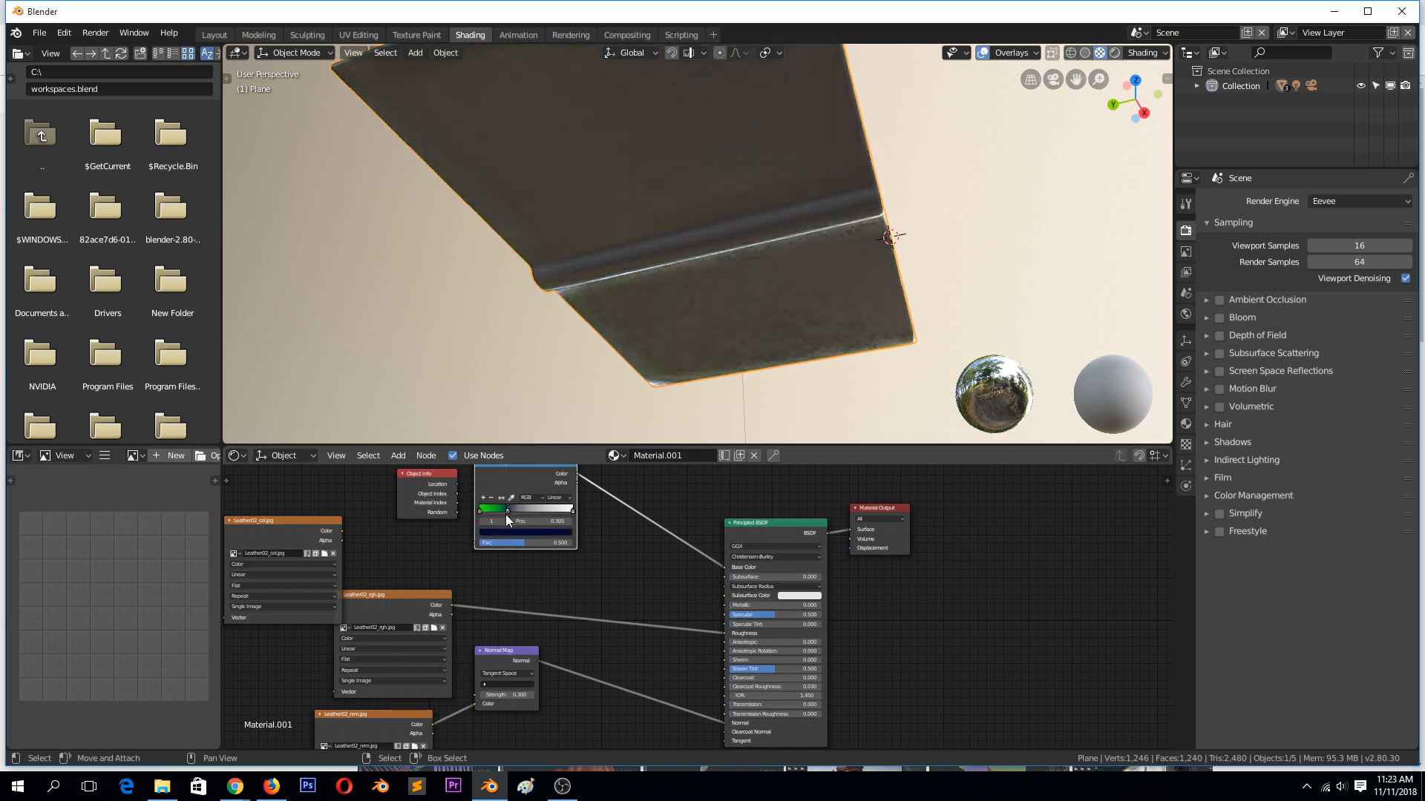
Step: Set the ColorRamp interpolation to B-Spline and move the dark blue stop to just past the ramp's middle
{"action": "left_click", "coordinate": [556, 498]}
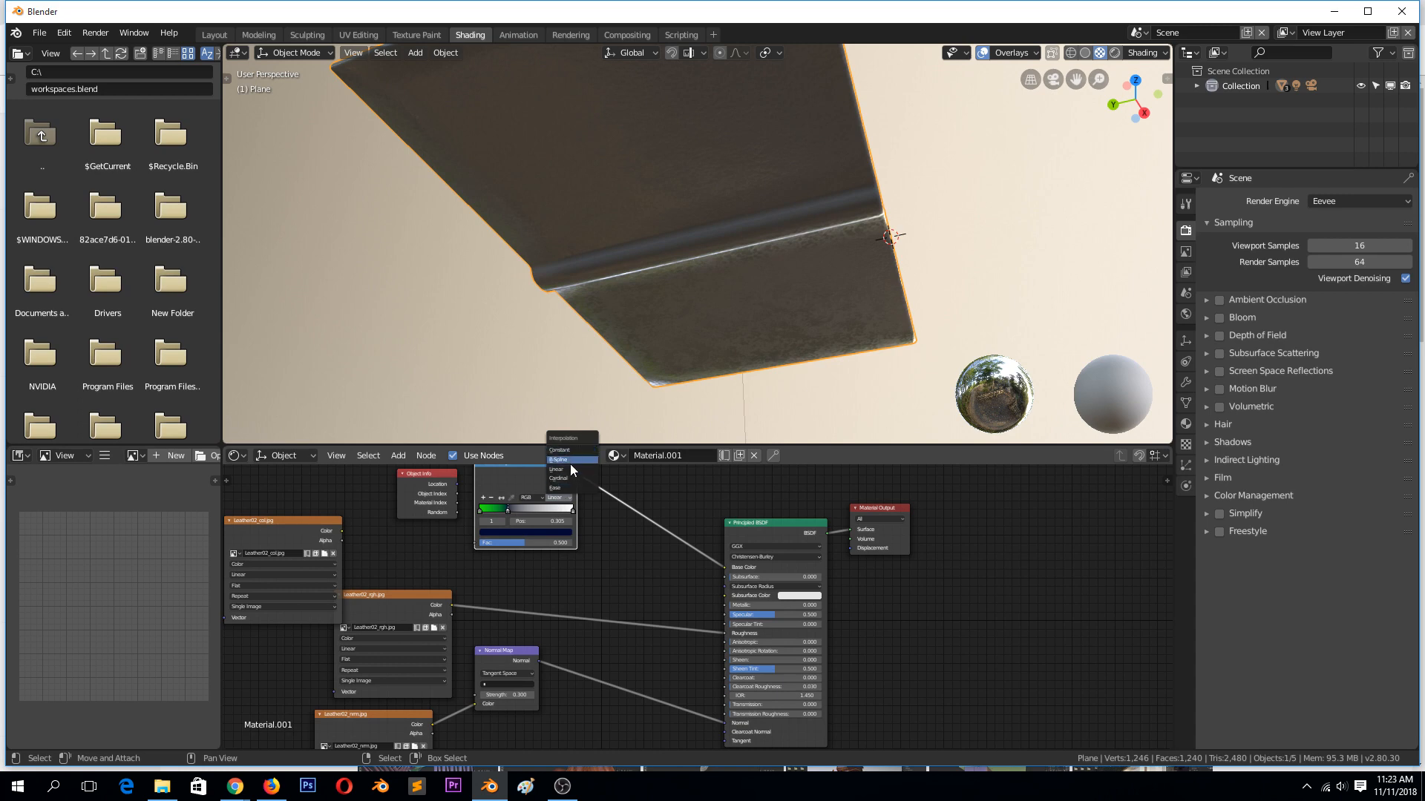
{"action": "left_click", "coordinate": [567, 461]}
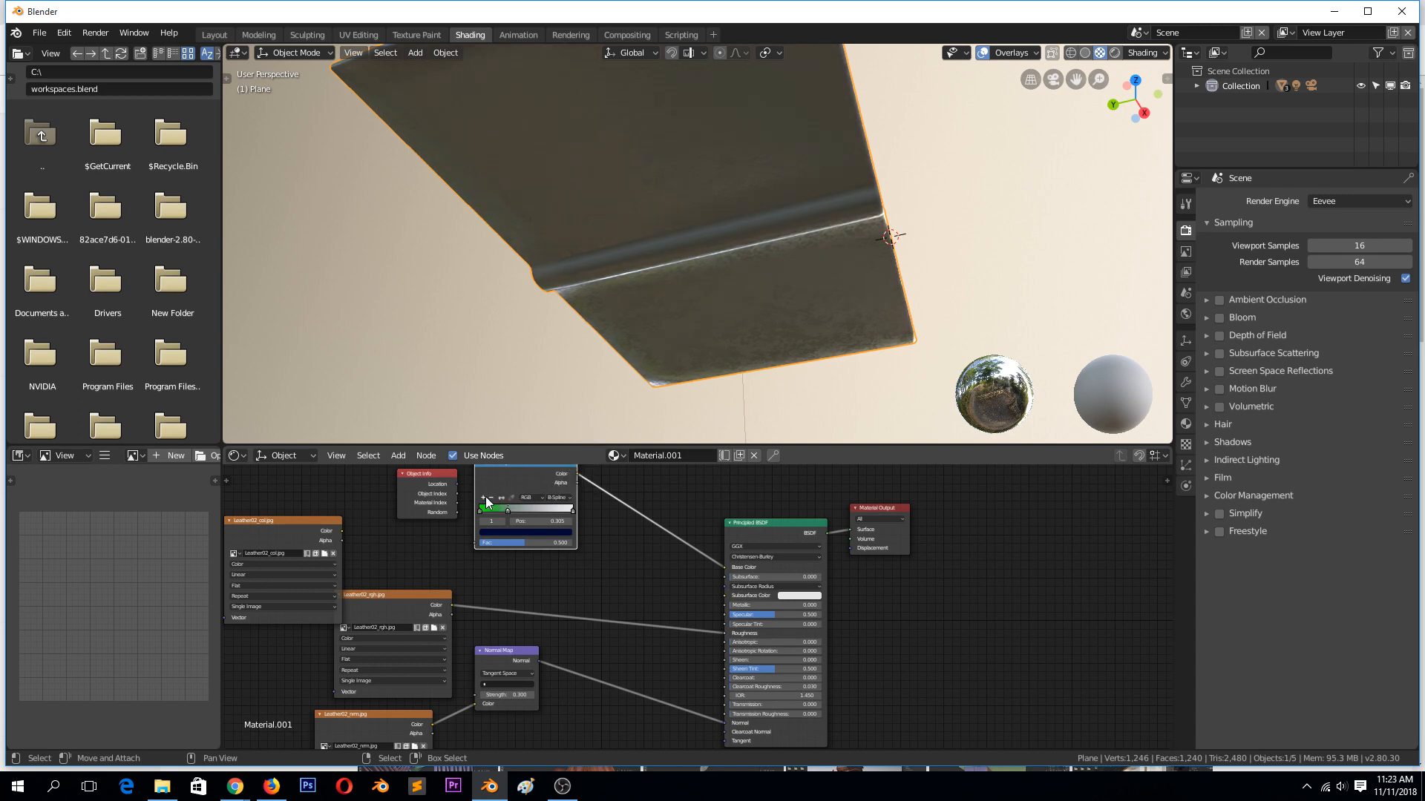
{"action": "left_click_drag", "start_coordinate": [506, 511], "coordinate": [532, 509]}
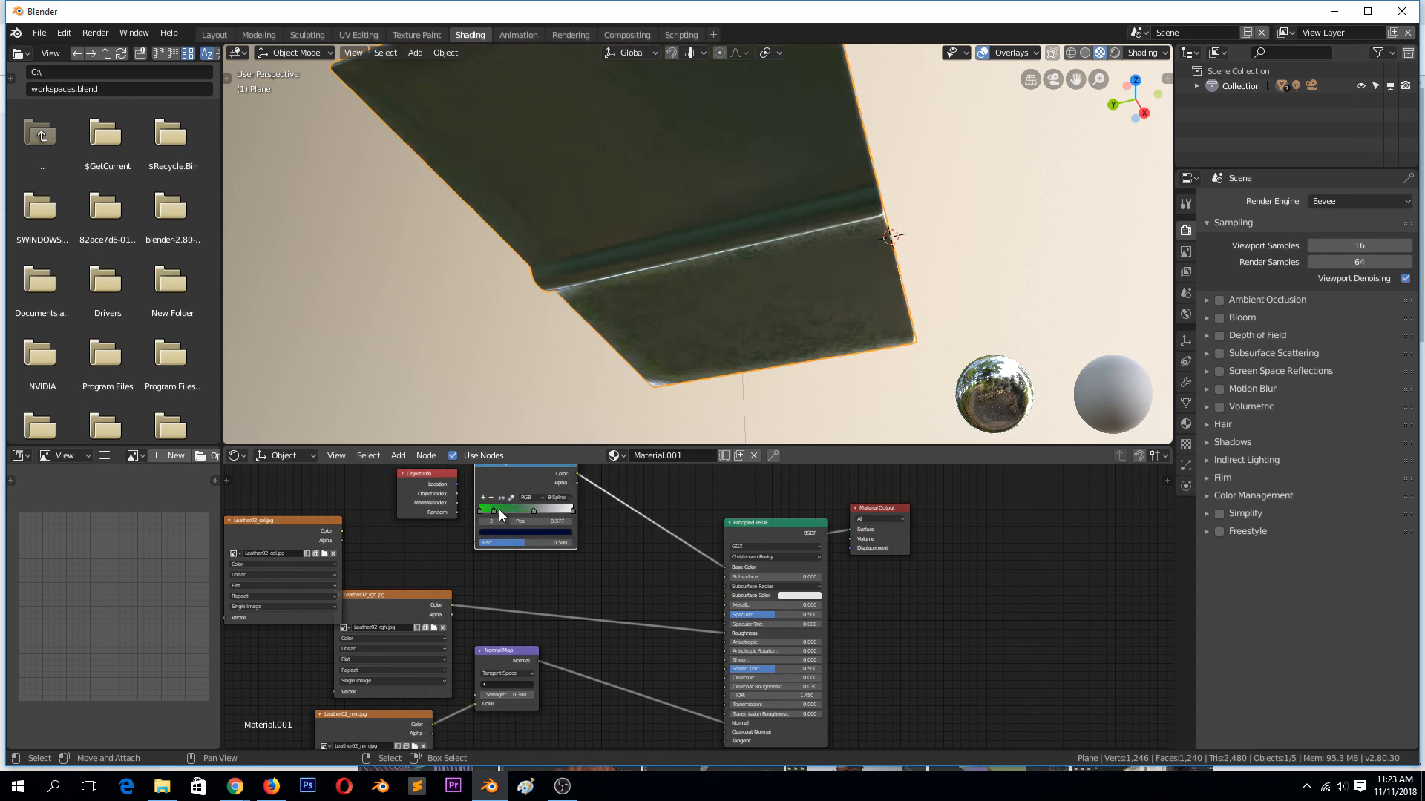
Step: Colour the extra ColorRamp stop between the green and dark blue stops magenta
{"action": "left_click", "coordinate": [496, 510]}
{"action": "left_click", "coordinate": [522, 532]}
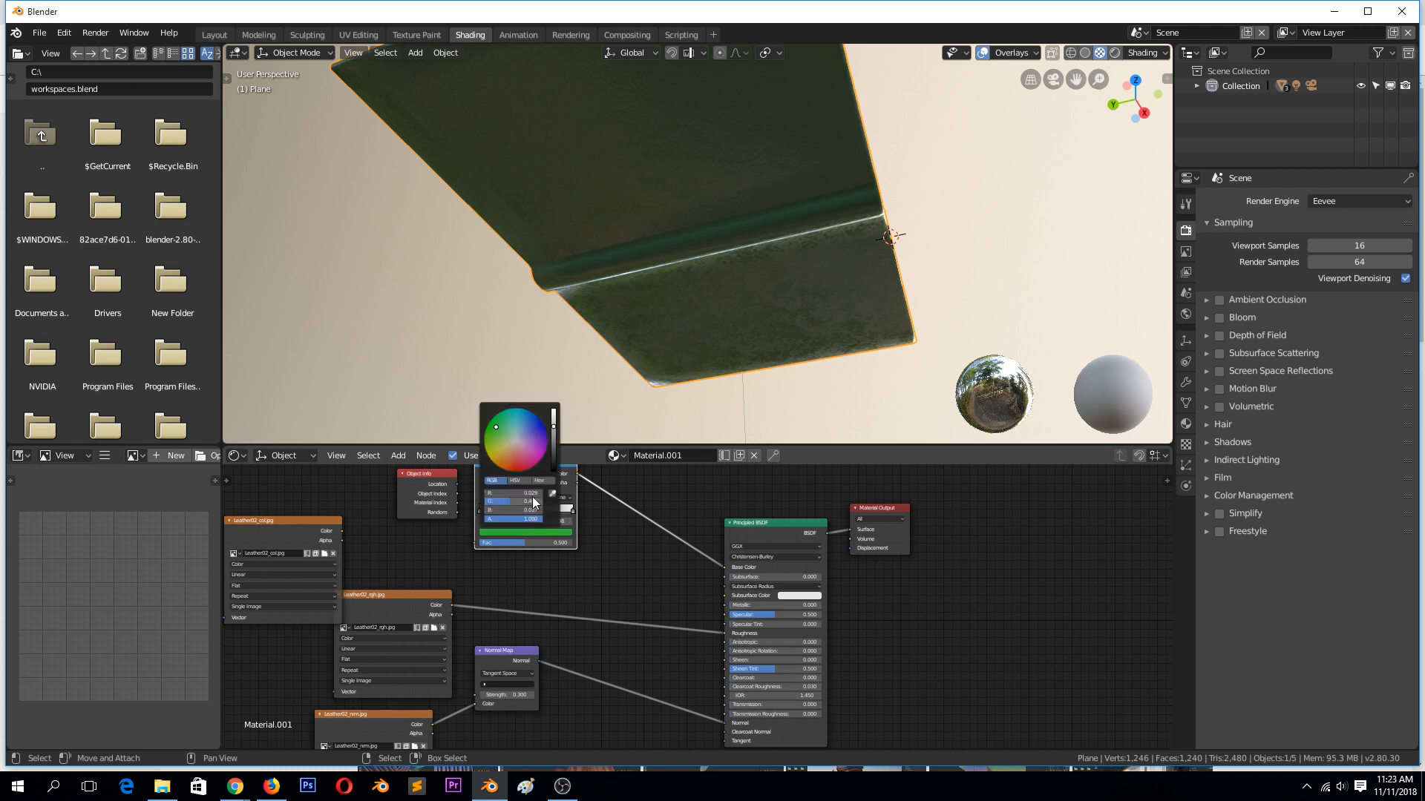
{"action": "left_click", "coordinate": [535, 457]}
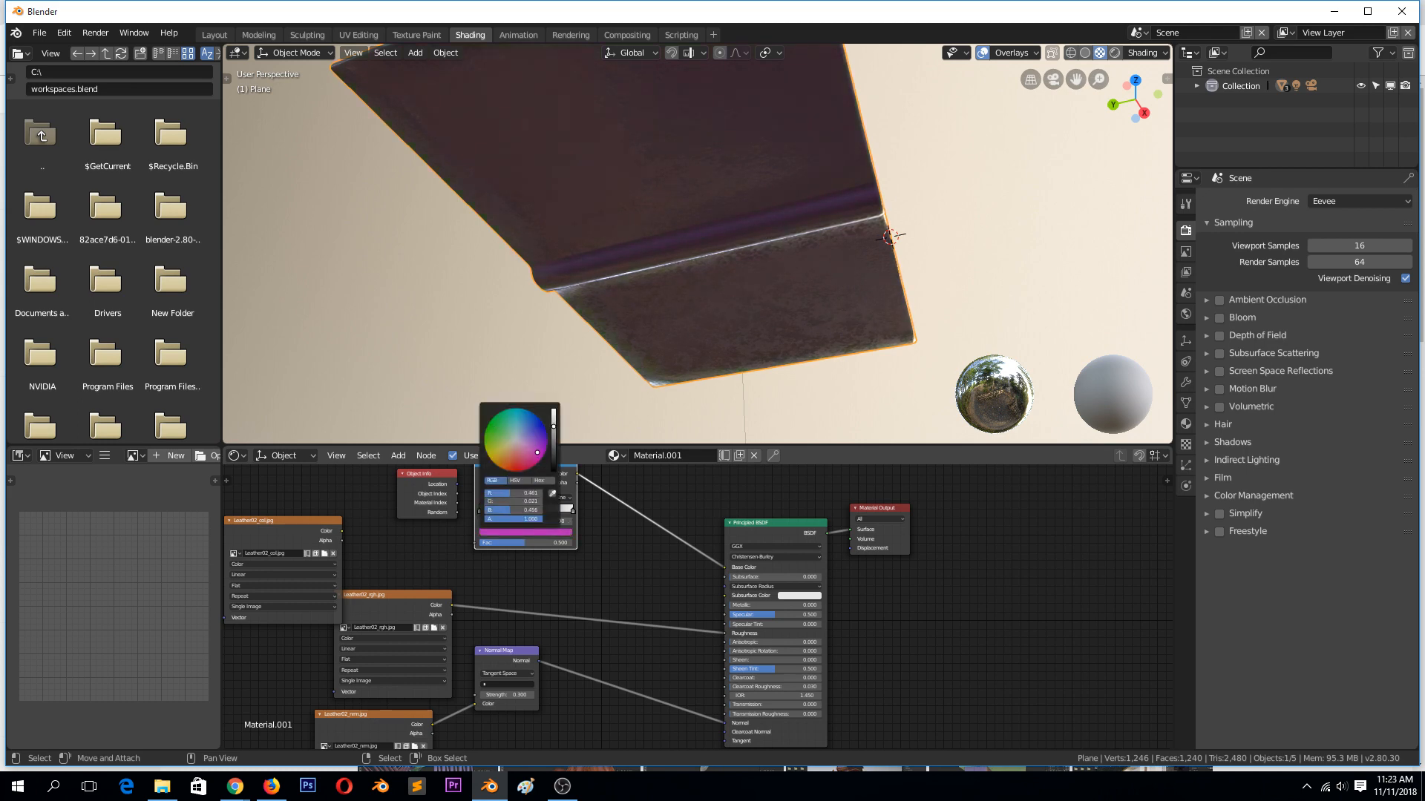
Step: Add a ColorRamp stop between the dark blue and white stops and colour it orange-red
{"action": "left_click", "coordinate": [571, 510]}
{"action": "left_click", "coordinate": [483, 498]}
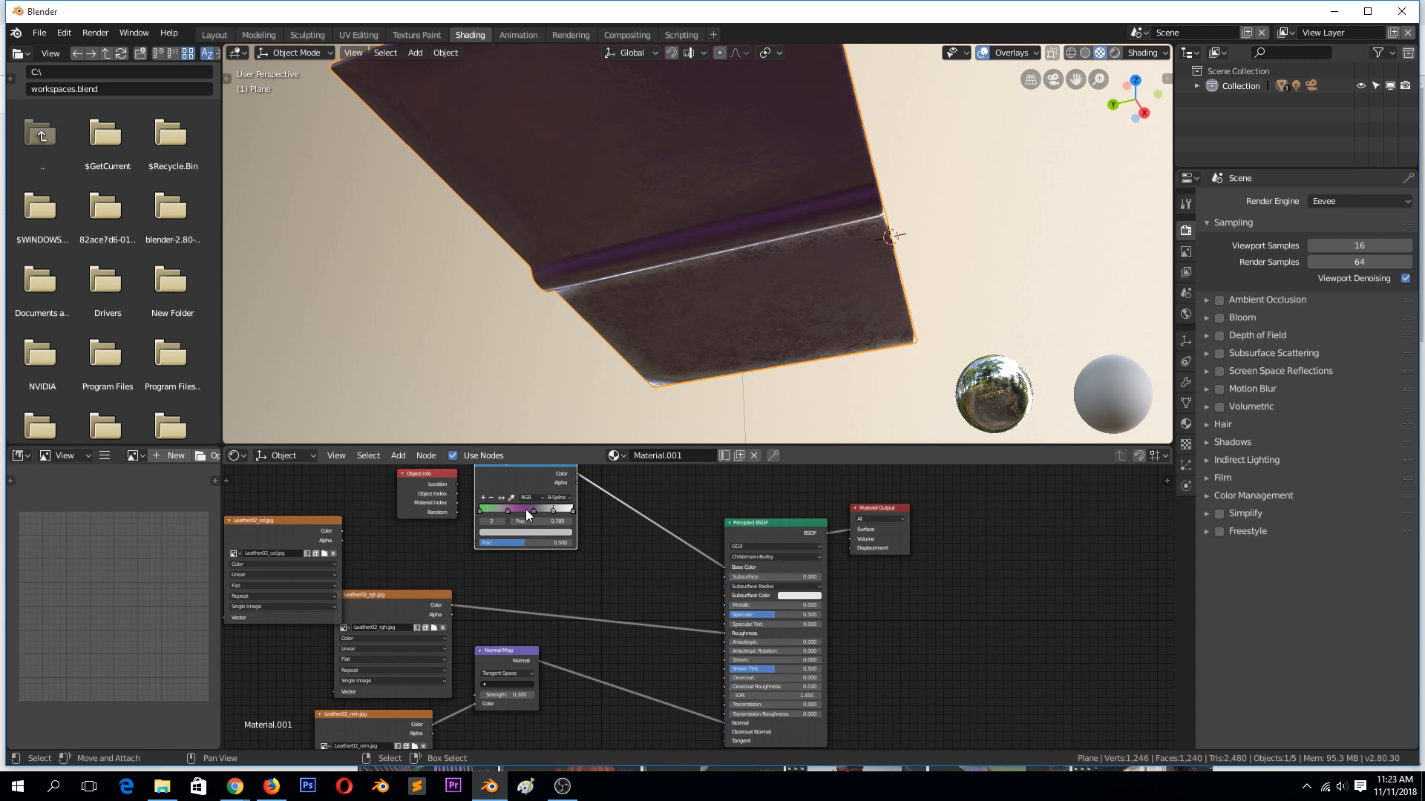
{"action": "left_click", "coordinate": [548, 532]}
{"action": "mouse_move", "coordinate": [545, 445]}
{"action": "left_mouse_down"}
{"action": "mouse_move", "coordinate": [511, 413]}
{"action": "mouse_move", "coordinate": [488, 451]}
{"action": "mouse_move", "coordinate": [509, 470]}
{"action": "left_mouse_up"}
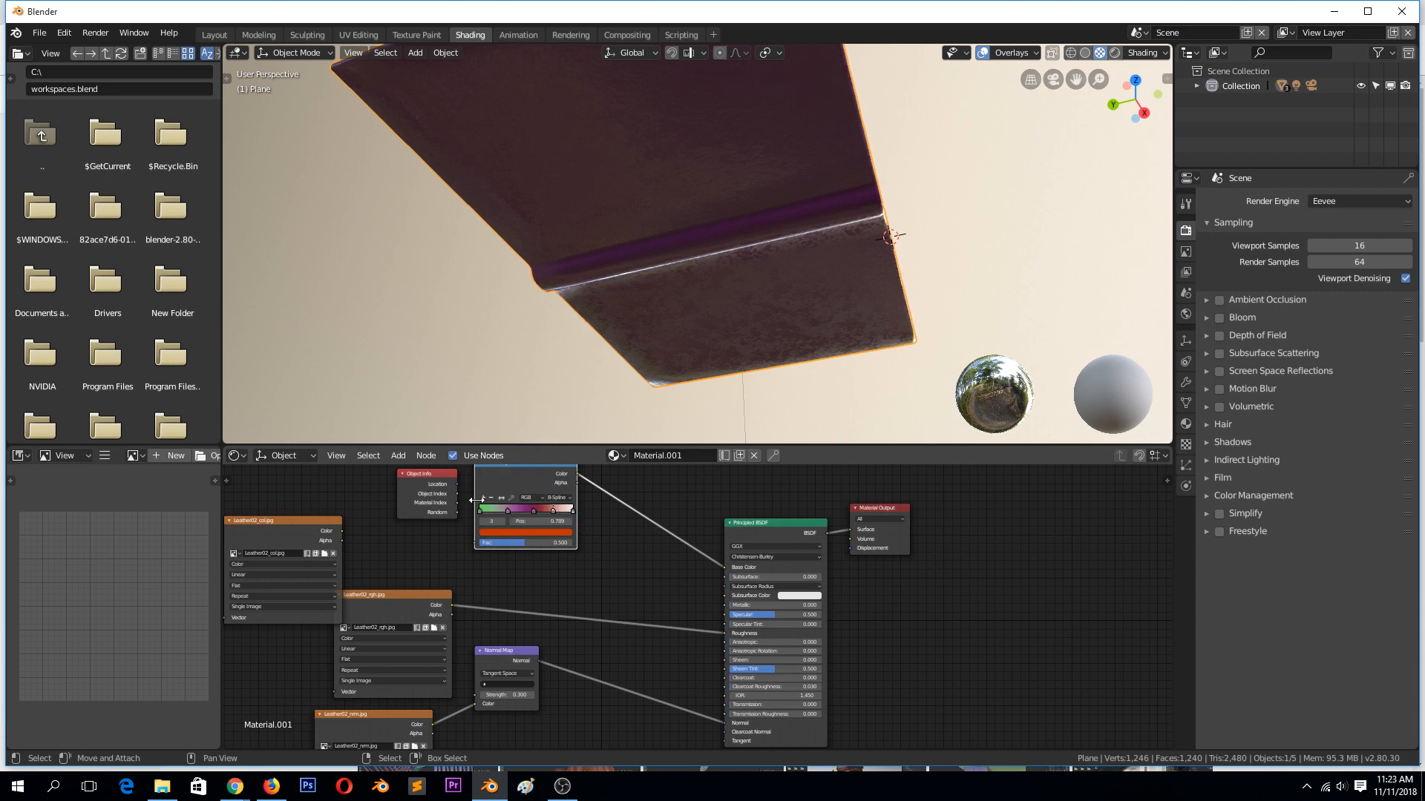
Step: Connect the Object Info node's Random output to the ColorRamp's Fac input and reposition the ramp node
{"action": "left_click_drag", "start_coordinate": [445, 505], "coordinate": [475, 543]}
{"action": "left_click_drag", "start_coordinate": [522, 479], "coordinate": [503, 504]}
{"action": "scroll", "coordinate": [698, 276], "scroll_direction": "down", "scroll_amount": 3}
{"action": "middle_click_drag", "start_coordinate": [698, 277], "coordinate": [660, 278]}
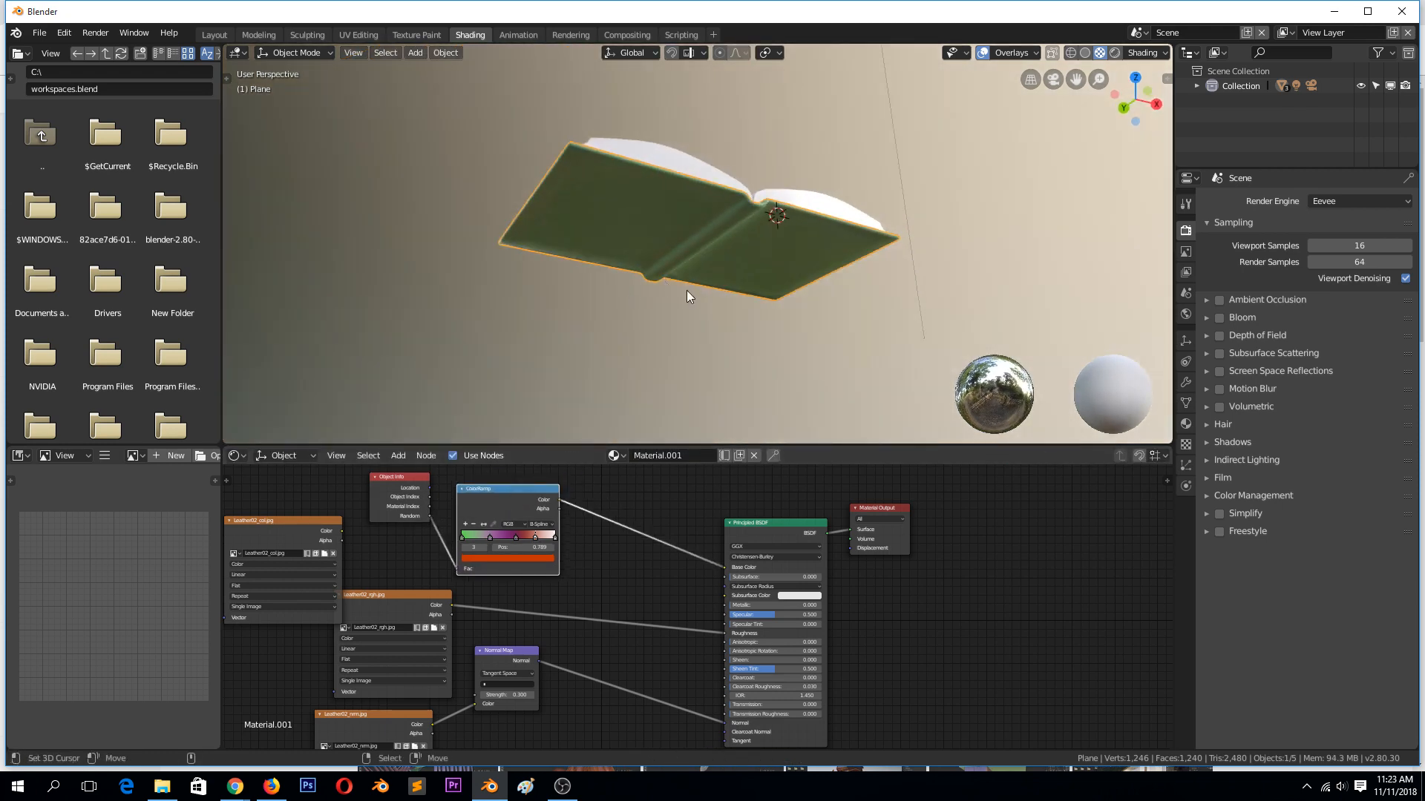
Step: Duplicate the book cover to test its random colour, delete the copy and reselect the original cover
{"action": "key", "text": "shift+d"}
{"action": "left_click", "coordinate": [963, 195]}
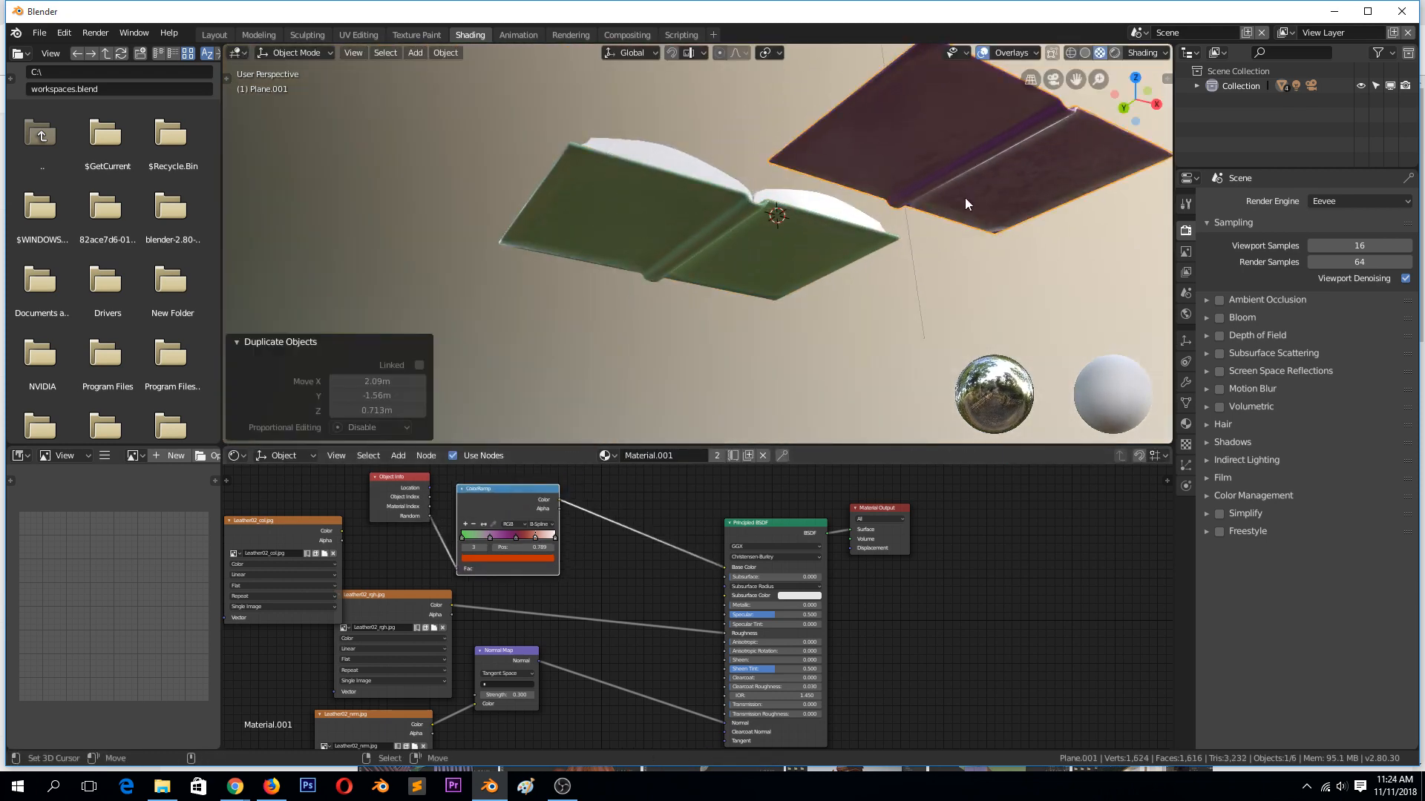
{"action": "key", "text": "Delete"}
{"action": "left_click", "coordinate": [708, 209]}
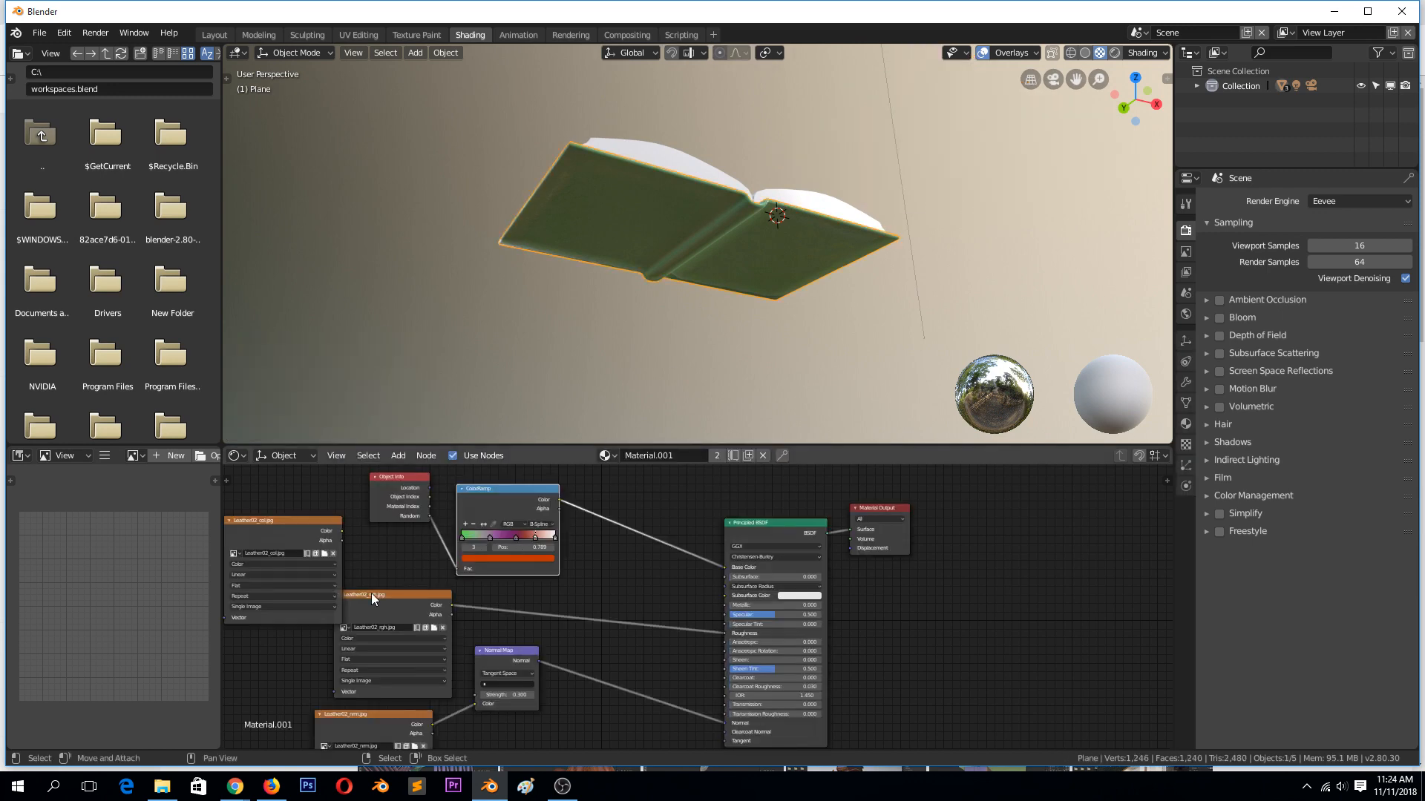
Step: Insert a MixRGB node between the ColorRamp and Base Color and connect the leather colour texture to its Color2 input
{"action": "left_click_drag", "start_coordinate": [371, 598], "coordinate": [341, 617]}
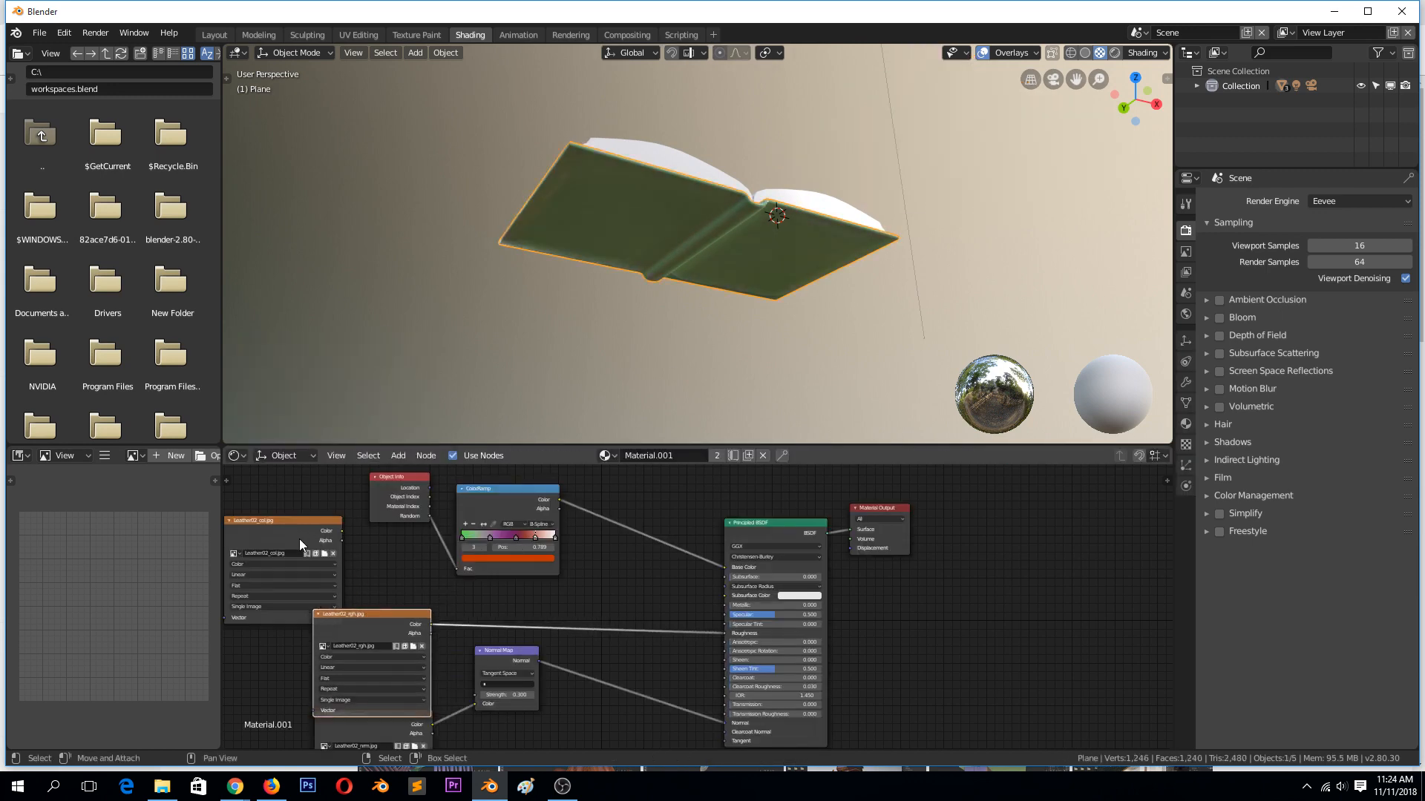
{"action": "left_click", "coordinate": [273, 522]}
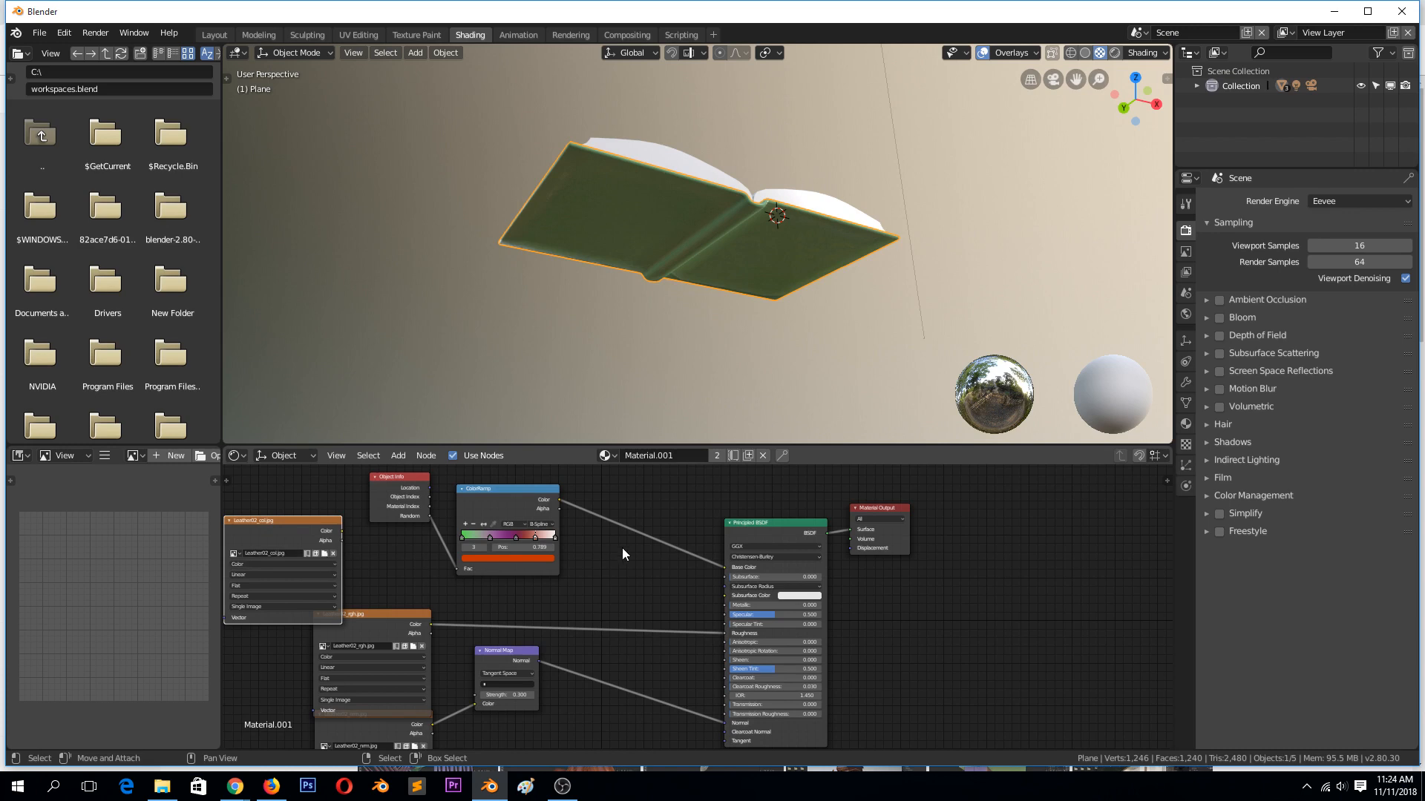
{"action": "key", "text": "shift+a"}
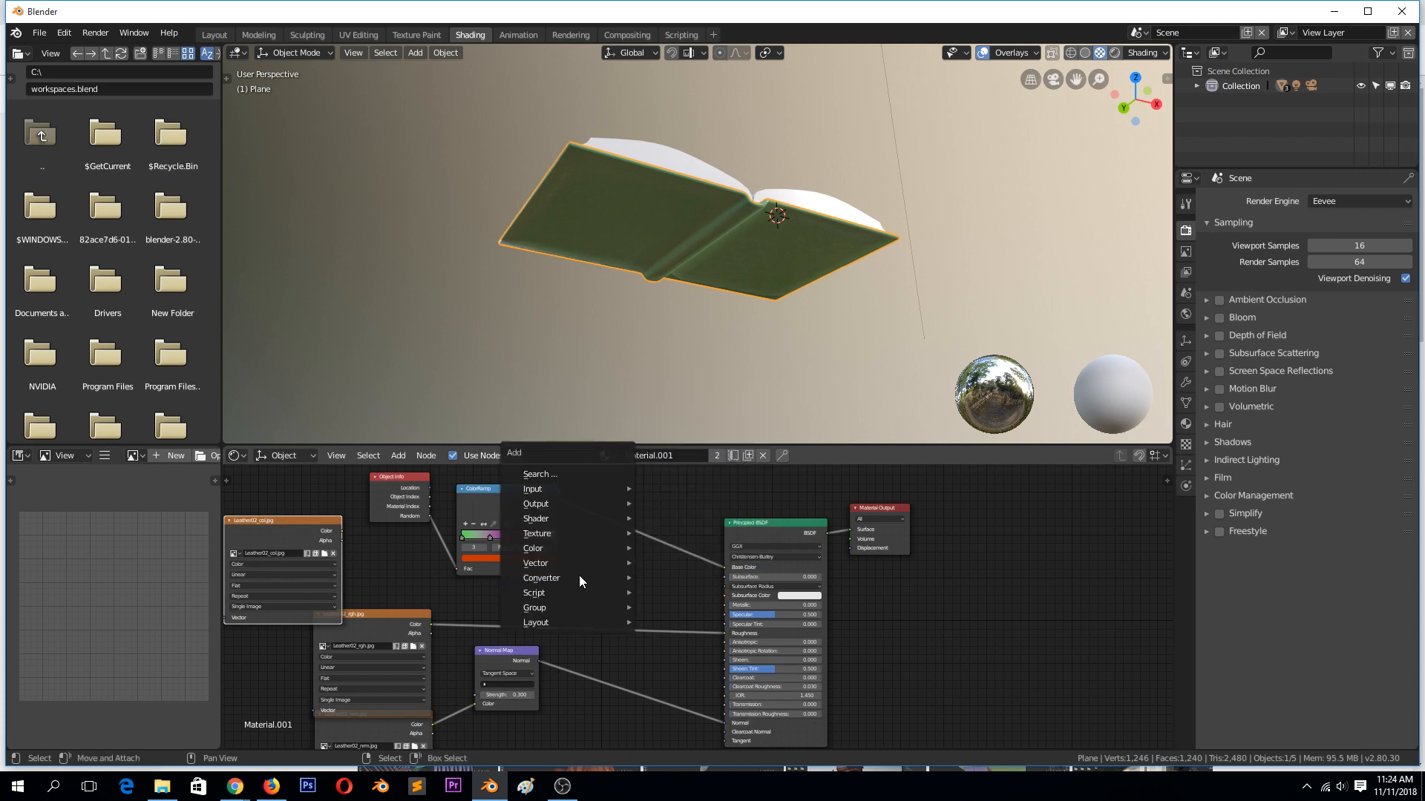
{"action": "mouse_move", "coordinate": [564, 548]}
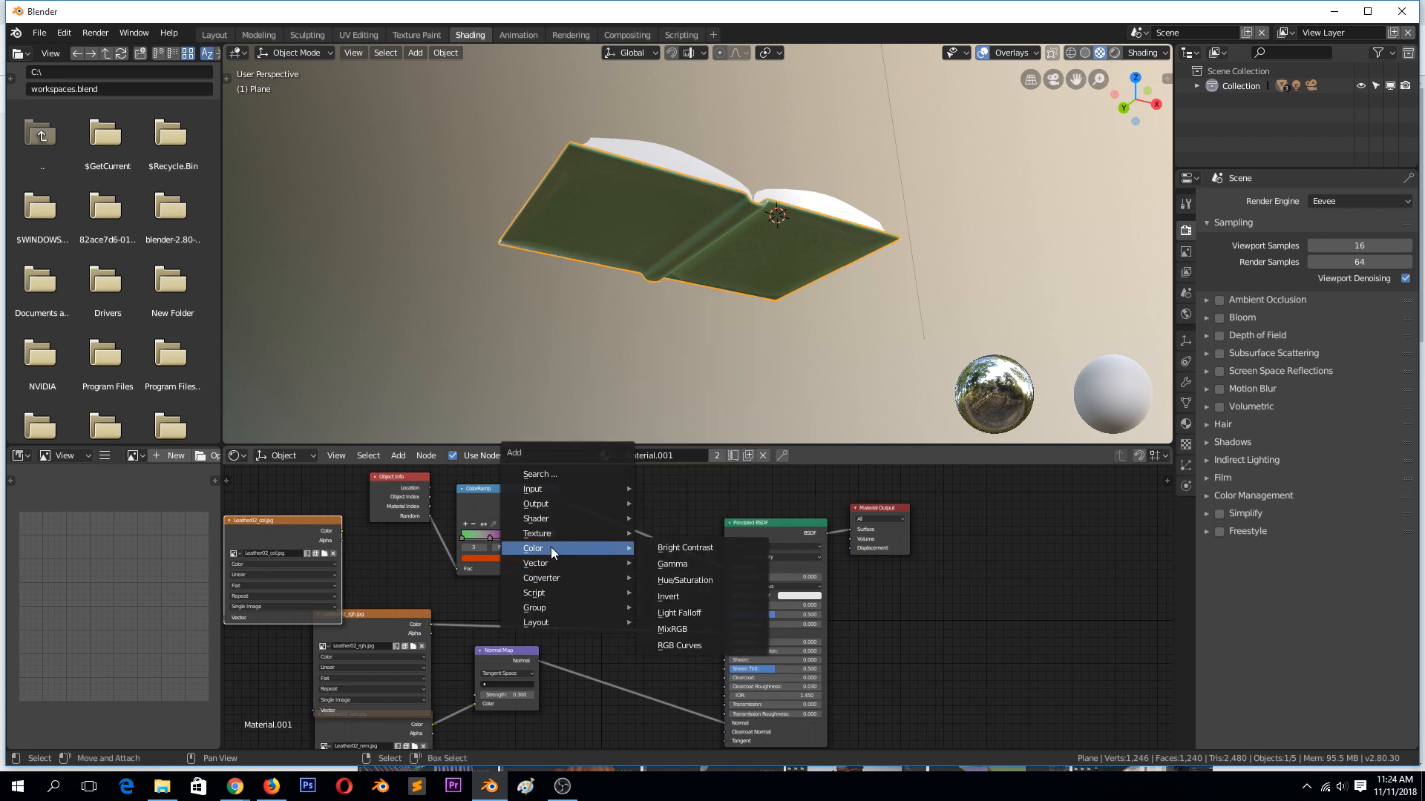
{"action": "left_click", "coordinate": [698, 628]}
{"action": "left_click", "coordinate": [607, 523]}
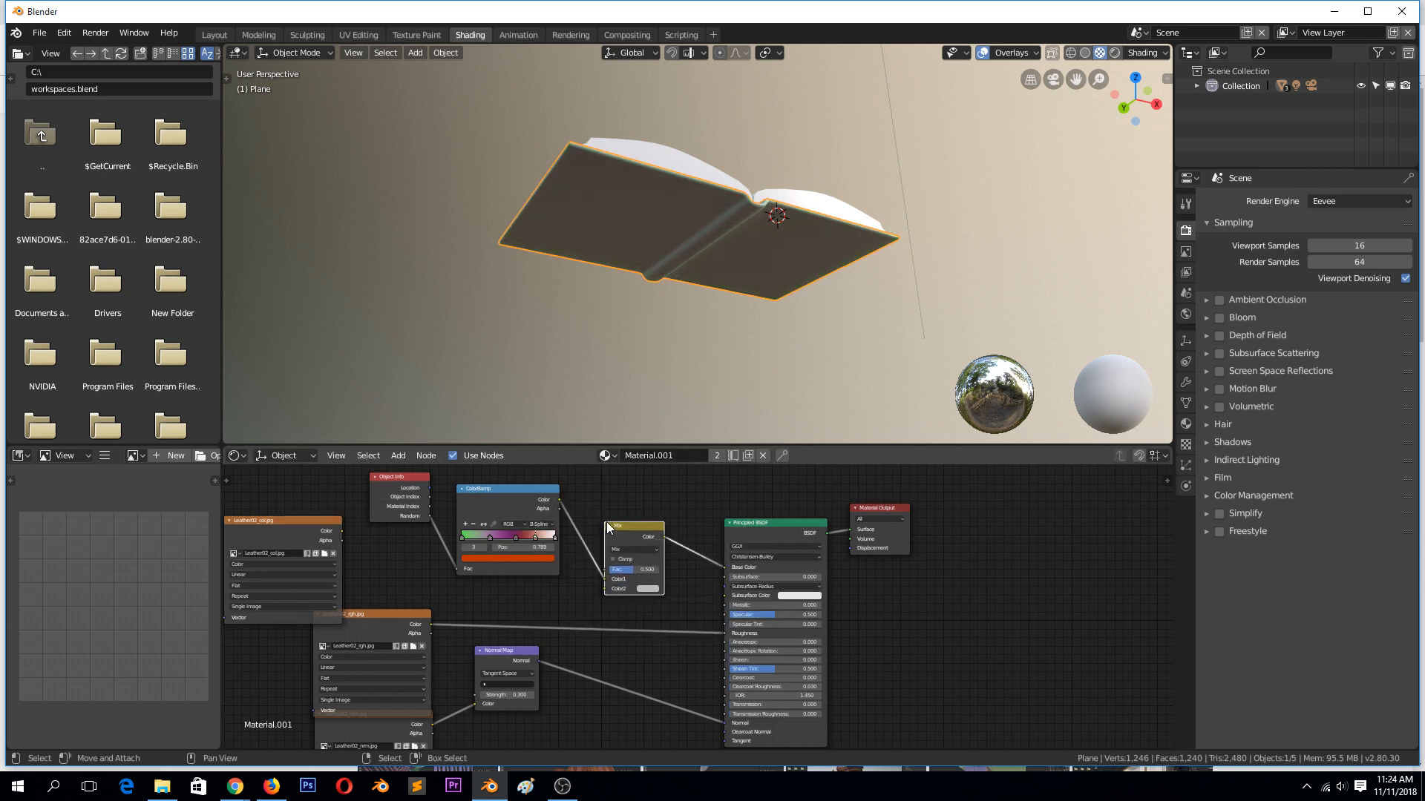
{"action": "left_click_drag", "start_coordinate": [325, 525], "coordinate": [608, 592]}
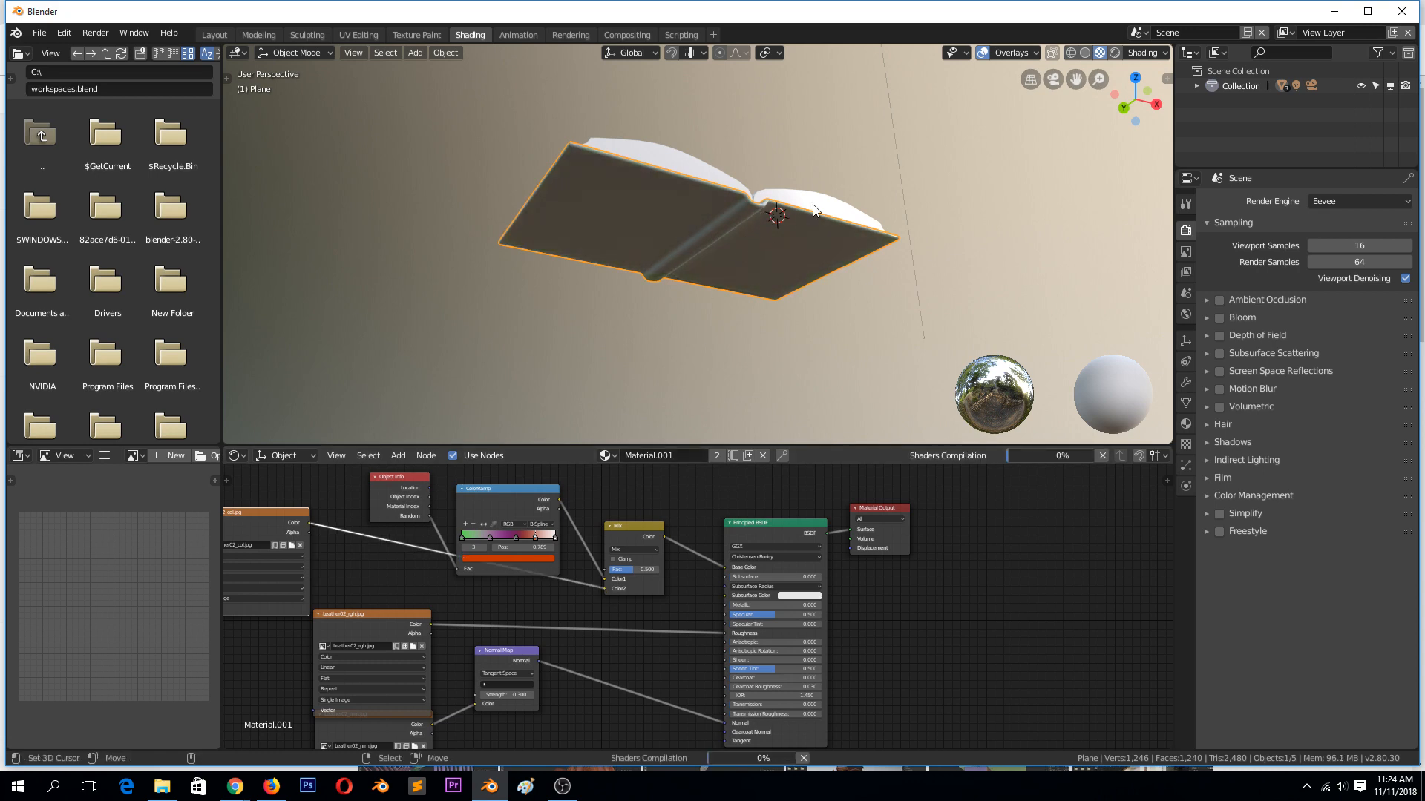
Step: Rotate the book cover roughly half a turn about the X axis and raise it about 0.622 m along Z above the pages
{"action": "key", "text": "r"}
{"action": "key", "text": "x"}
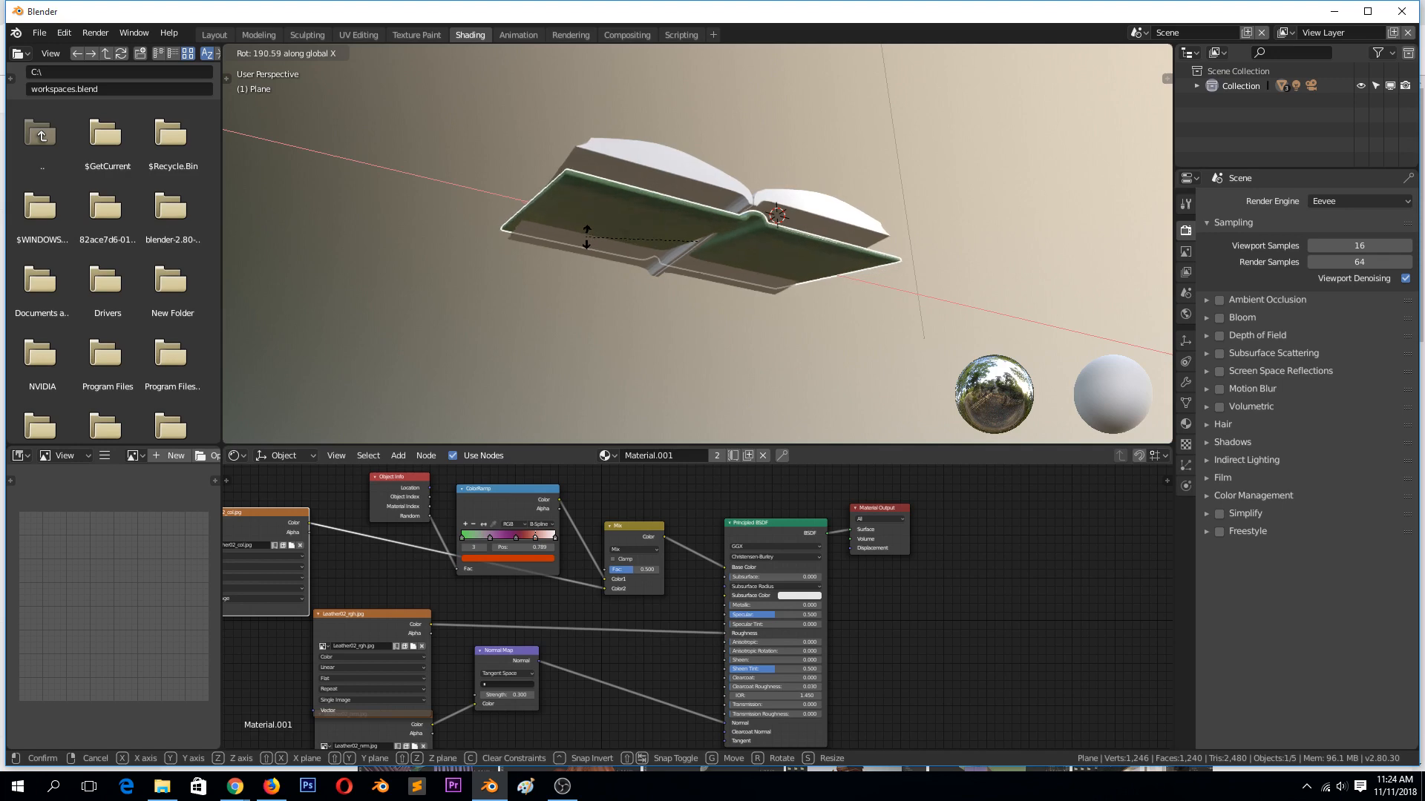
{"action": "left_click", "coordinate": [601, 265]}
{"action": "key", "text": "g"}
{"action": "key", "text": "z"}
{"action": "left_click", "coordinate": [684, 224]}
{"action": "middle_click_drag", "start_coordinate": [684, 224], "coordinate": [542, 302]}
{"action": "scroll", "coordinate": [612, 246], "scroll_direction": "up", "scroll_amount": 3}
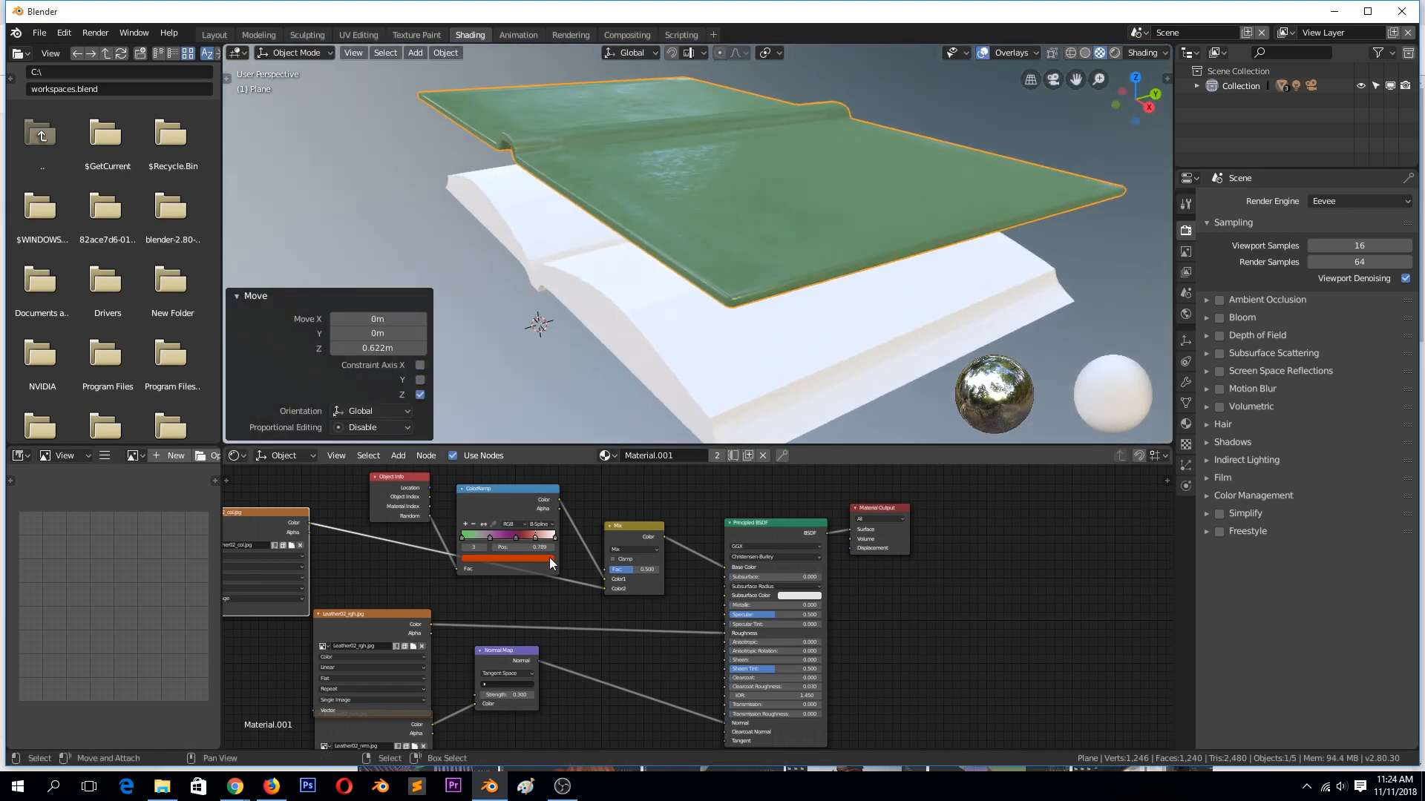
Step: Move the ColorRamp node clear of the connections and set the Mix node's Fac to 1.000
{"action": "left_click_drag", "start_coordinate": [512, 487], "coordinate": [504, 717]}
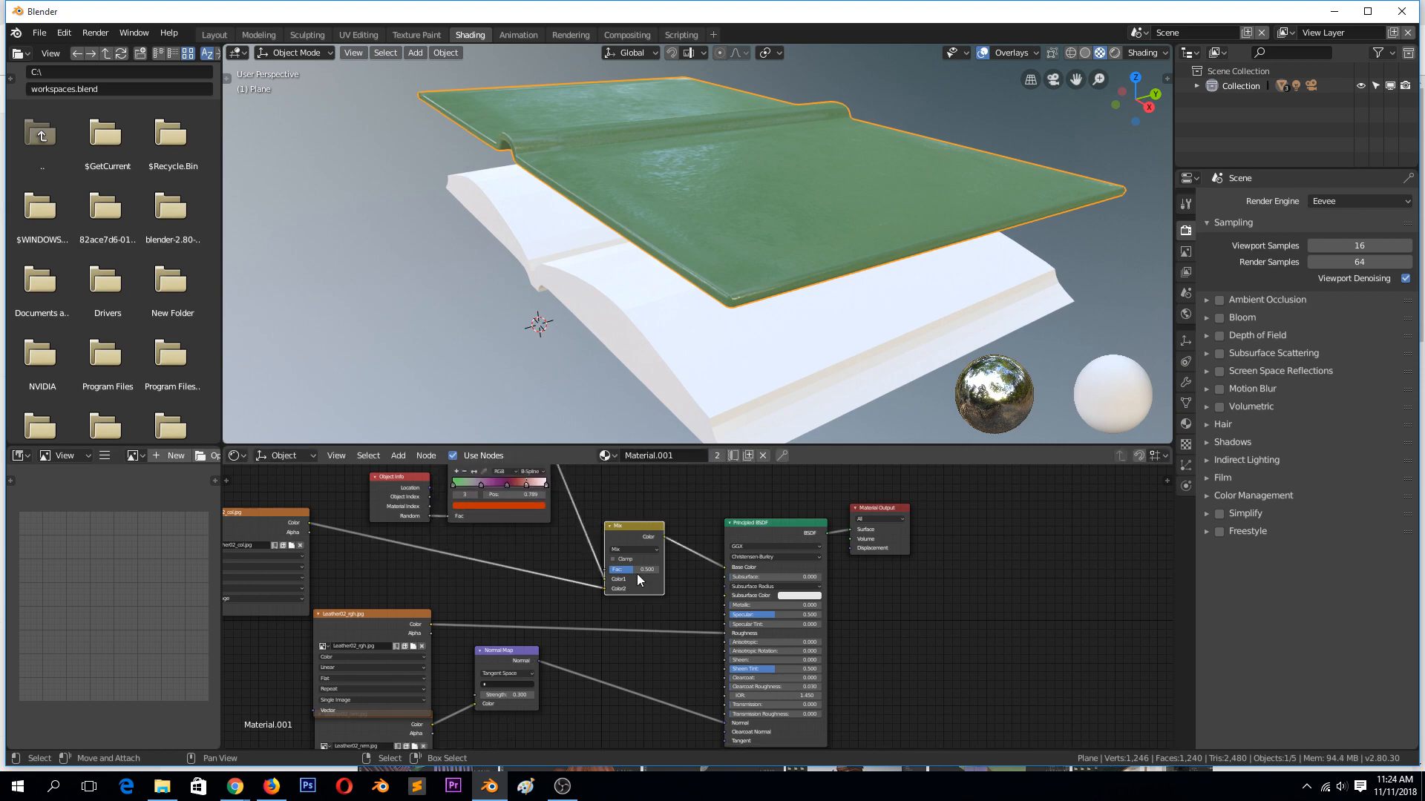
{"action": "left_click_drag", "start_coordinate": [637, 572], "coordinate": [663, 572]}
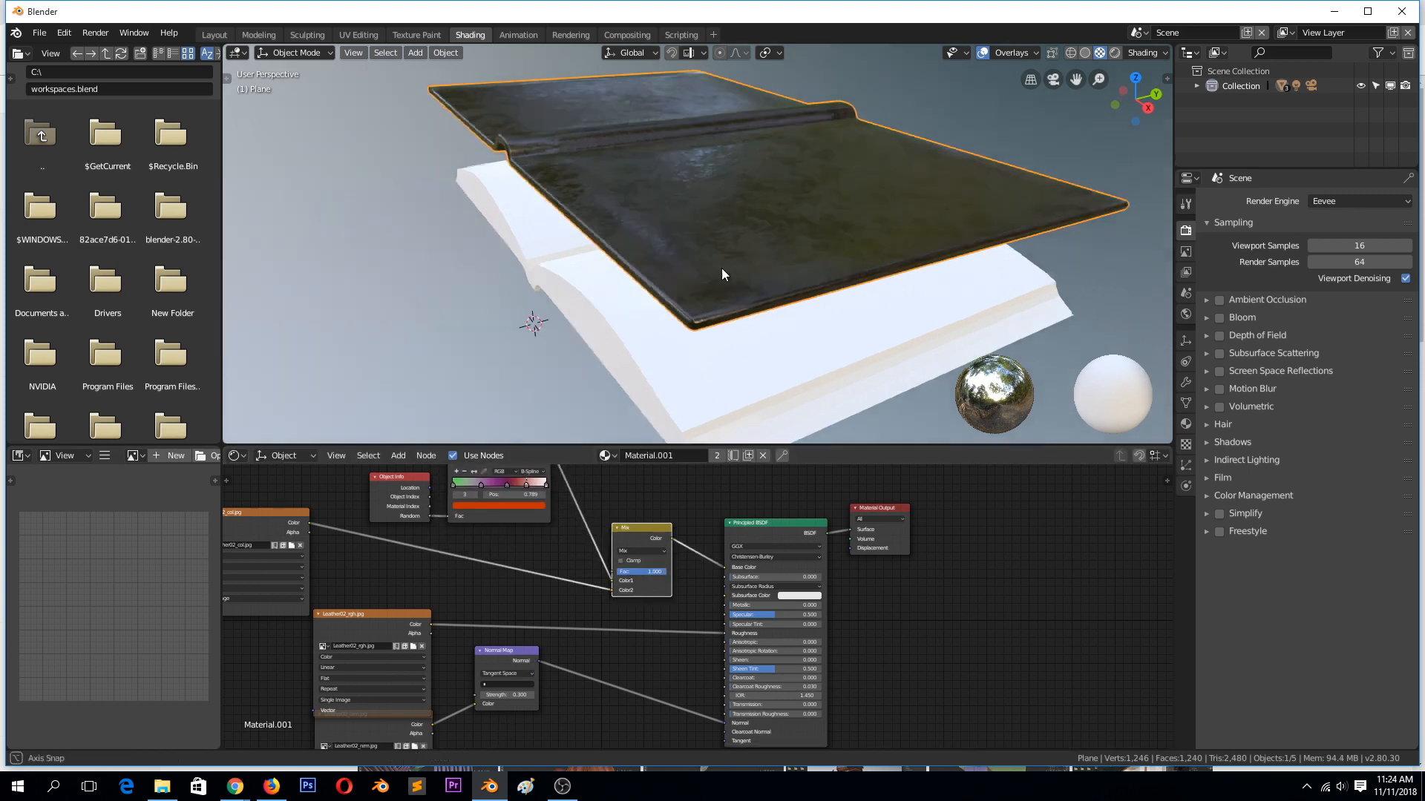
{"action": "scroll", "coordinate": [713, 278], "scroll_direction": "up", "scroll_amount": 3}
Step: Try the Color and Soft Light blend types on the Mix node and settle on Overlay
{"action": "left_click", "coordinate": [653, 559]}
{"action": "left_click", "coordinate": [653, 550]}
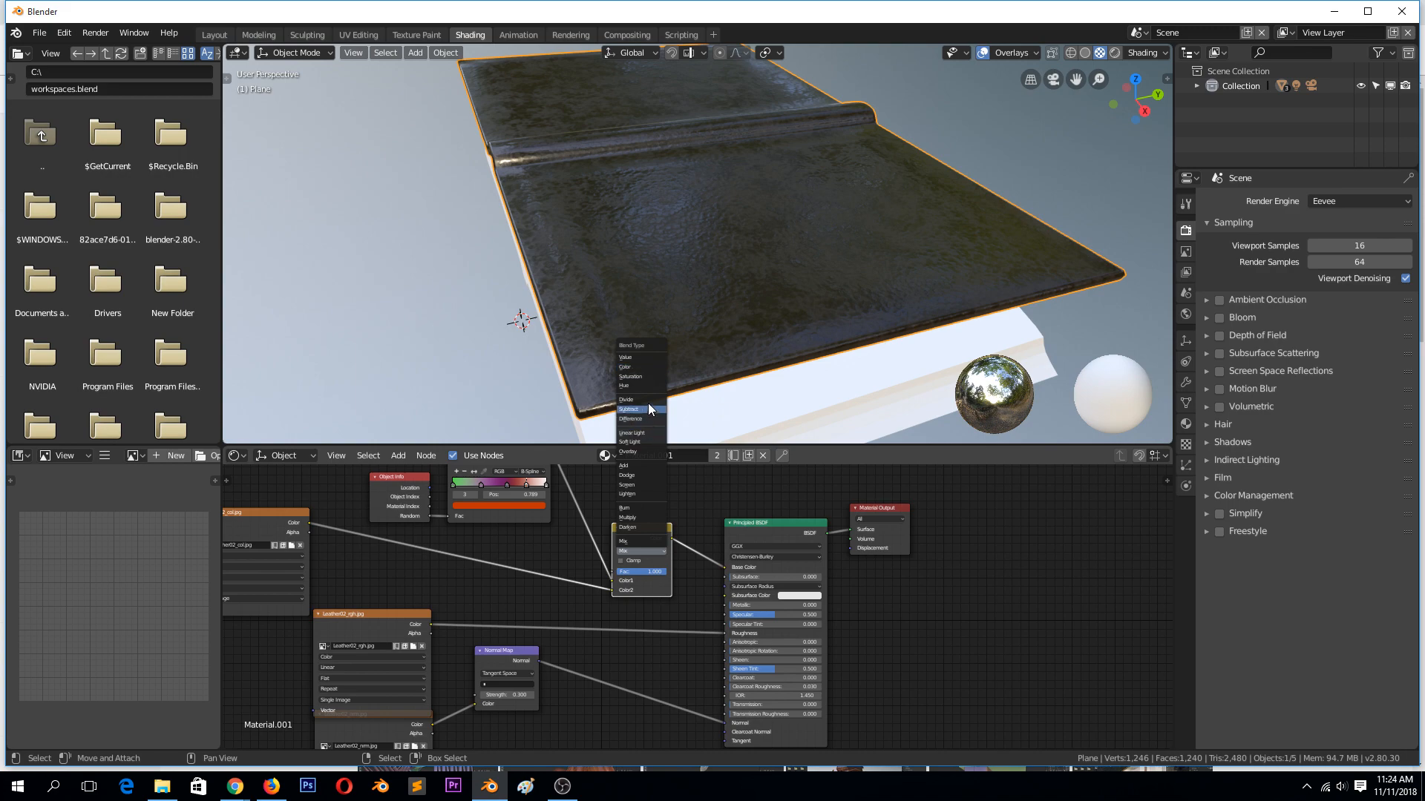
{"action": "left_click", "coordinate": [645, 369]}
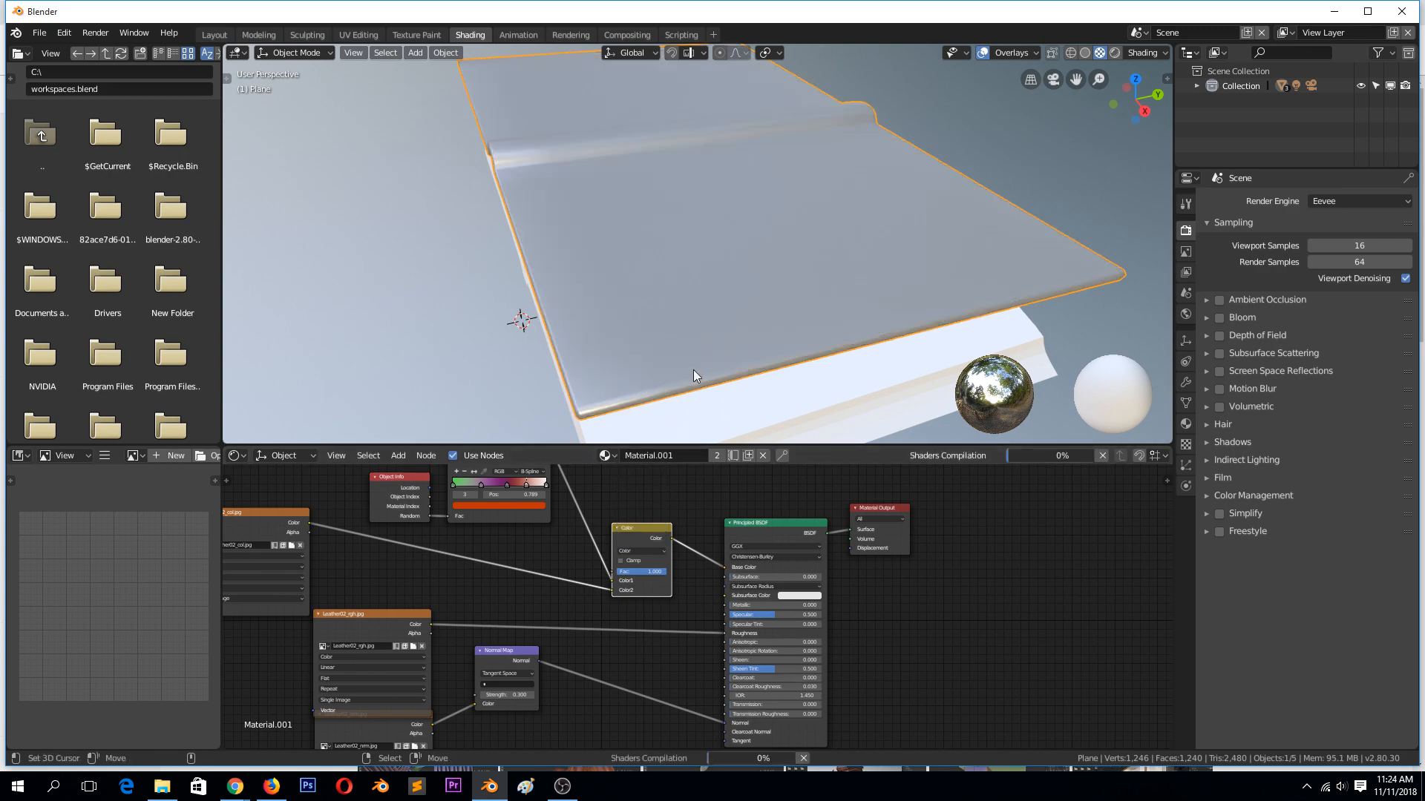
{"action": "middle_click_drag", "start_coordinate": [693, 369], "coordinate": [777, 399]}
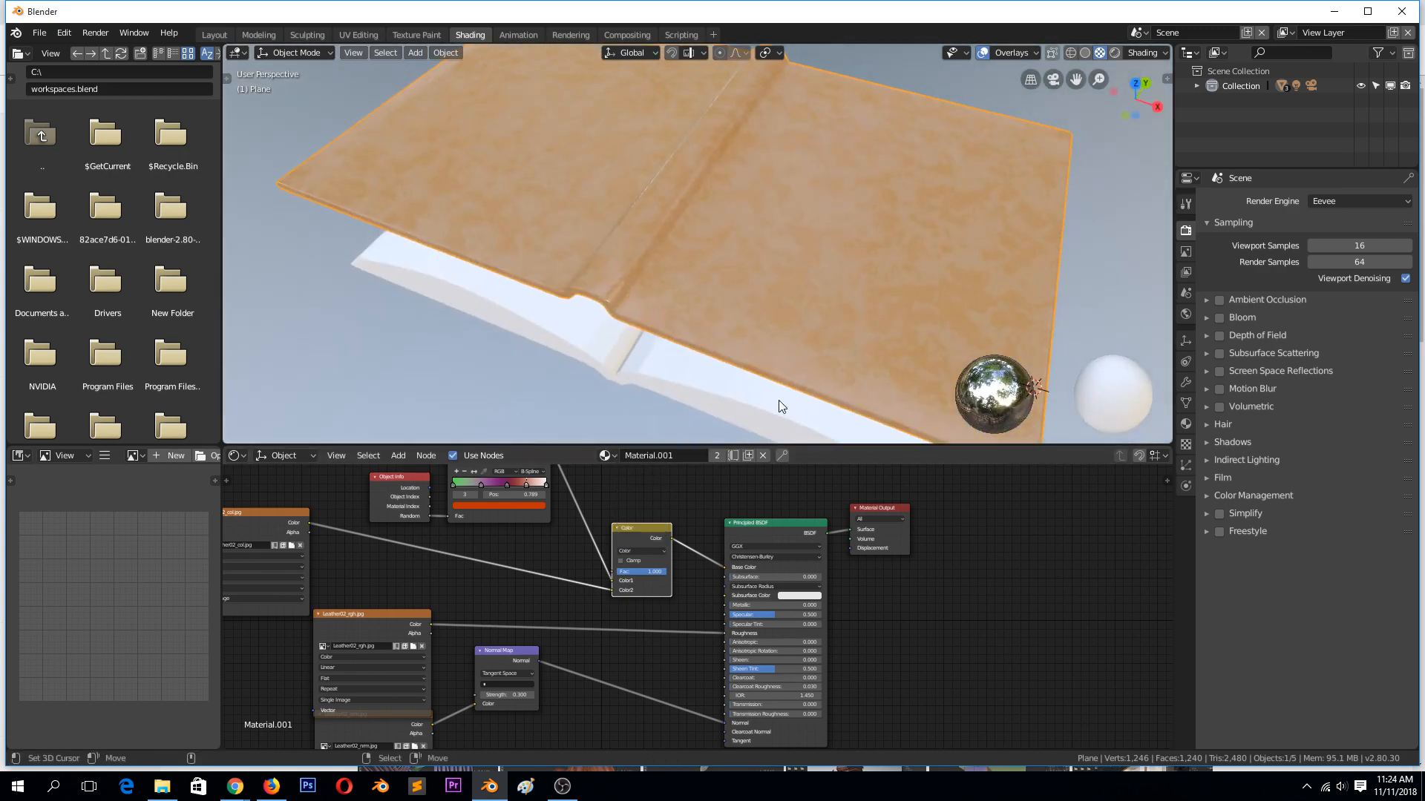
{"action": "left_click", "coordinate": [648, 550]}
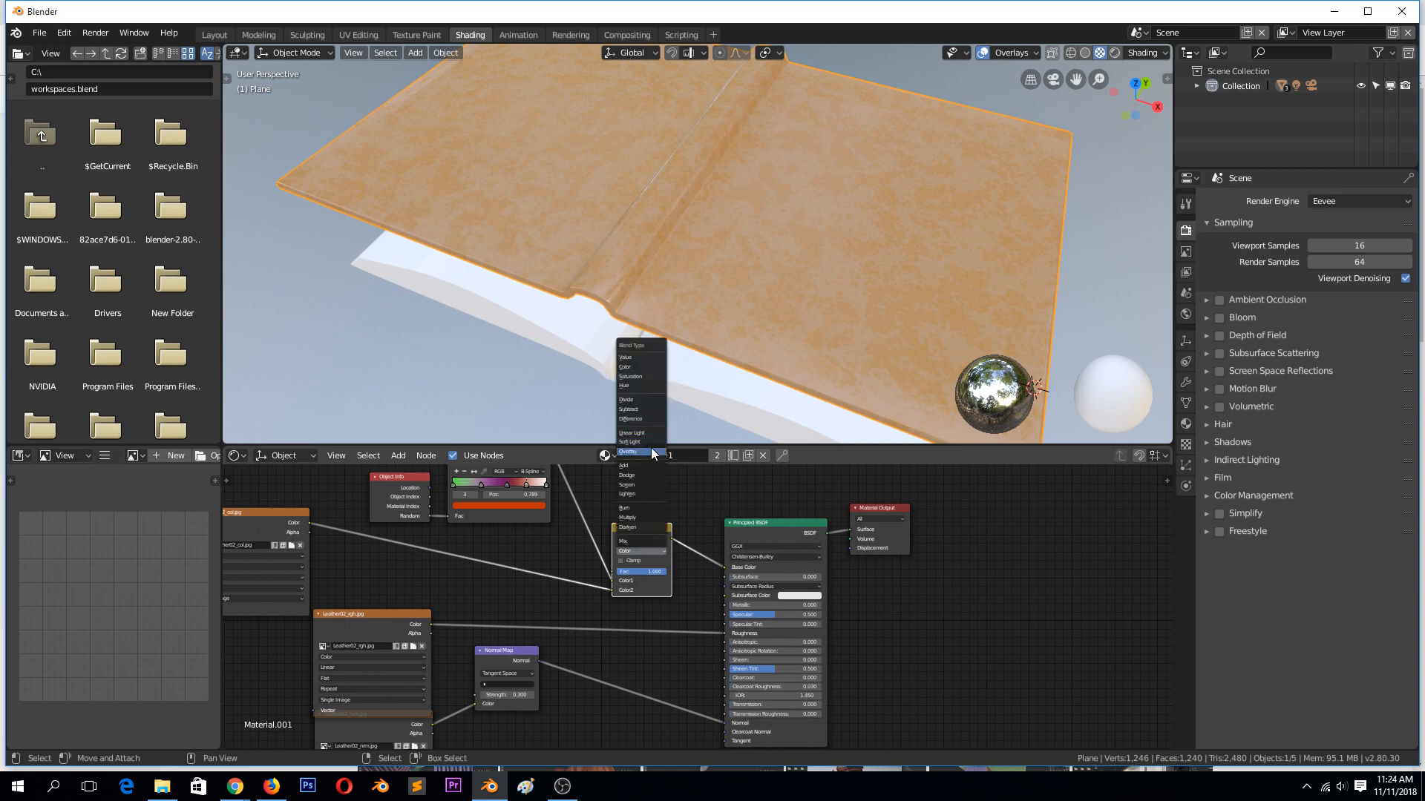
{"action": "left_click", "coordinate": [643, 445]}
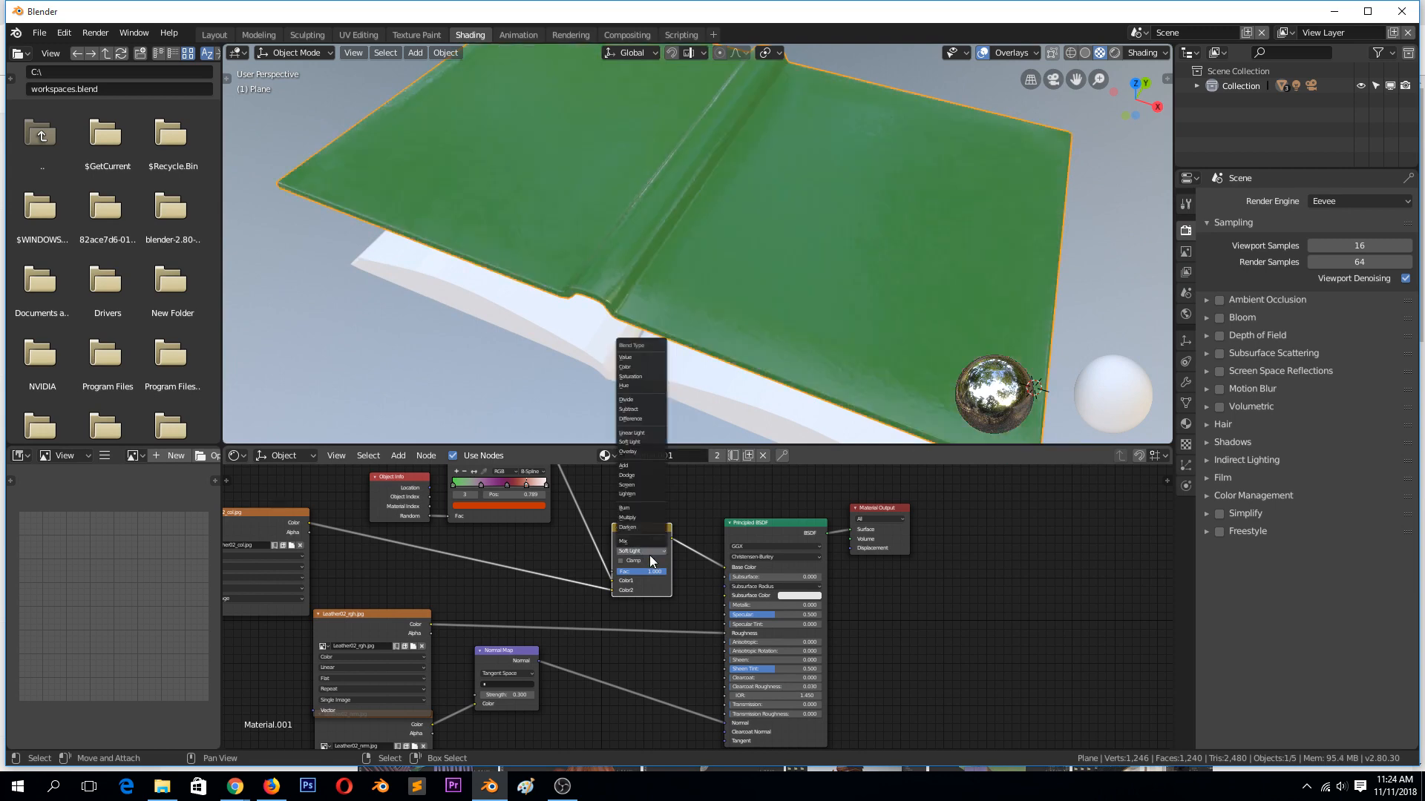
{"action": "left_click", "coordinate": [636, 450]}
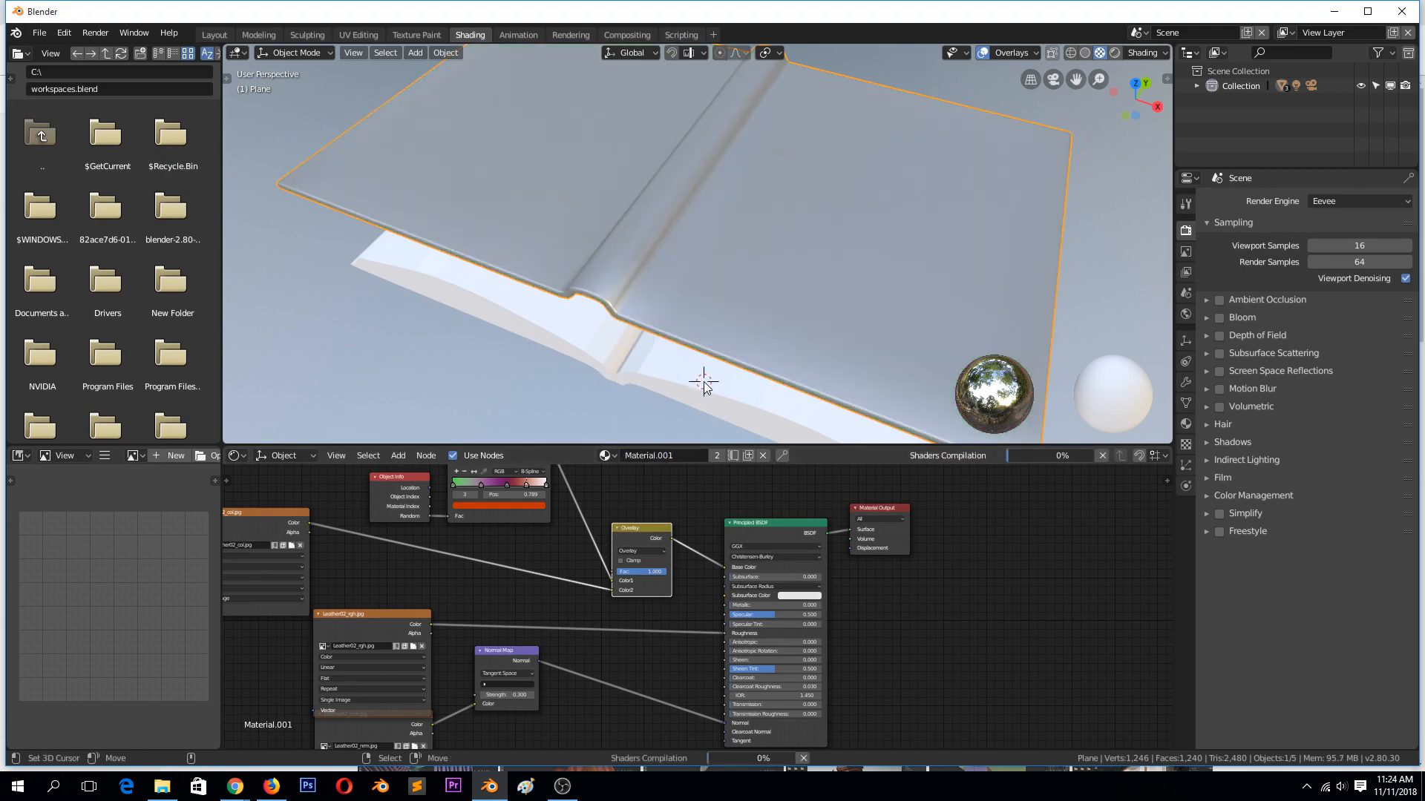
{"action": "middle_click_drag", "start_coordinate": [701, 382], "coordinate": [640, 361]}
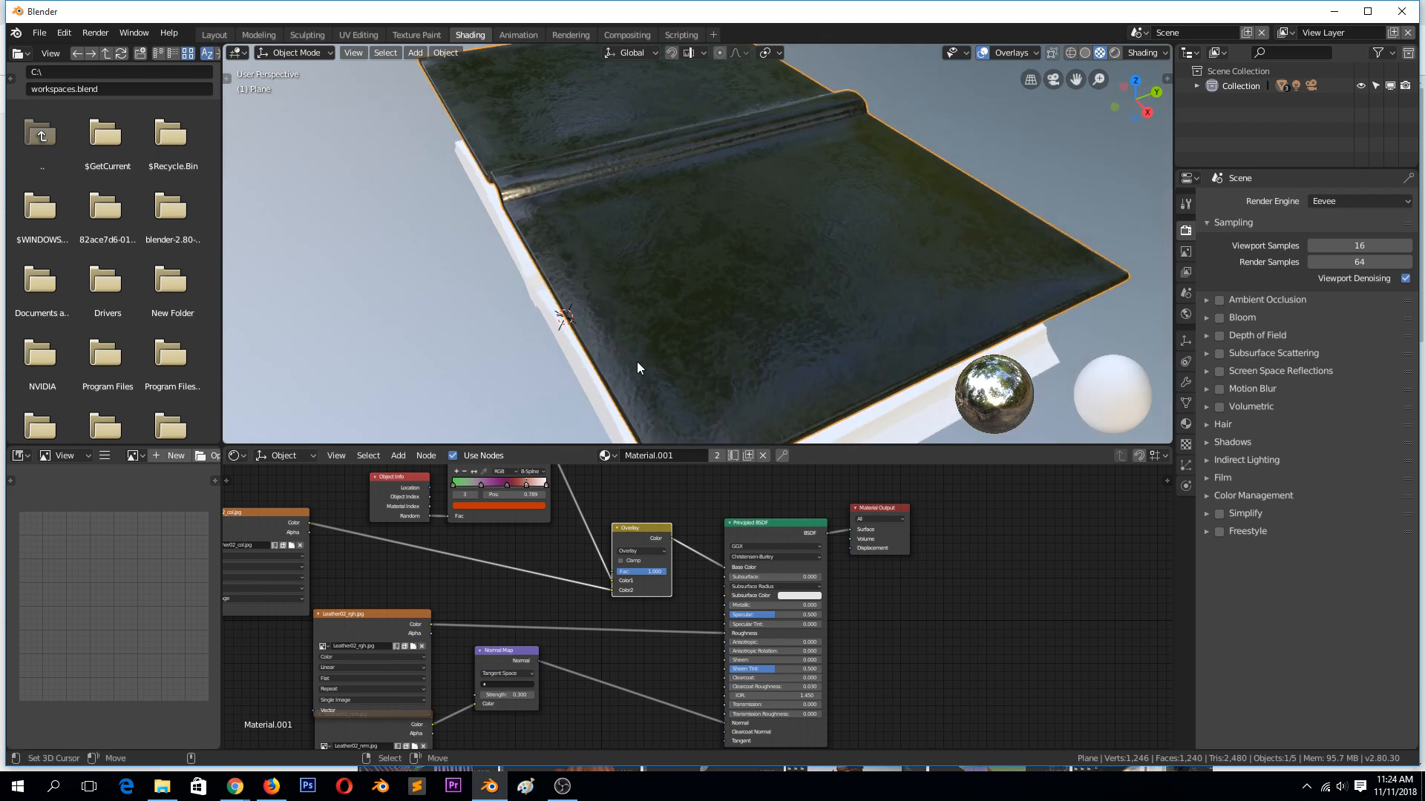
Step: Swap the Overlay node's inputs so the leather texture feeds Color1 and the ColorRamp feeds Color2
{"action": "left_click_drag", "start_coordinate": [609, 581], "coordinate": [607, 590]}
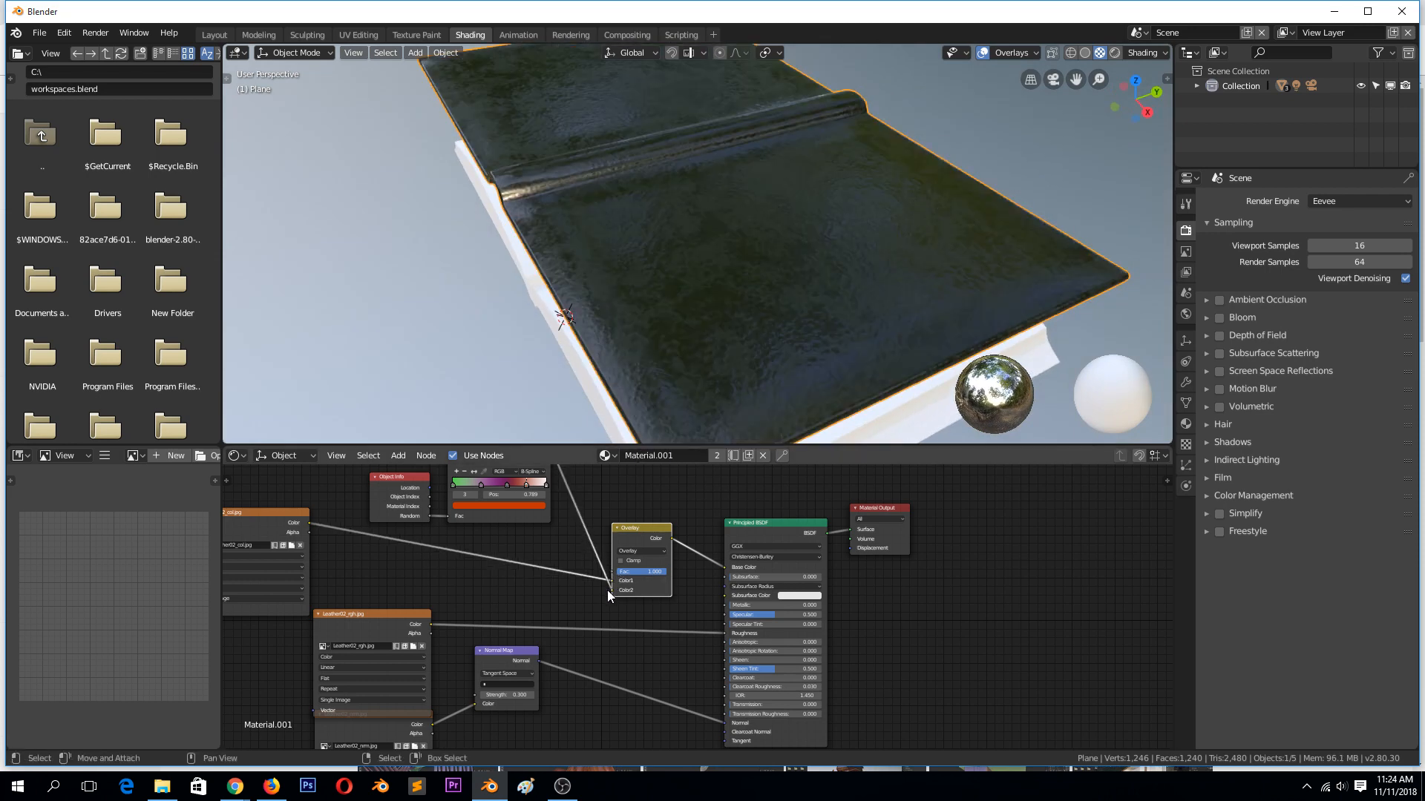
{"action": "left_click", "coordinate": [742, 231]}
{"action": "middle_click_drag", "start_coordinate": [744, 231], "coordinate": [839, 238]}
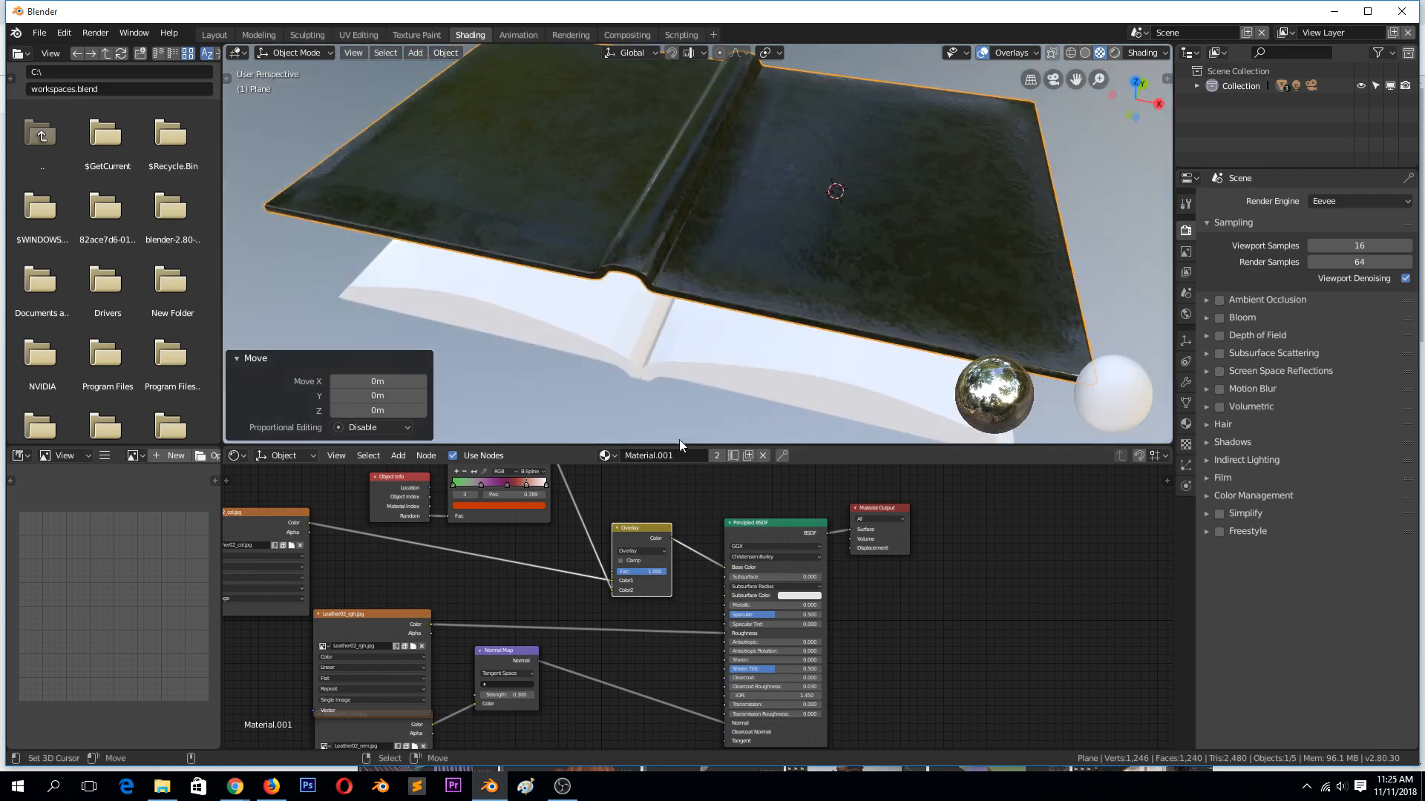
{"action": "scroll", "coordinate": [741, 282], "scroll_direction": "down", "scroll_amount": 2}
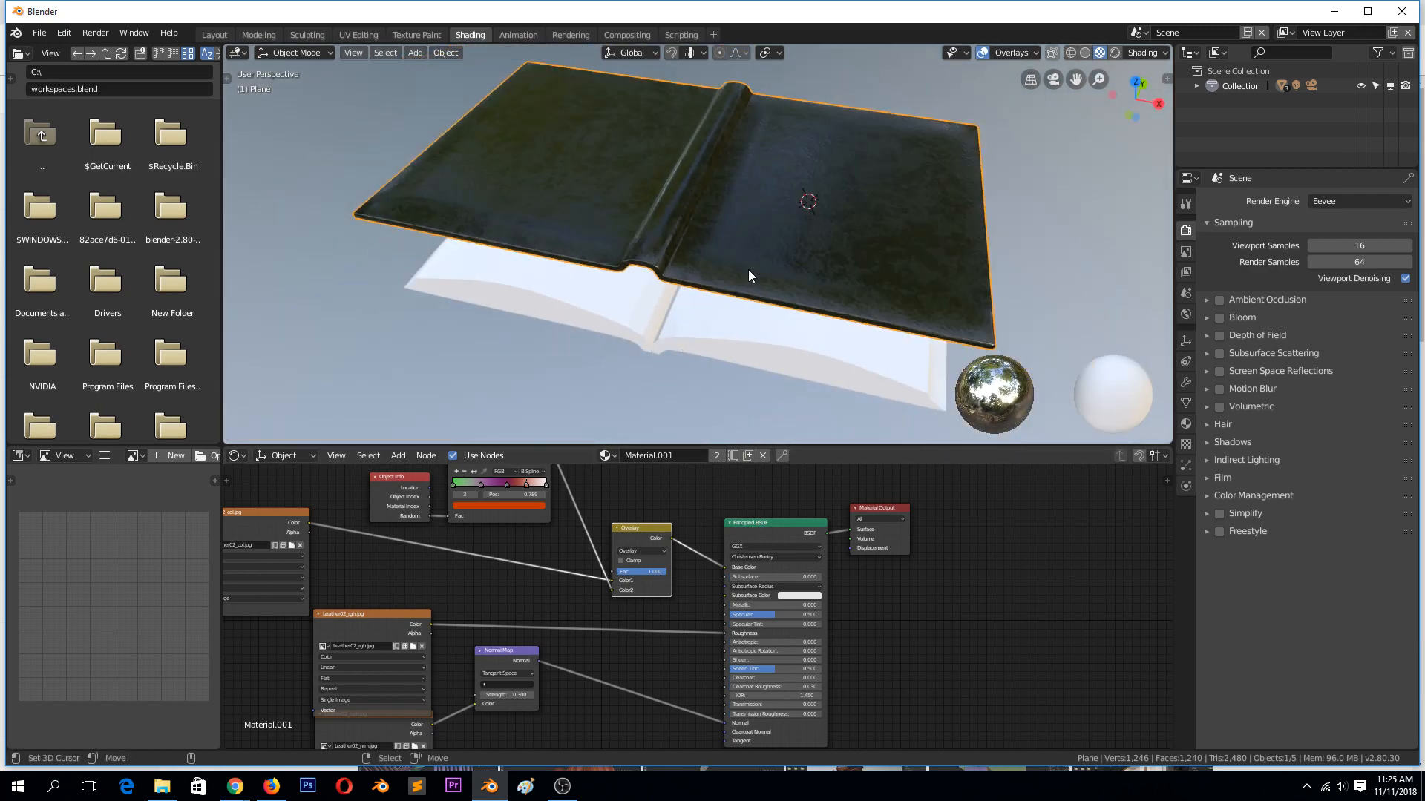
Step: Clear the cover's rotation, lower it about 0.625 m along Z to sit beneath the pages, and deselect everything
{"action": "key", "text": "alt+r"}
{"action": "middle_click_drag", "start_coordinate": [749, 271], "coordinate": [740, 221]}
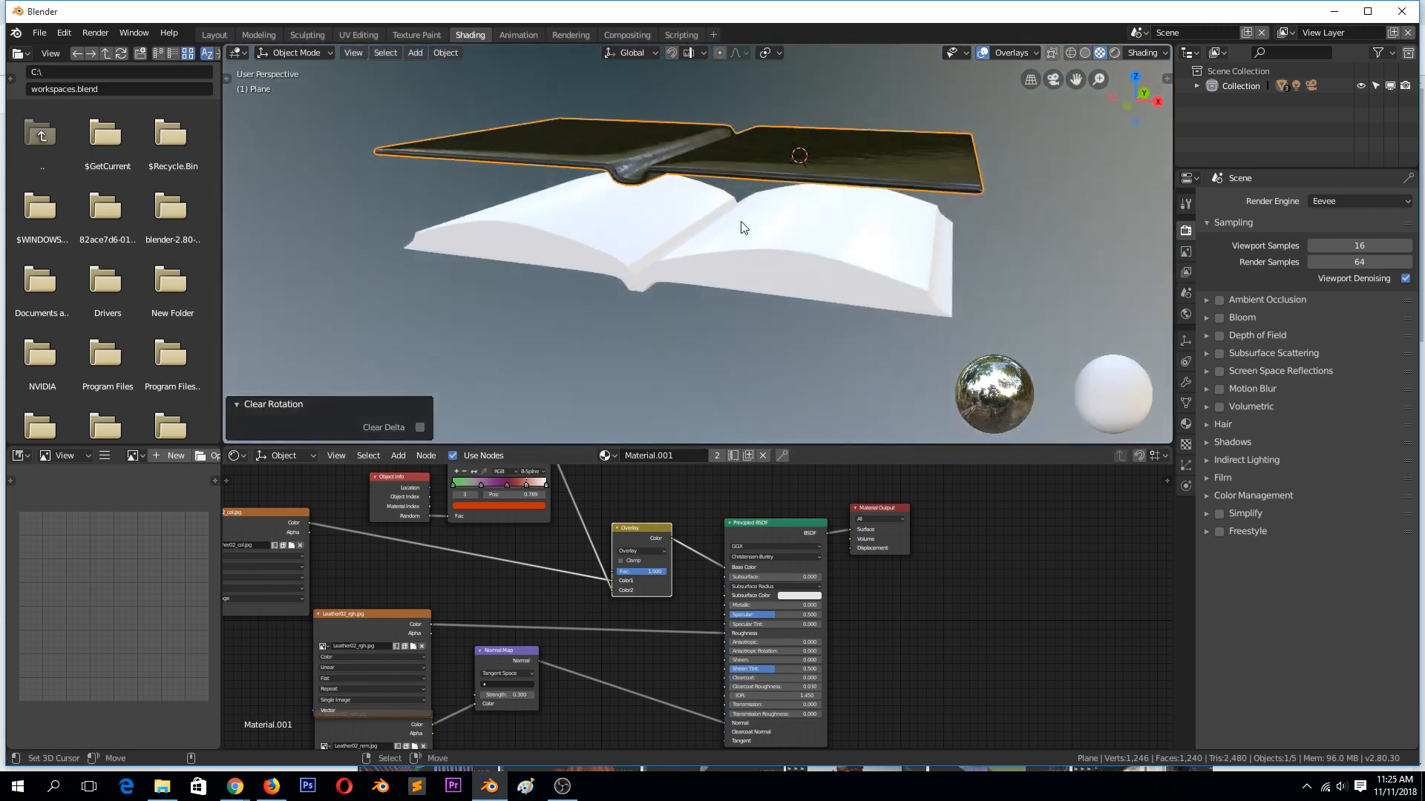
{"action": "key", "text": "g"}
{"action": "key", "text": "z"}
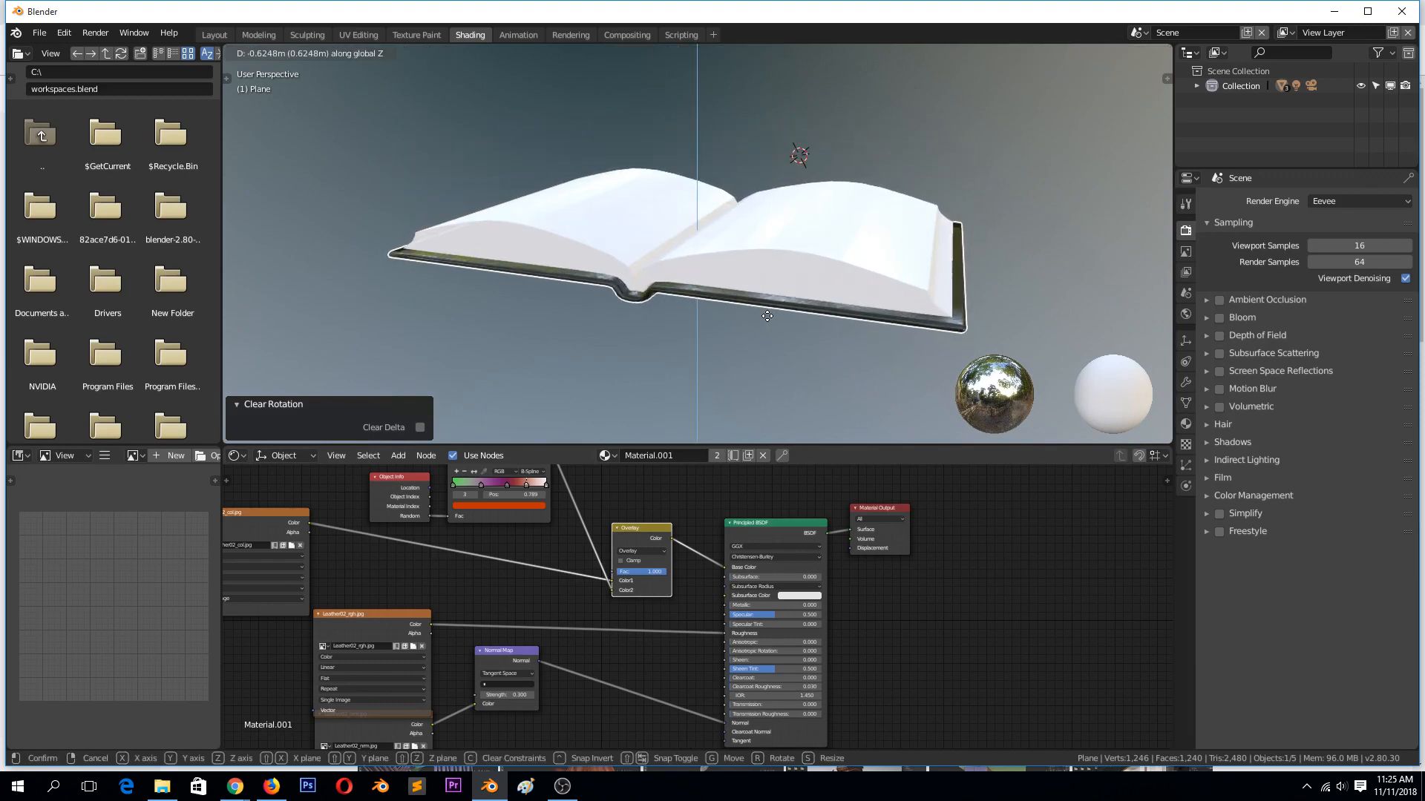
{"action": "left_click", "coordinate": [768, 315]}
{"action": "middle_click_drag", "start_coordinate": [767, 313], "coordinate": [821, 367]}
{"action": "key", "text": "alt+a"}
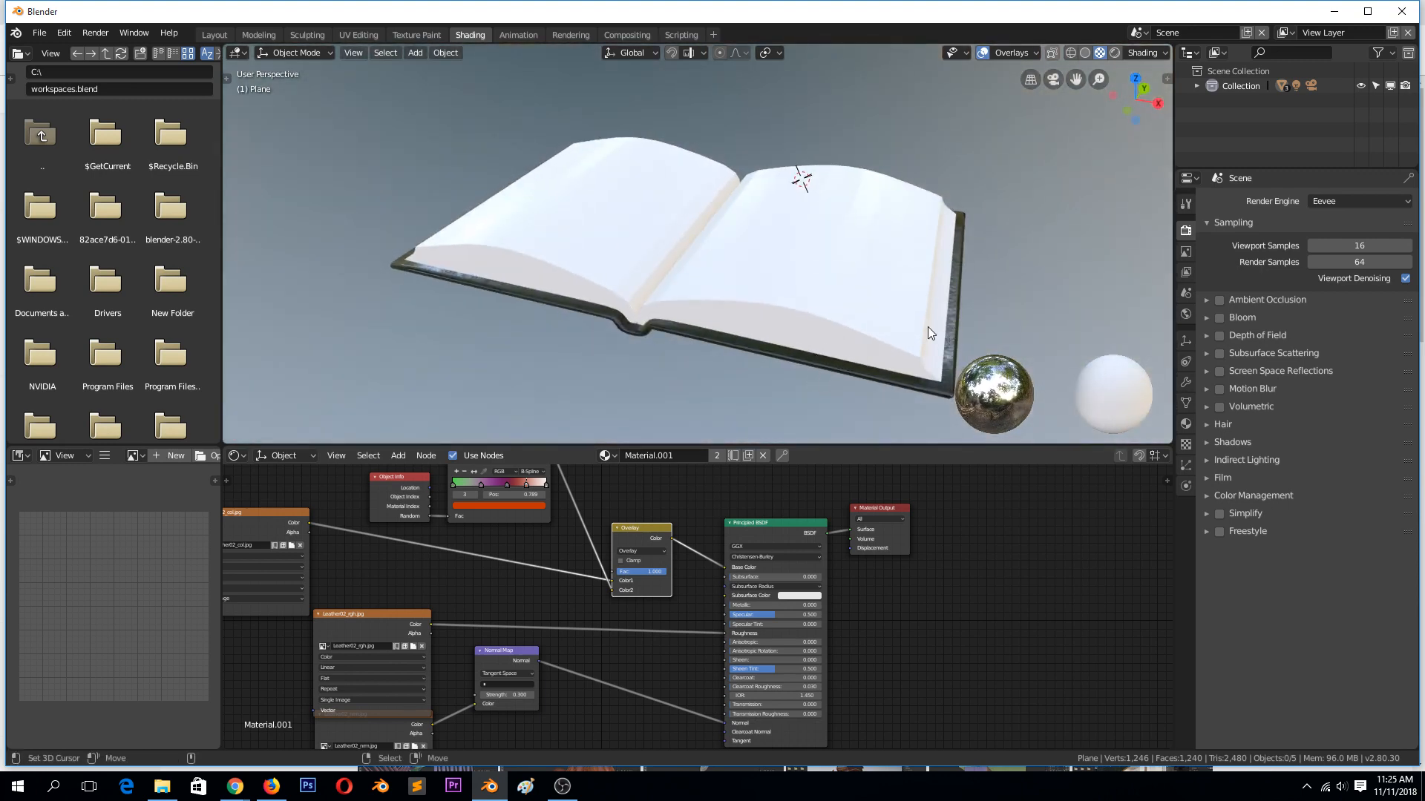
Step: Add a second material named "backside" to the book cover and give it a pale yellow base colour
{"action": "left_click", "coordinate": [834, 293]}
{"action": "left_click", "coordinate": [923, 385]}
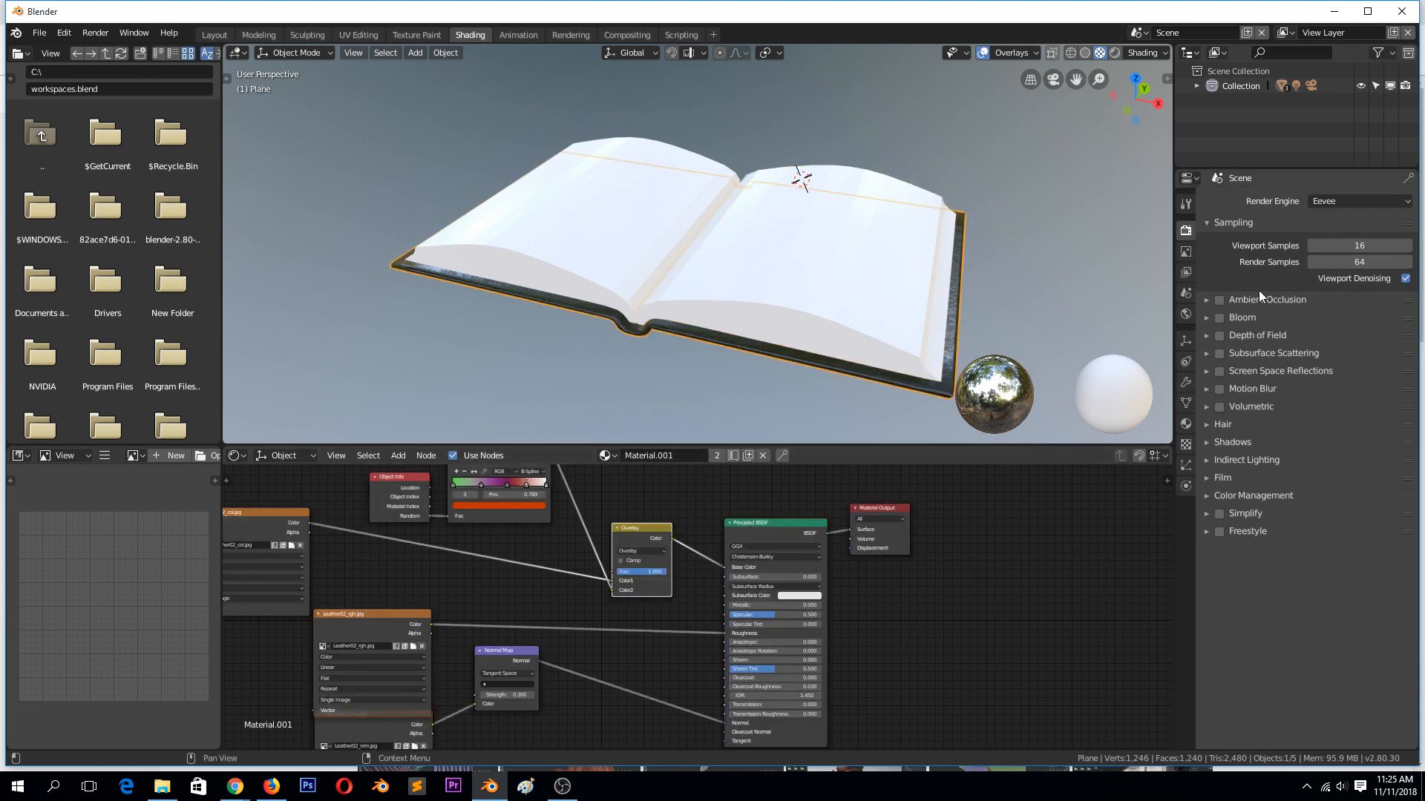
{"action": "left_click", "coordinate": [1186, 424]}
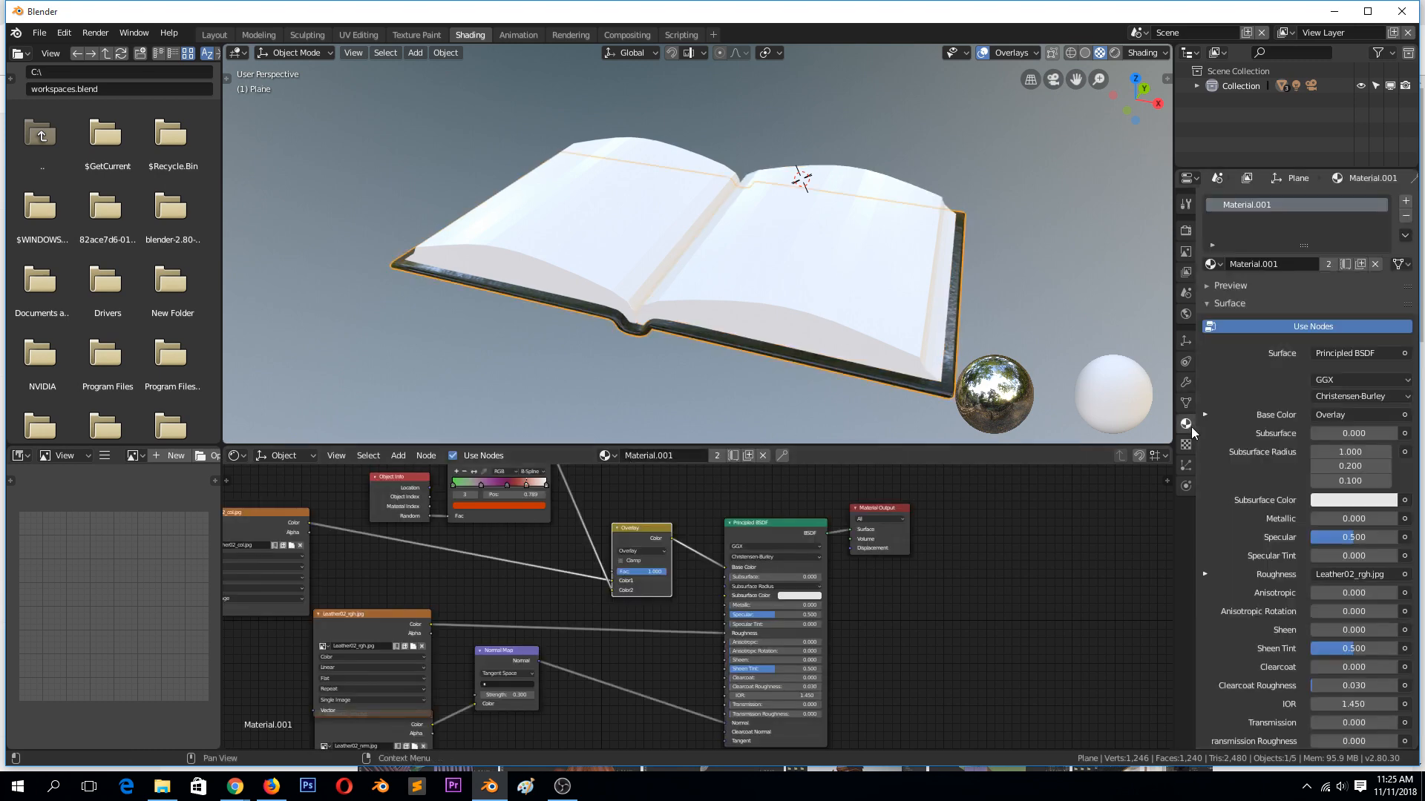
{"action": "left_click", "coordinate": [1404, 201]}
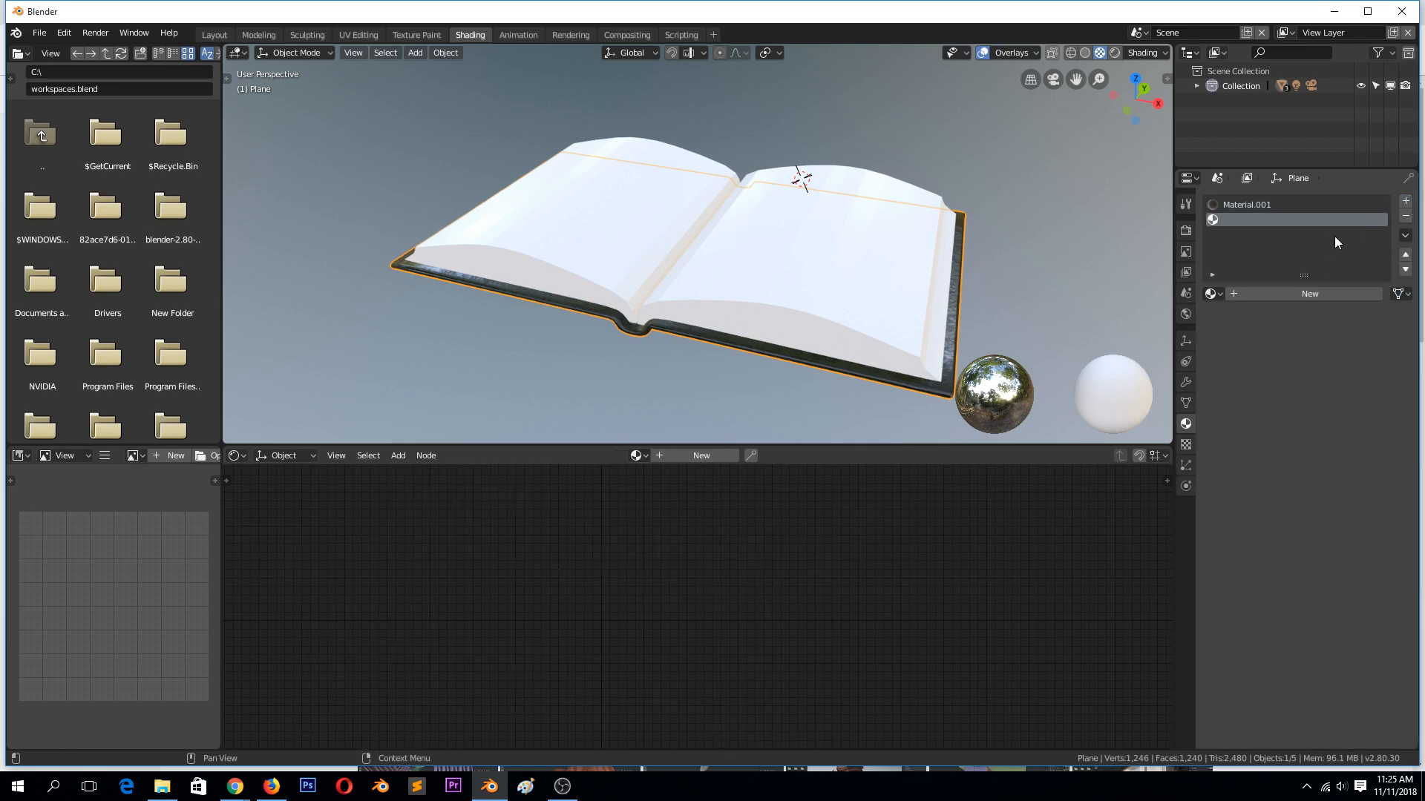
{"action": "left_click", "coordinate": [1291, 301]}
{"action": "left_click", "coordinate": [1276, 293]}
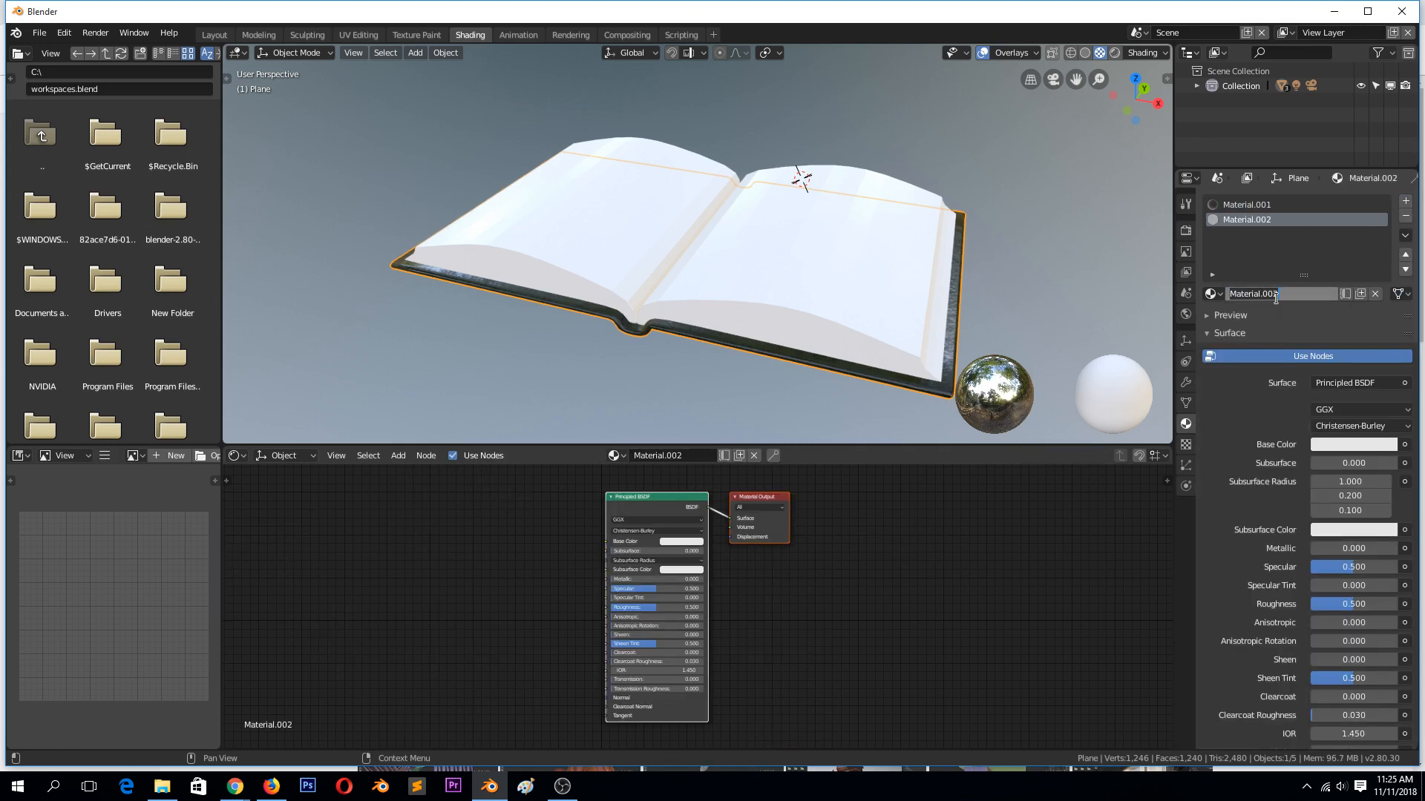
{"action": "type", "text": "backside"}
{"action": "key", "text": "Return"}
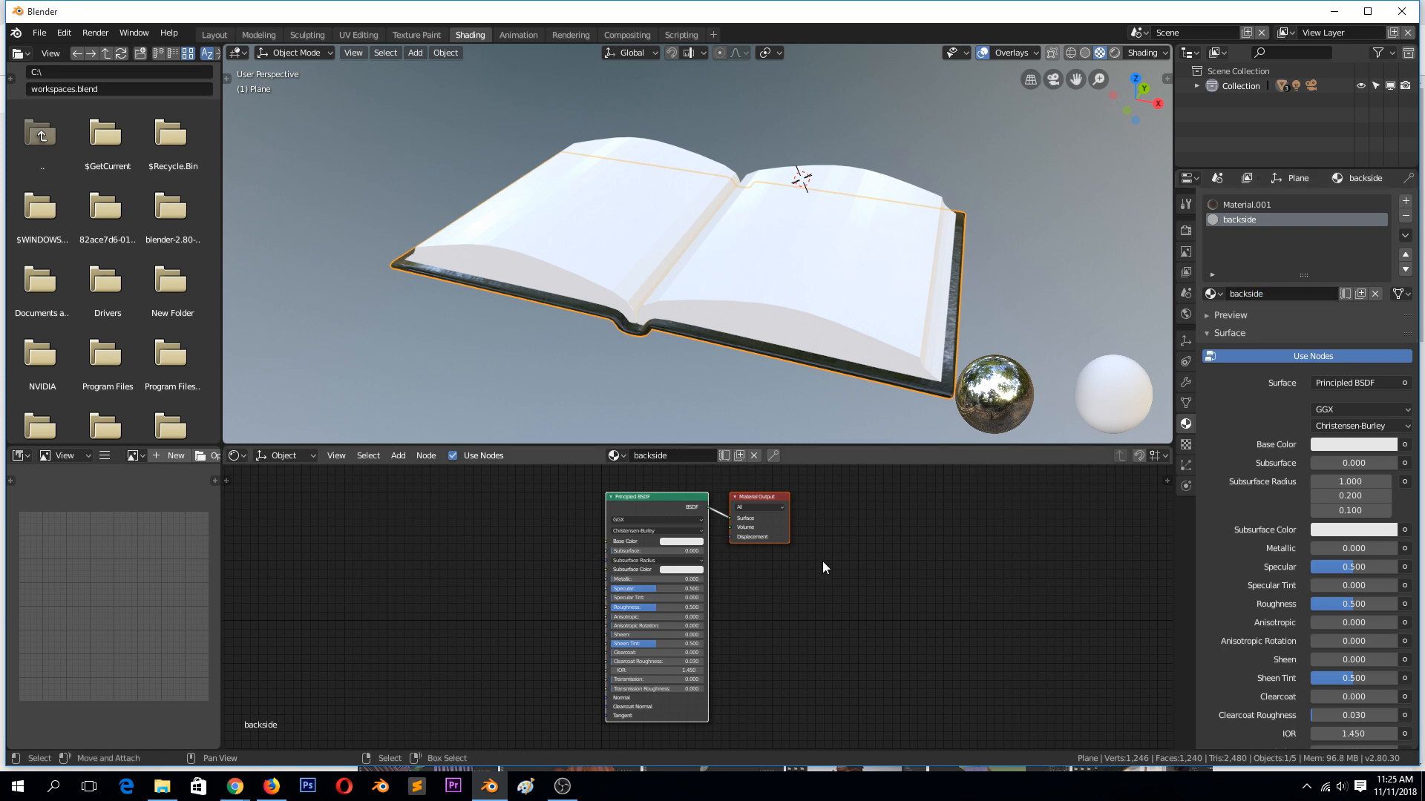
{"action": "left_click", "coordinate": [680, 542]}
{"action": "left_click_drag", "start_coordinate": [703, 451], "coordinate": [681, 455]}
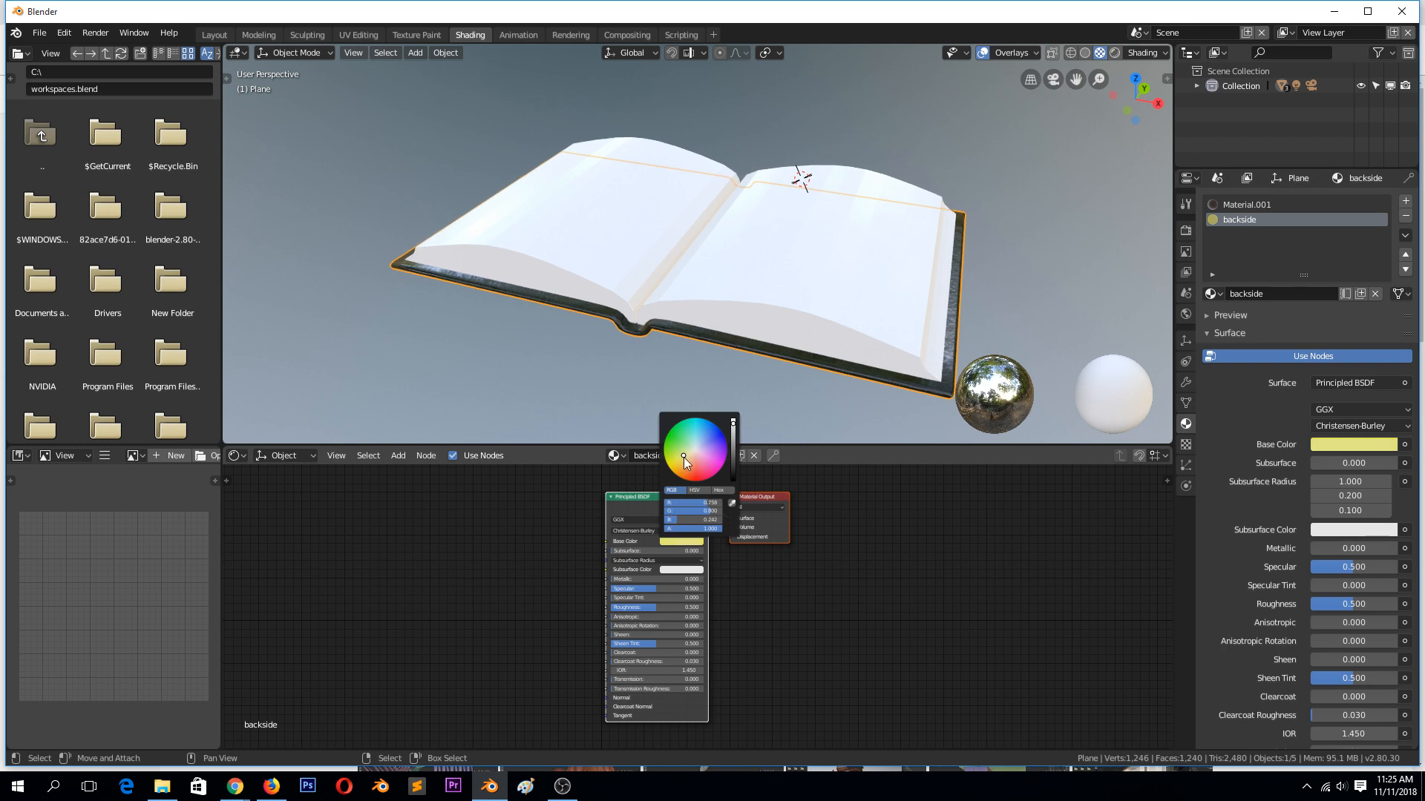
Step: Save the scene as "book 2.blend" in the books folder
{"action": "key", "text": "ctrl+s"}
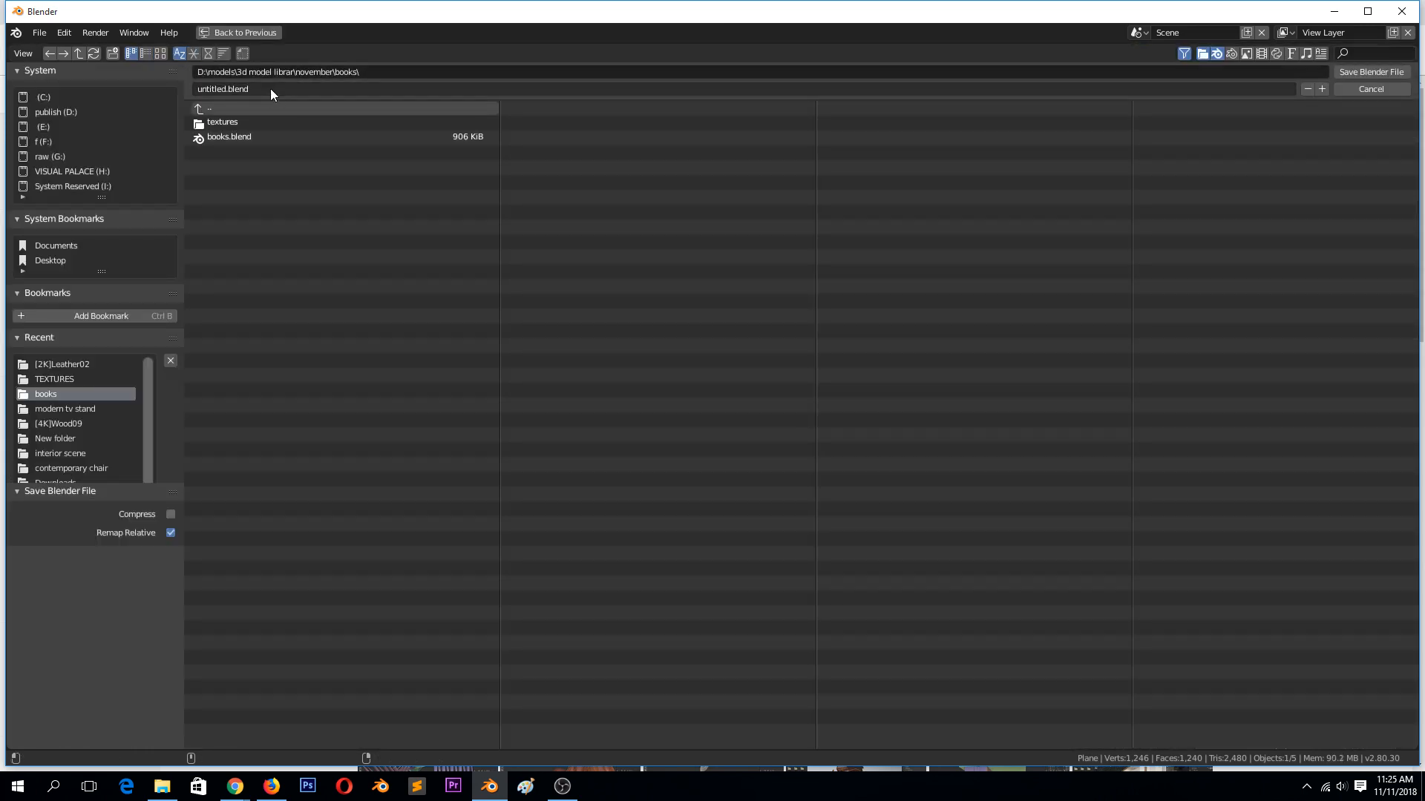
{"action": "left_click", "coordinate": [246, 89]}
{"action": "type", "text": "b"}
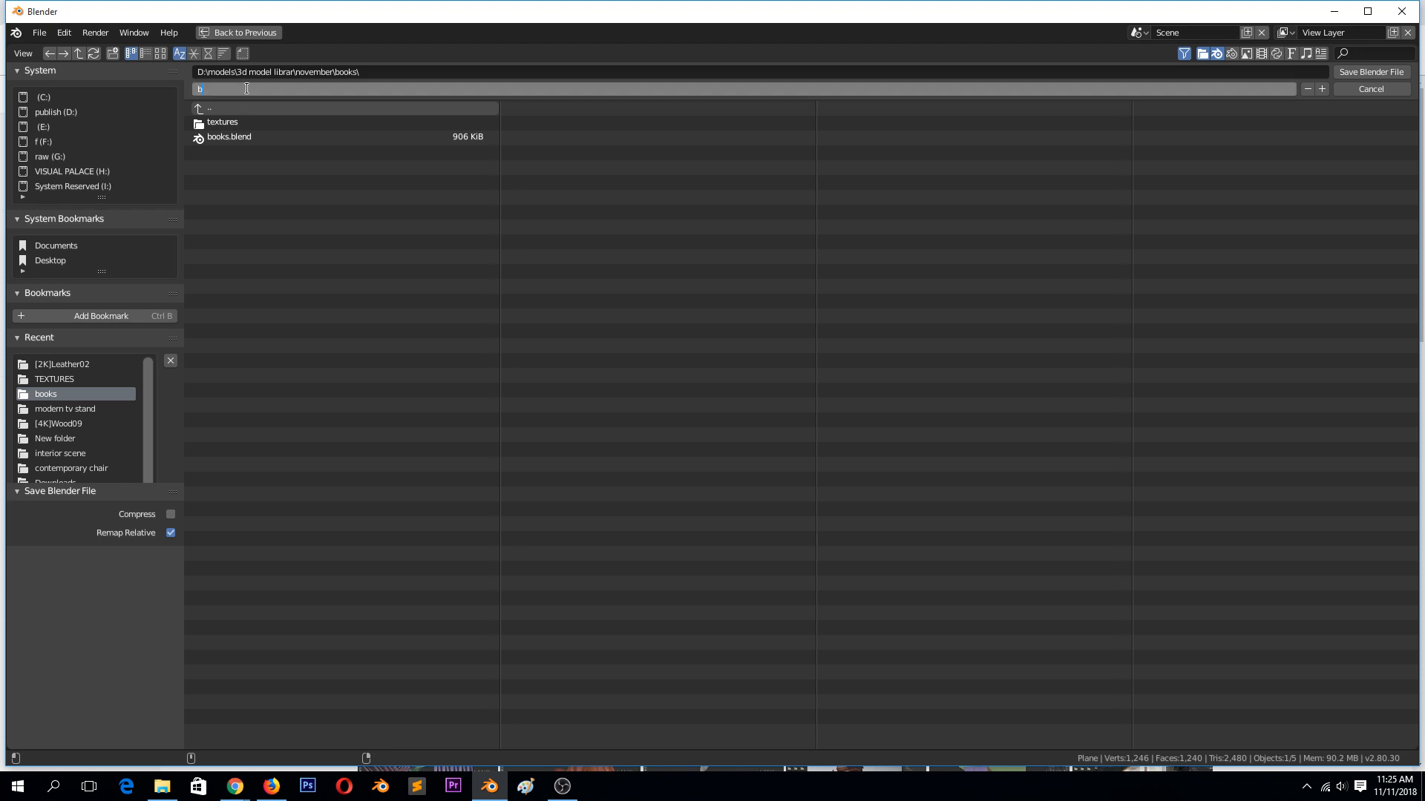
{"action": "type", "text": "ook 2"}
{"action": "key", "text": "Return"}
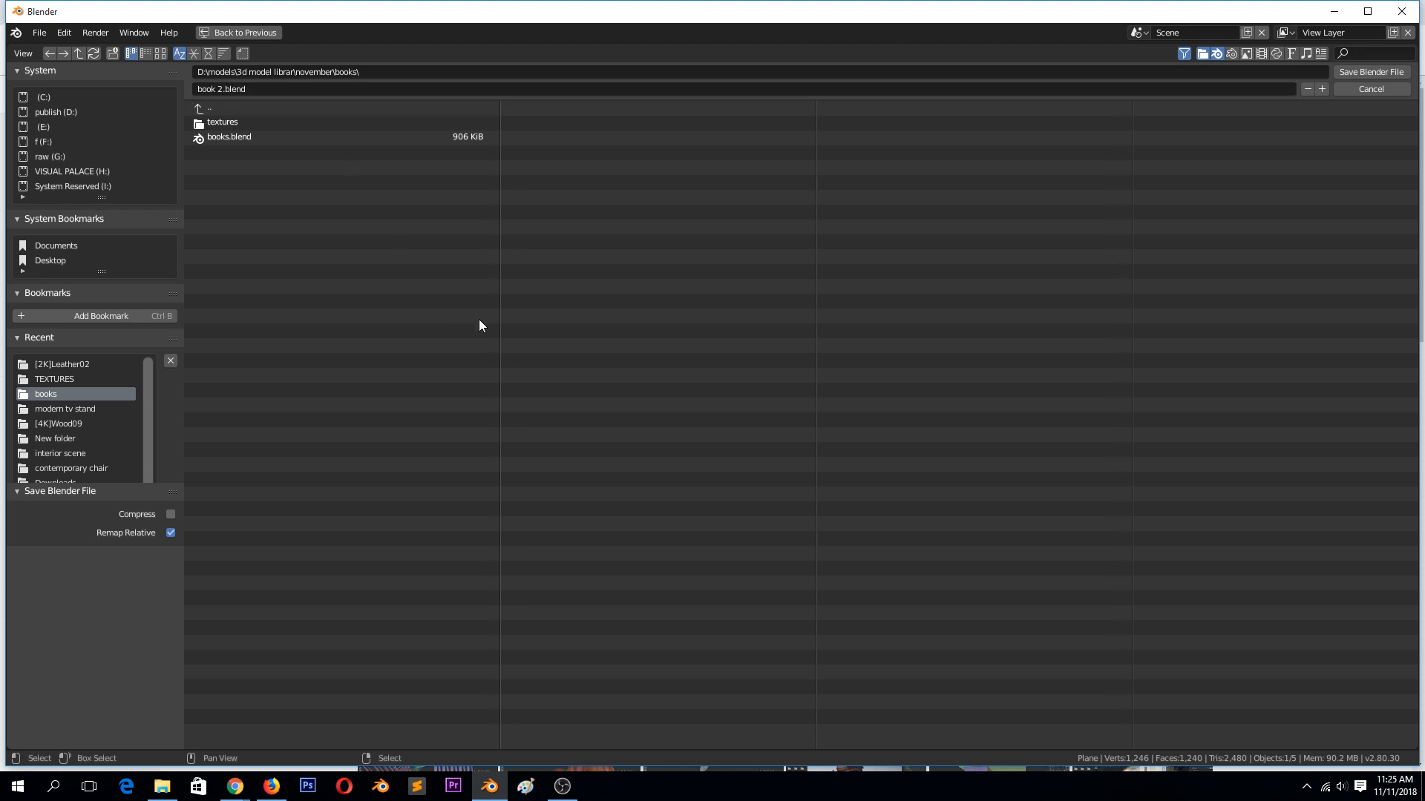
{"action": "left_click", "coordinate": [1346, 72]}
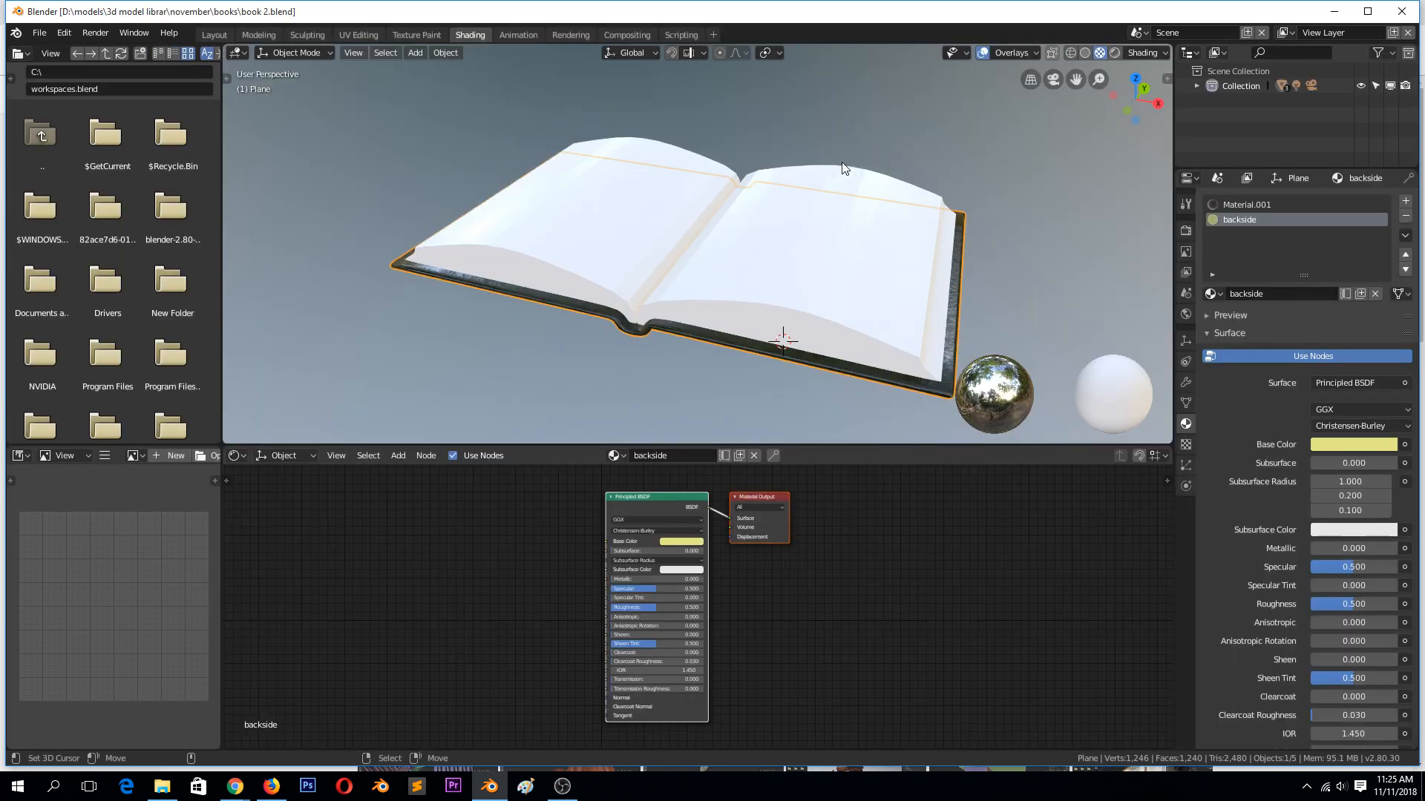
Step: Hide the right-hand page block to expose the inner side of the cover
{"action": "mouse_move", "coordinate": [843, 170]}
{"action": "middle_mouse_down"}
{"action": "mouse_move", "coordinate": [802, 98]}
{"action": "mouse_move", "coordinate": [778, 131]}
{"action": "middle_mouse_up"}
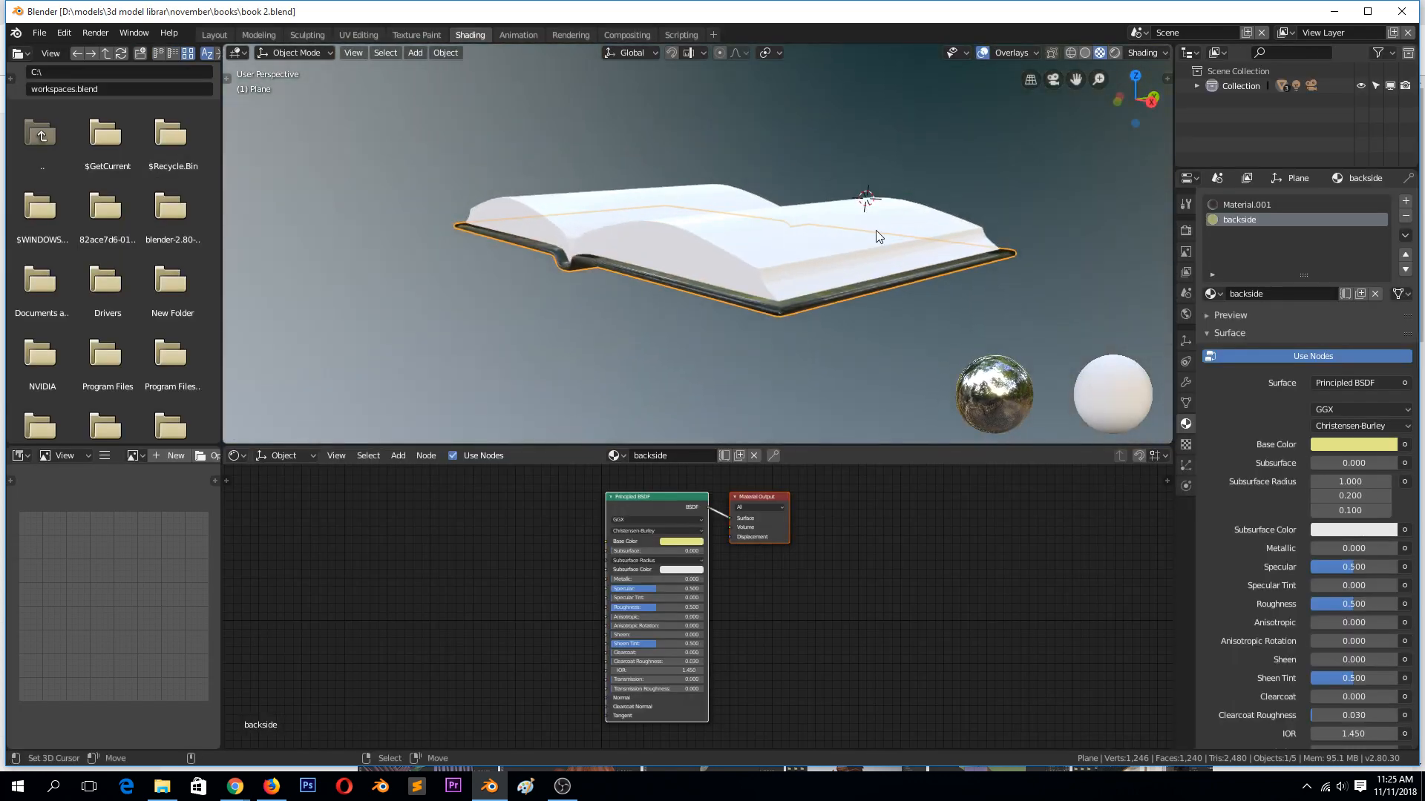
{"action": "middle_click_drag", "start_coordinate": [888, 257], "coordinate": [866, 374]}
{"action": "left_click", "coordinate": [883, 283]}
{"action": "key", "text": "h"}
Step: Select the book cover and expand its Solidify modifier settings
{"action": "left_click", "coordinate": [862, 301]}
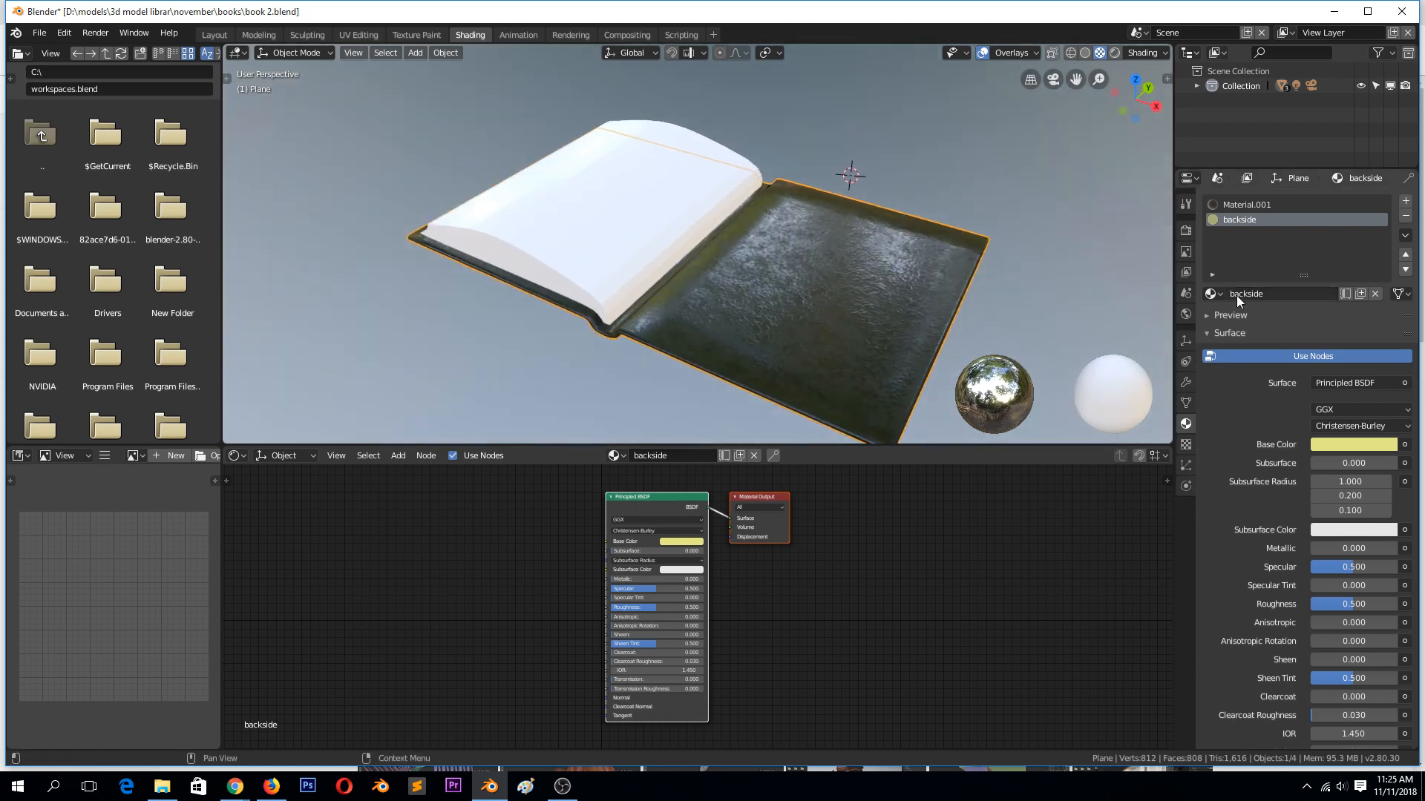
{"action": "left_click", "coordinate": [1186, 383]}
{"action": "left_click", "coordinate": [1211, 223]}
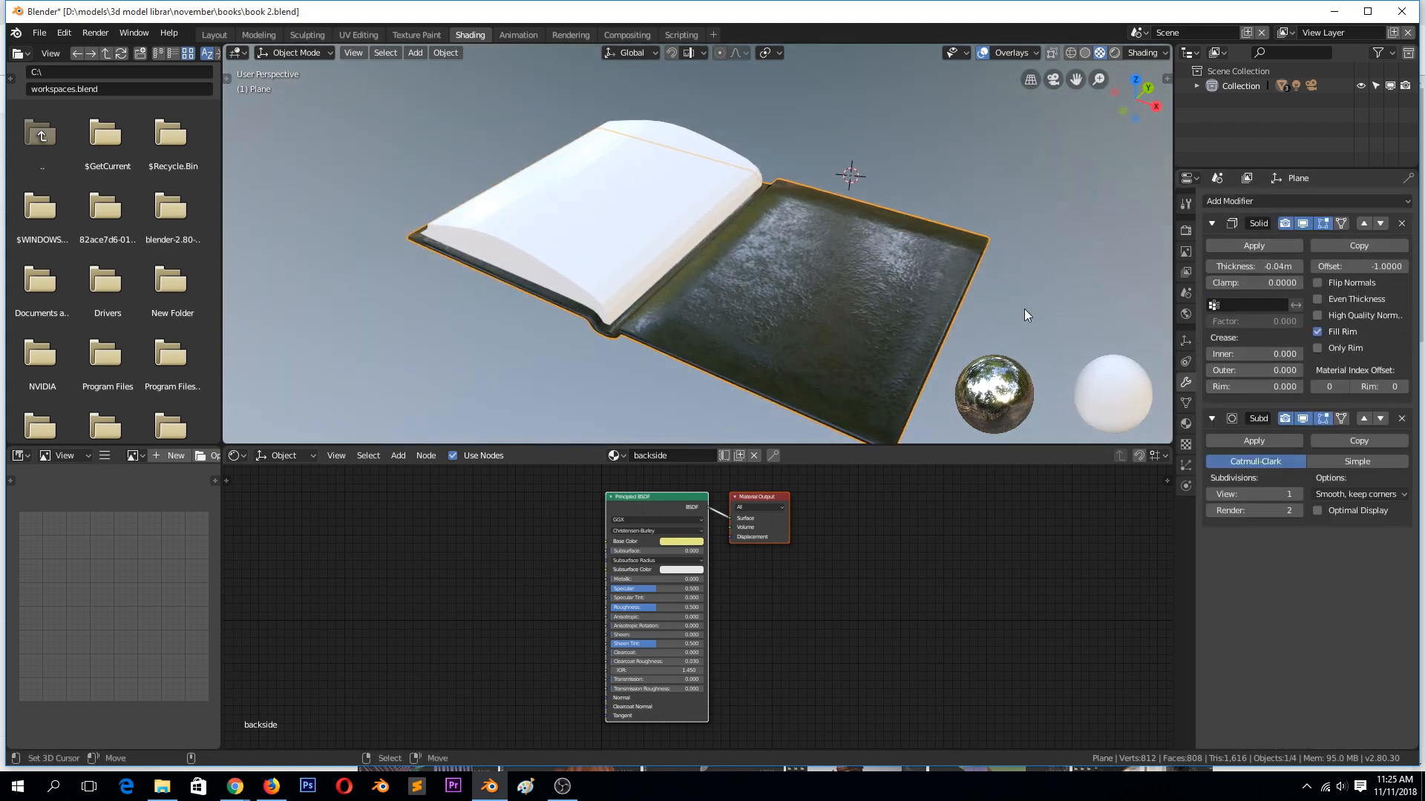
Step: Add a third material slot to the book cover with a new material and set its base color to bright pink
{"action": "left_click", "coordinate": [1182, 310]}
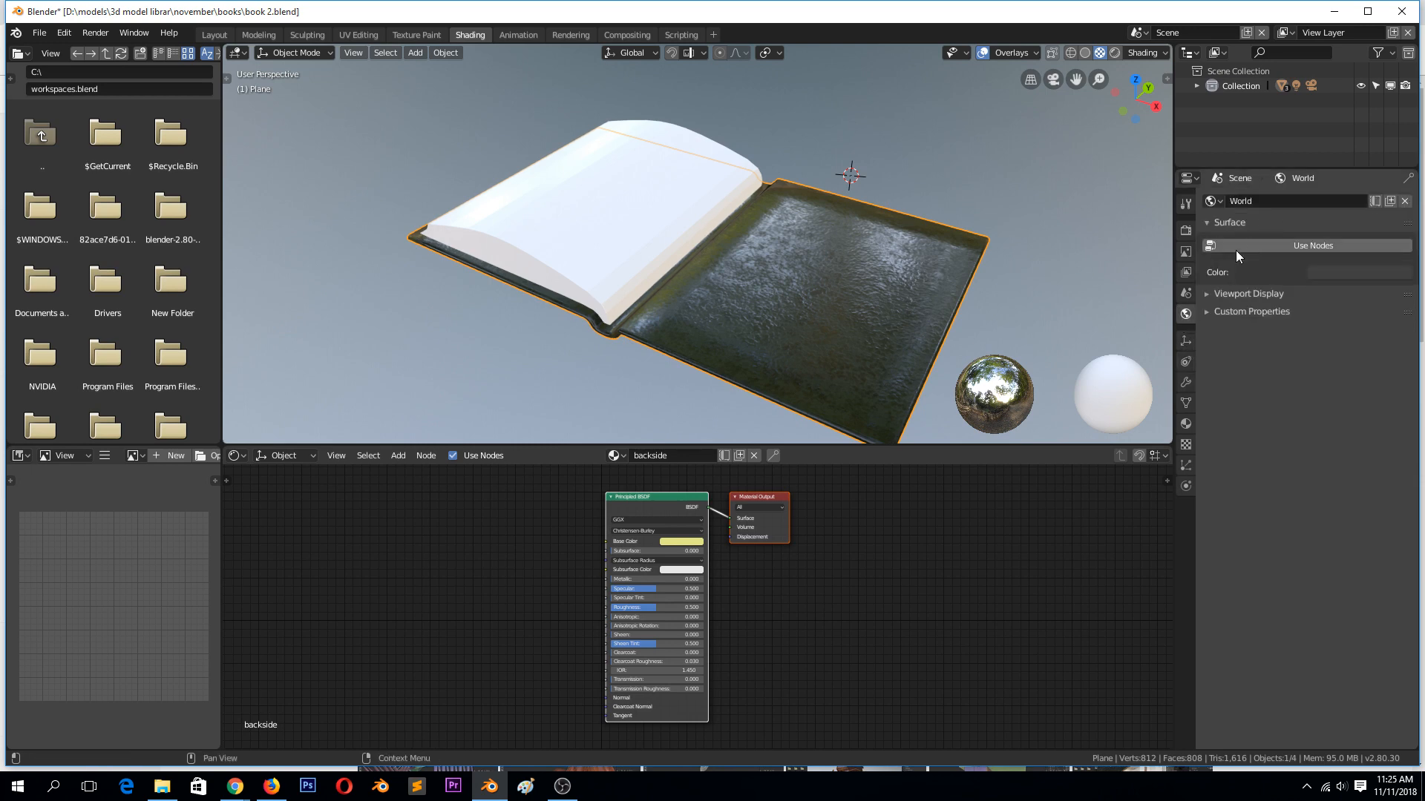
{"action": "left_click", "coordinate": [1185, 424]}
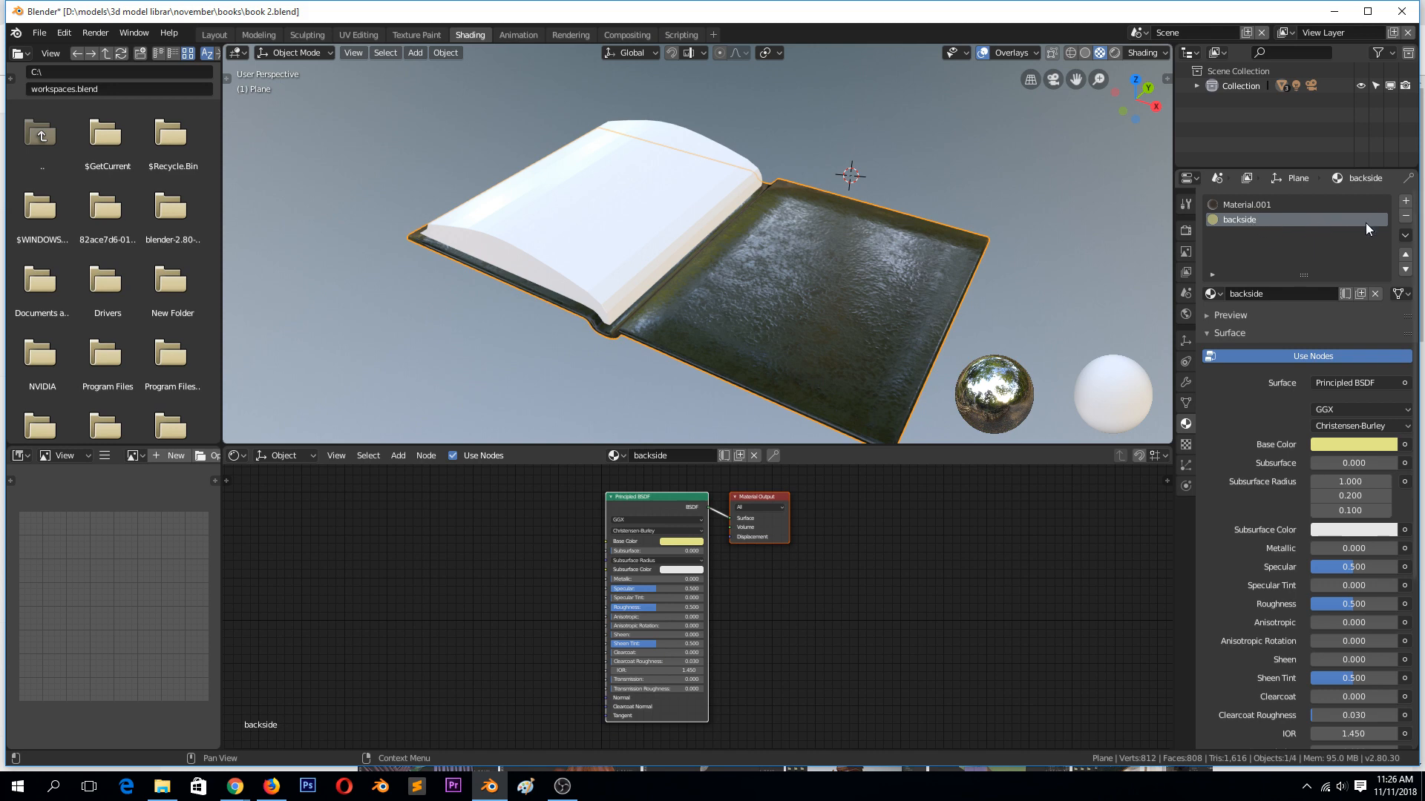
{"action": "left_click", "coordinate": [1404, 201]}
{"action": "left_click", "coordinate": [1291, 295]}
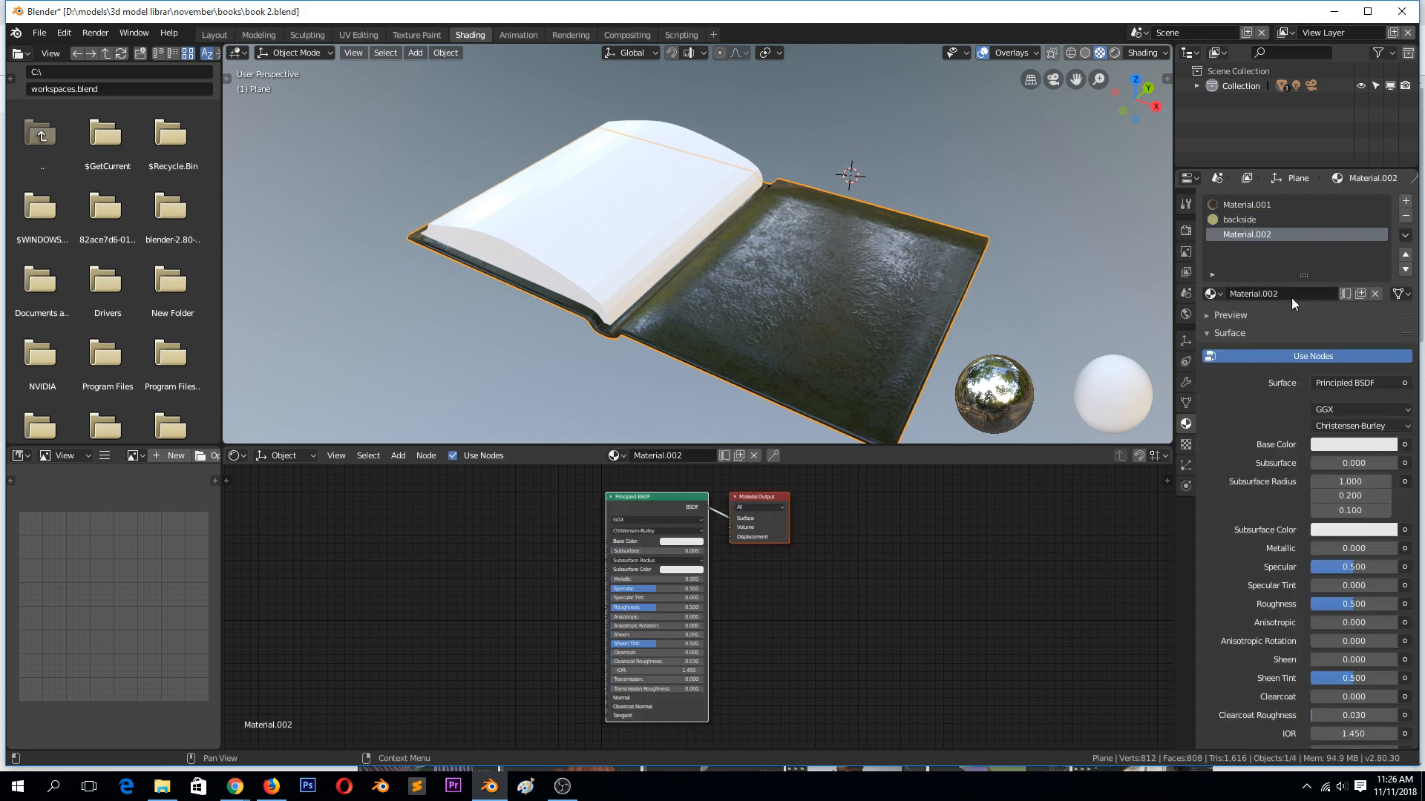
{"action": "double_click", "coordinate": [698, 550]}
{"action": "key", "text": "Escape"}
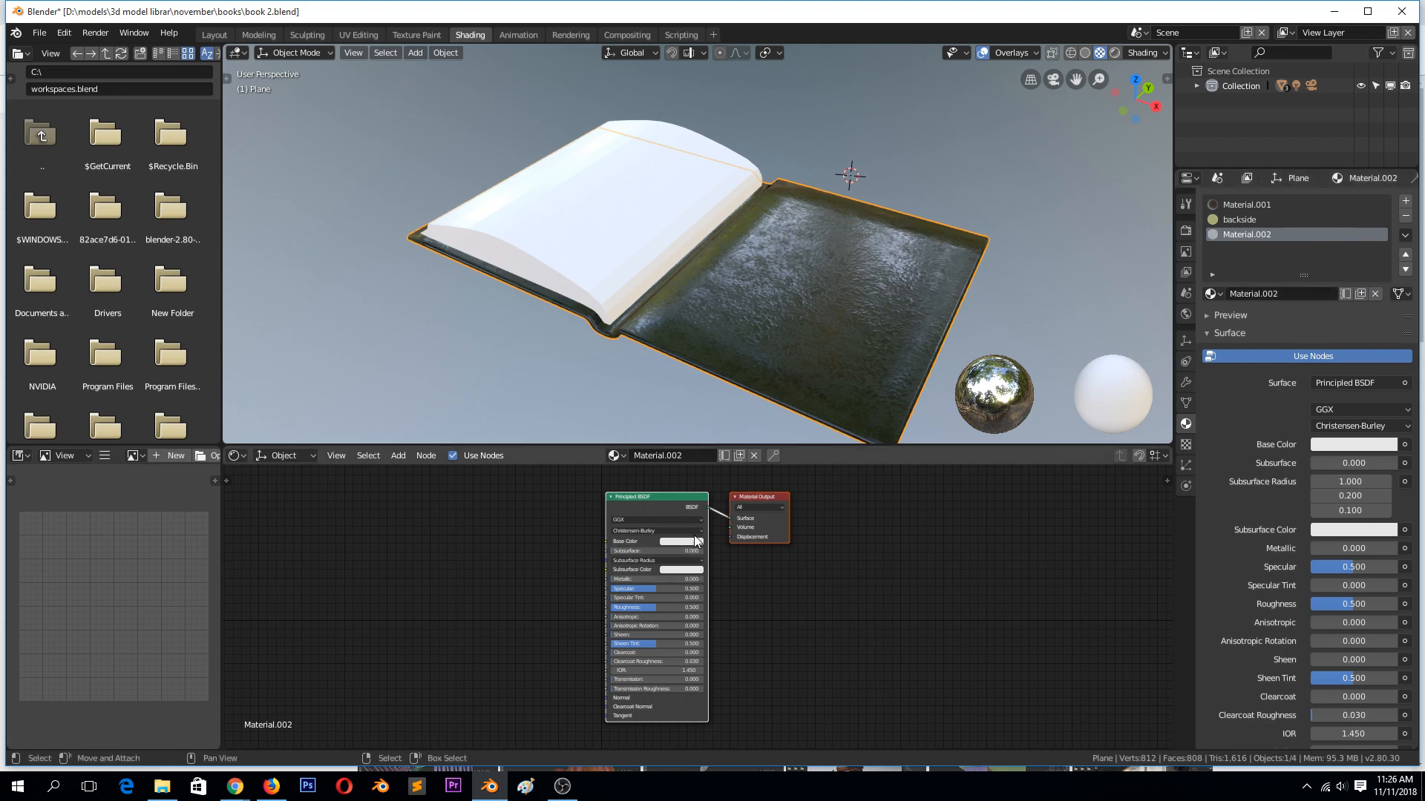
{"action": "left_click", "coordinate": [691, 541]}
{"action": "left_click_drag", "start_coordinate": [720, 431], "coordinate": [716, 467]}
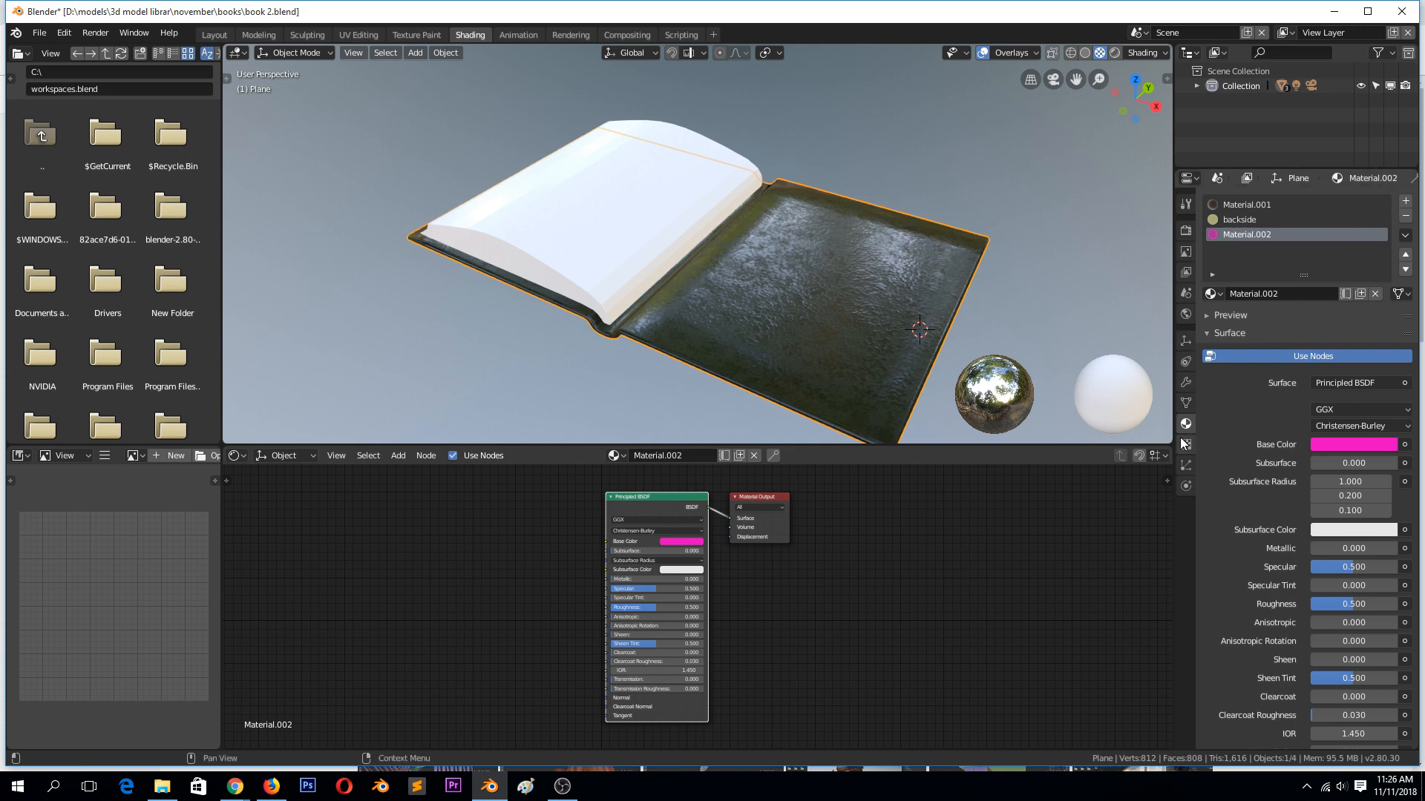
Step: Set both the material index offset and the rim material offset of the cover's Solidify modifier to 1
{"action": "left_click", "coordinate": [1186, 382]}
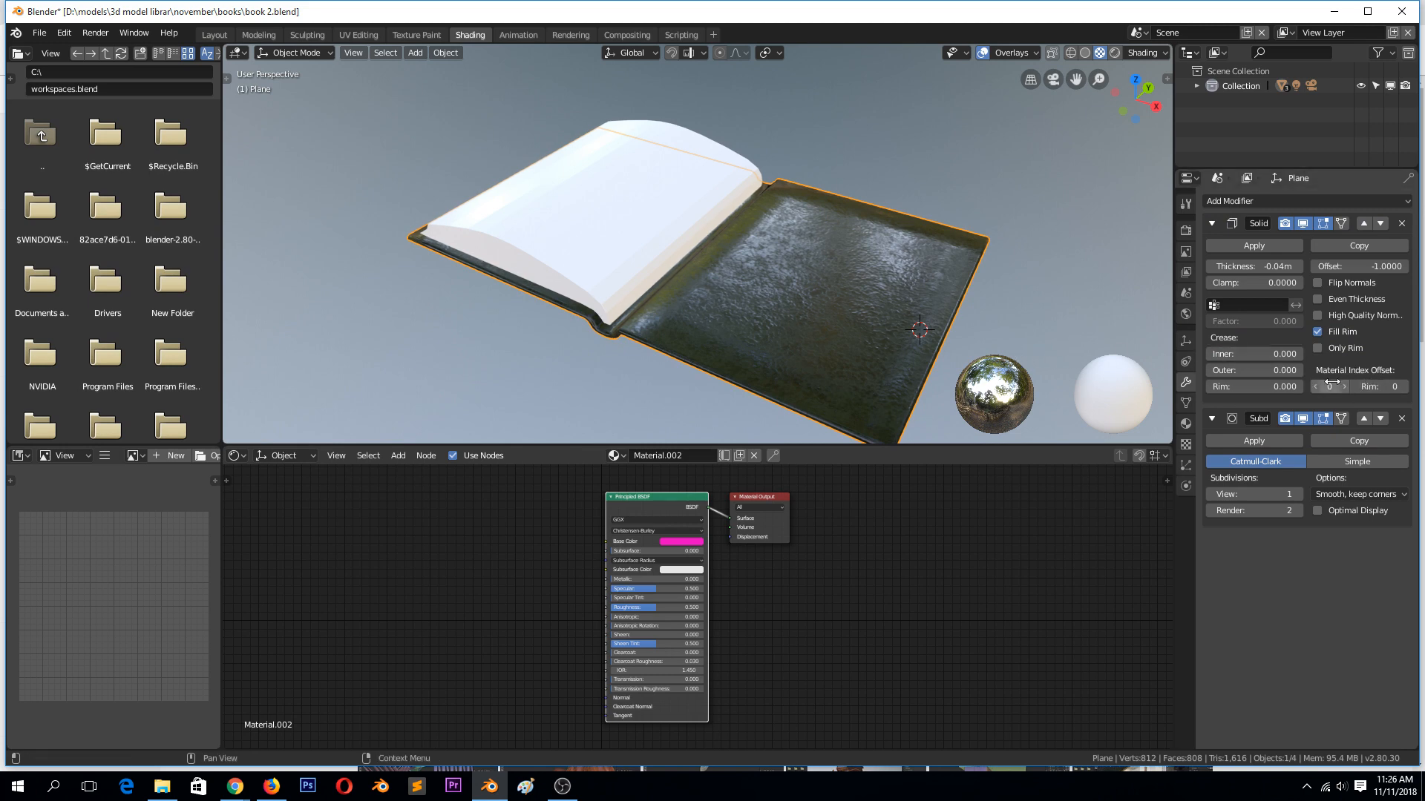
{"action": "middle_click_drag", "start_coordinate": [1060, 363], "coordinate": [1046, 325]}
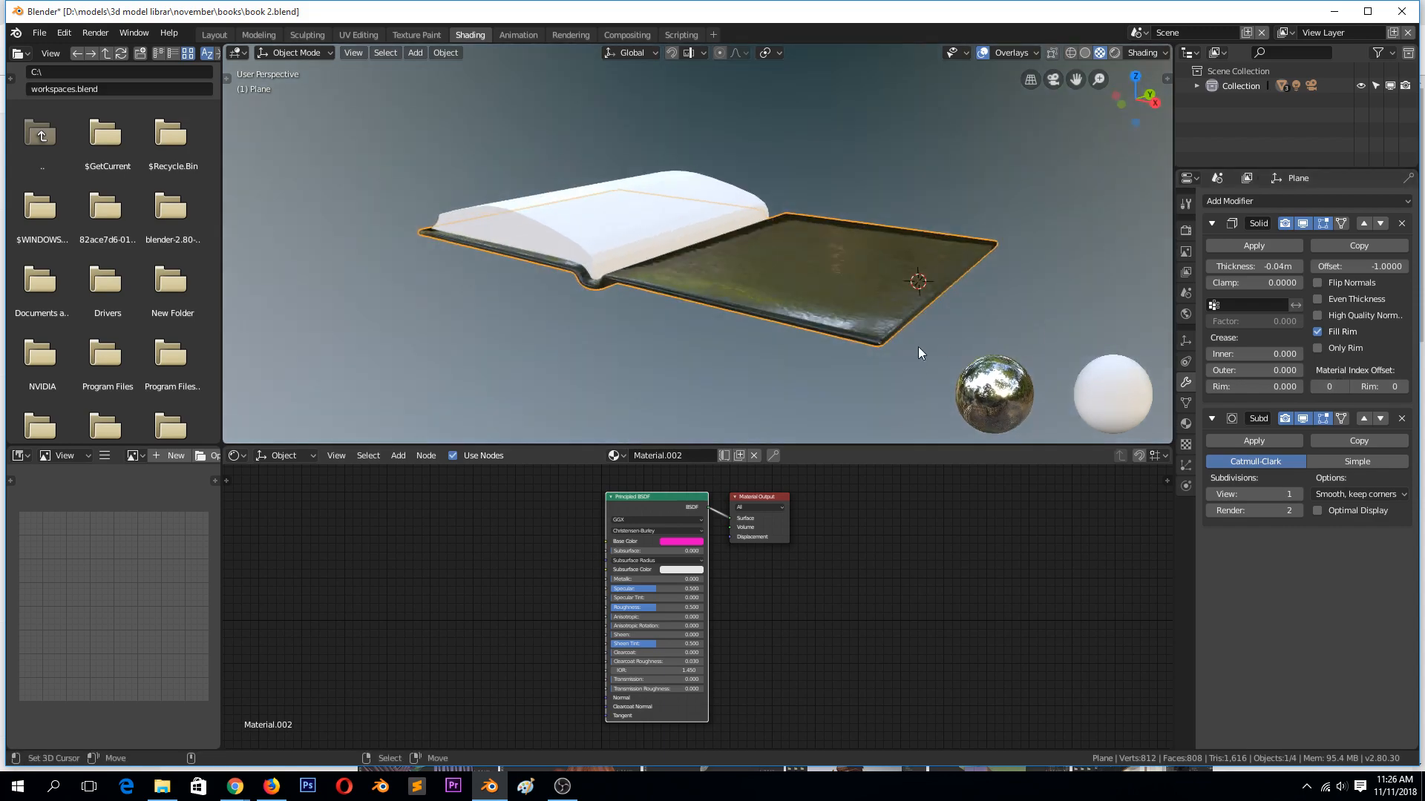
{"action": "scroll", "coordinate": [920, 349], "scroll_direction": "up", "scroll_amount": 3}
{"action": "middle_click_drag", "start_coordinate": [923, 353], "coordinate": [919, 334]}
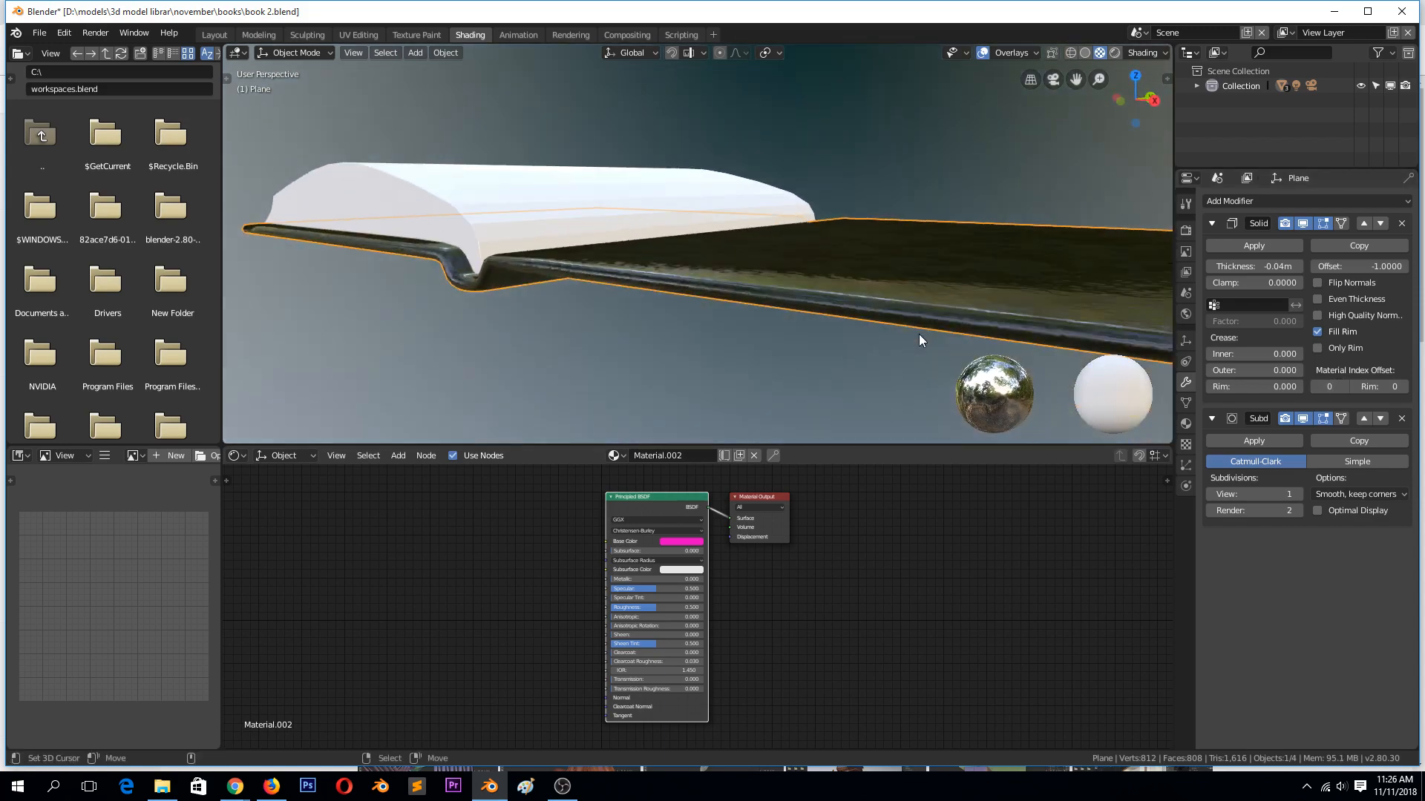
{"action": "left_click", "coordinate": [1404, 386]}
{"action": "middle_click_drag", "start_coordinate": [1008, 313], "coordinate": [965, 295]}
{"action": "left_click", "coordinate": [1345, 387]}
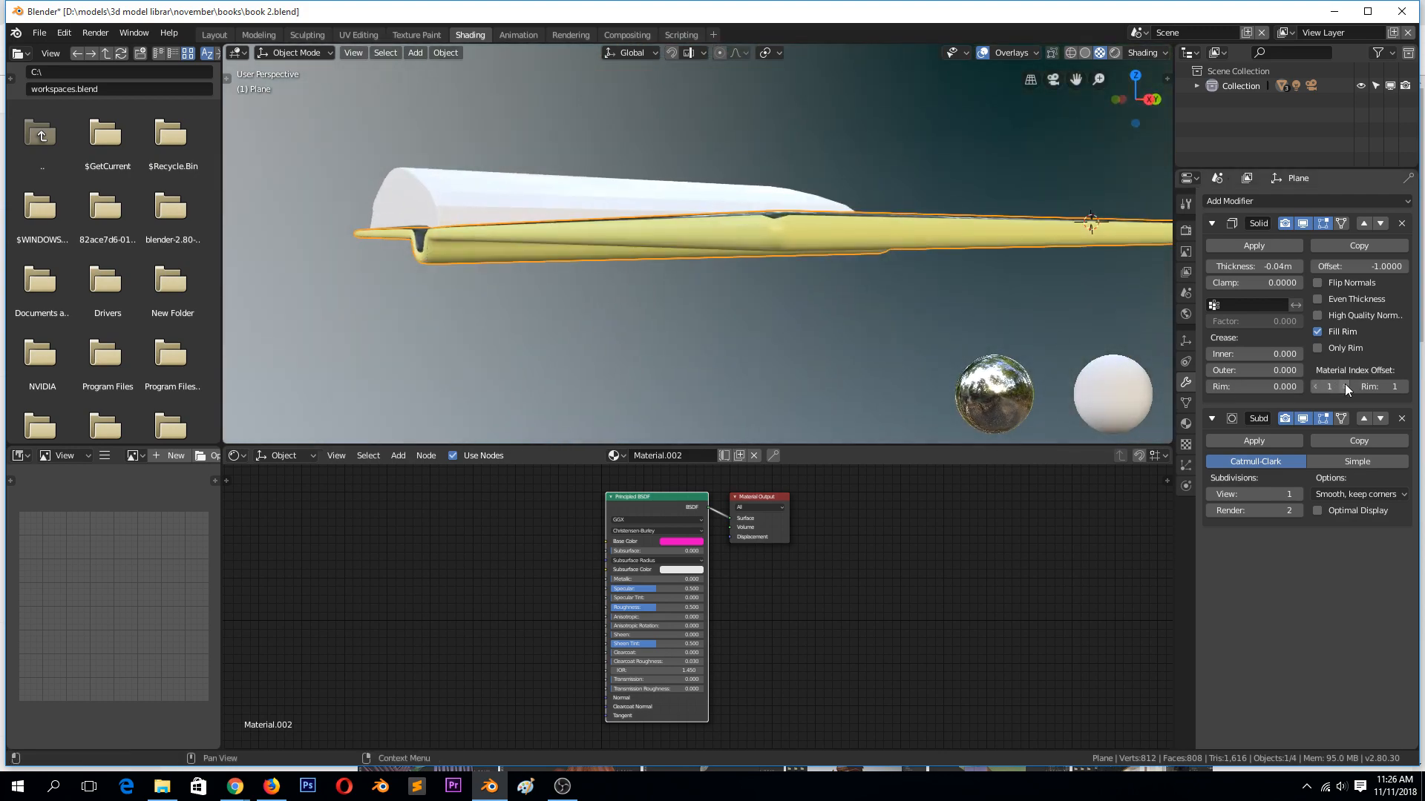
Step: Inspect the cover's underside and set the Solidify material index offset to 2
{"action": "middle_click_drag", "start_coordinate": [1113, 312], "coordinate": [1050, 250]}
{"action": "middle_click_drag", "start_coordinate": [1136, 293], "coordinate": [973, 344]}
{"action": "middle_click_drag", "start_coordinate": [1075, 262], "coordinate": [1080, 248]}
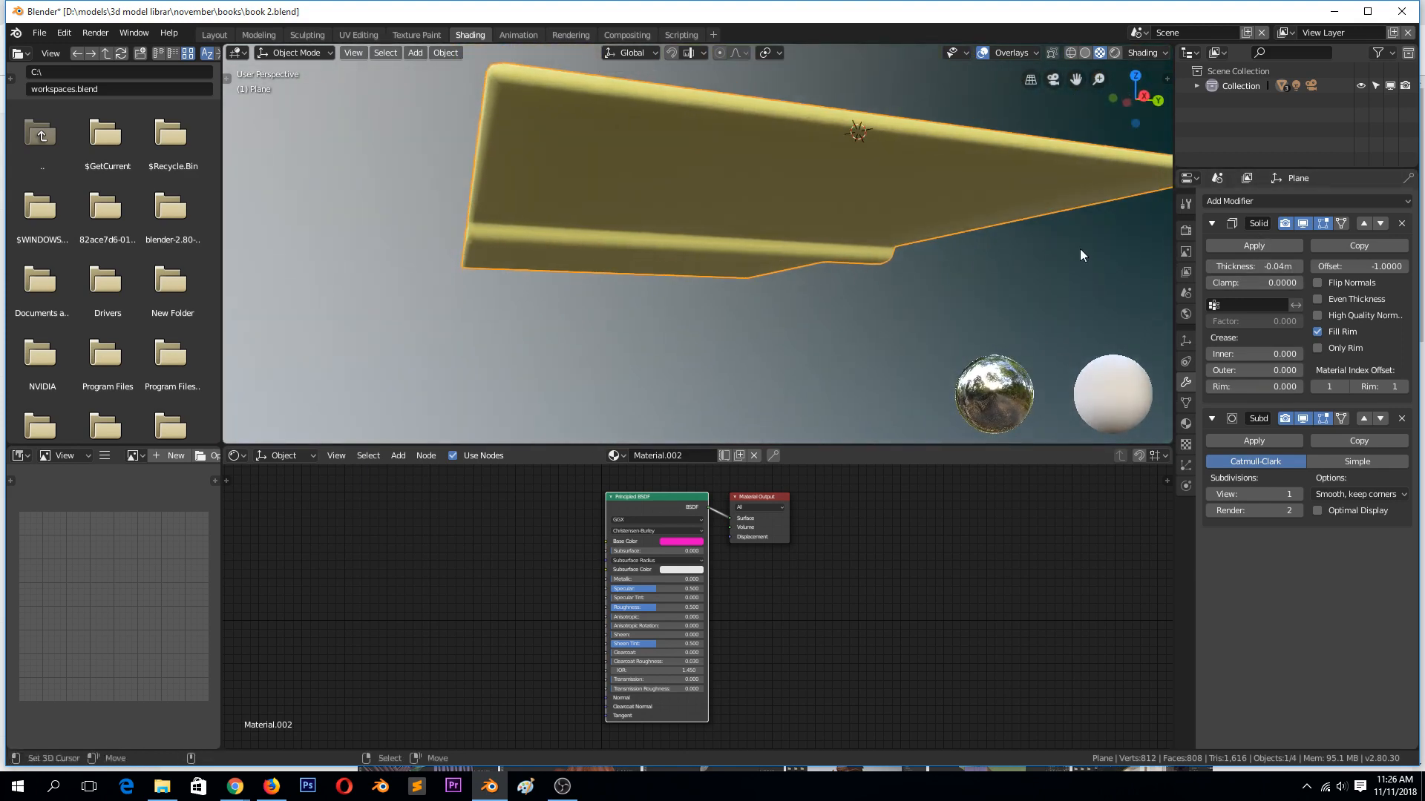
{"action": "left_click", "coordinate": [1346, 385]}
{"action": "middle_click_drag", "start_coordinate": [928, 279], "coordinate": [1012, 261]}
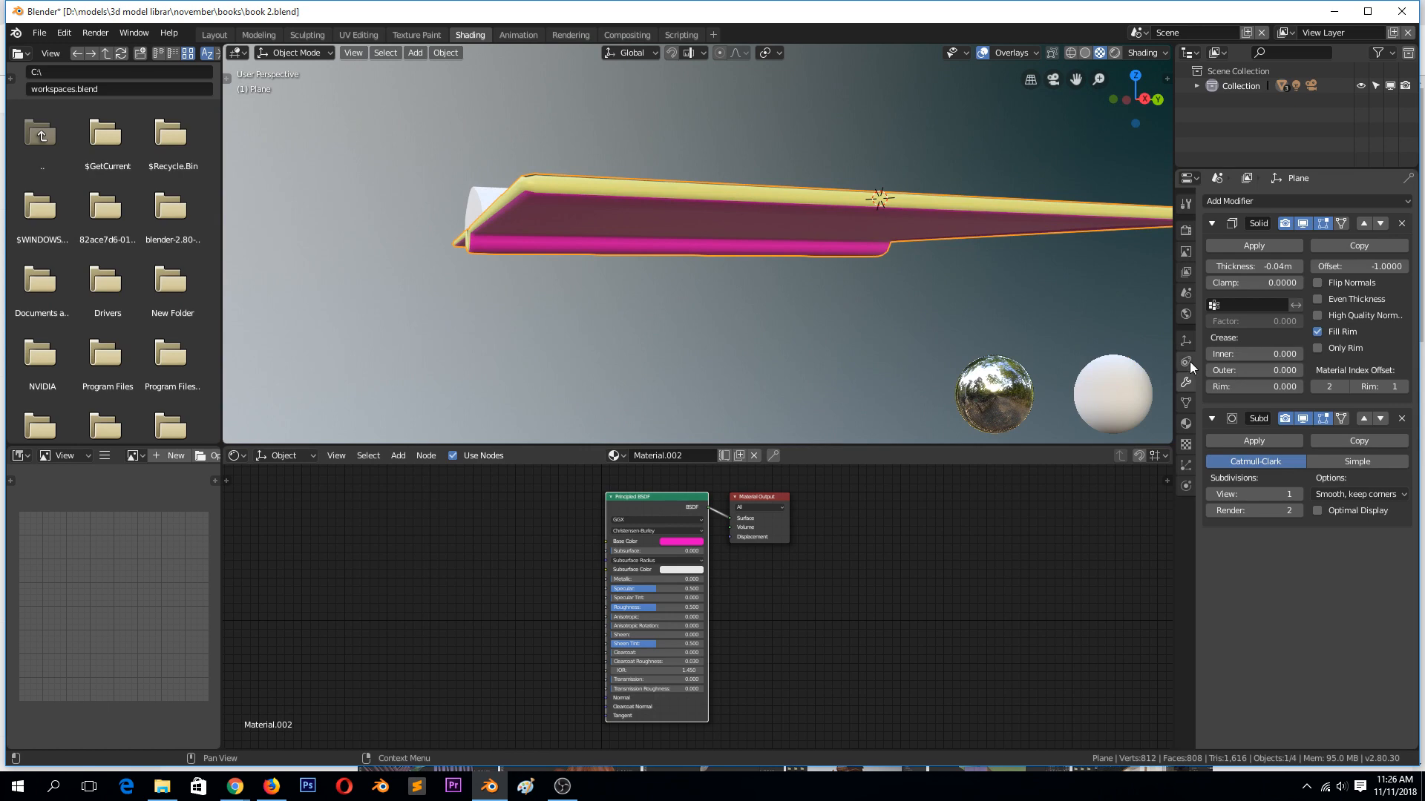
Step: Reorder the cover's materials so that Material.001 sits last in the slot list
{"action": "left_click", "coordinate": [1186, 423]}
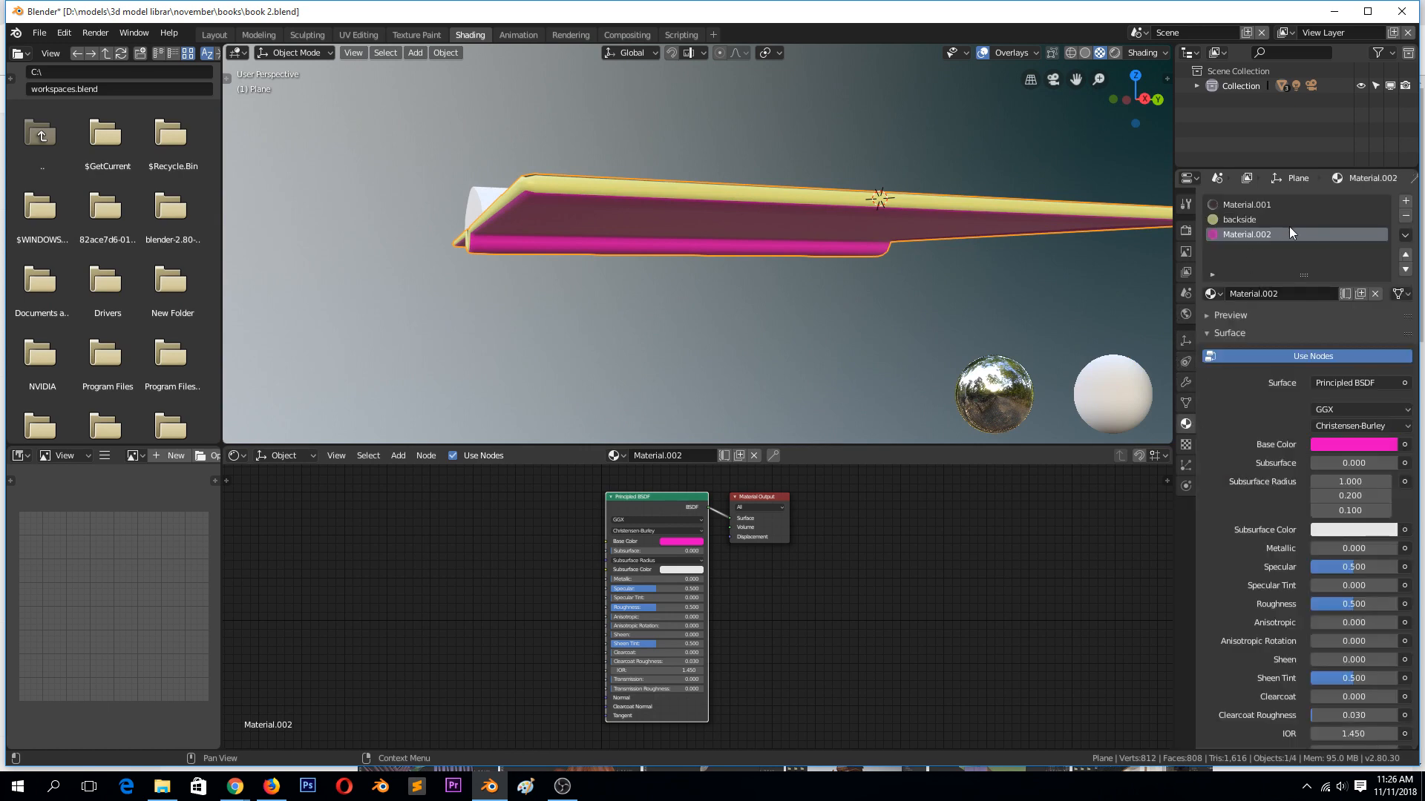
{"action": "left_click", "coordinate": [1250, 206]}
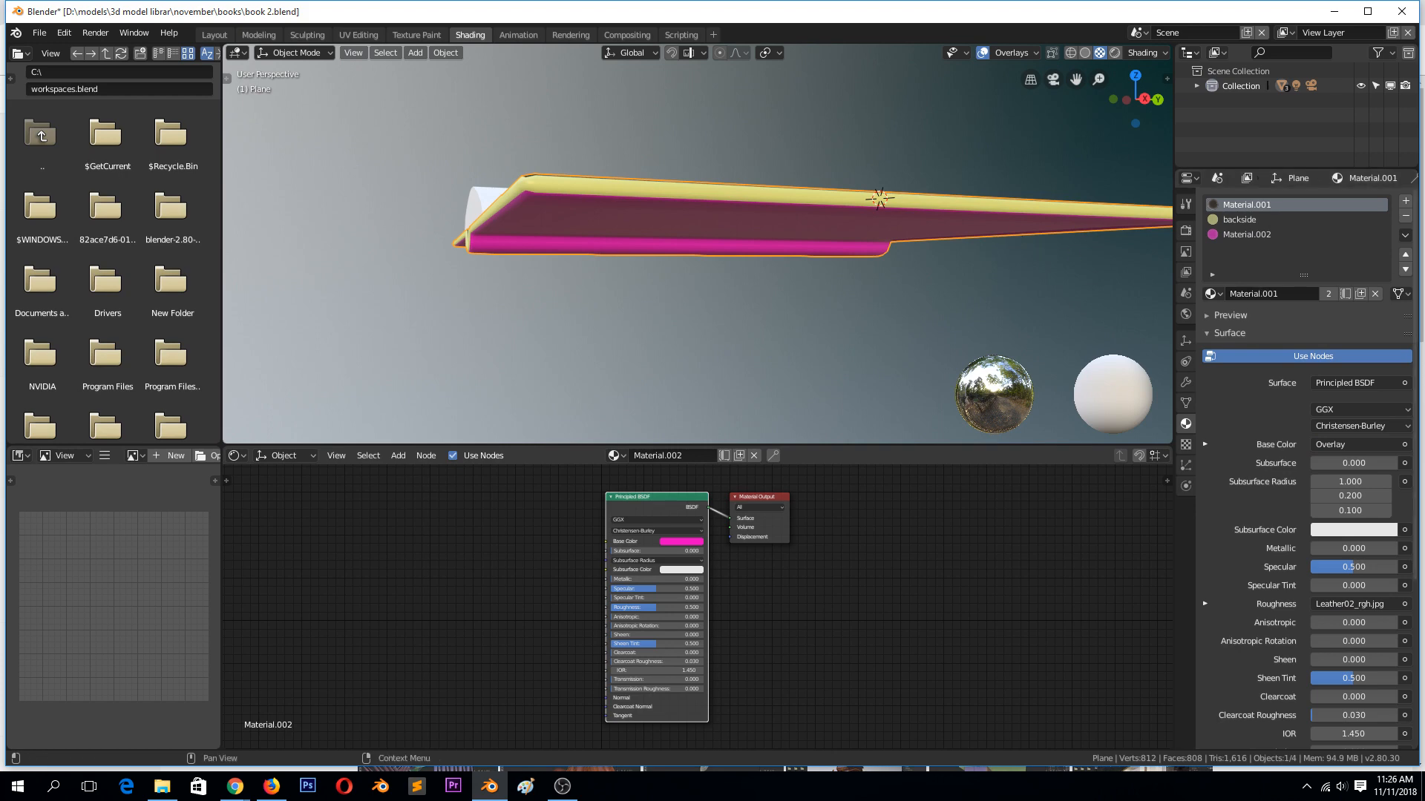
{"action": "left_click", "coordinate": [1405, 269]}
{"action": "left_click", "coordinate": [1404, 269]}
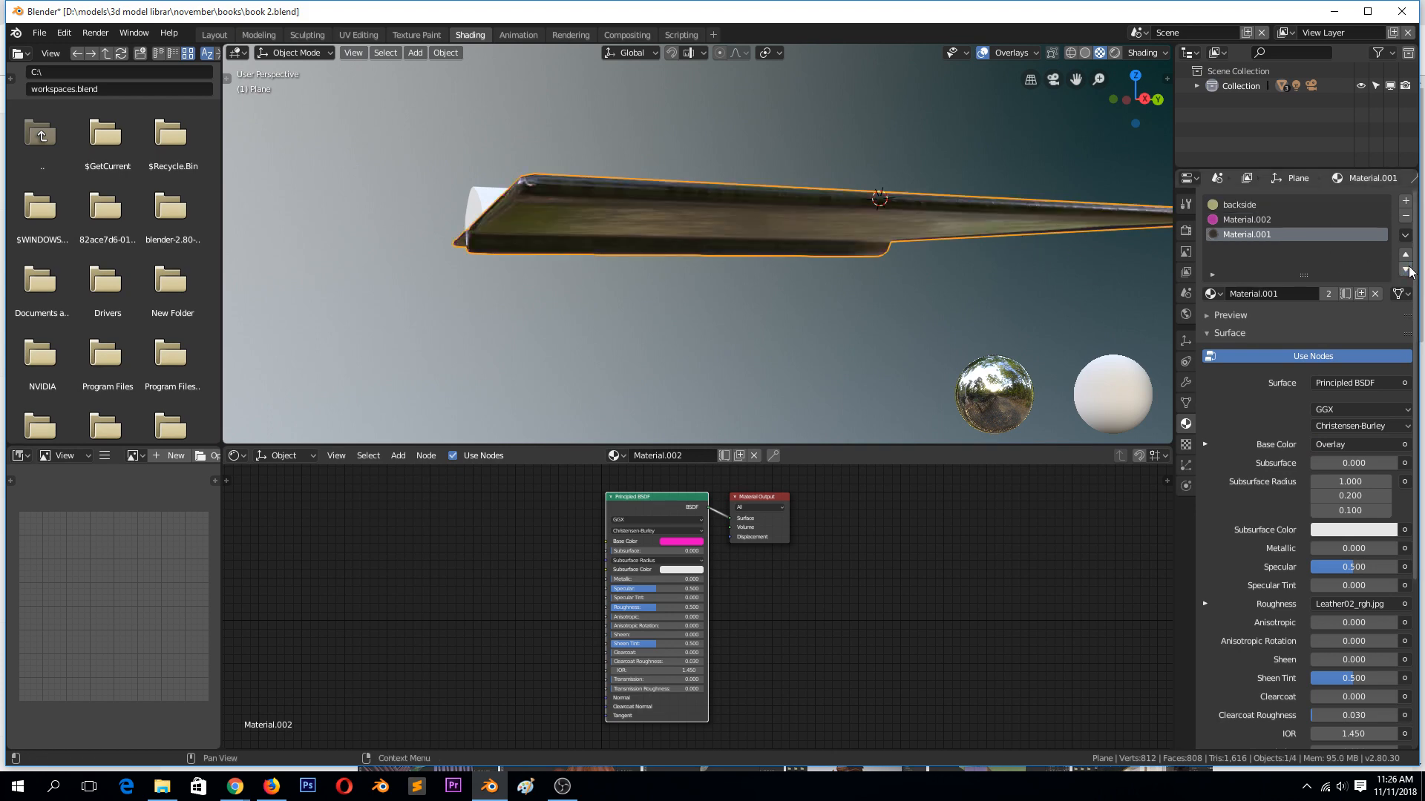
{"action": "middle_click_drag", "start_coordinate": [1032, 305], "coordinate": [998, 252]}
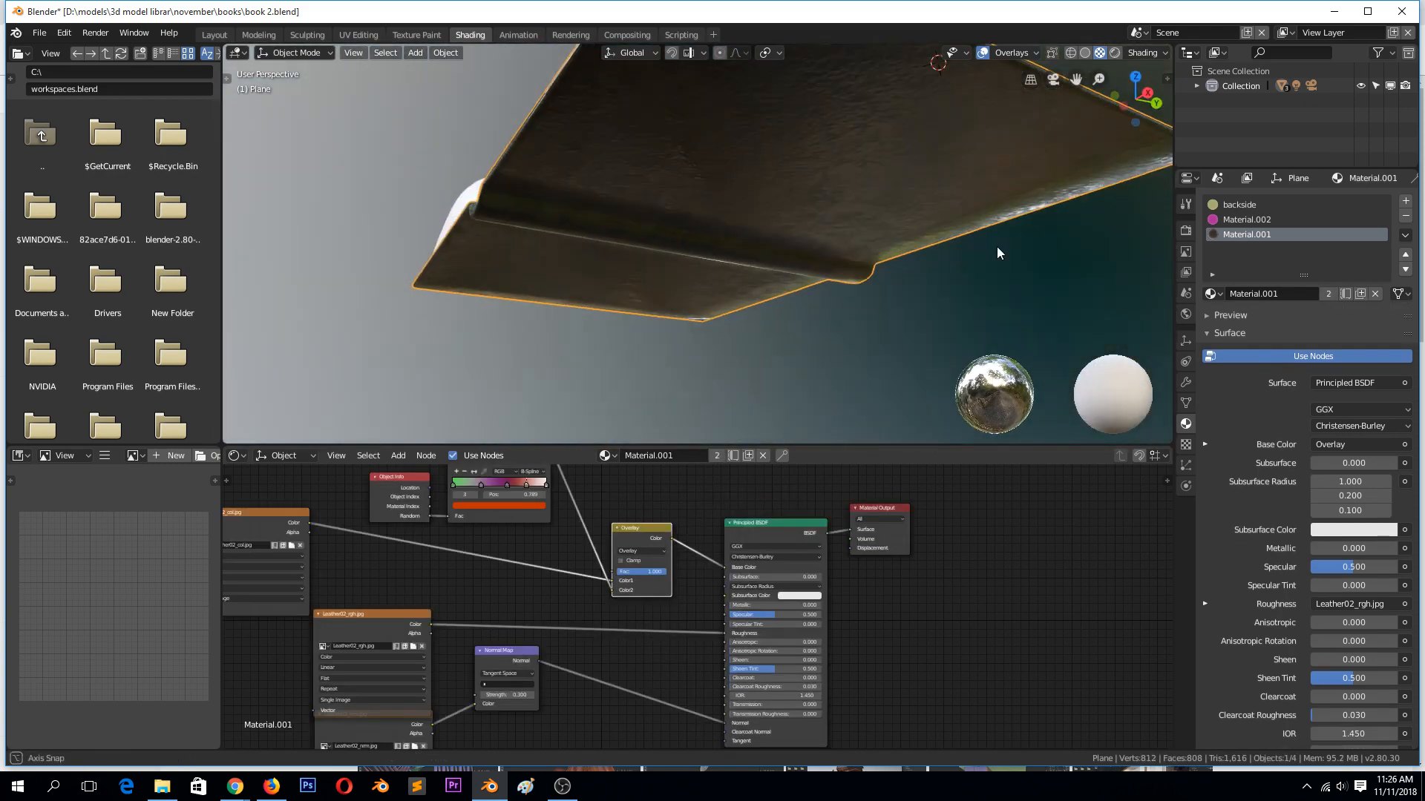
Step: Try the Solidify material index offset at 1 and 2 and the rim offset at 0 and 1, checking the cover from several angles
{"action": "left_click", "coordinate": [1186, 383]}
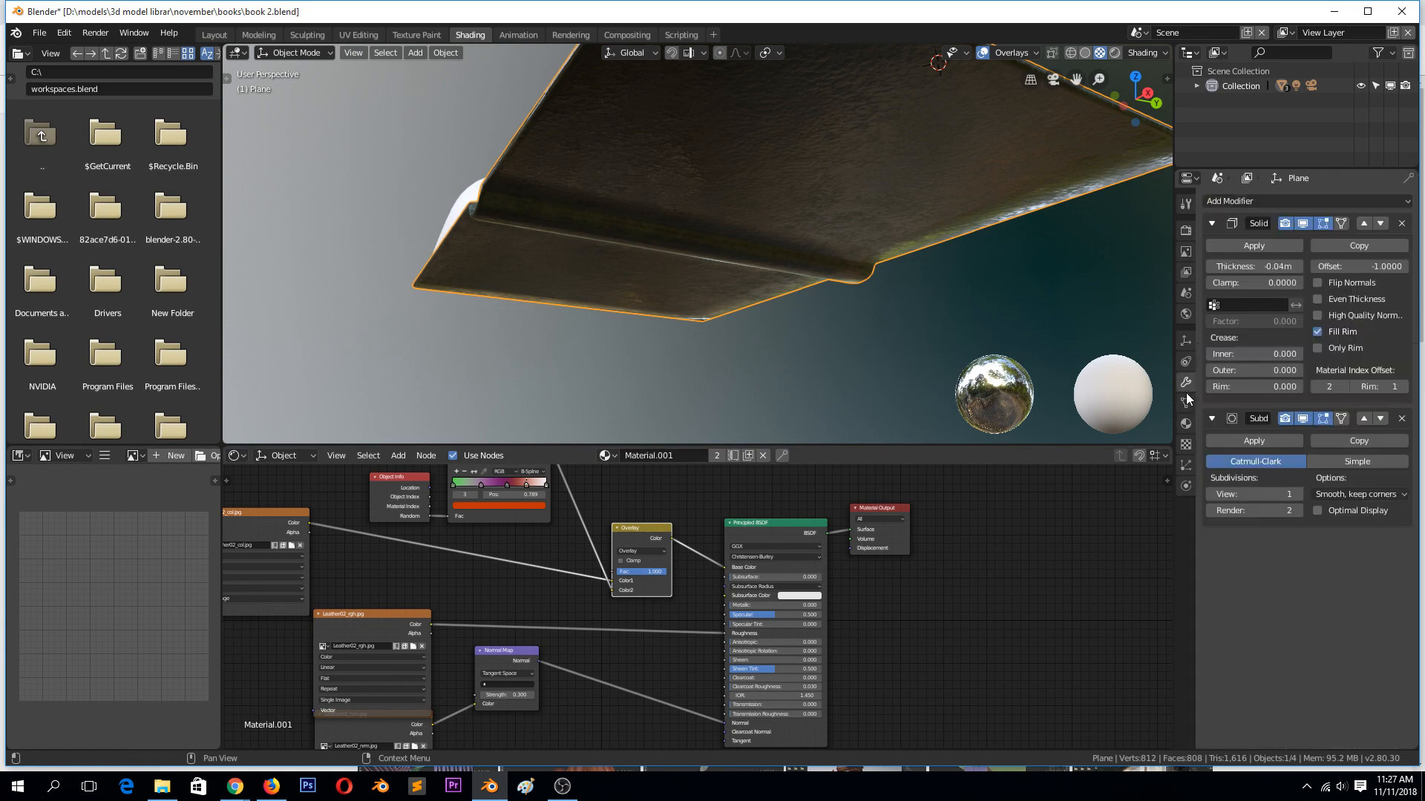
{"action": "left_click", "coordinate": [1316, 387]}
{"action": "middle_click_drag", "start_coordinate": [1050, 334], "coordinate": [1061, 386]}
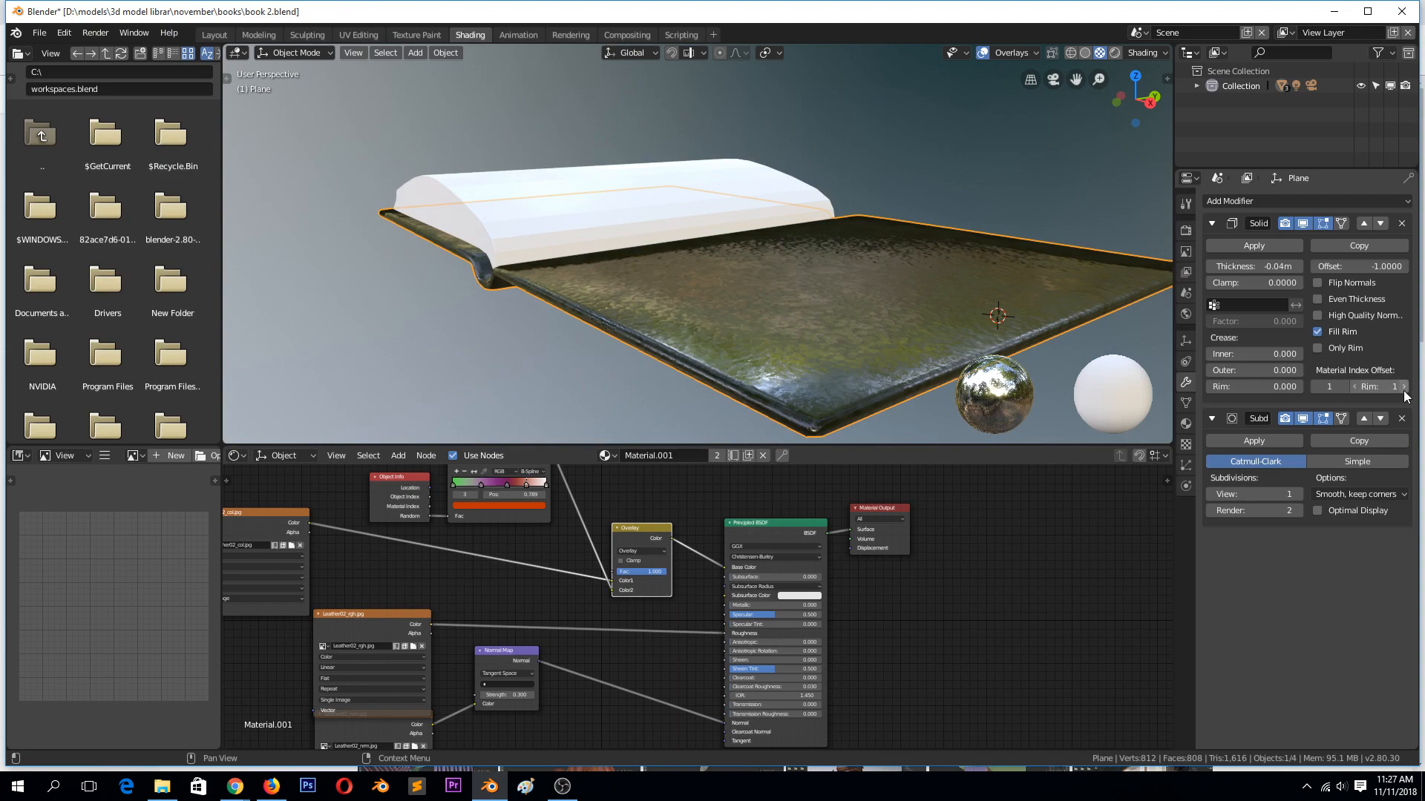
{"action": "left_click", "coordinate": [1355, 386]}
{"action": "mouse_move", "coordinate": [1024, 318]}
{"action": "middle_mouse_down"}
{"action": "mouse_move", "coordinate": [983, 267]}
{"action": "mouse_move", "coordinate": [1004, 322]}
{"action": "middle_mouse_up"}
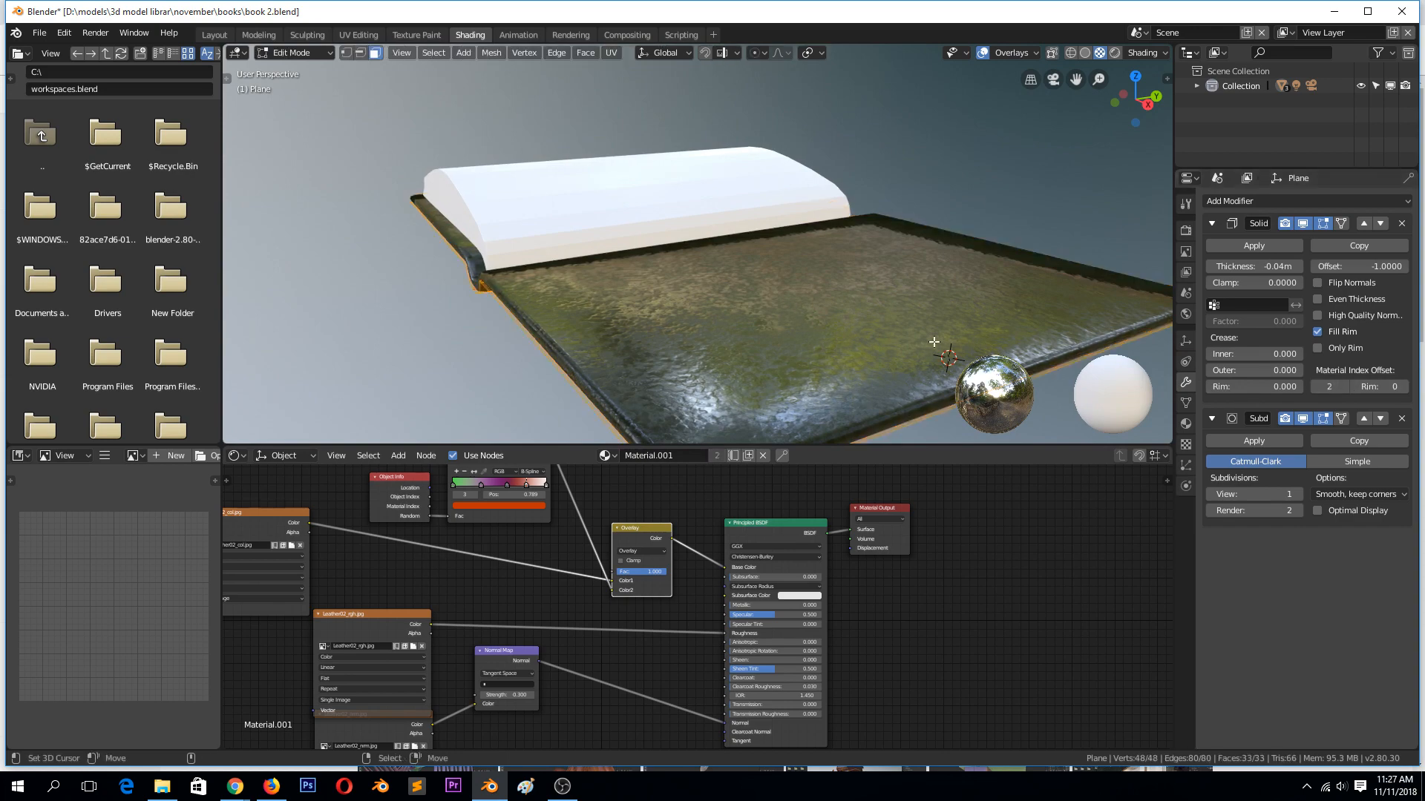
{"action": "middle_click_drag", "start_coordinate": [934, 341], "coordinate": [974, 309]}
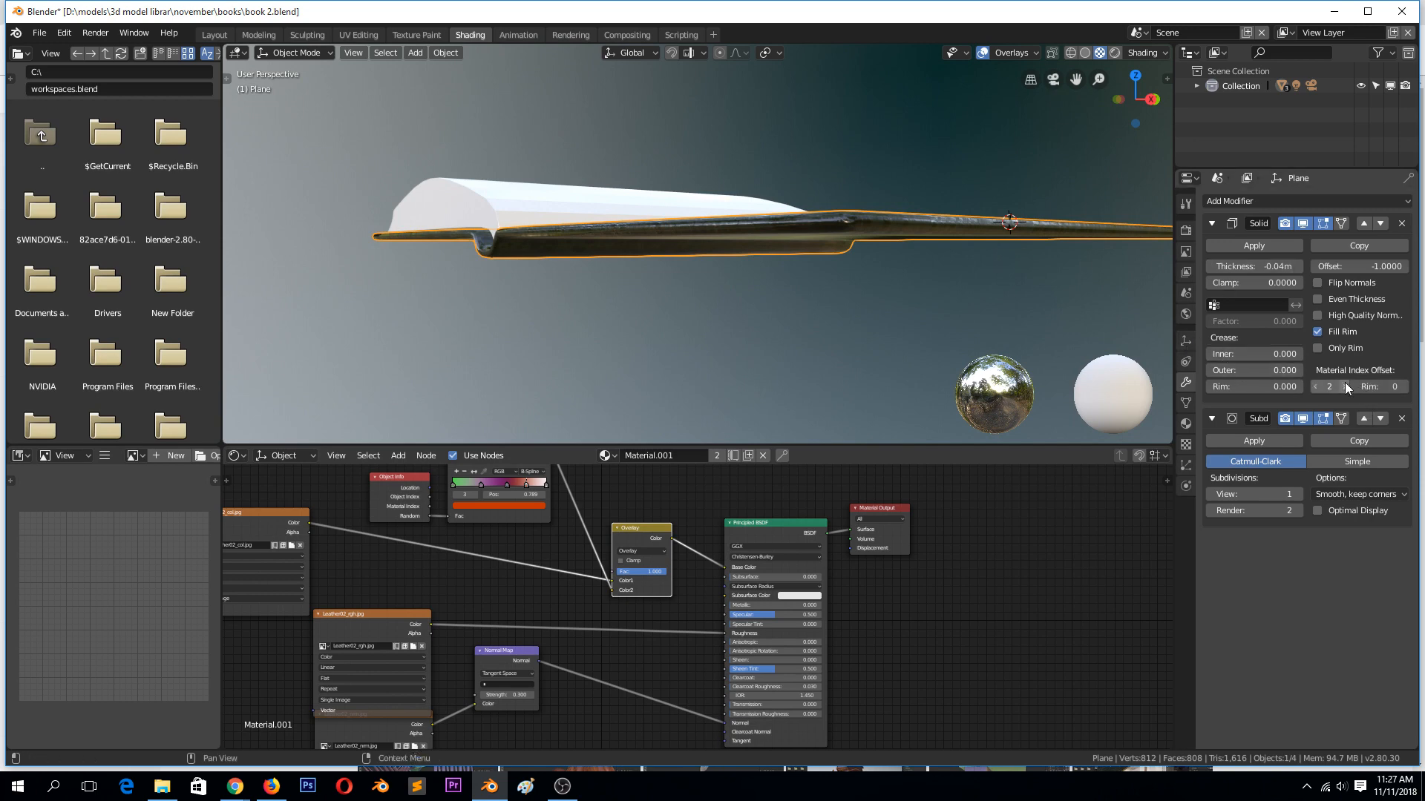
{"action": "left_click", "coordinate": [1404, 387]}
Step: Move the Material.001 slot back to the first position in the cover's material list
{"action": "left_click", "coordinate": [1185, 314]}
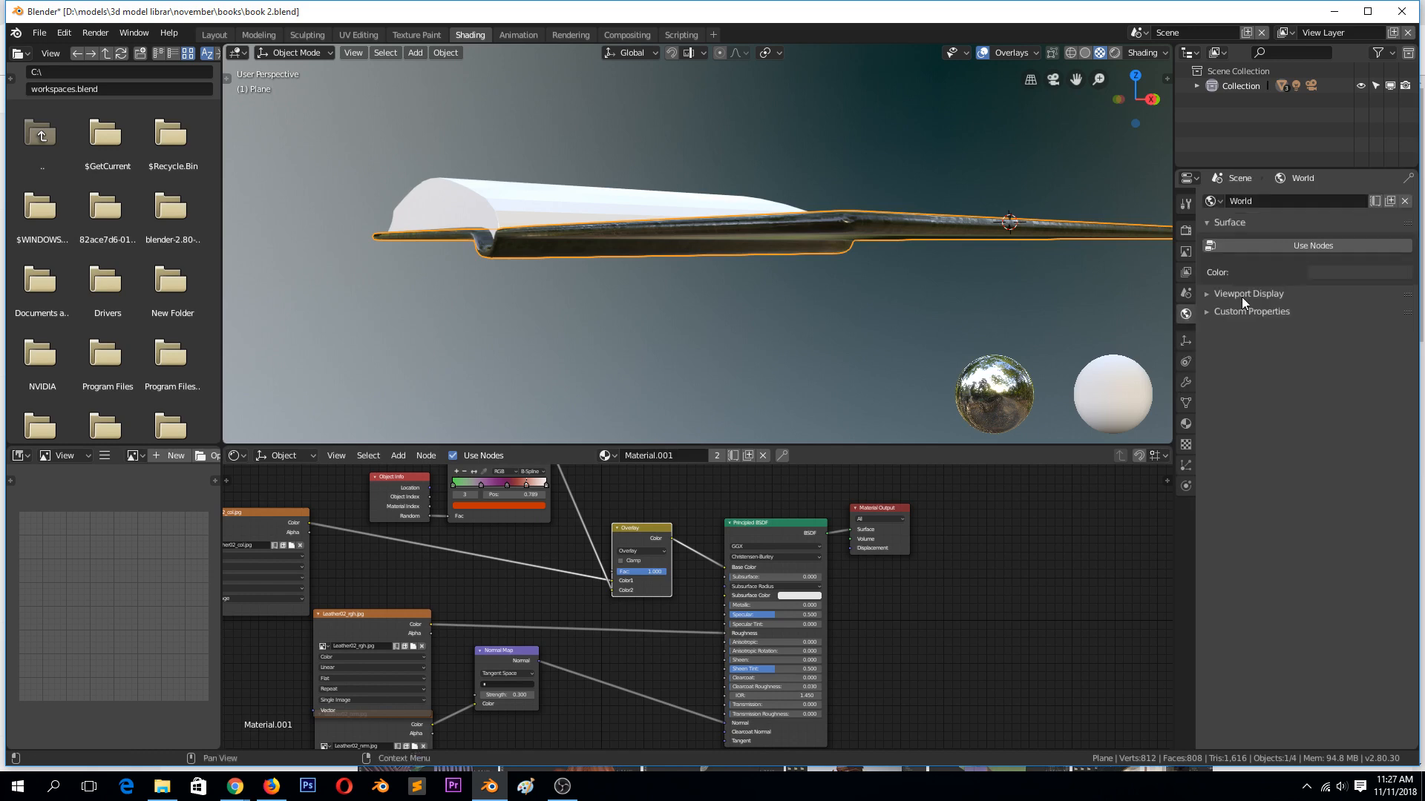
{"action": "left_click", "coordinate": [1185, 424]}
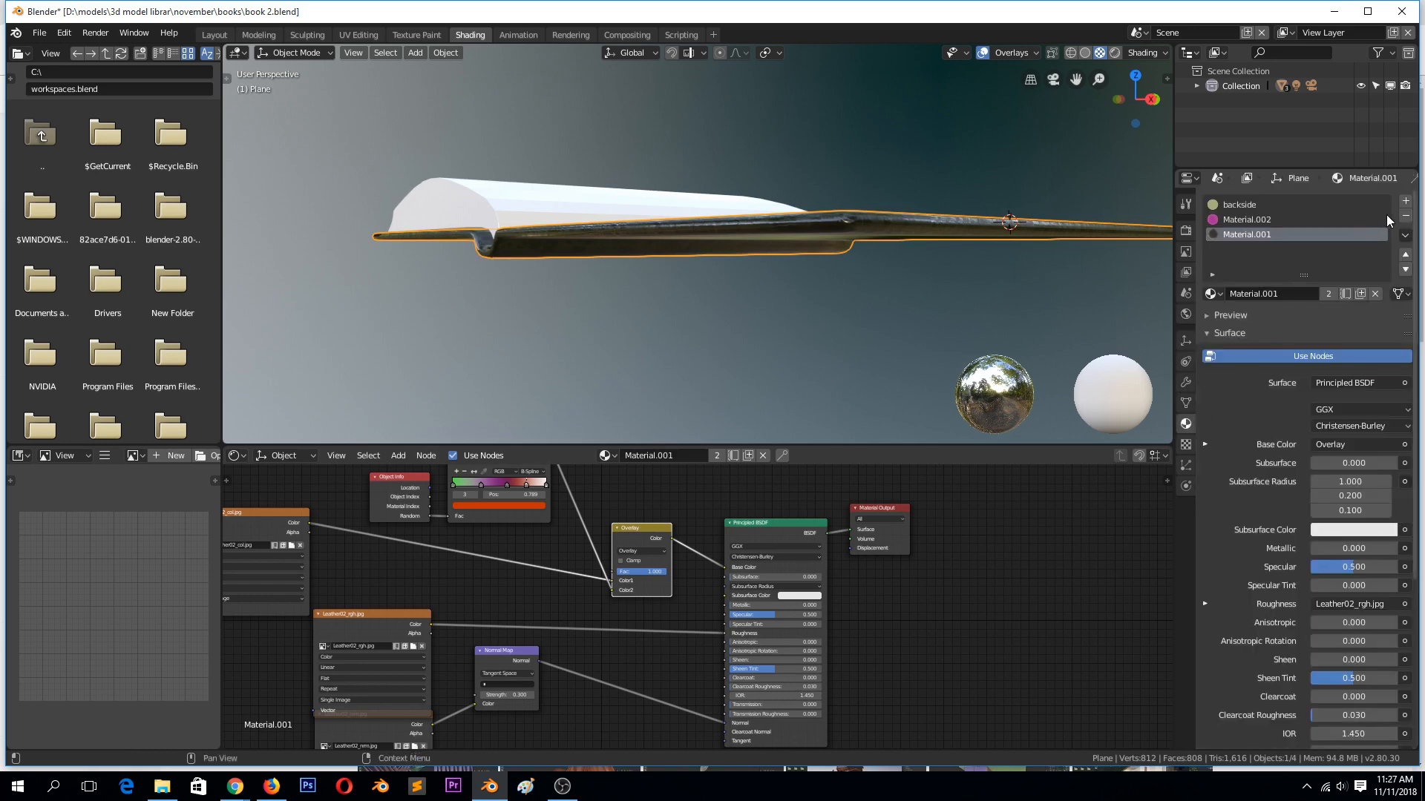
{"action": "left_click", "coordinate": [1405, 254]}
{"action": "left_click", "coordinate": [1404, 254]}
{"action": "middle_click_drag", "start_coordinate": [869, 342], "coordinate": [898, 319]}
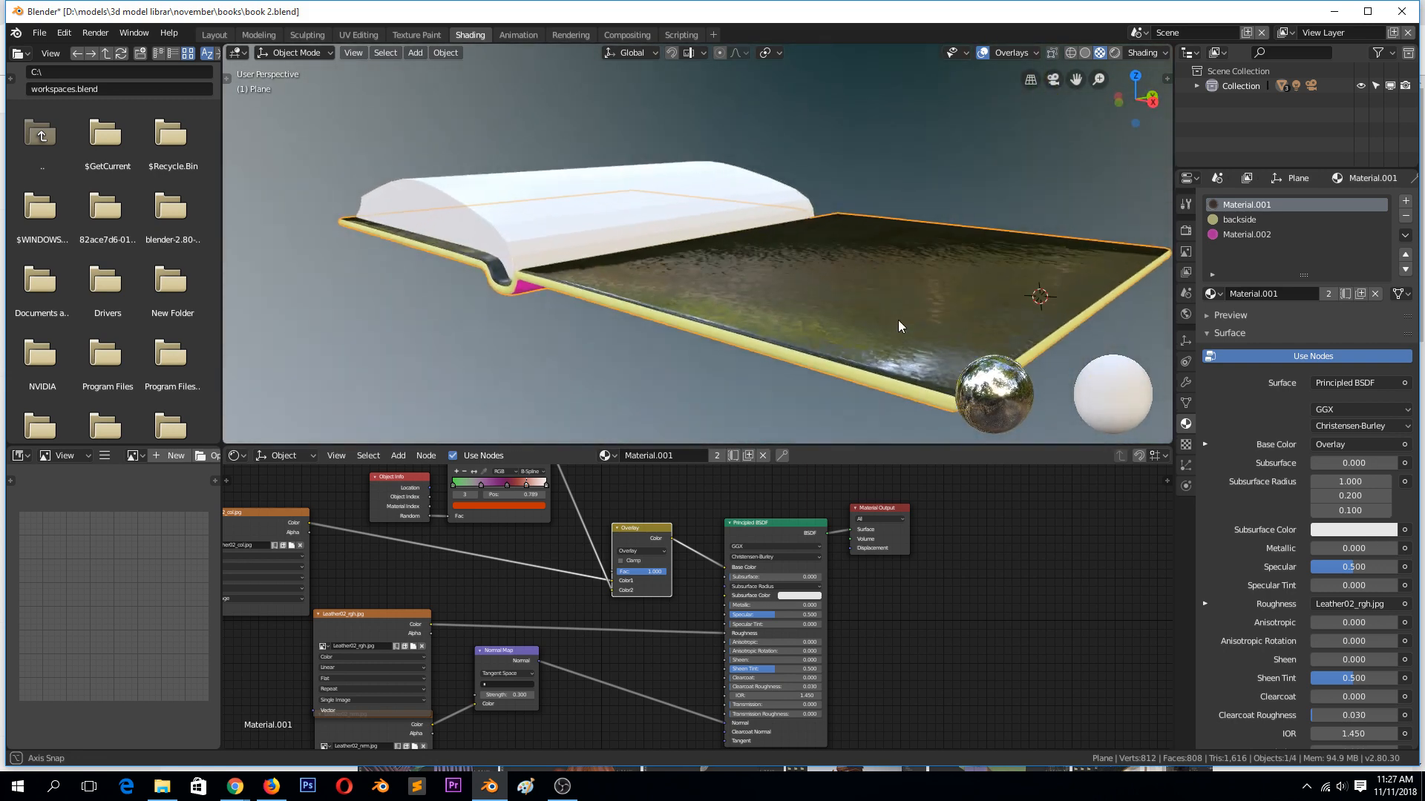
Step: Remove the Material.002 and backside slots from the cover and deselect it
{"action": "left_click", "coordinate": [1312, 233]}
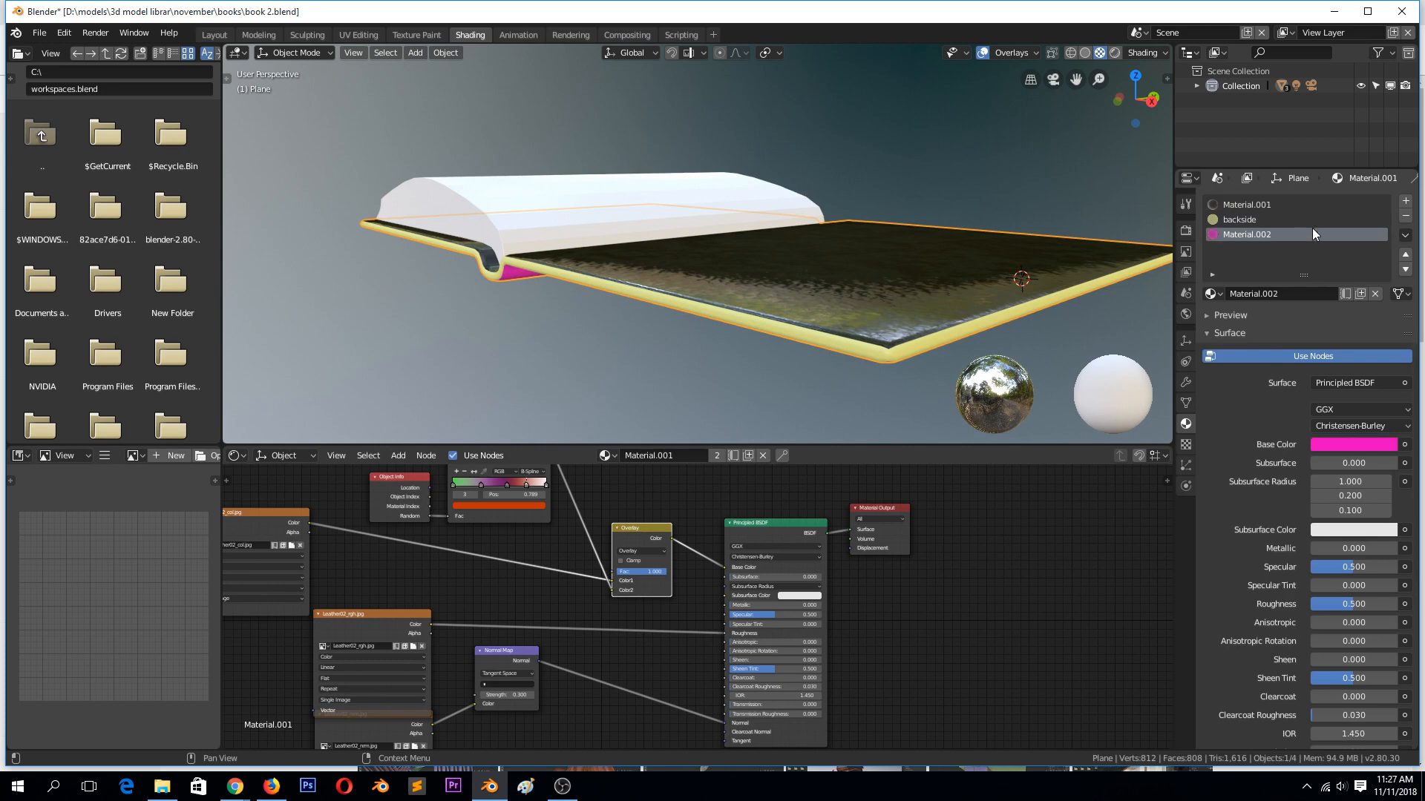
{"action": "left_click", "coordinate": [1405, 215]}
{"action": "left_click", "coordinate": [1404, 216]}
{"action": "left_click", "coordinate": [961, 263]}
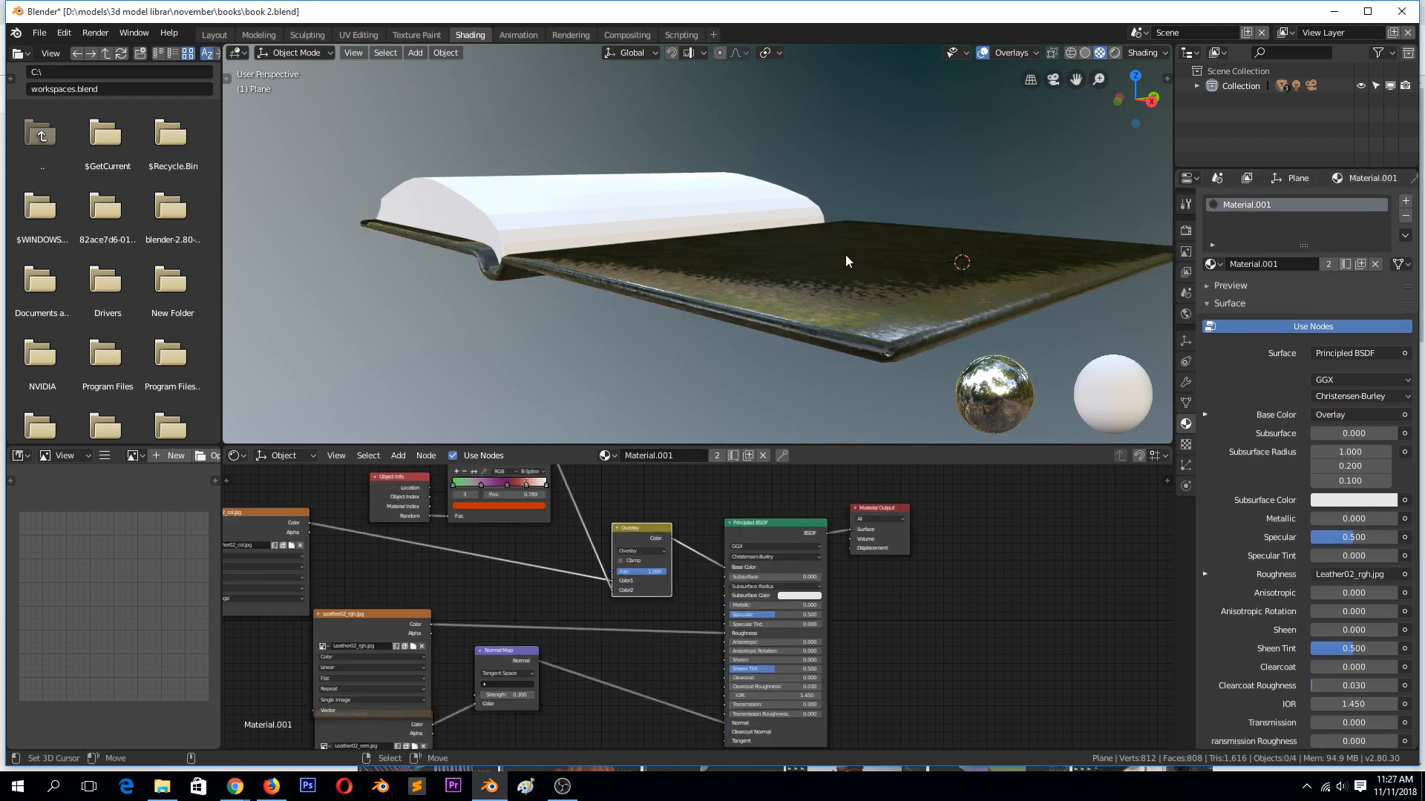
Step: Reveal the hidden page block and open the pages in Edit Mode
{"action": "key", "text": "alt+h"}
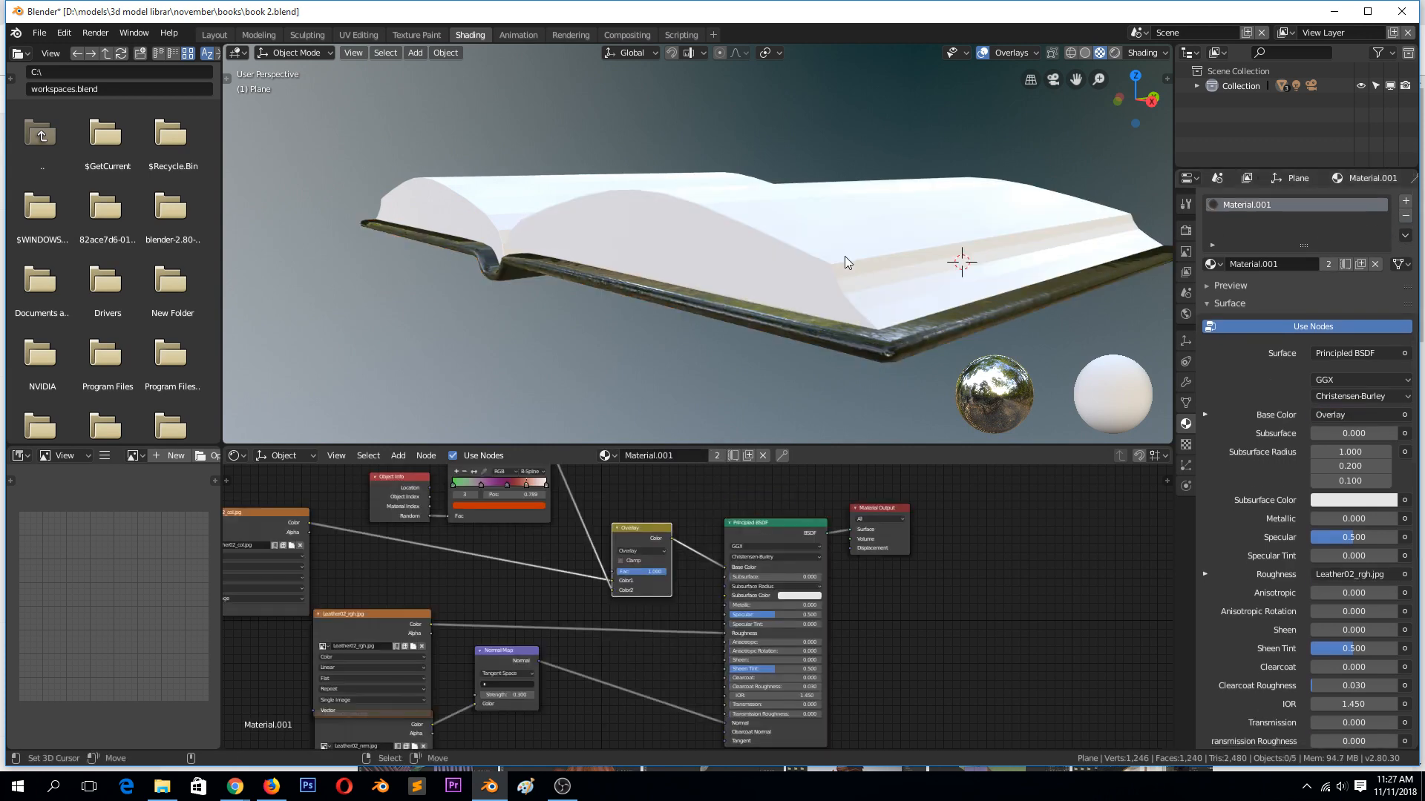
{"action": "middle_click_drag", "start_coordinate": [844, 256], "coordinate": [929, 287]}
{"action": "scroll", "coordinate": [913, 278], "scroll_direction": "up", "scroll_amount": 5}
{"action": "left_click", "coordinate": [897, 273]}
{"action": "key", "text": "Tab"}
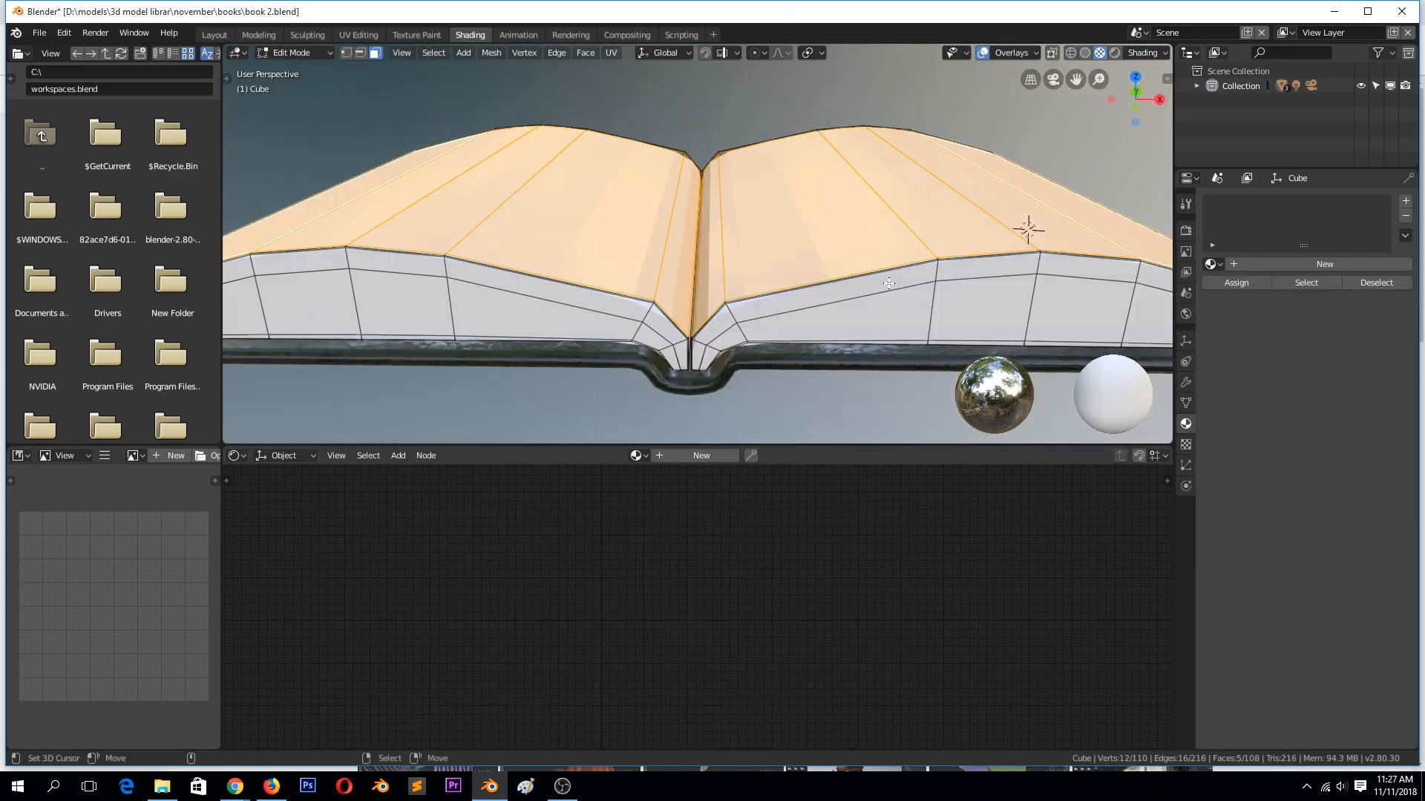
Step: Unwrap the selected top faces of the pages and check their UV layout in the UV Editing workspace
{"action": "scroll", "coordinate": [888, 283], "scroll_direction": "down", "scroll_amount": 5}
{"action": "middle_click_drag", "start_coordinate": [889, 282], "coordinate": [883, 320]}
{"action": "key", "text": "u"}
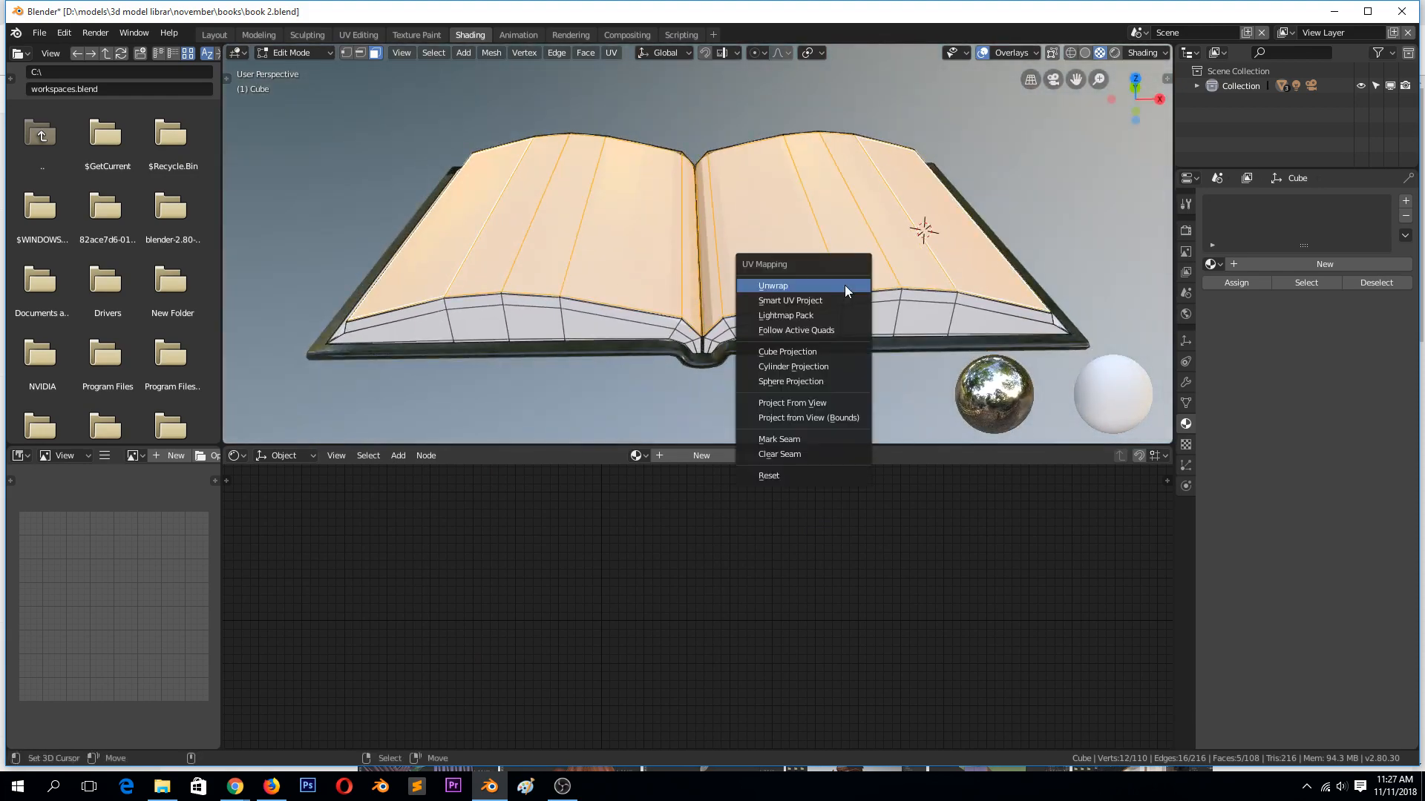
{"action": "left_click", "coordinate": [848, 289]}
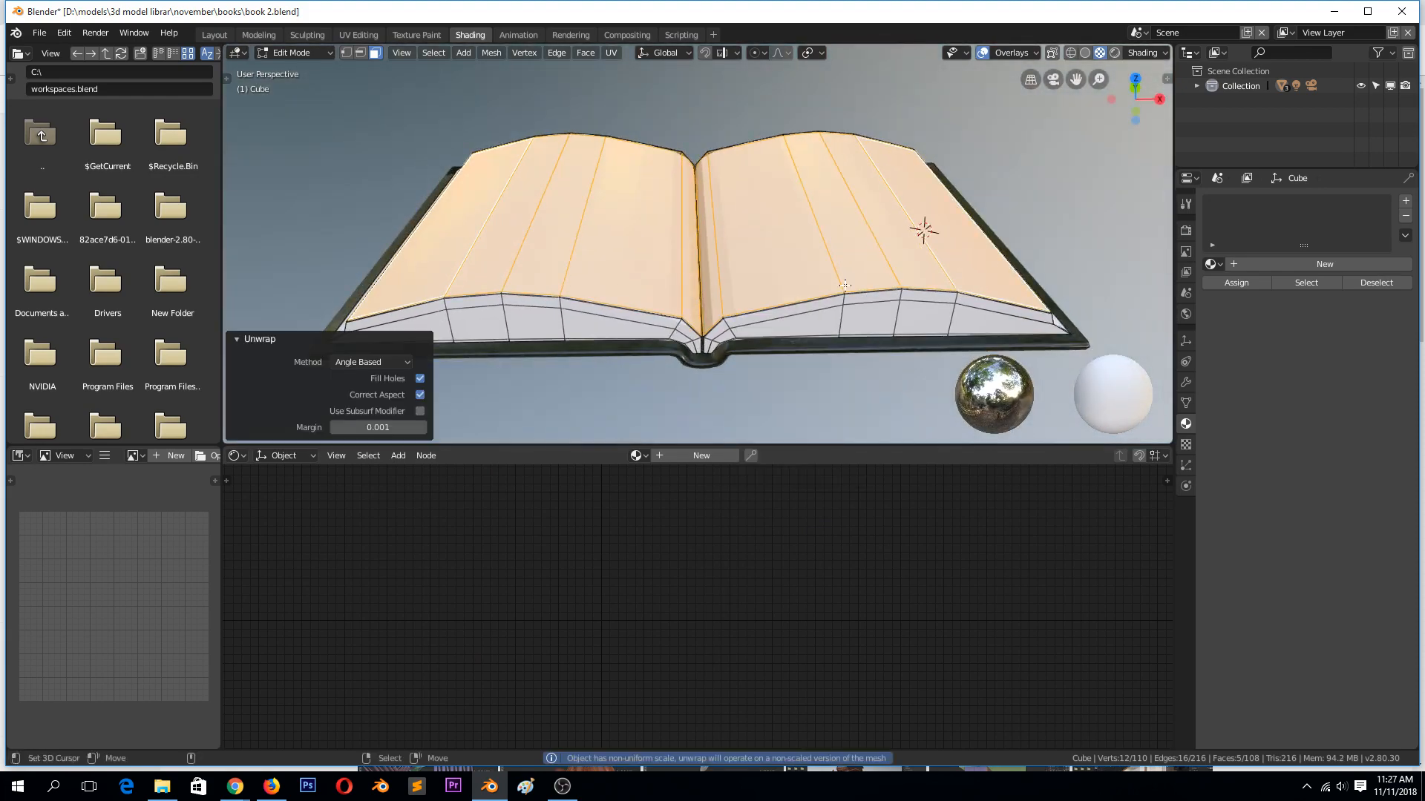
{"action": "left_click", "coordinate": [375, 34]}
{"action": "scroll", "coordinate": [488, 305], "scroll_direction": "down", "scroll_amount": 5}
{"action": "scroll", "coordinate": [470, 412], "scroll_direction": "down", "scroll_amount": 3}
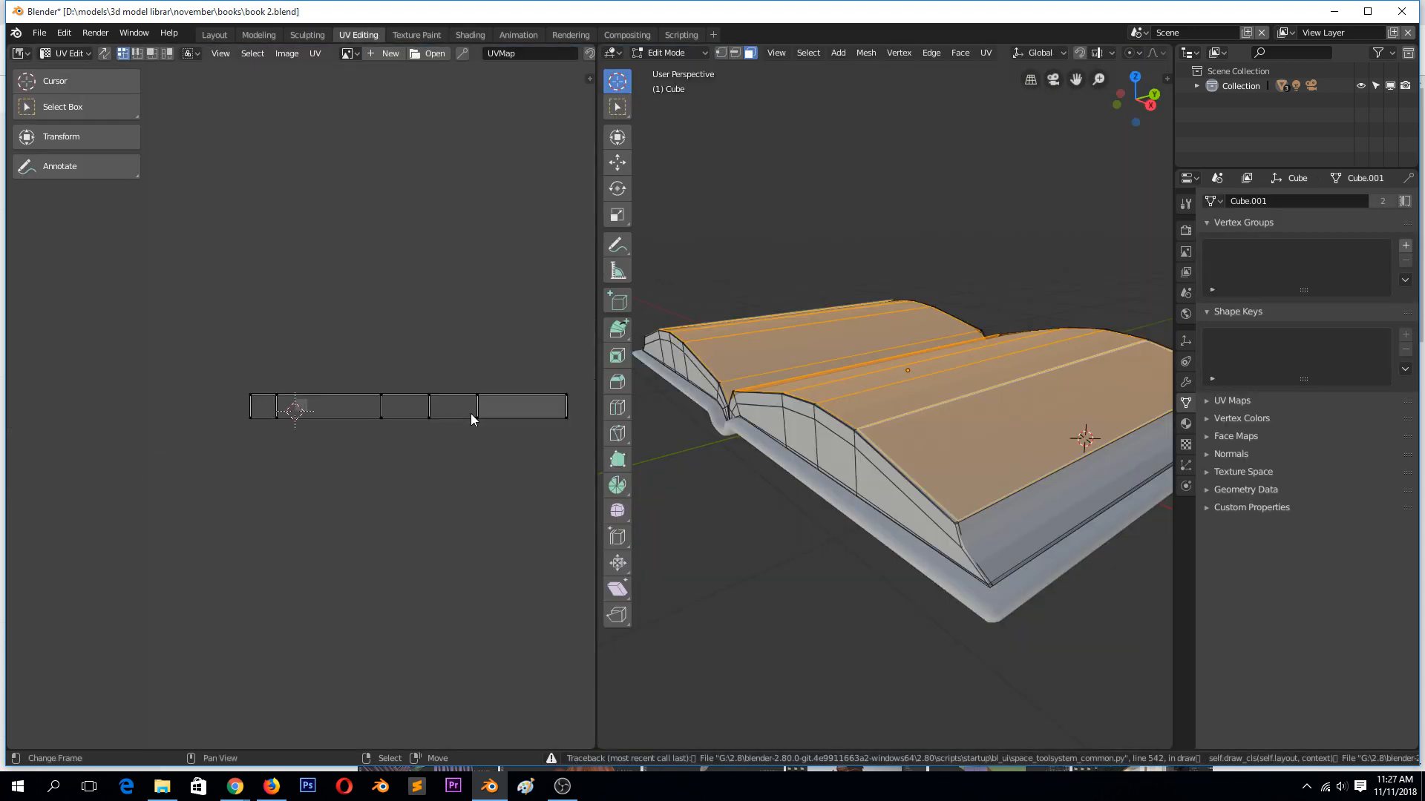
{"action": "scroll", "coordinate": [475, 412], "scroll_direction": "up", "scroll_amount": 2}
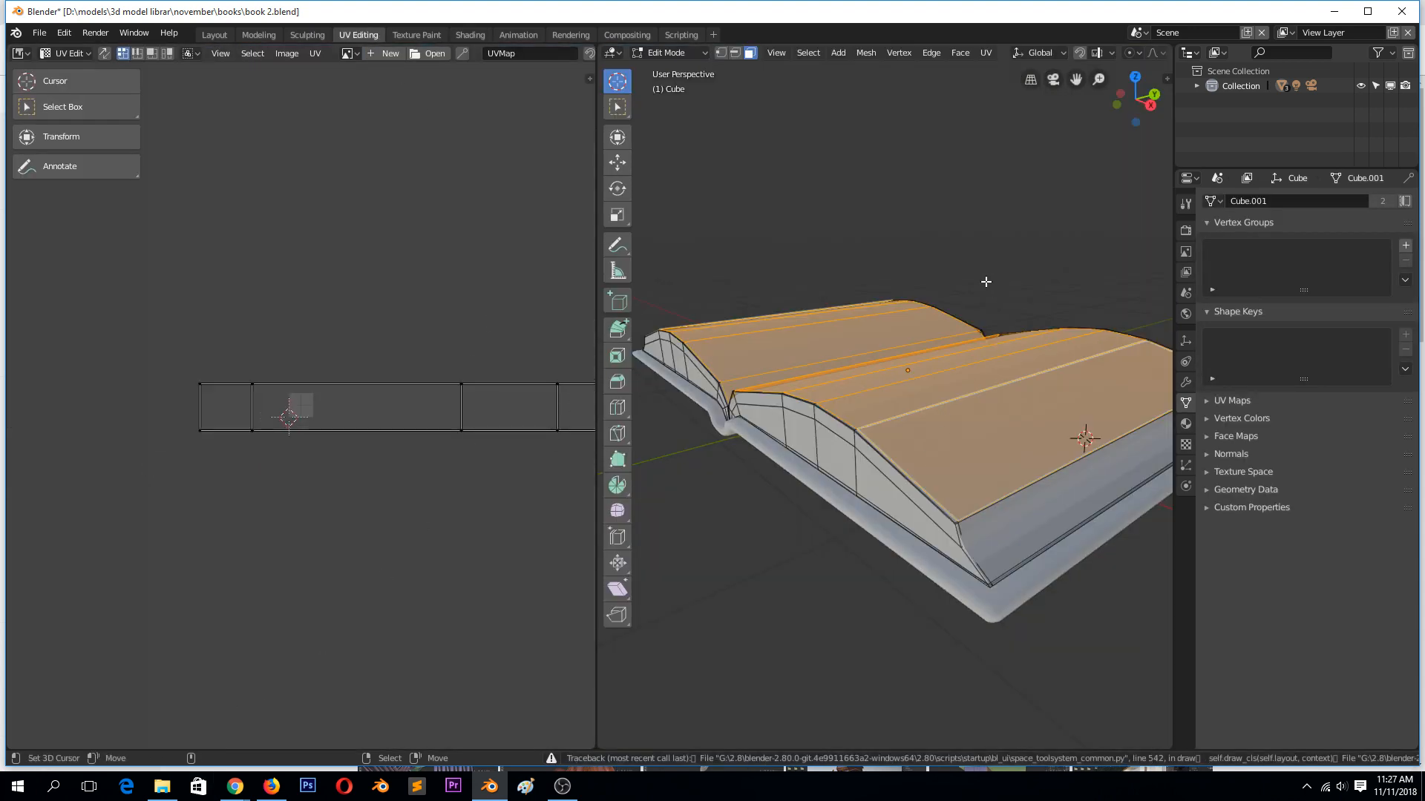
Step: Load the book text image CSzyw from the TEXTURES folder into the UV editor
{"action": "left_click", "coordinate": [161, 786]}
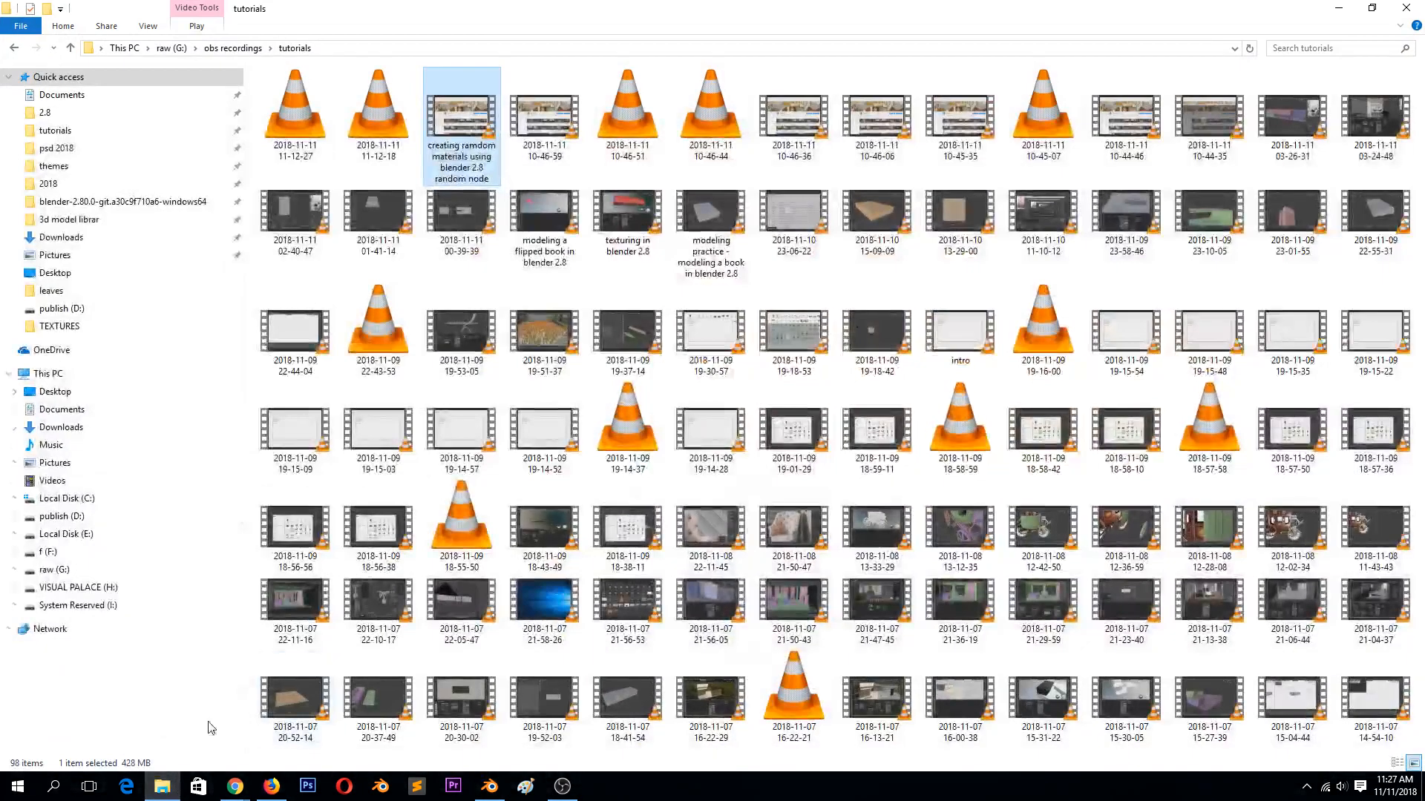
{"action": "left_click", "coordinate": [112, 326]}
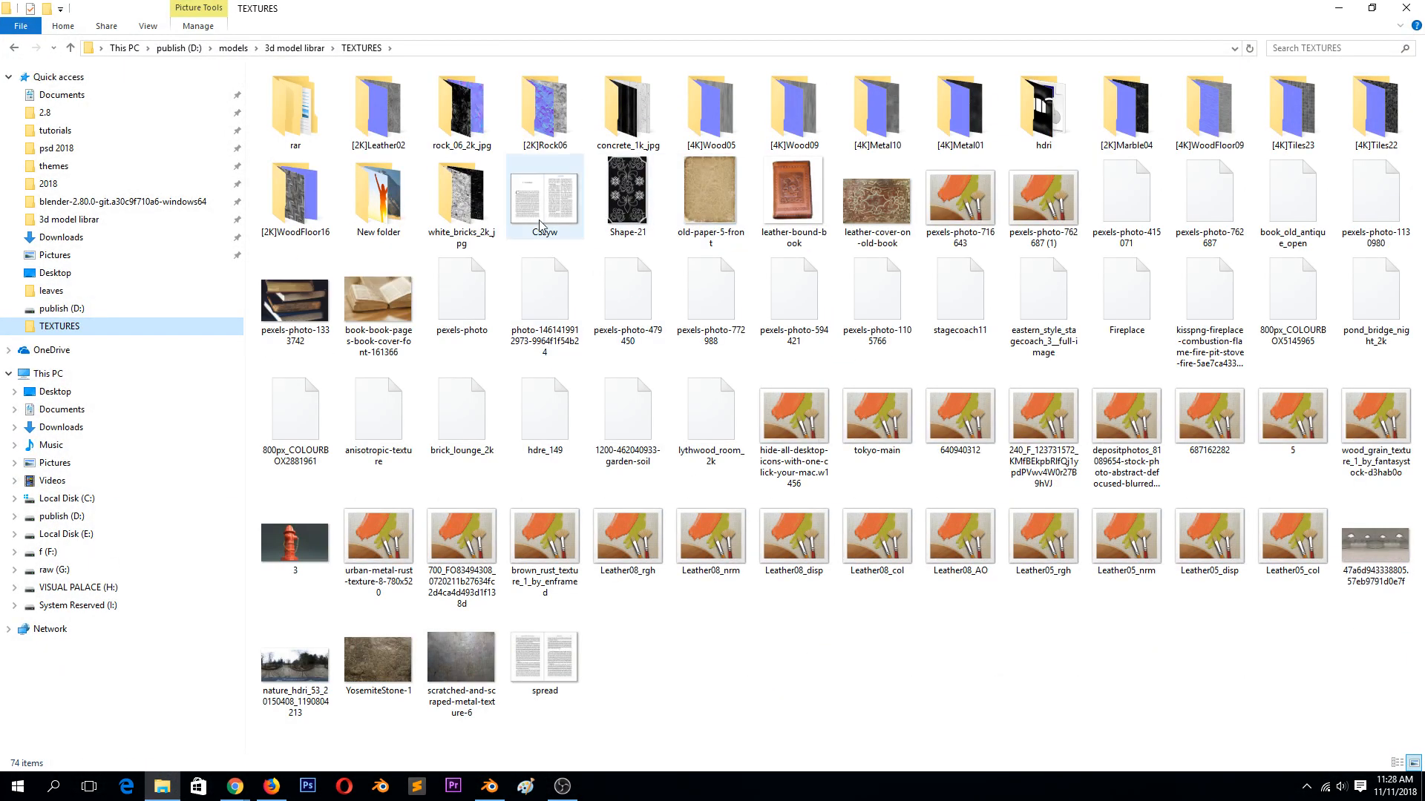
{"action": "left_click", "coordinate": [547, 199]}
{"action": "left_click_drag", "start_coordinate": [551, 202], "coordinate": [443, 367]}
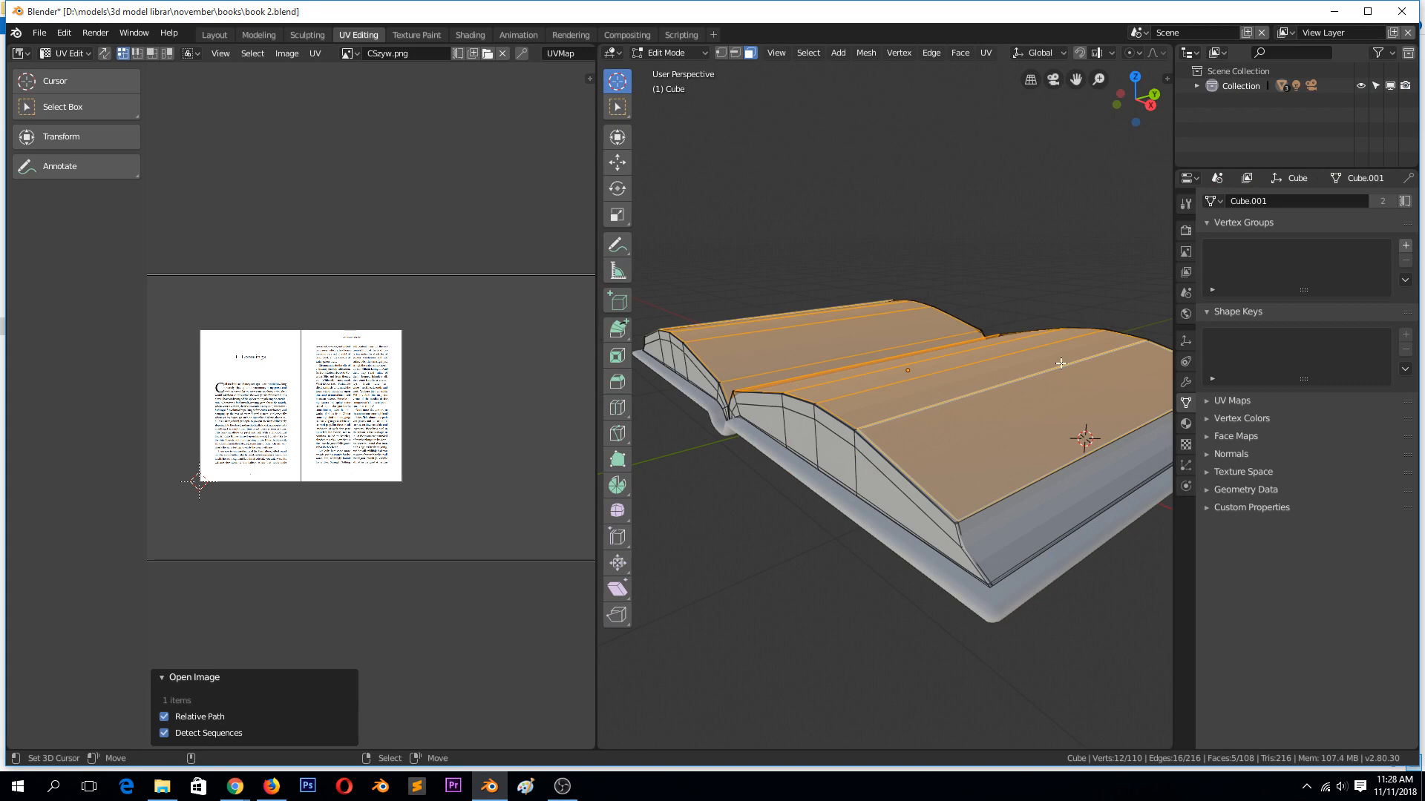
Step: Unwrap the top page faces again over the loaded page image
{"action": "key", "text": "u"}
{"action": "left_click", "coordinate": [1000, 334]}
{"action": "scroll", "coordinate": [532, 388], "scroll_direction": "down", "scroll_amount": 2}
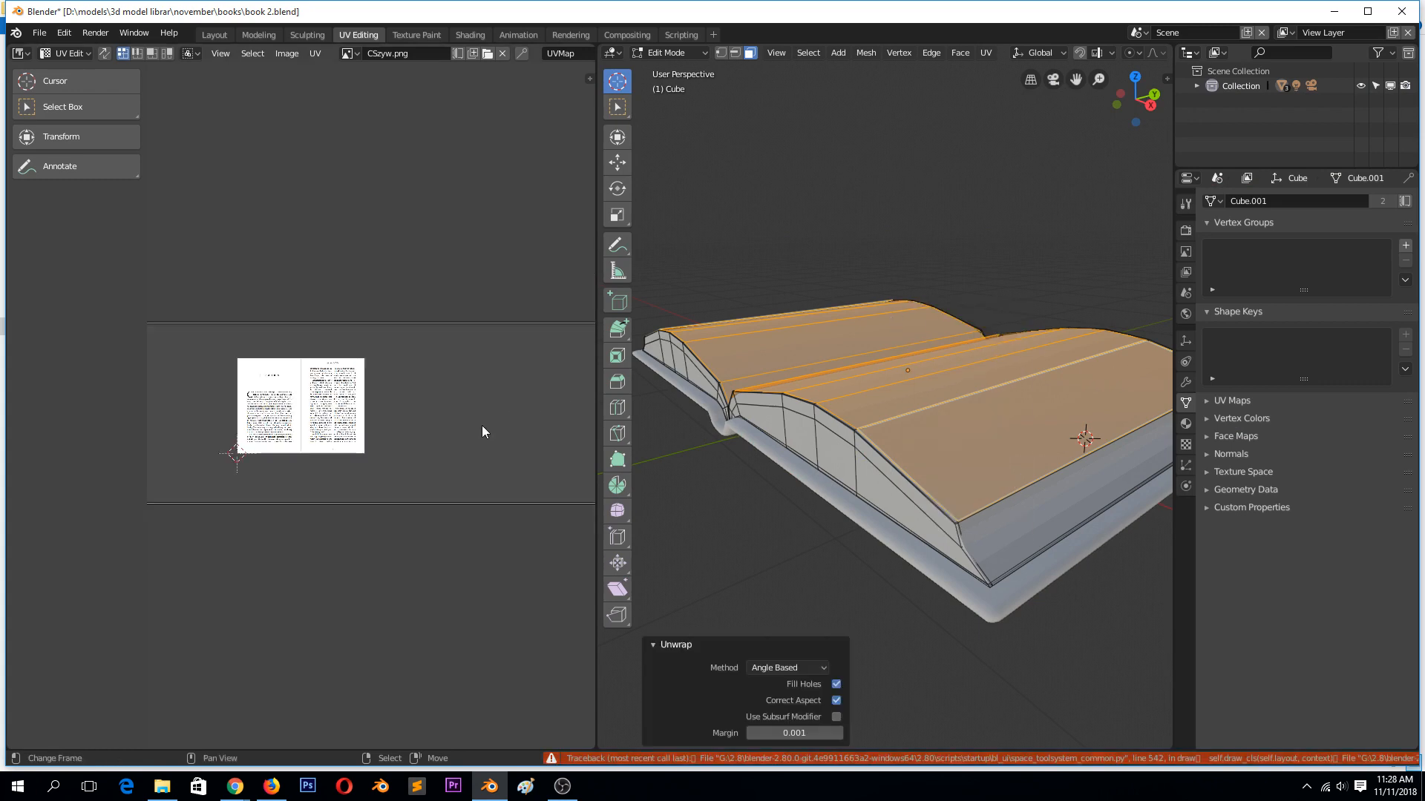
Step: Return to Object Mode and try to apply the page block's object transform
{"action": "key", "text": "Tab"}
{"action": "key", "text": "ctrl+a"}
{"action": "left_click", "coordinate": [893, 372]}
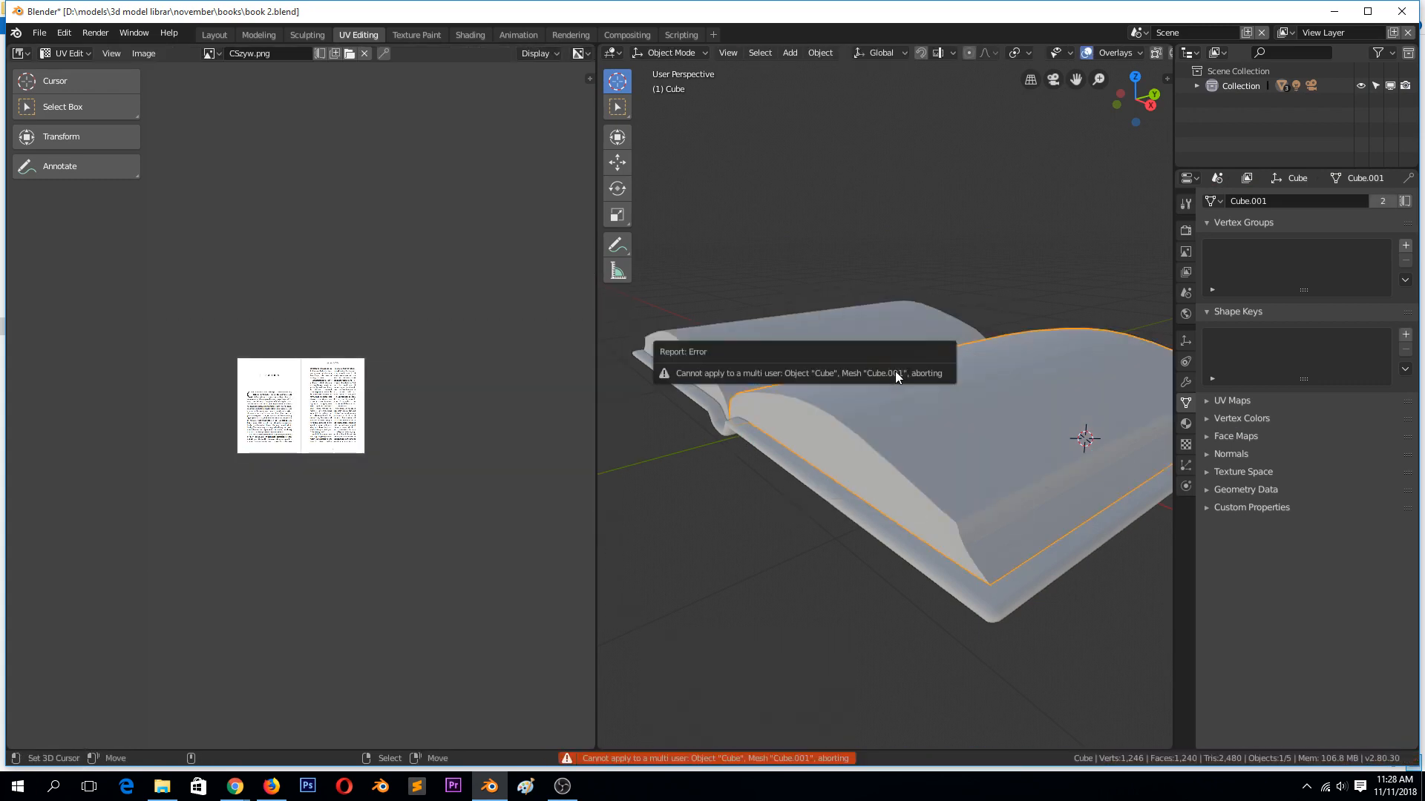
Step: Try to unwrap the selected top page faces again, undo the attempt and return to Object Mode
{"action": "key", "text": "Tab"}
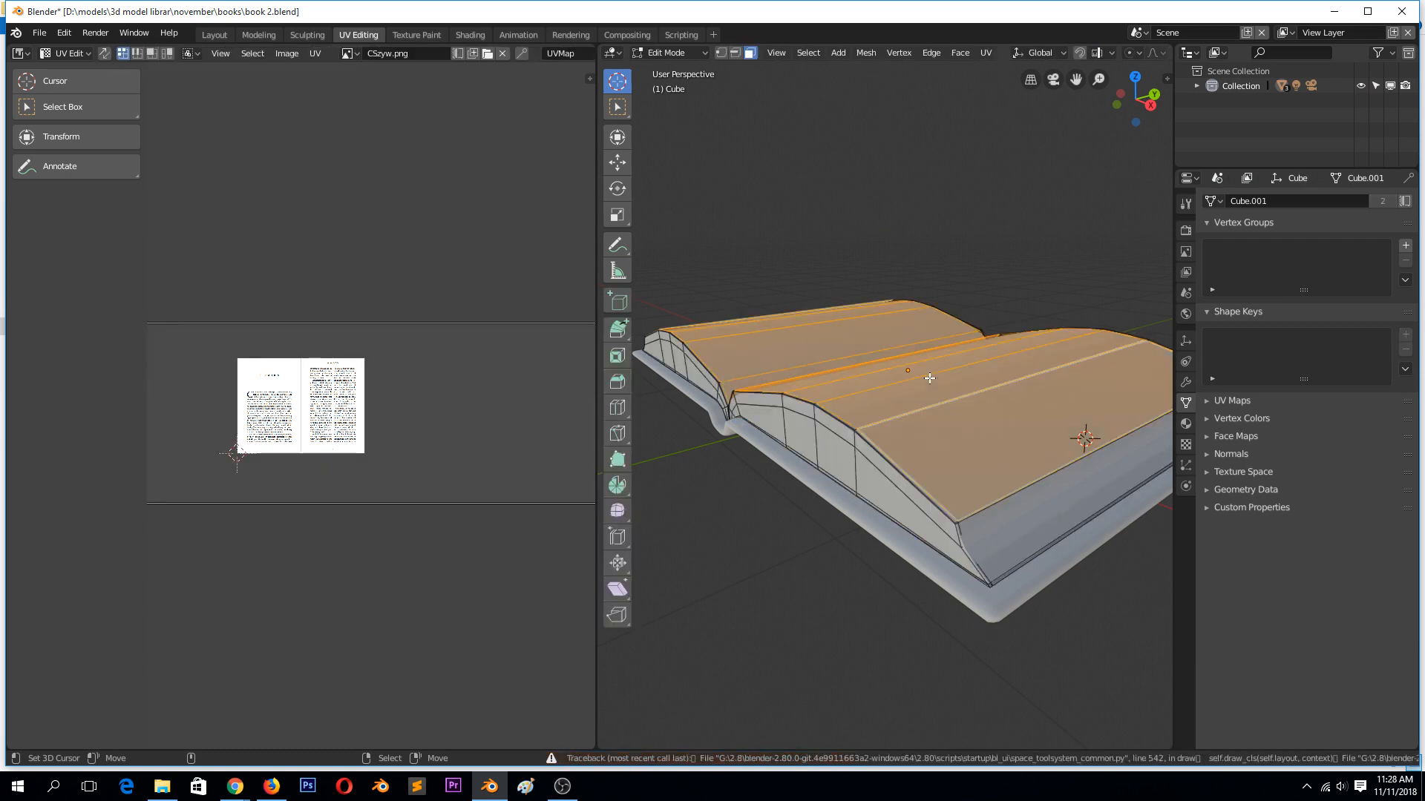
{"action": "key", "text": "u"}
{"action": "left_click", "coordinate": [929, 377]}
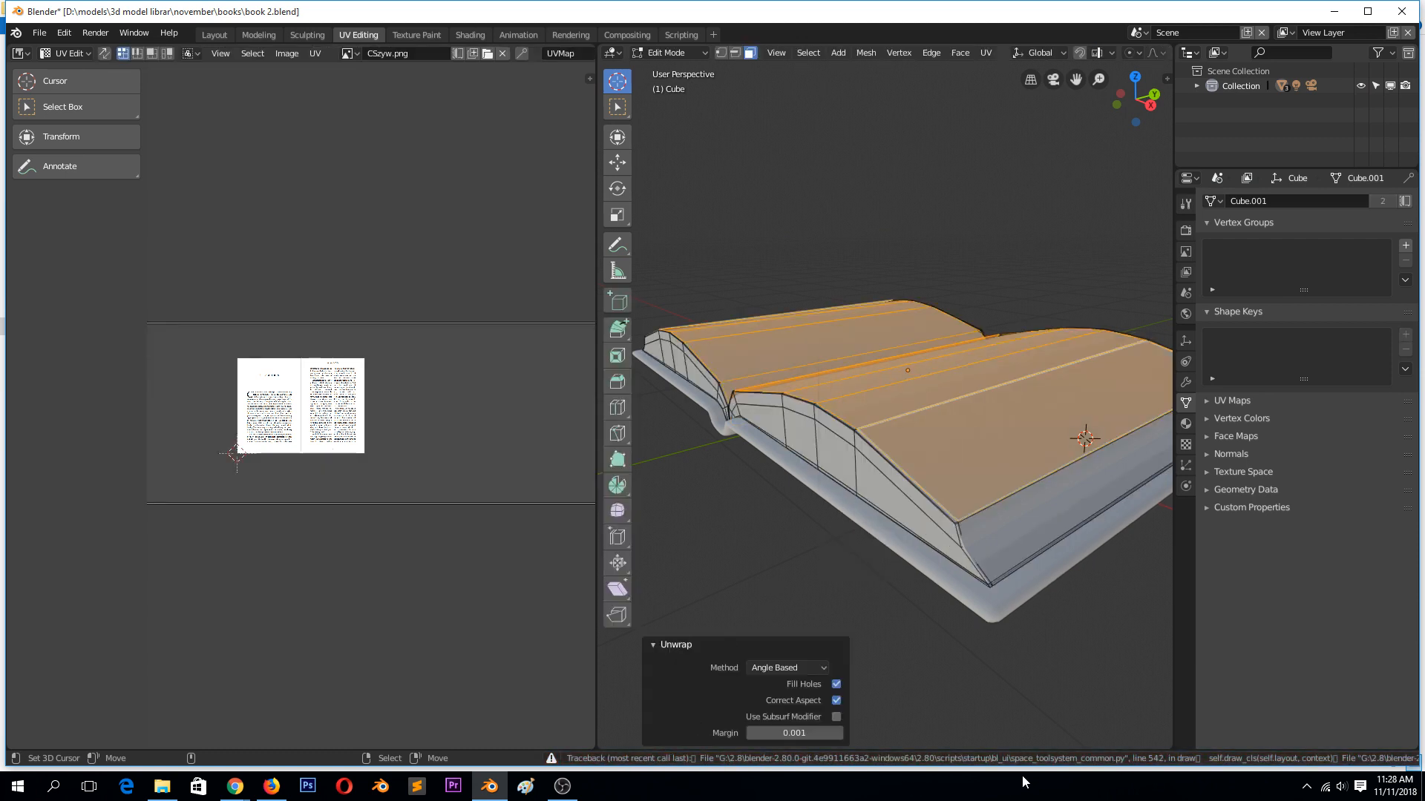
{"action": "left_click", "coordinate": [770, 538]}
{"action": "scroll", "coordinate": [445, 440], "scroll_direction": "up", "scroll_amount": 2}
{"action": "key", "text": "ctrl+z"}
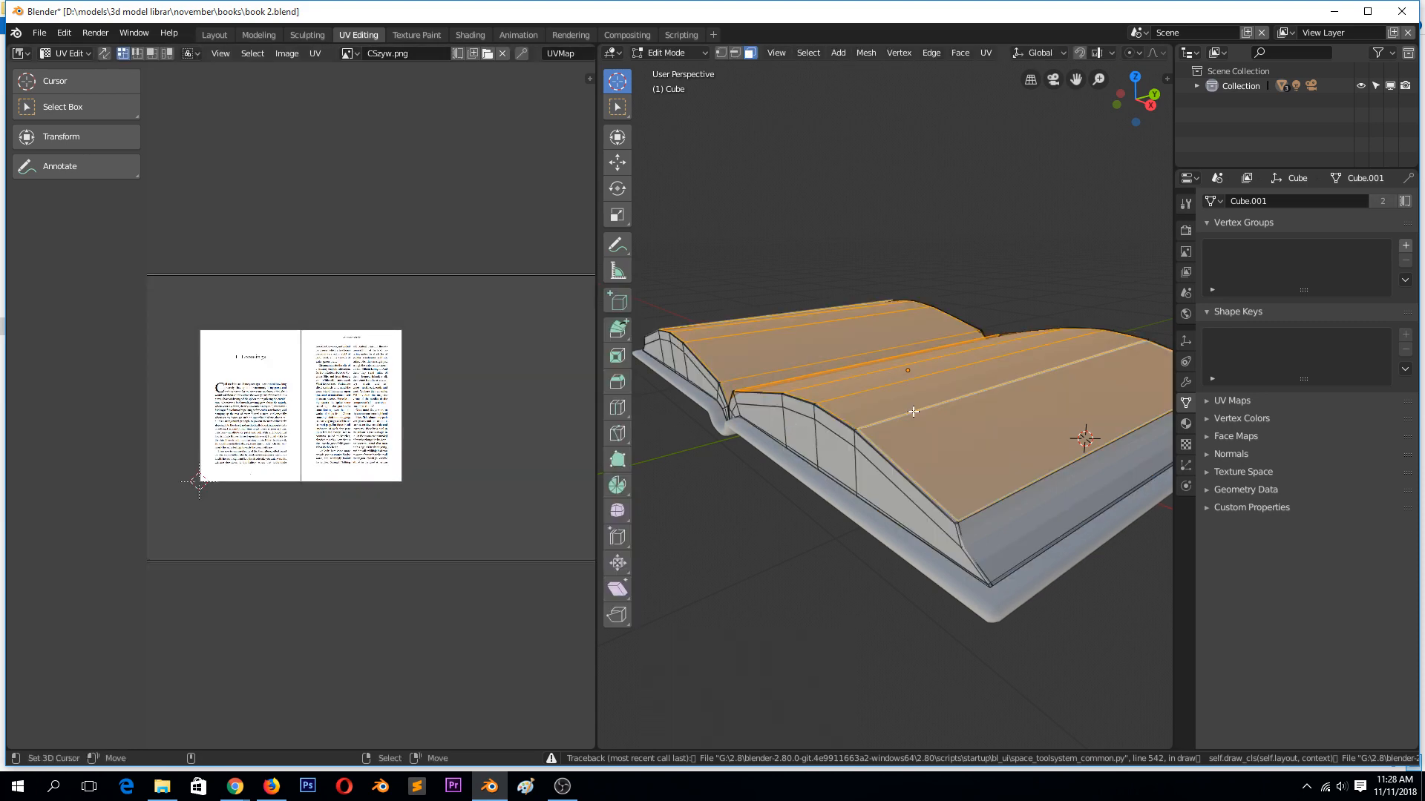
{"action": "scroll", "coordinate": [450, 430], "scroll_direction": "down", "scroll_amount": 4}
{"action": "key", "text": "Tab"}
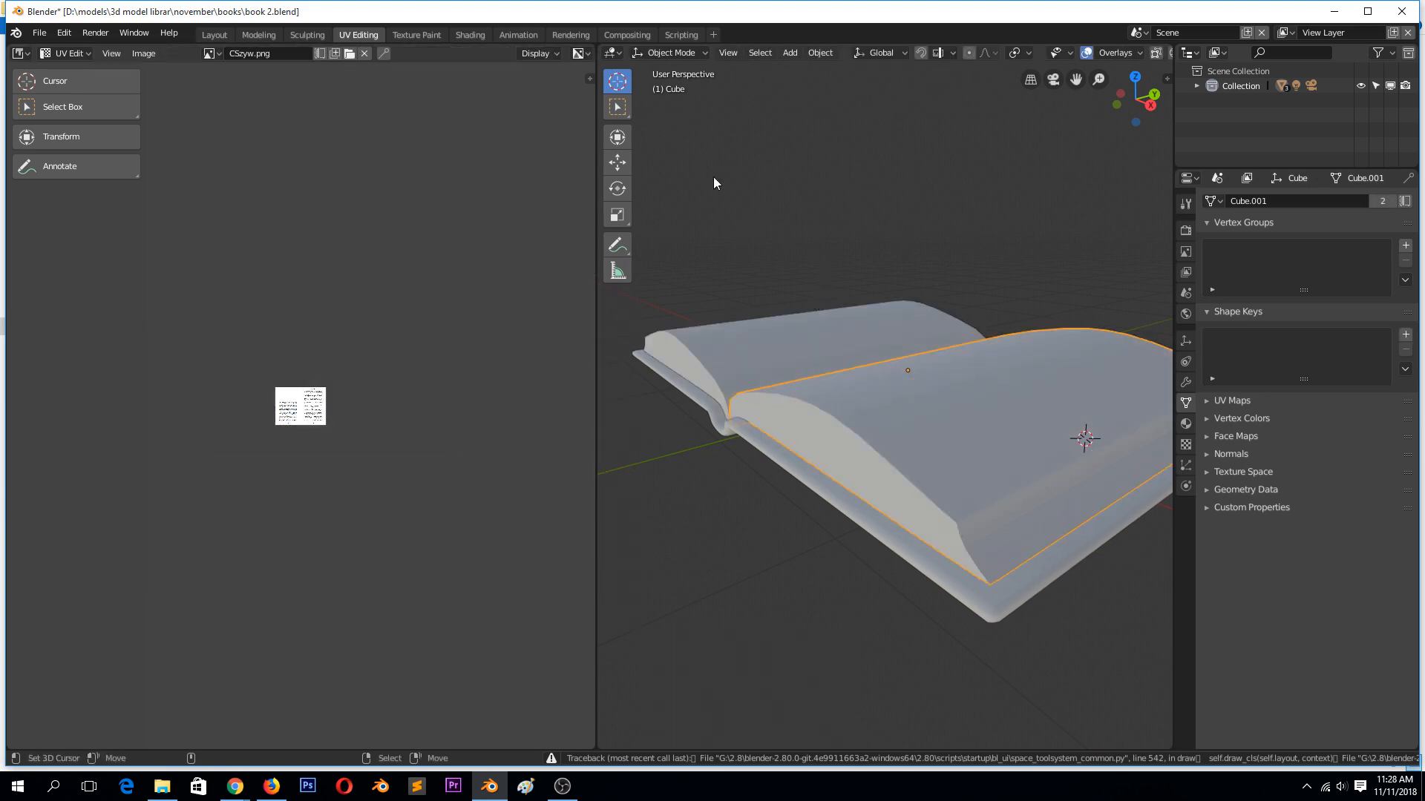
Step: Switch to the Shading workspace and create a new material named page for the page block
{"action": "left_click", "coordinate": [471, 34]}
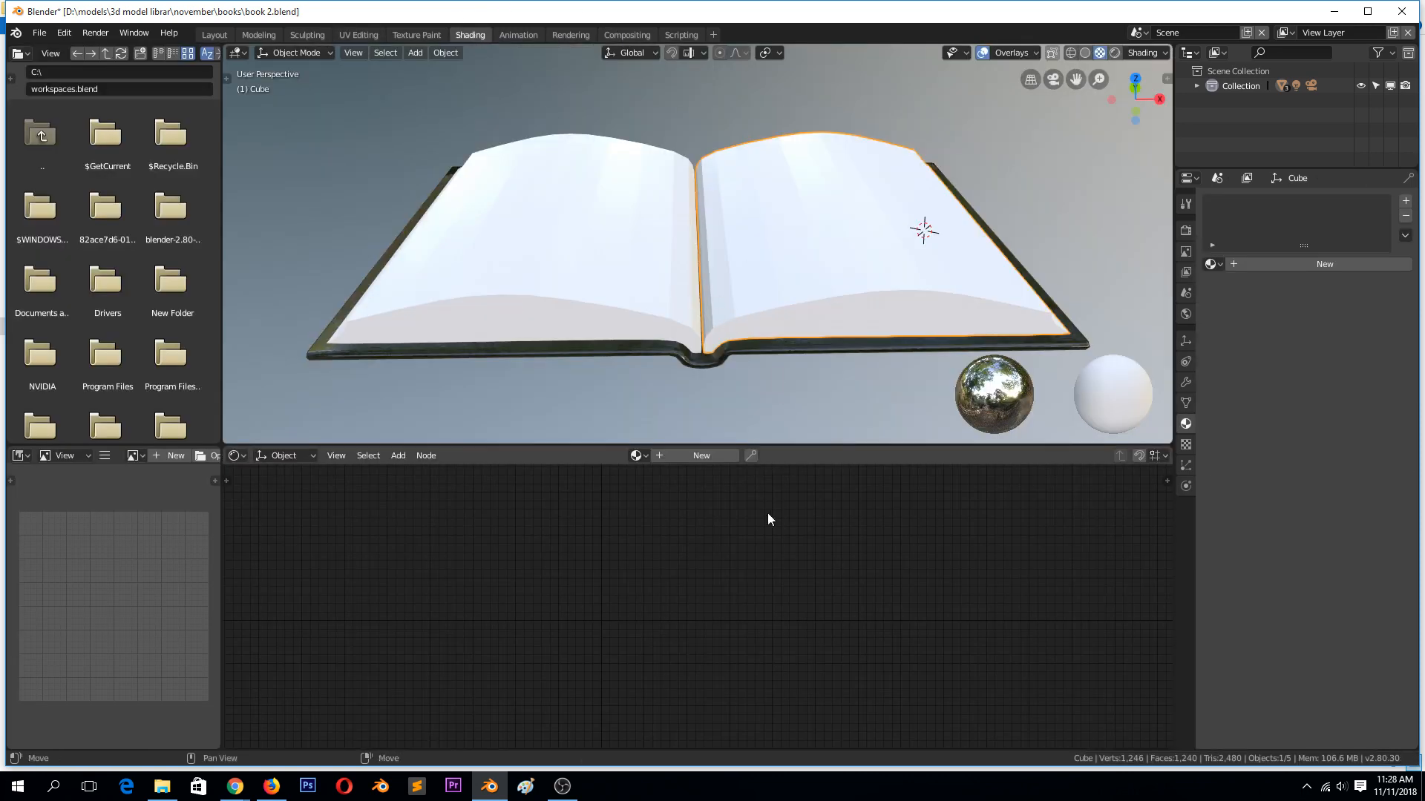
{"action": "left_click", "coordinate": [703, 455]}
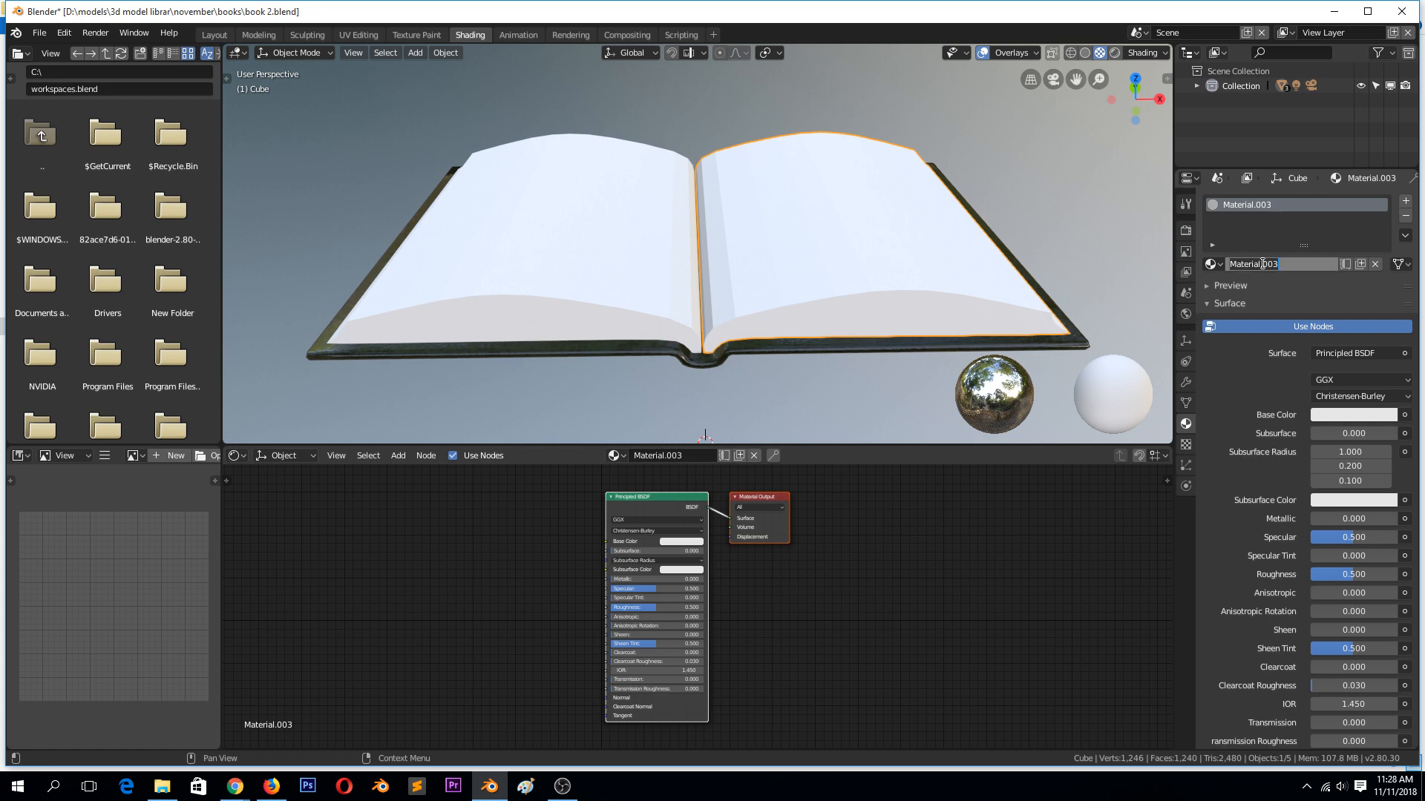
{"action": "type", "text": "page"}
{"action": "key", "text": "Return"}
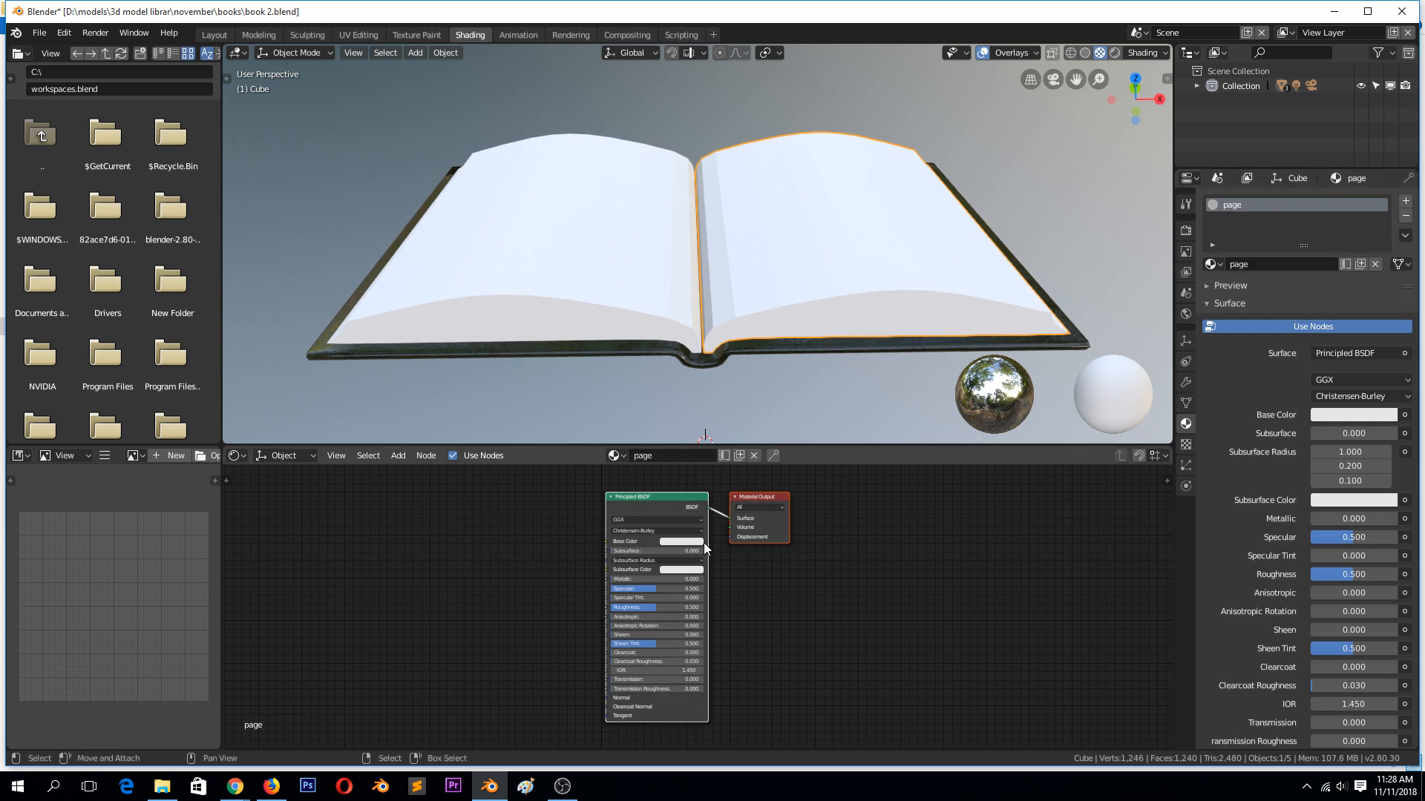
Step: Add an Image Texture node using CSzyw.png and connect its Color output to the Principled BSDF's Base Color
{"action": "key", "text": "shift+a"}
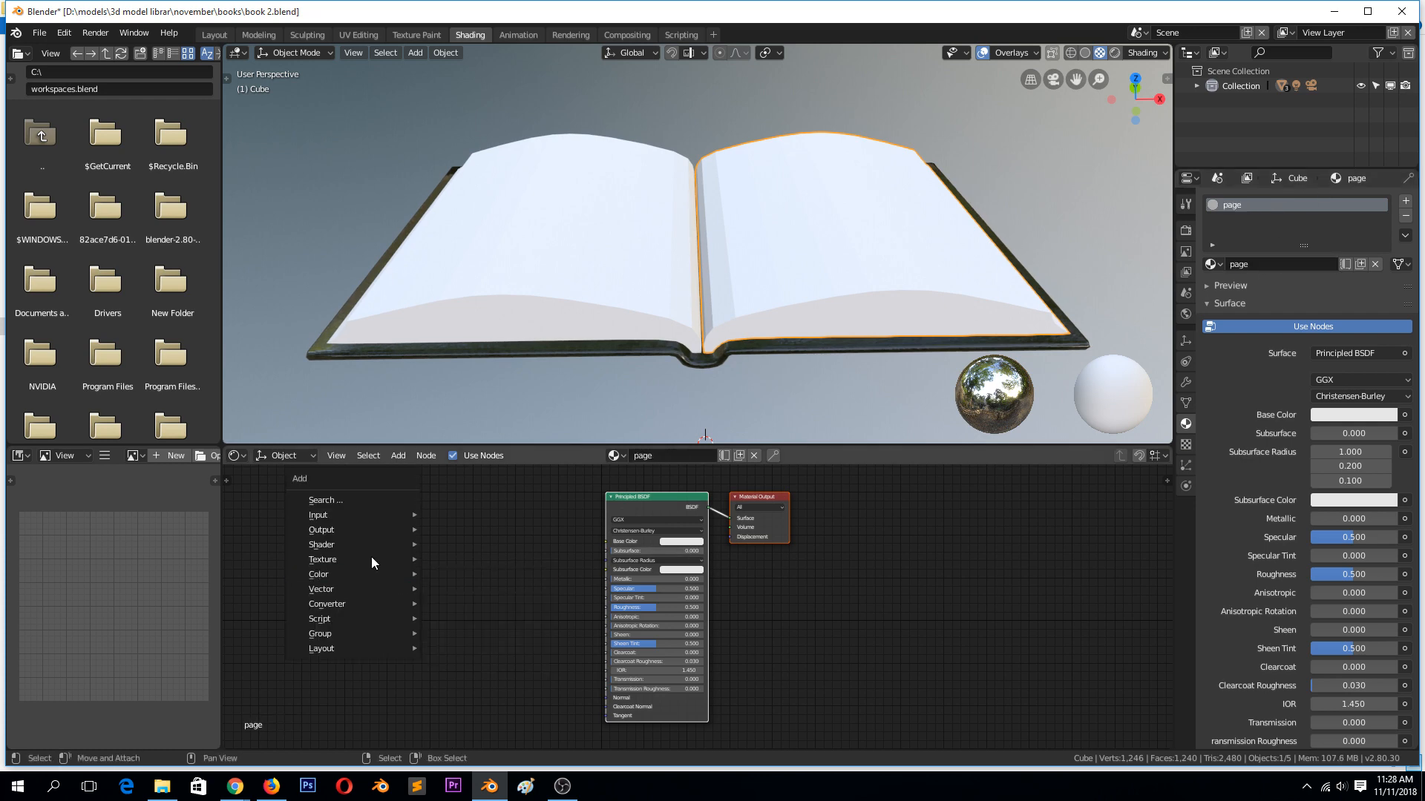
{"action": "mouse_move", "coordinate": [350, 558]}
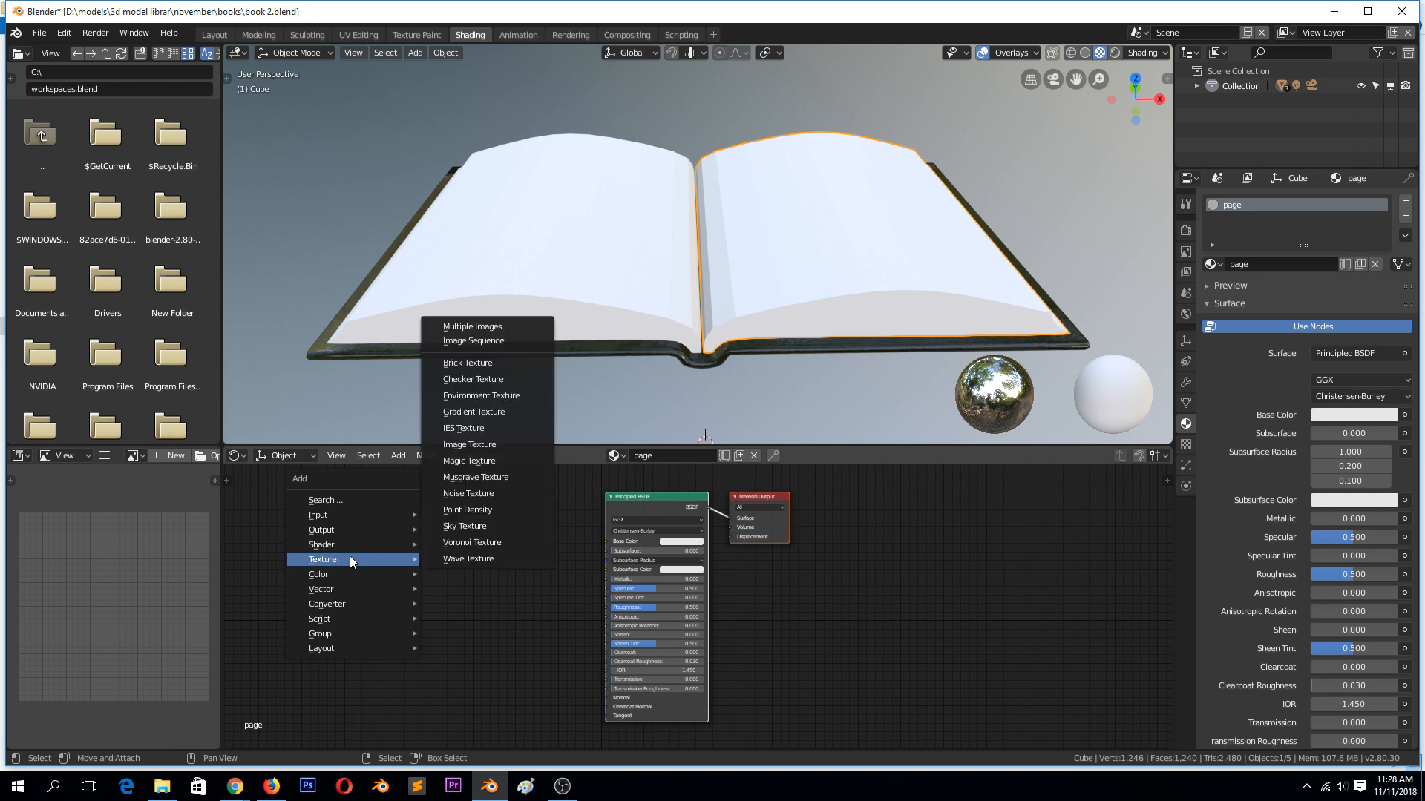
{"action": "left_click", "coordinate": [481, 443]}
{"action": "left_click_drag", "start_coordinate": [495, 510], "coordinate": [607, 541]}
{"action": "left_click", "coordinate": [401, 531]}
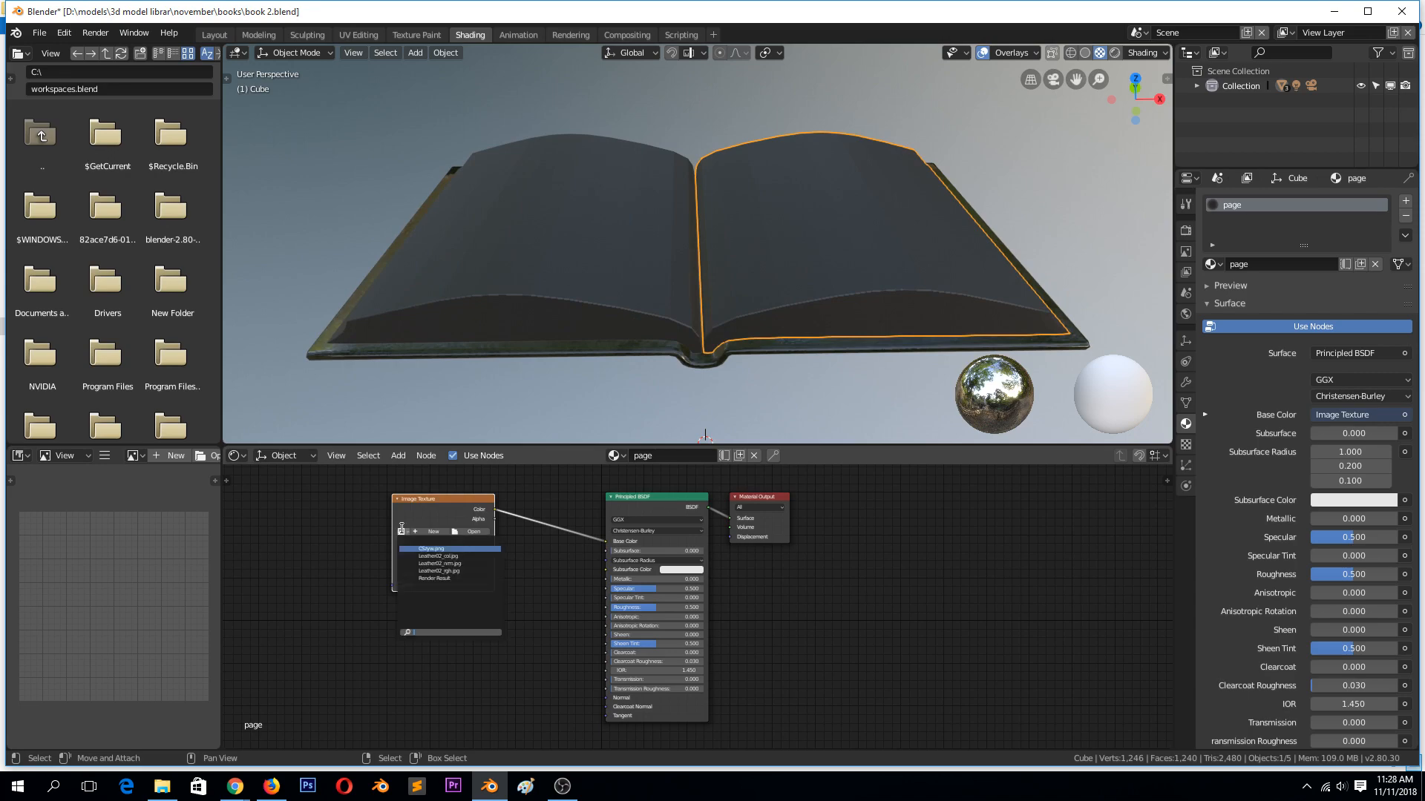
{"action": "left_click", "coordinate": [413, 548]}
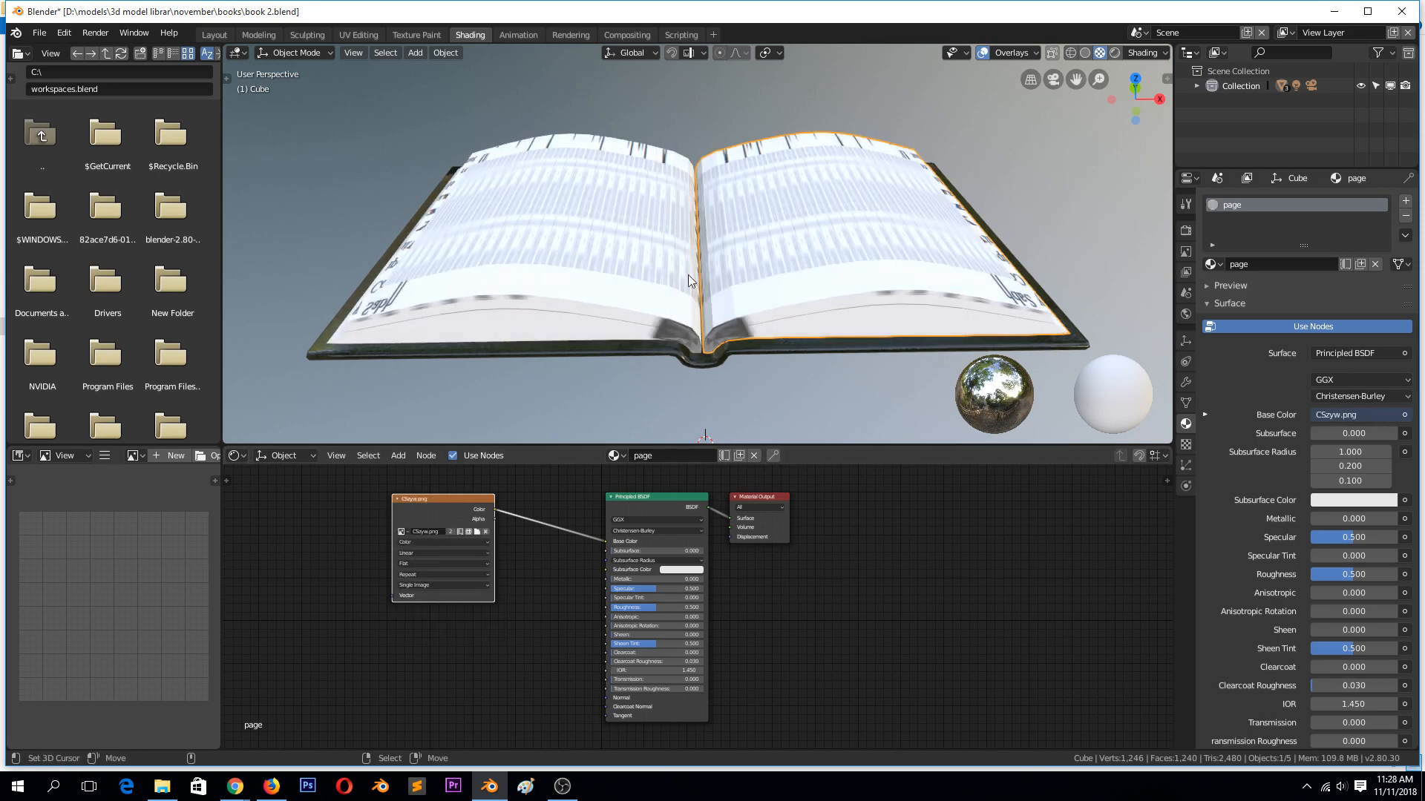
Step: Enter Edit Mode on the page block and expand the selection of its top faces
{"action": "middle_click_drag", "start_coordinate": [687, 274], "coordinate": [635, 278]}
{"action": "key", "text": "ctrl+z"}
{"action": "key", "text": "ctrl+shift+z"}
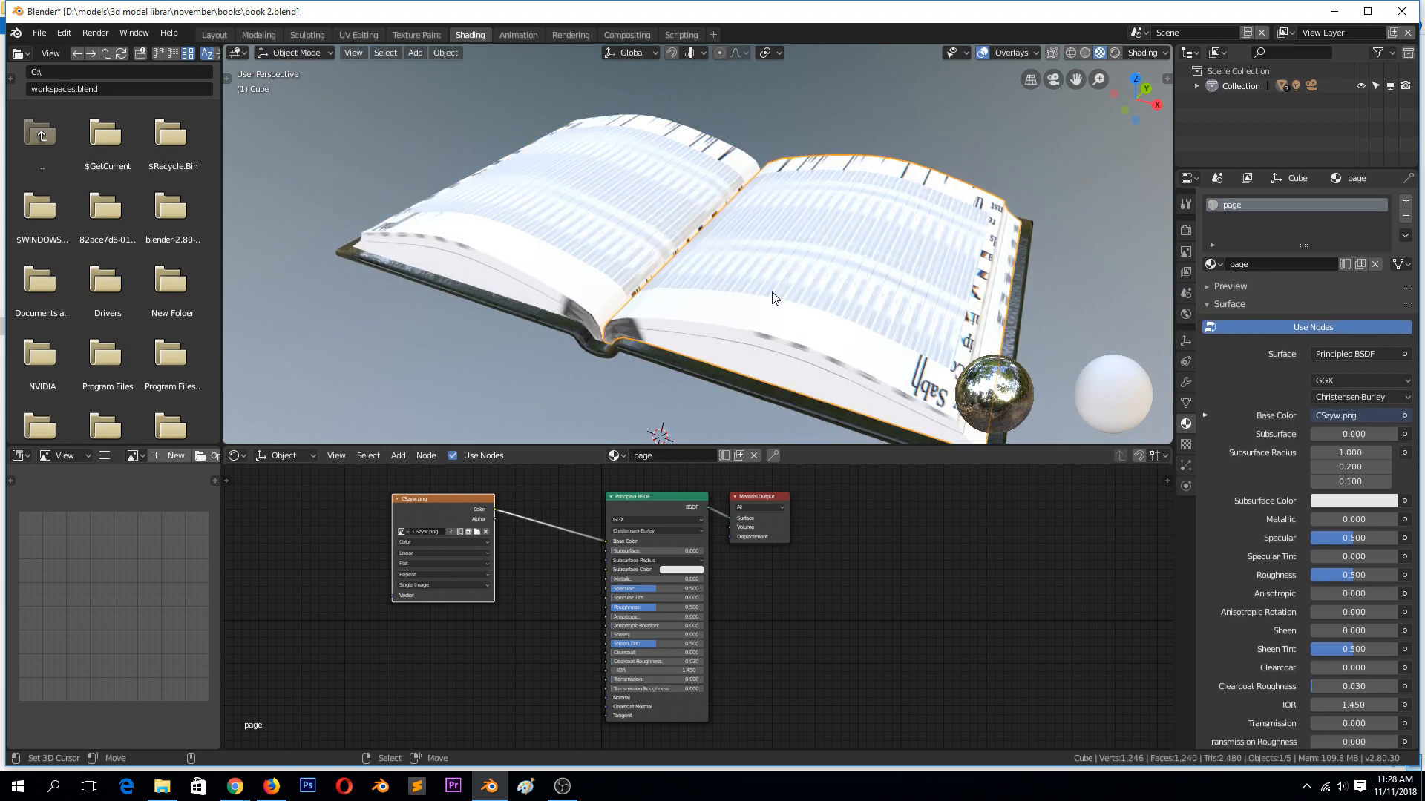
{"action": "key", "text": "Tab"}
{"action": "key", "text": "ctrl+KP_Add"}
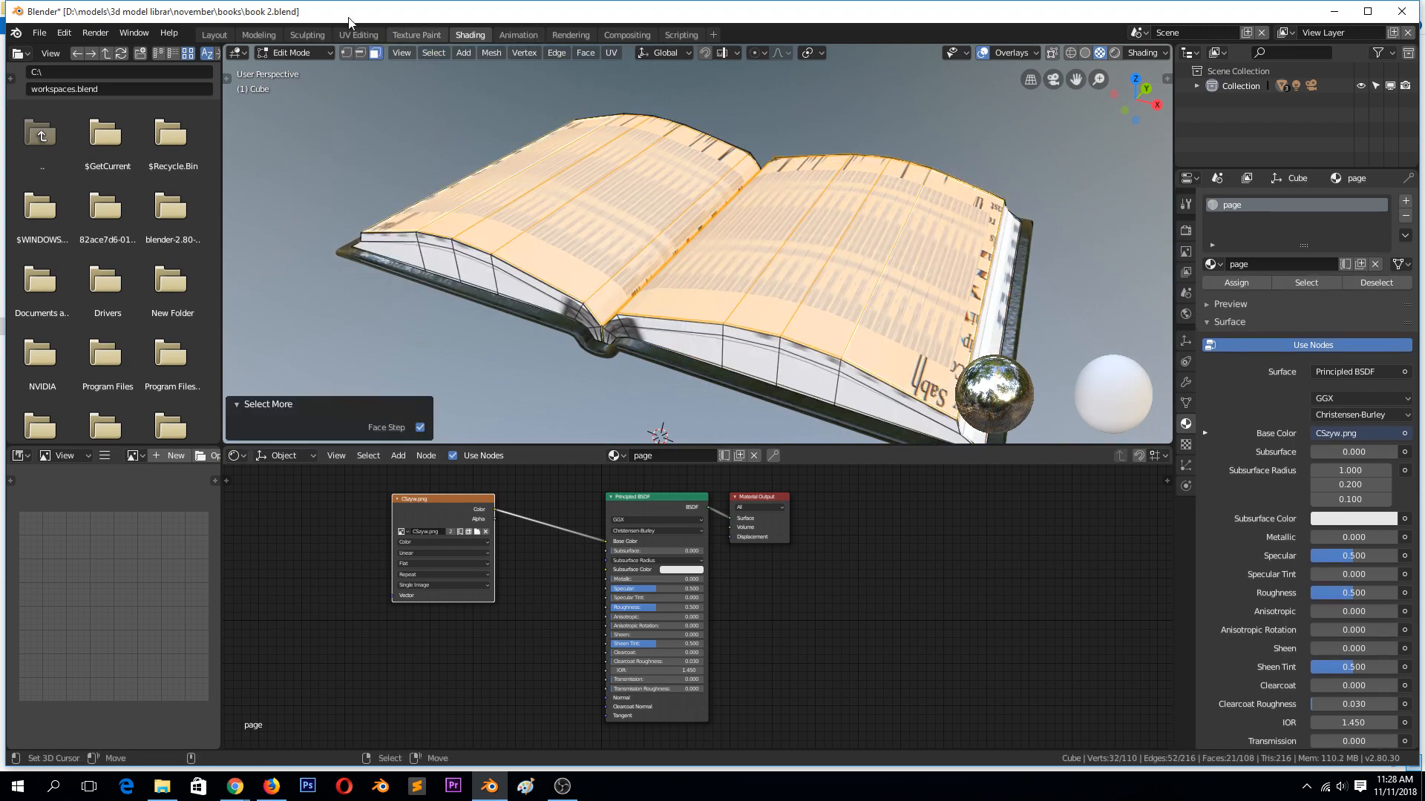
Step: Return to the UV Editing workspace, select all page UVs and show the material preview in the 3D view
{"action": "left_click", "coordinate": [357, 35]}
{"action": "key", "text": "a"}
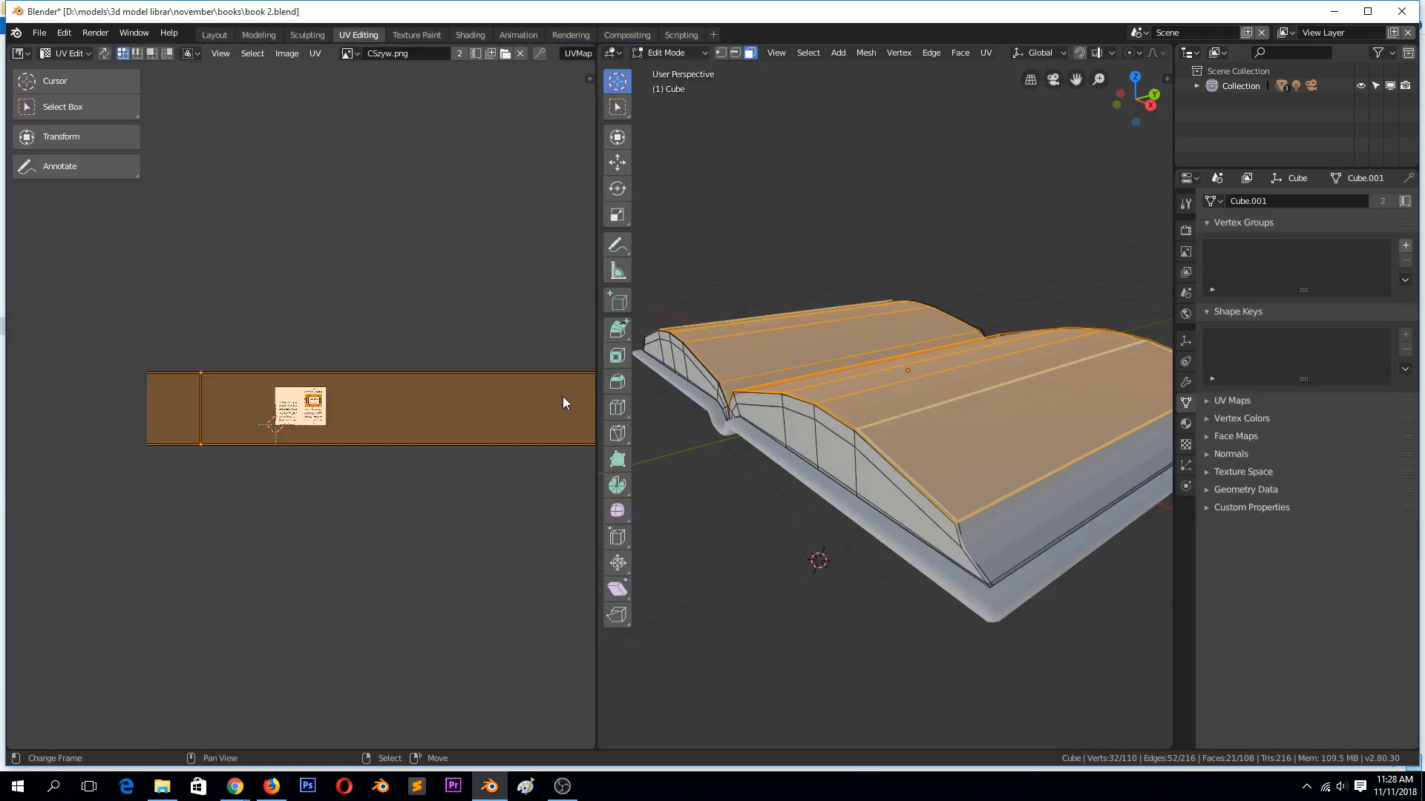
{"action": "scroll", "coordinate": [1000, 48], "scroll_direction": "down", "scroll_amount": 5}
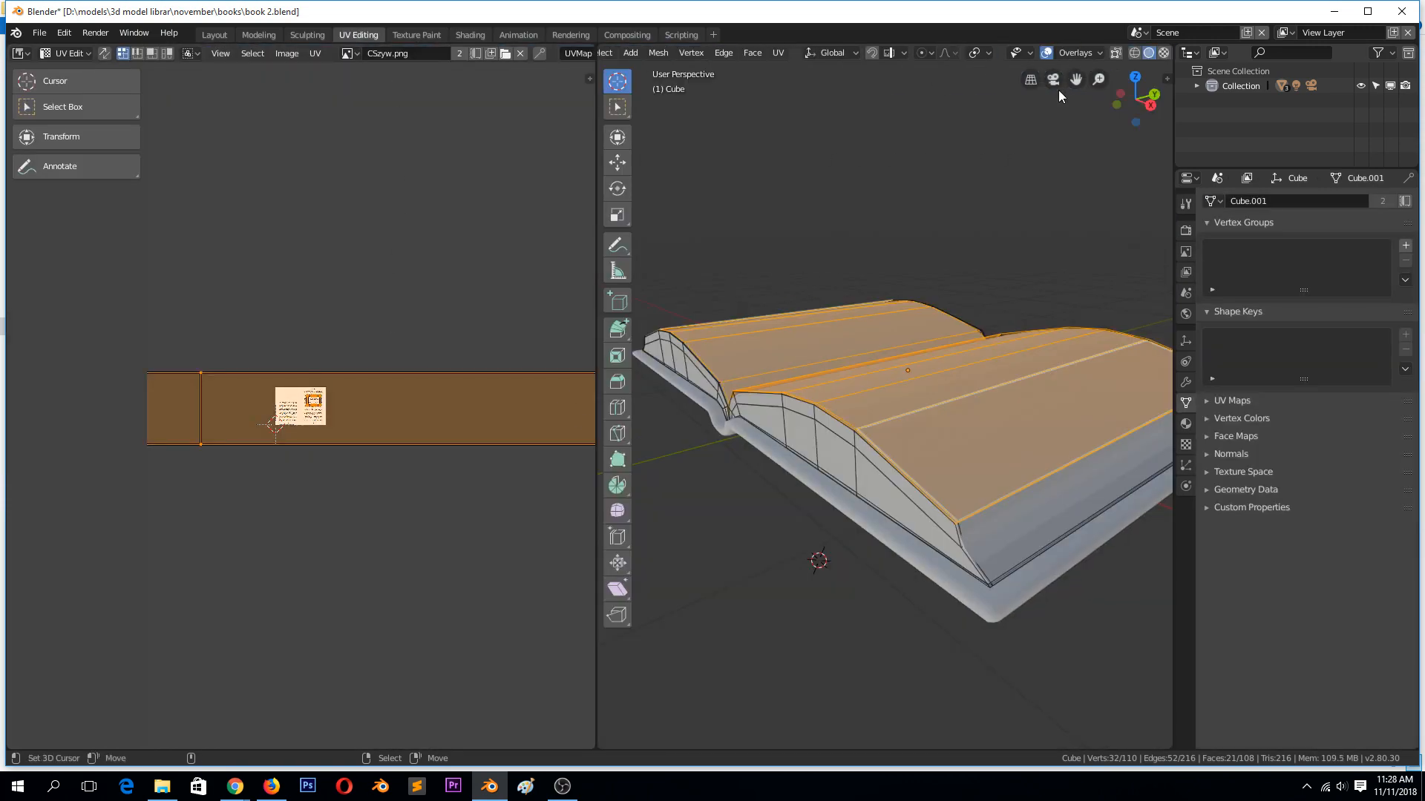
{"action": "left_click", "coordinate": [1164, 53]}
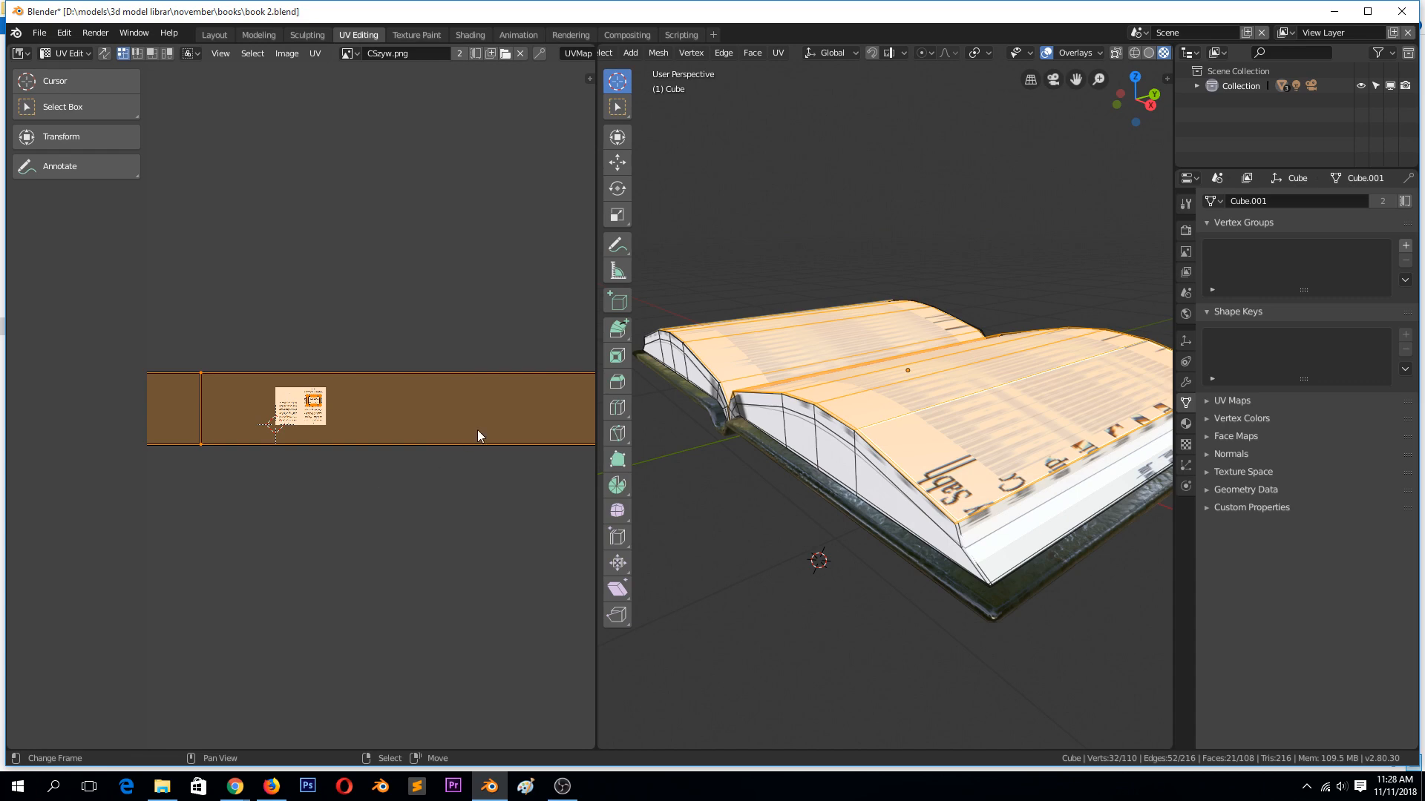
Step: Unwrap the expanded selection of top page faces over the text image
{"action": "key", "text": "u"}
{"action": "left_click", "coordinate": [914, 310]}
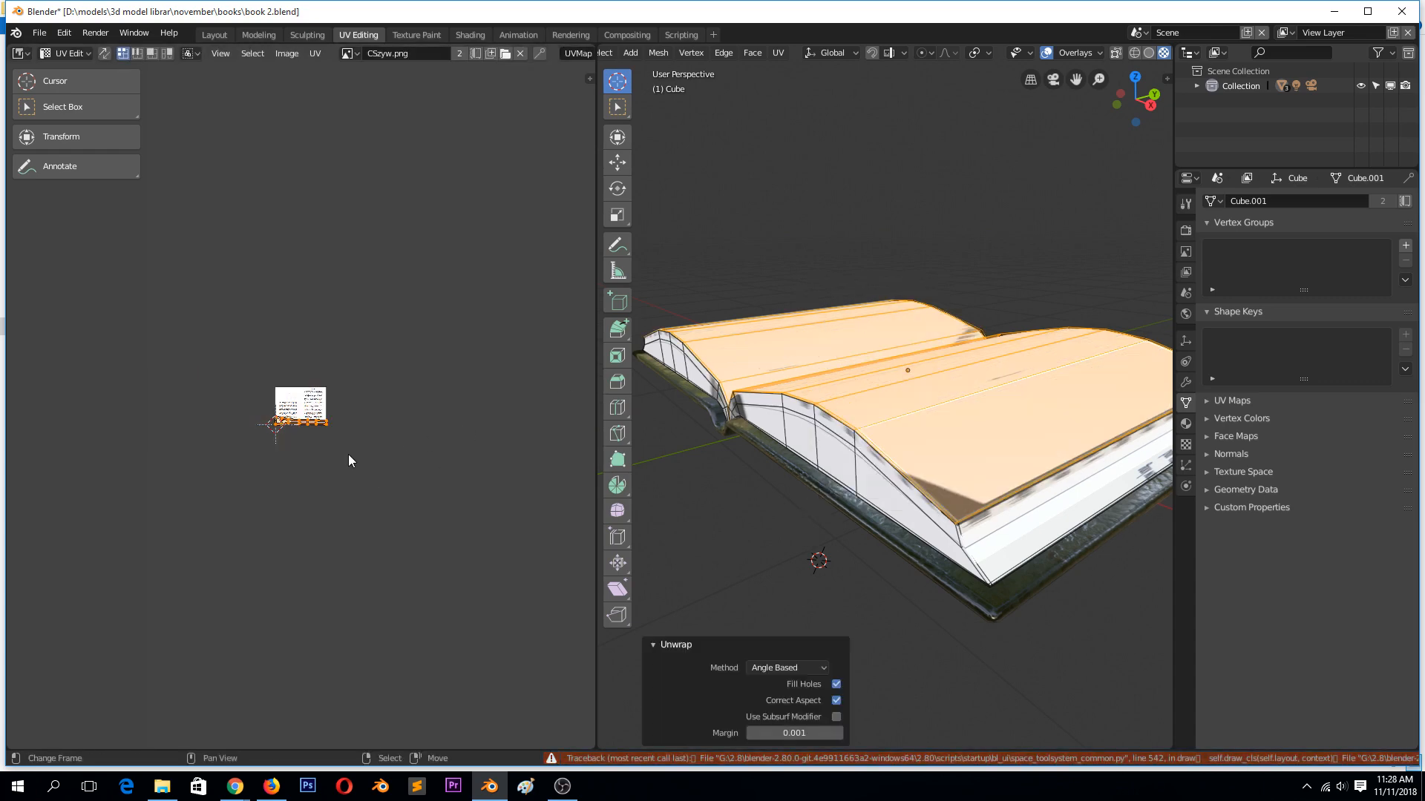
{"action": "scroll", "coordinate": [349, 455], "scroll_direction": "up", "scroll_amount": 8}
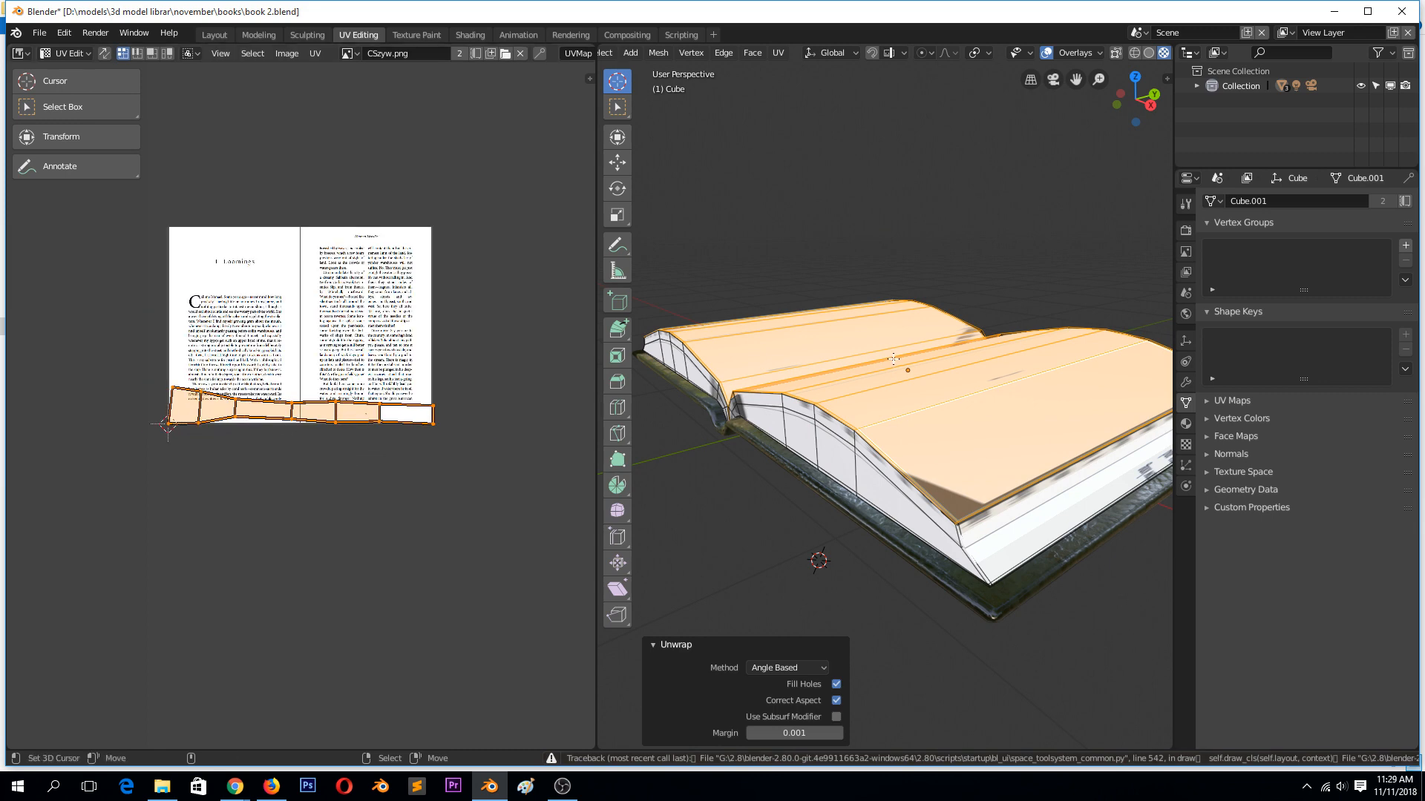
Step: View the book from the top and delete the left page block in Object Mode
{"action": "key", "text": "KP_7"}
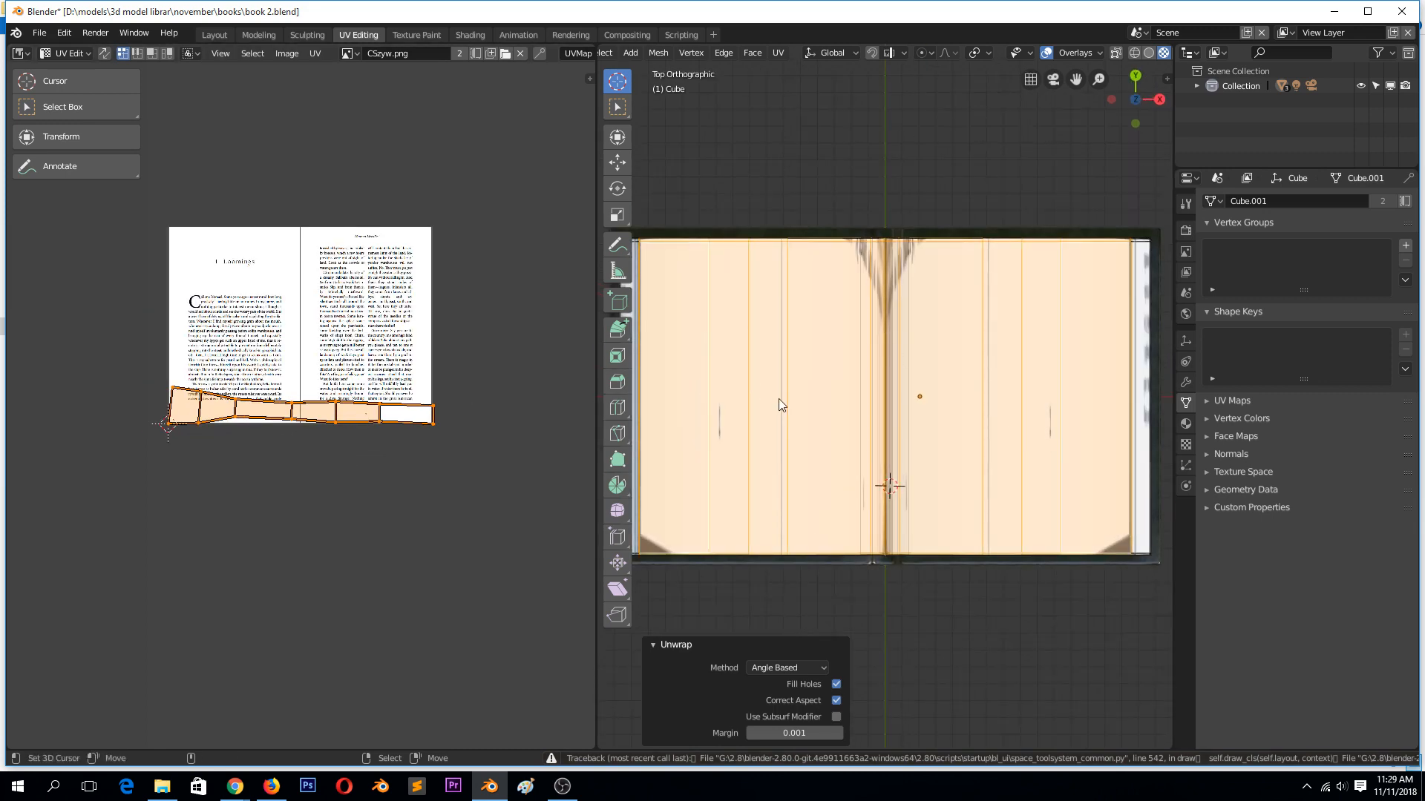
{"action": "key", "text": "Tab"}
{"action": "right_click", "coordinate": [714, 351]}
{"action": "key", "text": "x"}
{"action": "left_click", "coordinate": [714, 349]}
Step: Select the right page block and unwrap its top faces in Edit Mode
{"action": "right_click", "coordinate": [930, 344]}
{"action": "key", "text": "Tab"}
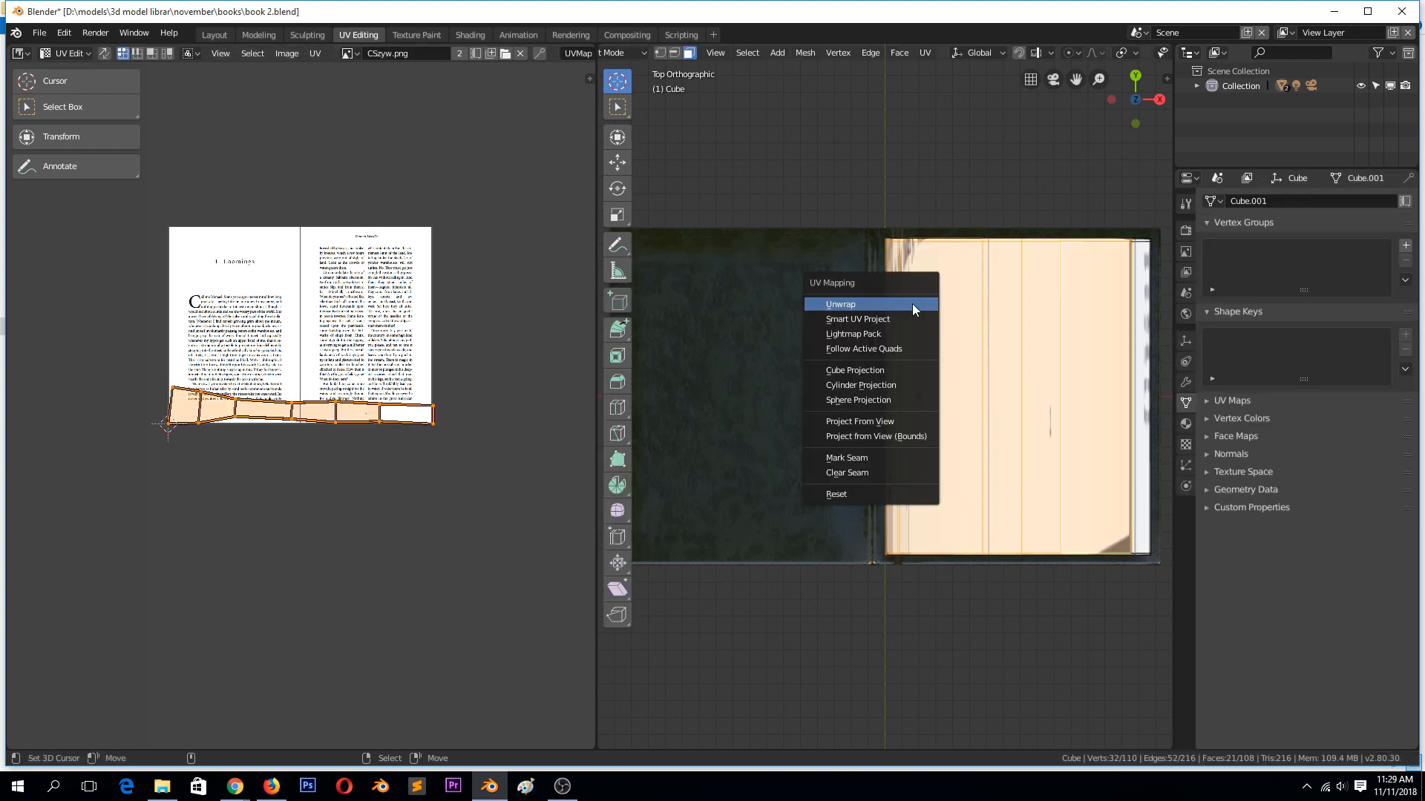
{"action": "key", "text": "u"}
{"action": "left_click", "coordinate": [911, 304]}
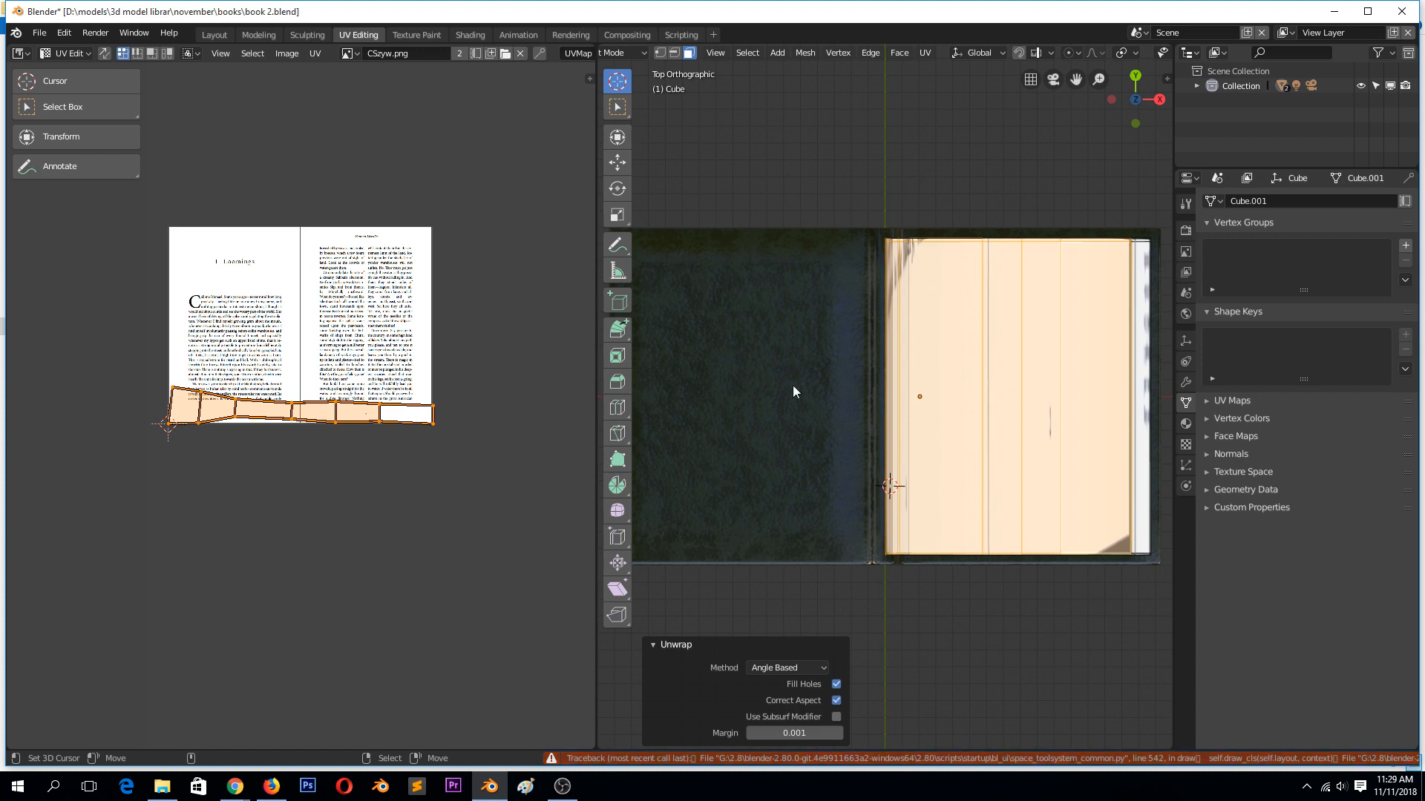
Step: Apply the right page block's object transform and unwrap its top faces again
{"action": "key", "text": "Tab"}
{"action": "key", "text": "ctrl+a"}
{"action": "left_click", "coordinate": [930, 350]}
{"action": "key", "text": "Tab"}
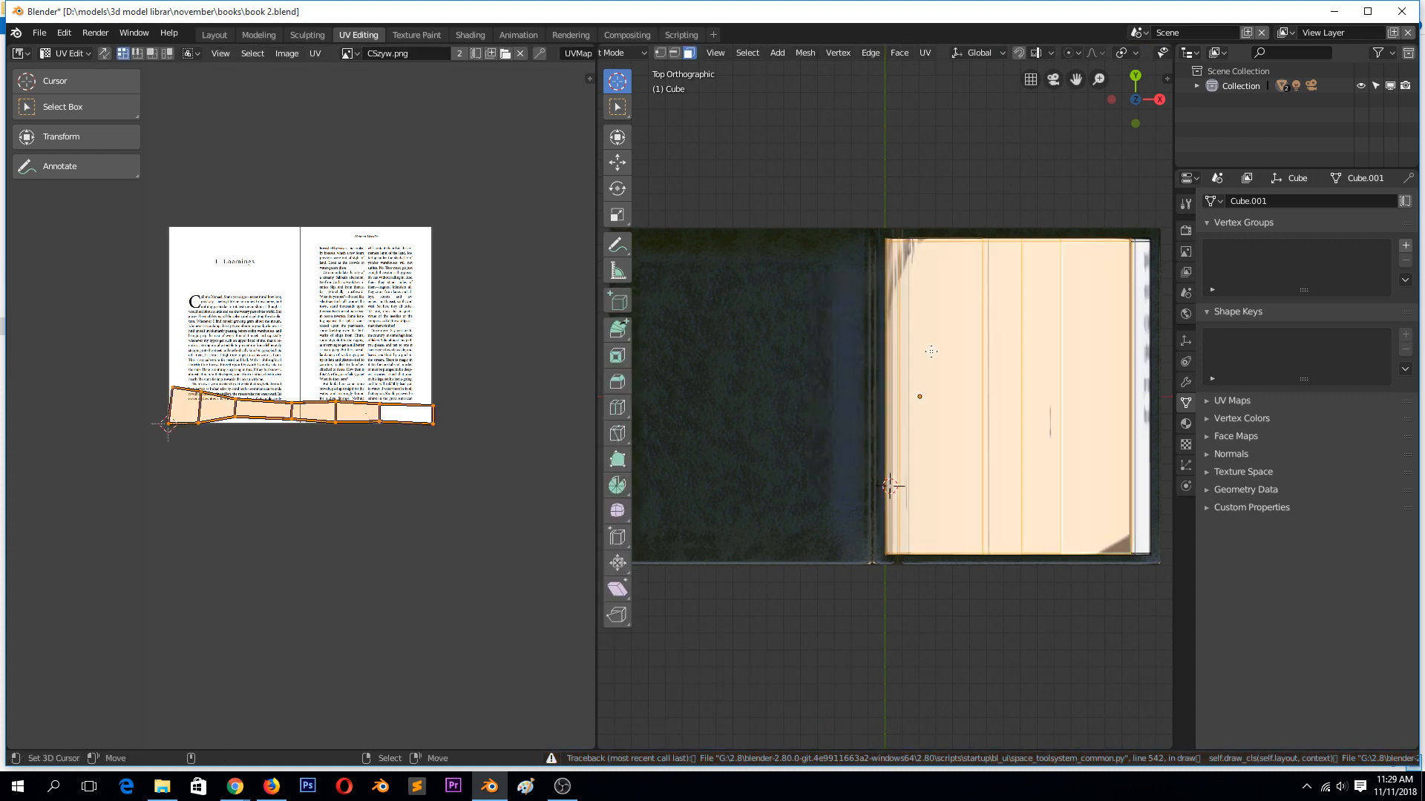
{"action": "key", "text": "u"}
{"action": "left_click", "coordinate": [928, 356]}
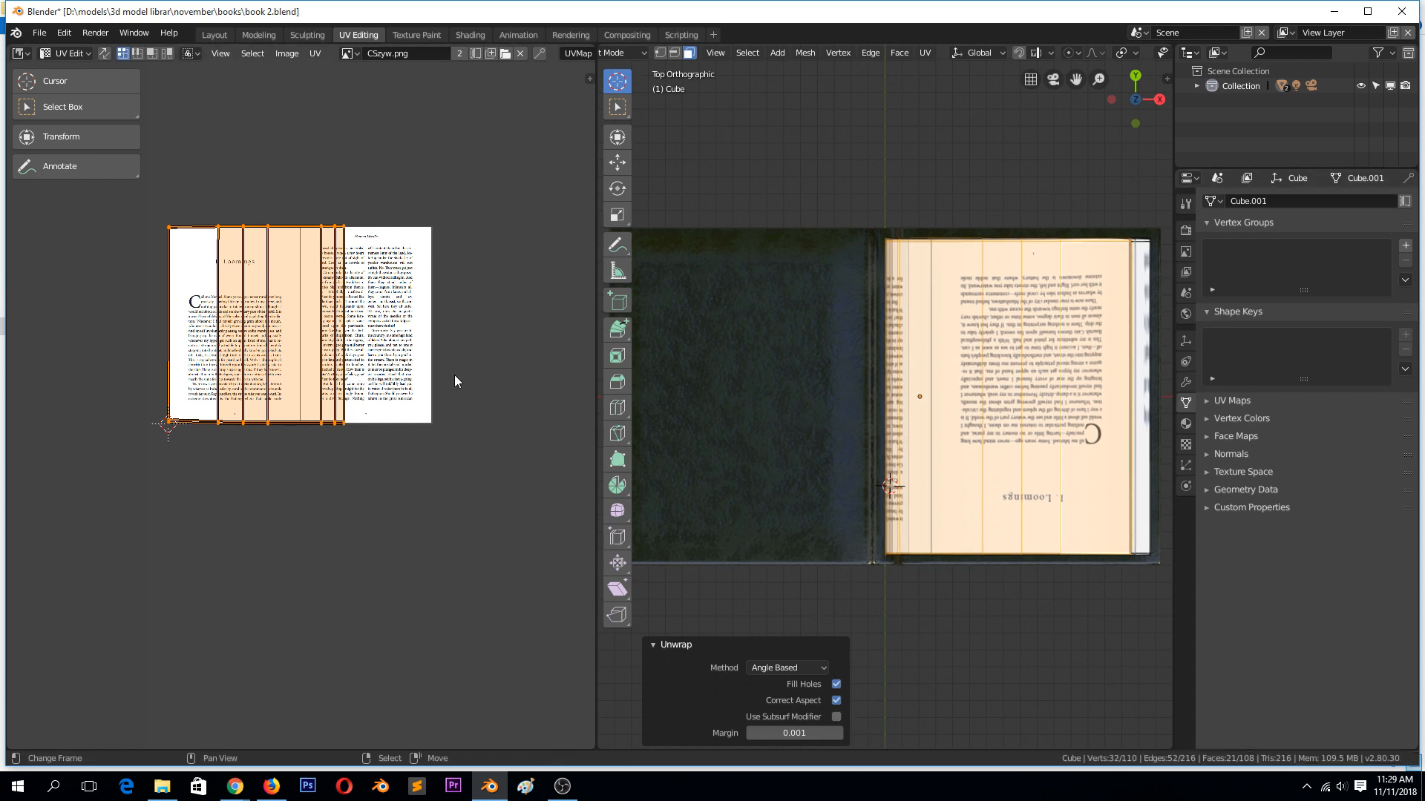
{"action": "key", "text": "s"}
{"action": "key", "text": "x"}
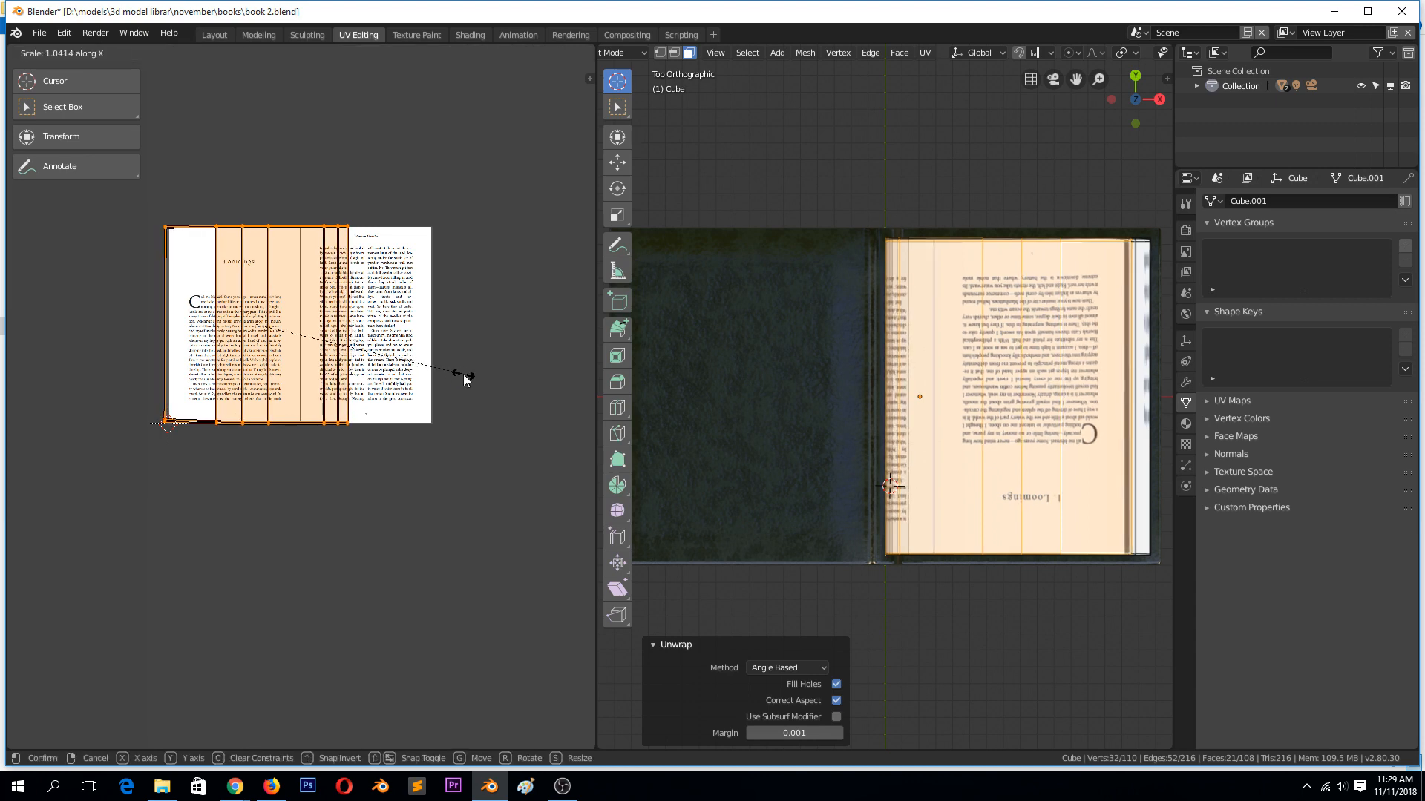
{"action": "left_click", "coordinate": [464, 379]}
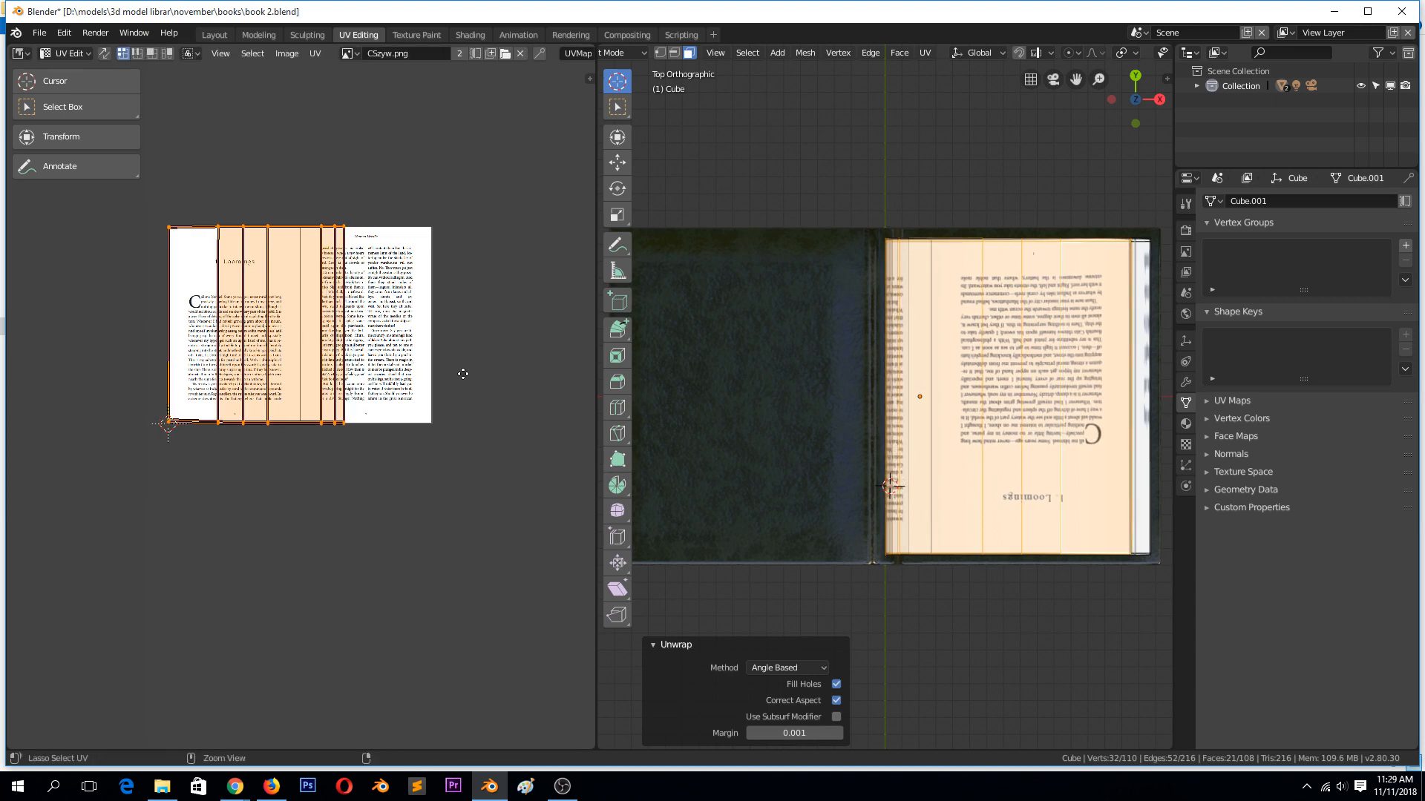
Step: Mirror the page UVs along both Y and X so the printed text reads upright and in the correct direction
{"action": "key", "text": "ctrl+m"}
{"action": "key", "text": "y"}
{"action": "left_click", "coordinate": [464, 377]}
{"action": "key", "text": "ctrl+m"}
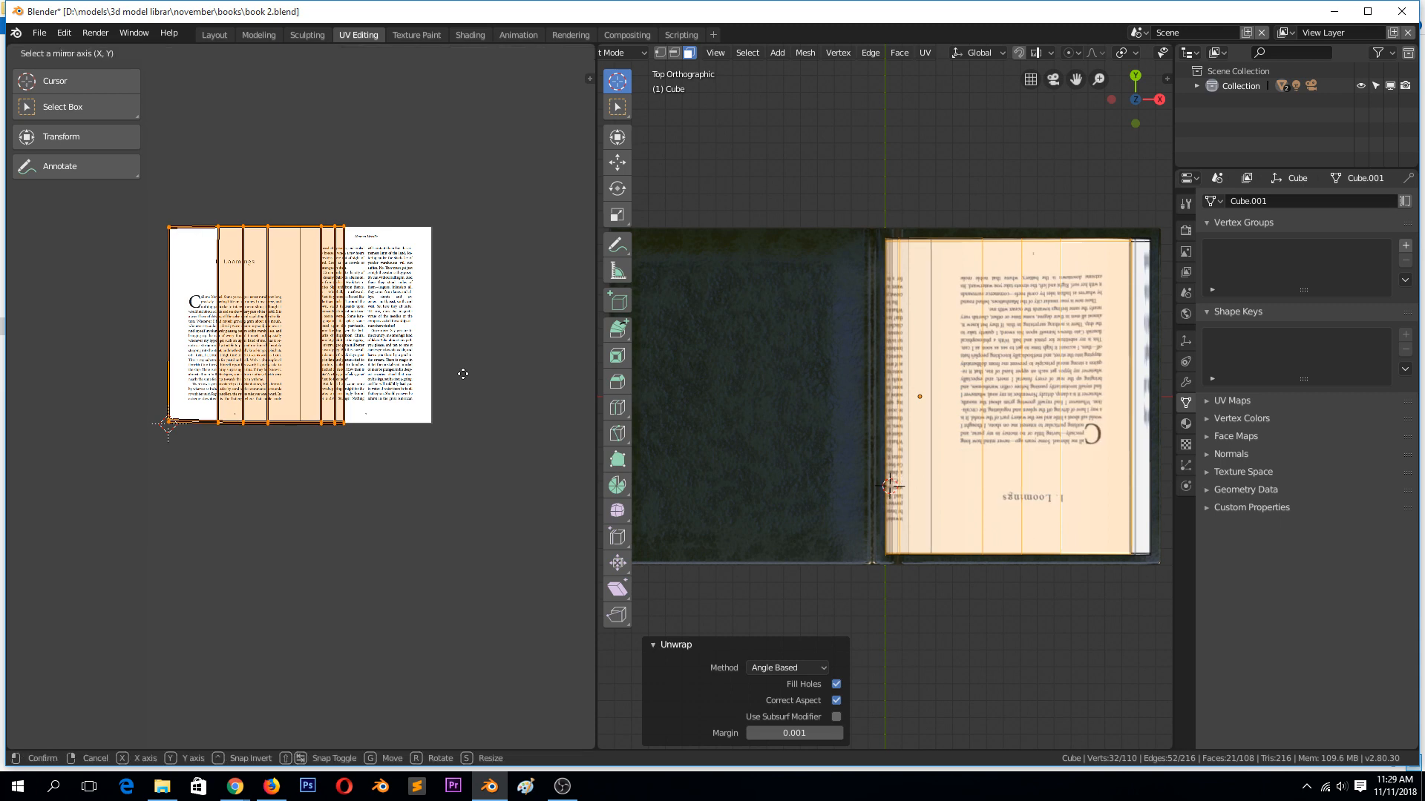
{"action": "key", "text": "y"}
{"action": "left_click", "coordinate": [463, 374]}
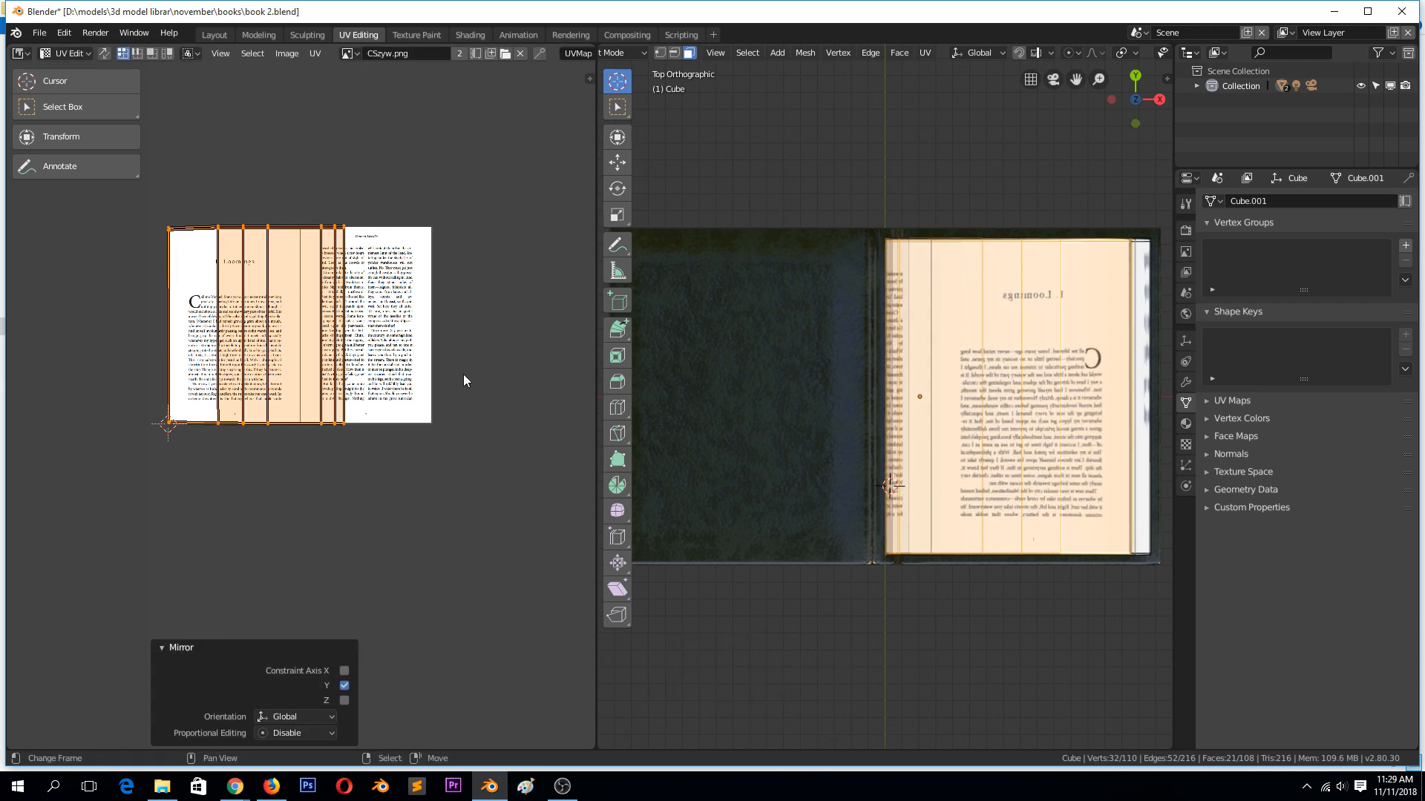
{"action": "key", "text": "ctrl+m"}
{"action": "key", "text": "x"}
{"action": "left_click", "coordinate": [464, 376]}
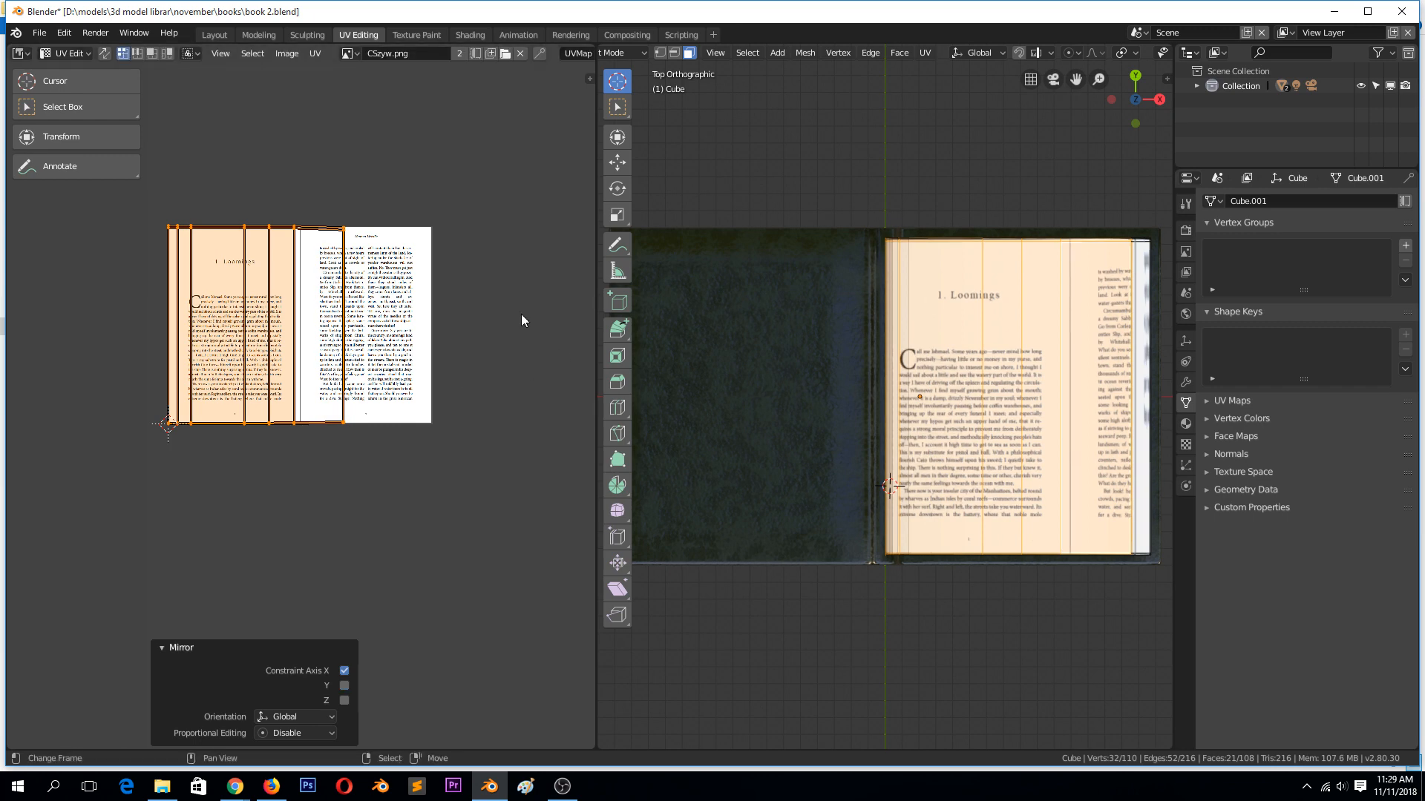
Step: Scale the page UVs along X to about 0.773 and move them about -0.116 along X onto the image's left page
{"action": "key", "text": "s"}
{"action": "key", "text": "x"}
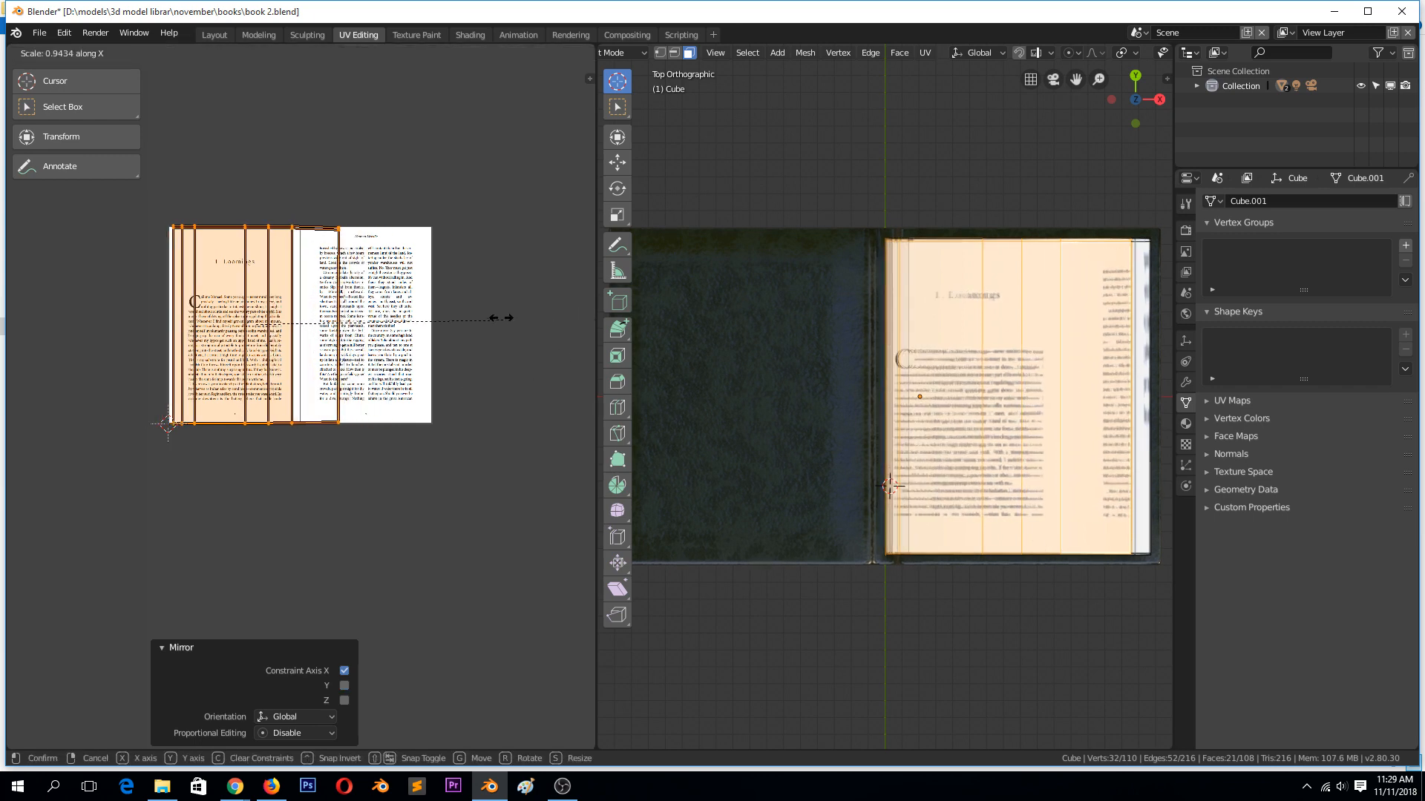
{"action": "left_click", "coordinate": [461, 315]}
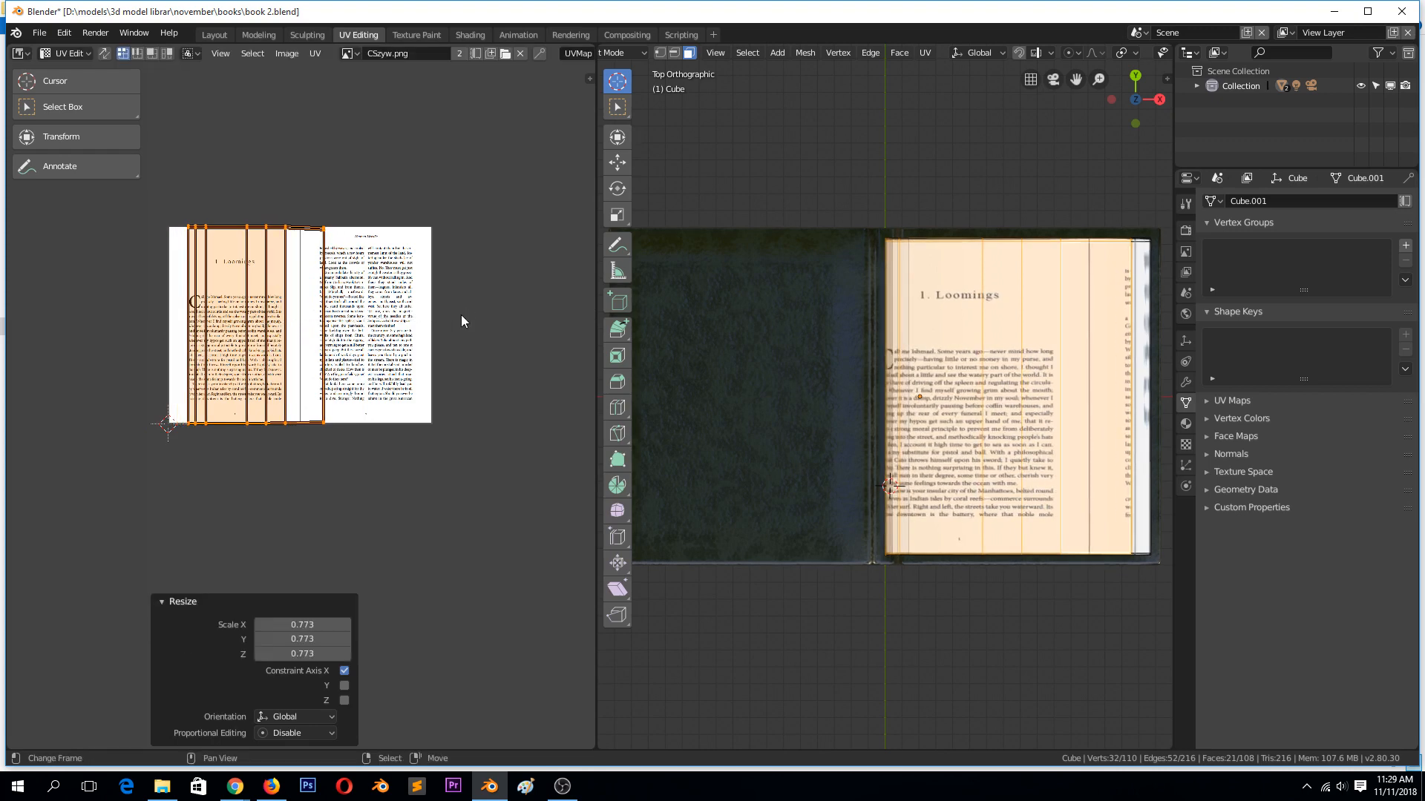
{"action": "key", "text": "g"}
{"action": "key", "text": "x"}
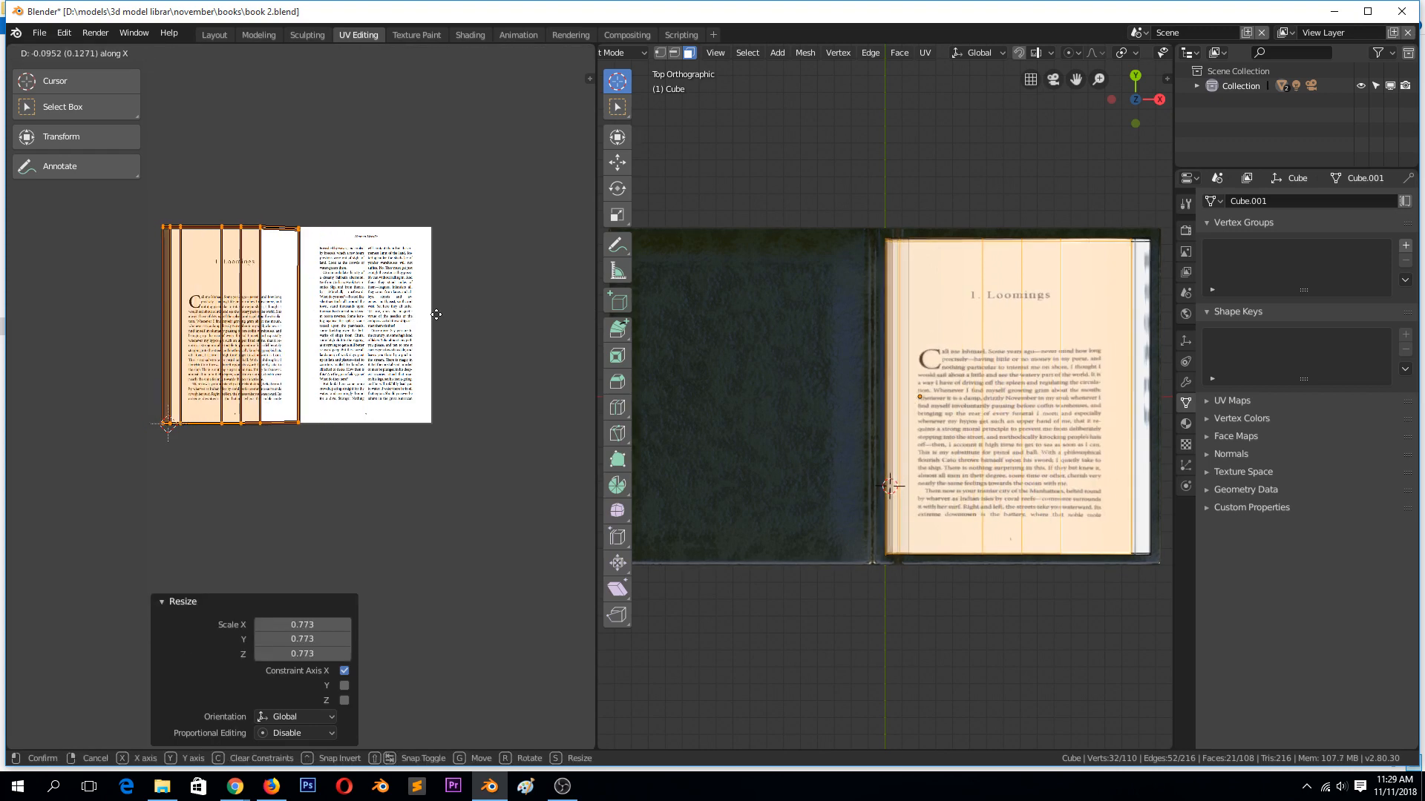
{"action": "left_click", "coordinate": [438, 314]}
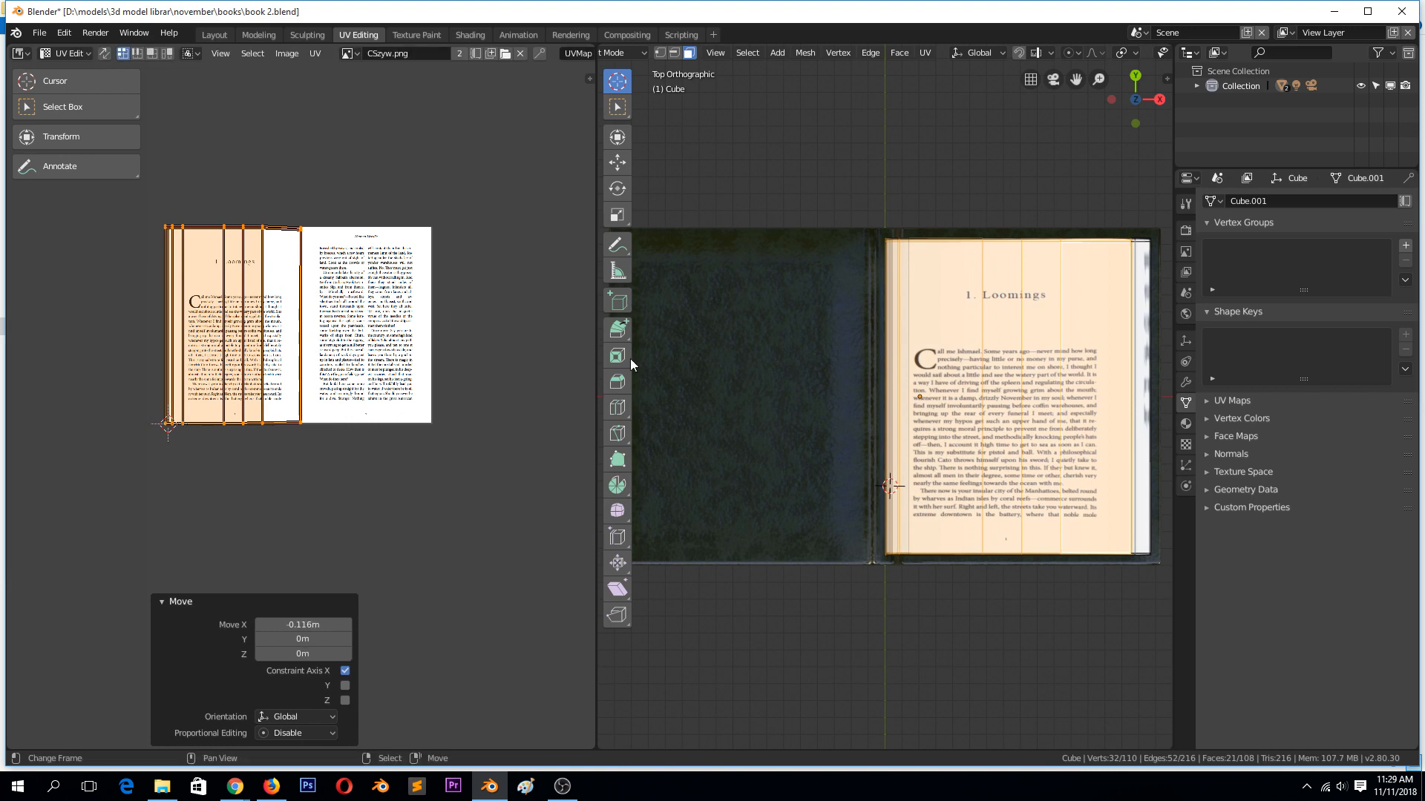
Step: Select the loop around the page block's sides in vertex mode and expand the selection over all the side faces
{"action": "key", "text": "Tab"}
{"action": "middle_click_drag", "start_coordinate": [928, 478], "coordinate": [1002, 413]}
{"action": "key", "text": "Tab"}
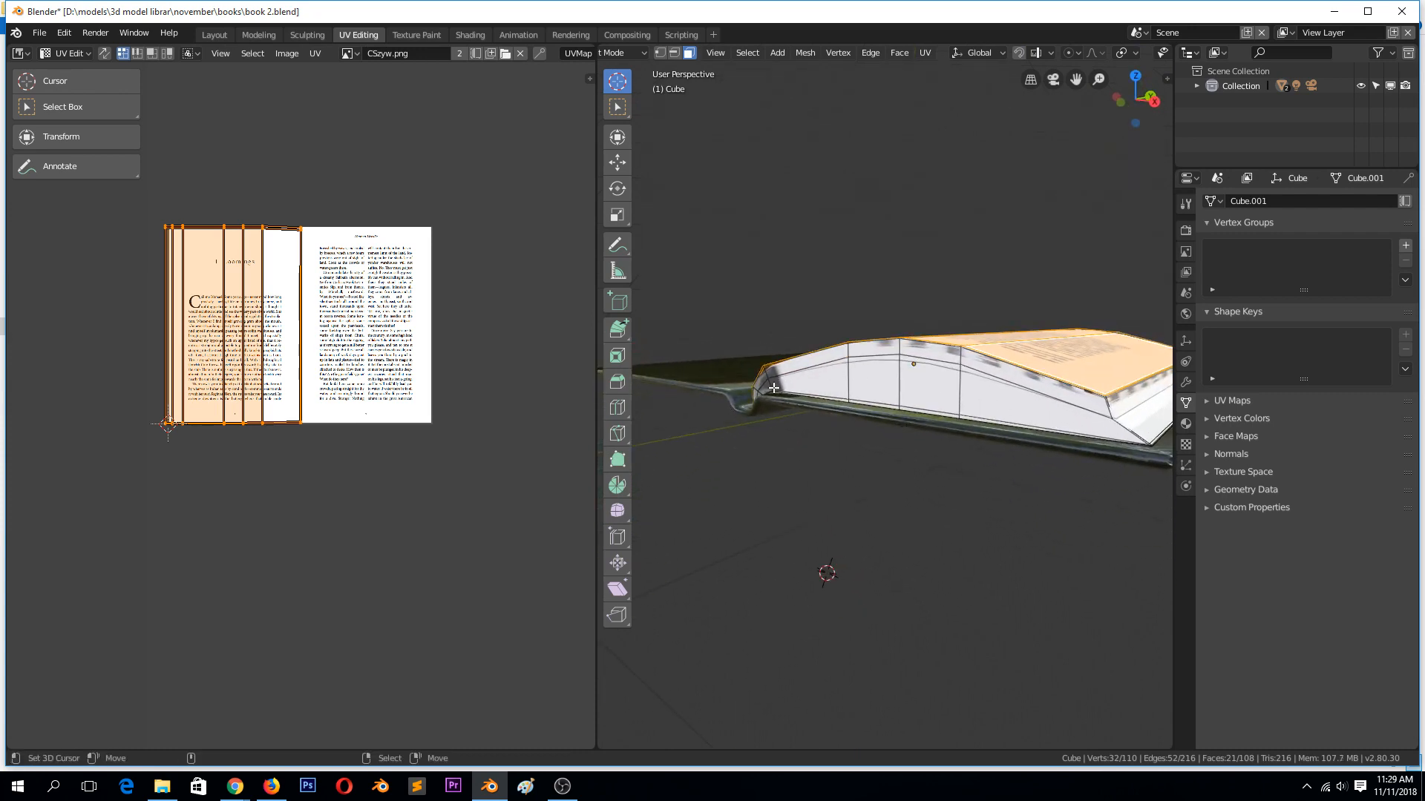
{"action": "key", "text": "1"}
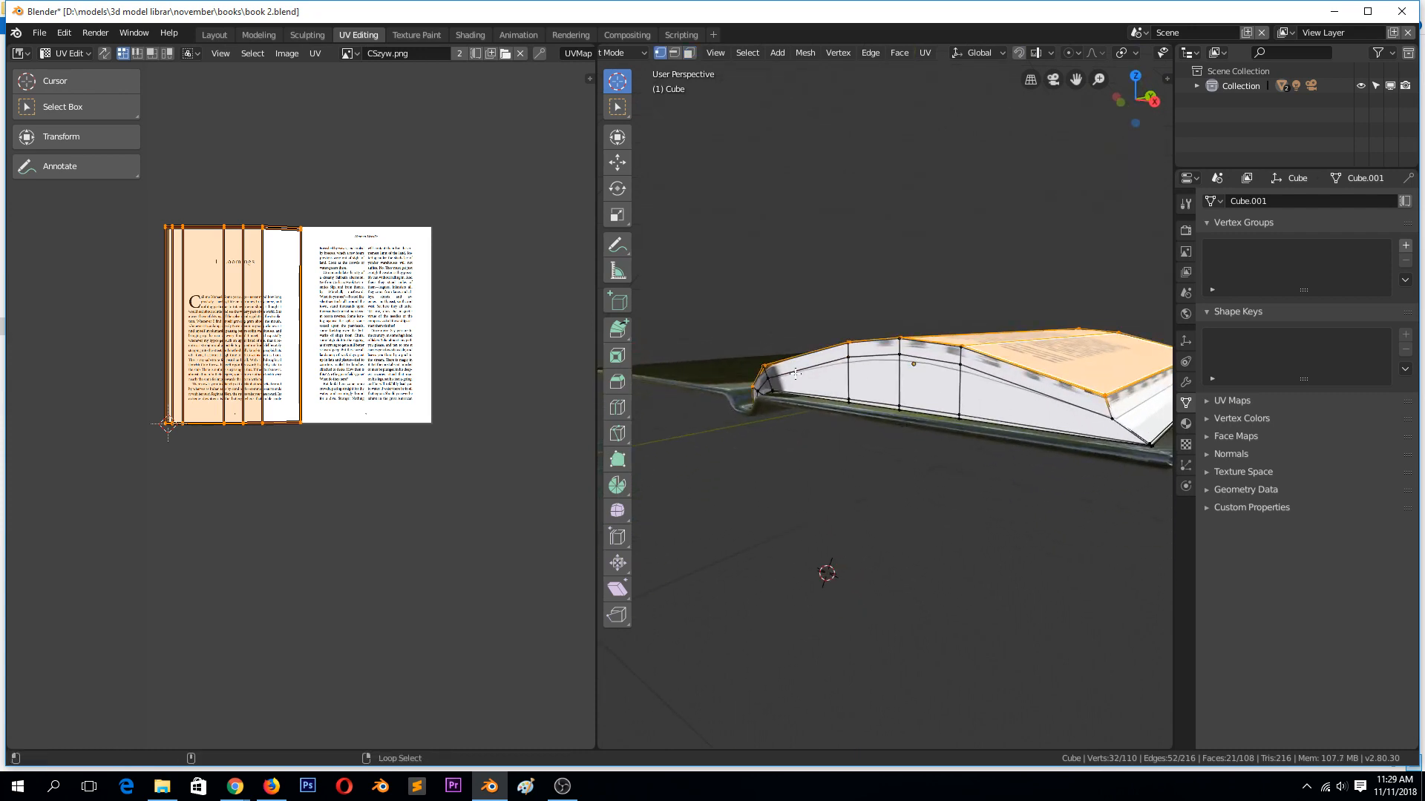
{"action": "right_click", "coordinate": [795, 373], "text": "alt"}
{"action": "key", "text": "ctrl+KP_Add"}
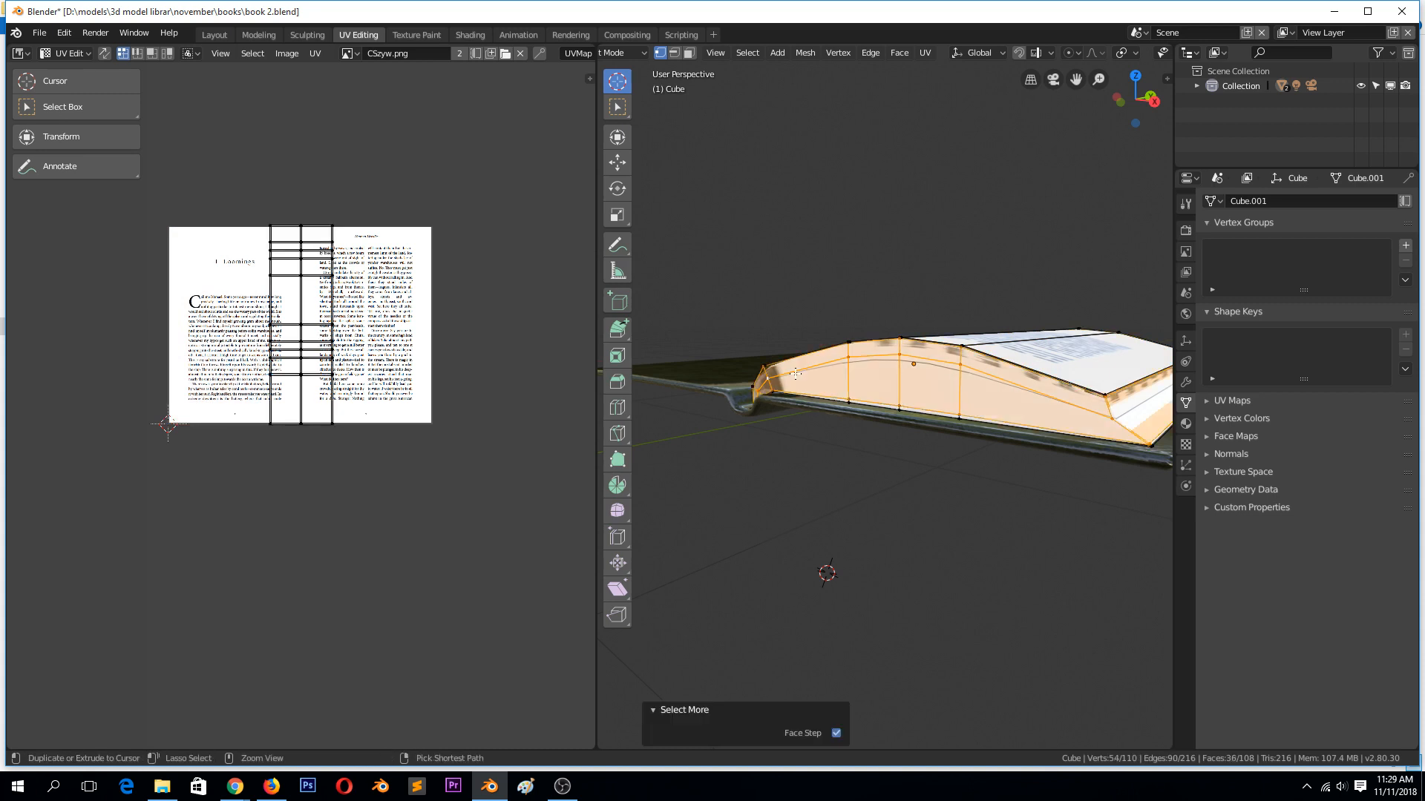
{"action": "key", "text": "ctrl+KP_Add"}
{"action": "key", "text": "ctrl+KP_Subtract"}
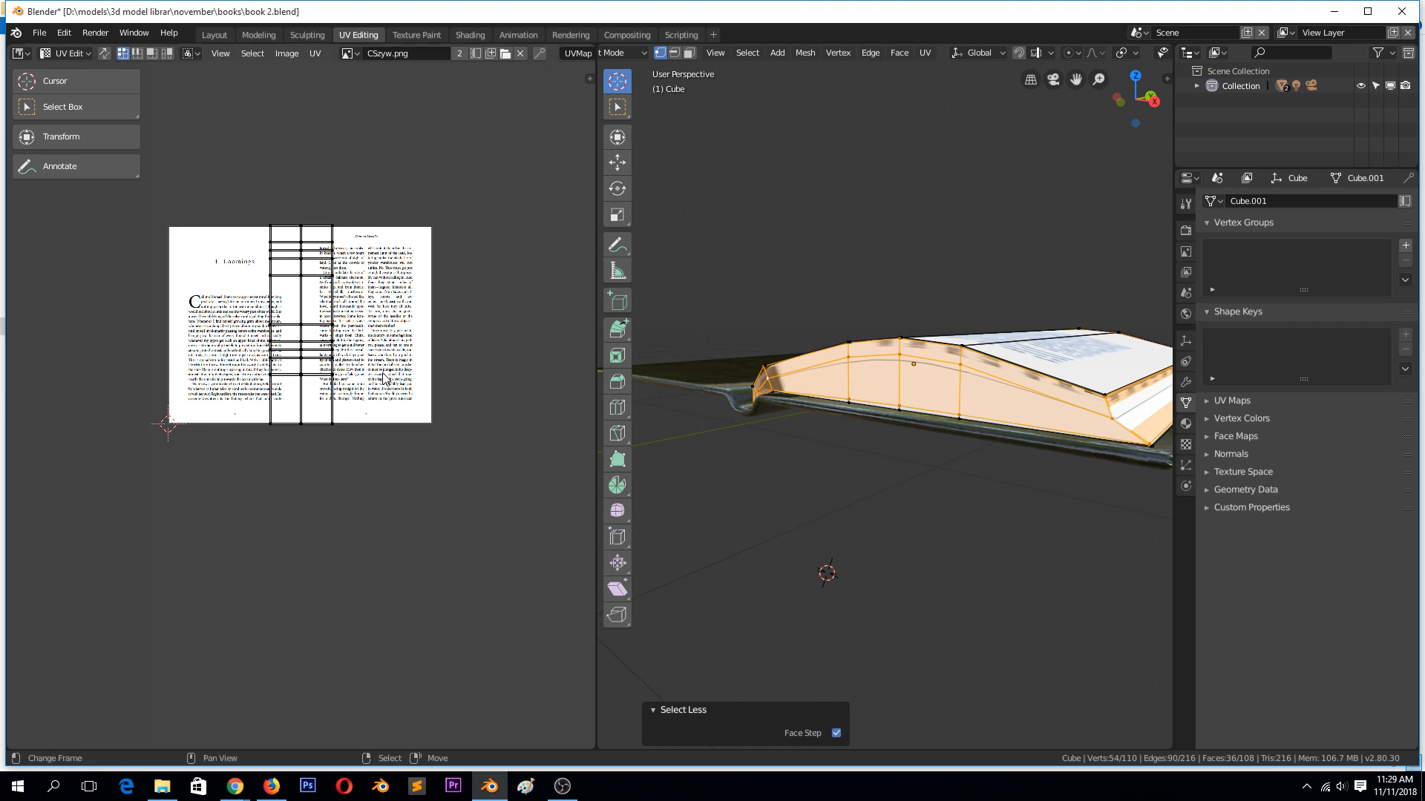
{"action": "scroll", "coordinate": [382, 375], "scroll_direction": "up", "scroll_amount": 2}
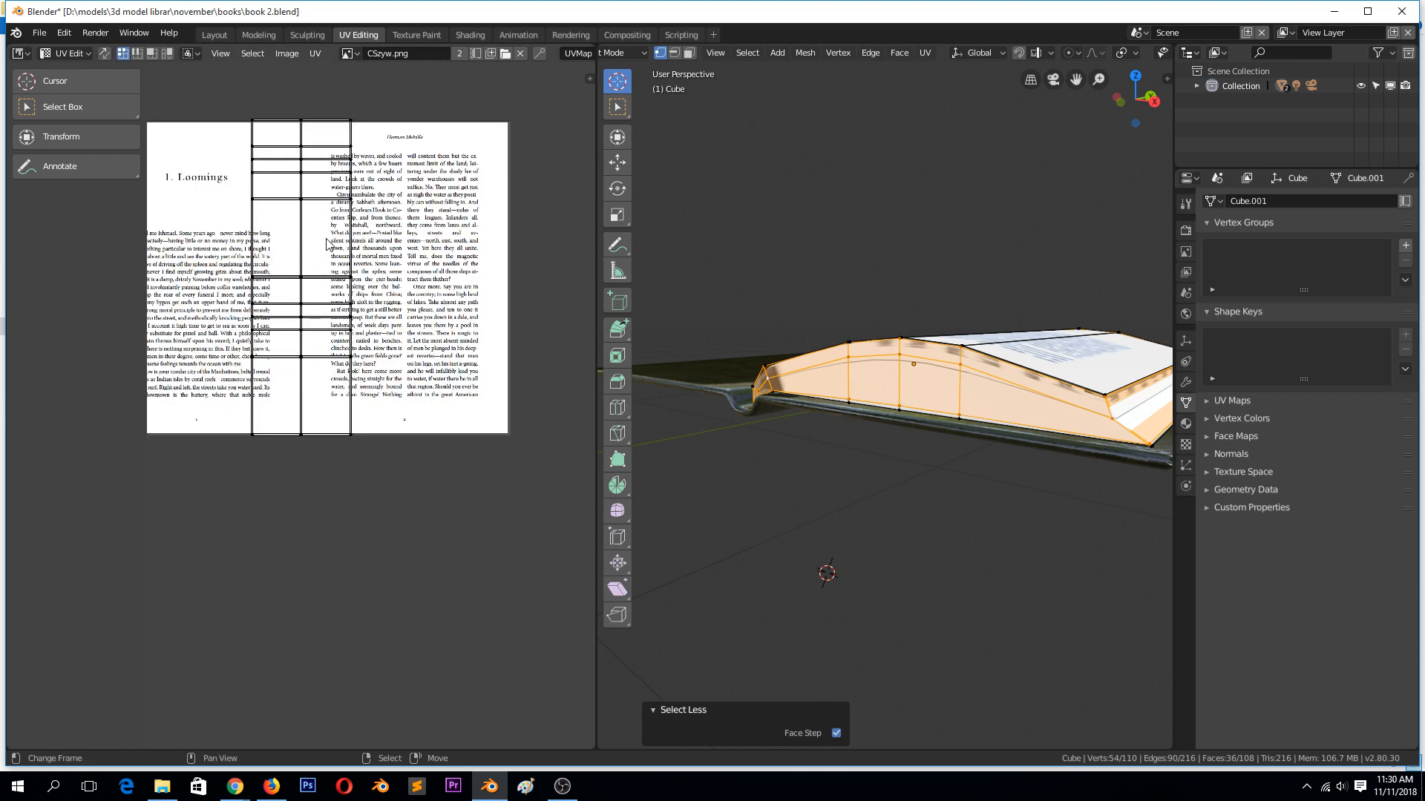
{"action": "key", "text": "Tab"}
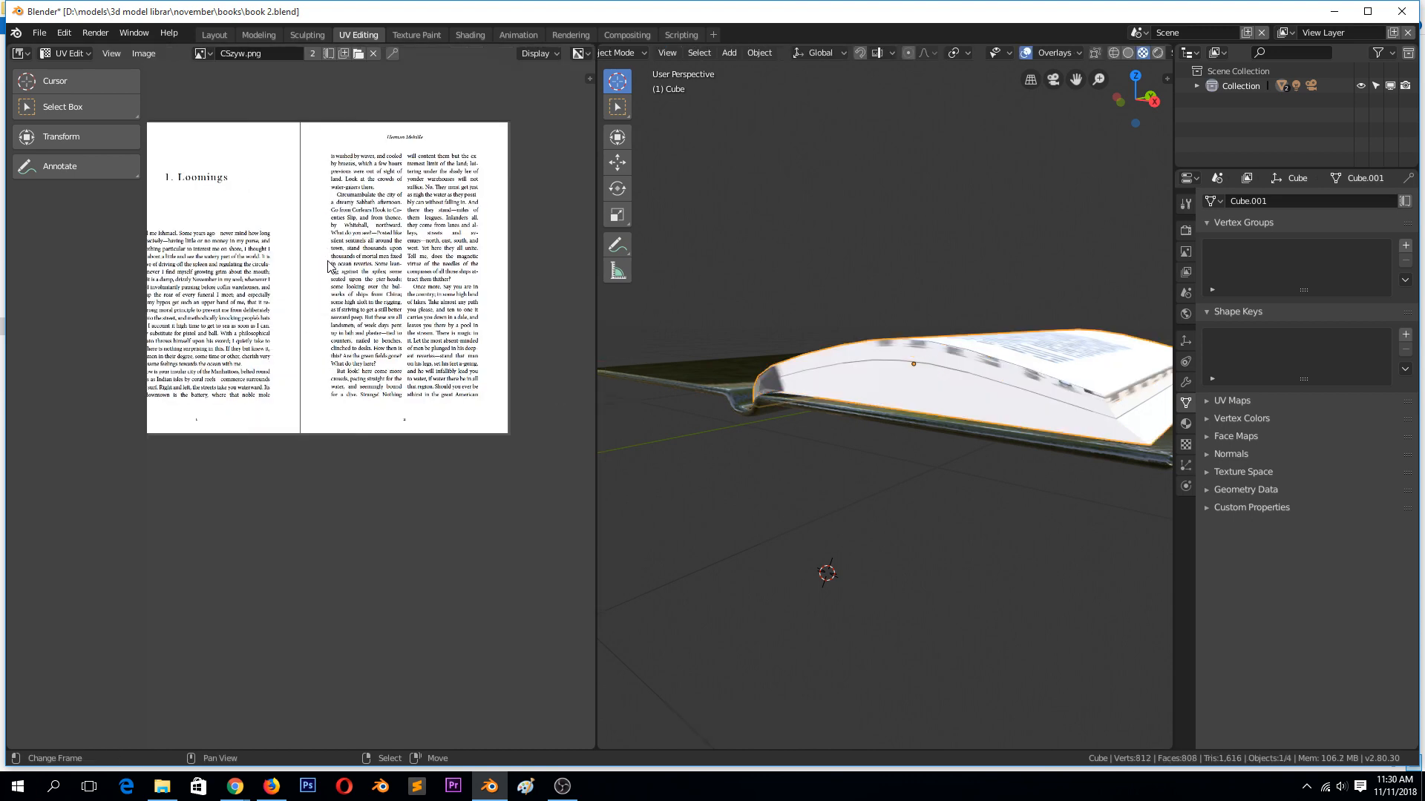
{"action": "key", "text": "Tab"}
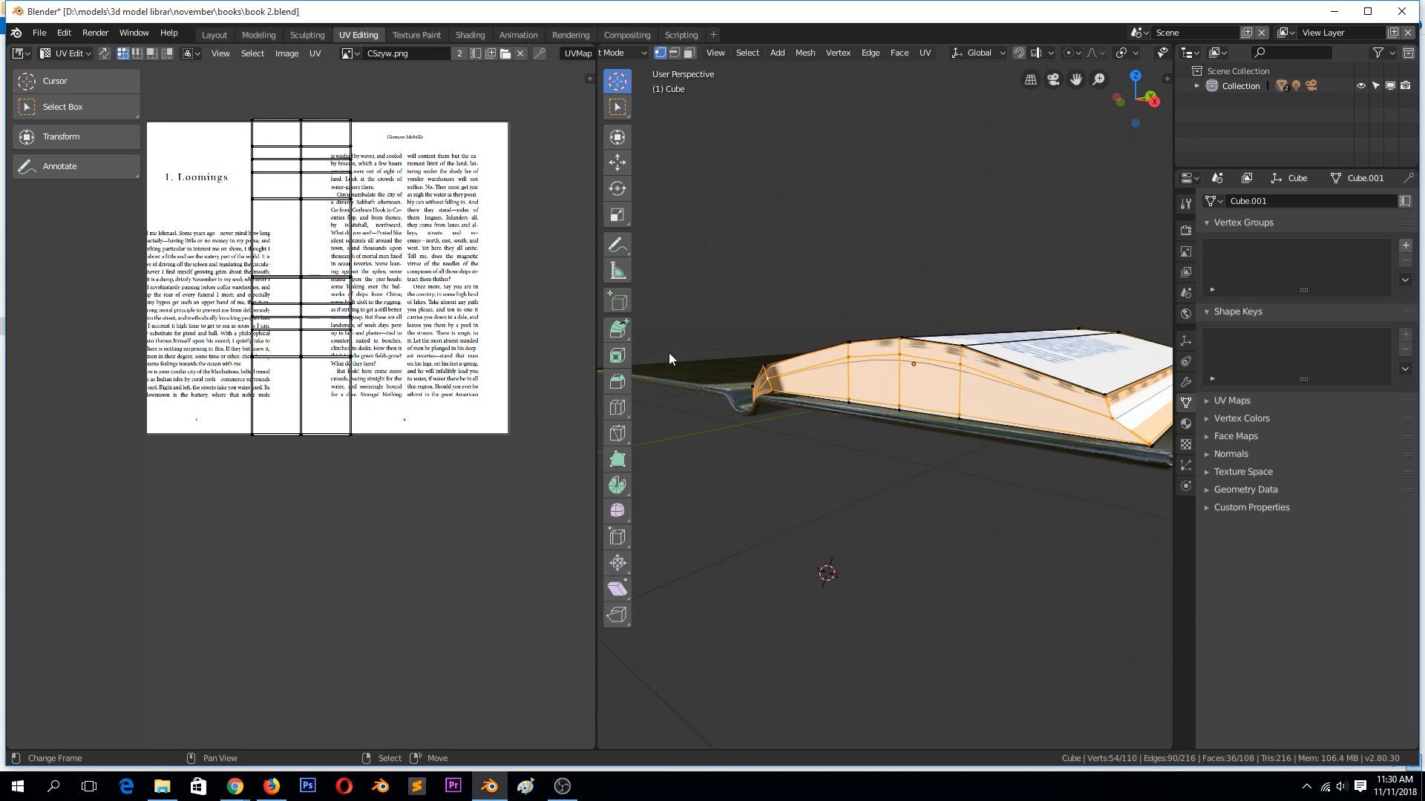
Step: Unwrap the page block's side faces with the Angle Based method and inspect the resulting UV layout
{"action": "key", "text": "u"}
{"action": "left_click", "coordinate": [777, 394]}
{"action": "scroll", "coordinate": [392, 359], "scroll_direction": "down", "scroll_amount": 10}
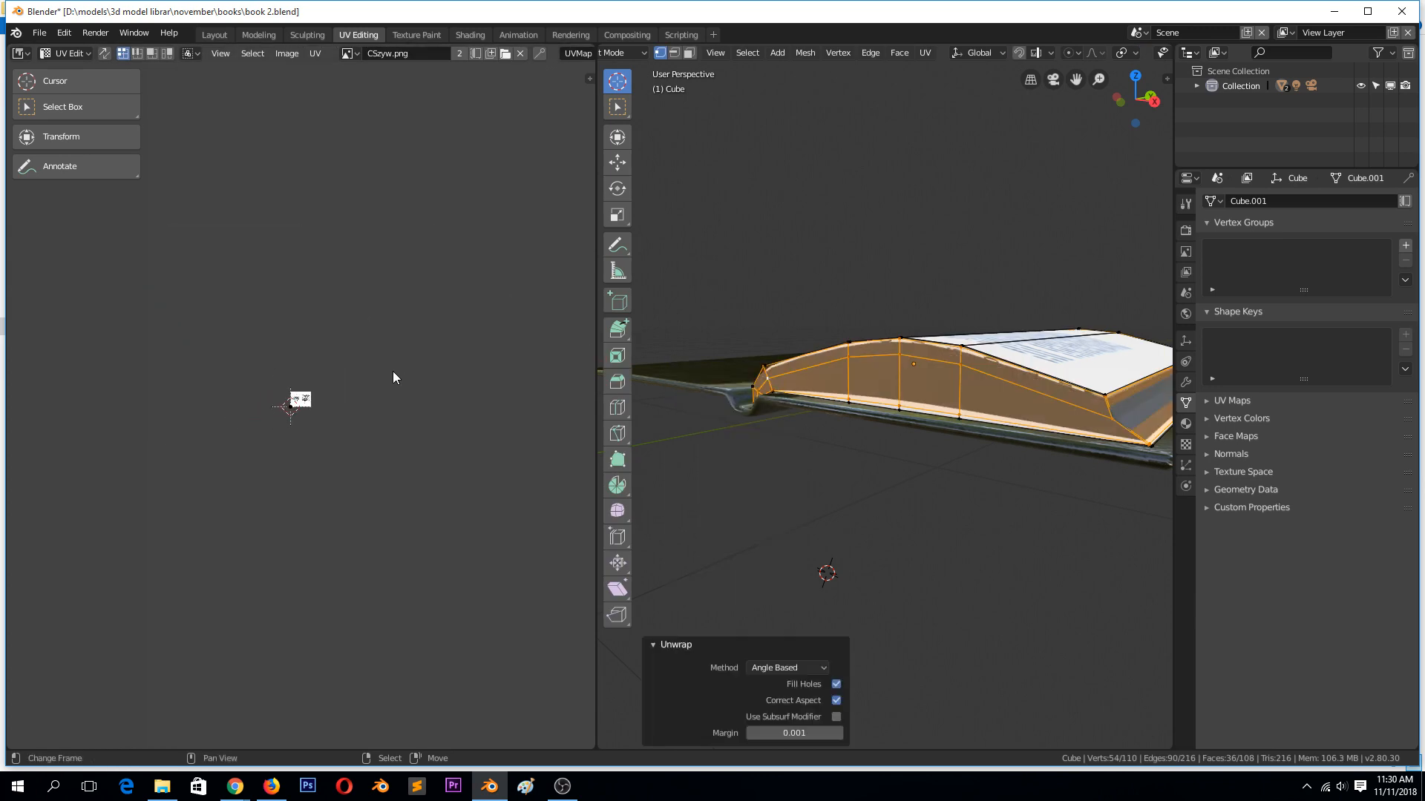
{"action": "scroll", "coordinate": [301, 423], "scroll_direction": "up", "scroll_amount": 6}
{"action": "key", "text": "a"}
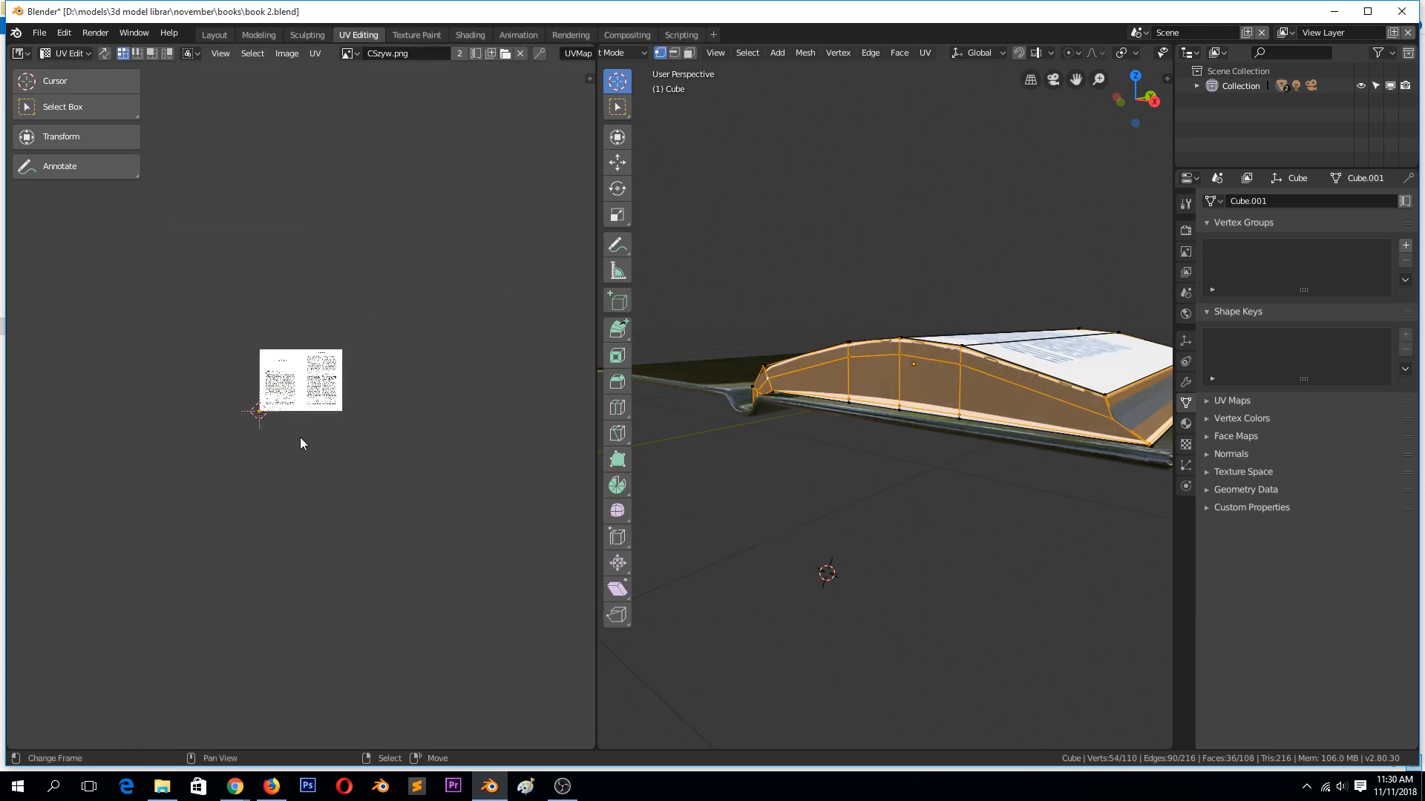
{"action": "key", "text": "KP_Decimal"}
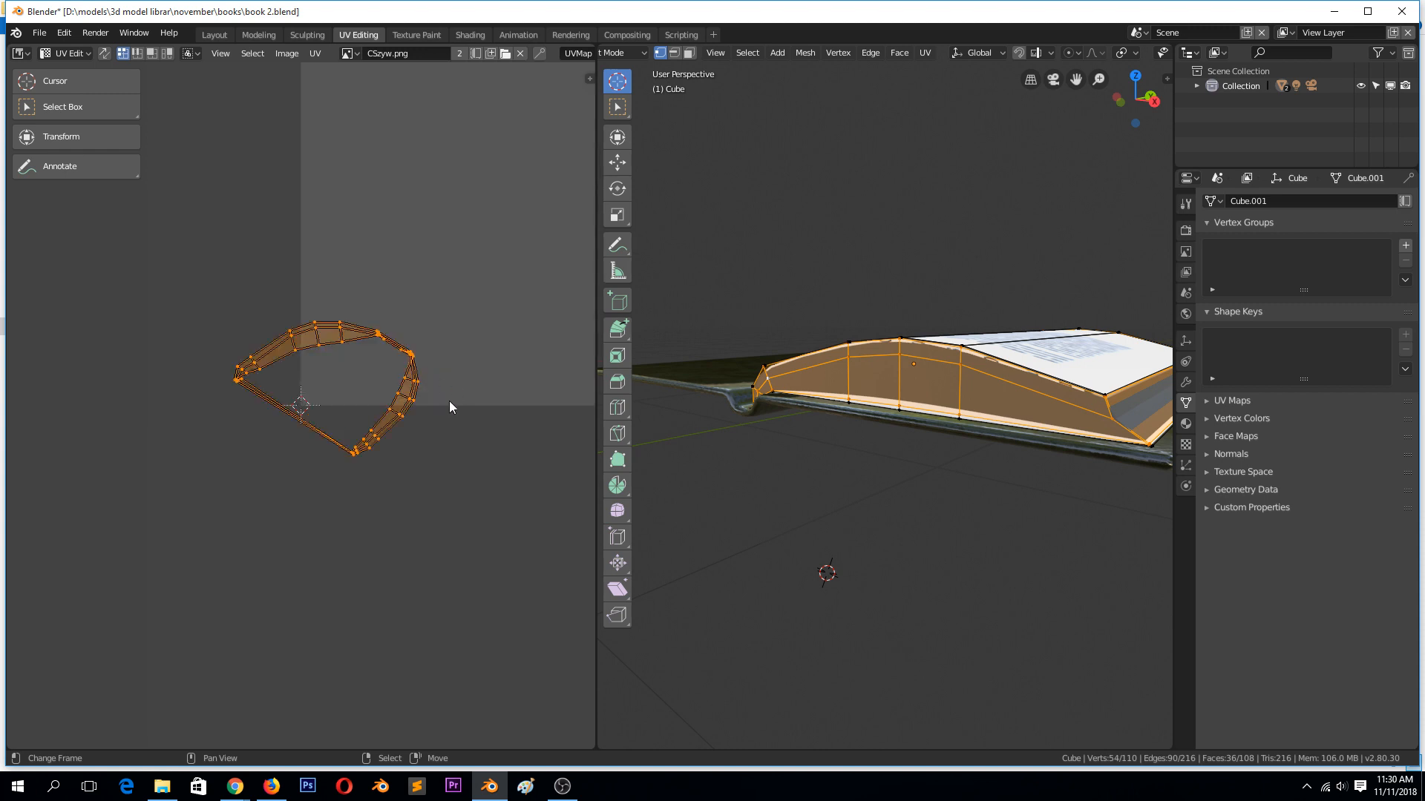
{"action": "scroll", "coordinate": [460, 388], "scroll_direction": "down", "scroll_amount": 8}
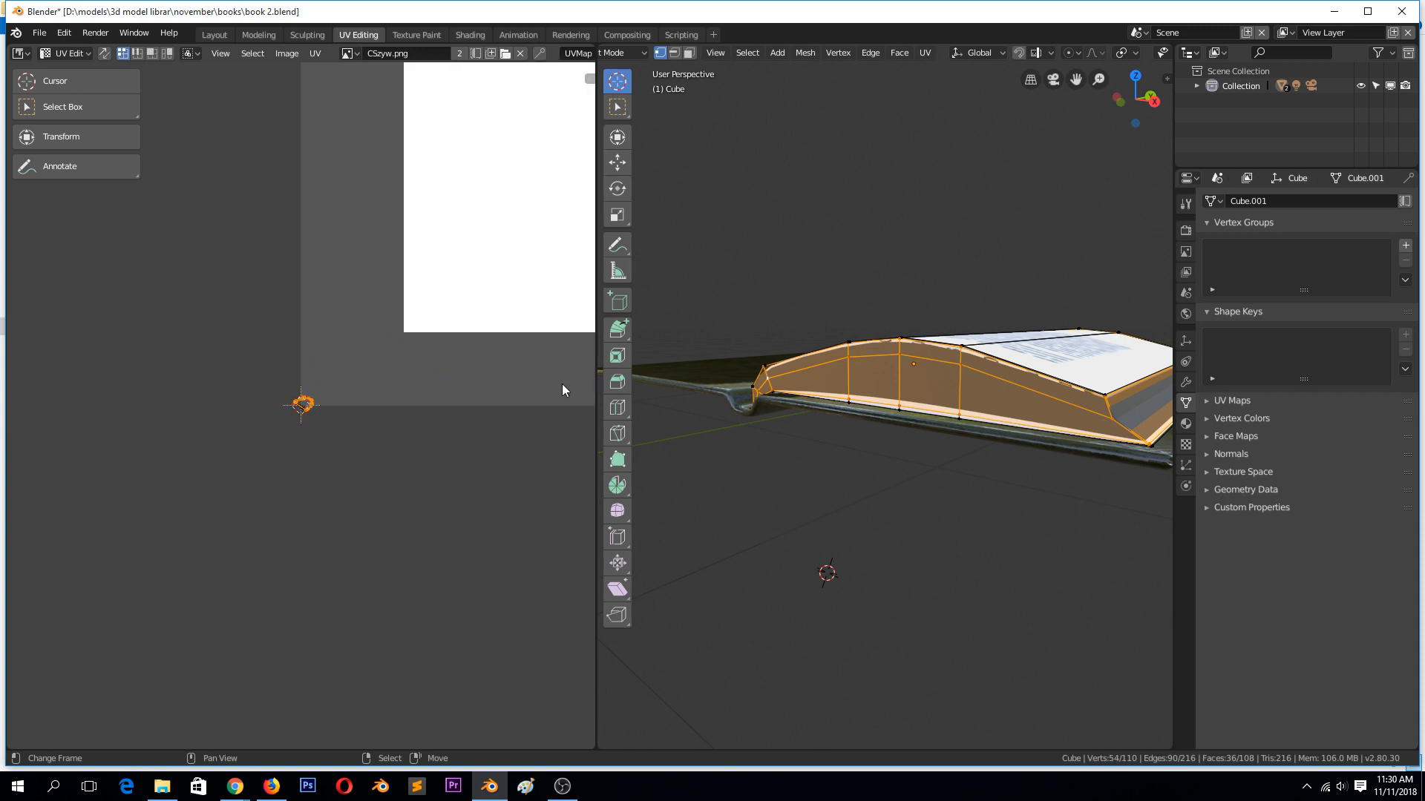
Step: Unwrap the page block's side faces with Smart UV Project, using a 66 angle limit and 0 island margin
{"action": "key", "text": "u"}
{"action": "left_click", "coordinate": [834, 366]}
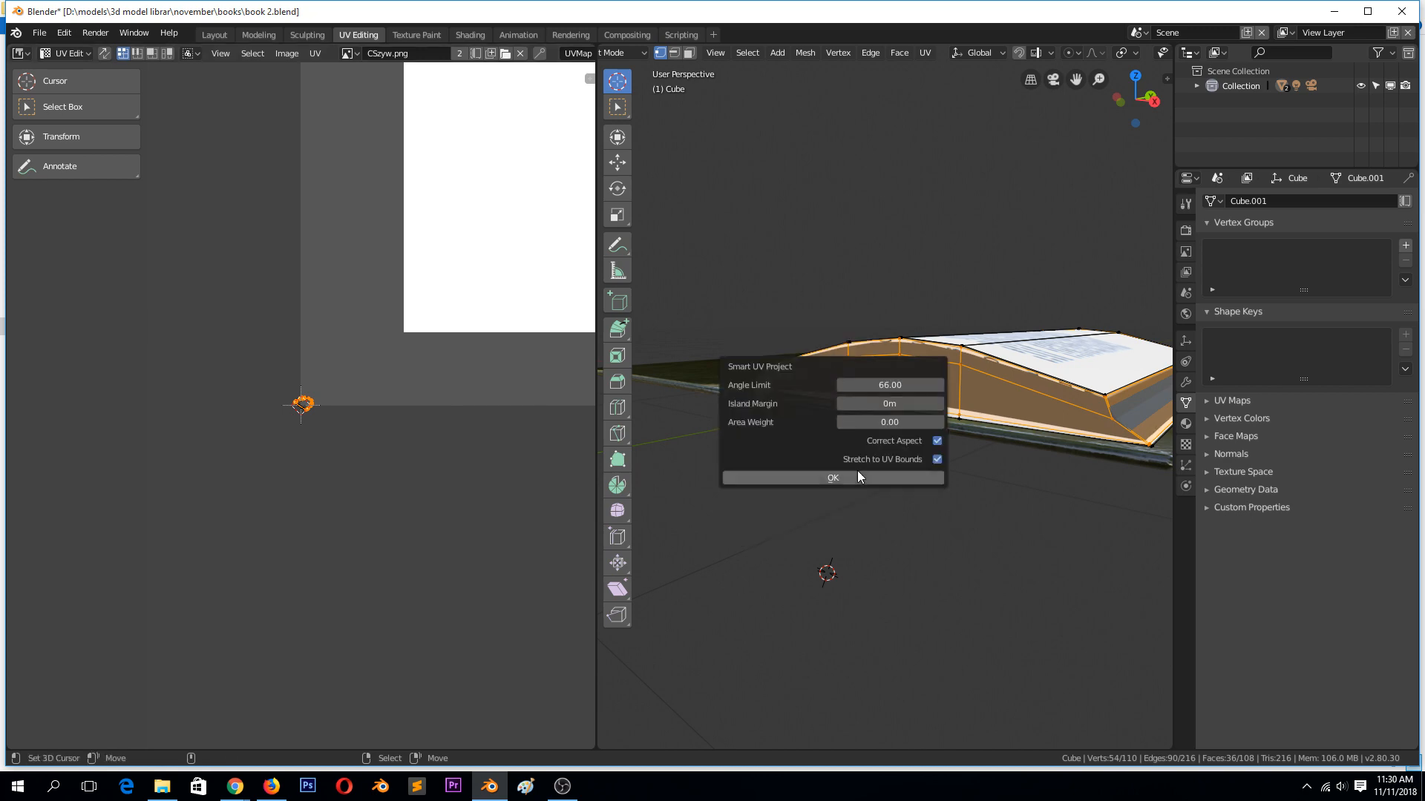
{"action": "left_click", "coordinate": [858, 475]}
{"action": "scroll", "coordinate": [458, 397], "scroll_direction": "up", "scroll_amount": 4}
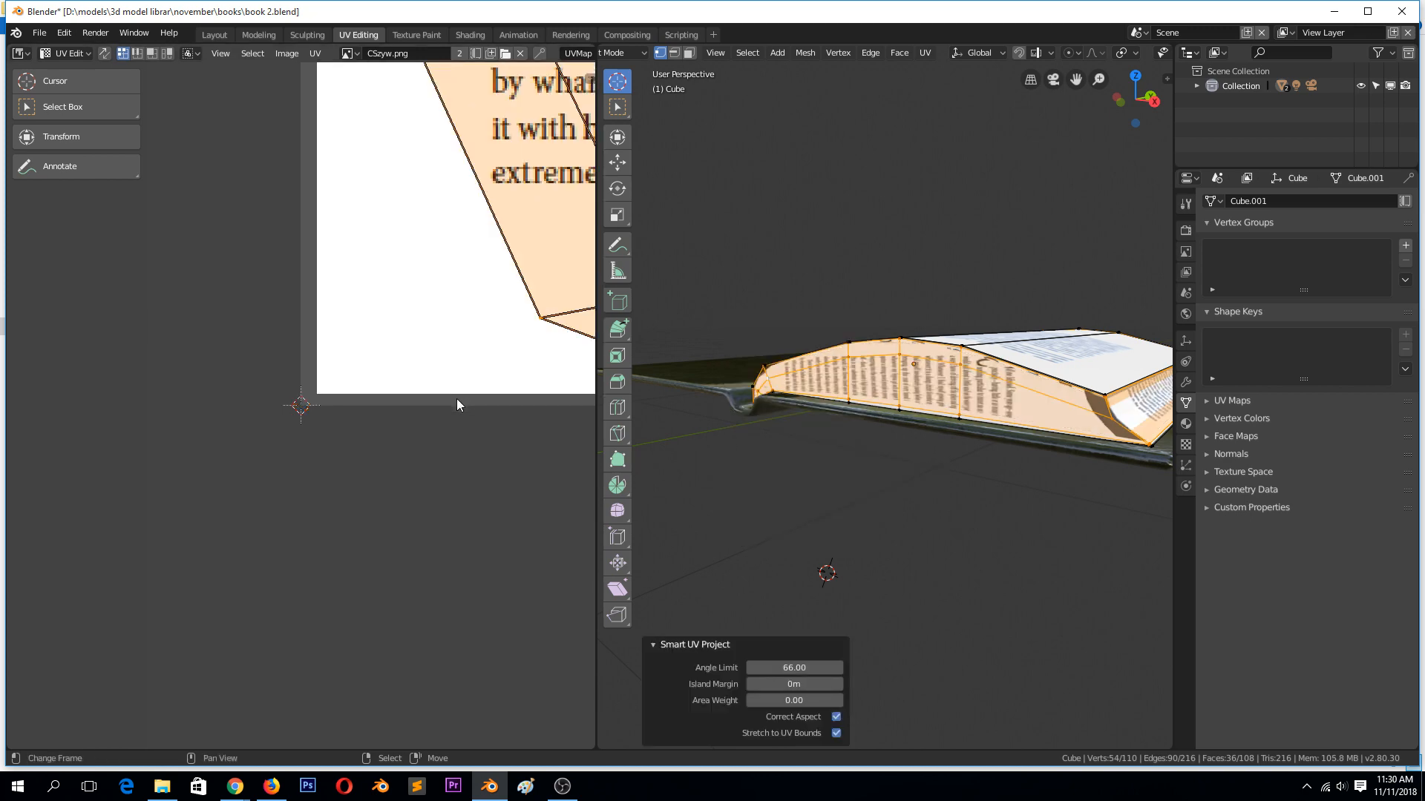
{"action": "scroll", "coordinate": [458, 404], "scroll_direction": "down", "scroll_amount": 4}
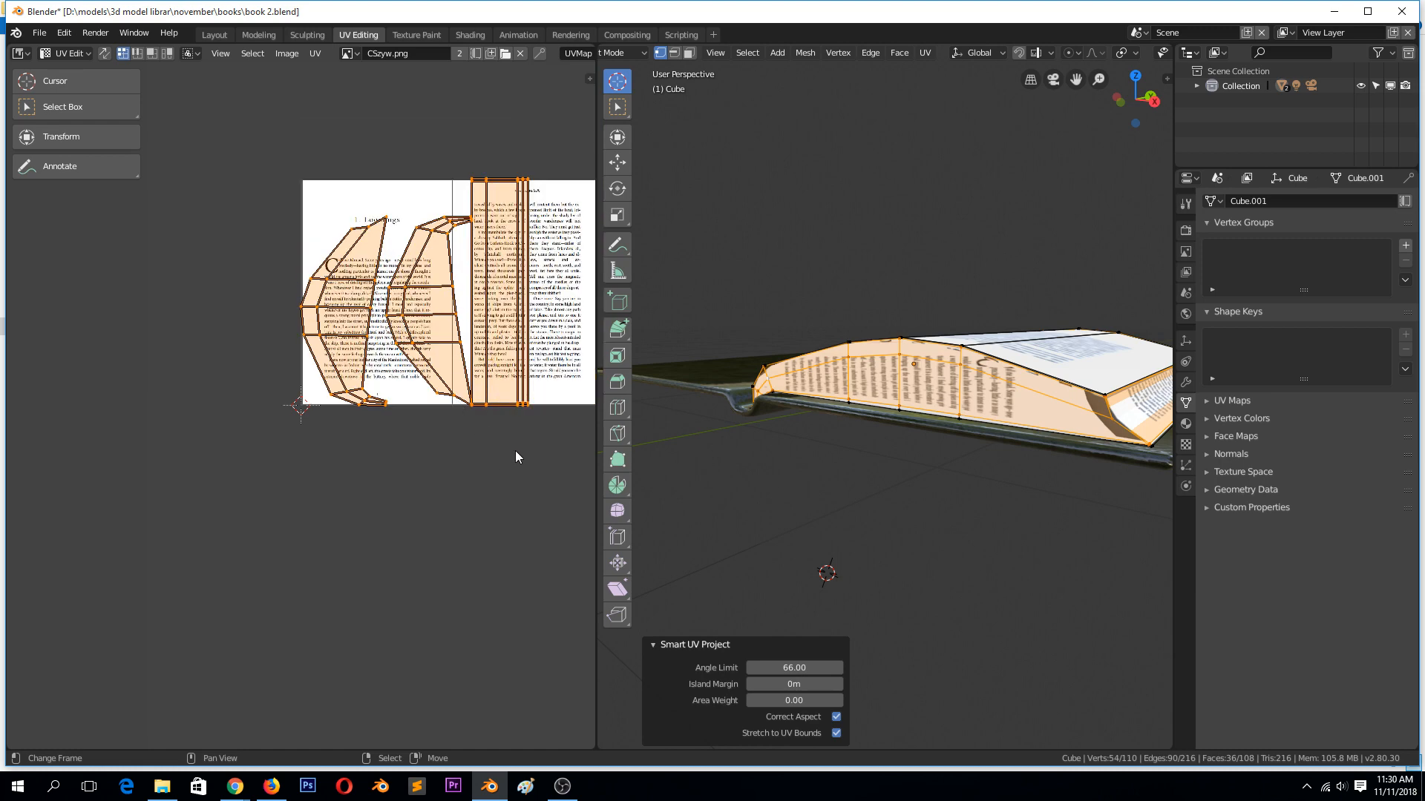
Step: Add a second material slot to the page block and create a new material in it named pages
{"action": "key", "text": "Tab"}
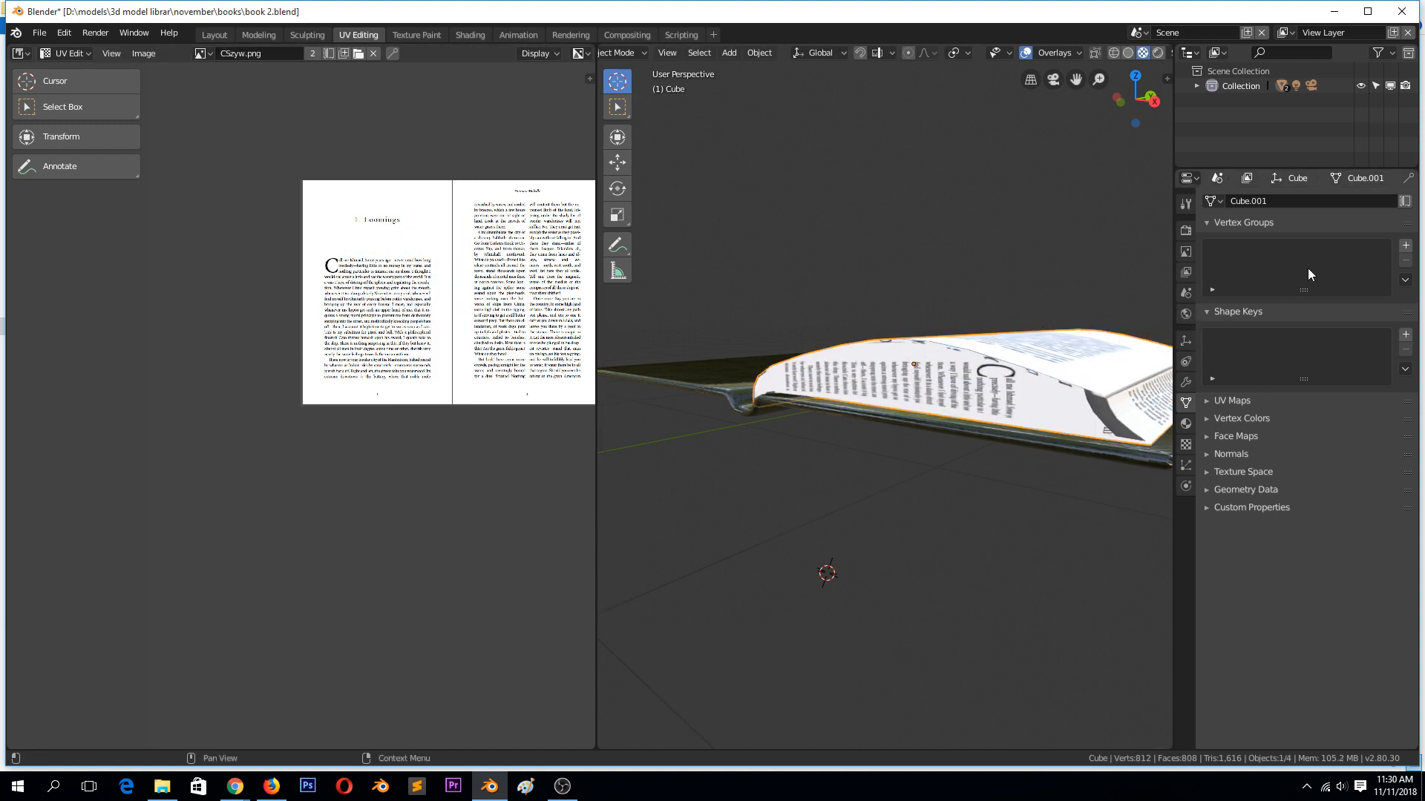
{"action": "left_click", "coordinate": [1187, 315]}
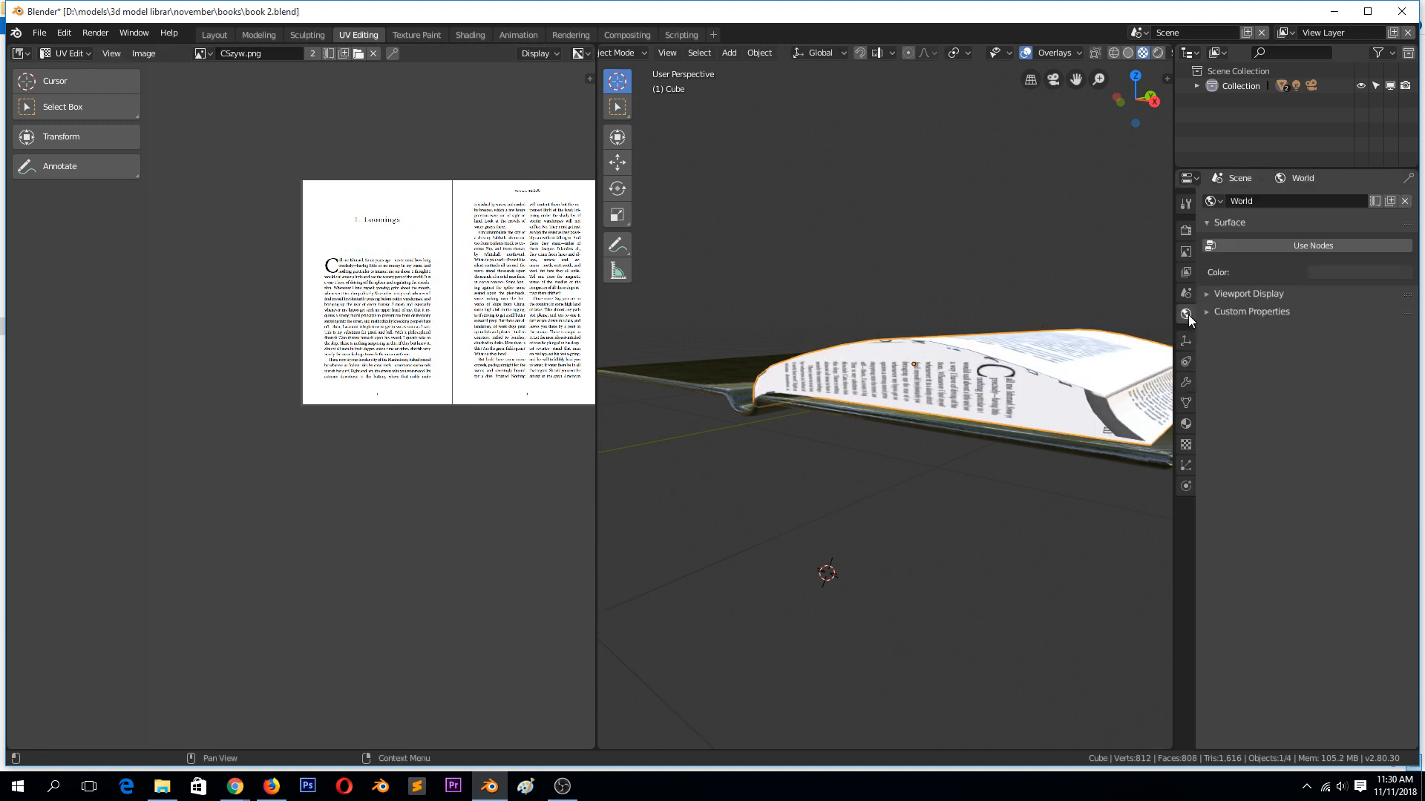
{"action": "left_click", "coordinate": [1188, 422]}
{"action": "left_click", "coordinate": [1406, 201]}
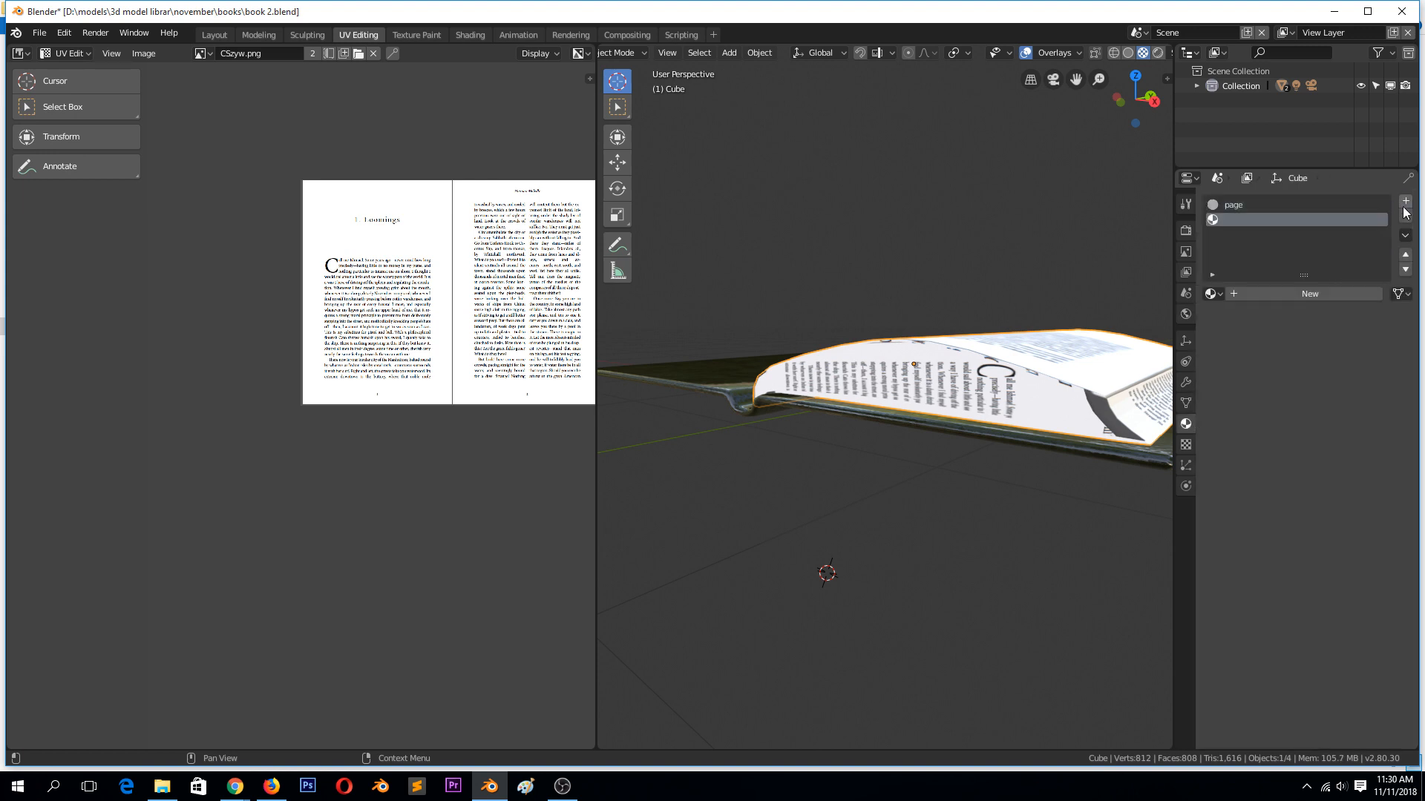
{"action": "left_click", "coordinate": [1275, 300]}
{"action": "double_click", "coordinate": [1268, 294]}
{"action": "type", "text": "p"}
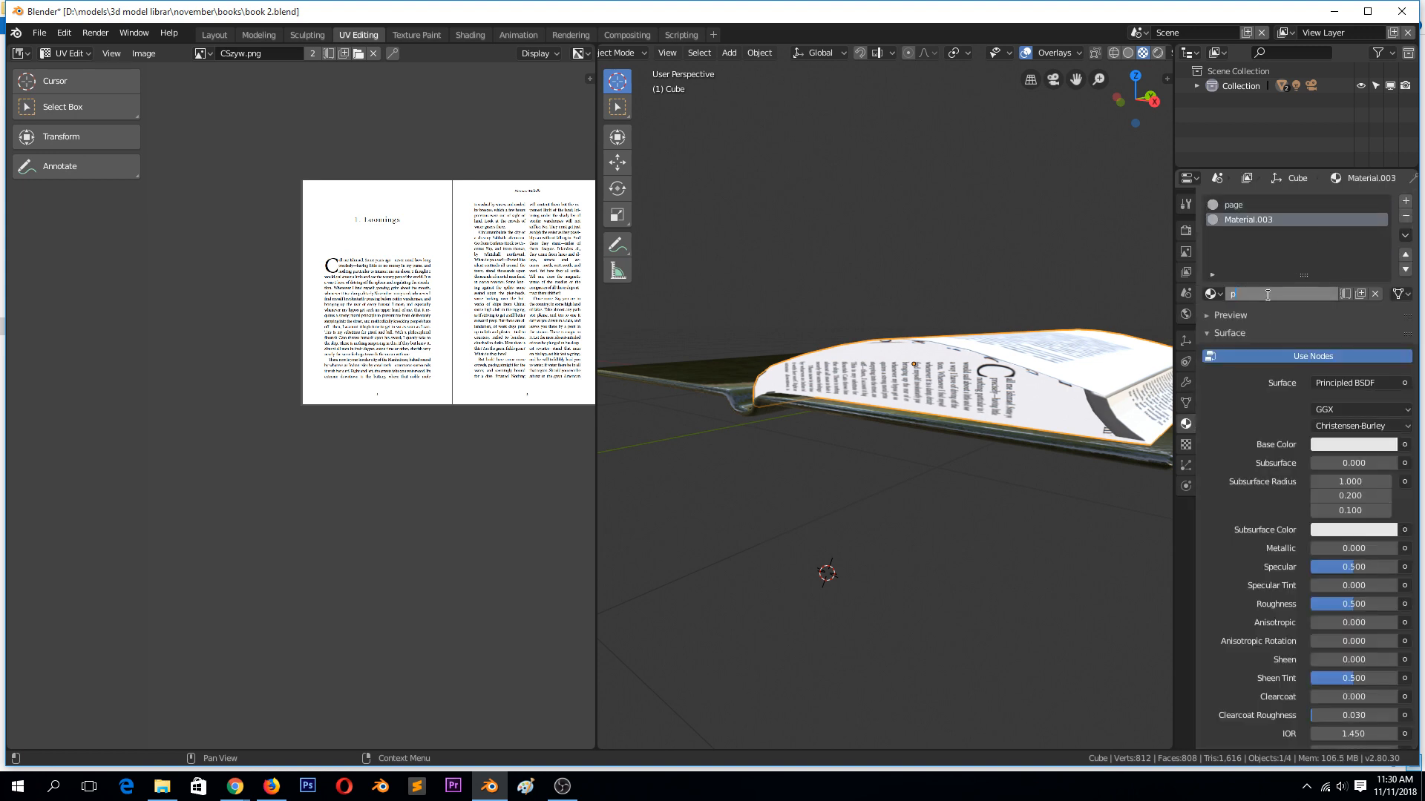
{"action": "type", "text": "ages"}
{"action": "key", "text": "Return"}
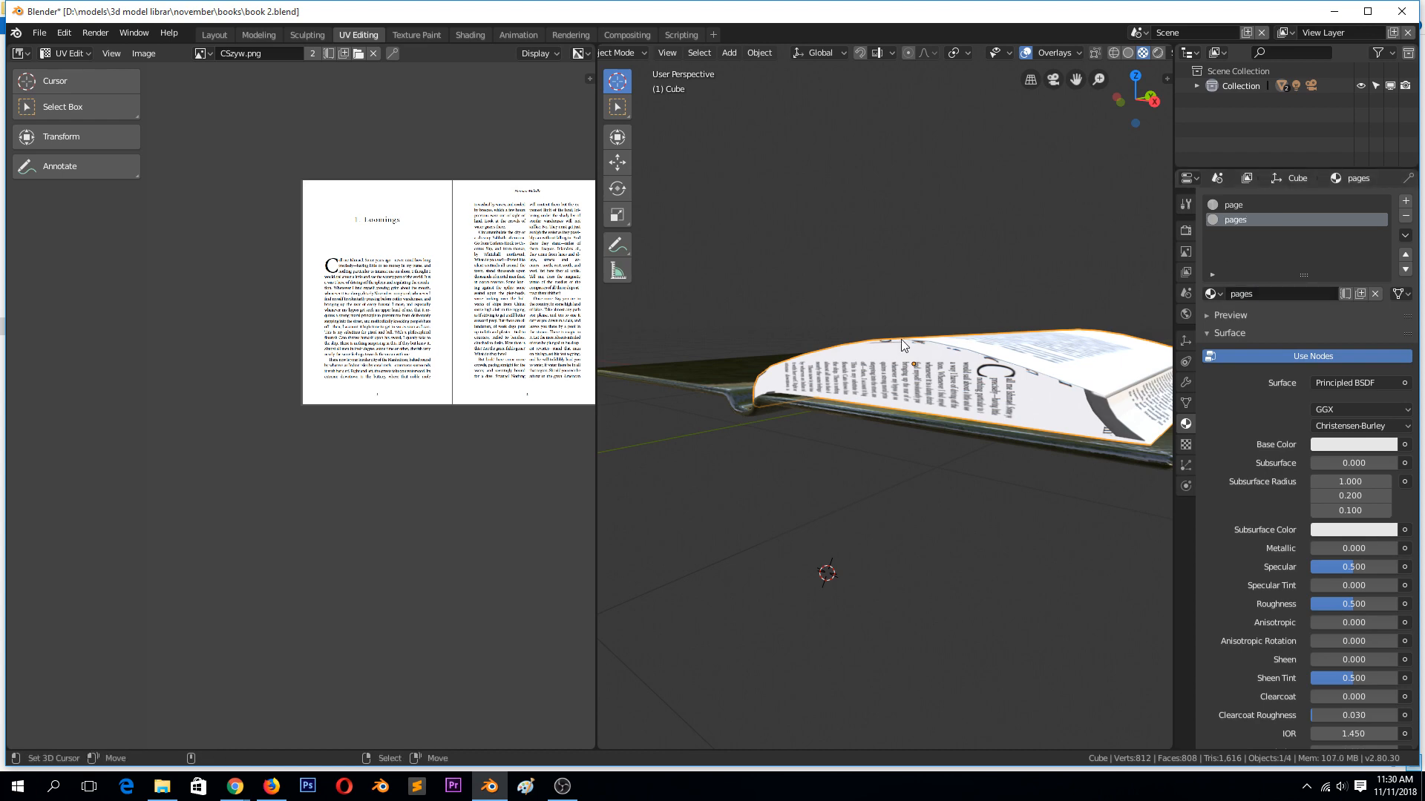
Step: Assign the pages material to the selected side faces of the page block
{"action": "key", "text": "Tab"}
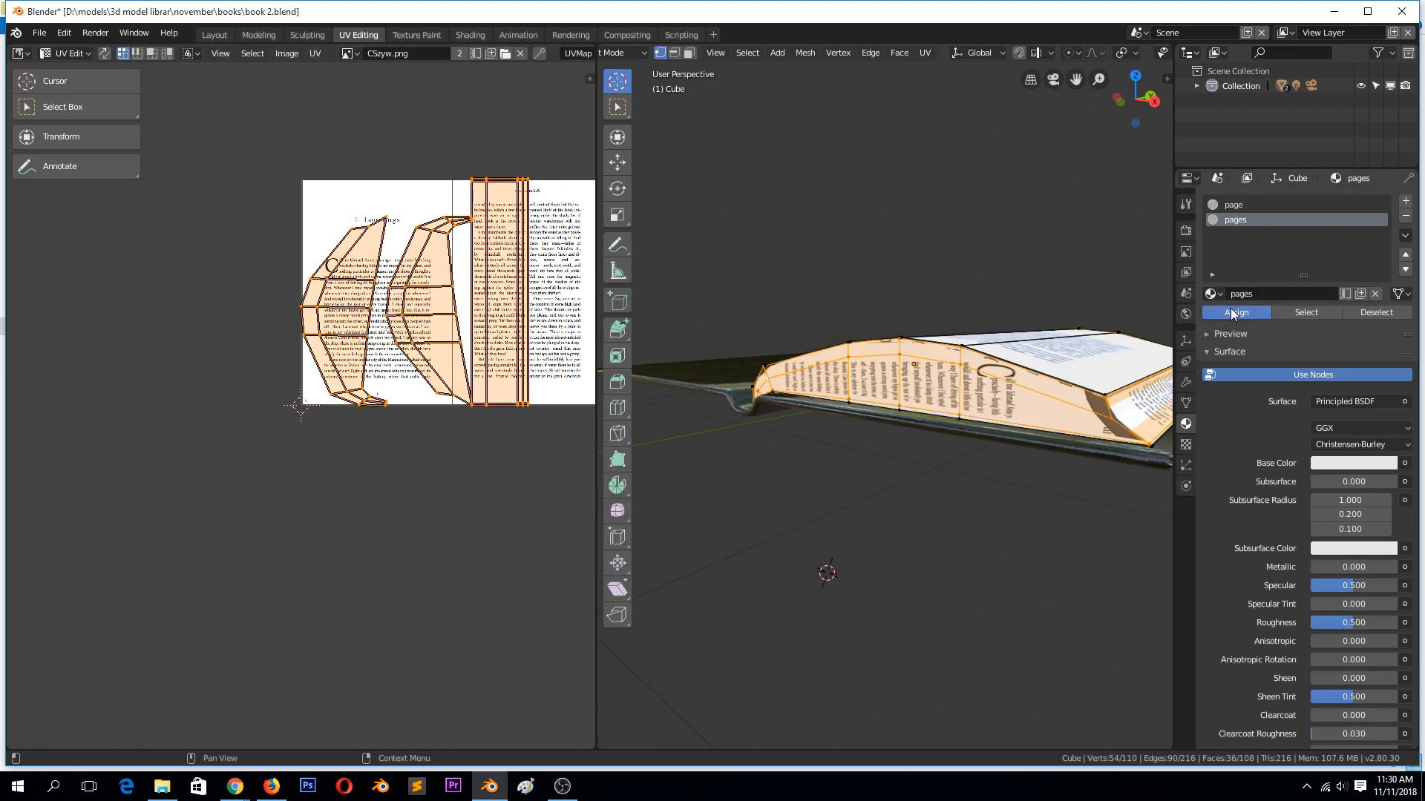
{"action": "left_click", "coordinate": [1233, 313]}
{"action": "key", "text": "Tab"}
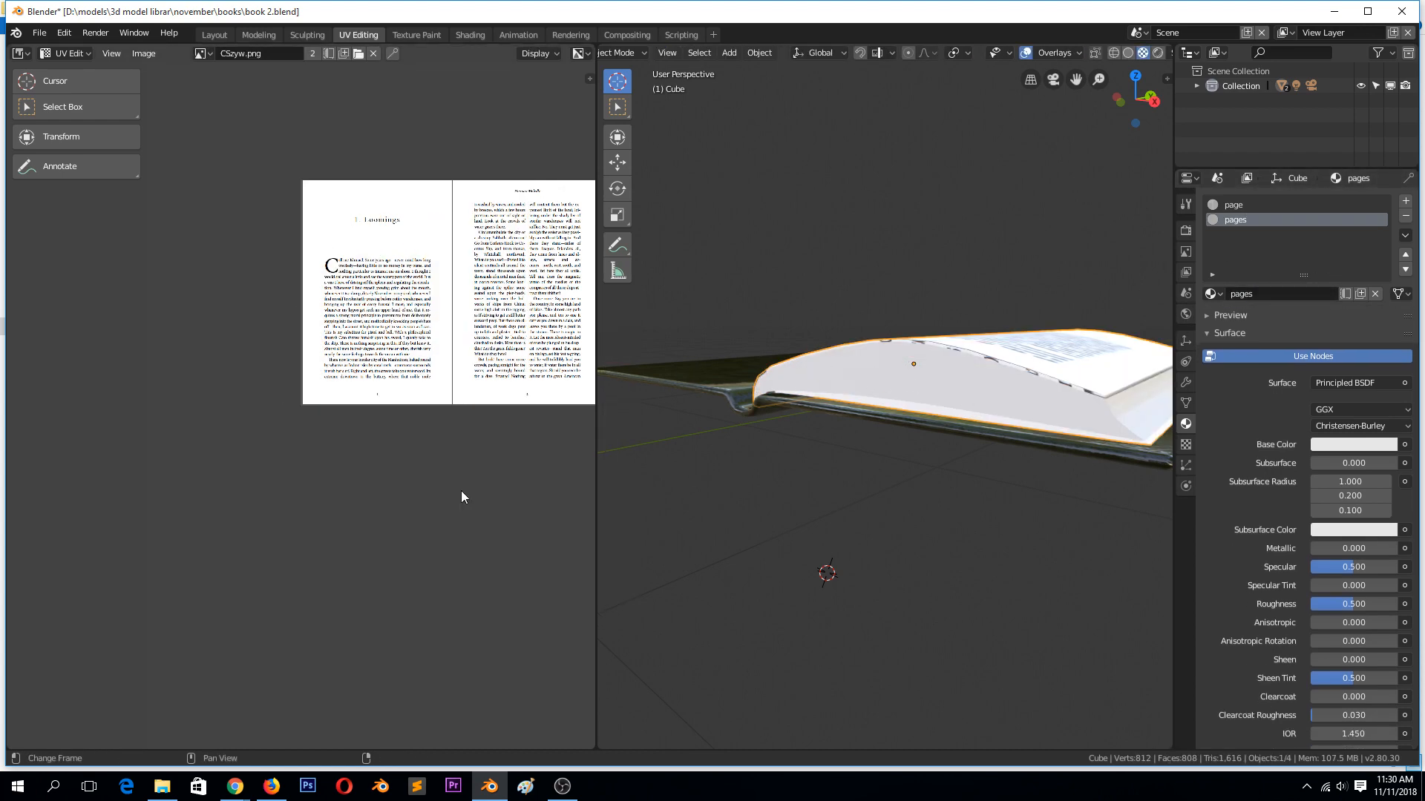
Step: Load the stacked-books photo pexels-photo-1333742 from the TEXTURES folder into the UV editor
{"action": "left_click", "coordinate": [162, 785]}
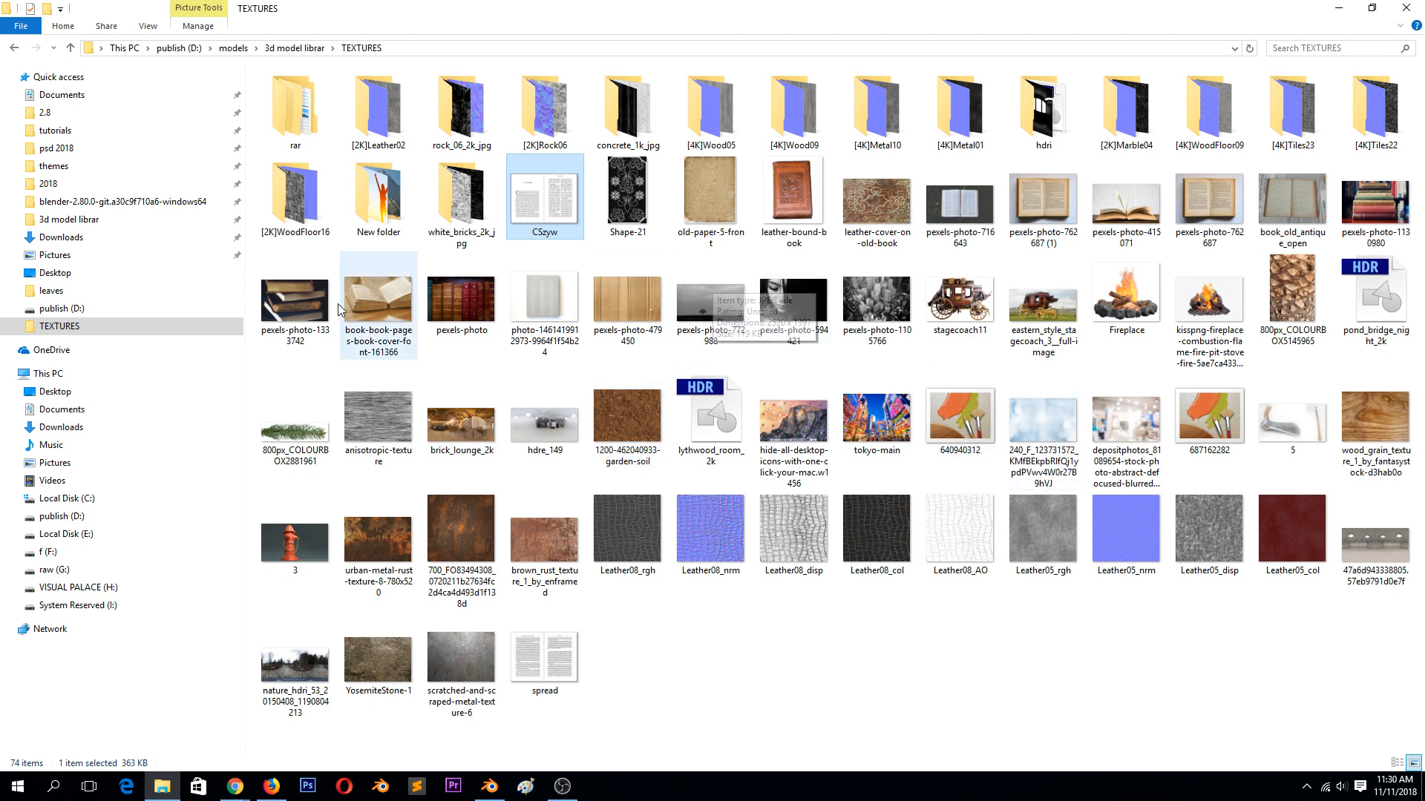
{"action": "left_click_drag", "start_coordinate": [290, 296], "coordinate": [411, 342]}
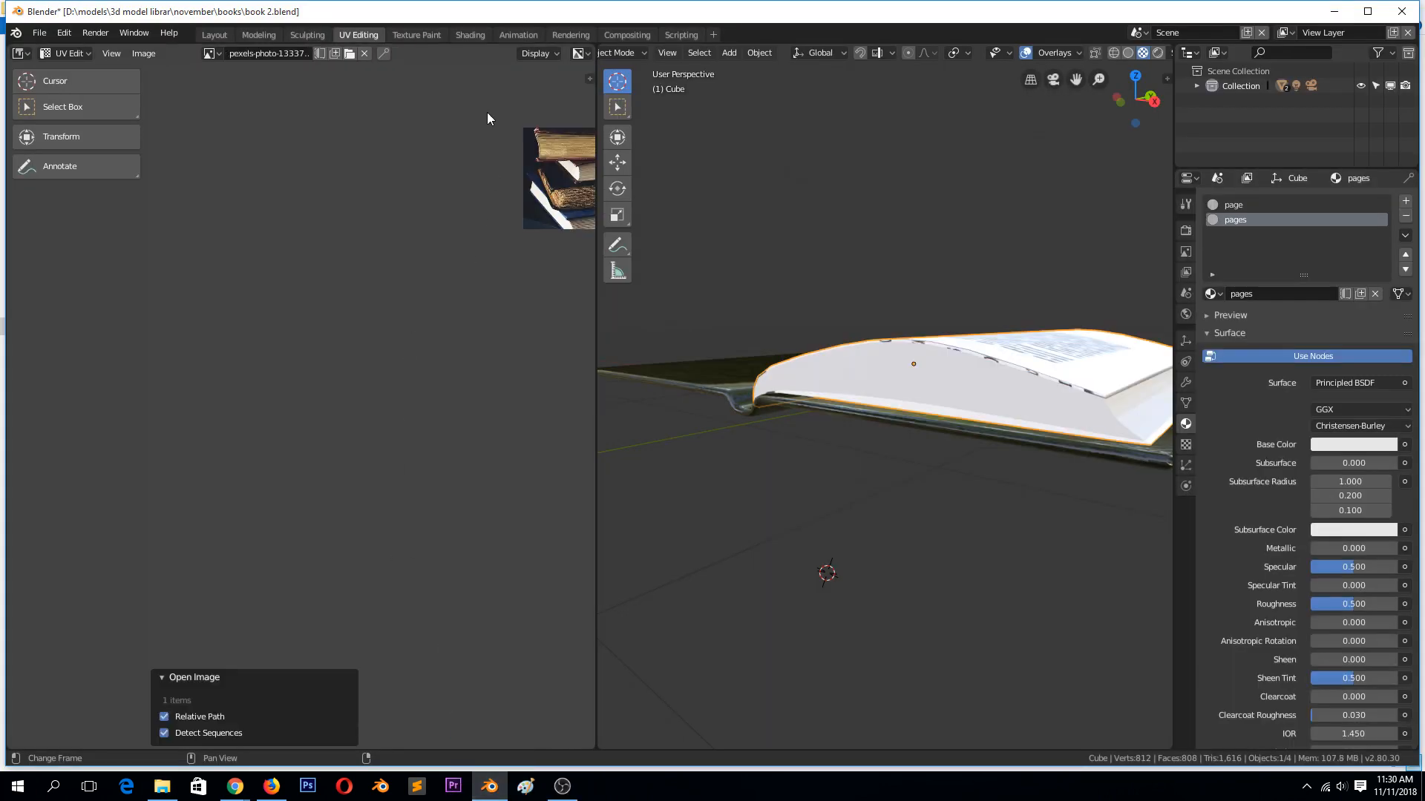
{"action": "middle_click_drag", "start_coordinate": [548, 177], "coordinate": [335, 328]}
{"action": "scroll", "coordinate": [336, 328], "scroll_direction": "up", "scroll_amount": 4}
{"action": "middle_click_drag", "start_coordinate": [362, 394], "coordinate": [231, 583]}
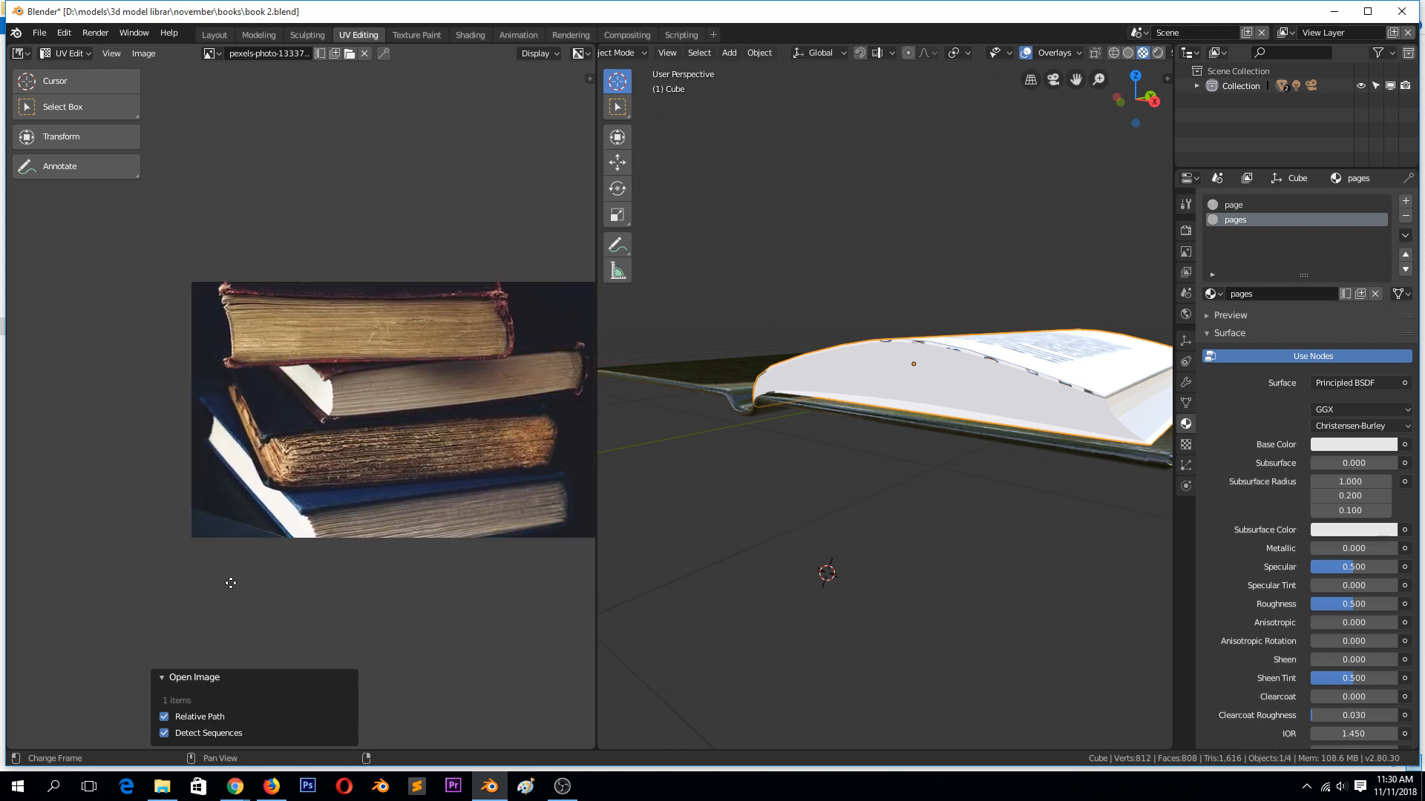
{"action": "scroll", "coordinate": [344, 463], "scroll_direction": "up", "scroll_amount": 2}
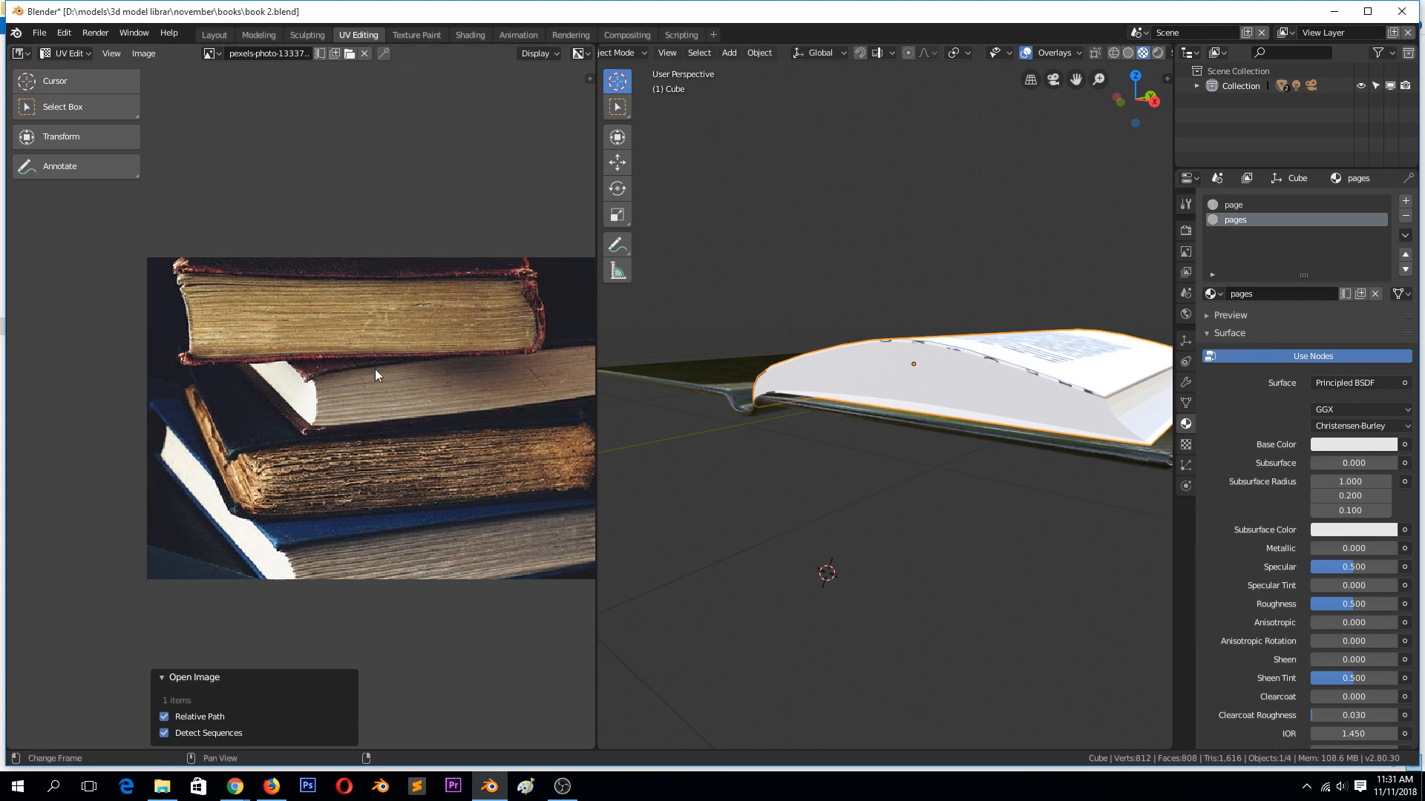
Step: In the Shading workspace, add an Image Texture node to the pages material and connect its Color output to Base Color
{"action": "key", "text": "Tab"}
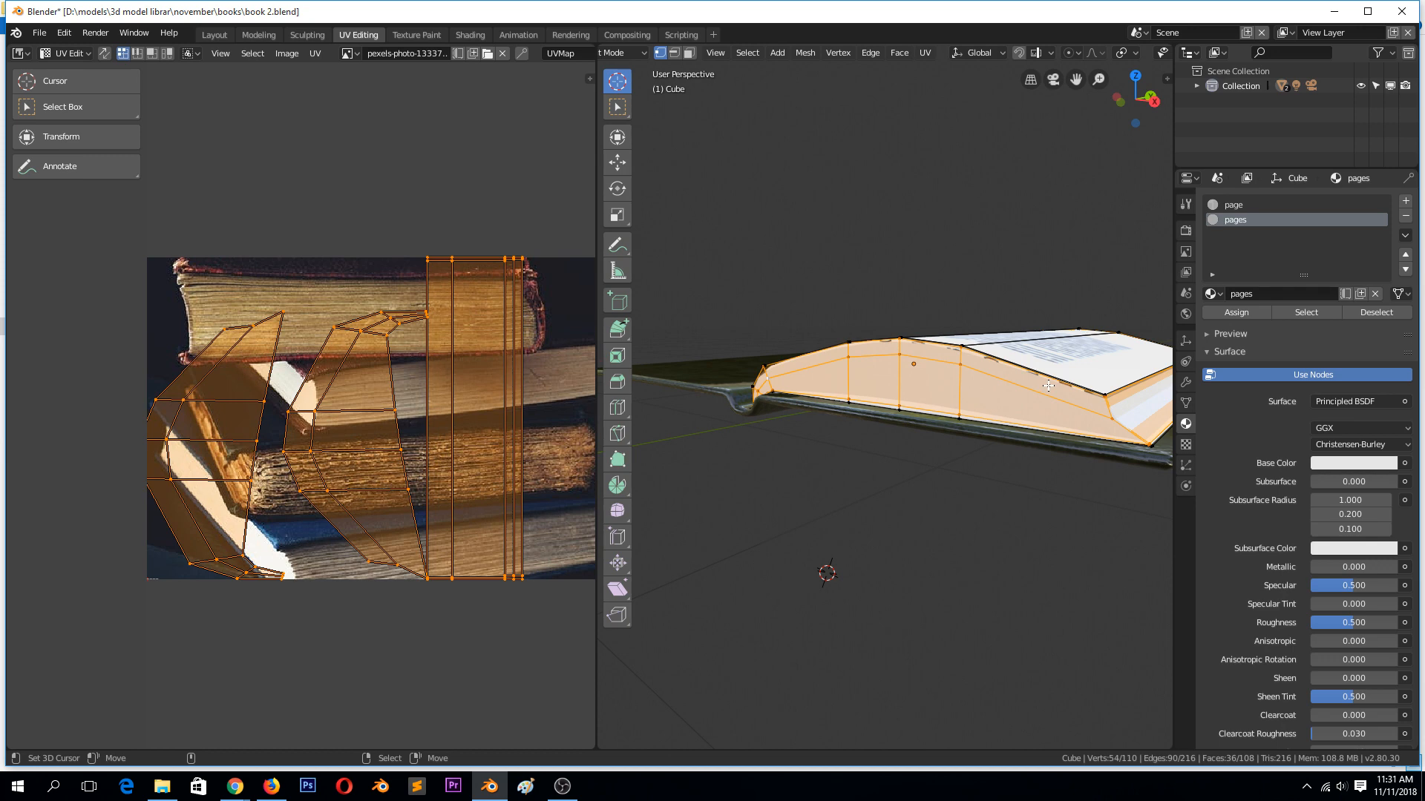
{"action": "key", "text": "Tab"}
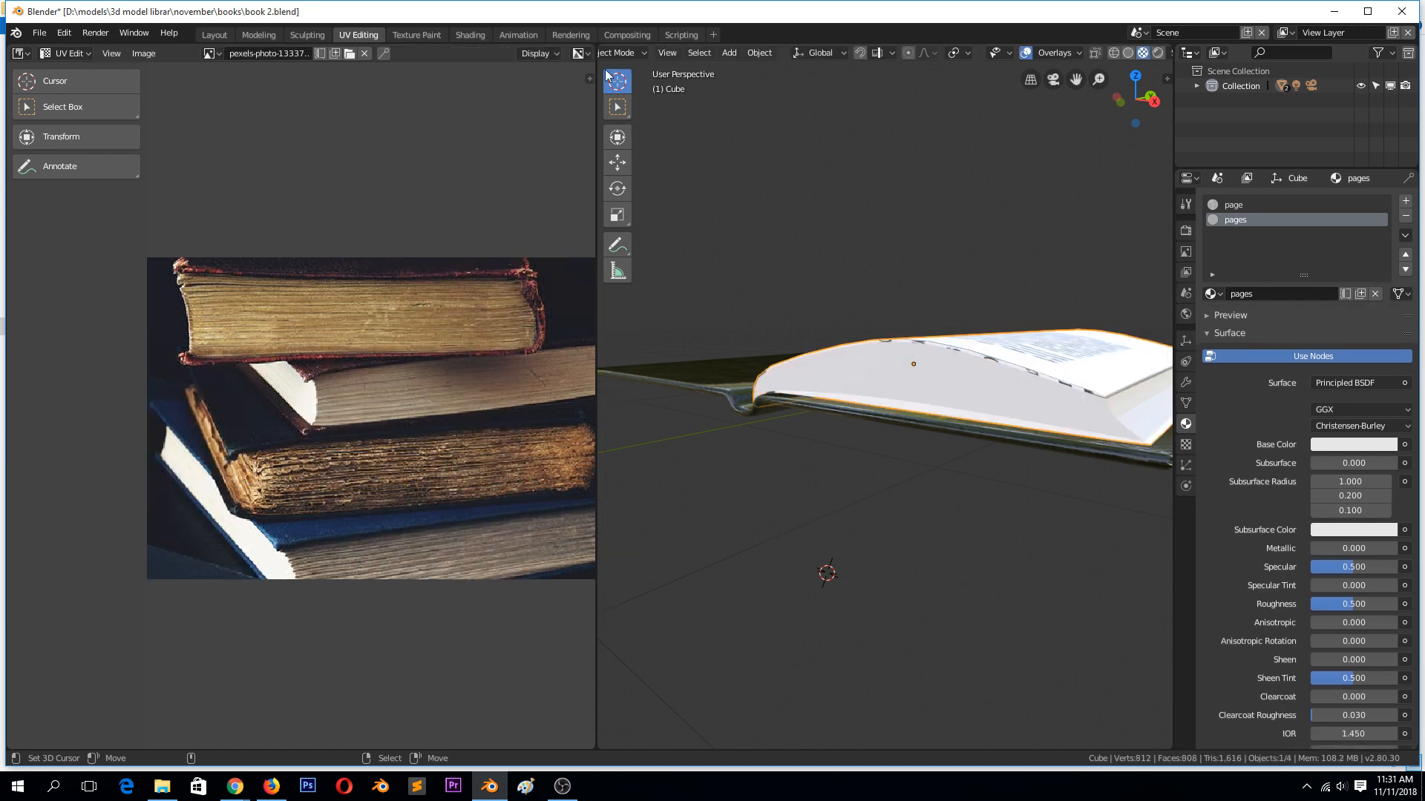
{"action": "left_click", "coordinate": [474, 34]}
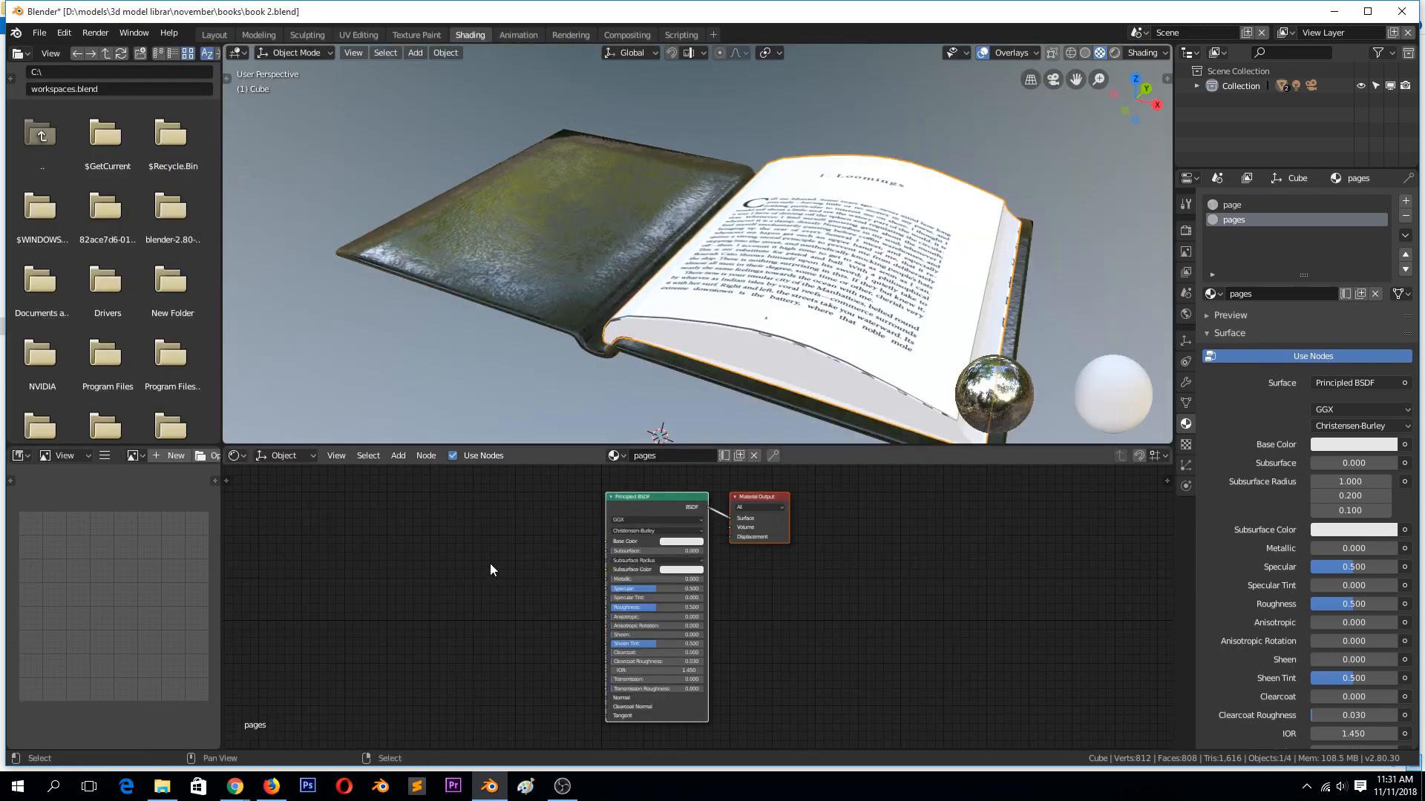
{"action": "key", "text": "shift+a"}
{"action": "mouse_move", "coordinate": [490, 563]}
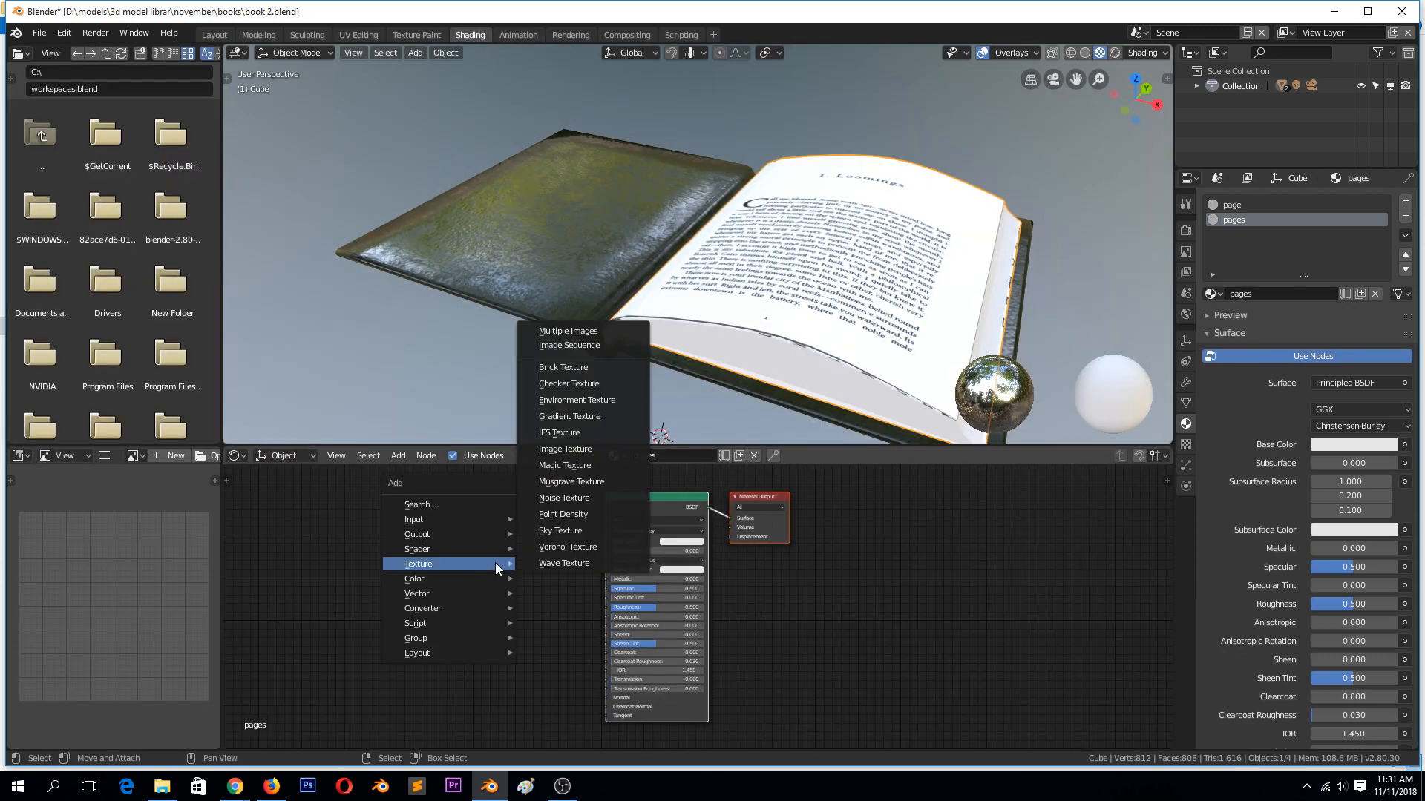
{"action": "left_click", "coordinate": [566, 449]}
{"action": "left_click", "coordinate": [552, 528]}
{"action": "left_click_drag", "start_coordinate": [548, 528], "coordinate": [608, 541]}
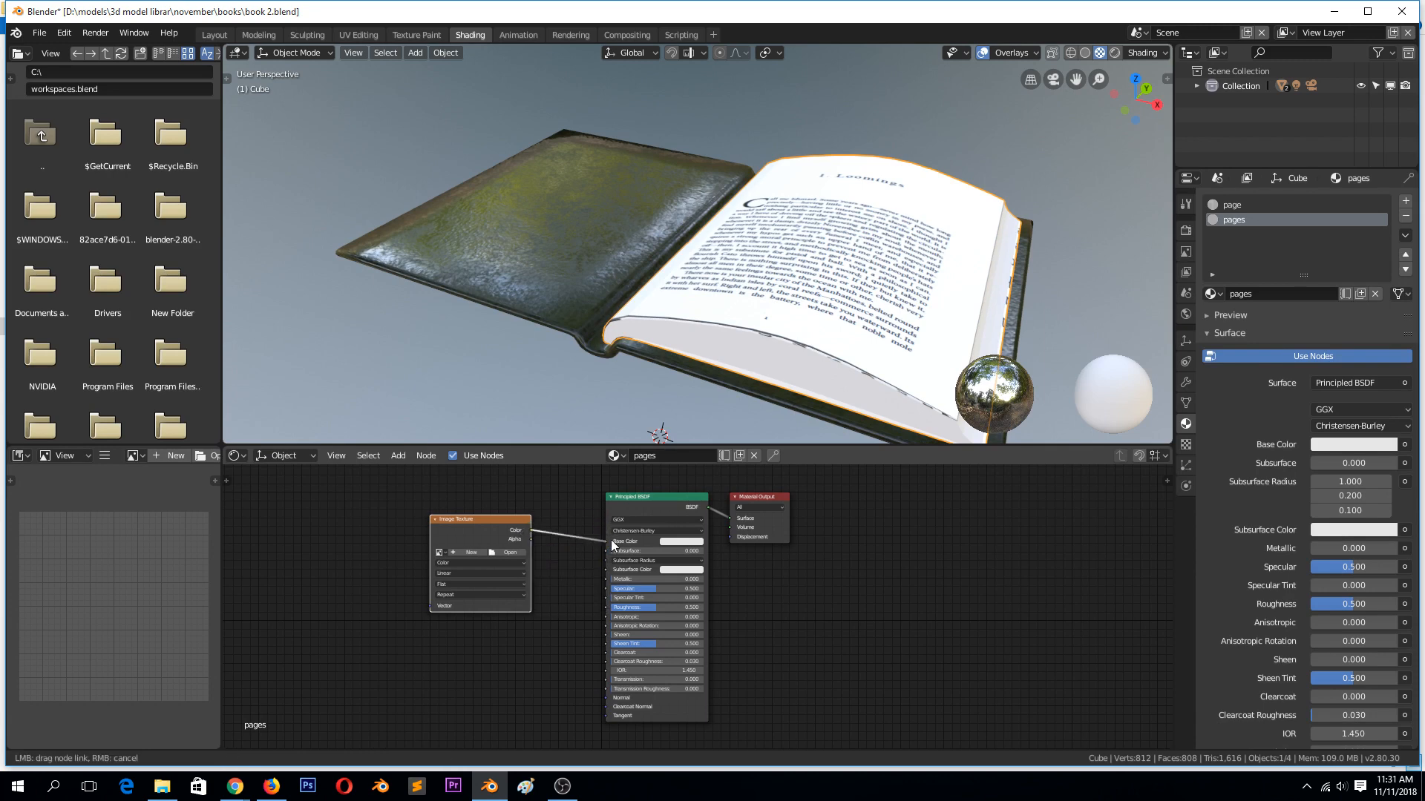
Step: Set the Image Texture node's image to pexels-photo-1333742.jpeg
{"action": "left_click", "coordinate": [440, 552]}
{"action": "left_click", "coordinate": [450, 567]}
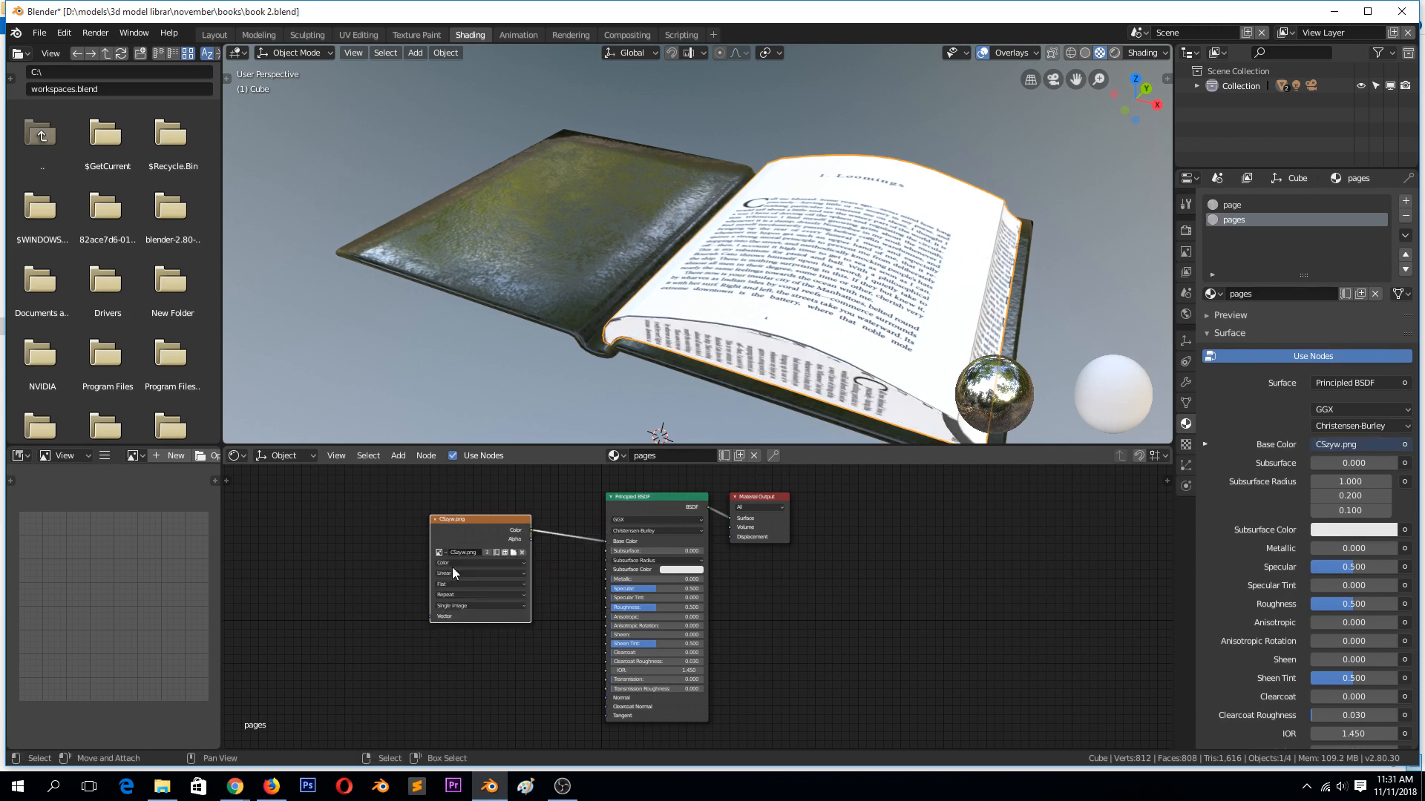
{"action": "left_click", "coordinate": [440, 552]}
{"action": "left_click", "coordinate": [453, 576]}
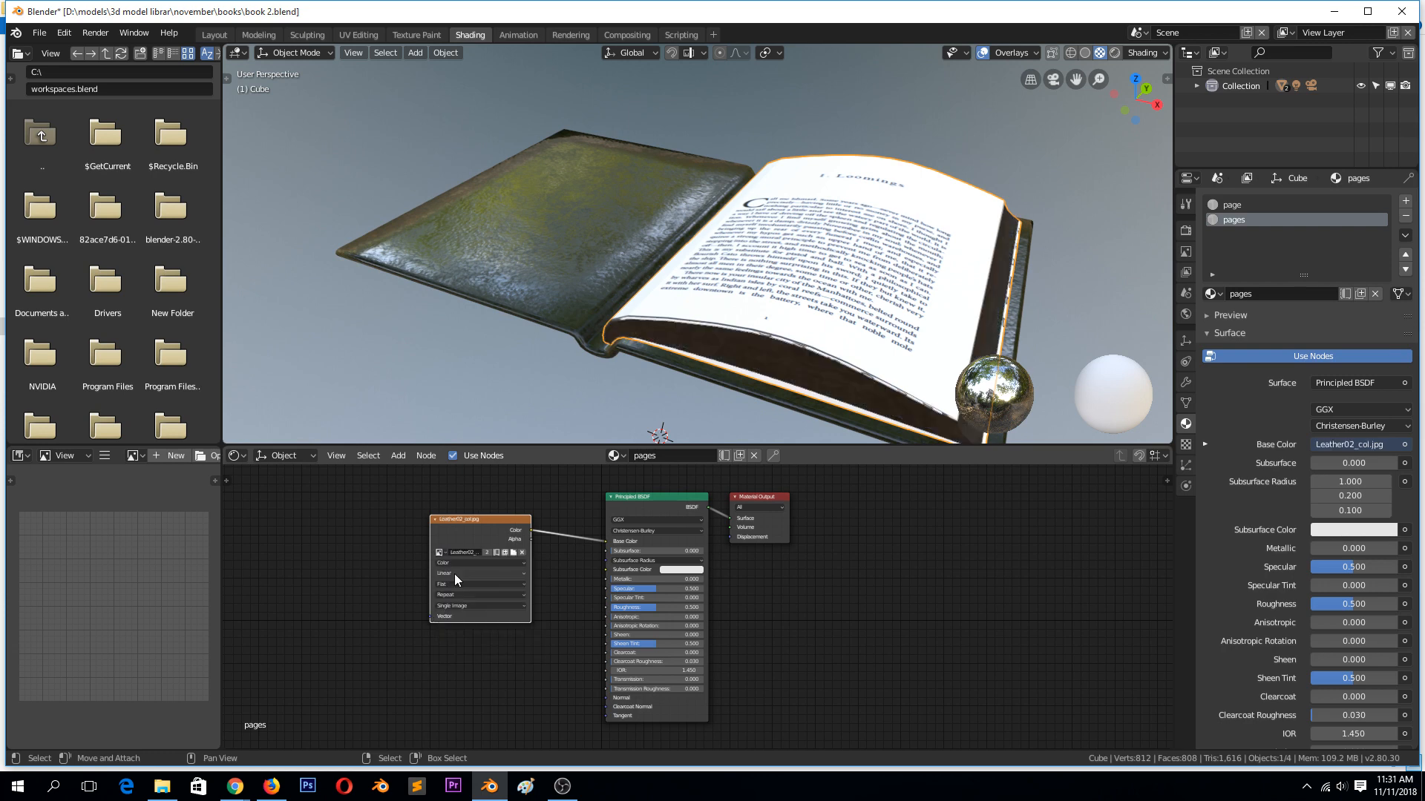
{"action": "left_click", "coordinate": [440, 552]}
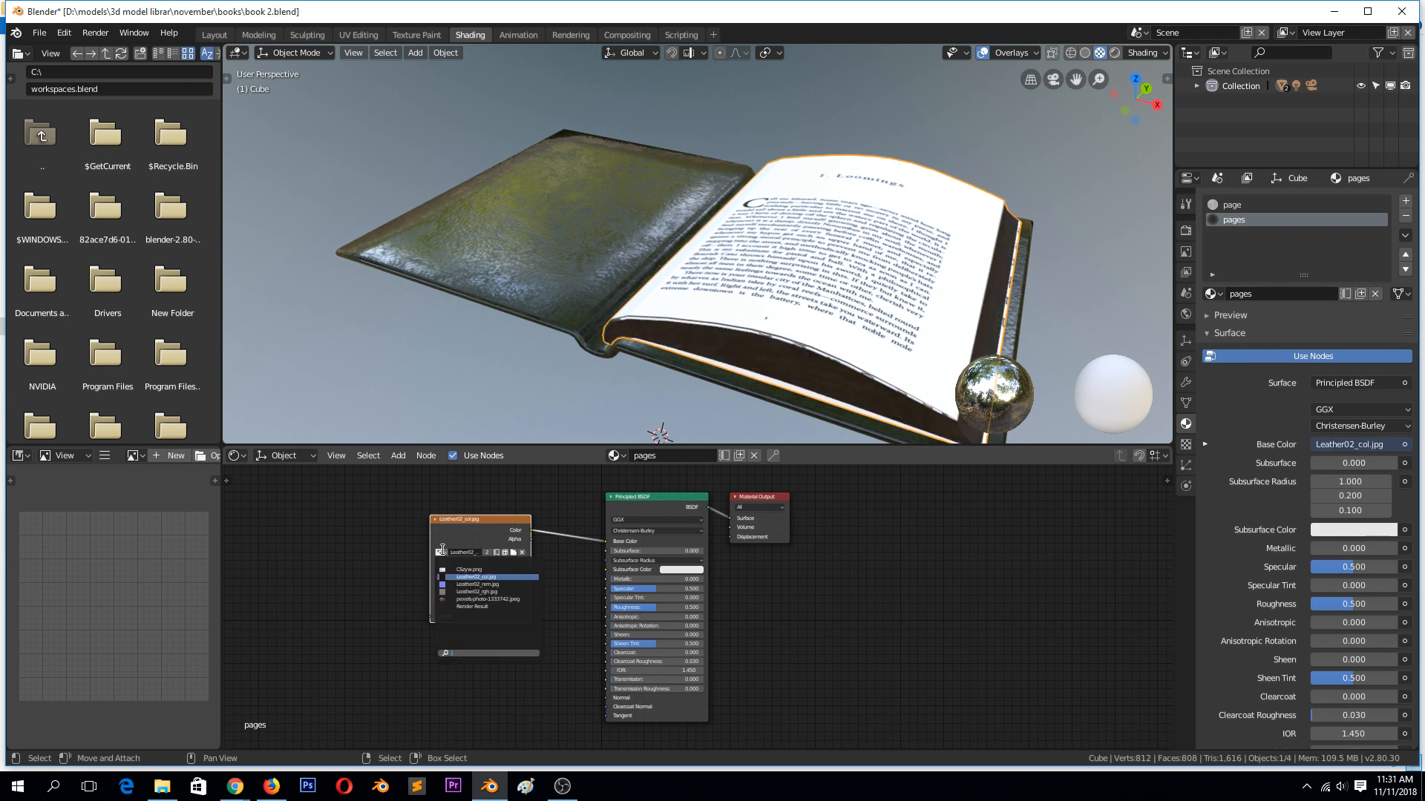
{"action": "left_click", "coordinate": [461, 597]}
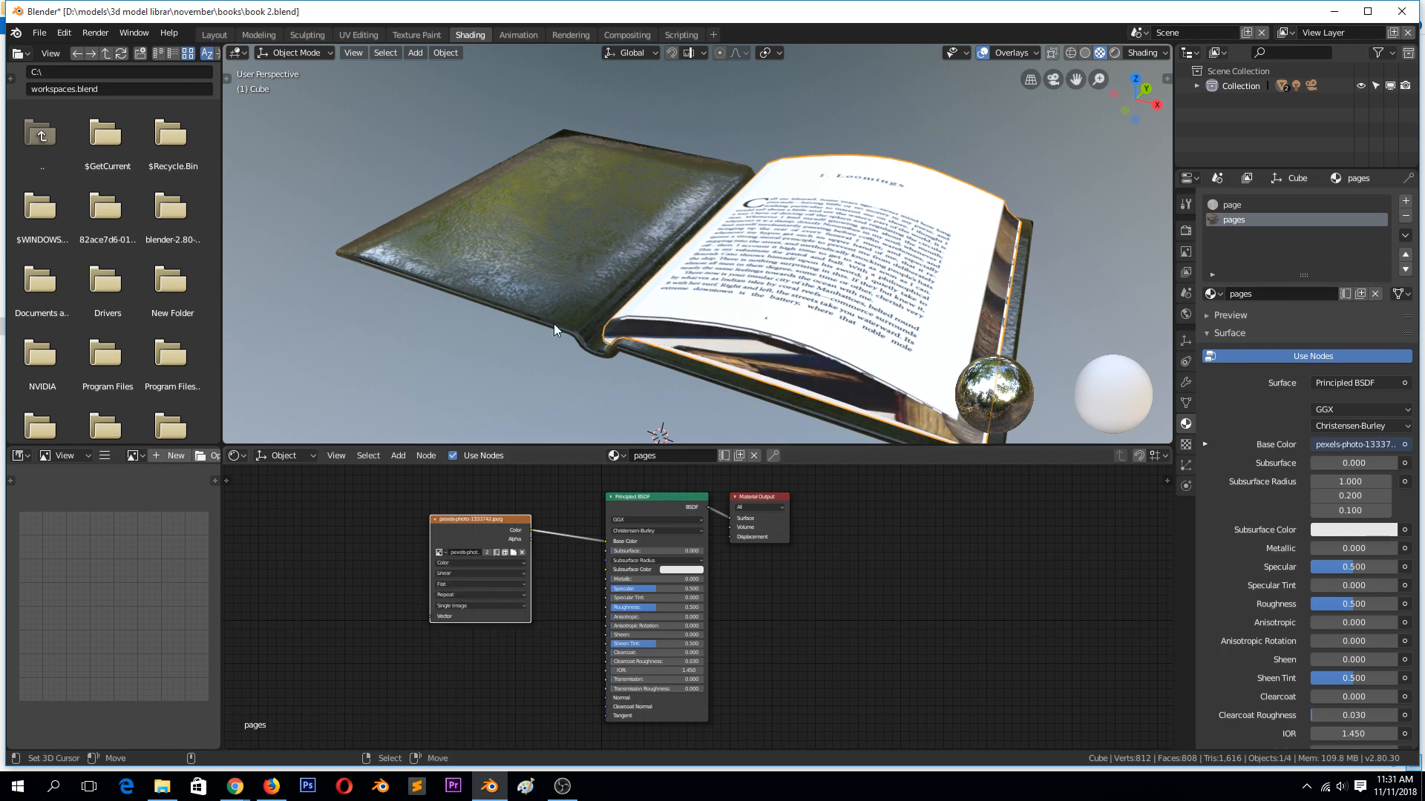
Step: Back in UV editing, select the page block's three large side UV islands in island mode and scale them to about 0.429
{"action": "left_click", "coordinate": [339, 39]}
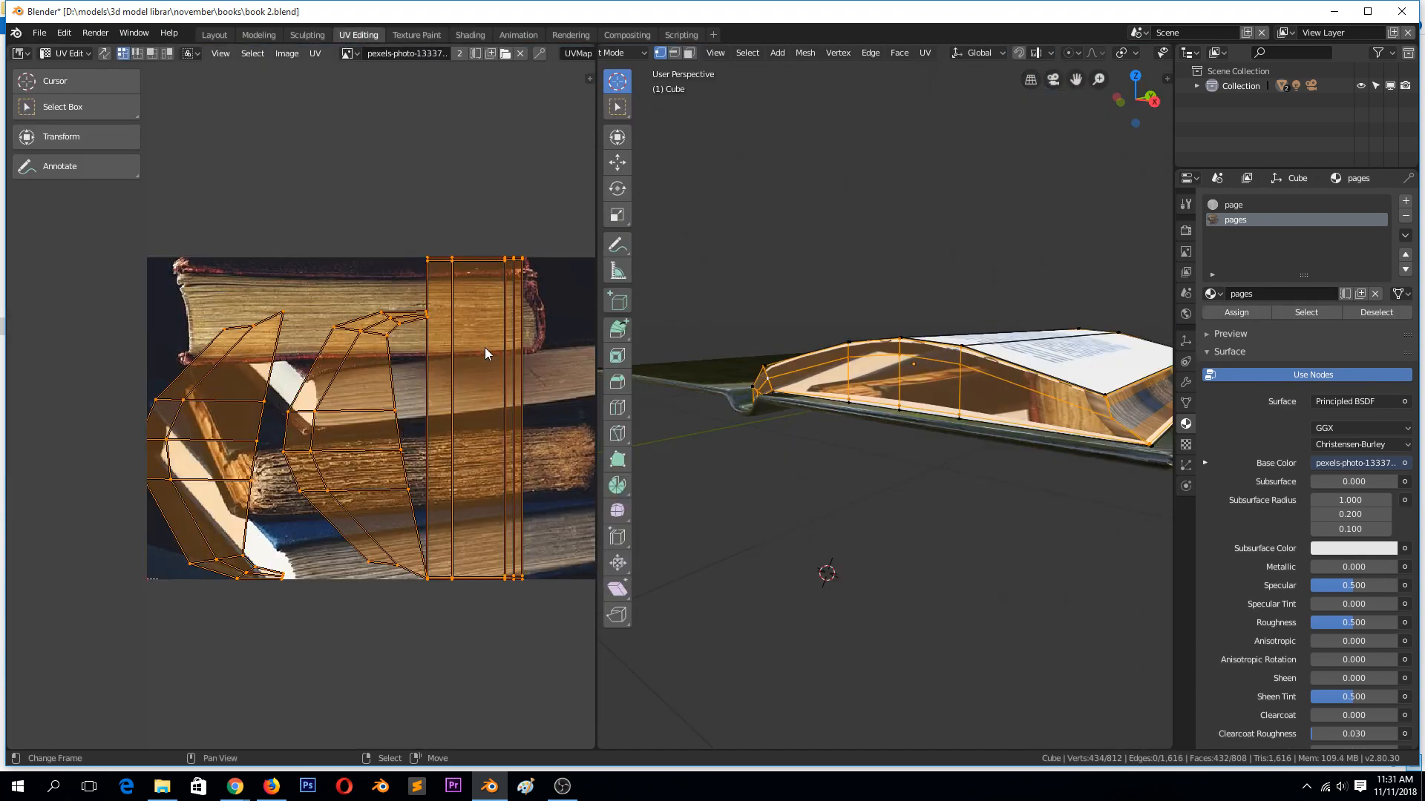
{"action": "left_click", "coordinate": [230, 389]}
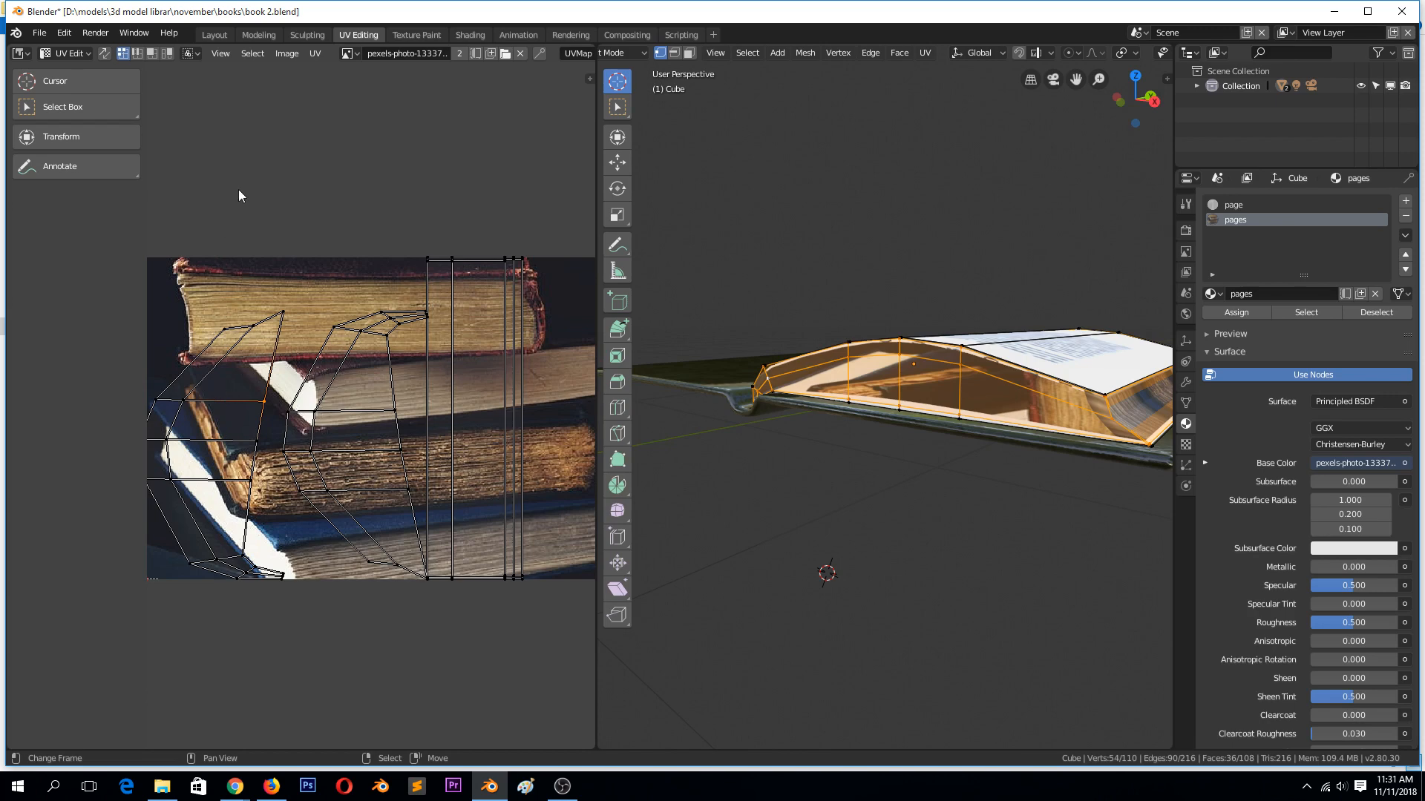
{"action": "left_click", "coordinate": [167, 52]}
{"action": "left_click", "coordinate": [216, 399], "text": "shift"}
{"action": "left_click", "coordinate": [363, 404], "text": "shift"}
{"action": "left_click", "coordinate": [475, 391], "text": "shift"}
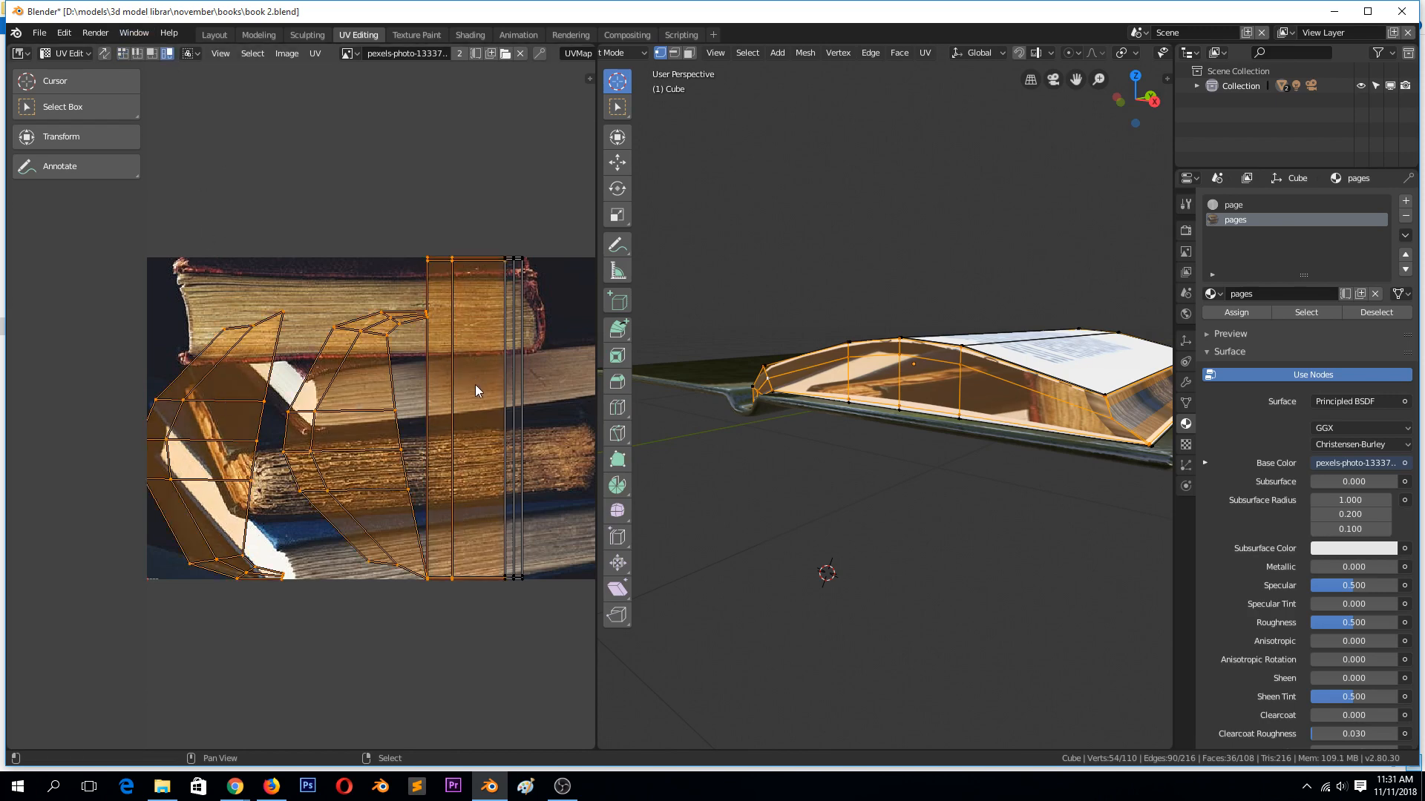
{"action": "key", "text": "s"}
{"action": "left_click", "coordinate": [435, 363]}
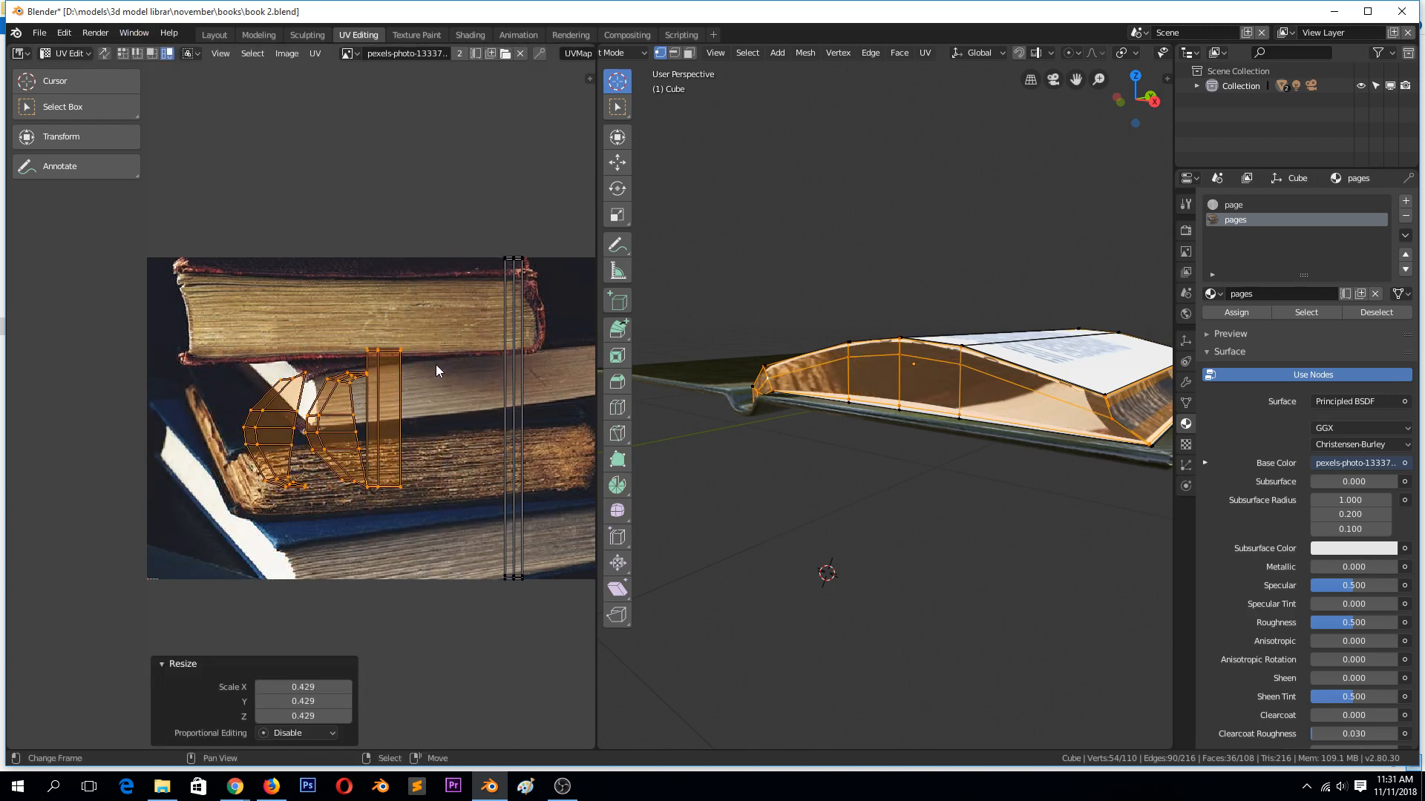
Step: Rotate the three selected side UV islands by 90° and move them up about 0.477 onto the top book in the photo
{"action": "type", "text": "r90"}
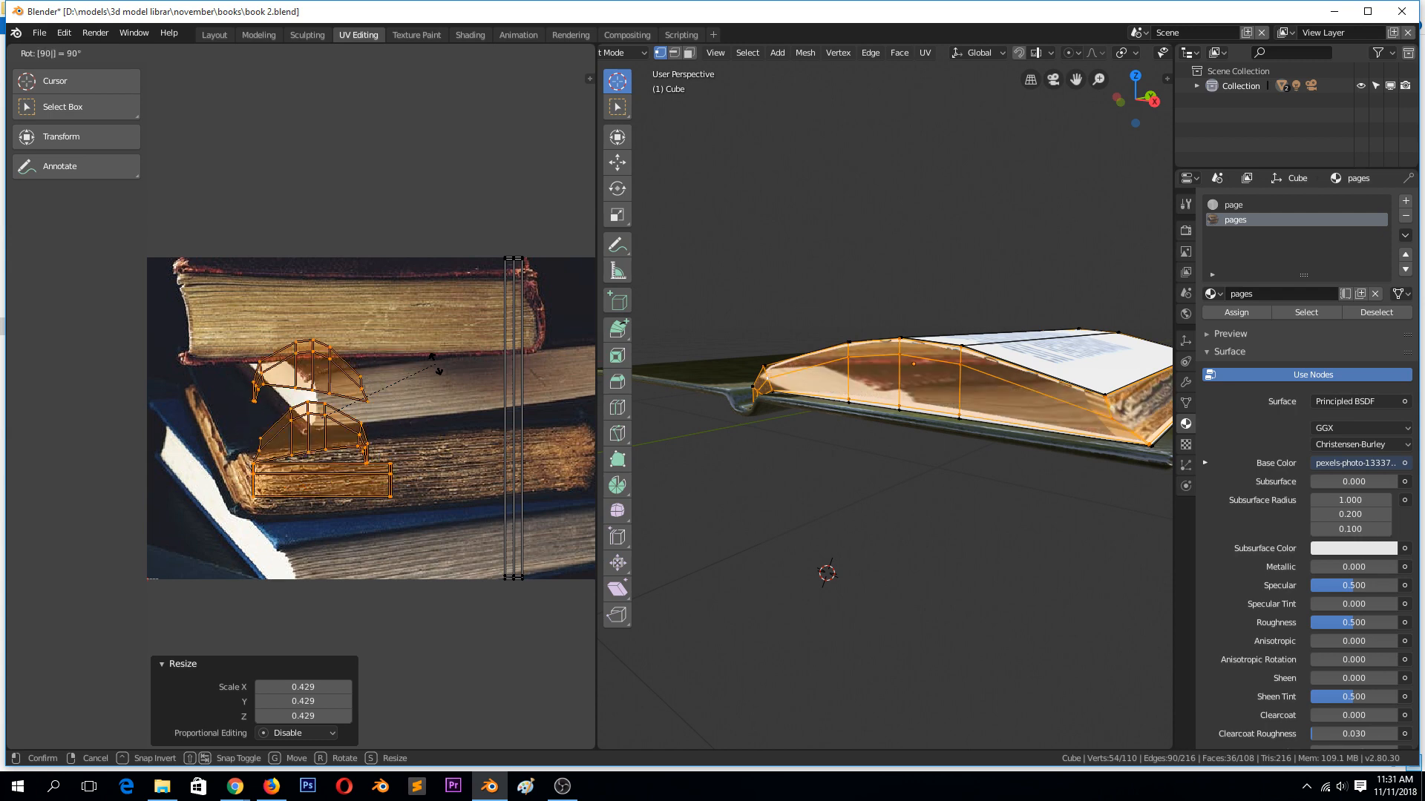
{"action": "key", "text": "Return"}
{"action": "key", "text": "g"}
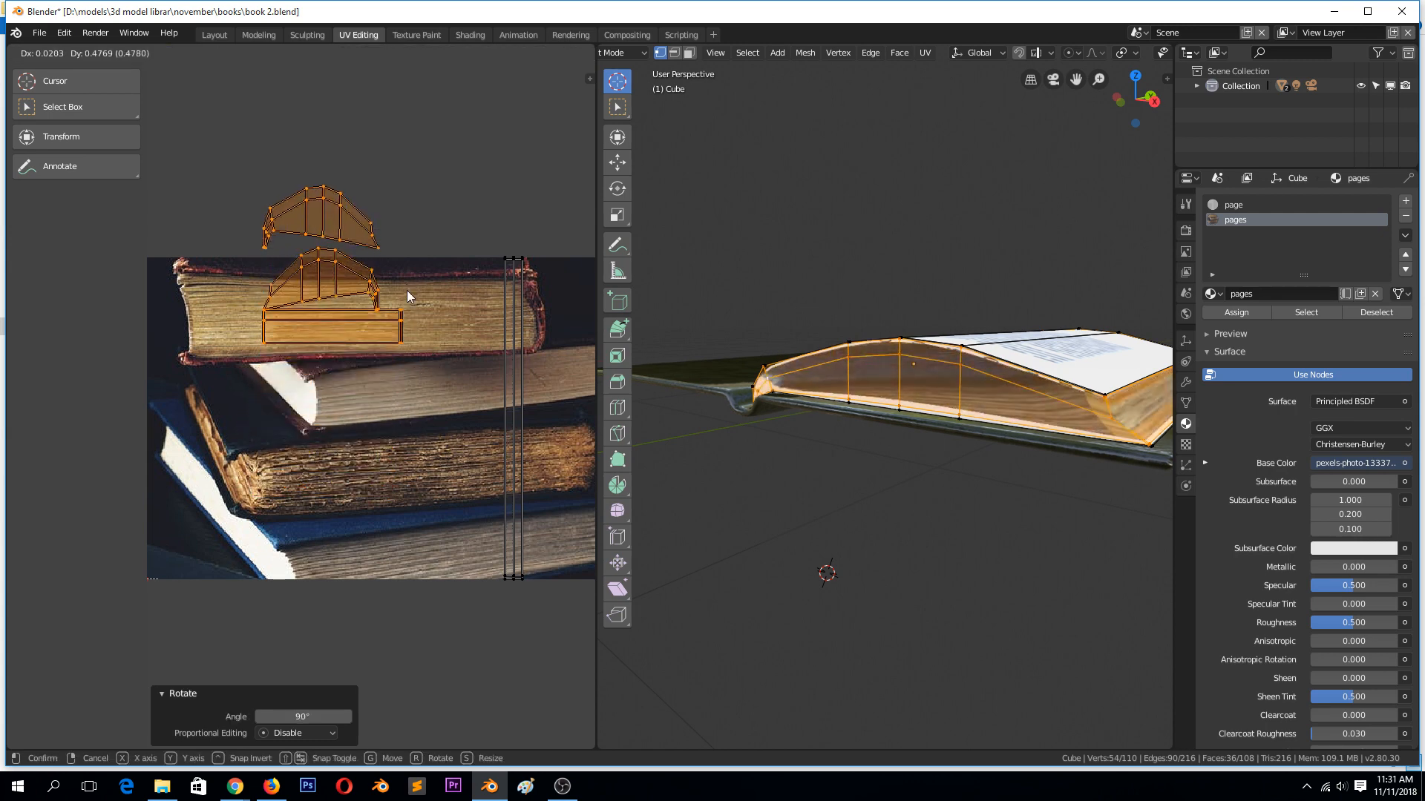
{"action": "left_click", "coordinate": [396, 322]}
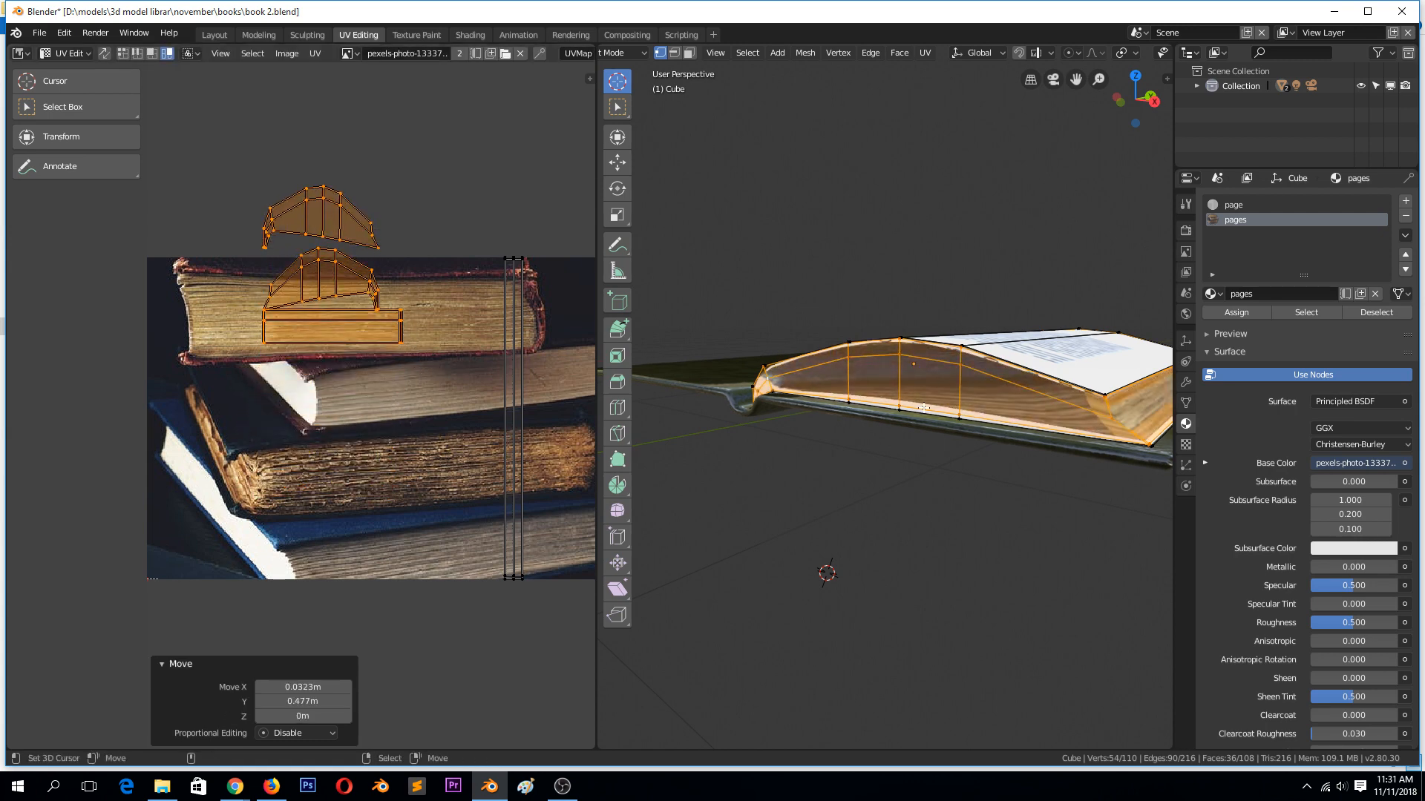
Step: In front view, select the page block's front side faces by picking the middle edge path and growing the selection
{"action": "key", "text": "KP_1"}
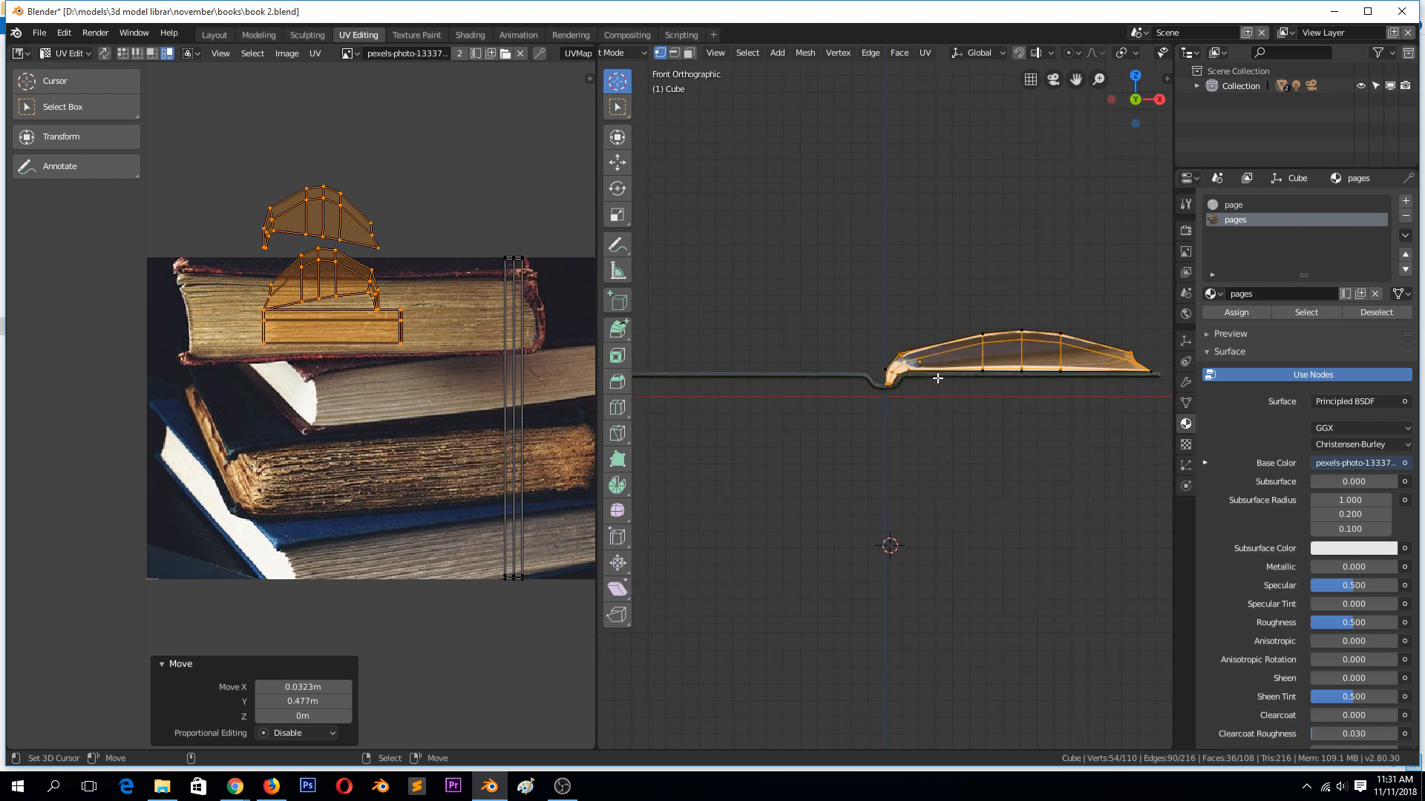
{"action": "key", "text": "KP_Decimal"}
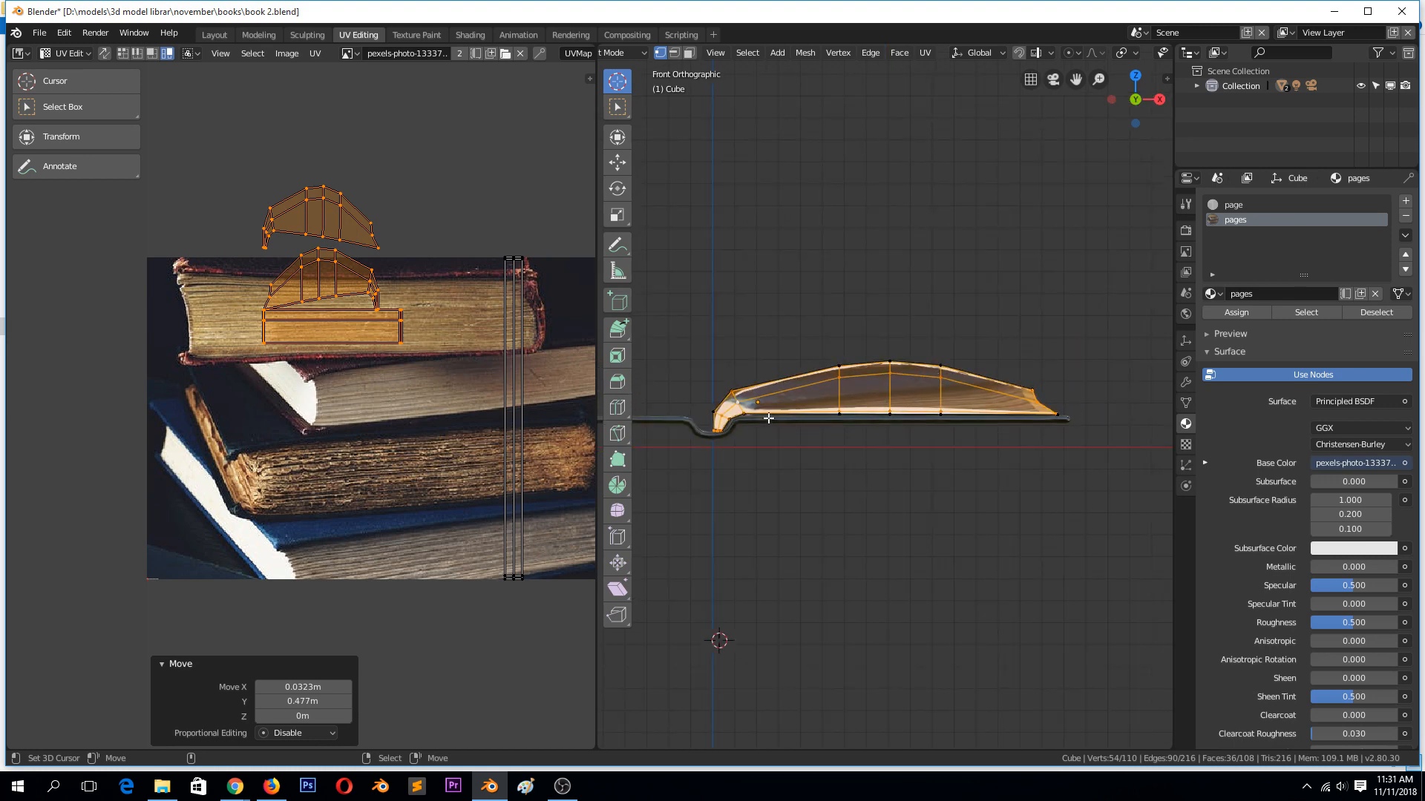
{"action": "scroll", "coordinate": [753, 408], "scroll_direction": "up", "scroll_amount": 1}
{"action": "left_click", "coordinate": [681, 436]}
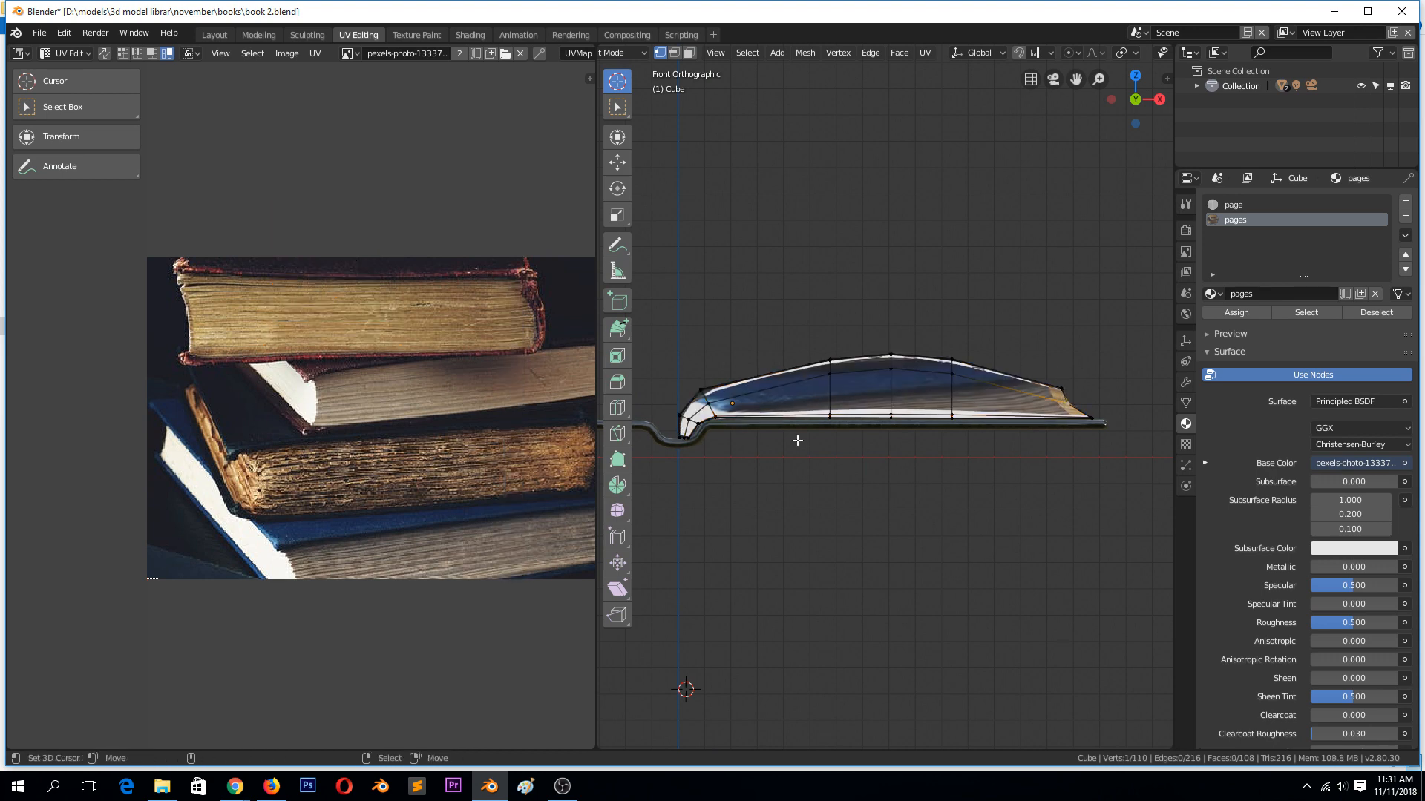
{"action": "key", "text": "ctrl+KP_Add"}
{"action": "key", "text": "ctrl+KP_Add"}
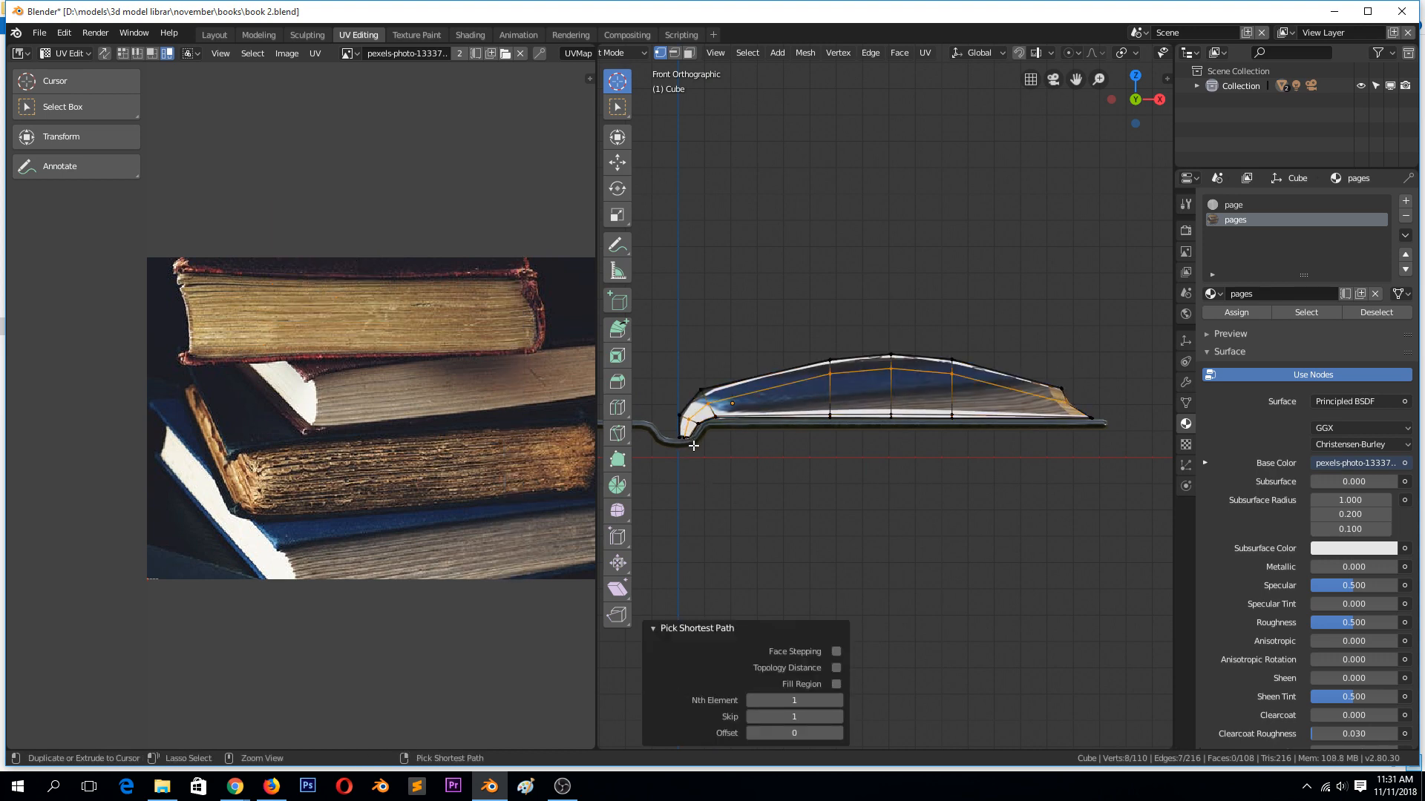
Step: Try to project the front faces' UVs from view and fit them onto the top book's pages, scaled about 1.98 along Y
{"action": "key", "text": "u"}
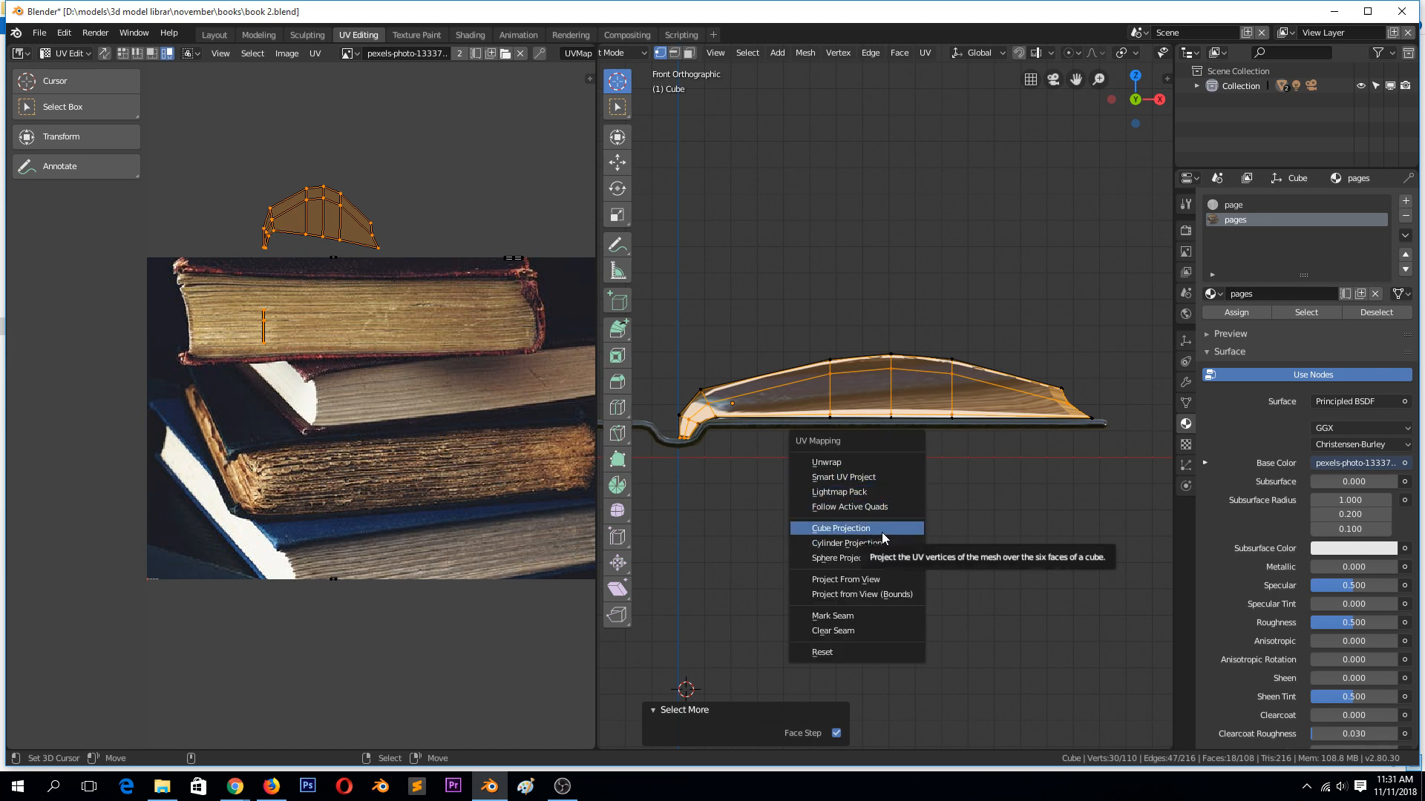
{"action": "left_click", "coordinate": [871, 580]}
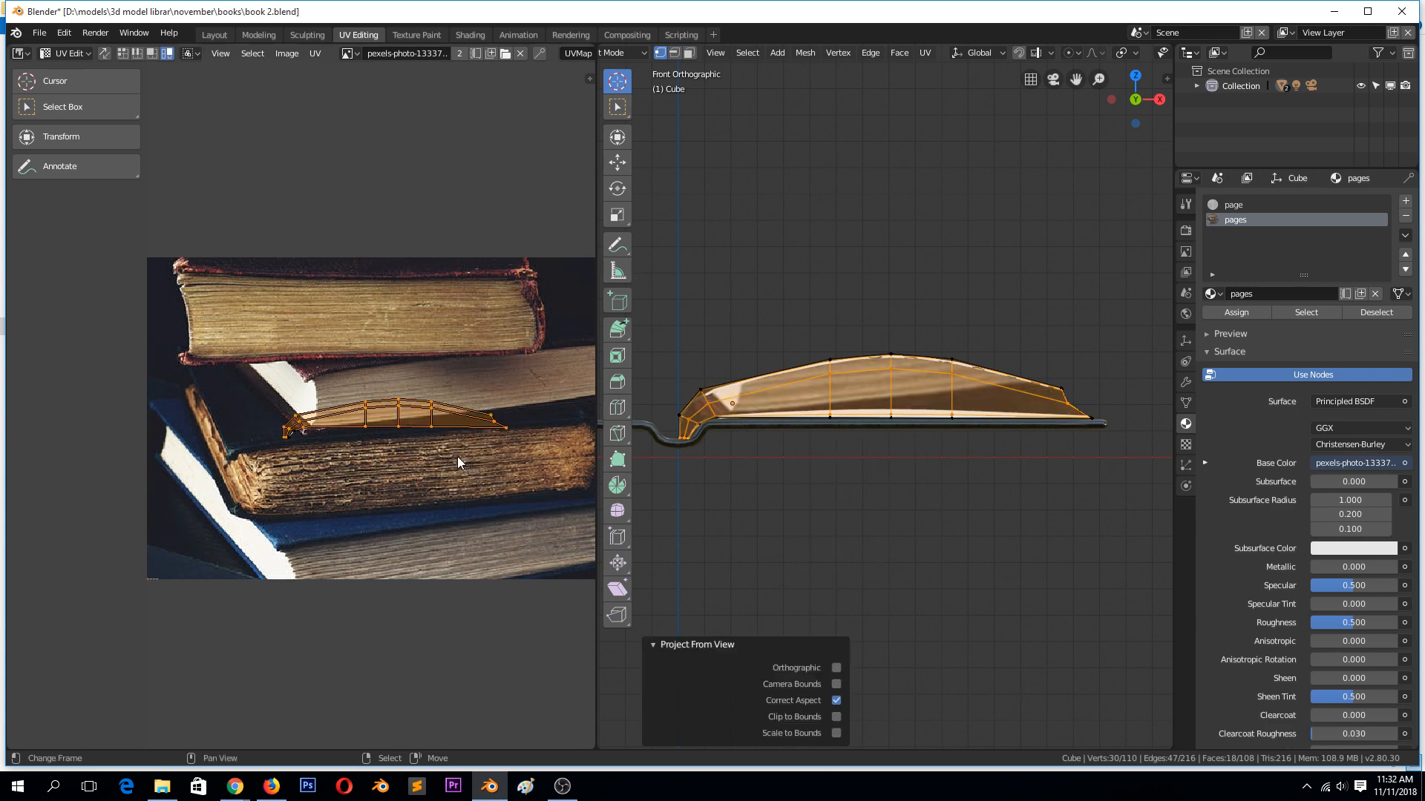
{"action": "key", "text": "g"}
{"action": "left_click", "coordinate": [408, 333]}
{"action": "key", "text": "s"}
{"action": "key", "text": "y"}
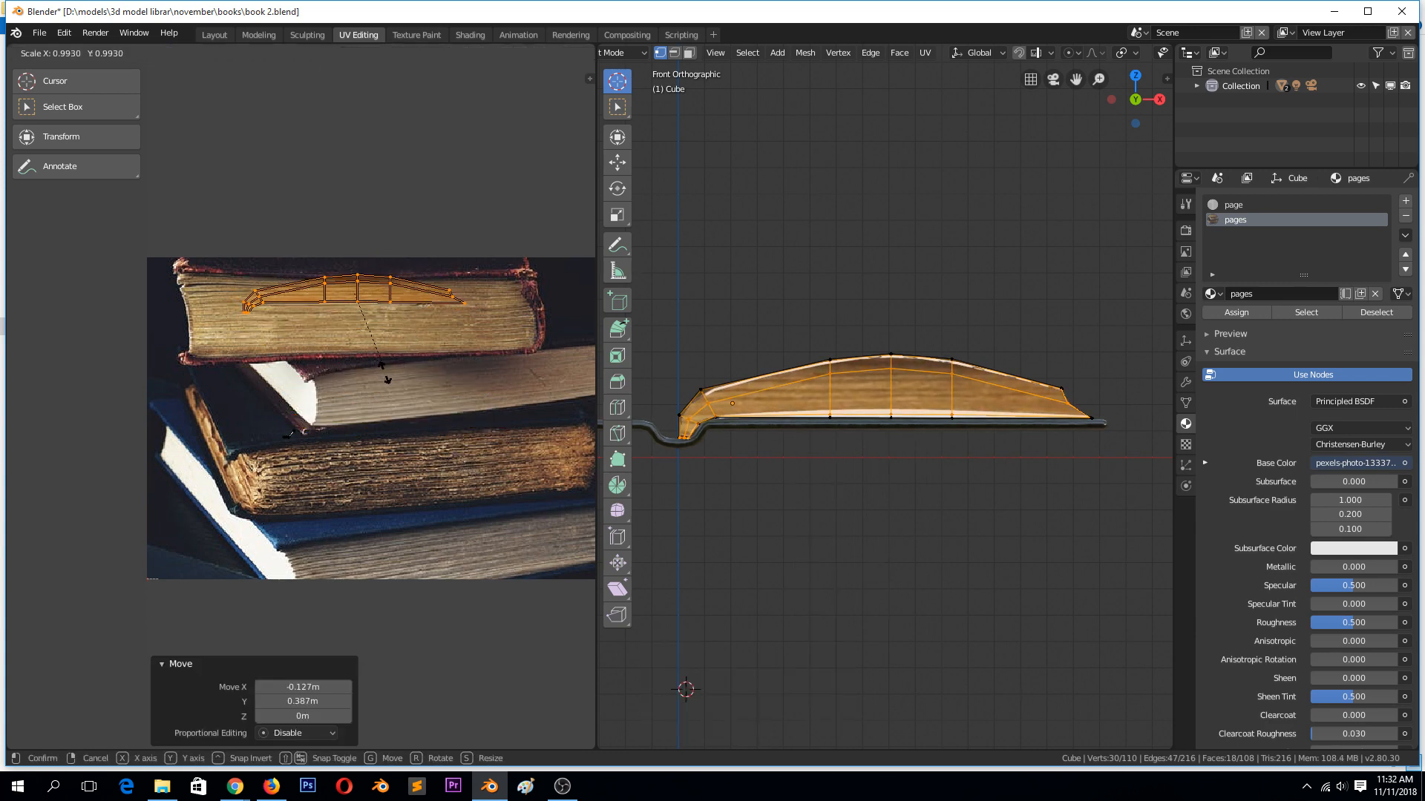
{"action": "left_click", "coordinate": [386, 450]}
{"action": "key", "text": "g"}
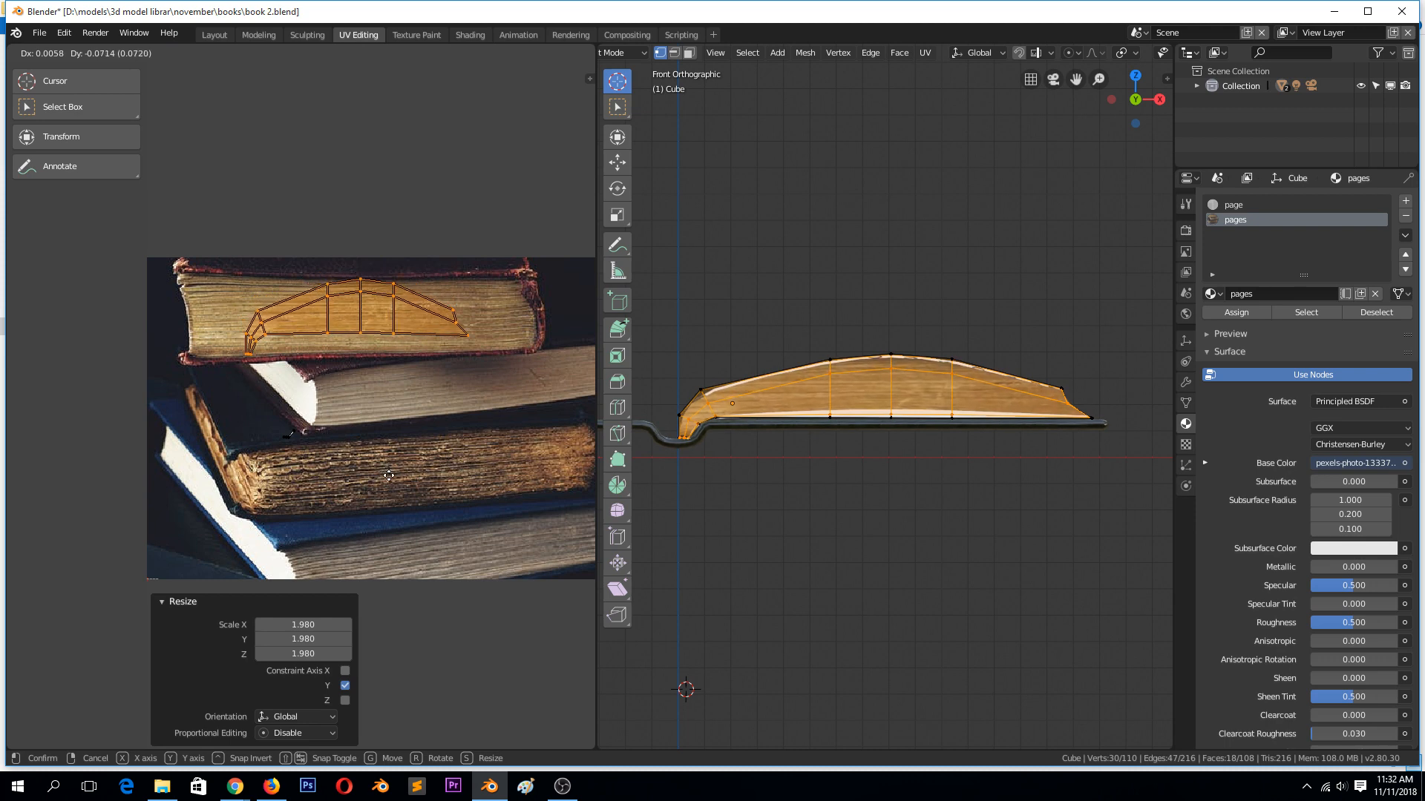
{"action": "left_click", "coordinate": [389, 475]}
{"action": "scroll", "coordinate": [880, 372], "scroll_direction": "up", "scroll_amount": 2}
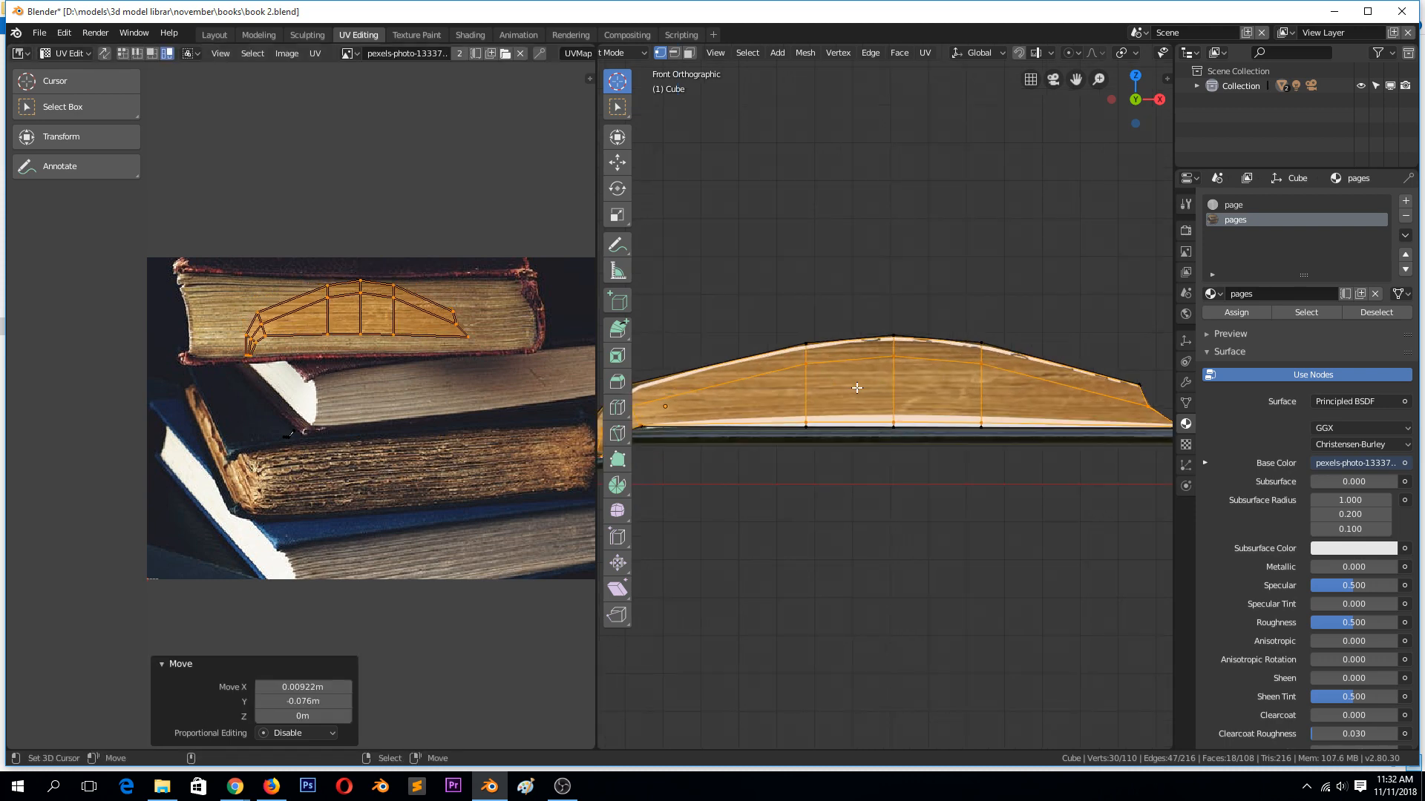
{"action": "scroll", "coordinate": [918, 378], "scroll_direction": "down", "scroll_amount": 3}
Step: Unwrap the front side faces, rotate their UV island about 70.3°, and scale it to about 0.694 over the top book's pages
{"action": "key", "text": "u"}
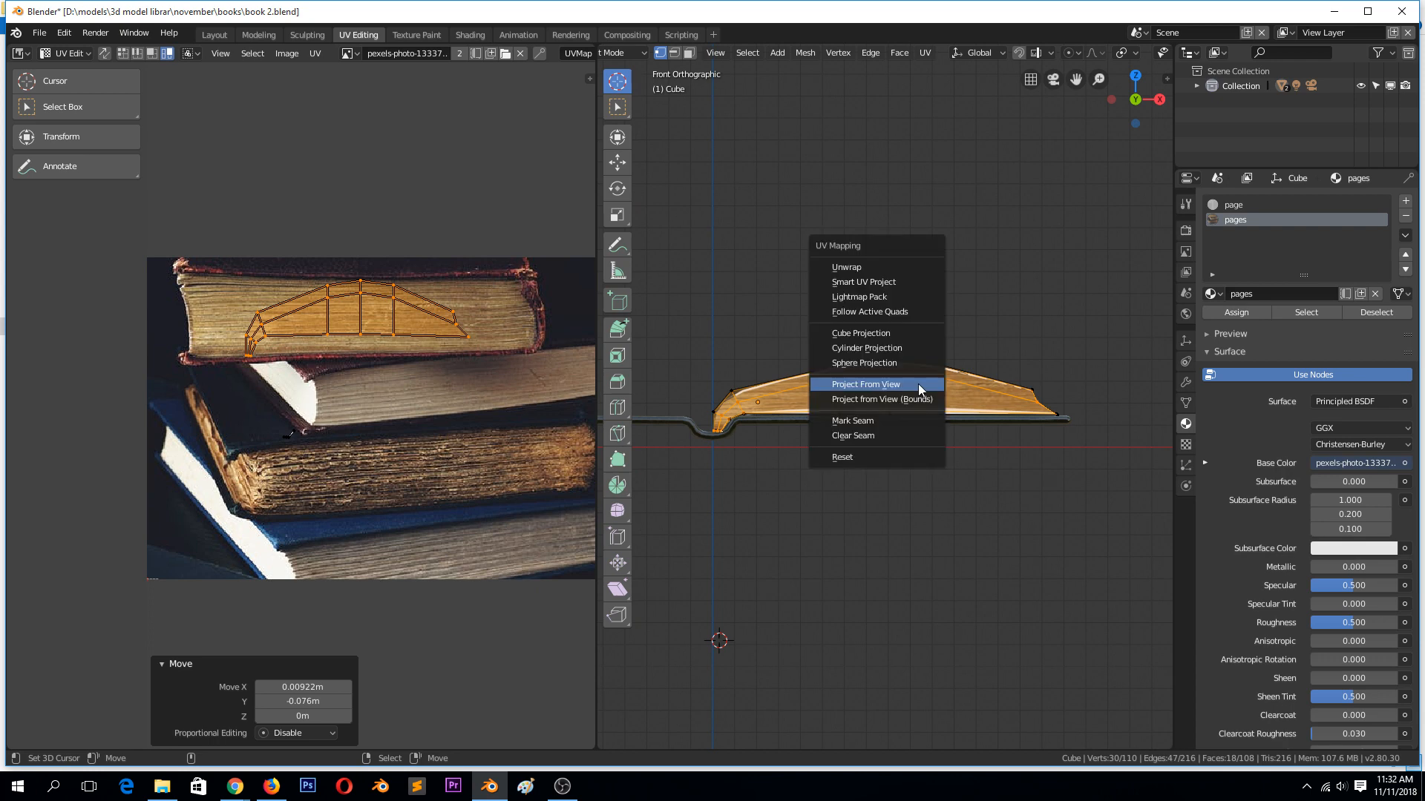
{"action": "left_click", "coordinate": [884, 265]}
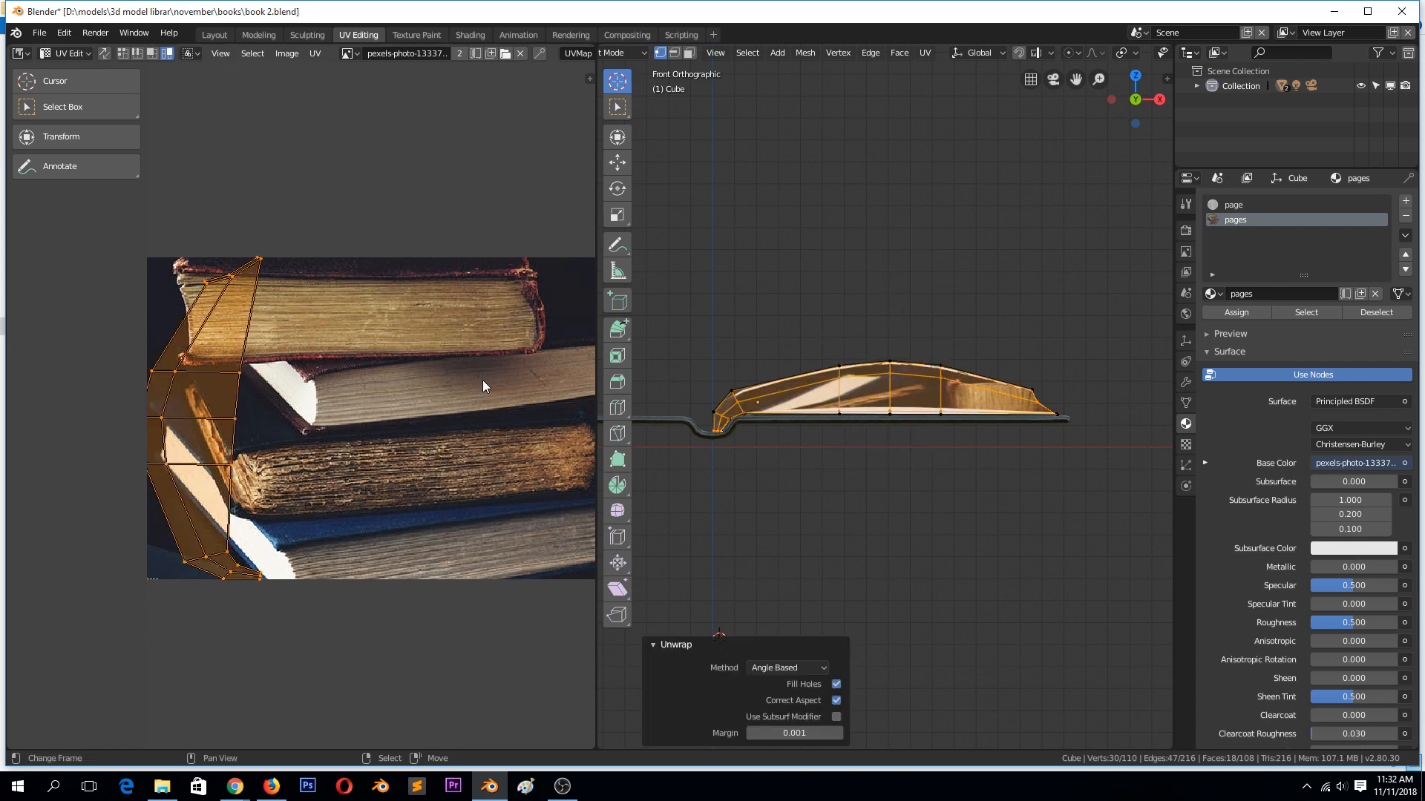
{"action": "key", "text": "r"}
{"action": "left_click", "coordinate": [312, 648]}
{"action": "key", "text": "g"}
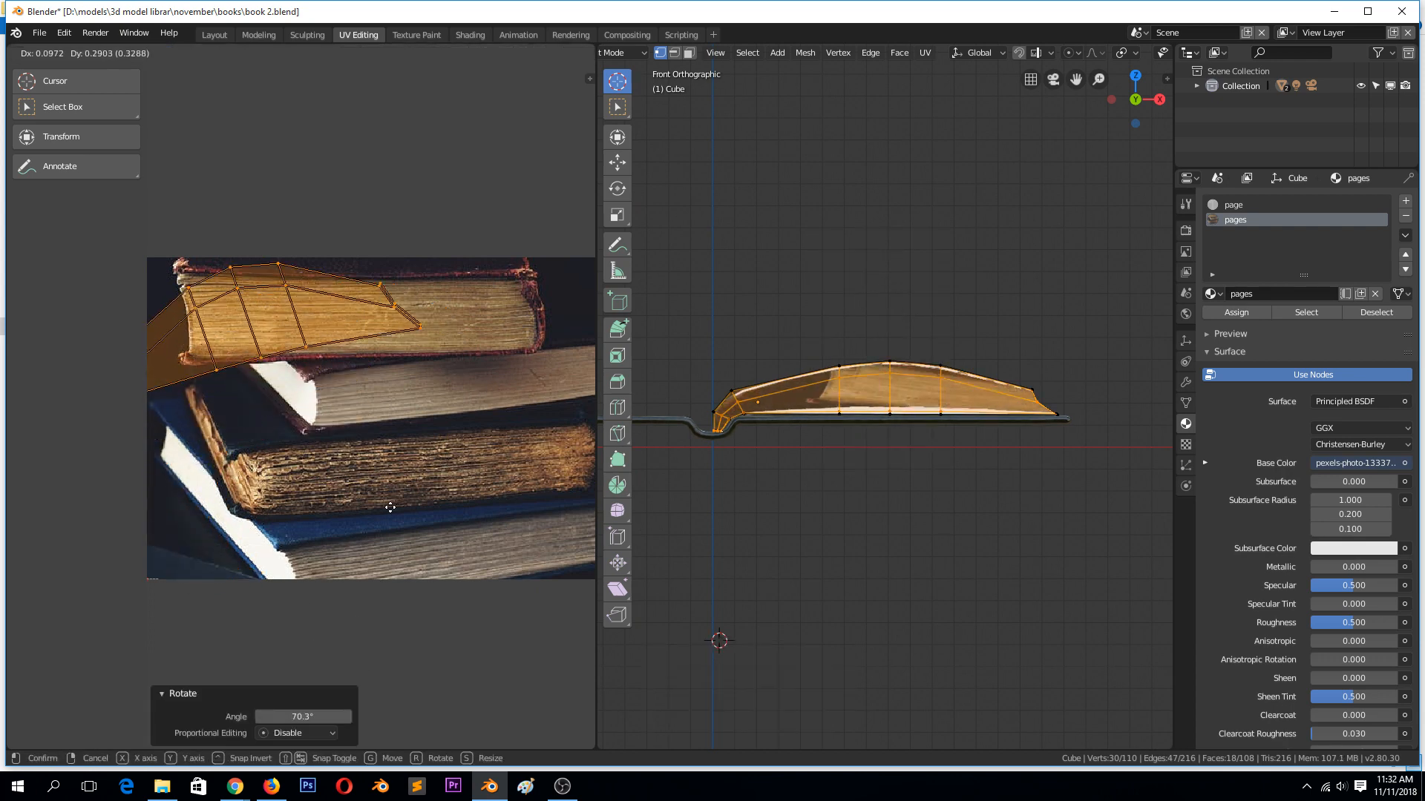
{"action": "left_click", "coordinate": [497, 506]}
{"action": "key", "text": "s"}
{"action": "left_click", "coordinate": [499, 362]}
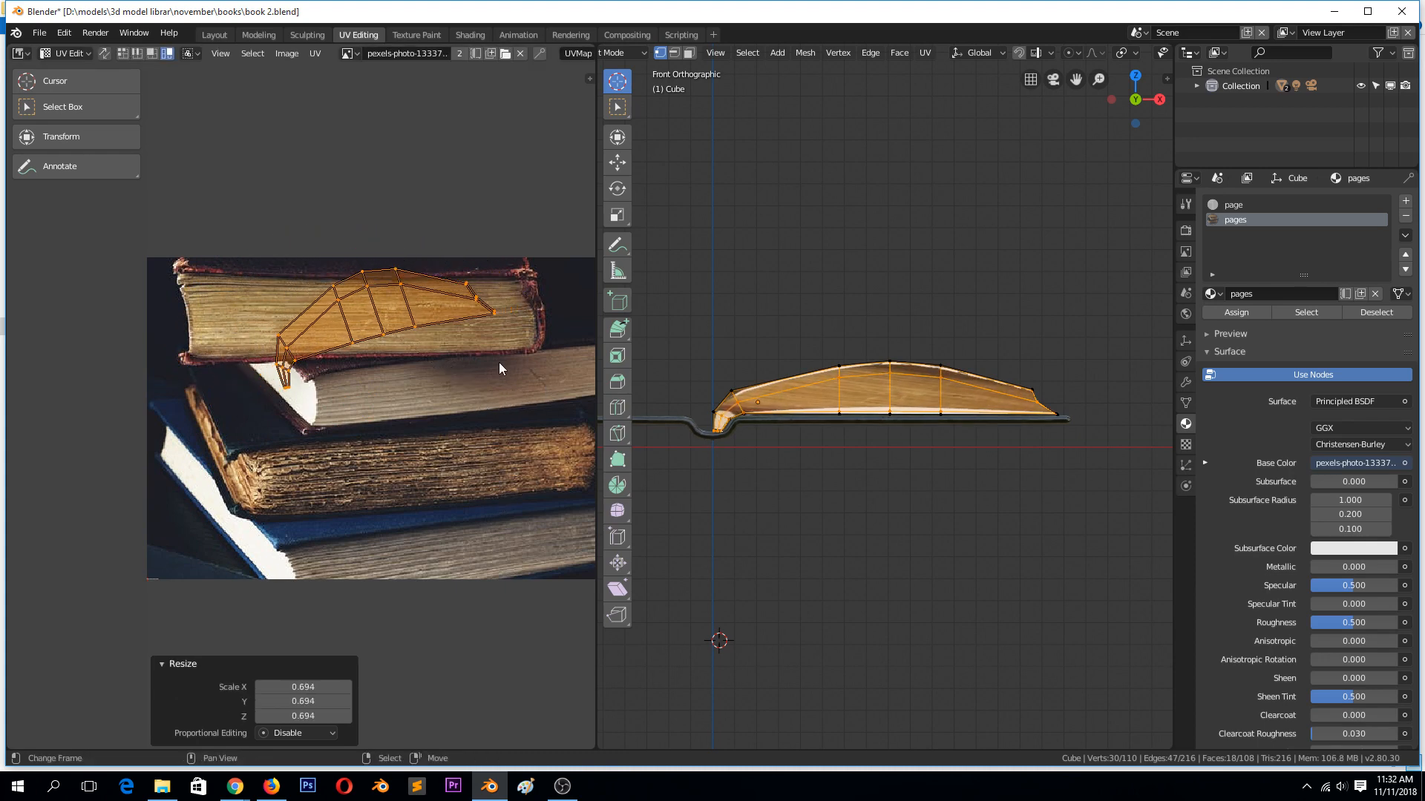
Step: Straighten the front UV island by about 19.4°, center it on the top book's page edges, and scale it to about 0.866
{"action": "key", "text": "r"}
{"action": "left_click", "coordinate": [502, 402]}
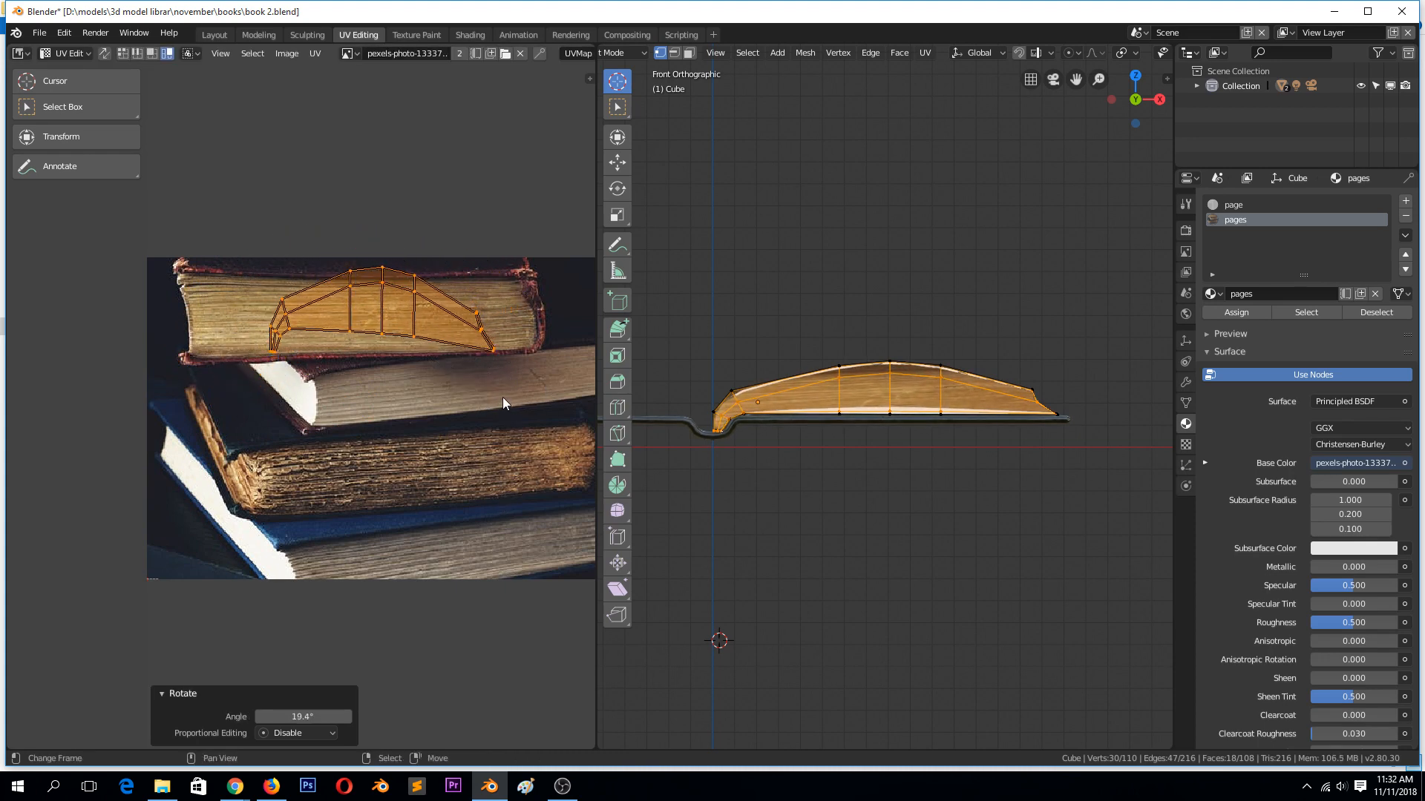
{"action": "key", "text": "g"}
{"action": "left_click", "coordinate": [481, 412]}
{"action": "key", "text": "s"}
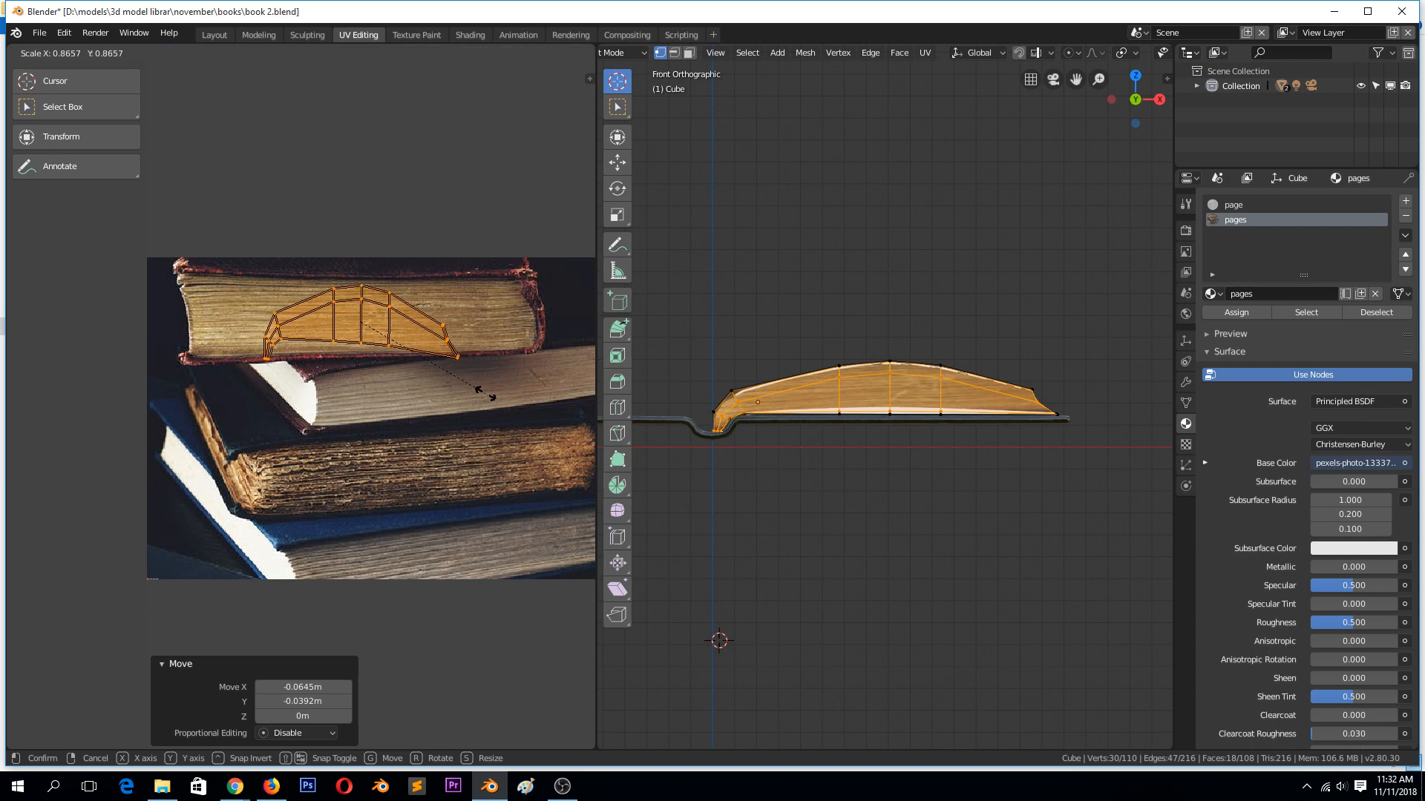
{"action": "left_click", "coordinate": [487, 394]}
Step: Widen the front UV island along X, rotate it about -2.22°, shrink it slightly within the page edges, and leave Edit Mode
{"action": "key", "text": "s"}
{"action": "key", "text": "x"}
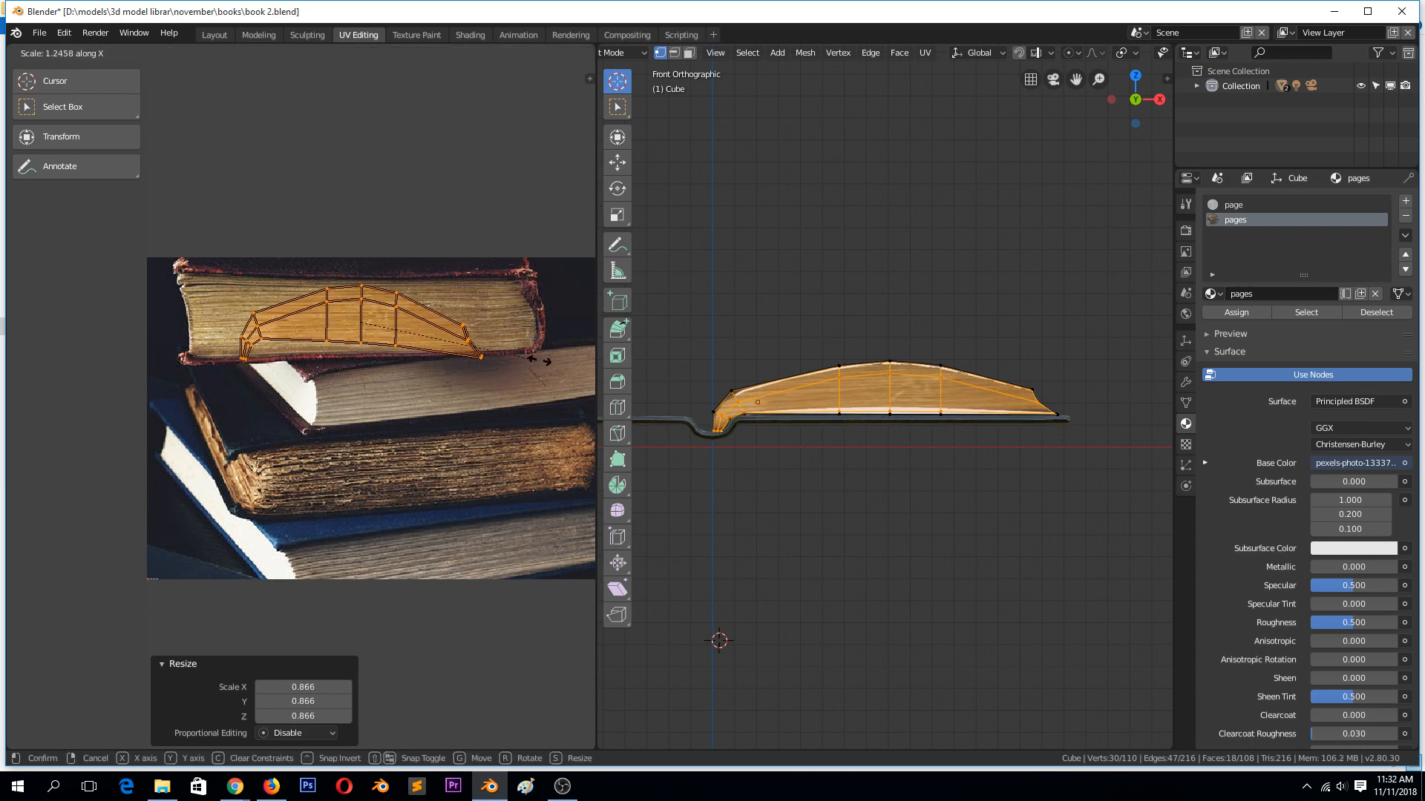
{"action": "left_click", "coordinate": [548, 361]}
{"action": "key", "text": "r"}
{"action": "left_click", "coordinate": [541, 351]}
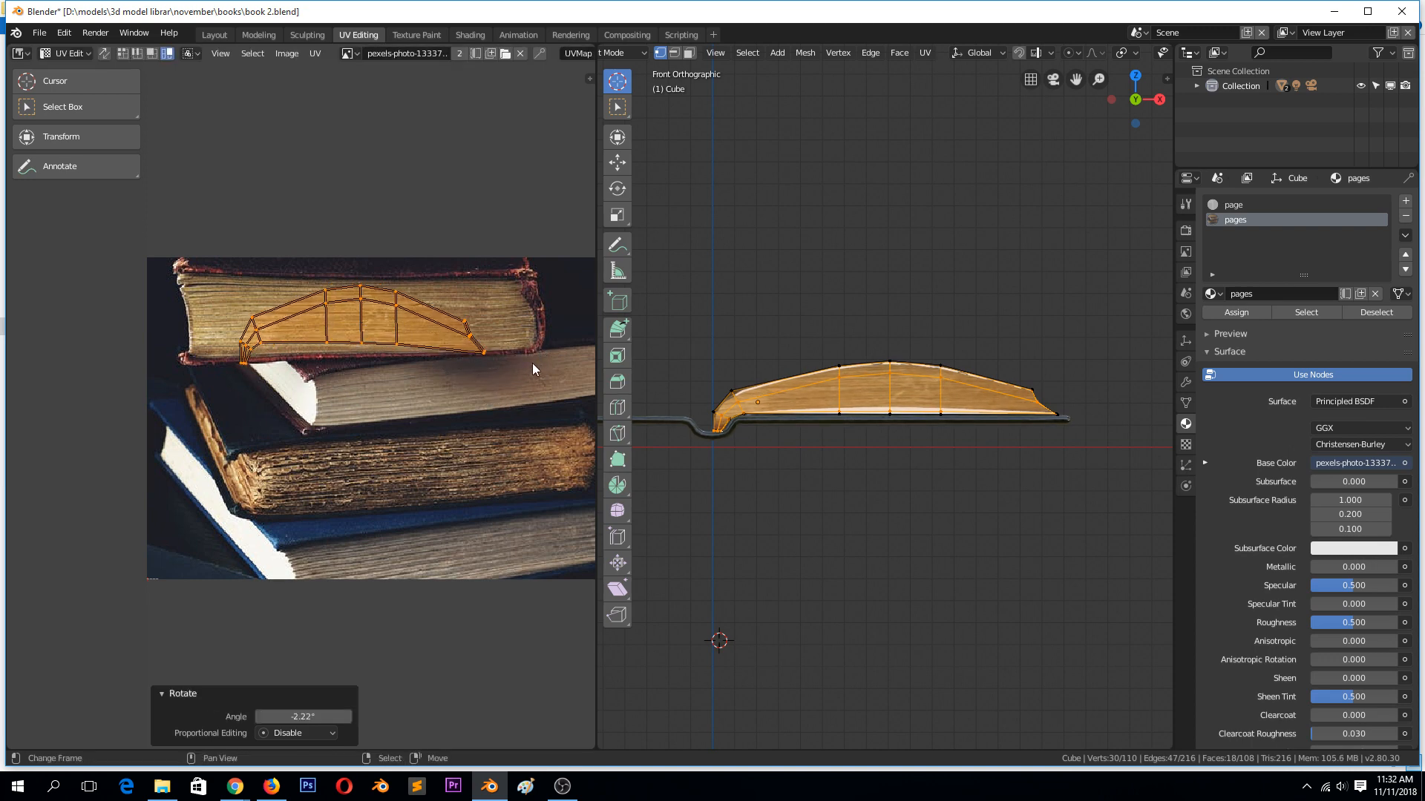
{"action": "key", "text": "s"}
{"action": "left_click", "coordinate": [514, 386]}
{"action": "key", "text": "Tab"}
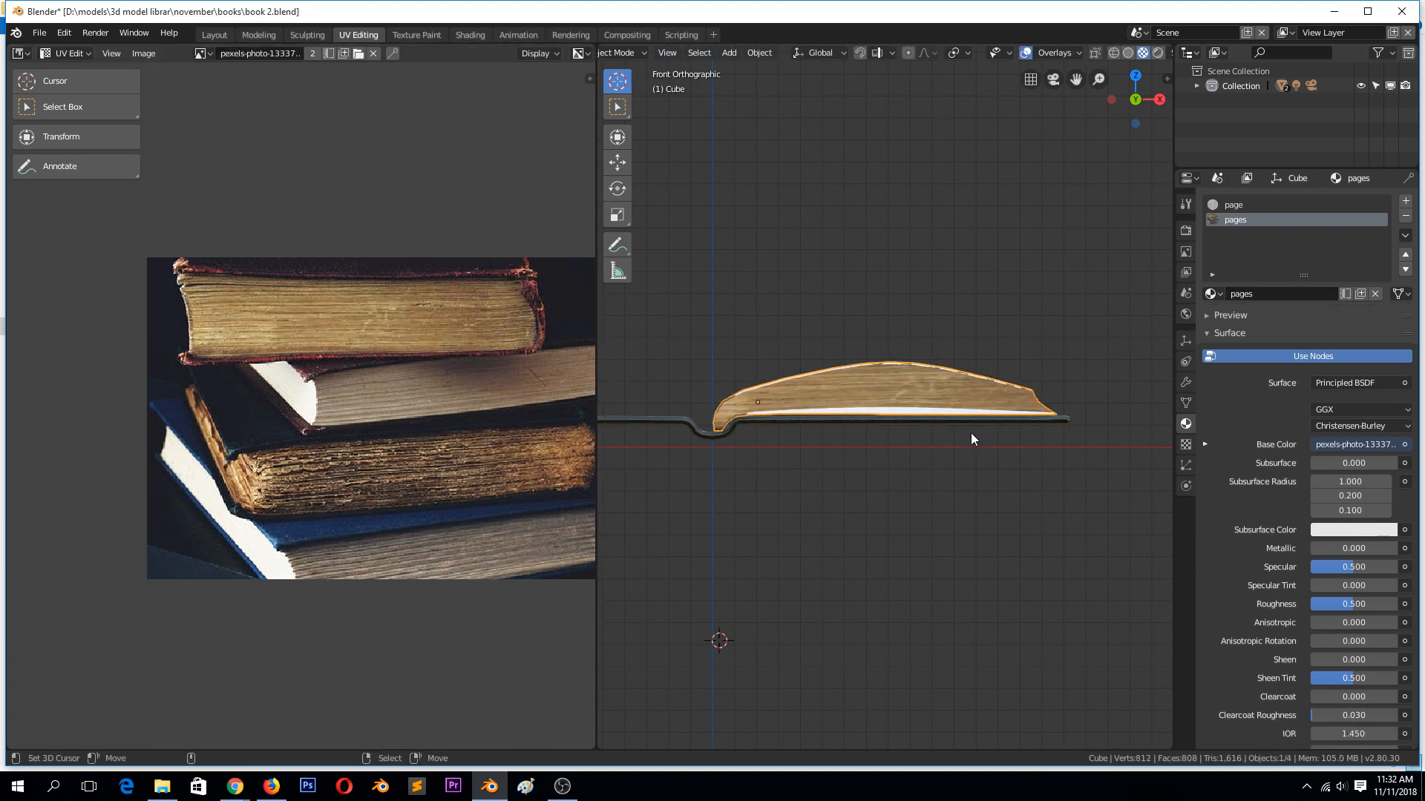
Step: On the page block's opposite end, select all side faces by picking the middle edge path and growing the selection
{"action": "middle_click_drag", "start_coordinate": [970, 434], "coordinate": [703, 440]}
{"action": "key", "text": "Tab"}
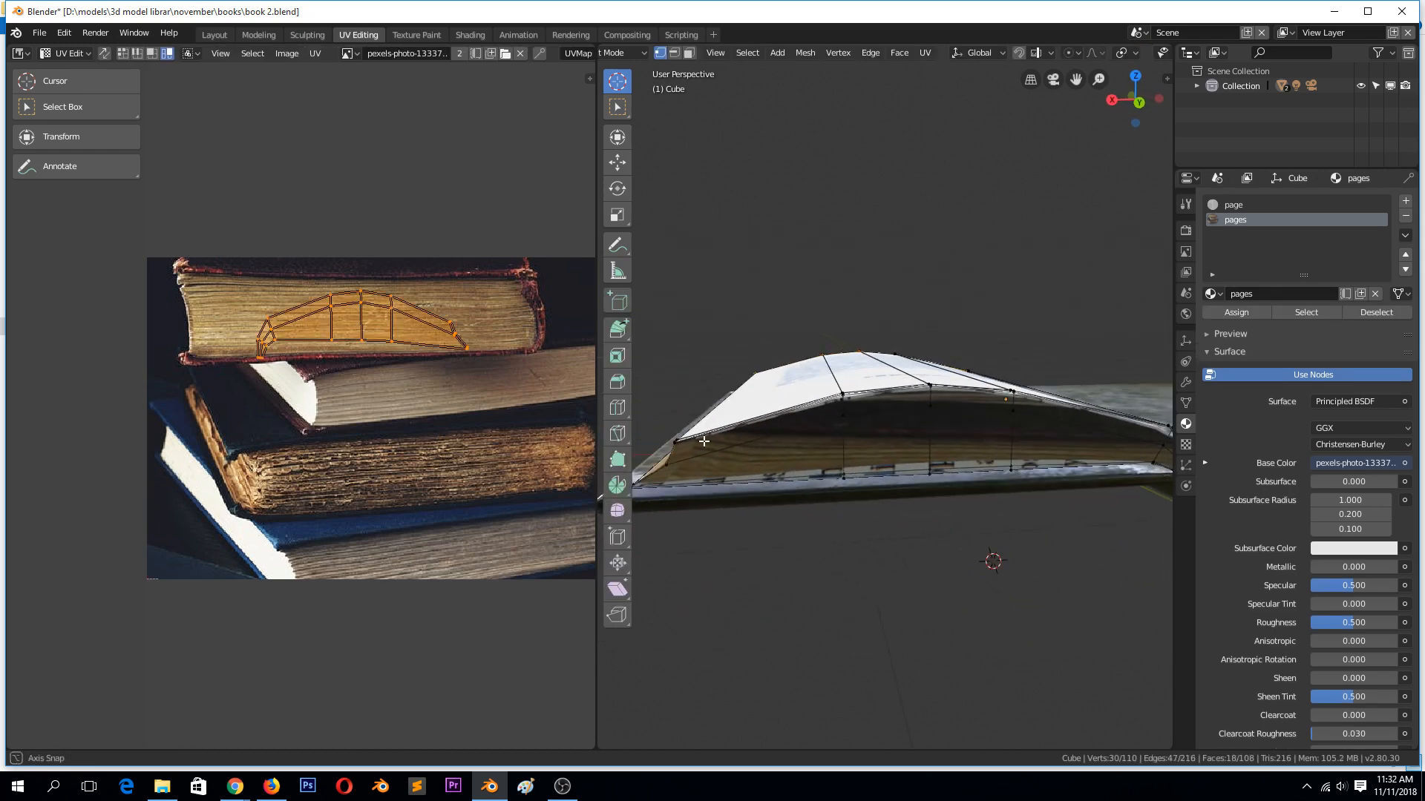
{"action": "right_click", "coordinate": [671, 467]}
{"action": "scroll", "coordinate": [705, 468], "scroll_direction": "down", "scroll_amount": 1}
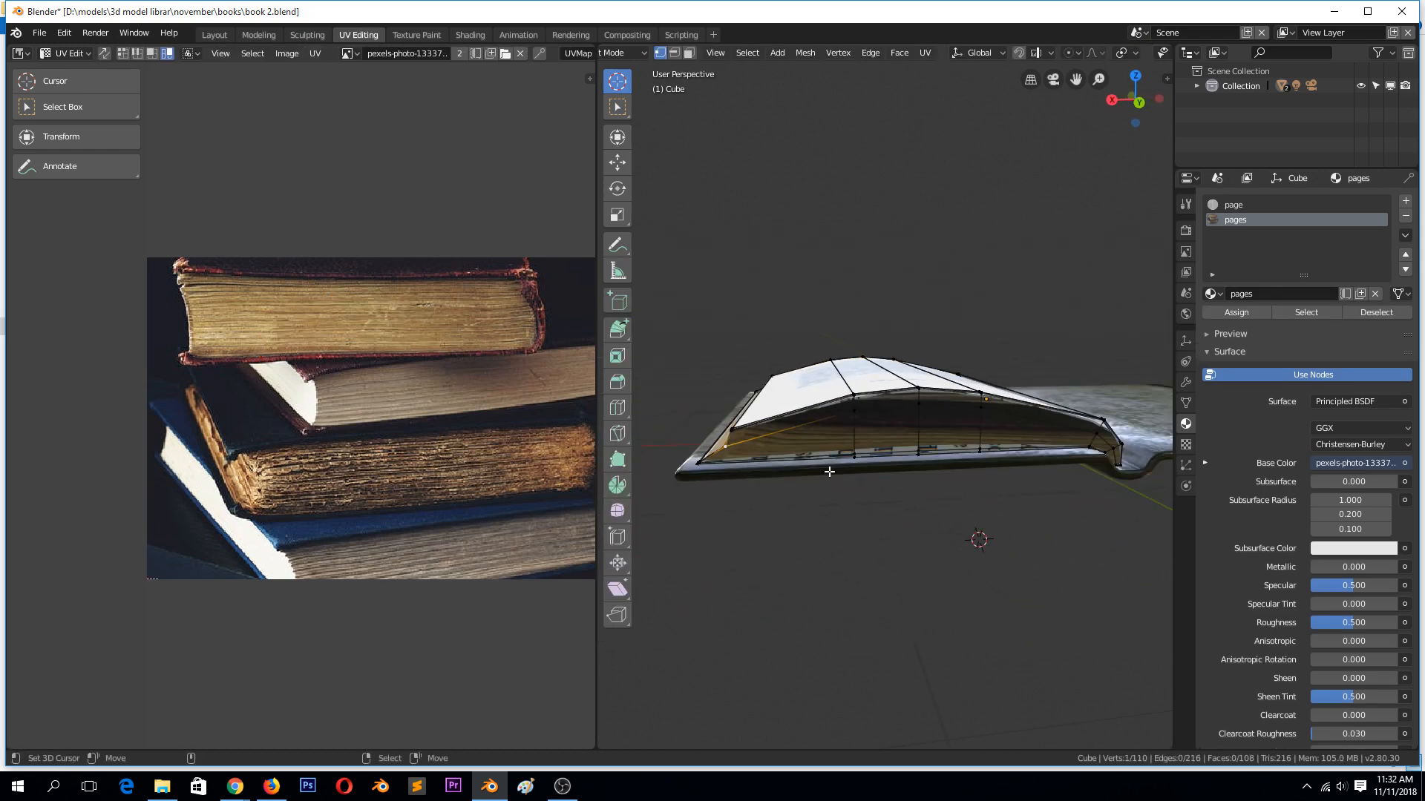
{"action": "right_click", "coordinate": [1117, 462], "text": "ctrl"}
{"action": "left_click", "coordinate": [1113, 458]}
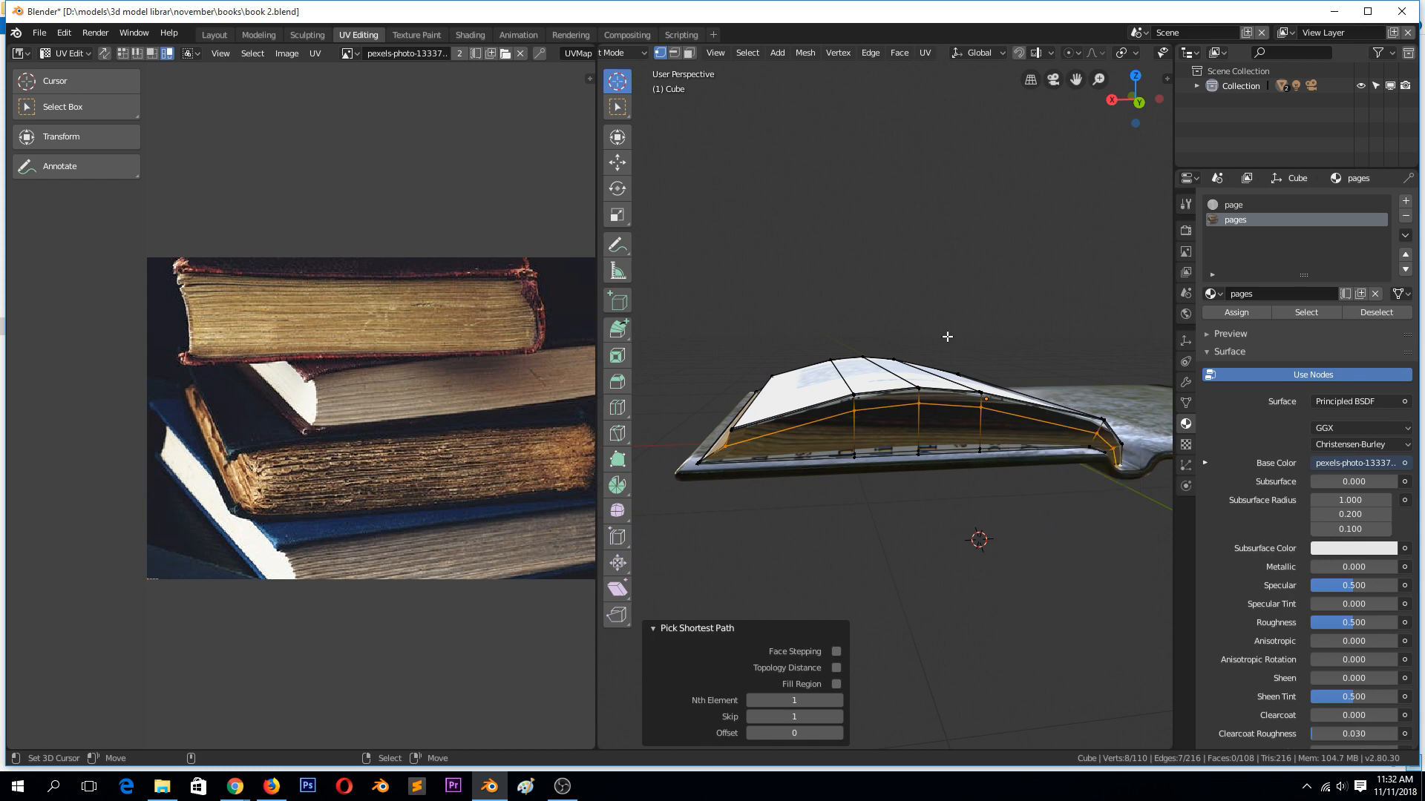
{"action": "left_click", "coordinate": [946, 337]}
{"action": "key", "text": "ctrl+KP_Add"}
Step: Unwrap the opposite end's side faces and rotate the resulting UV island by 90°
{"action": "key", "text": "u"}
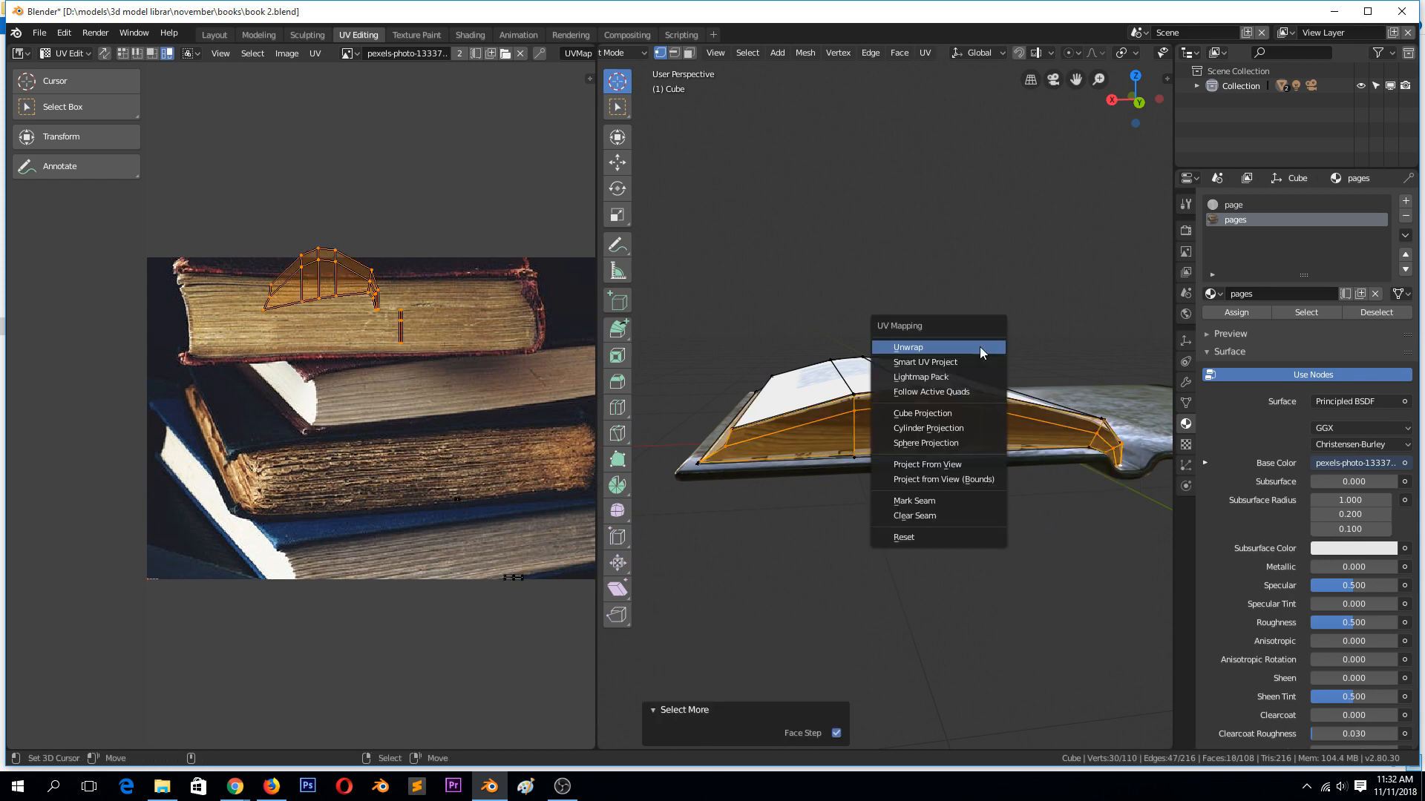
{"action": "left_click", "coordinate": [979, 346]}
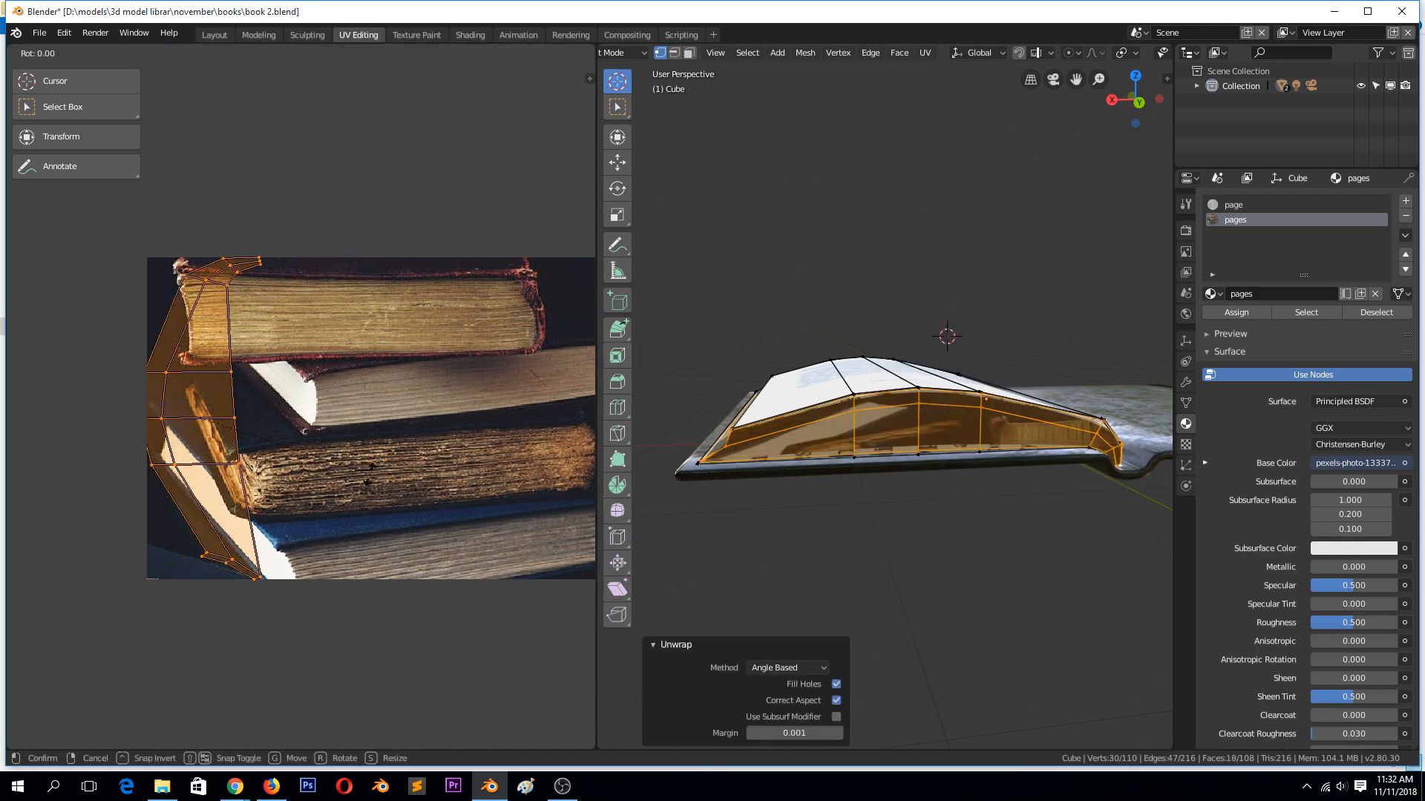
{"action": "key", "text": "r"}
{"action": "key", "text": "9"}
{"action": "key", "text": "0"}
{"action": "key", "text": "Return"}
Step: Move the opposite end's UV island onto the top book's page edges, scale it to about 0.624, and leave Edit Mode
{"action": "key", "text": "g"}
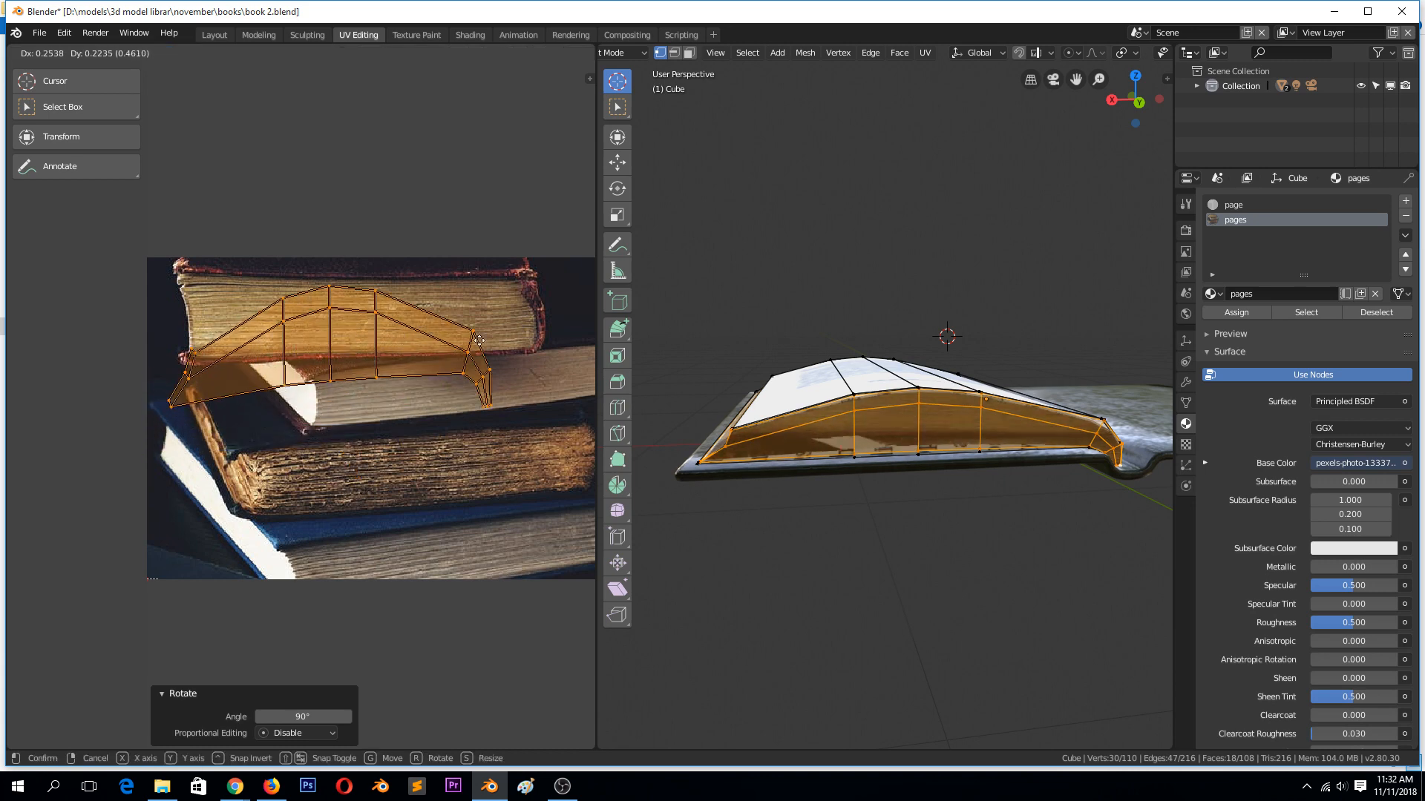
{"action": "left_click", "coordinate": [493, 328]}
{"action": "key", "text": "s"}
{"action": "left_click", "coordinate": [492, 354]}
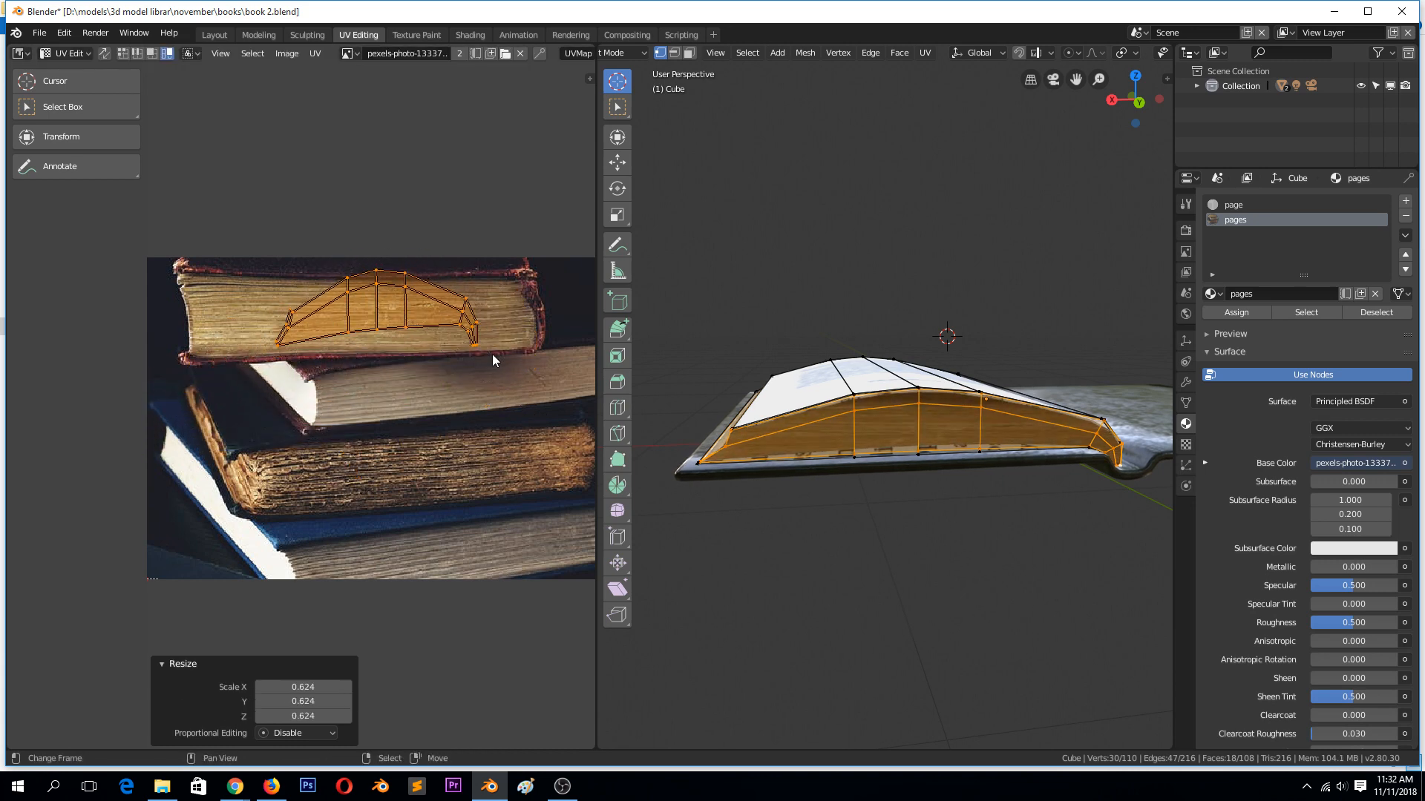
{"action": "key", "text": "h"}
{"action": "key", "text": "Tab"}
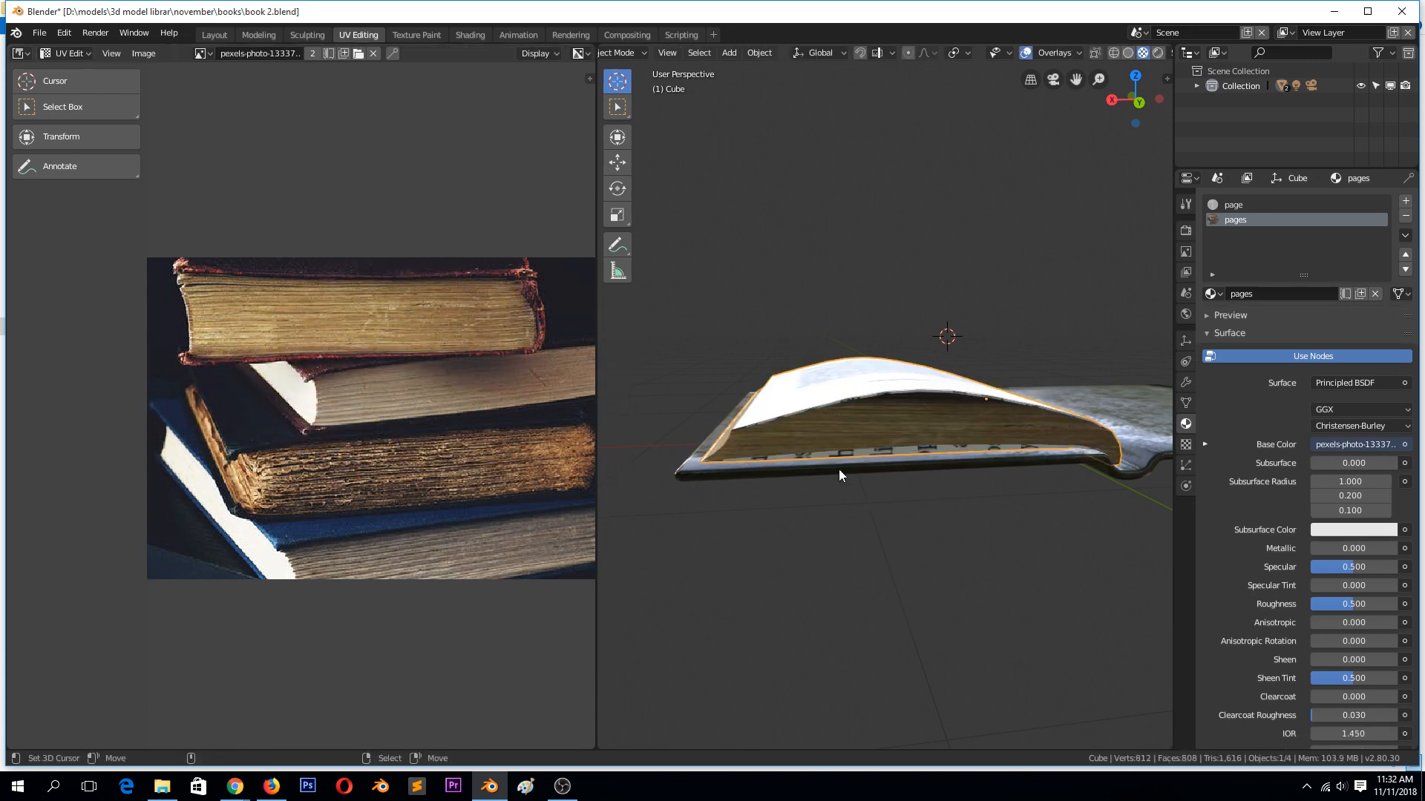
Step: Duplicate the textured page block in place and mirror the copy along the global X axis
{"action": "middle_click_drag", "start_coordinate": [839, 469], "coordinate": [978, 478]}
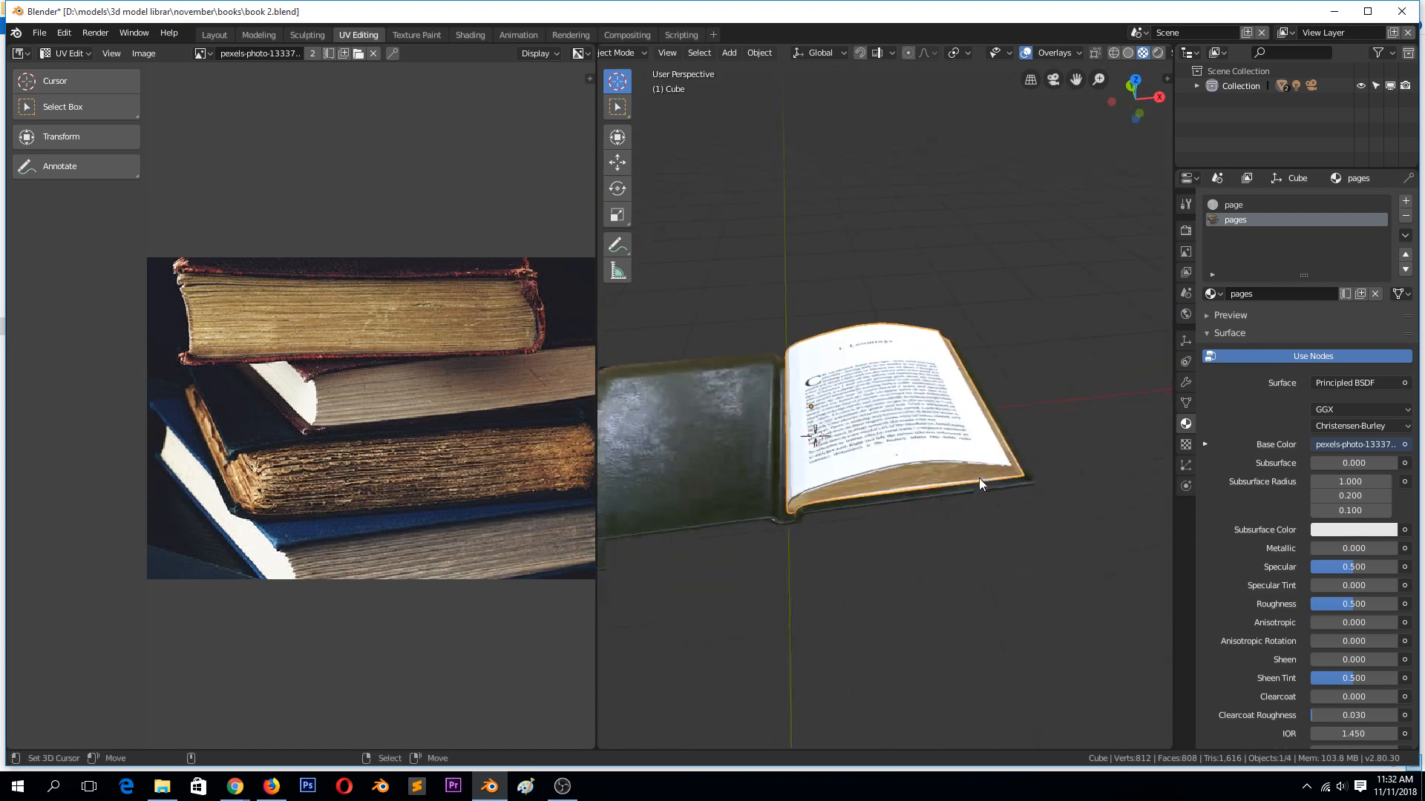
{"action": "scroll", "coordinate": [977, 477], "scroll_direction": "up", "scroll_amount": 2}
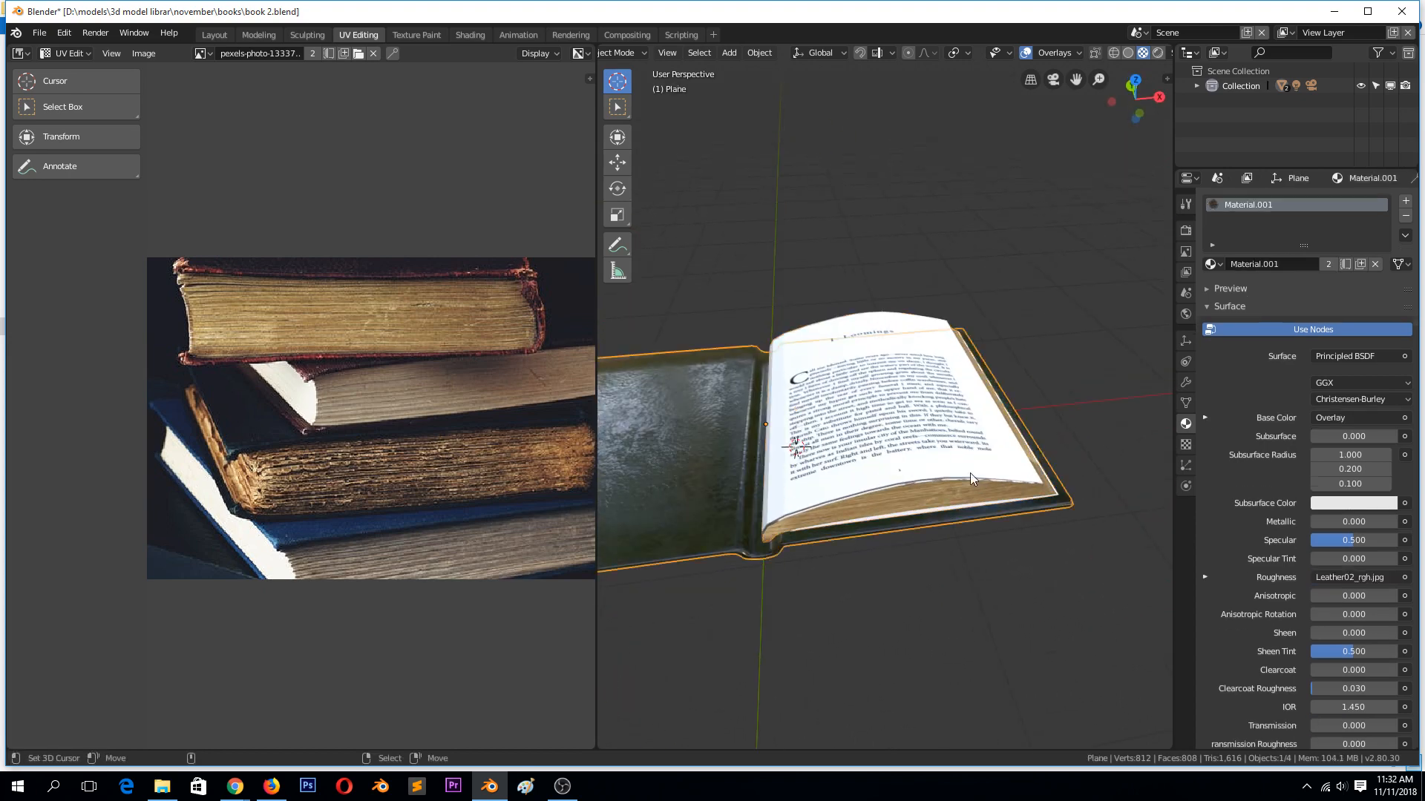
{"action": "key", "text": "shift+d"}
{"action": "right_click", "coordinate": [915, 457]}
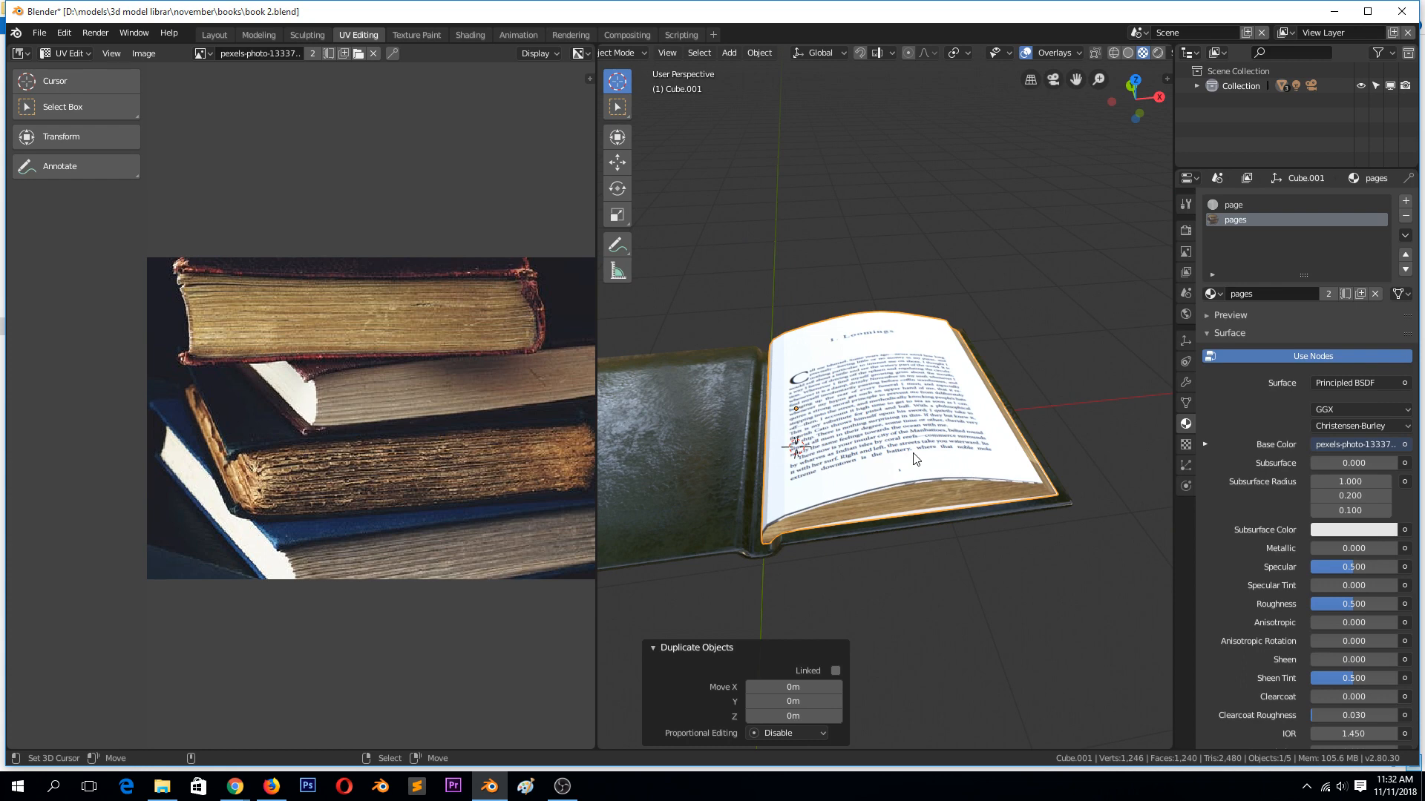
{"action": "key", "text": "ctrl+m"}
{"action": "key", "text": "x"}
{"action": "key", "text": "Return"}
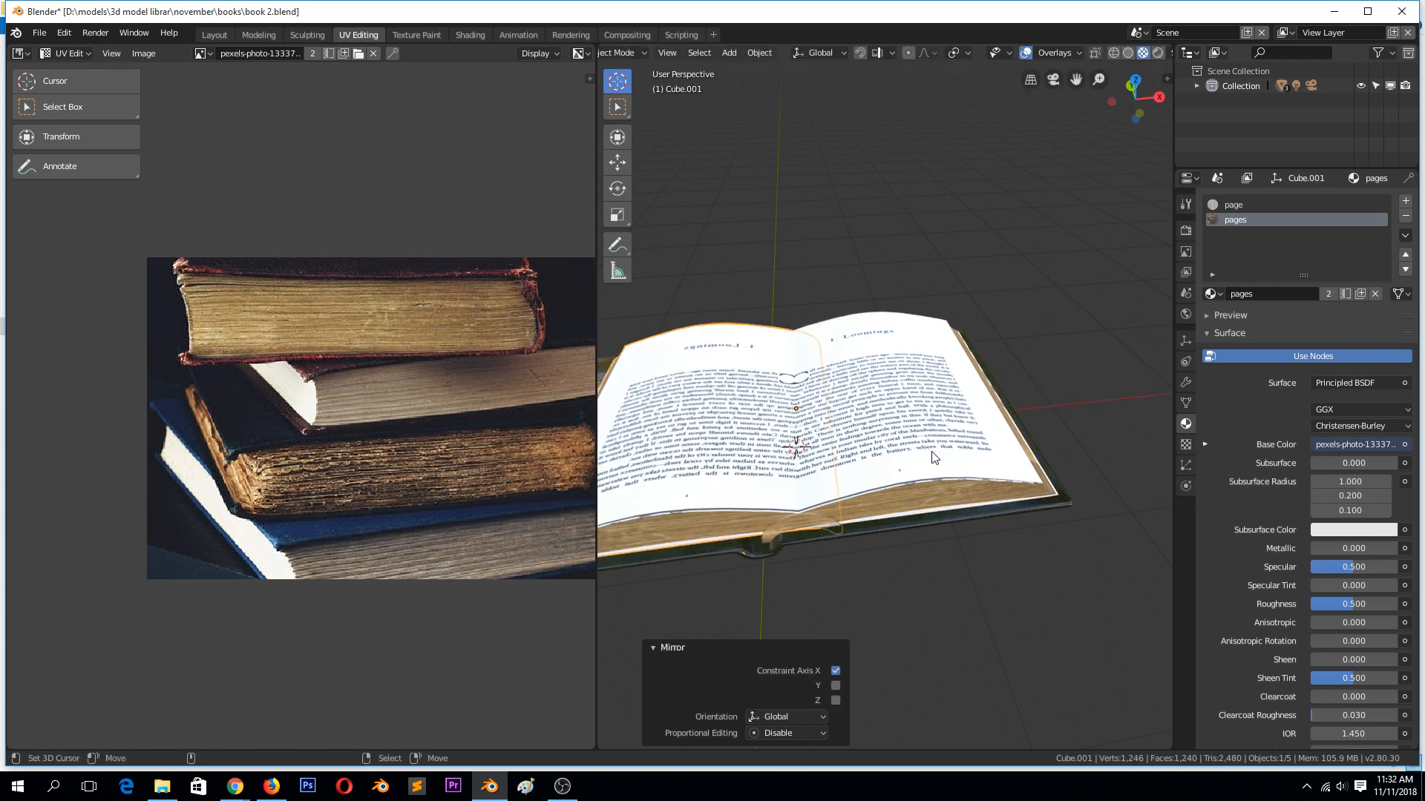
Step: In front view, move the mirrored page block along X onto the empty half of the cover so both blocks meet at the spine
{"action": "key", "text": "KP_1"}
{"action": "key", "text": "g"}
{"action": "key", "text": "x"}
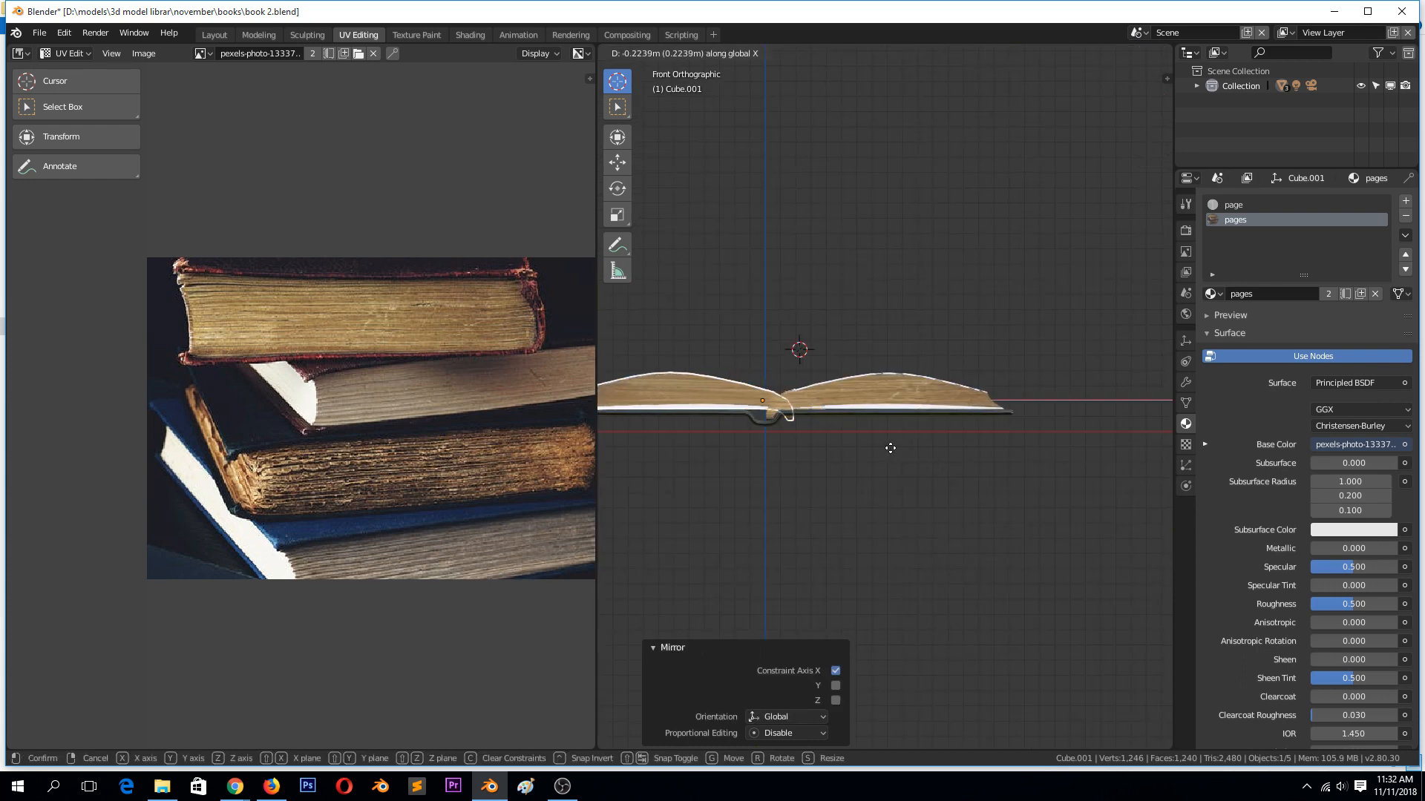
{"action": "left_click", "coordinate": [870, 447]}
{"action": "middle_click_drag", "start_coordinate": [941, 349], "coordinate": [960, 429]}
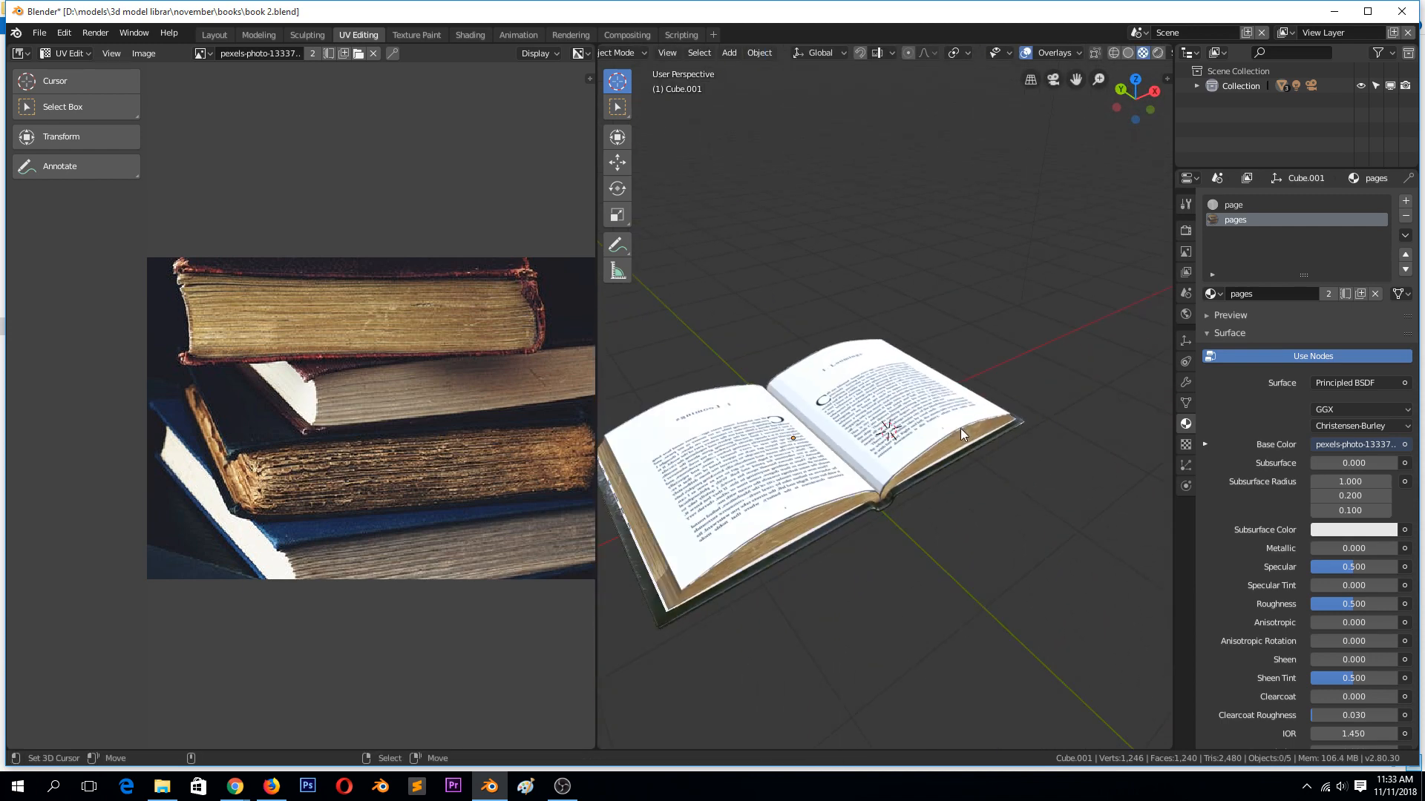
Step: In Edit Mode, select the mirrored block's curved top page faces and grow the selection by one ring
{"action": "left_click", "coordinate": [768, 477]}
{"action": "key", "text": "Tab"}
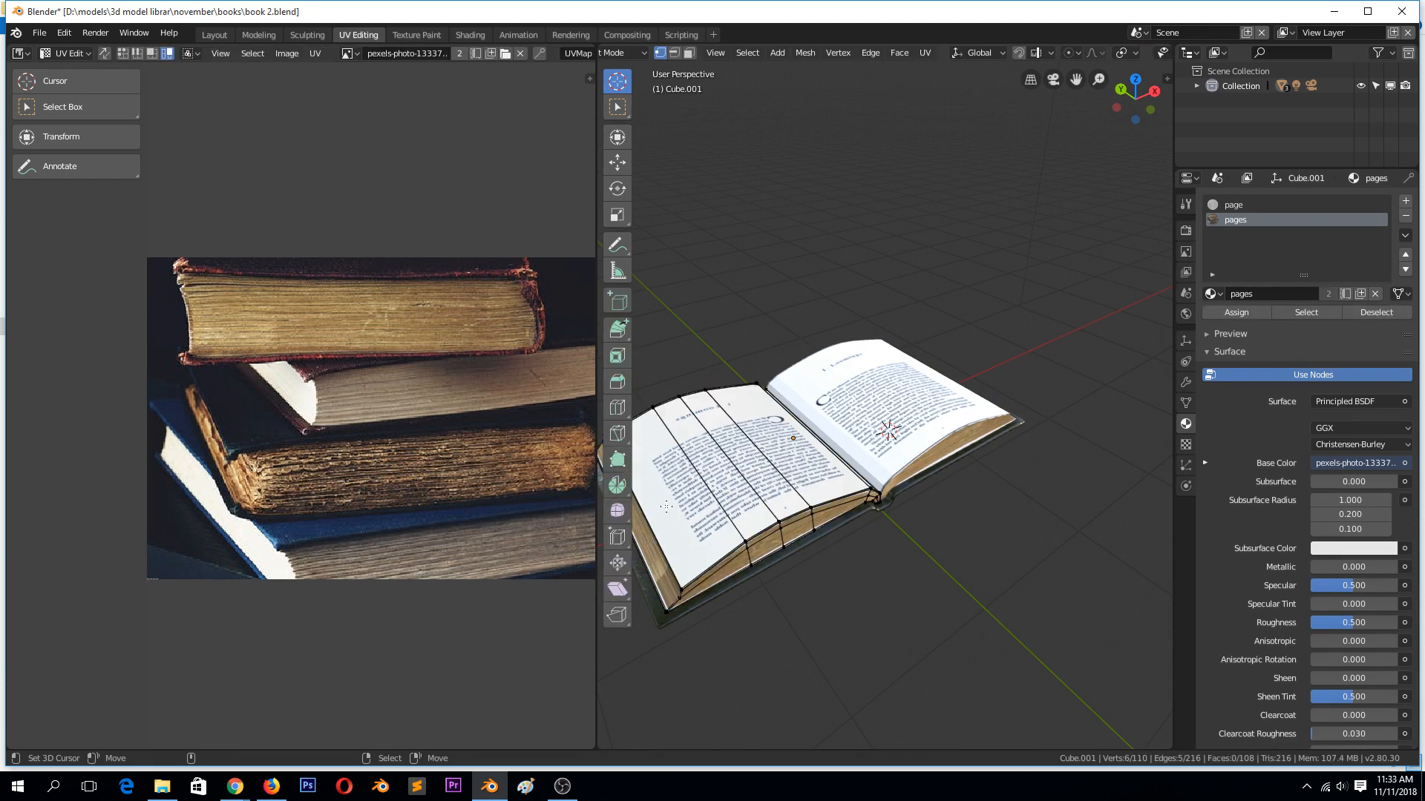
{"action": "key", "text": "3"}
{"action": "left_click", "coordinate": [666, 506], "text": "ctrl"}
{"action": "middle_click_drag", "start_coordinate": [667, 506], "coordinate": [714, 462]}
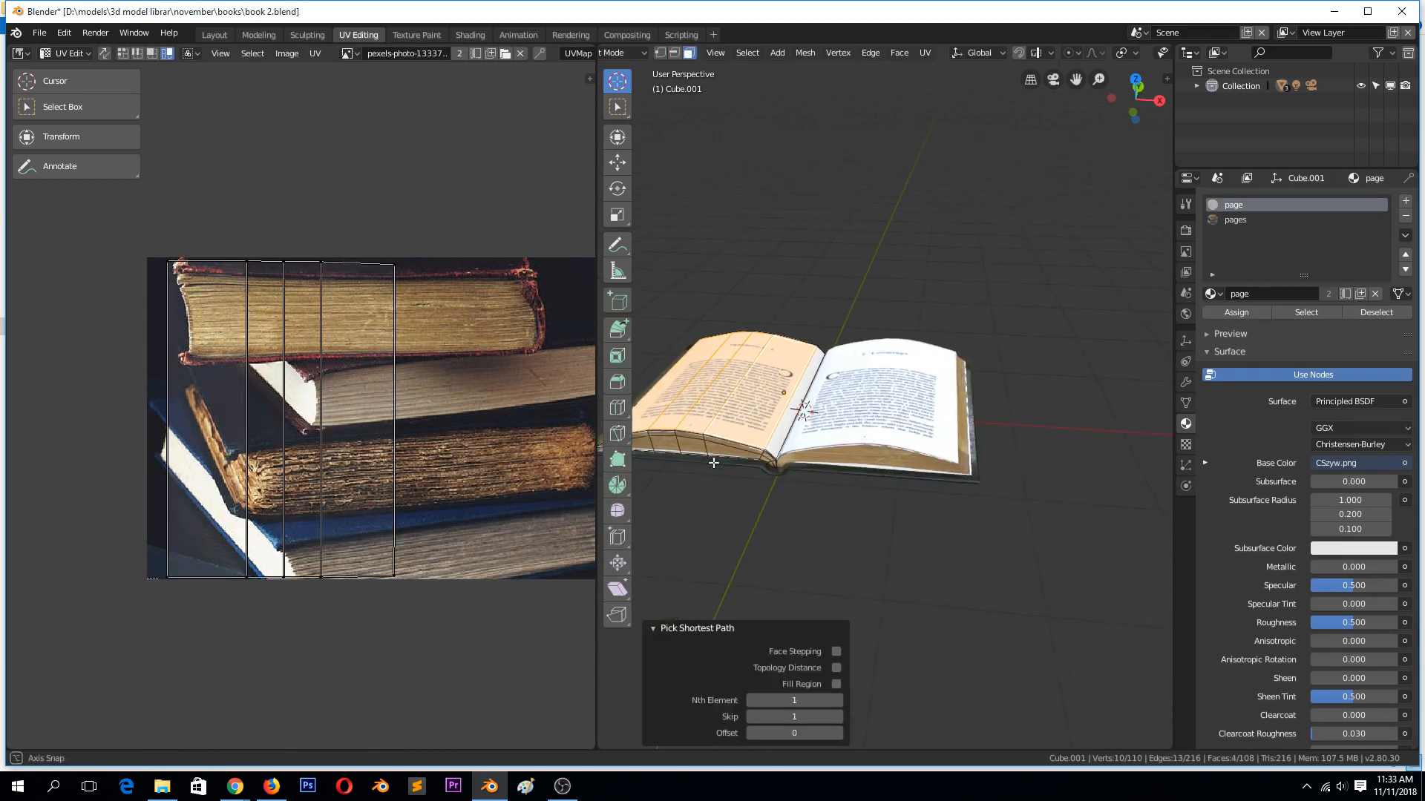
{"action": "left_click", "coordinate": [781, 430], "text": "ctrl"}
{"action": "key", "text": "ctrl+KP_Add"}
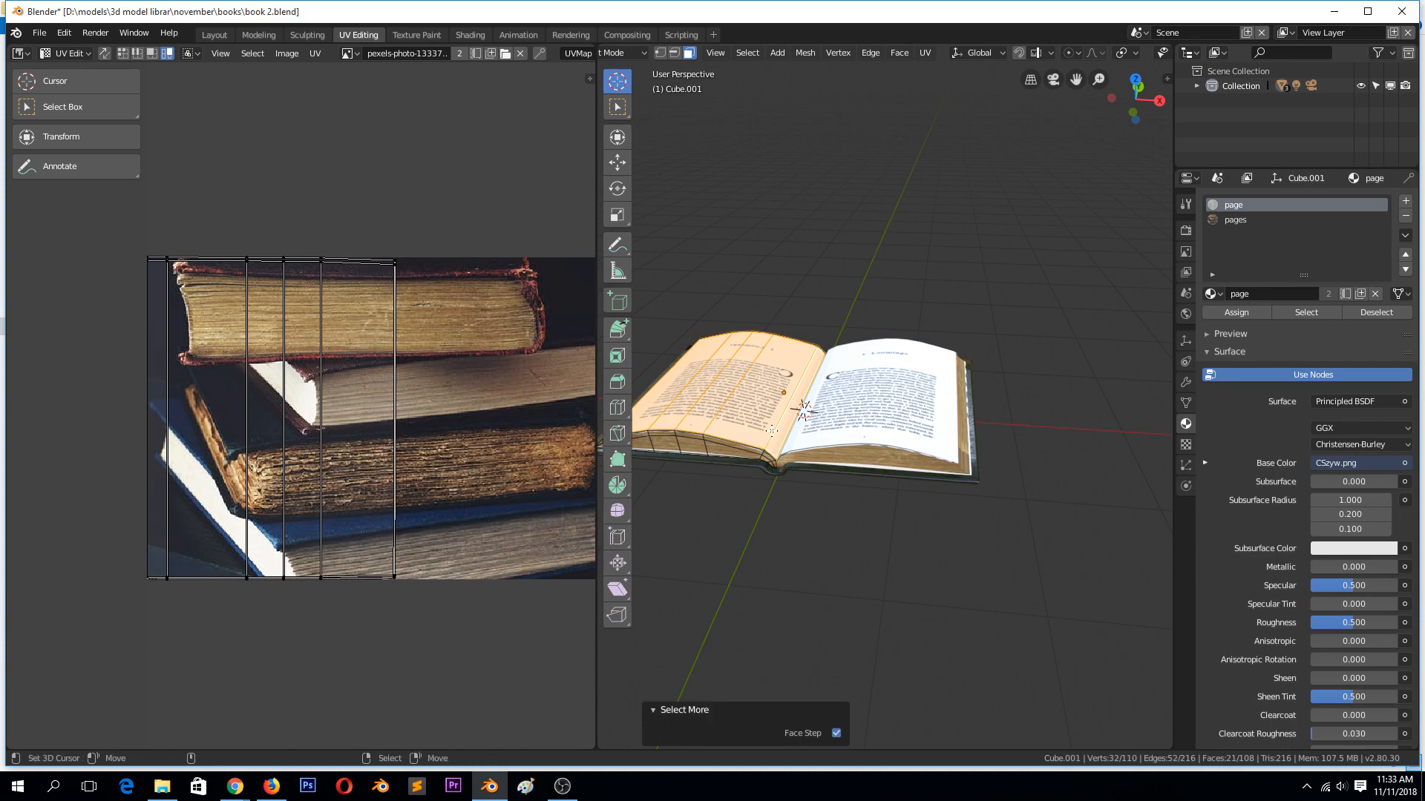
Step: Show CSzyw.png behind the UVs, shift the whole page island about 0.49 along X onto the other printed page, and leave Edit Mode
{"action": "left_click", "coordinate": [348, 54]}
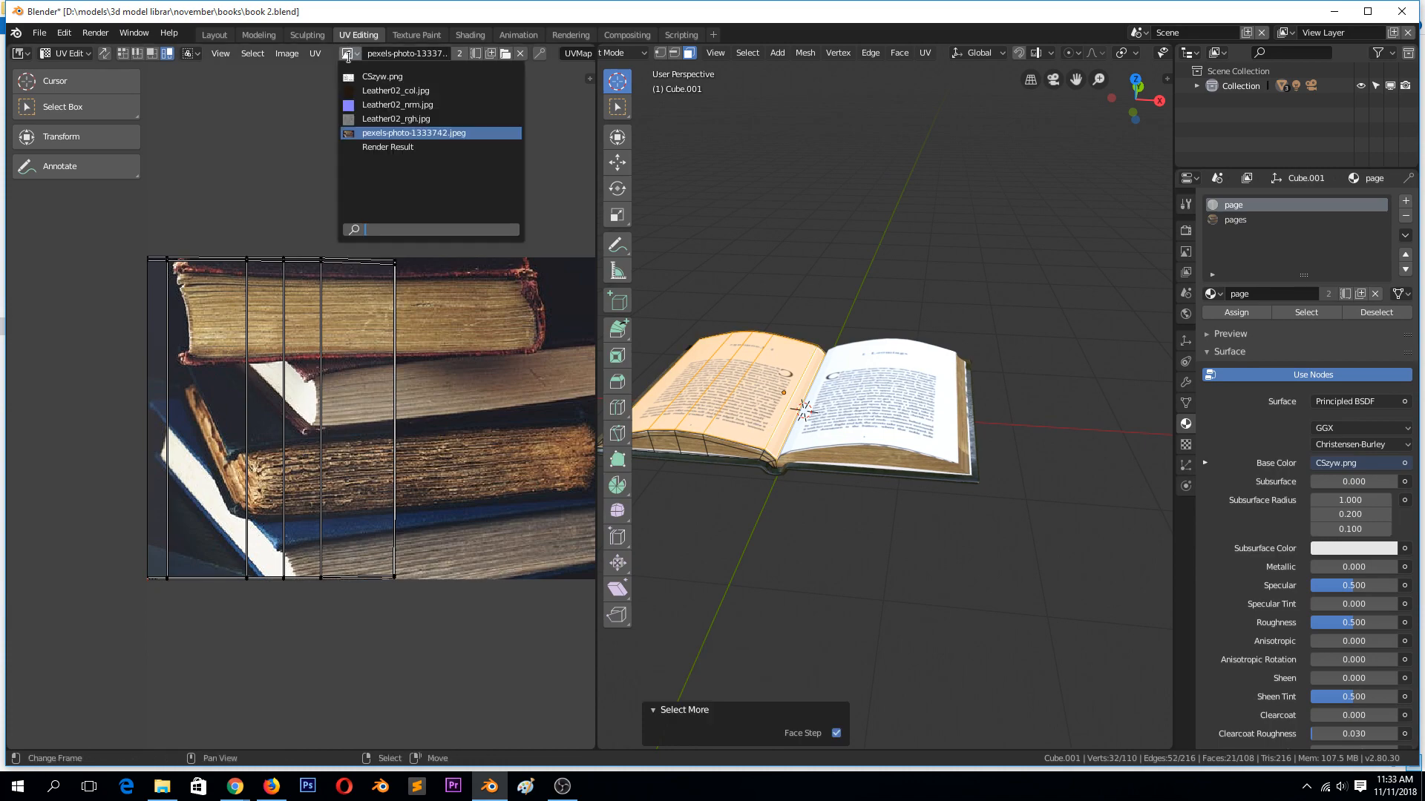
{"action": "left_click", "coordinate": [383, 77]}
{"action": "scroll", "coordinate": [390, 313], "scroll_direction": "down", "scroll_amount": 3}
{"action": "scroll", "coordinate": [274, 393], "scroll_direction": "down", "scroll_amount": 1}
{"action": "key", "text": "a"}
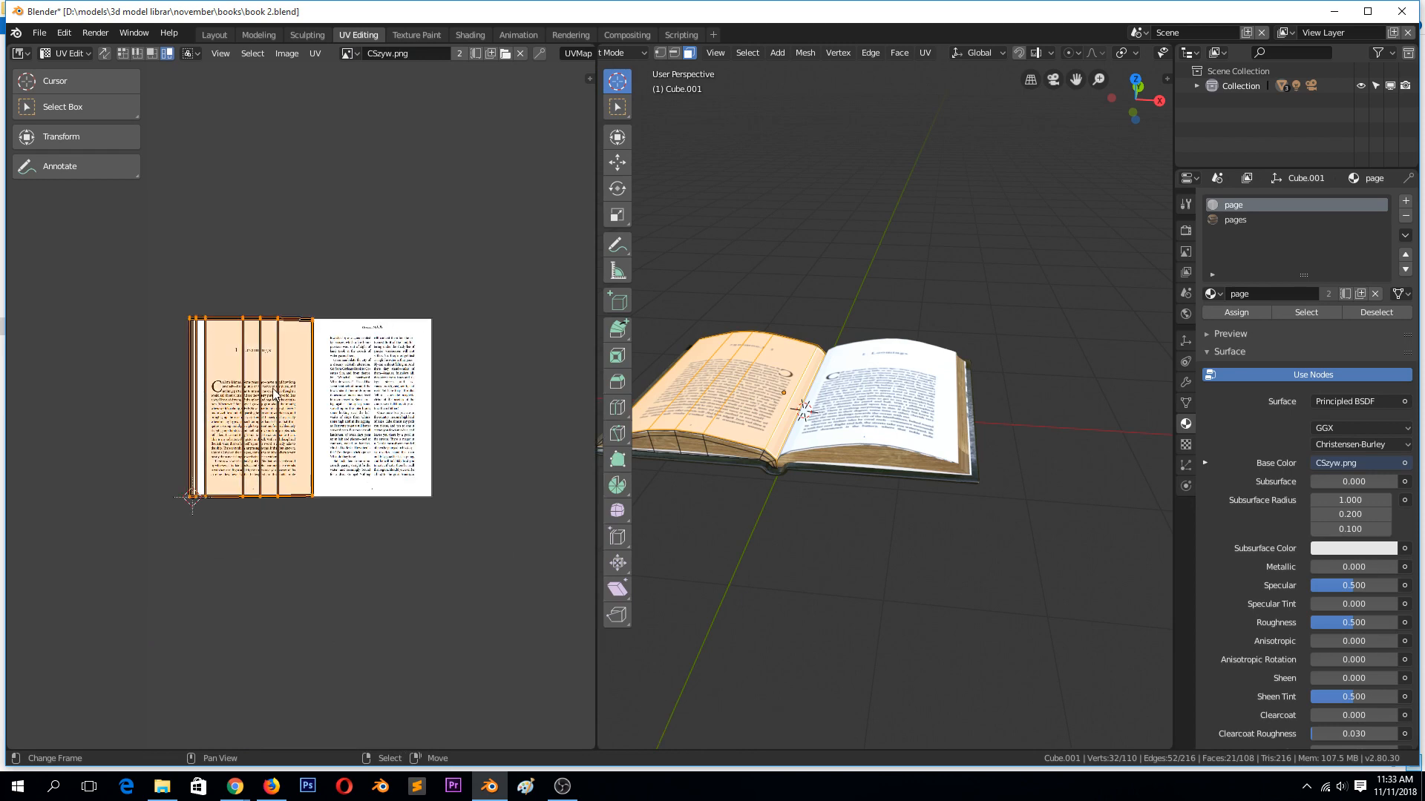
{"action": "key", "text": "g"}
{"action": "key", "text": "x"}
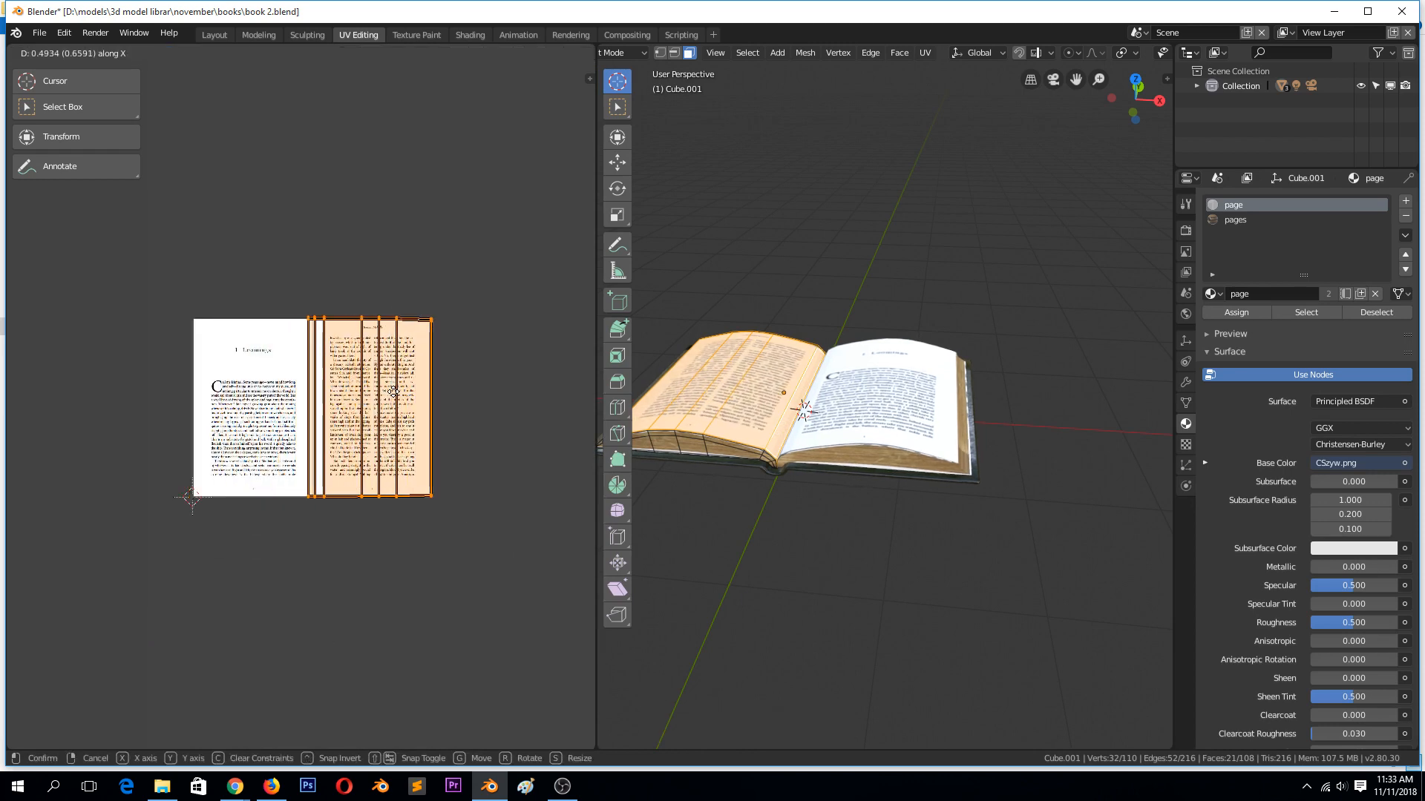
{"action": "left_click", "coordinate": [395, 391]}
{"action": "key", "text": "Tab"}
{"action": "middle_click_drag", "start_coordinate": [751, 333], "coordinate": [821, 348]}
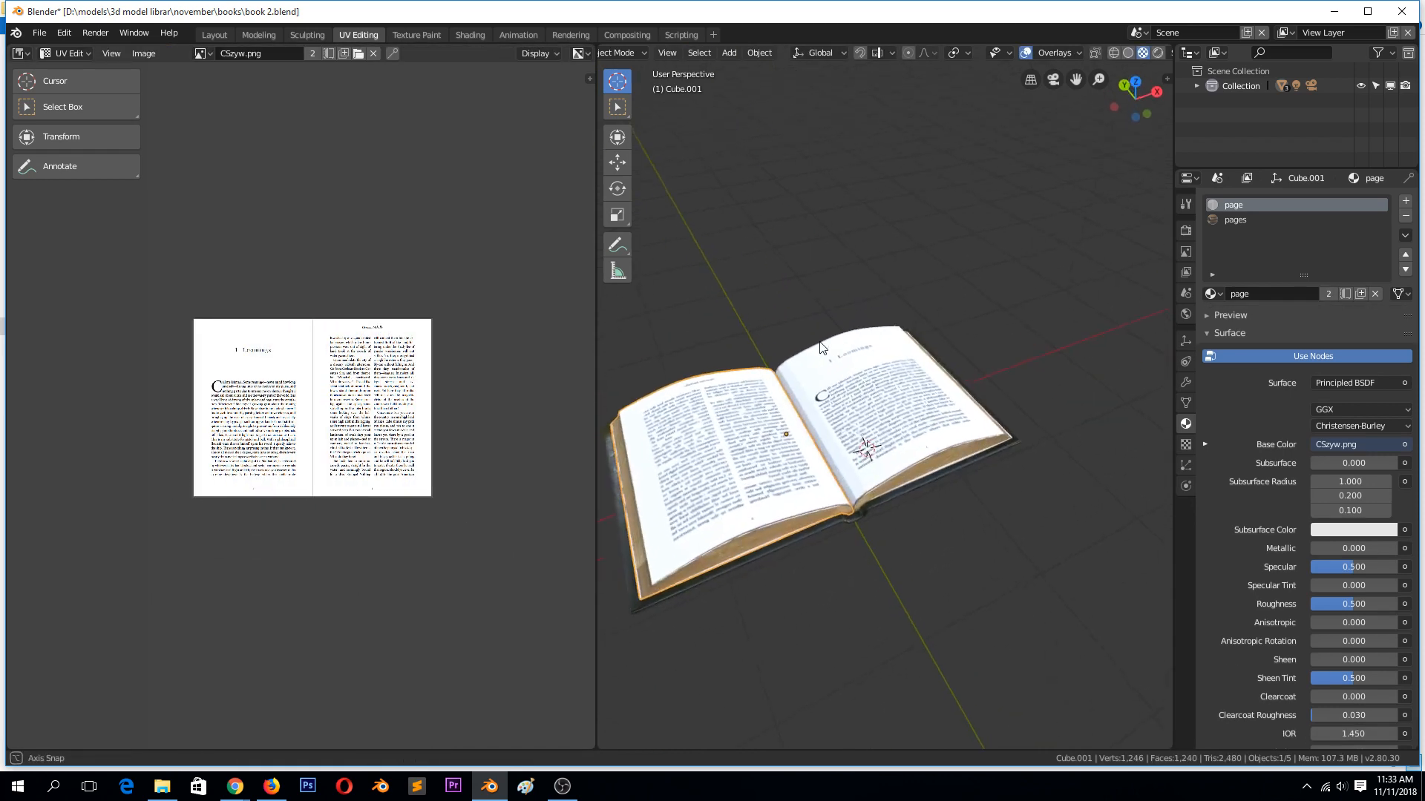
Step: Duplicate the selected top page faces in place and separate the copy into its own object
{"action": "scroll", "coordinate": [768, 438], "scroll_direction": "up", "scroll_amount": 3}
{"action": "key", "text": "Tab"}
{"action": "scroll", "coordinate": [777, 448], "scroll_direction": "down", "scroll_amount": 4}
{"action": "scroll", "coordinate": [780, 444], "scroll_direction": "up", "scroll_amount": 1}
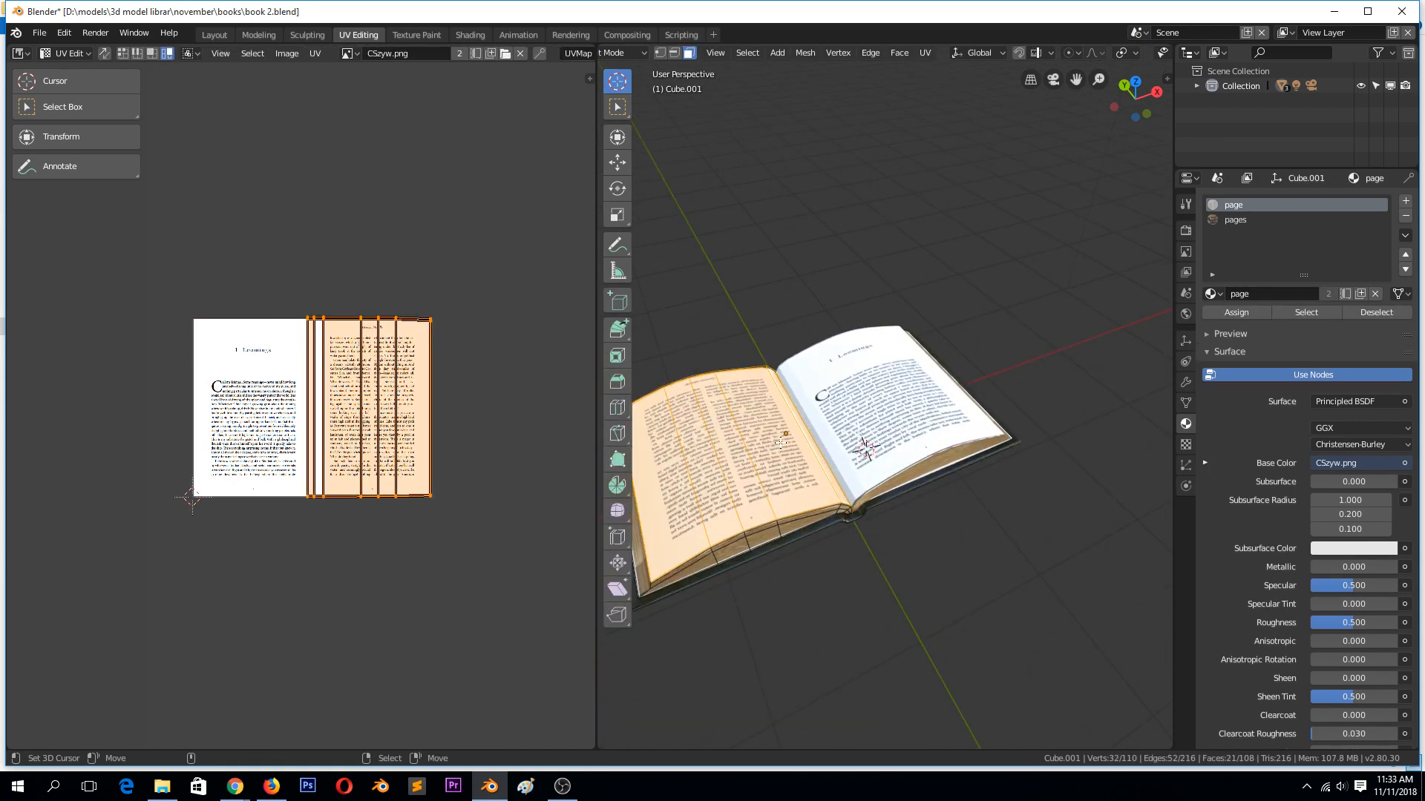
{"action": "key", "text": "shift+d"}
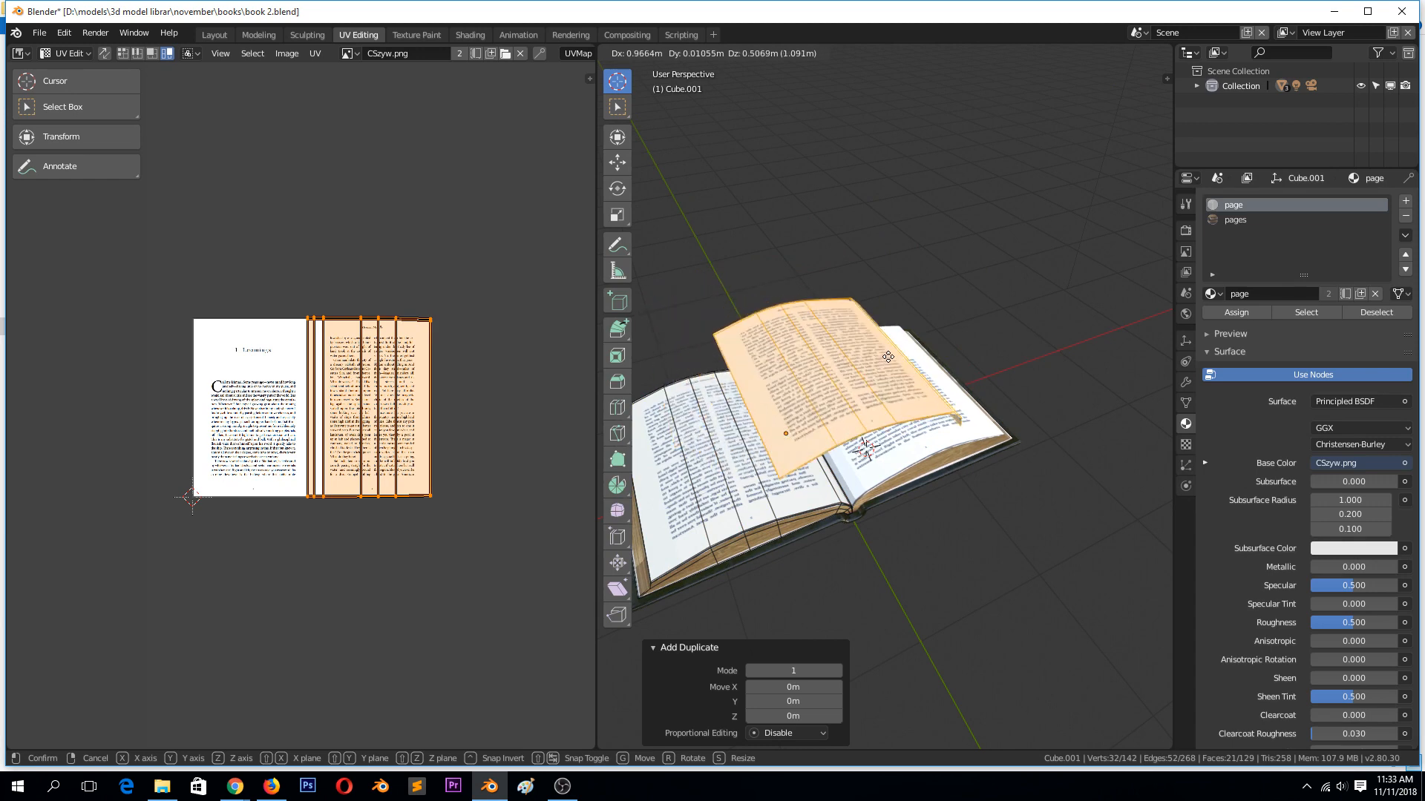
{"action": "right_click", "coordinate": [852, 403]}
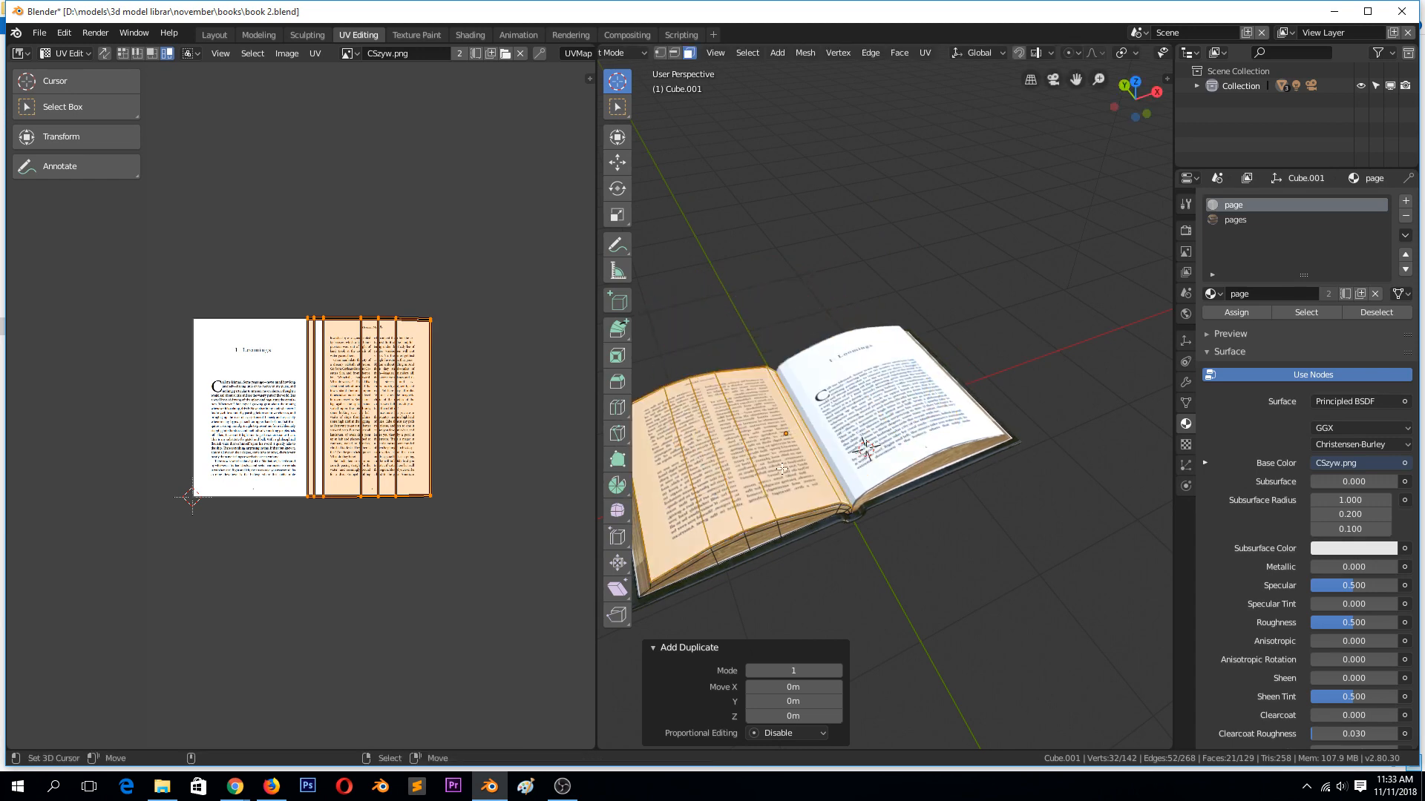
{"action": "key", "text": "g"}
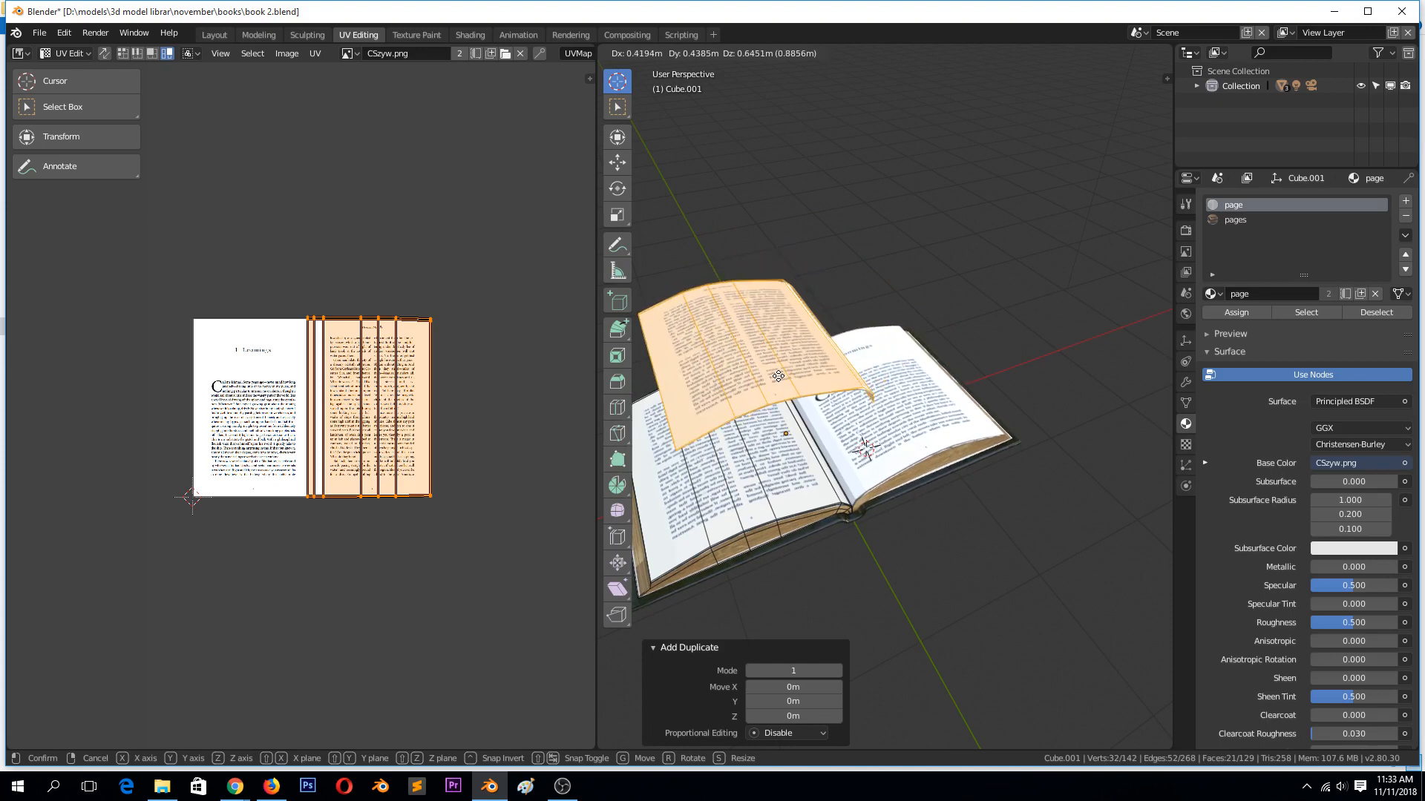
{"action": "right_click", "coordinate": [778, 376]}
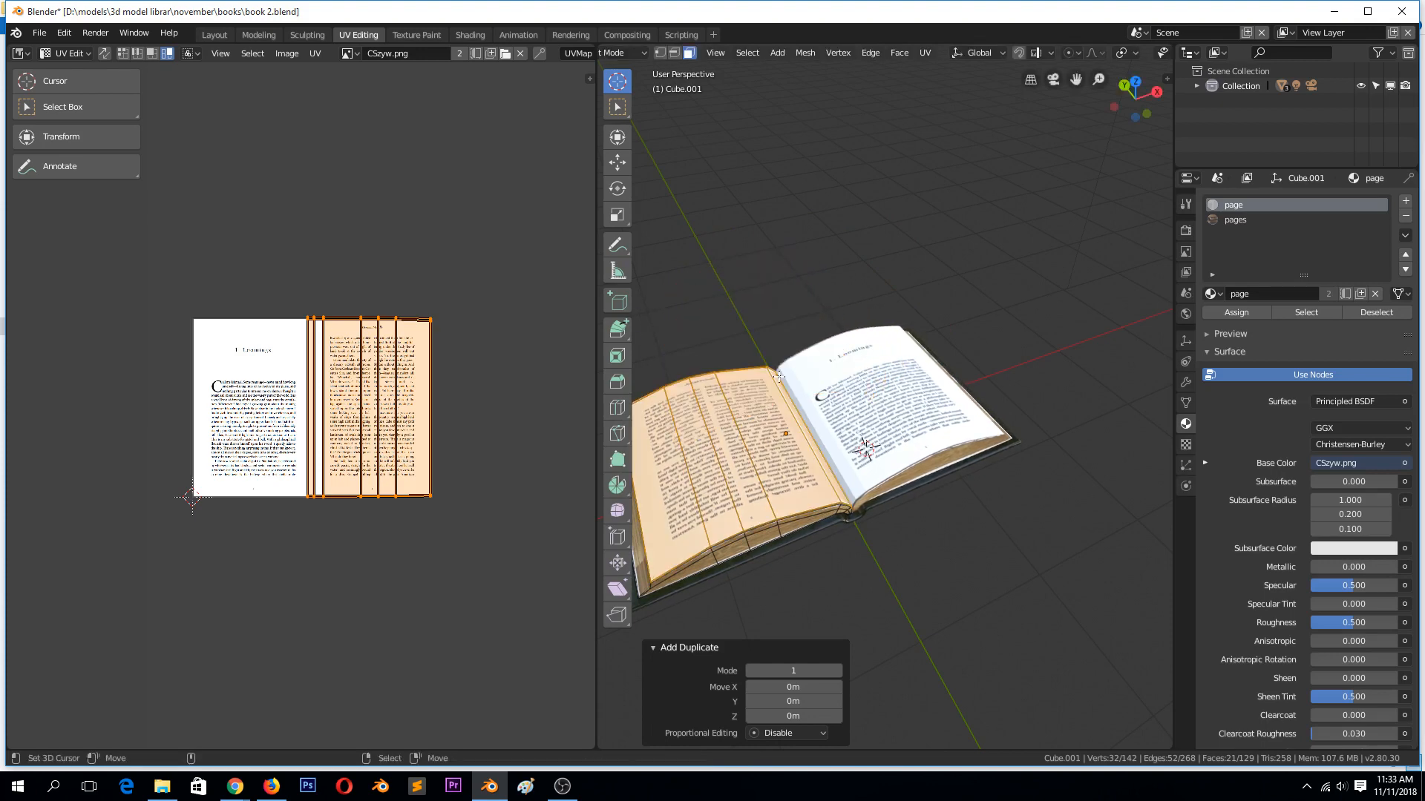
{"action": "key", "text": "p"}
{"action": "left_click", "coordinate": [778, 378]}
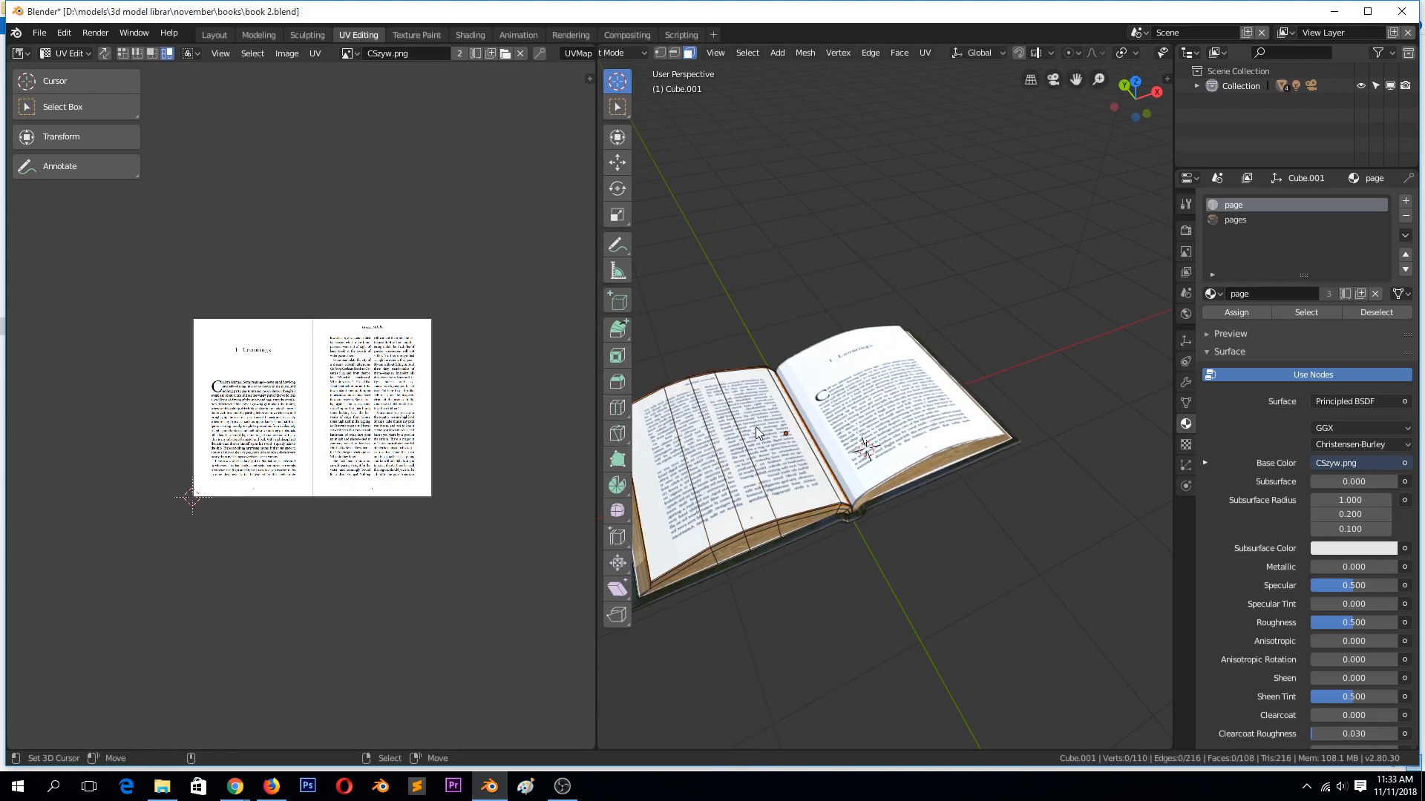
Step: Leave Edit Mode and select the separated single page object
{"action": "key", "text": "Tab"}
{"action": "left_click", "coordinate": [737, 449]}
{"action": "right_click", "coordinate": [727, 431]}
{"action": "right_click", "coordinate": [696, 376]}
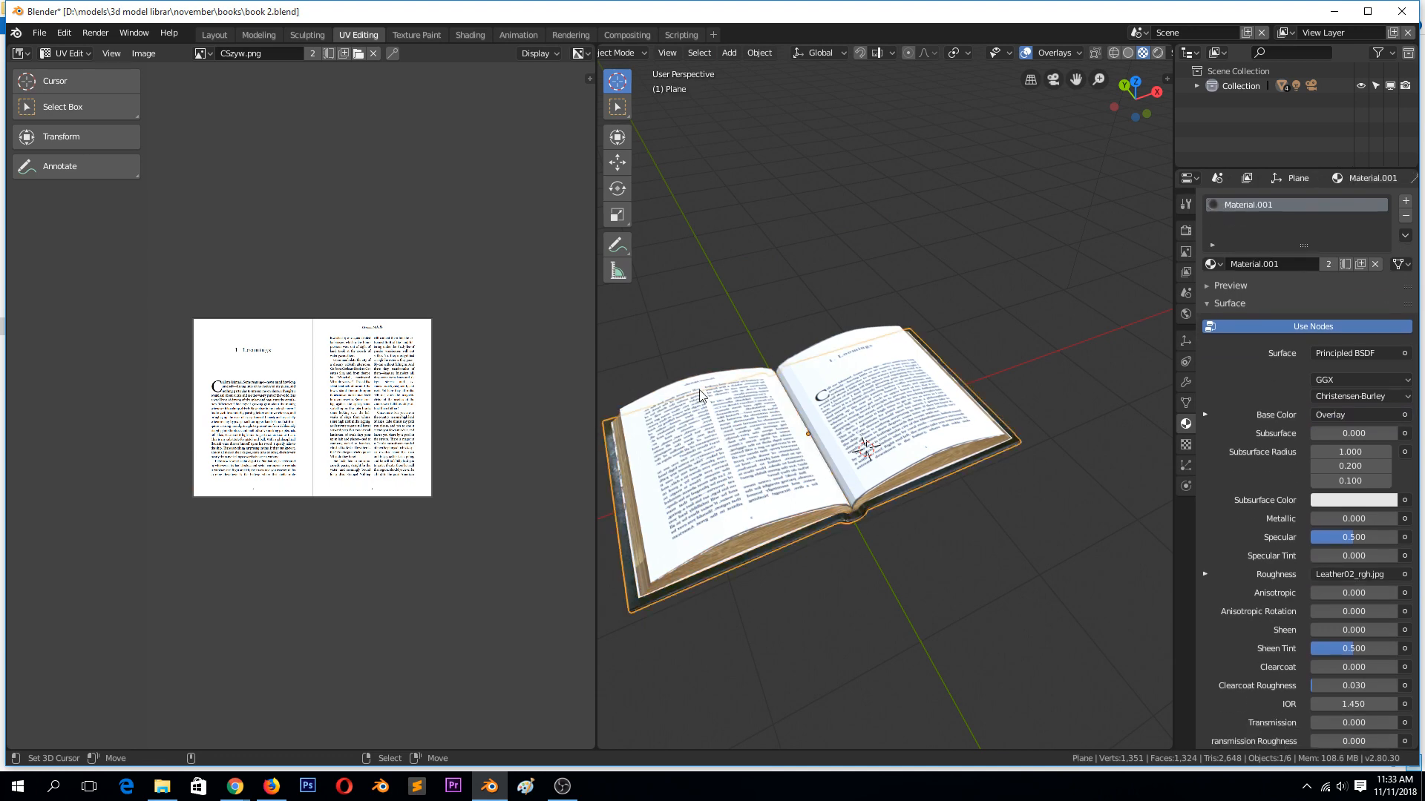
{"action": "right_click", "coordinate": [696, 376]}
{"action": "right_click", "coordinate": [699, 381]}
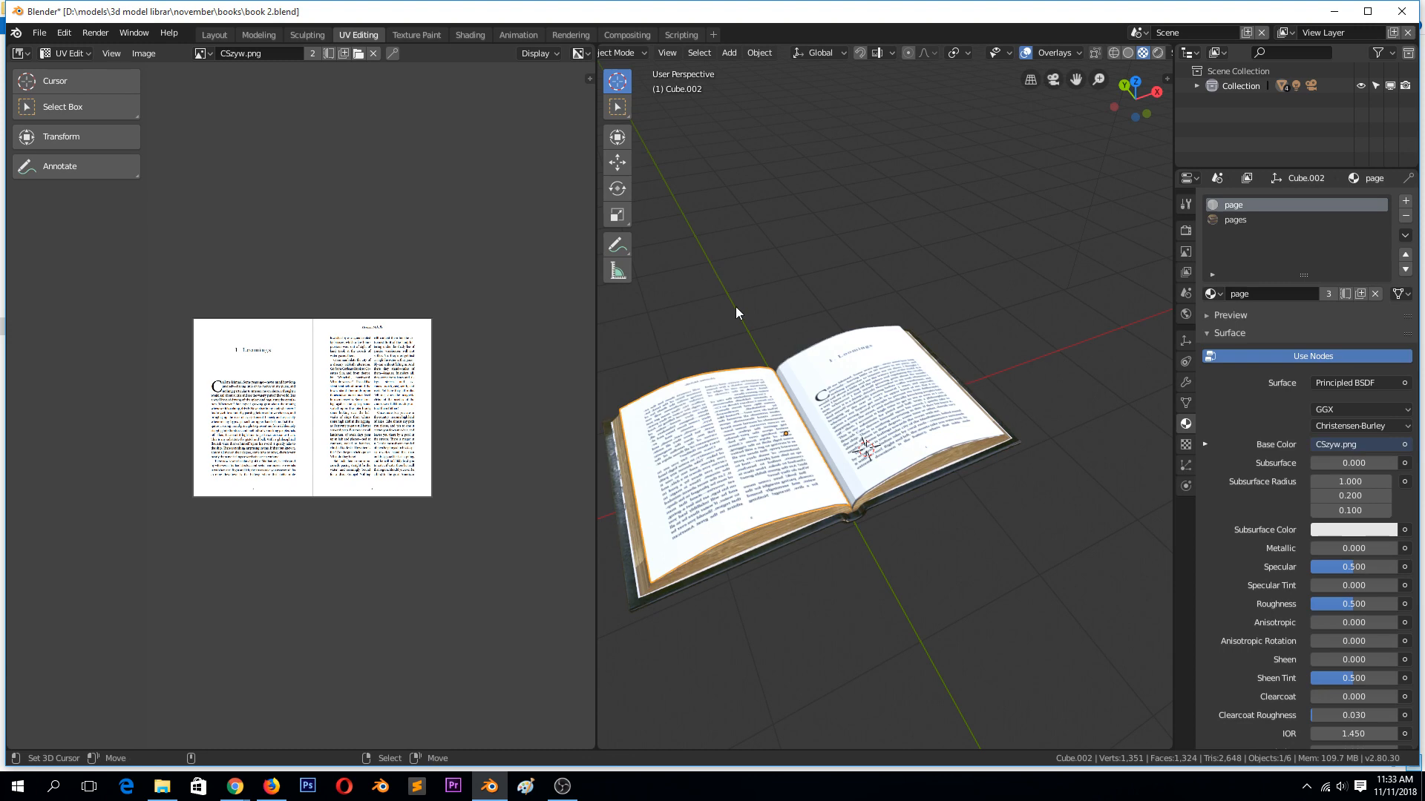
Step: In front view, set the pivot point to 3D Cursor and switch the viewport to wireframe
{"action": "key", "text": "KP_1"}
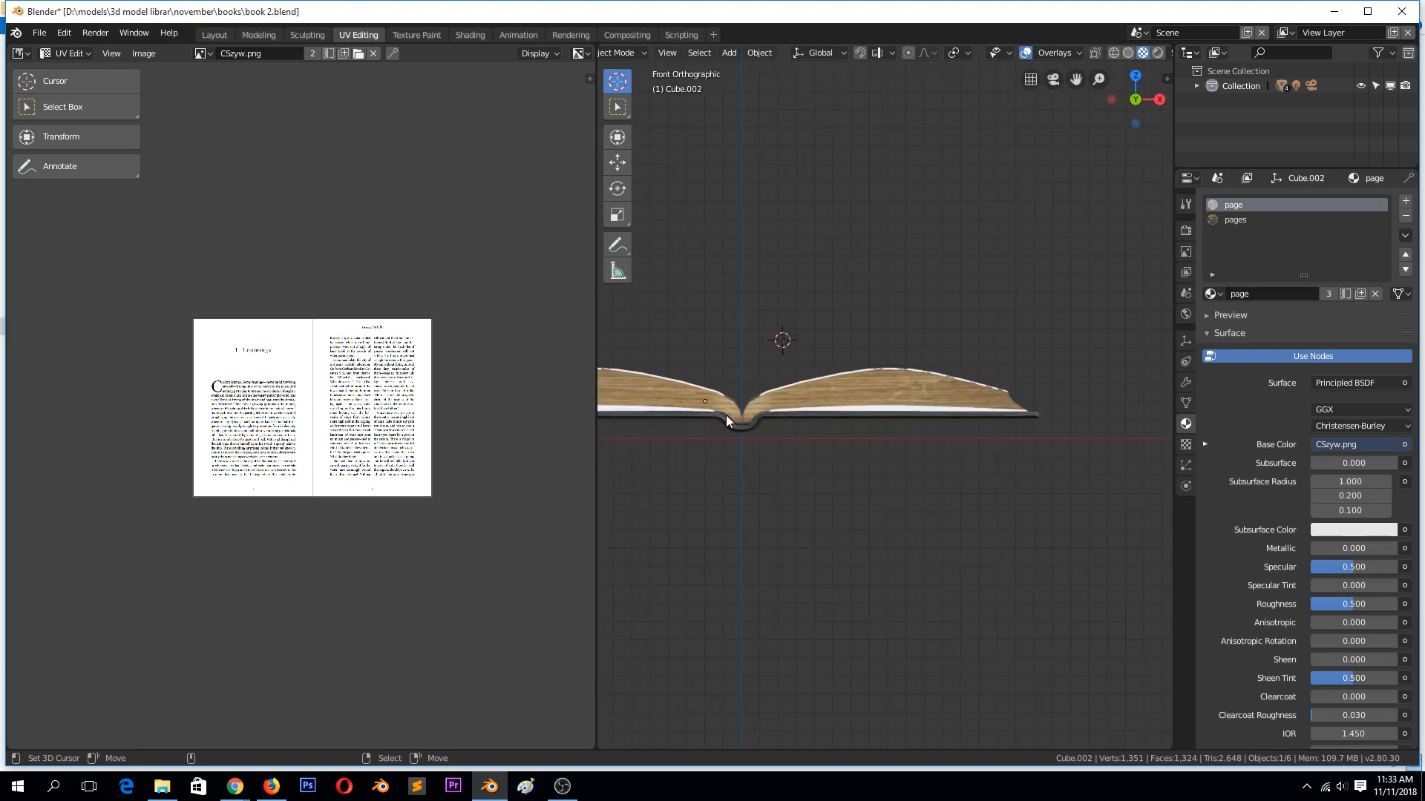
{"action": "left_click", "coordinate": [742, 412]}
{"action": "scroll", "coordinate": [749, 404], "scroll_direction": "down", "scroll_amount": 2}
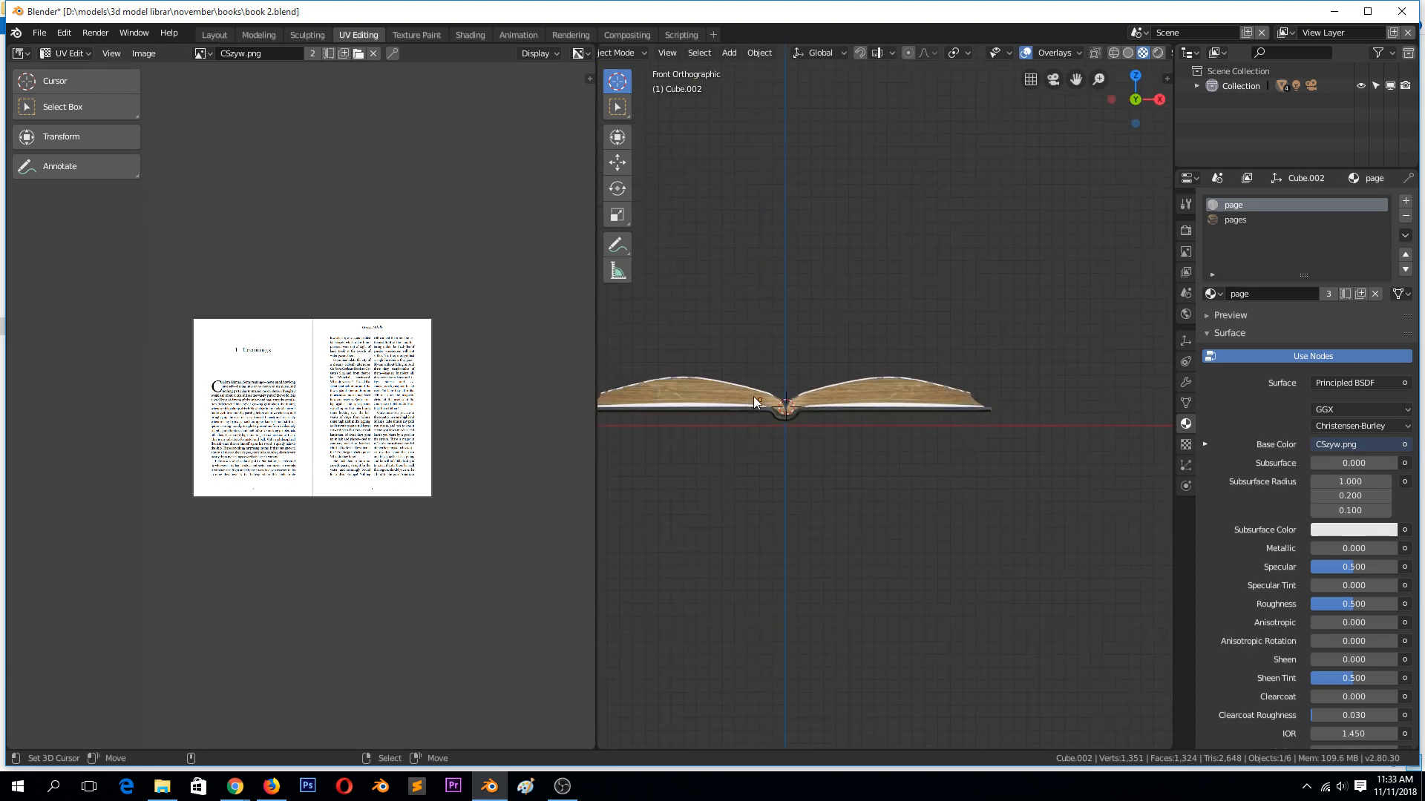
{"action": "key", "text": "period"}
{"action": "left_click", "coordinate": [832, 394]}
{"action": "left_click", "coordinate": [953, 53]}
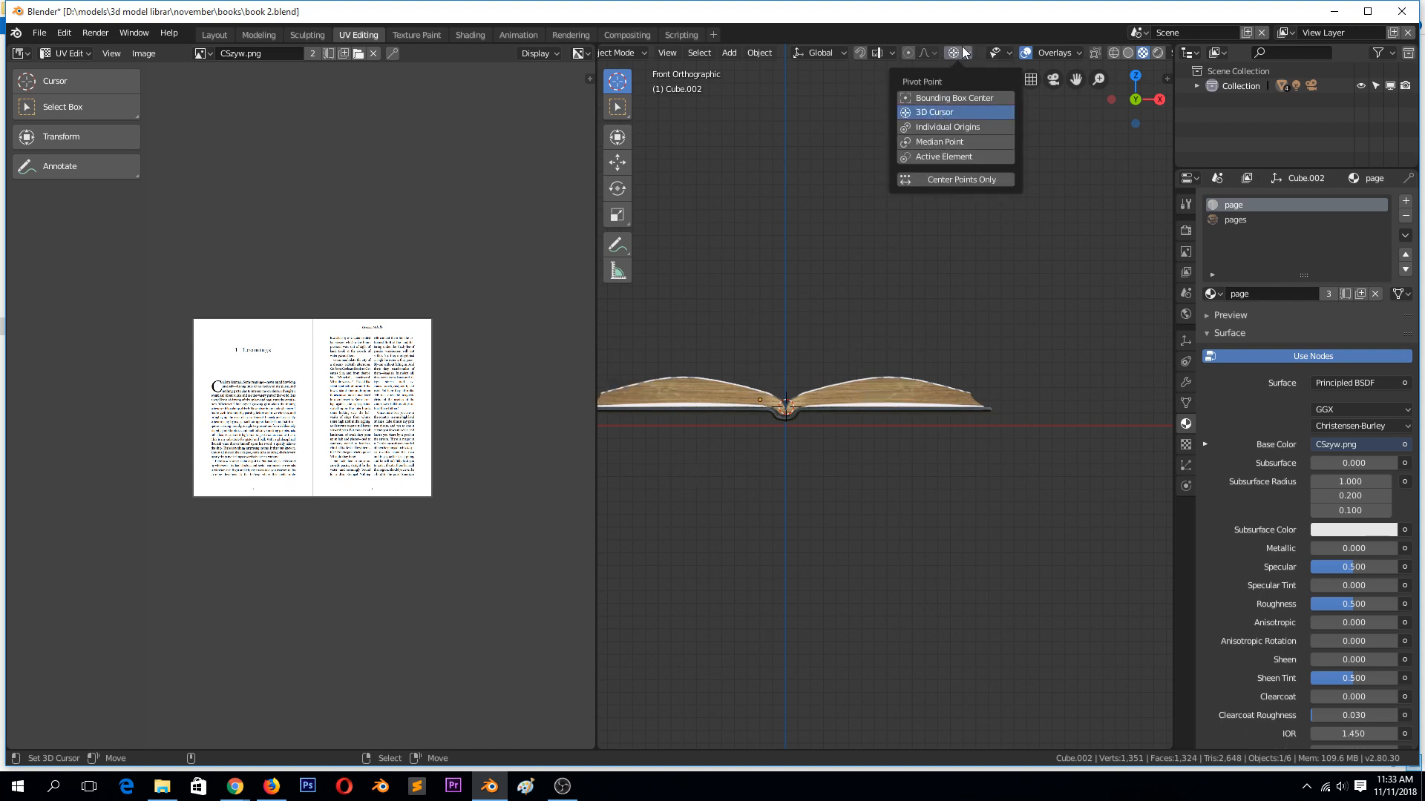
{"action": "left_click", "coordinate": [883, 400]}
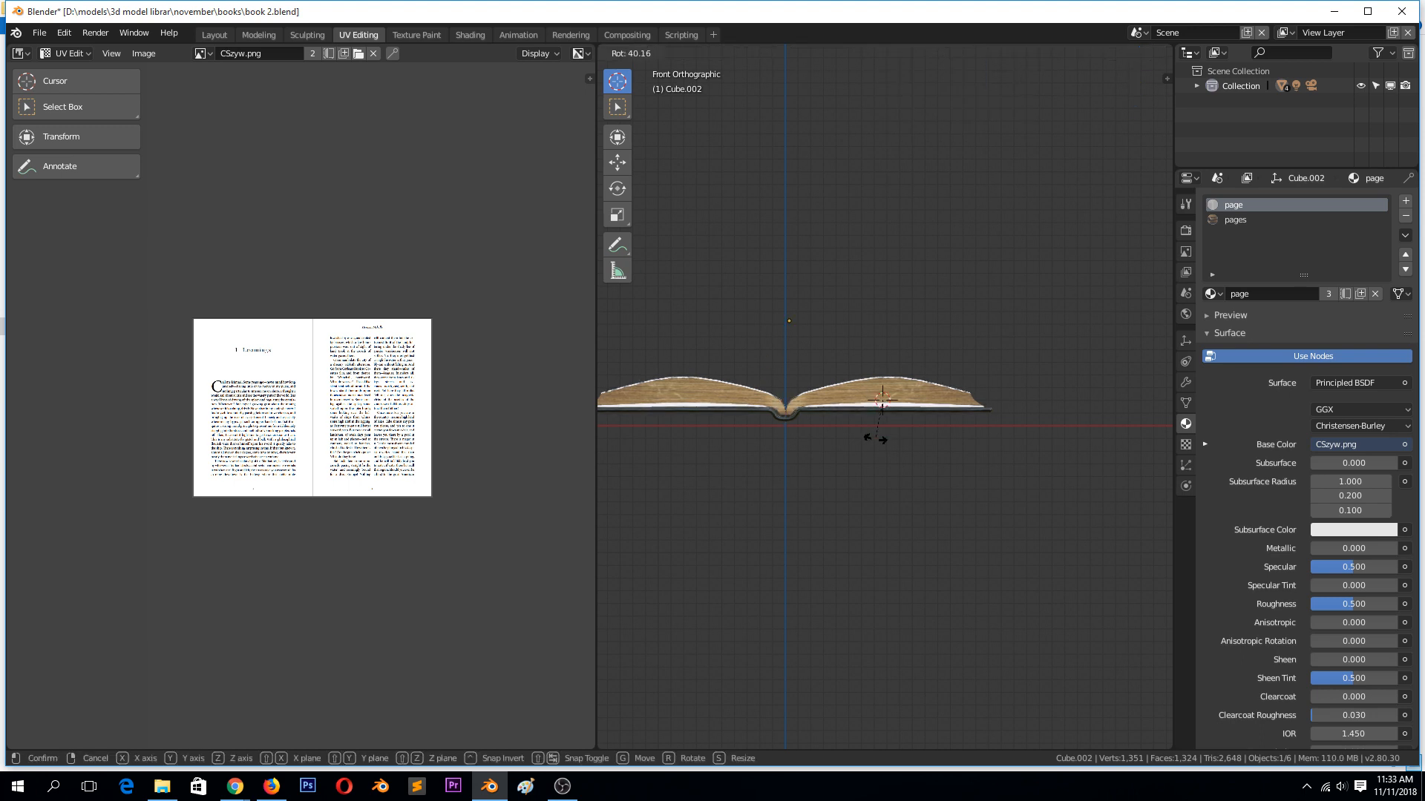
{"action": "key", "text": "z"}
{"action": "left_click", "coordinate": [788, 411]}
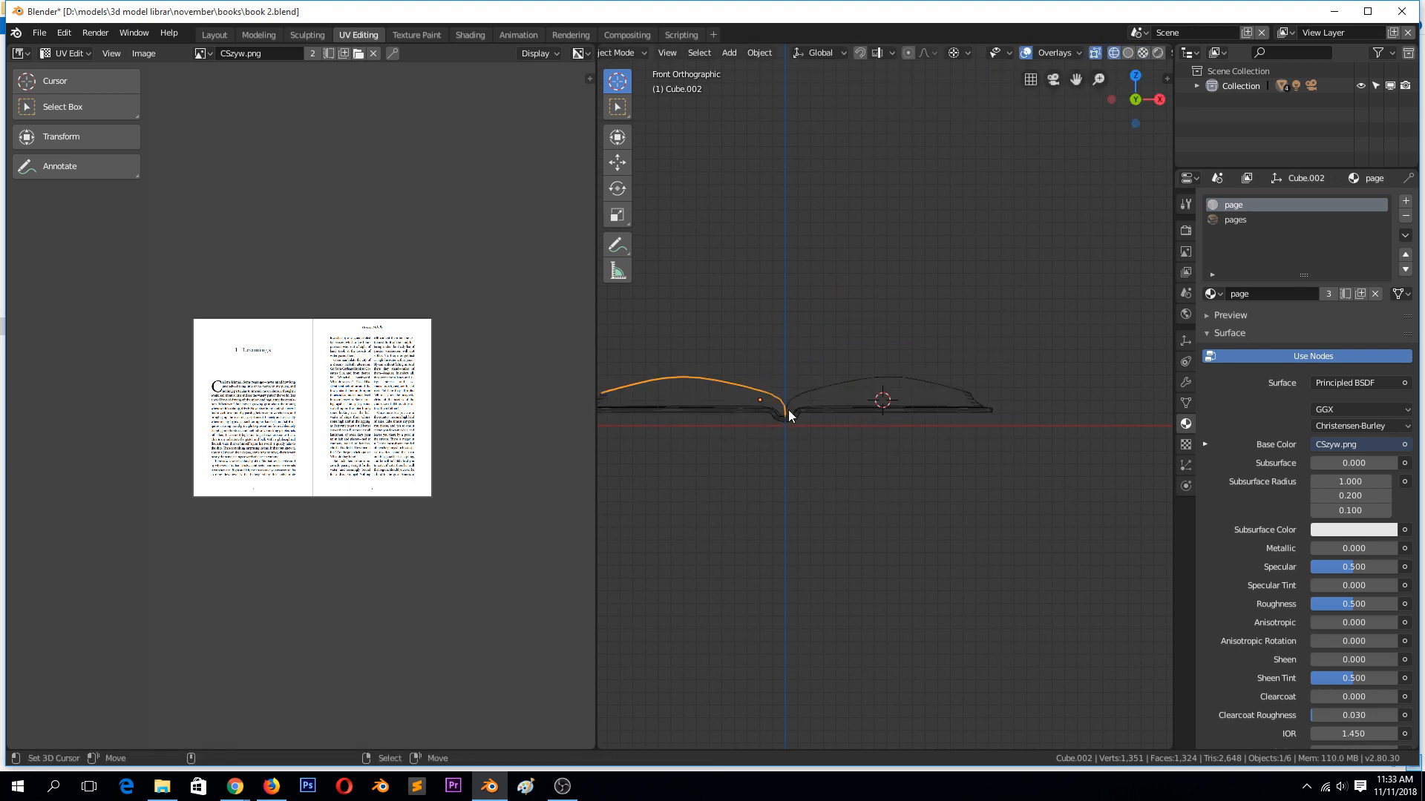
Step: Place the 3D cursor at the book's spine and rotate the single page about 21.7° around it
{"action": "key", "text": "r"}
{"action": "right_click", "coordinate": [895, 392]}
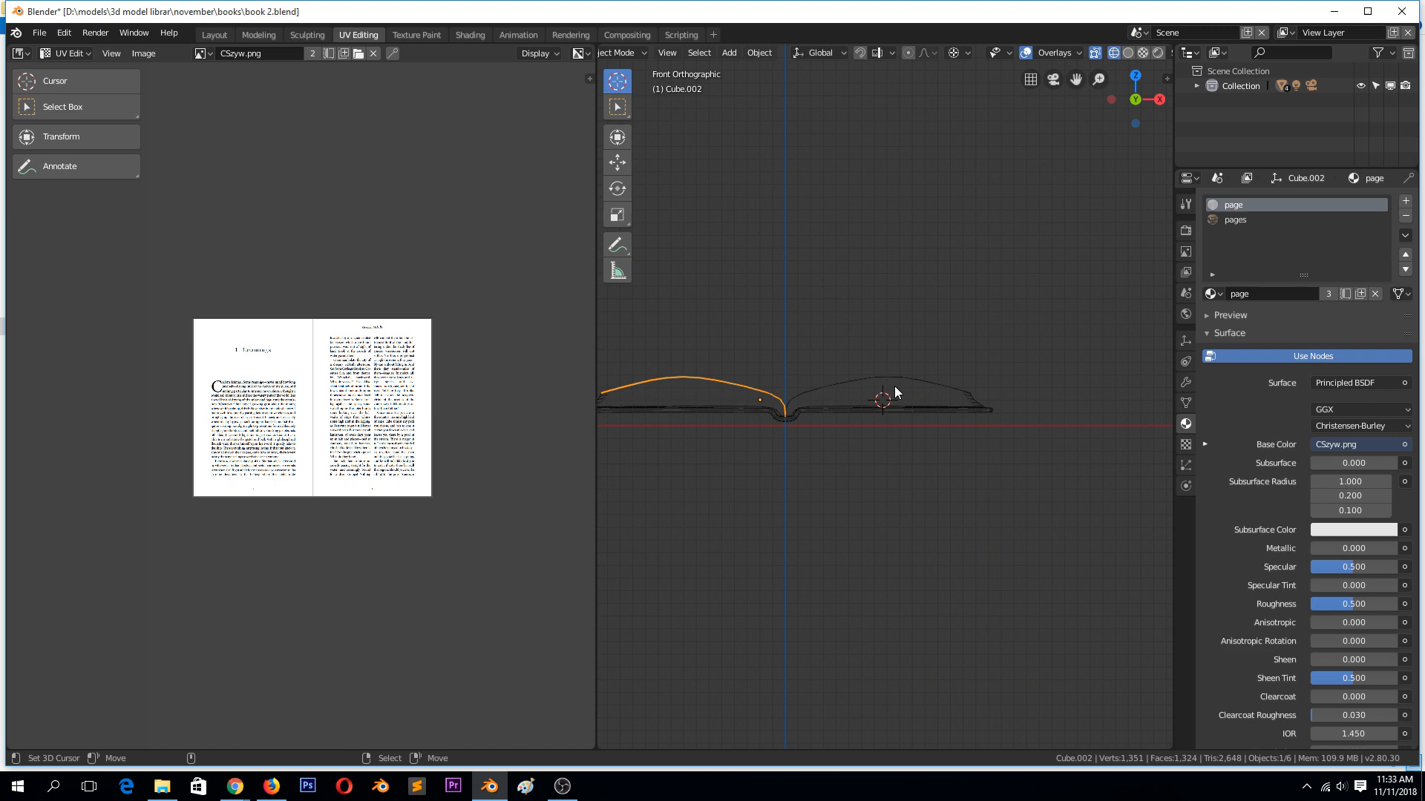
{"action": "left_click", "coordinate": [786, 410]}
{"action": "key", "text": "r"}
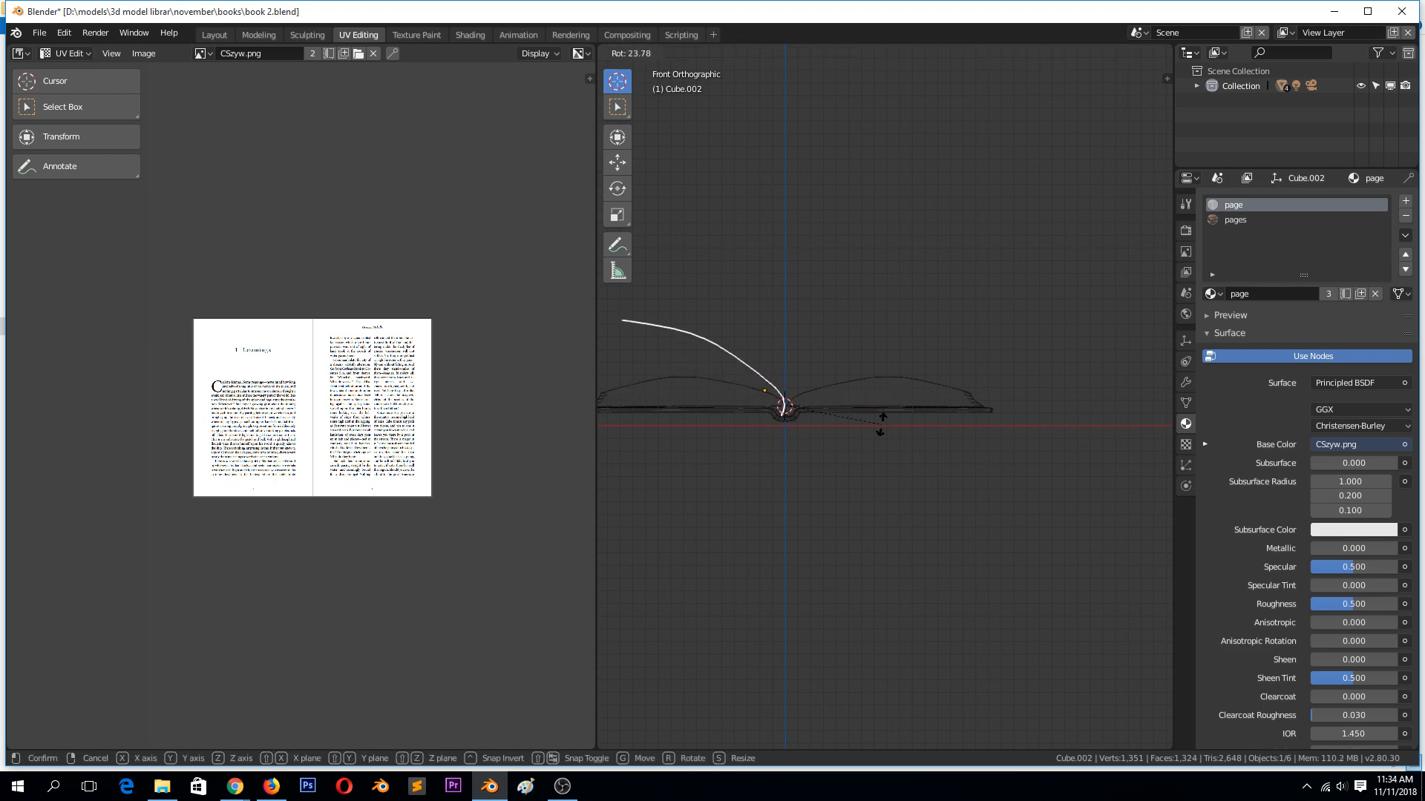
{"action": "left_click", "coordinate": [881, 421]}
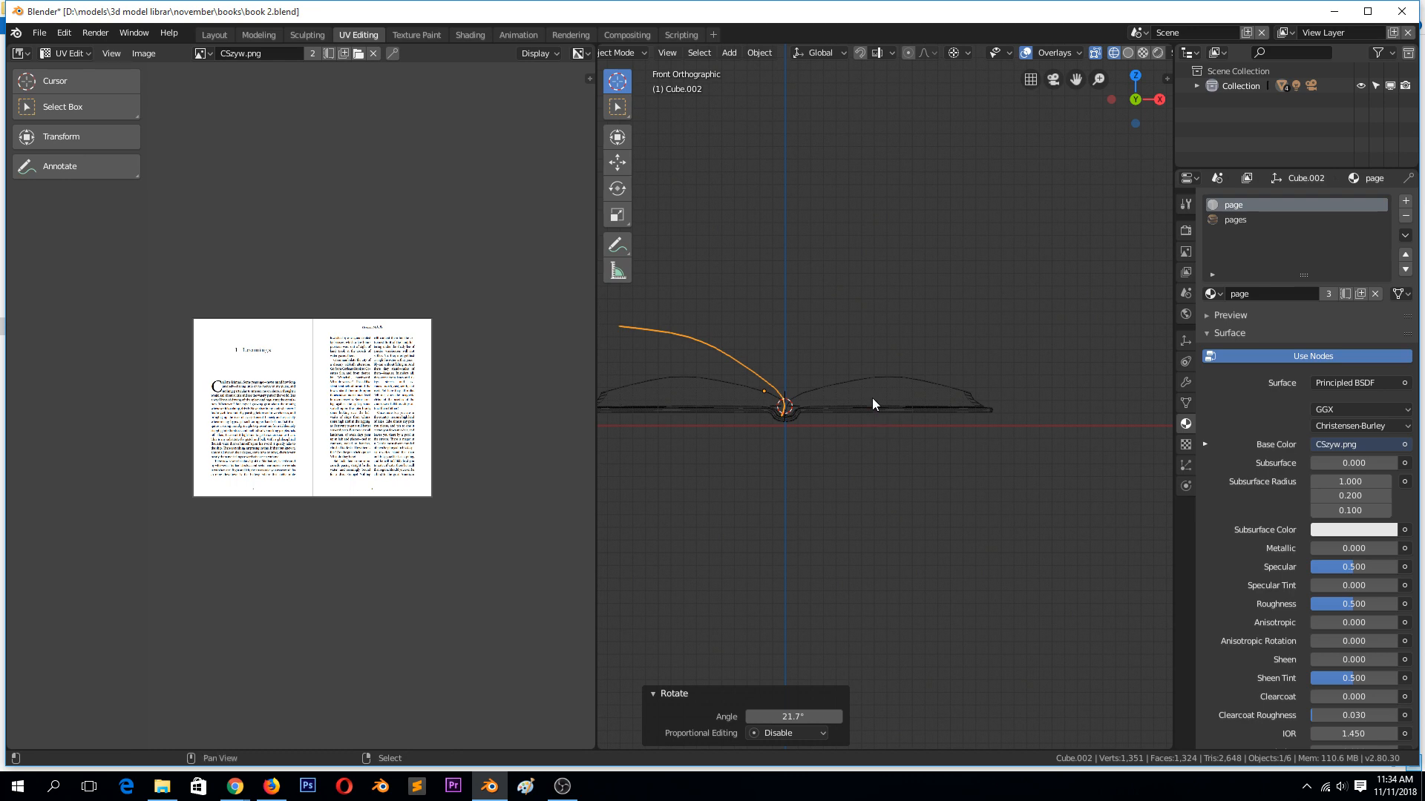
Step: Duplicate the lifted page and rotate the copy around the spine so it lies slightly below the first one
{"action": "key", "text": "shift+d"}
{"action": "key", "text": "r"}
{"action": "left_click", "coordinate": [872, 447]}
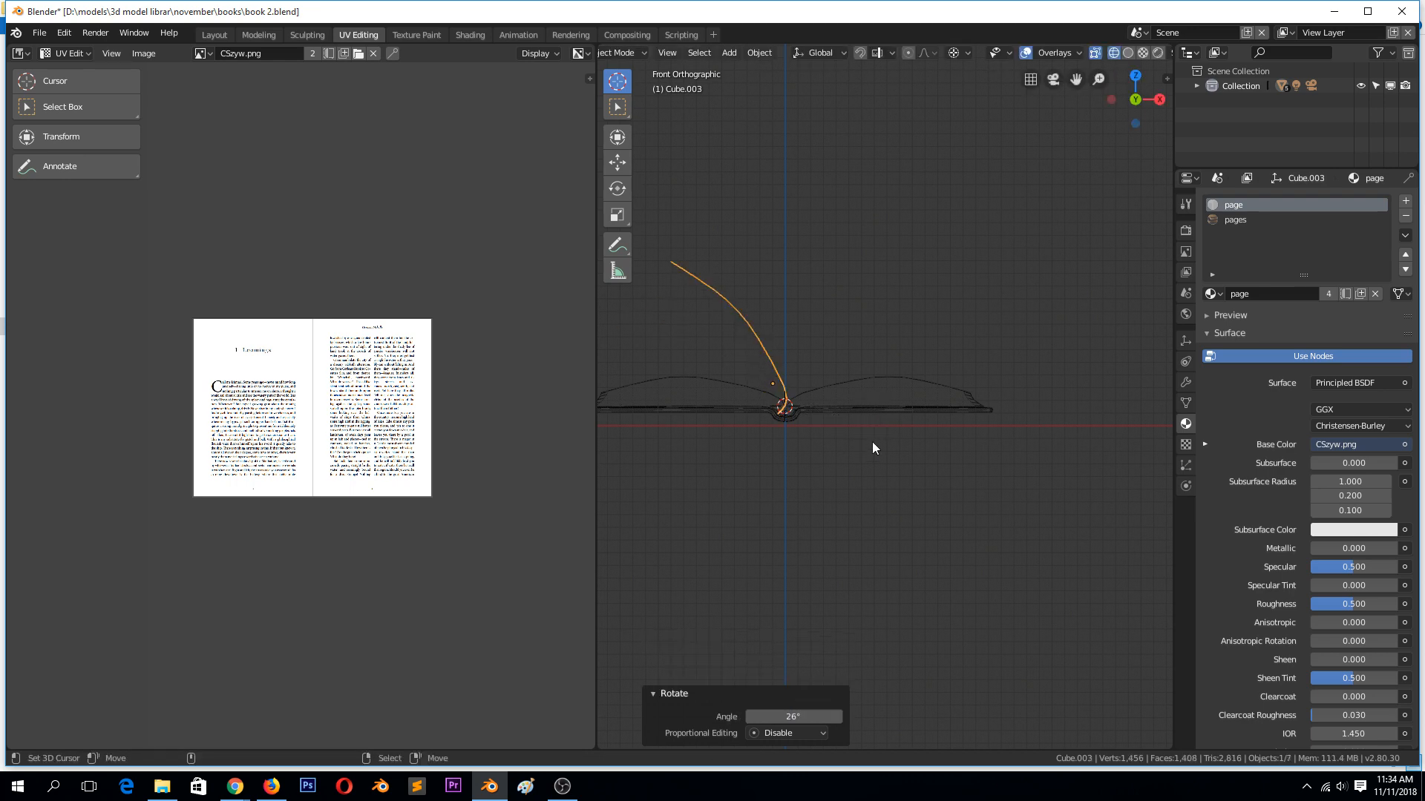
{"action": "key", "text": "r"}
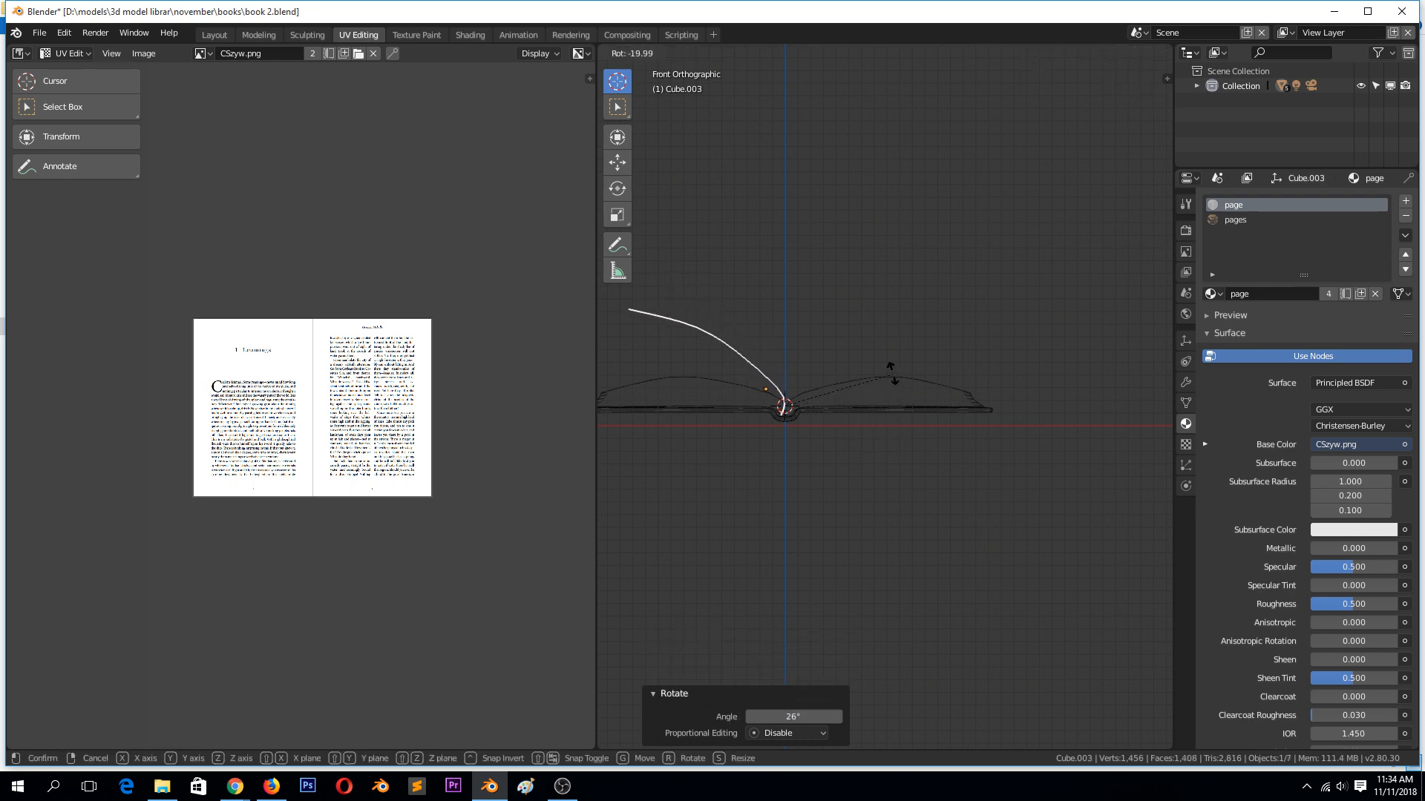
{"action": "left_click", "coordinate": [879, 360]}
Step: Duplicate the lower lifted page in place and rotate the new copy about 18.4° around the spine
{"action": "key", "text": "shift+d"}
{"action": "left_click", "coordinate": [883, 360]}
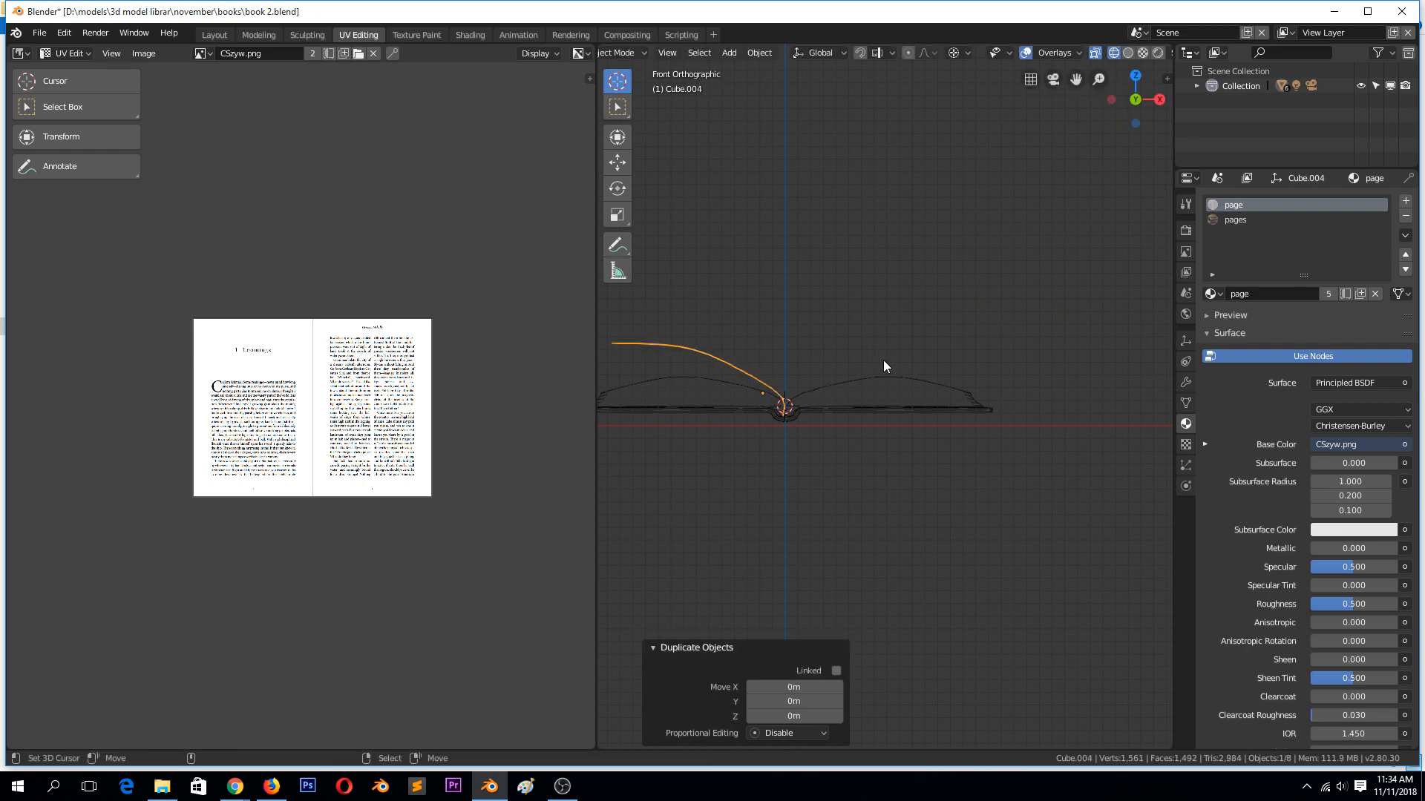
{"action": "key", "text": "r"}
{"action": "left_click", "coordinate": [890, 408]}
Step: Deselect everything and display the fanned loose pages with their textures in the viewport
{"action": "middle_click_drag", "start_coordinate": [890, 404], "coordinate": [875, 436]}
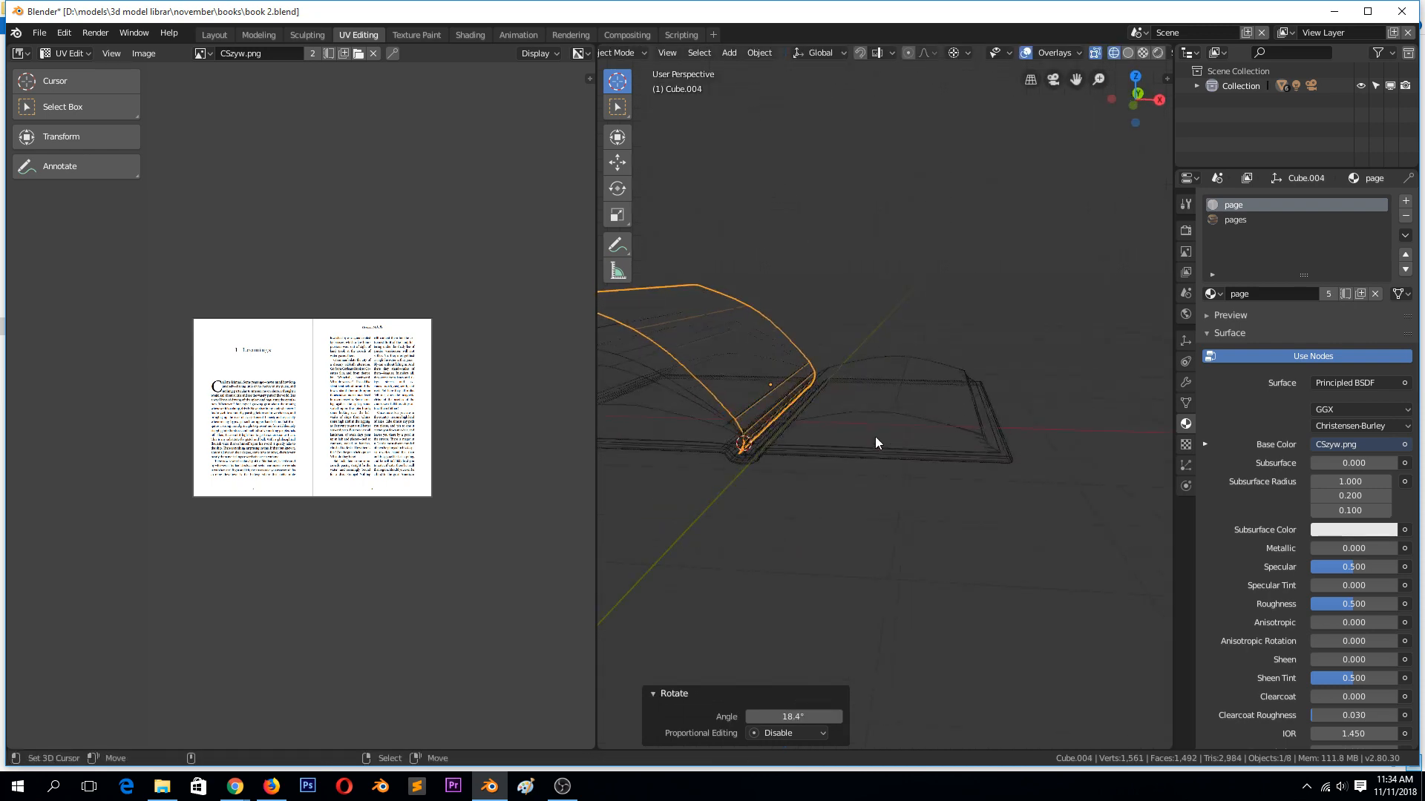
{"action": "key", "text": "z"}
{"action": "left_click", "coordinate": [945, 430]}
{"action": "scroll", "coordinate": [940, 427], "scroll_direction": "down", "scroll_amount": 4}
{"action": "key", "text": "alt+a"}
{"action": "middle_click_drag", "start_coordinate": [831, 384], "coordinate": [977, 416]}
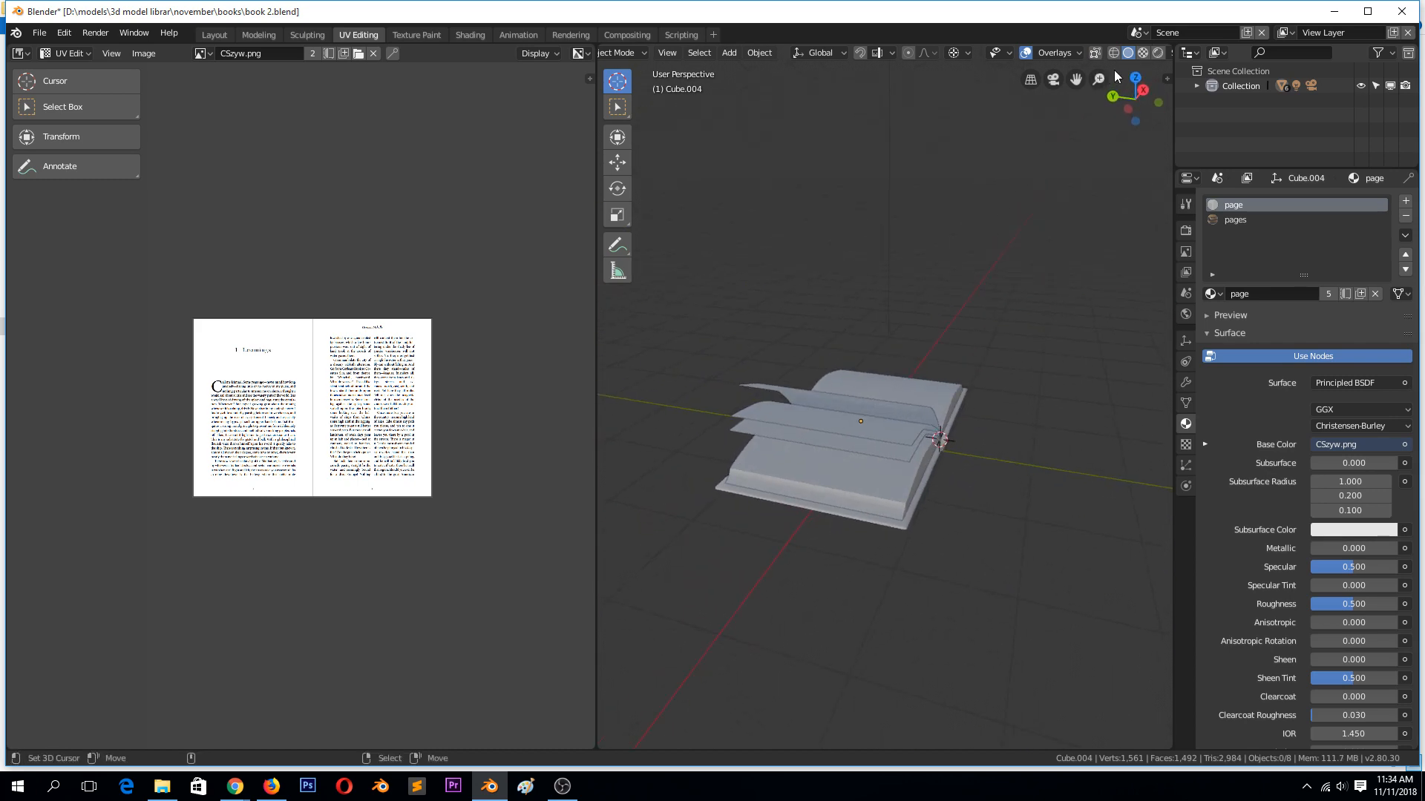
{"action": "left_click", "coordinate": [1142, 53]}
{"action": "mouse_move", "coordinate": [969, 216]}
{"action": "middle_mouse_down"}
{"action": "mouse_move", "coordinate": [941, 191]}
{"action": "mouse_move", "coordinate": [989, 158]}
{"action": "mouse_move", "coordinate": [984, 226]}
{"action": "middle_mouse_up"}
{"action": "scroll", "coordinate": [936, 312], "scroll_direction": "up", "scroll_amount": 5}
{"action": "middle_click_drag", "start_coordinate": [850, 425], "coordinate": [1102, 434]}
{"action": "scroll", "coordinate": [940, 406], "scroll_direction": "down", "scroll_amount": 3}
Step: In Edit Mode, add two evenly spaced loop cuts across the uppermost loose page
{"action": "key", "text": "Tab"}
{"action": "key", "text": "ctrl+r"}
{"action": "scroll", "coordinate": [1072, 423], "scroll_direction": "up", "scroll_amount": 1}
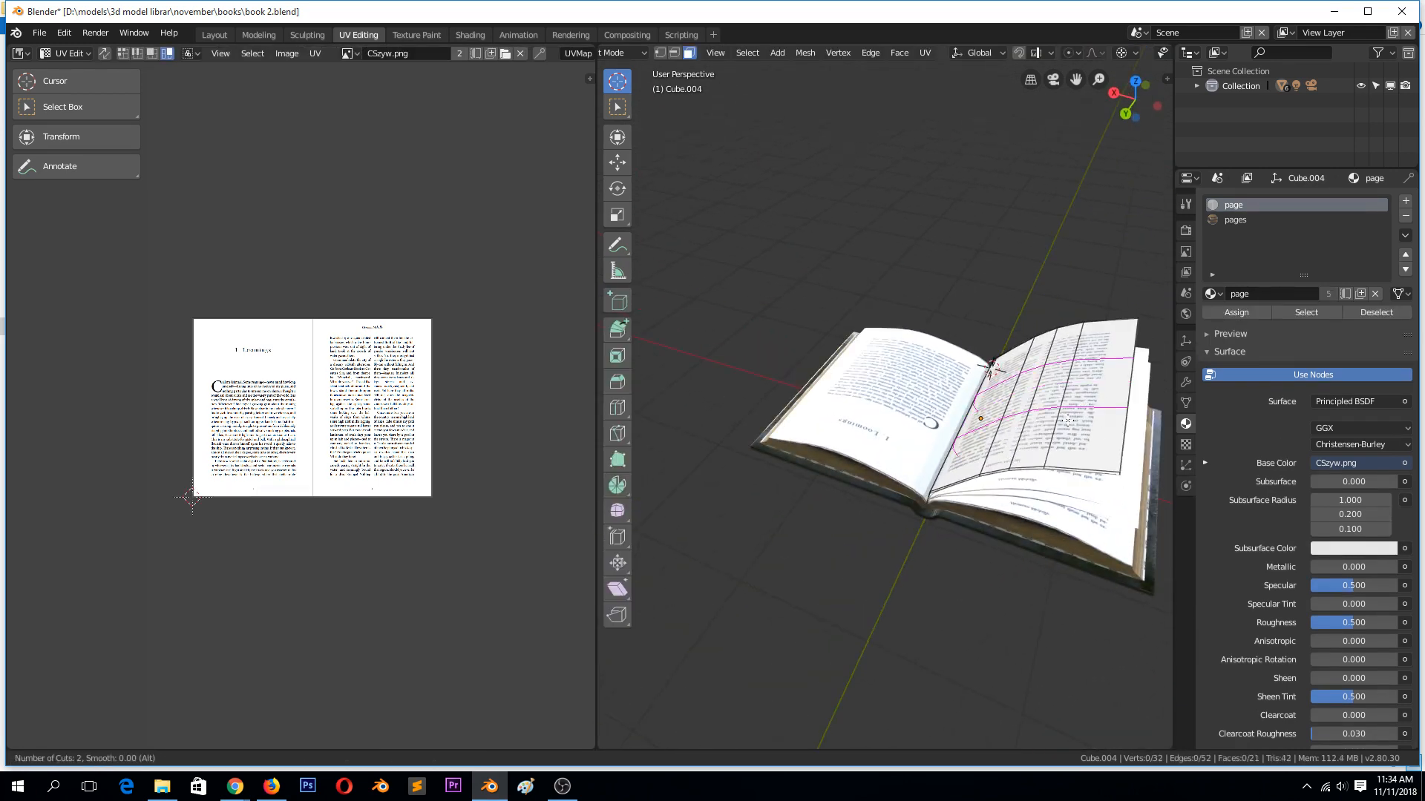
{"action": "left_click", "coordinate": [1069, 420]}
{"action": "right_click", "coordinate": [1068, 419]}
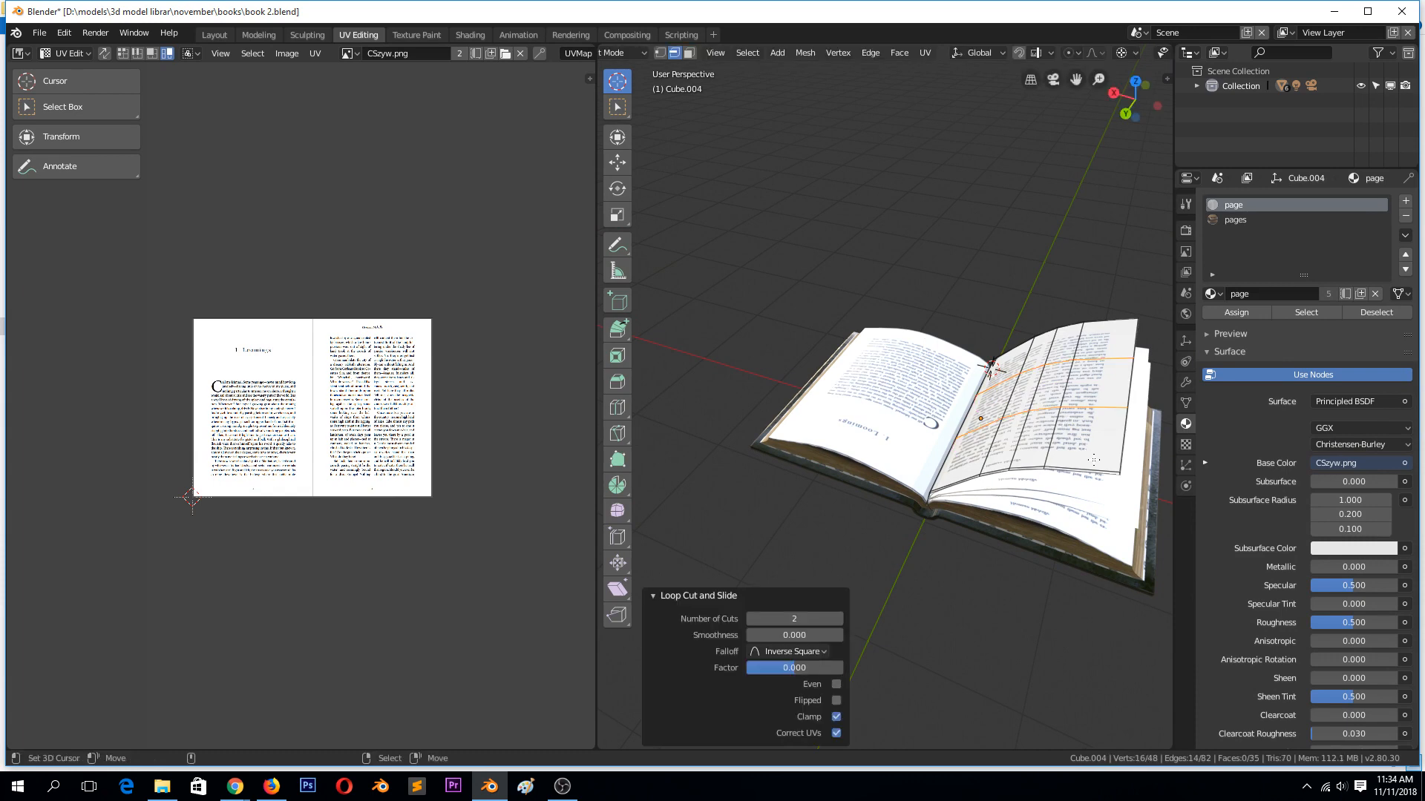
Step: Select the outer corner vertex of the uppermost loose page and set proportional editing to Projected (2D)
{"action": "key", "text": "1"}
{"action": "right_click", "coordinate": [1116, 472]}
{"action": "middle_click_drag", "start_coordinate": [1113, 468], "coordinate": [873, 428]}
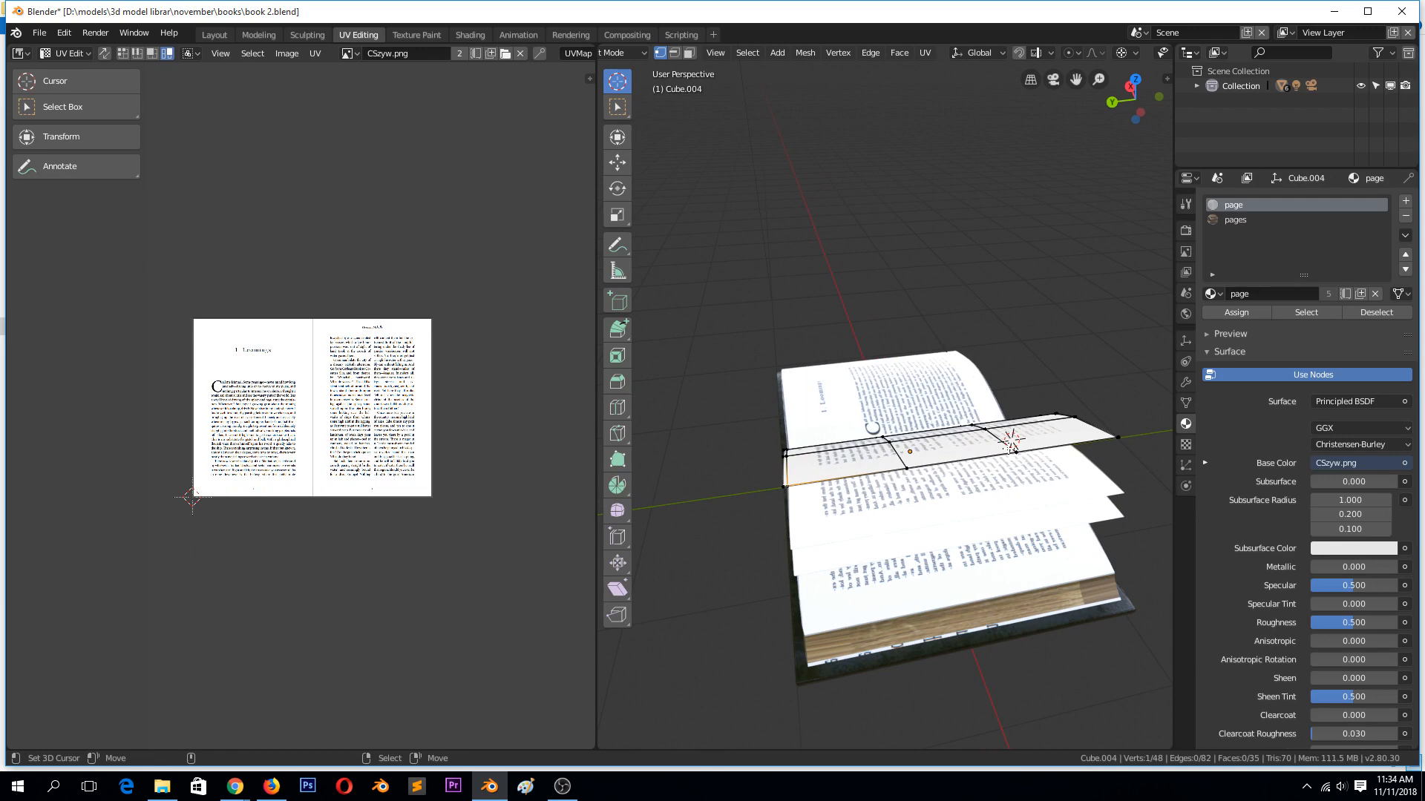
{"action": "left_click", "coordinate": [1092, 55]}
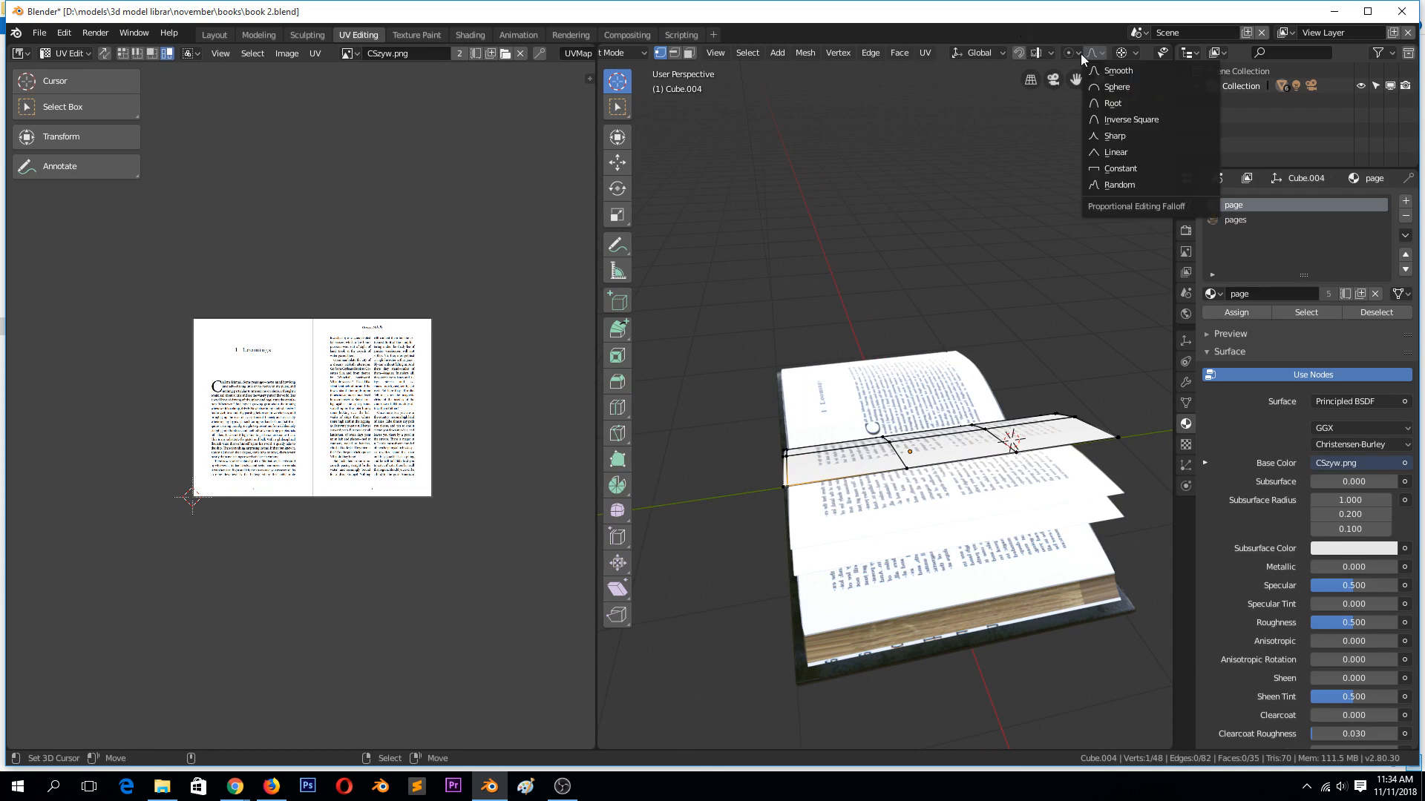
{"action": "left_click", "coordinate": [1070, 54]}
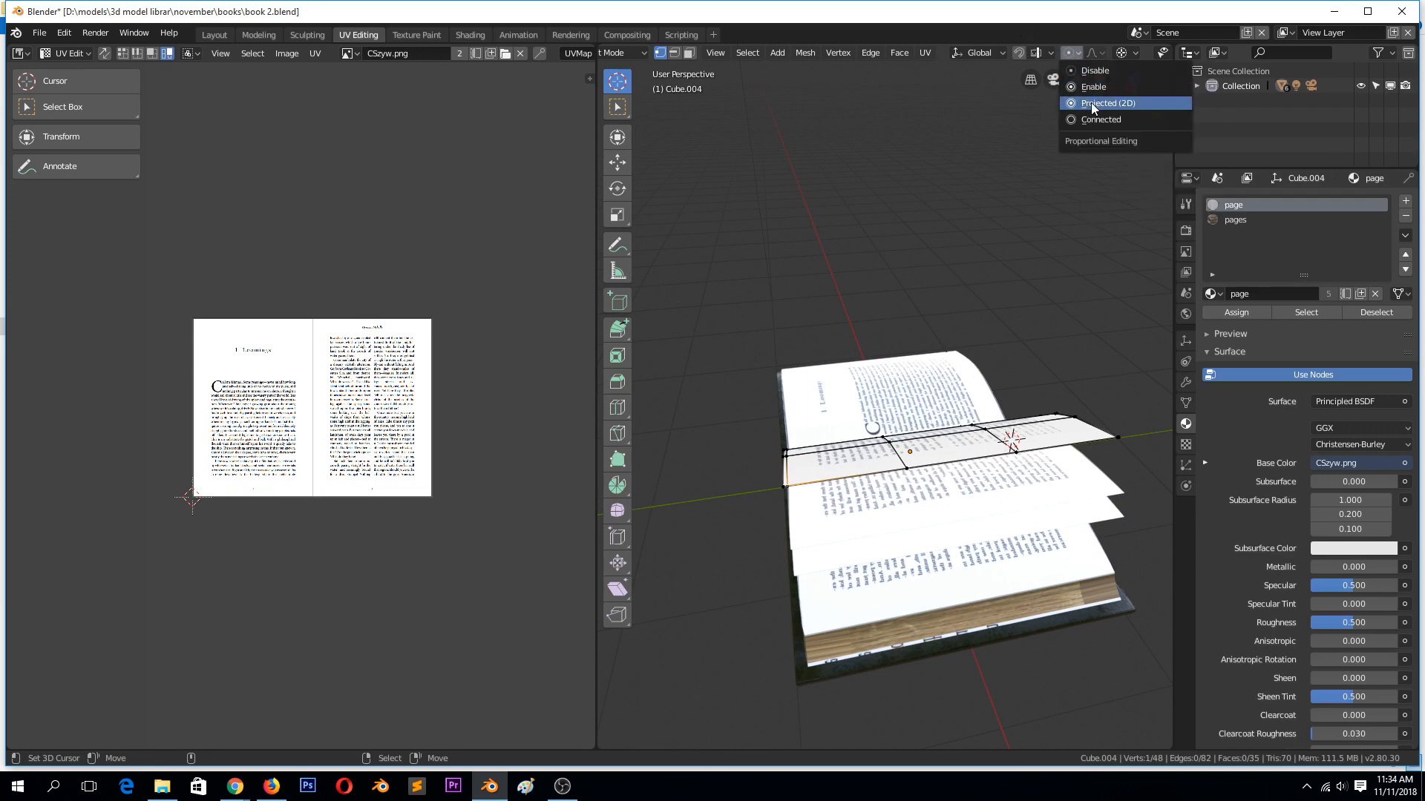
{"action": "left_click", "coordinate": [1091, 102]}
{"action": "middle_click_drag", "start_coordinate": [1010, 207], "coordinate": [1053, 205]}
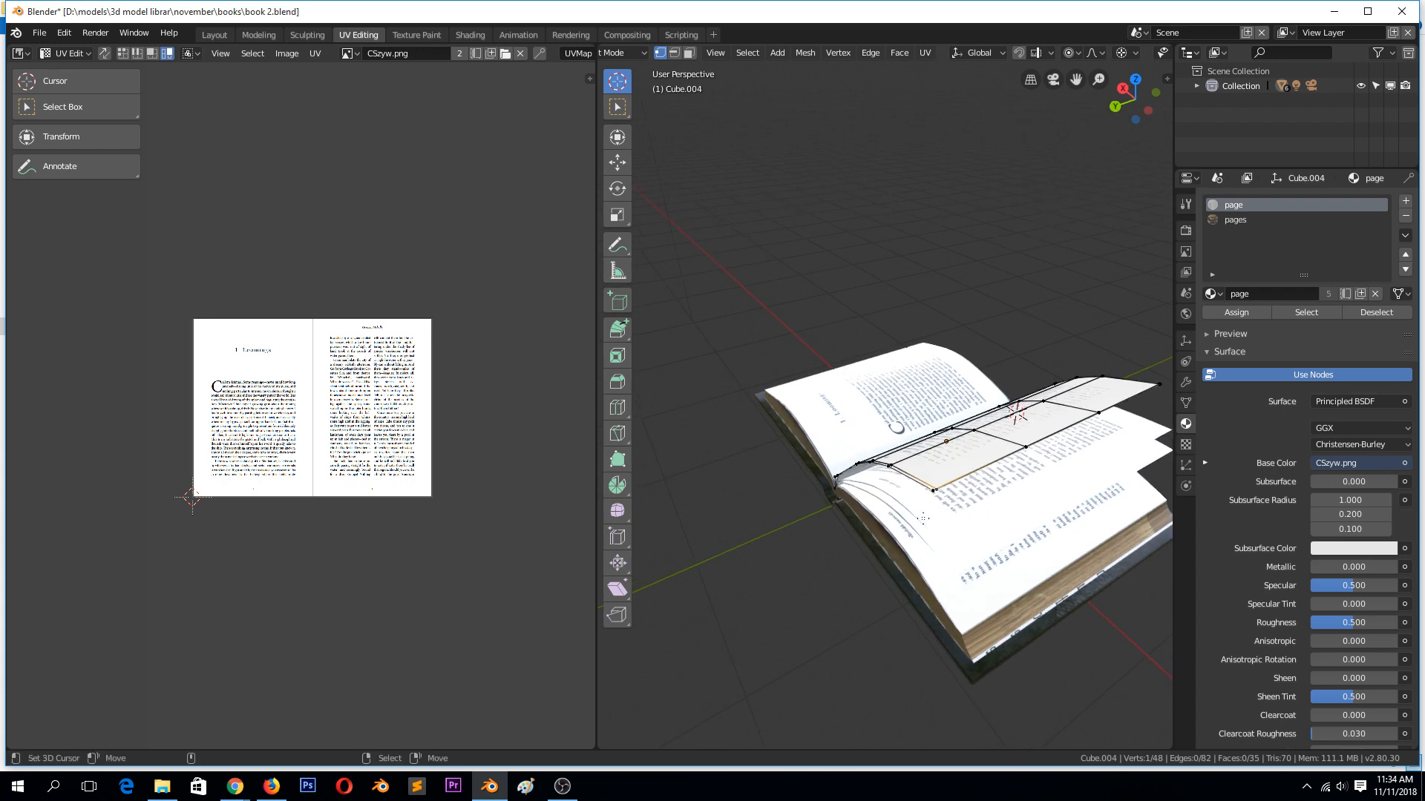
{"action": "key", "text": "g"}
{"action": "key", "text": "Escape"}
{"action": "key", "text": "g"}
{"action": "key", "text": "Escape"}
{"action": "key", "text": "KP_7"}
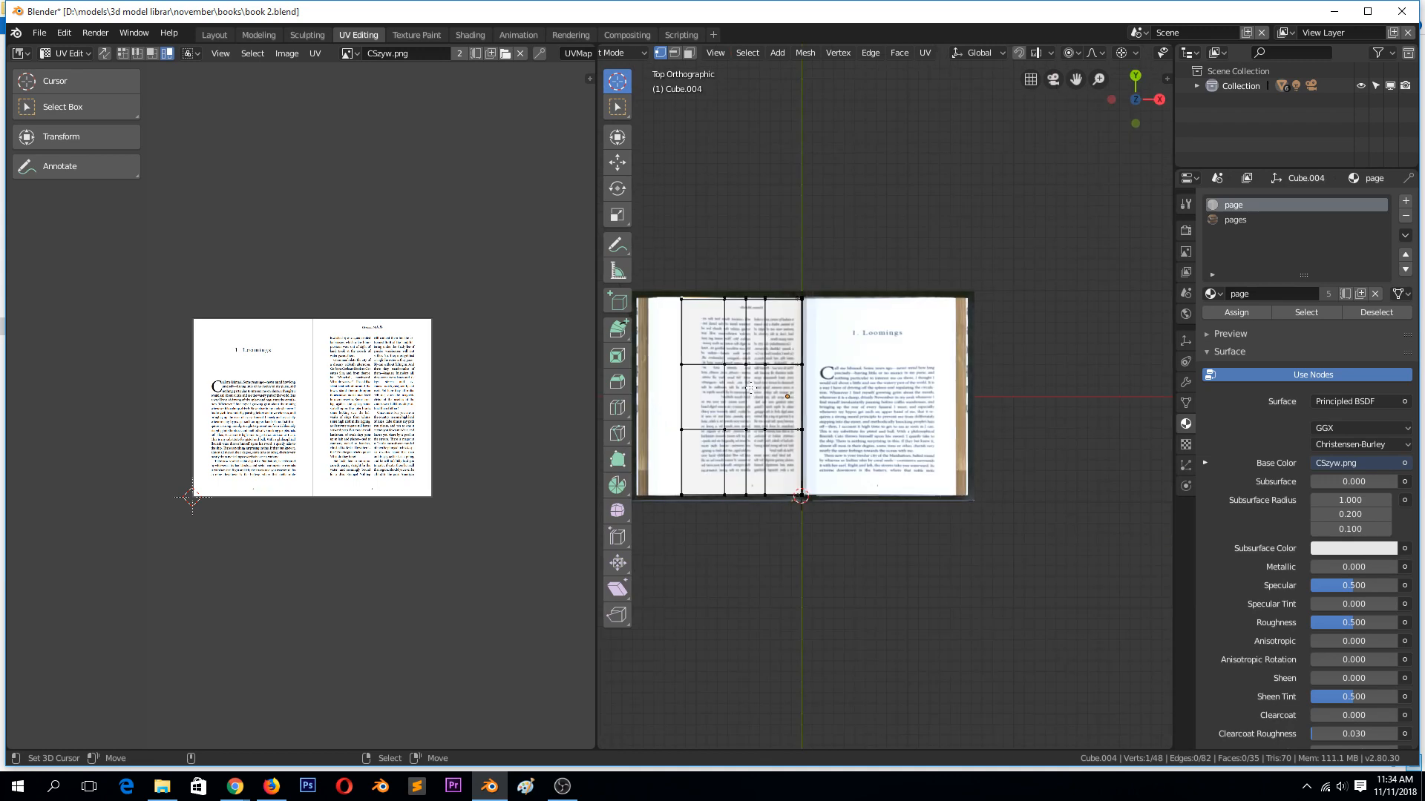
Step: Try to curl up the outer corner of the uppermost loose page with a proportional rotation, and undo the rotation
{"action": "middle_click_drag", "start_coordinate": [790, 352], "coordinate": [946, 239]}
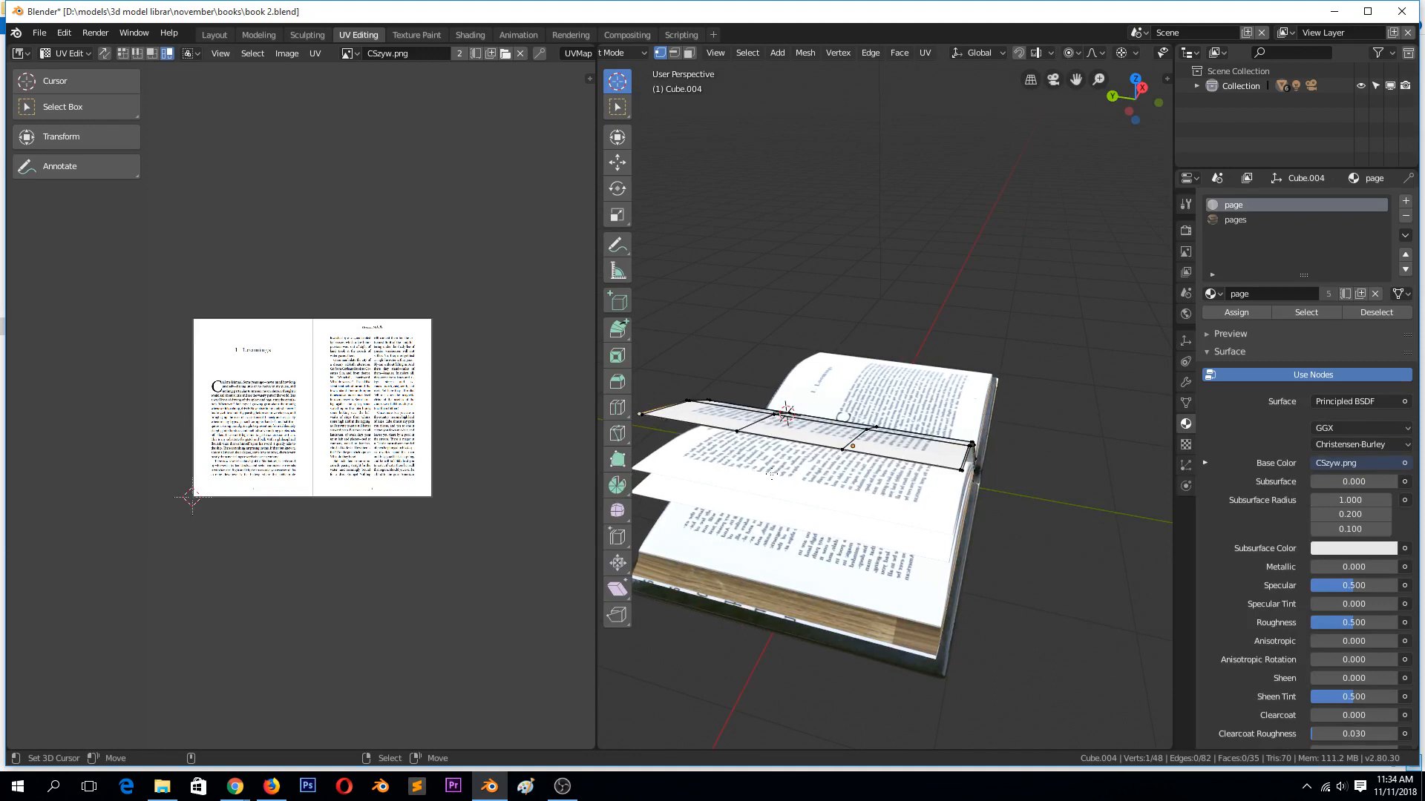
{"action": "key", "text": "r"}
{"action": "key", "text": "r"}
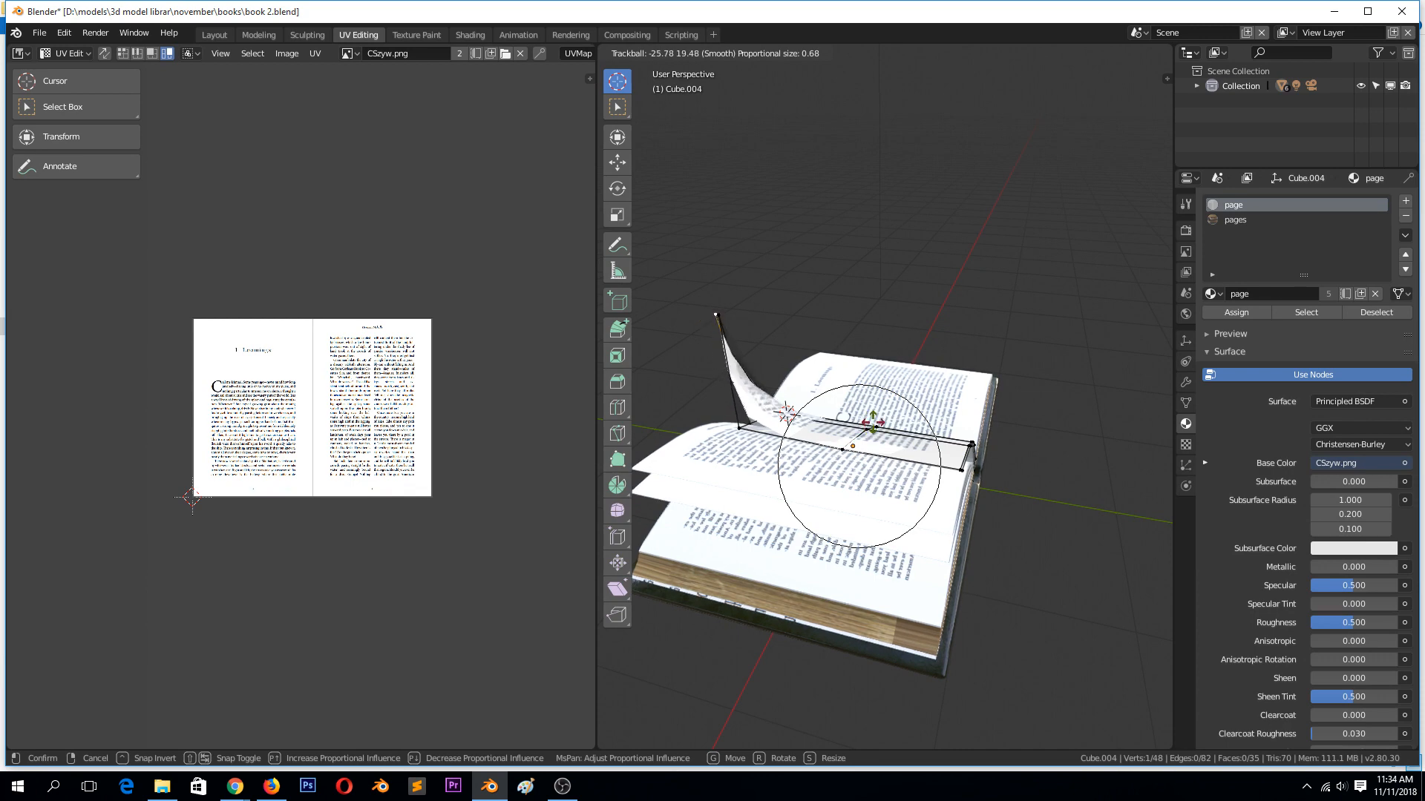
{"action": "key", "text": "Escape"}
{"action": "key", "text": "r"}
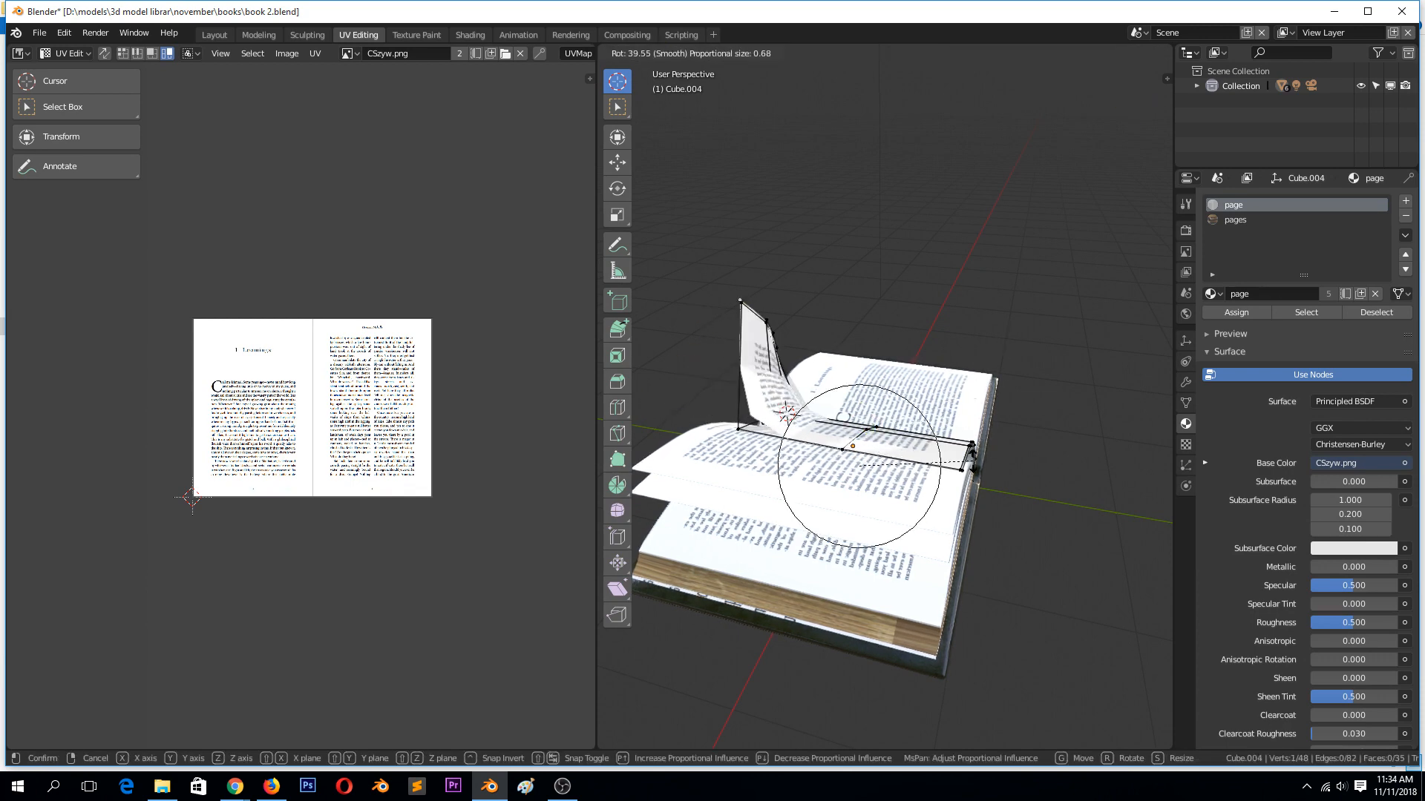
{"action": "left_click", "coordinate": [972, 453]}
{"action": "key", "text": "Tab"}
{"action": "middle_click_drag", "start_coordinate": [965, 438], "coordinate": [905, 438]}
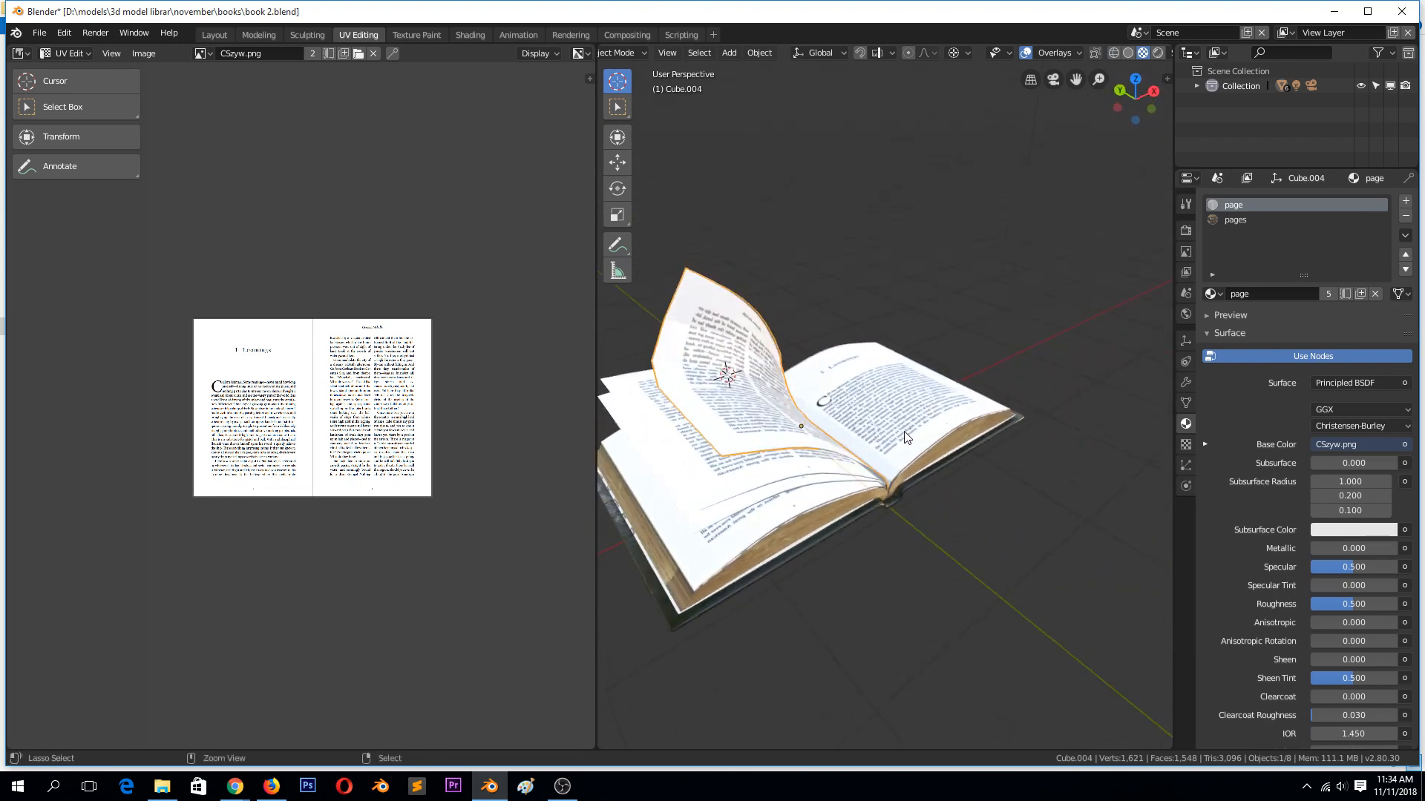
{"action": "key", "text": "Tab"}
{"action": "key", "text": "ctrl+z"}
Step: Bend the outer corner of the uppermost loose page by rotating it about 9.7° around global Y with proportional editing
{"action": "middle_click_drag", "start_coordinate": [832, 383], "coordinate": [894, 401]}
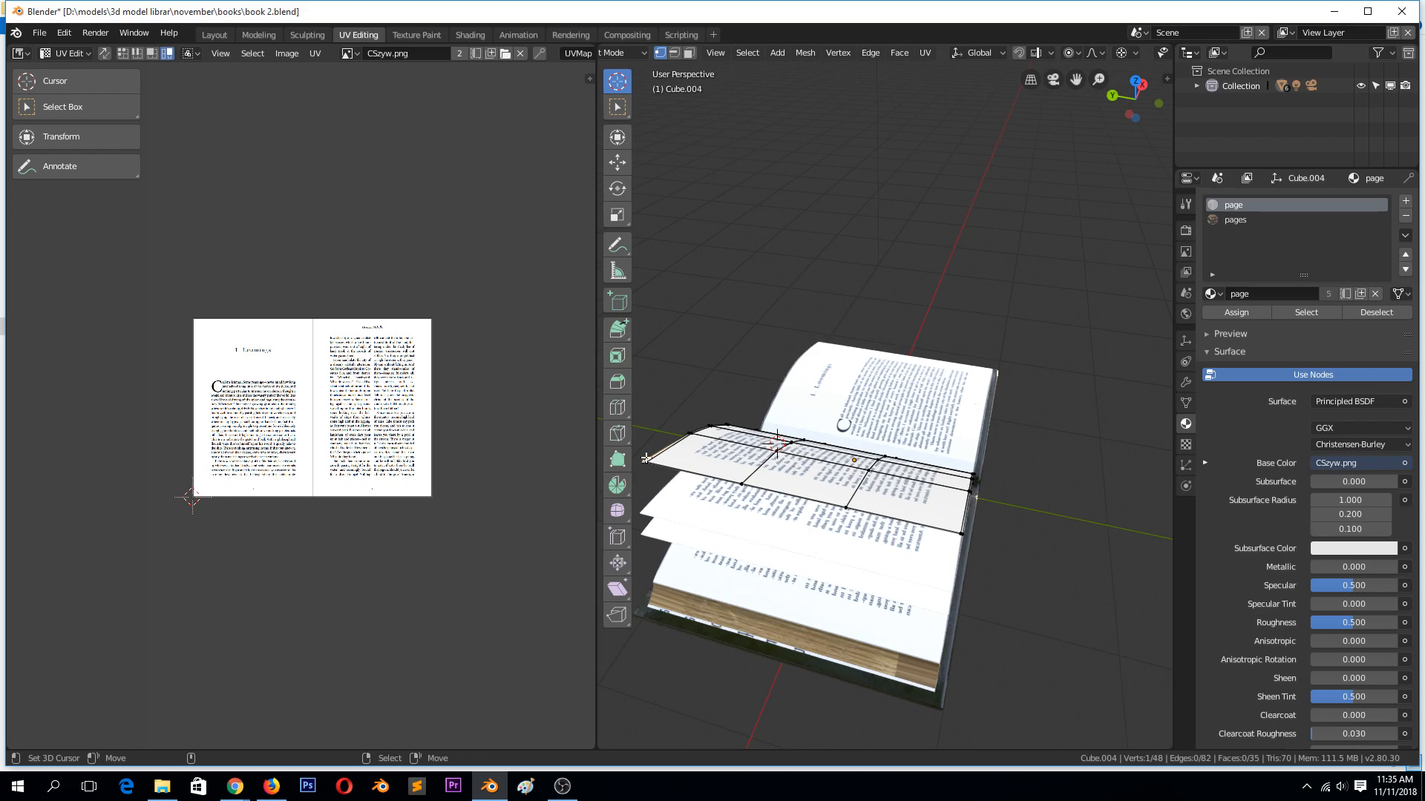
{"action": "key", "text": "r"}
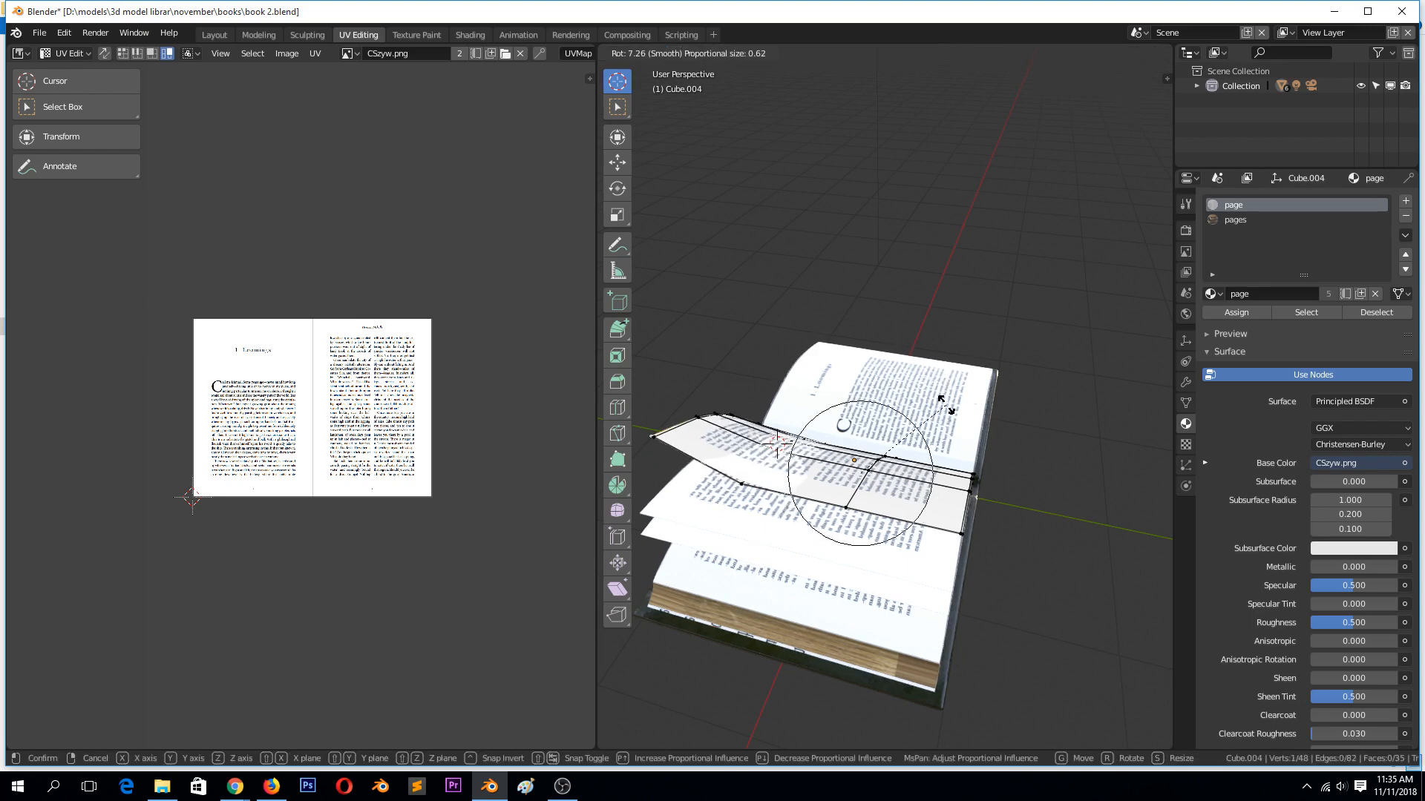
{"action": "key", "text": "y"}
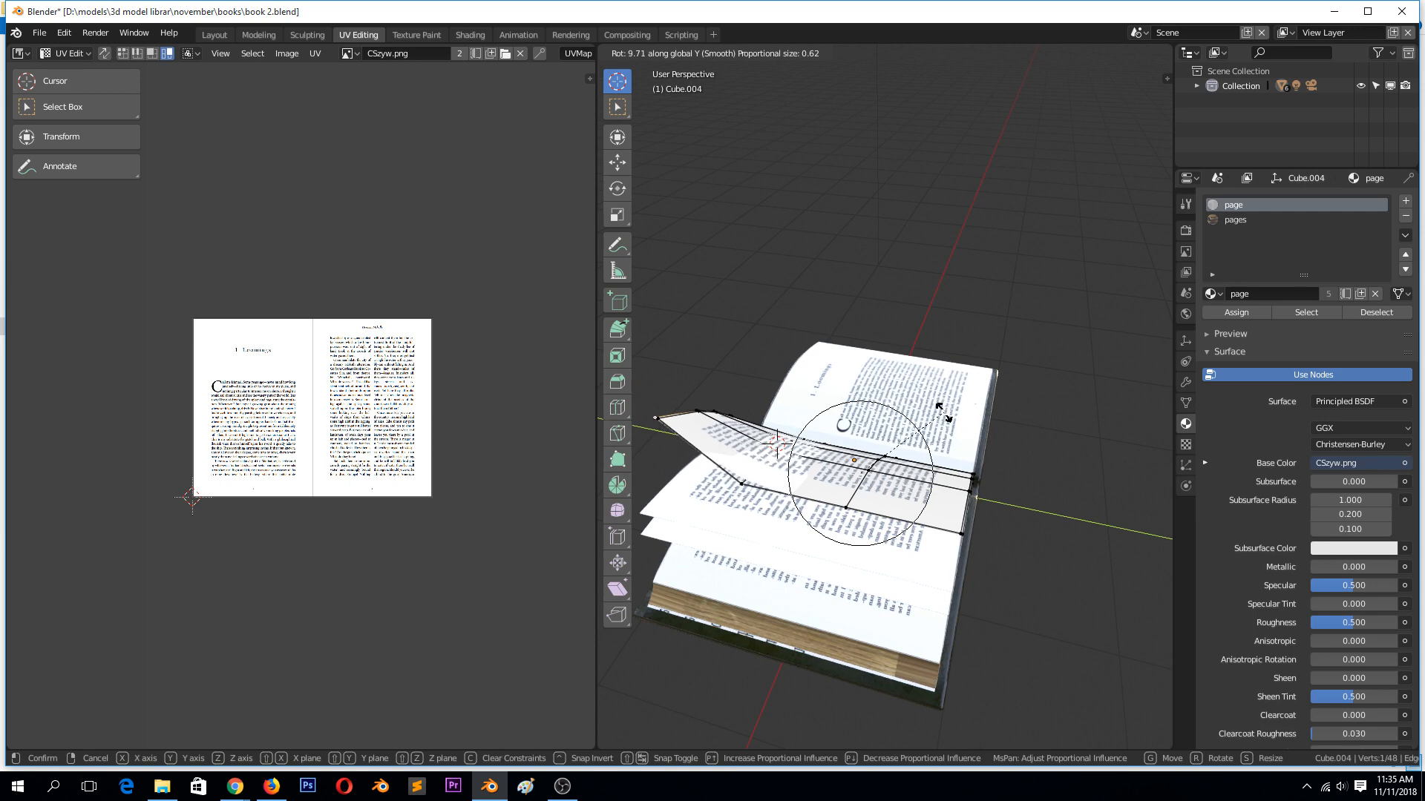
{"action": "left_click", "coordinate": [943, 412]}
Step: Adjust the bent corner of the uppermost loose page slightly with a free trackball rotation and return to Object Mode
{"action": "middle_click_drag", "start_coordinate": [943, 412], "coordinate": [1010, 446]}
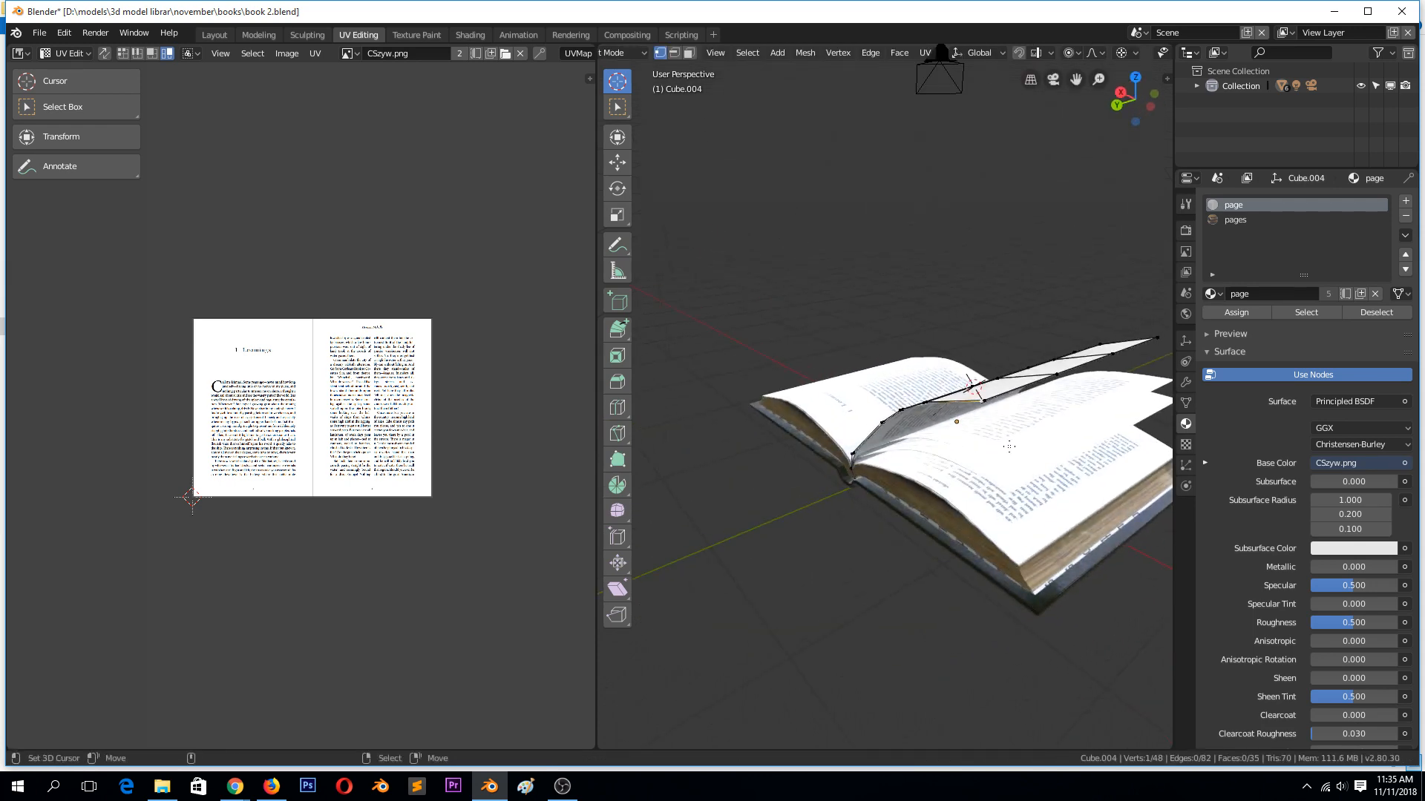
{"action": "key", "text": "r"}
{"action": "key", "text": "r"}
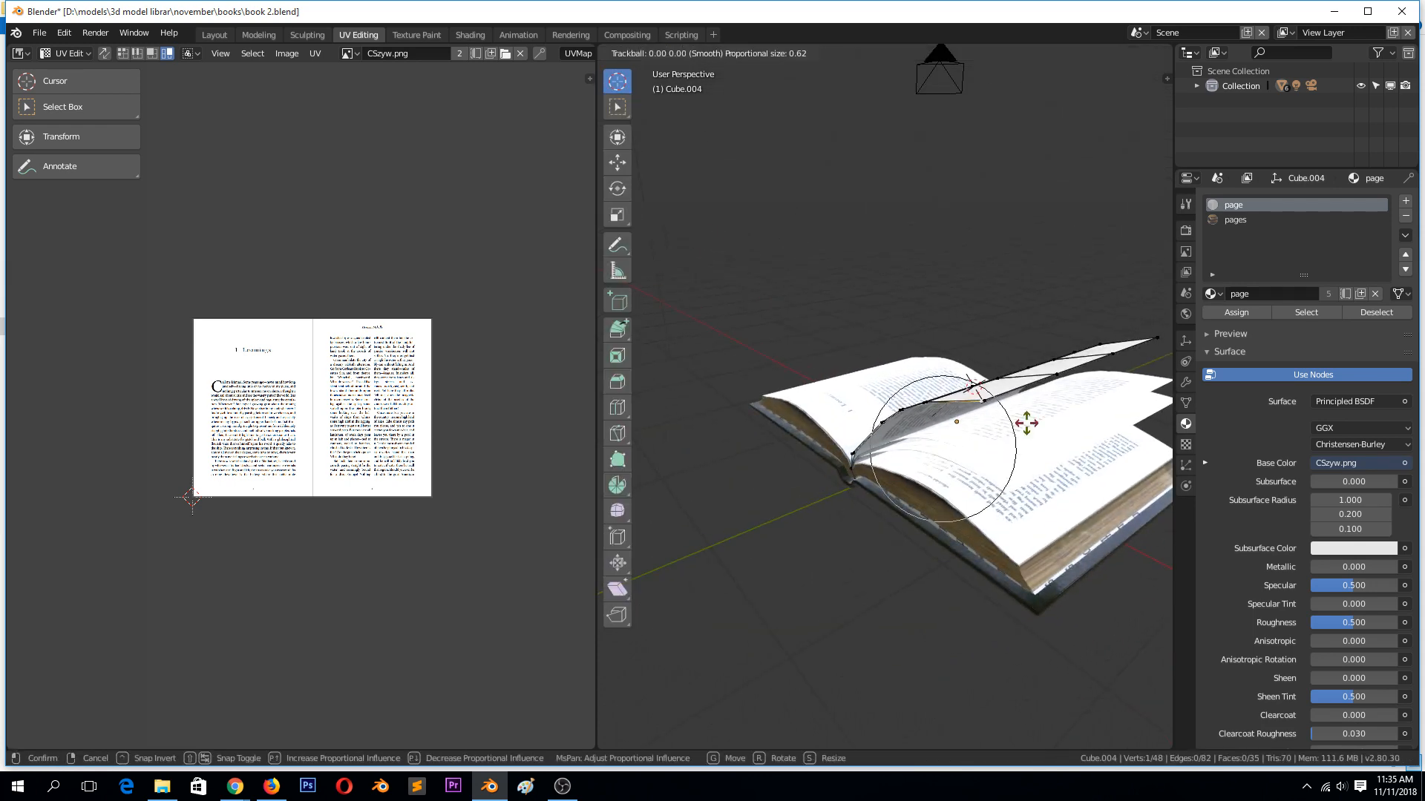
{"action": "left_click", "coordinate": [1025, 414]}
{"action": "key", "text": "Tab"}
{"action": "middle_click_drag", "start_coordinate": [1025, 414], "coordinate": [1008, 366]}
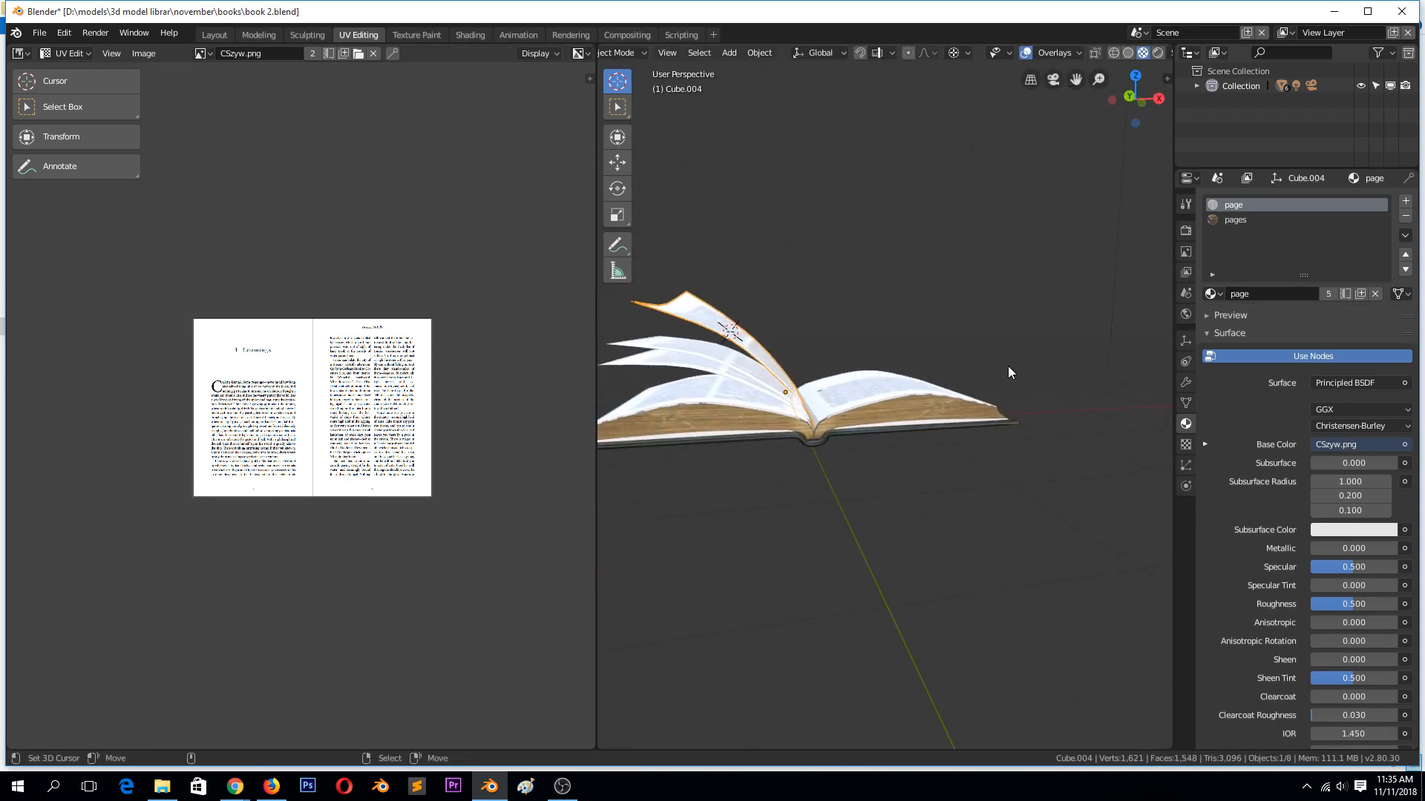
Step: Open the modifier settings of the uppermost loose page and deselect all objects
{"action": "left_click", "coordinate": [1185, 382]}
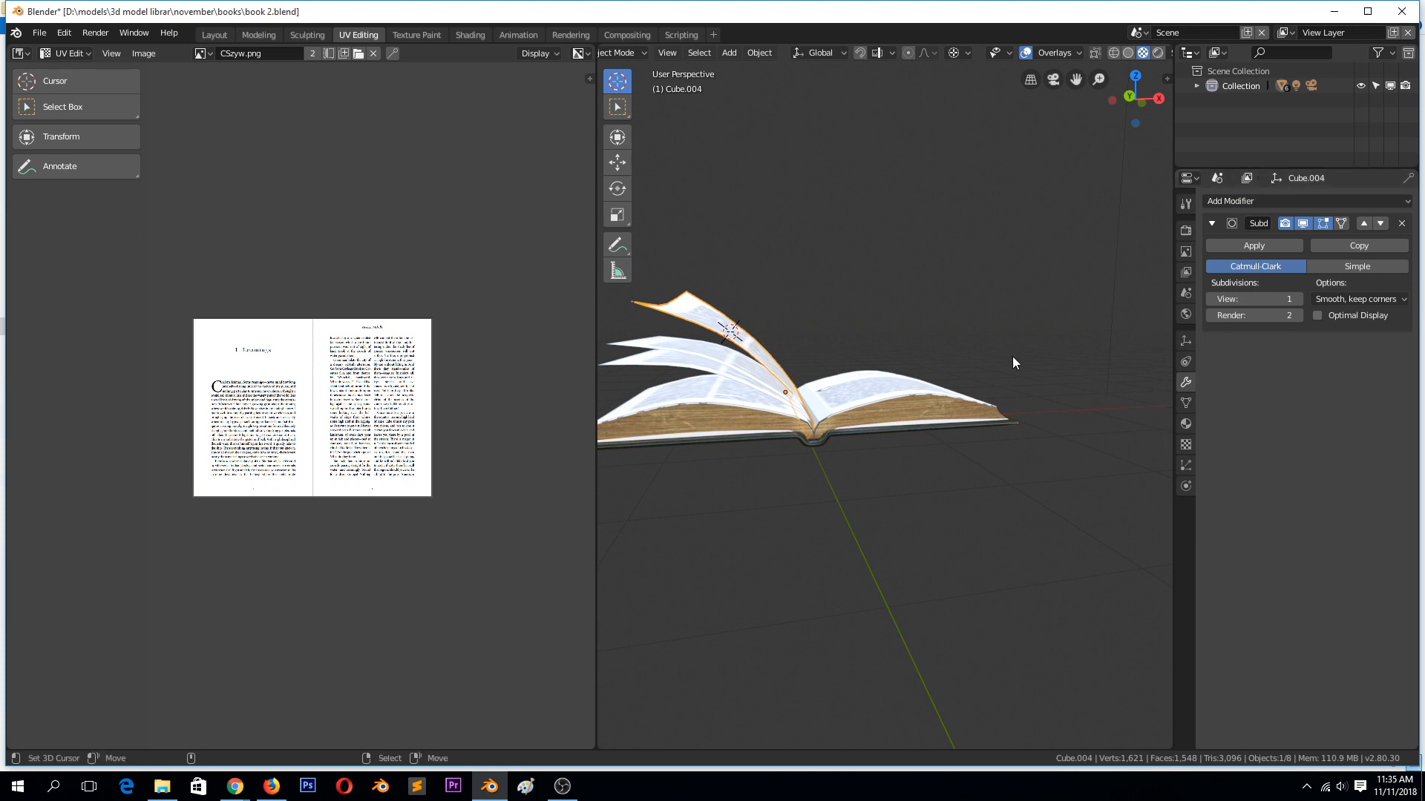
{"action": "key", "text": "alt+a"}
{"action": "mouse_move", "coordinate": [843, 425]}
{"action": "middle_mouse_down"}
{"action": "mouse_move", "coordinate": [754, 473]}
{"action": "mouse_move", "coordinate": [718, 425]}
{"action": "mouse_move", "coordinate": [840, 399]}
{"action": "mouse_move", "coordinate": [914, 317]}
{"action": "mouse_move", "coordinate": [777, 484]}
{"action": "mouse_move", "coordinate": [885, 402]}
{"action": "mouse_move", "coordinate": [819, 413]}
{"action": "middle_mouse_up"}
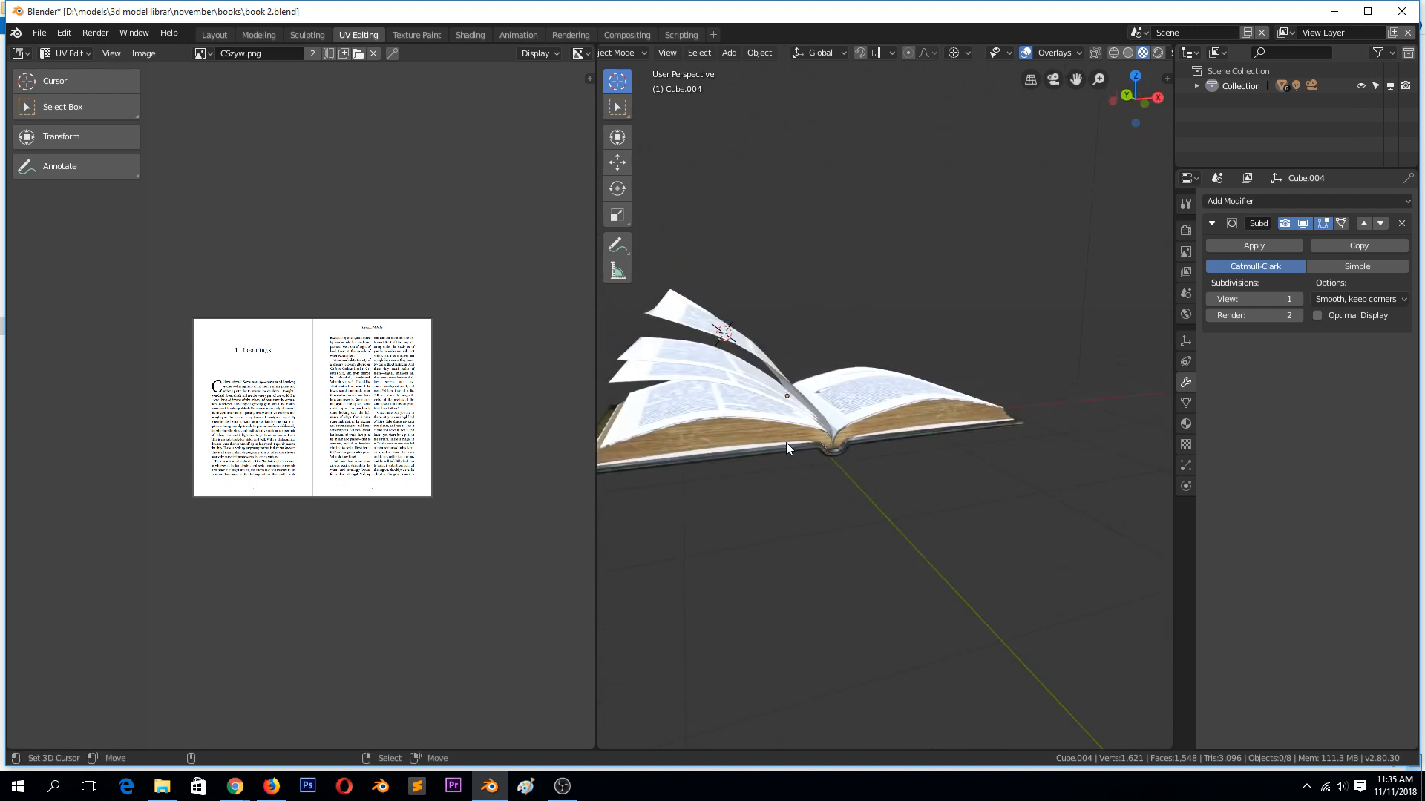
Step: Show the front view in wireframe and box-select the book together with all its loose pages
{"action": "key", "text": "KP_1"}
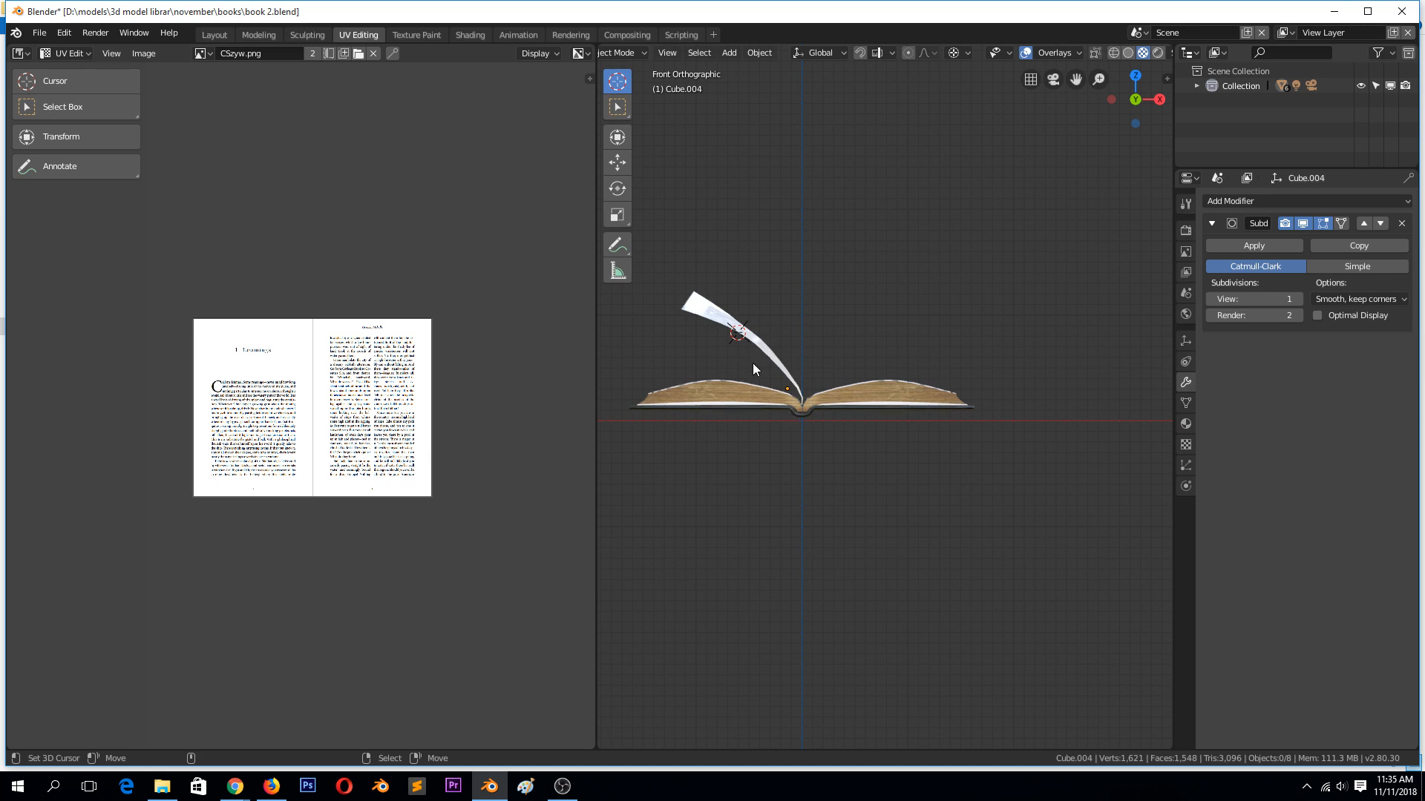
{"action": "key", "text": "z"}
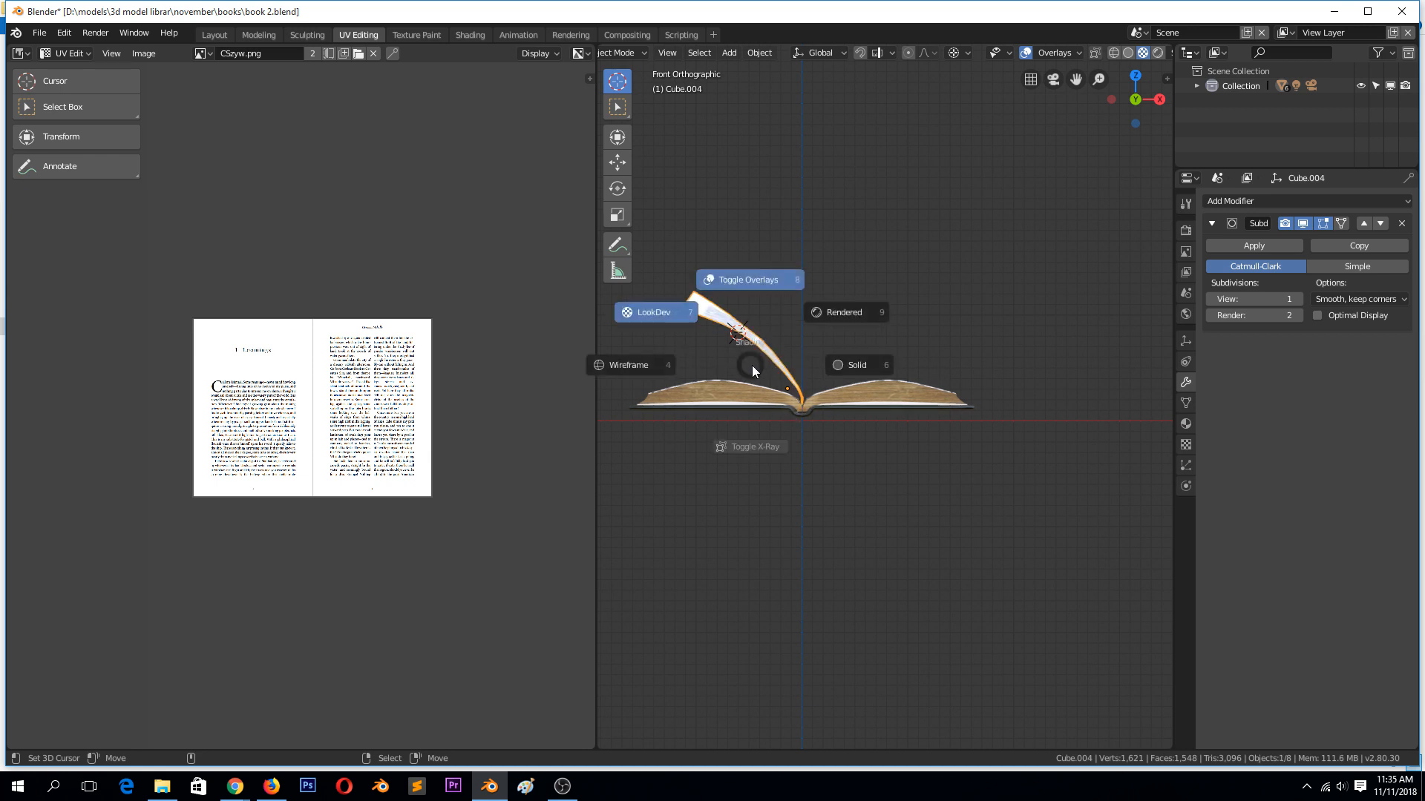
{"action": "left_click", "coordinate": [670, 362]}
{"action": "key", "text": "alt+a"}
{"action": "key", "text": "b"}
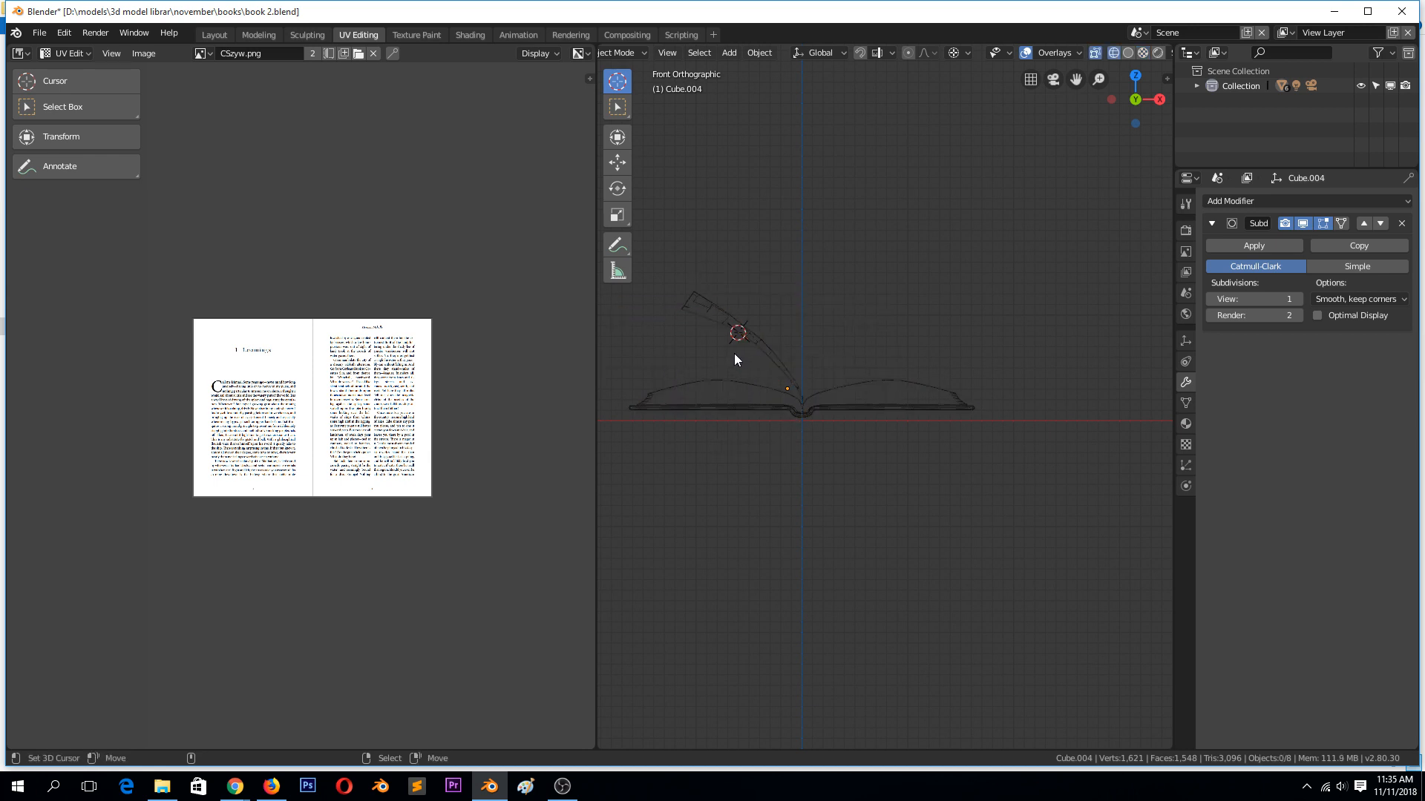
{"action": "left_click_drag", "start_coordinate": [674, 258], "coordinate": [899, 465]}
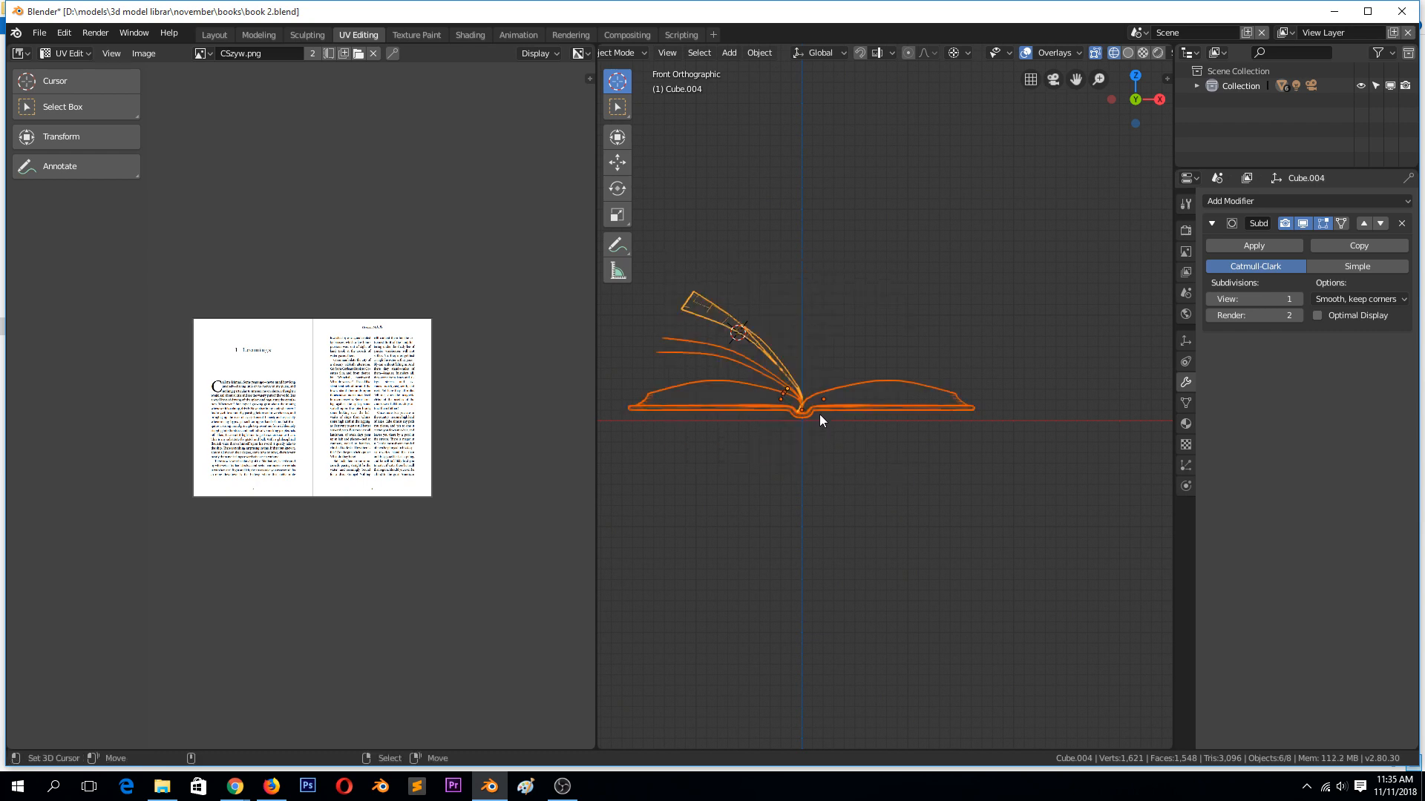
Step: Enter Edit Mode on the selected book objects and box-select the geometry of the left half with its loose pages
{"action": "key", "text": "Tab"}
{"action": "scroll", "coordinate": [787, 398], "scroll_direction": "up", "scroll_amount": 1}
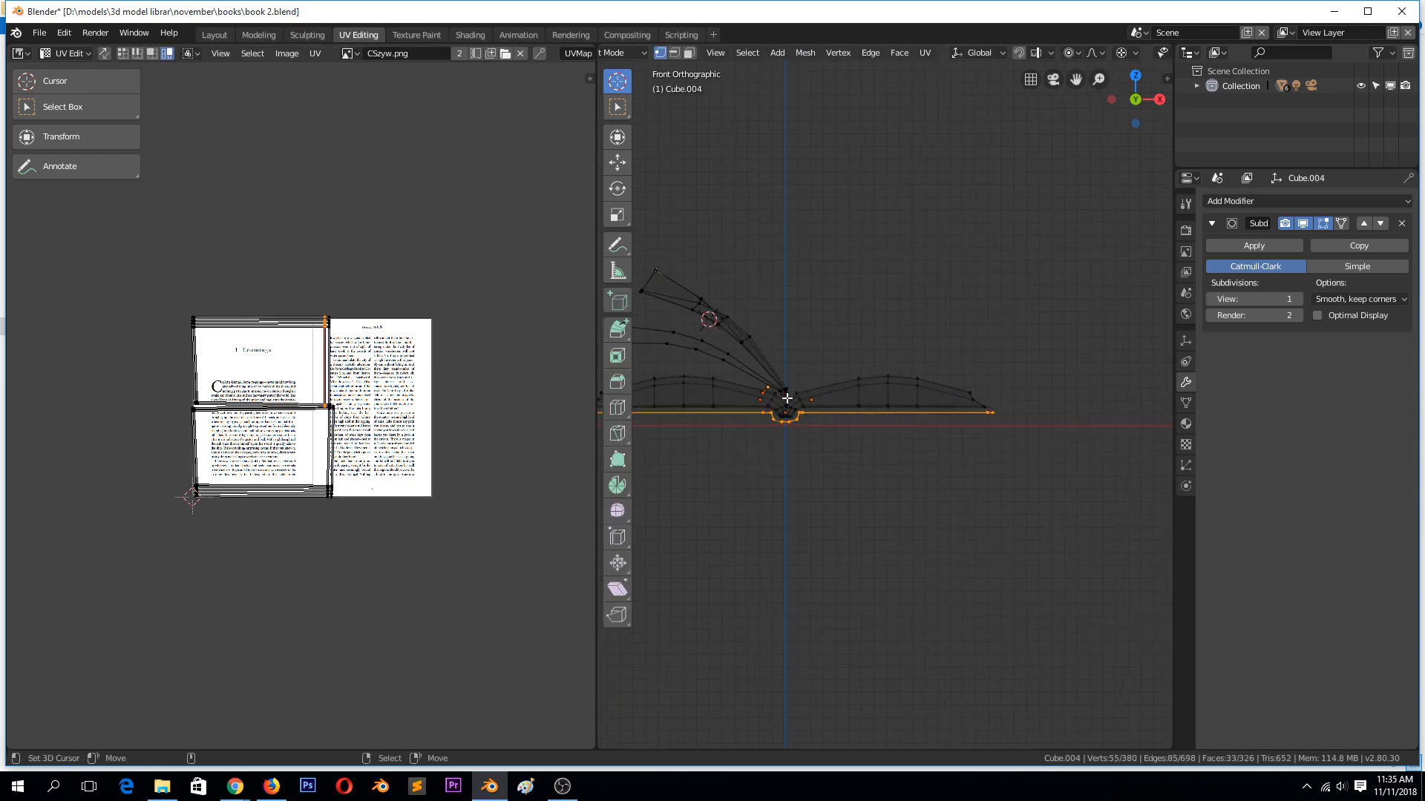
{"action": "key", "text": "alt+a"}
{"action": "key", "text": "a"}
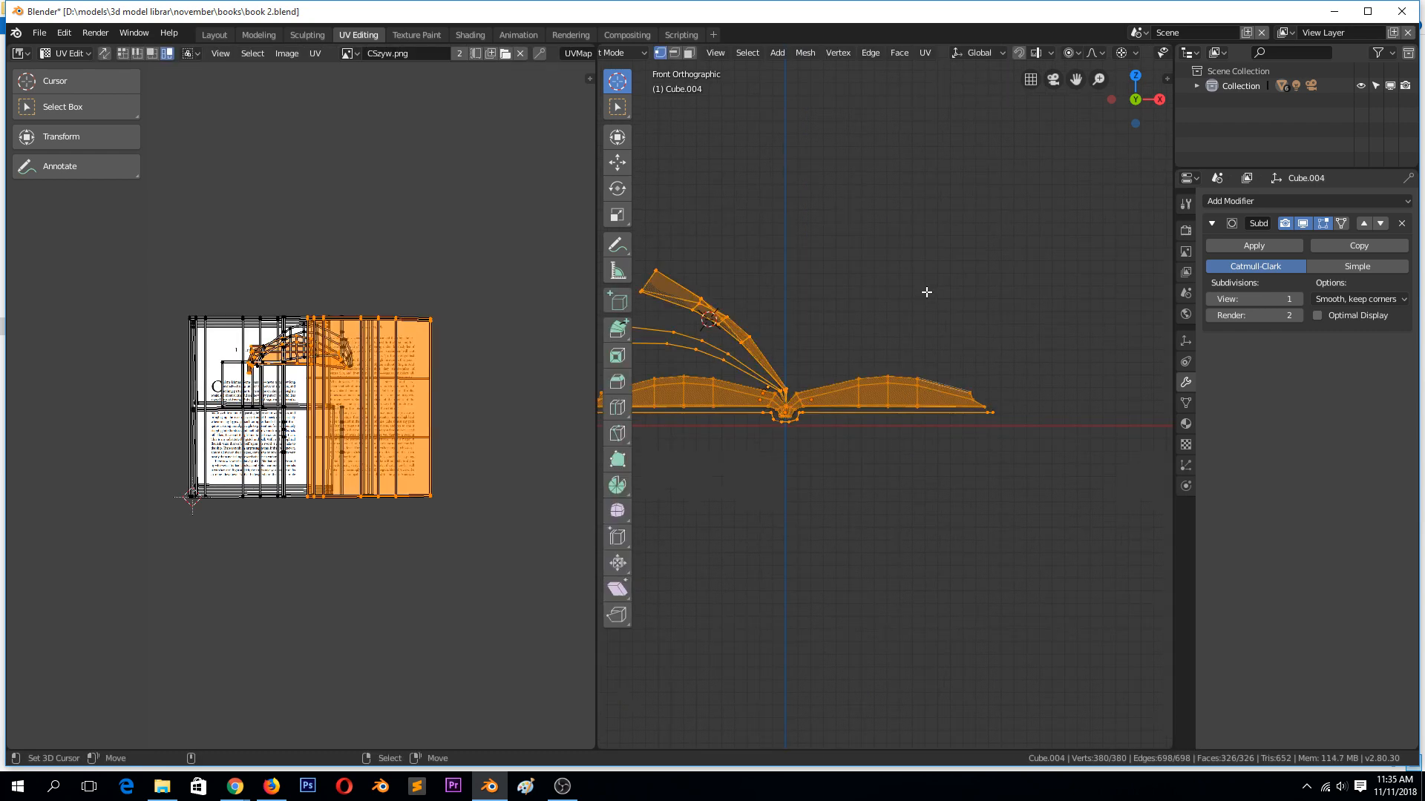
{"action": "key", "text": "KP_Decimal"}
{"action": "key", "text": "alt+a"}
{"action": "scroll", "coordinate": [795, 372], "scroll_direction": "down", "scroll_amount": 2}
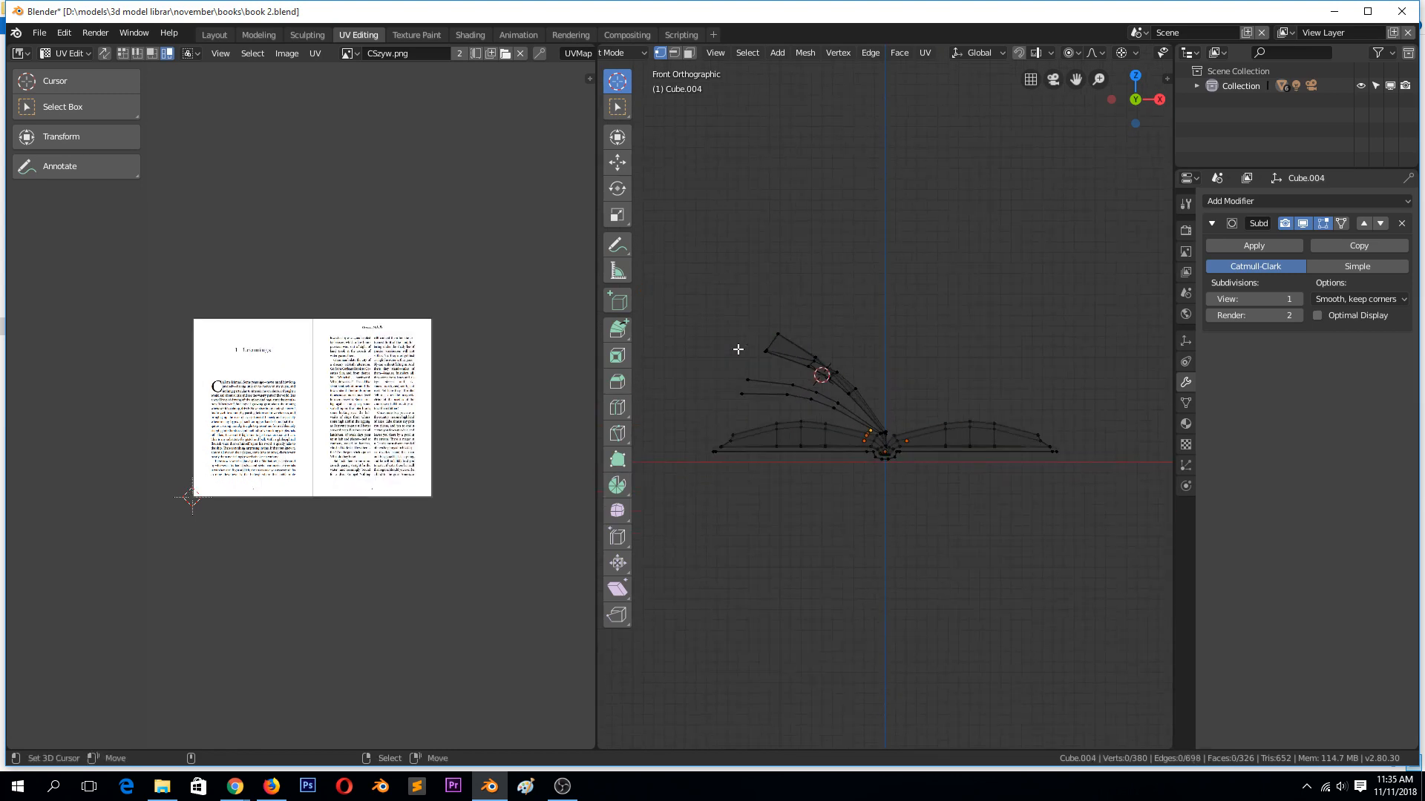
{"action": "key", "text": "b"}
{"action": "left_click_drag", "start_coordinate": [667, 275], "coordinate": [885, 542]}
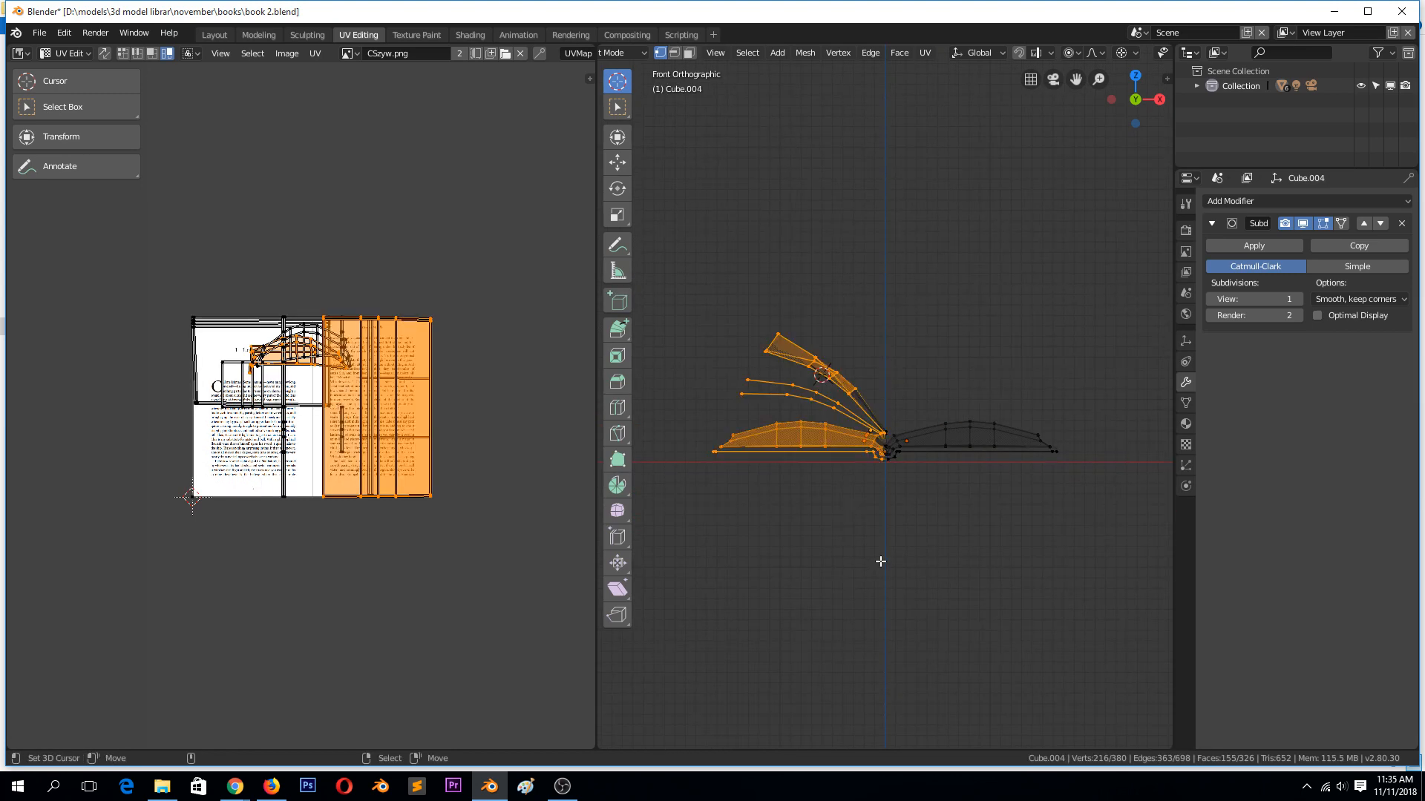
Step: Add the base vertices of the uppermost loose page near the spine to the selection with Circle Select
{"action": "scroll", "coordinate": [881, 557], "scroll_direction": "up", "scroll_amount": 5}
{"action": "key", "text": "v"}
{"action": "left_click", "coordinate": [1006, 423]}
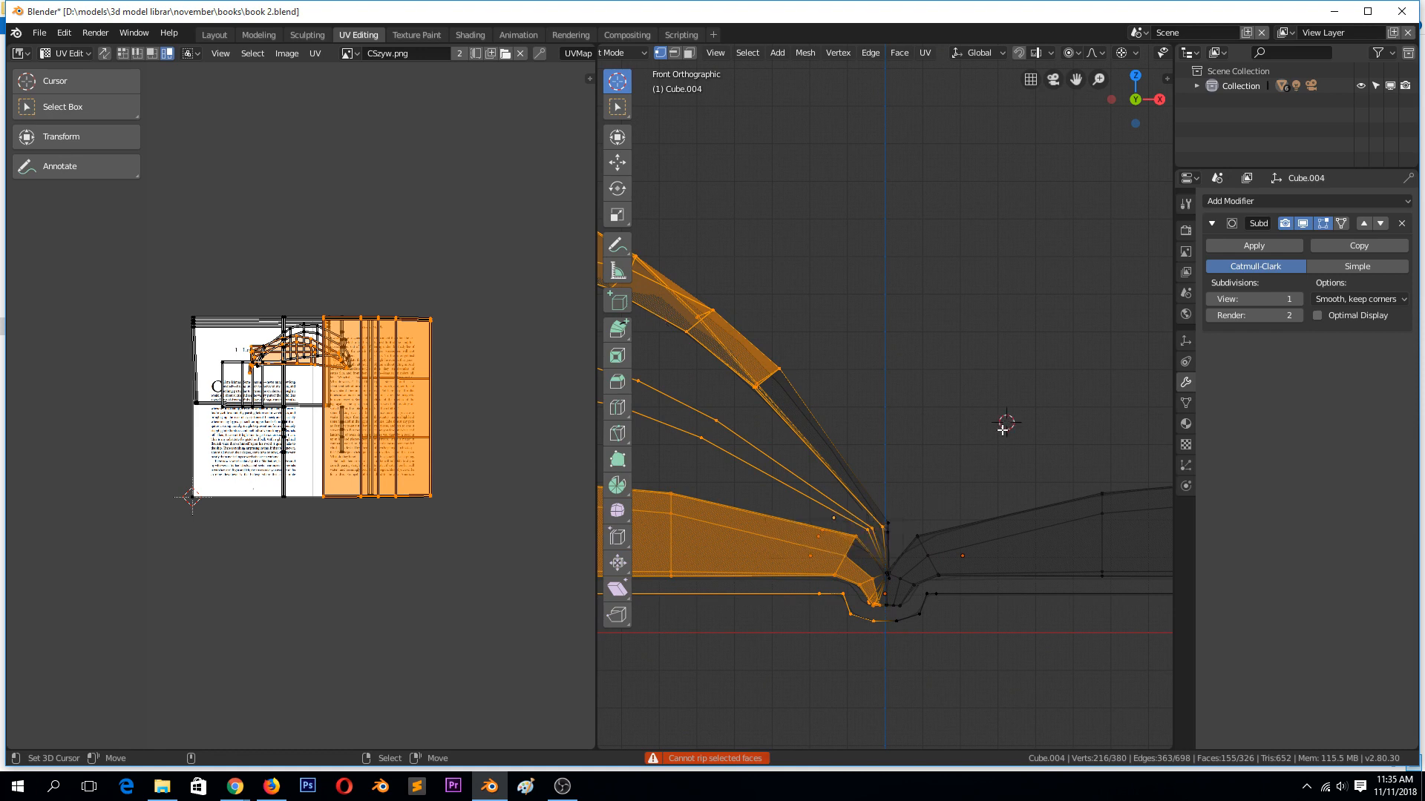
{"action": "key", "text": "c"}
{"action": "left_click", "coordinate": [889, 521]}
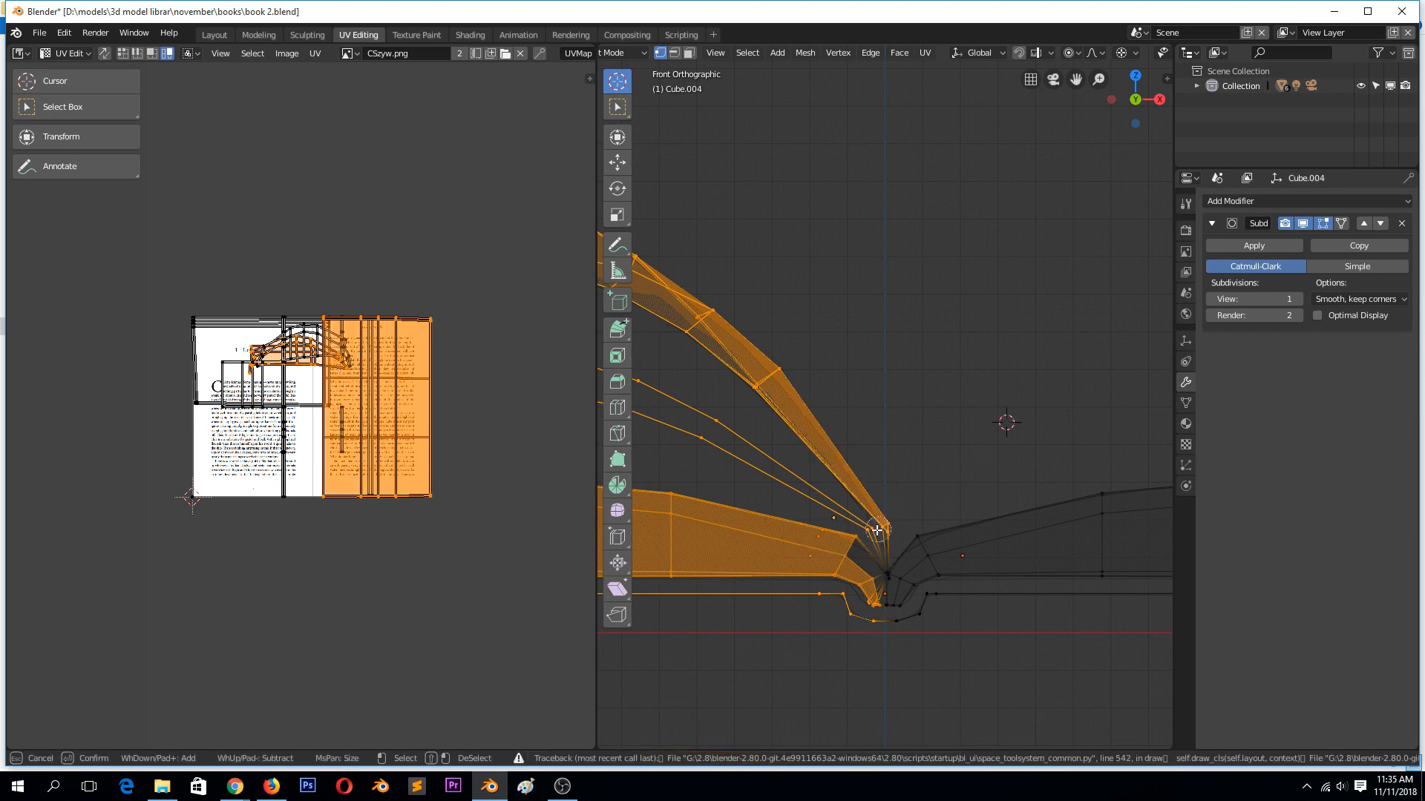
{"action": "key", "text": "Escape"}
Step: Remove the vertices around the spine's binding from the selection and place the 3D cursor just beside the spine
{"action": "scroll", "coordinate": [860, 633], "scroll_direction": "up", "scroll_amount": 3}
{"action": "scroll", "coordinate": [861, 634], "scroll_direction": "down", "scroll_amount": 3}
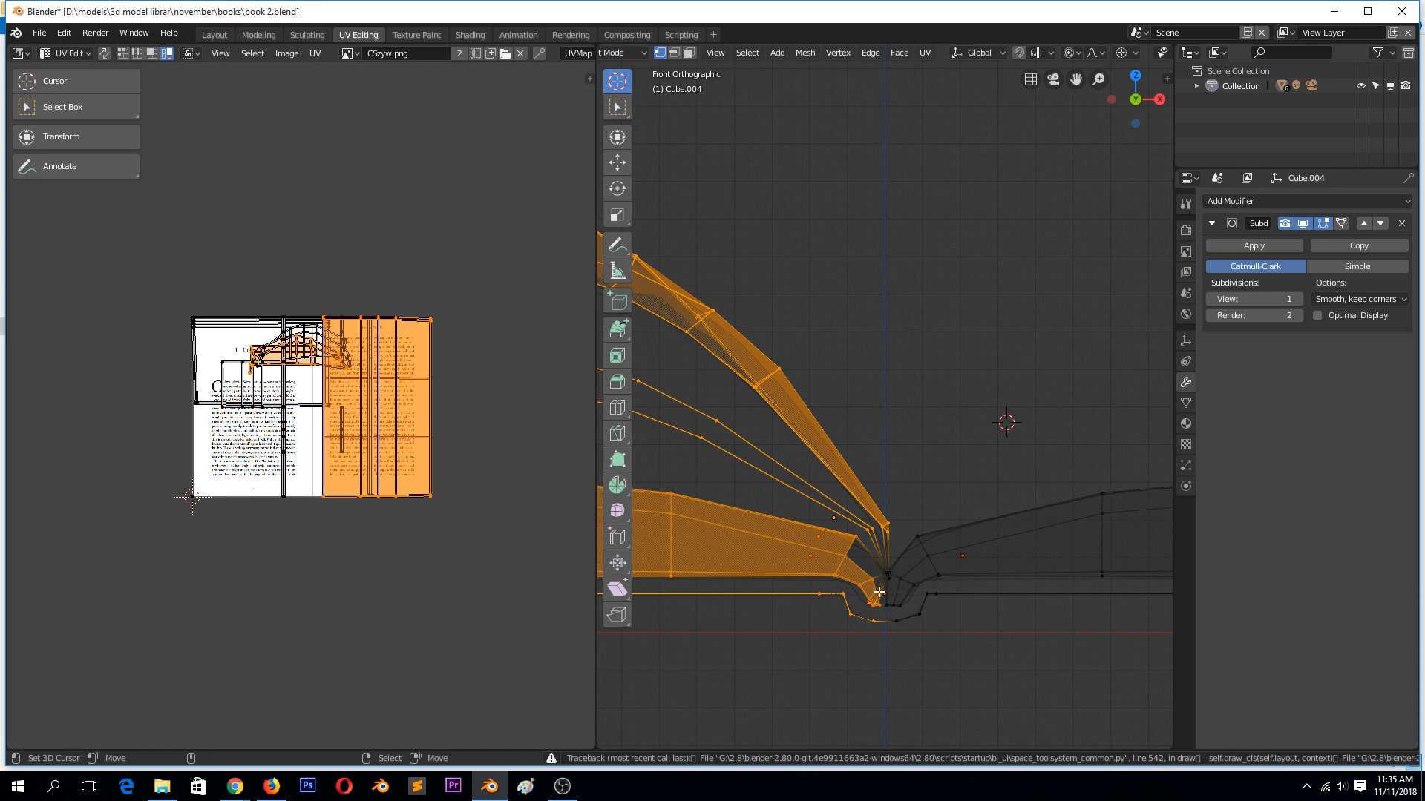
{"action": "key", "text": "c"}
{"action": "left_click_drag", "start_coordinate": [883, 610], "coordinate": [896, 608]}
{"action": "right_click", "coordinate": [871, 620]}
{"action": "key", "text": "c"}
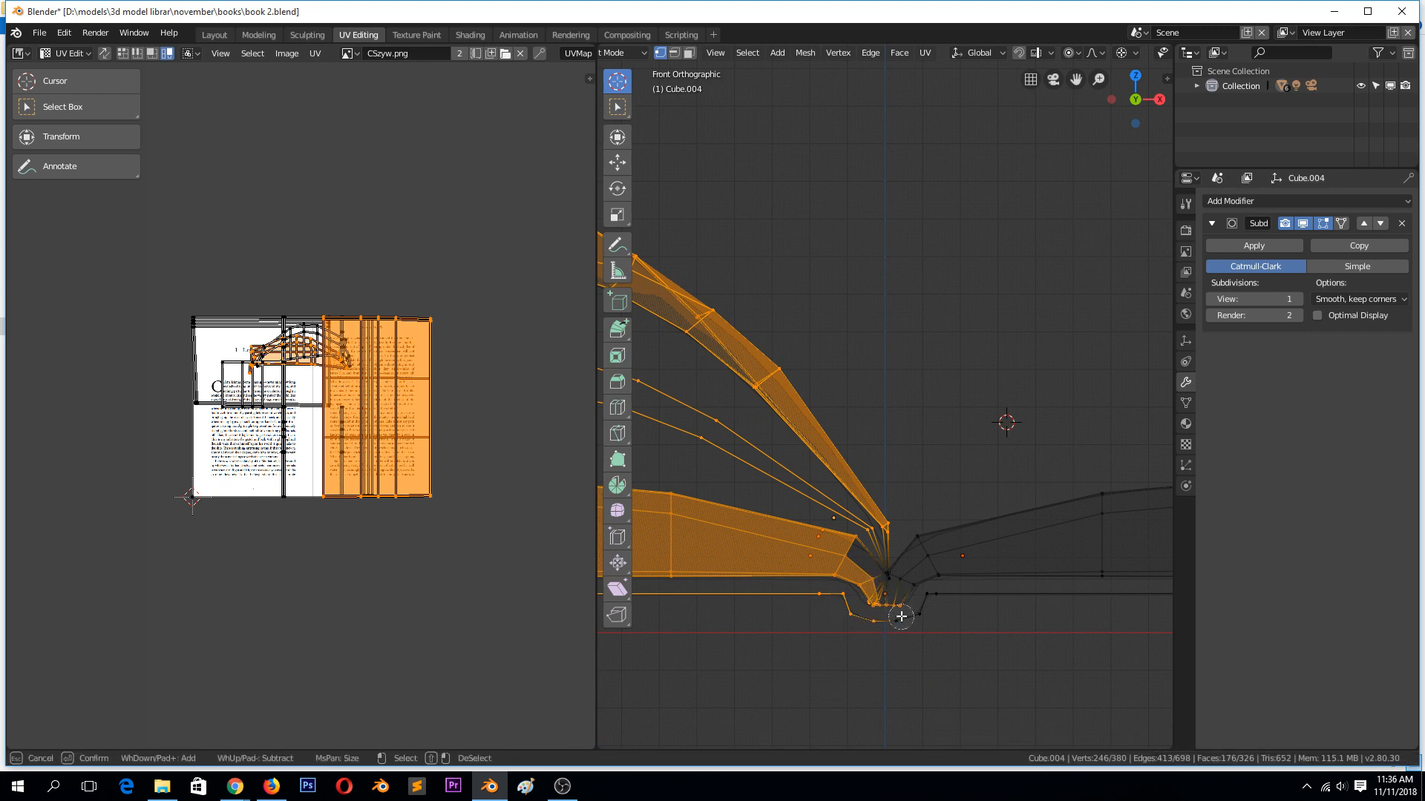
{"action": "mouse_move", "coordinate": [884, 594]}
{"action": "left_mouse_down", "text": "shift"}
{"action": "mouse_move", "coordinate": [852, 623]}
{"action": "mouse_move", "coordinate": [885, 598]}
{"action": "left_mouse_up", "text": "shift"}
{"action": "right_click", "coordinate": [886, 597]}
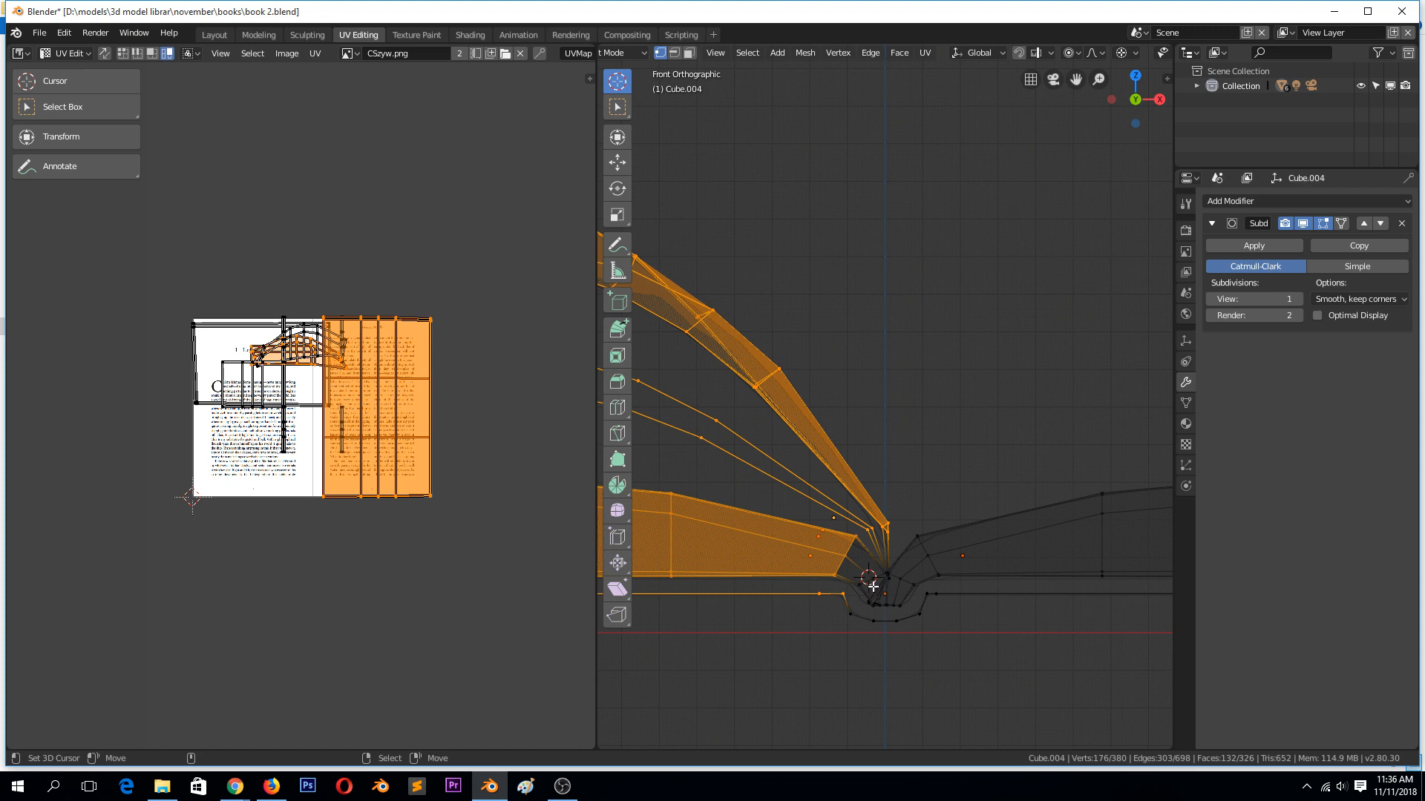
Step: Set the pivot point to 3D Cursor and try to rotate the left half of the book upward around the spine
{"action": "left_click", "coordinate": [1120, 54]}
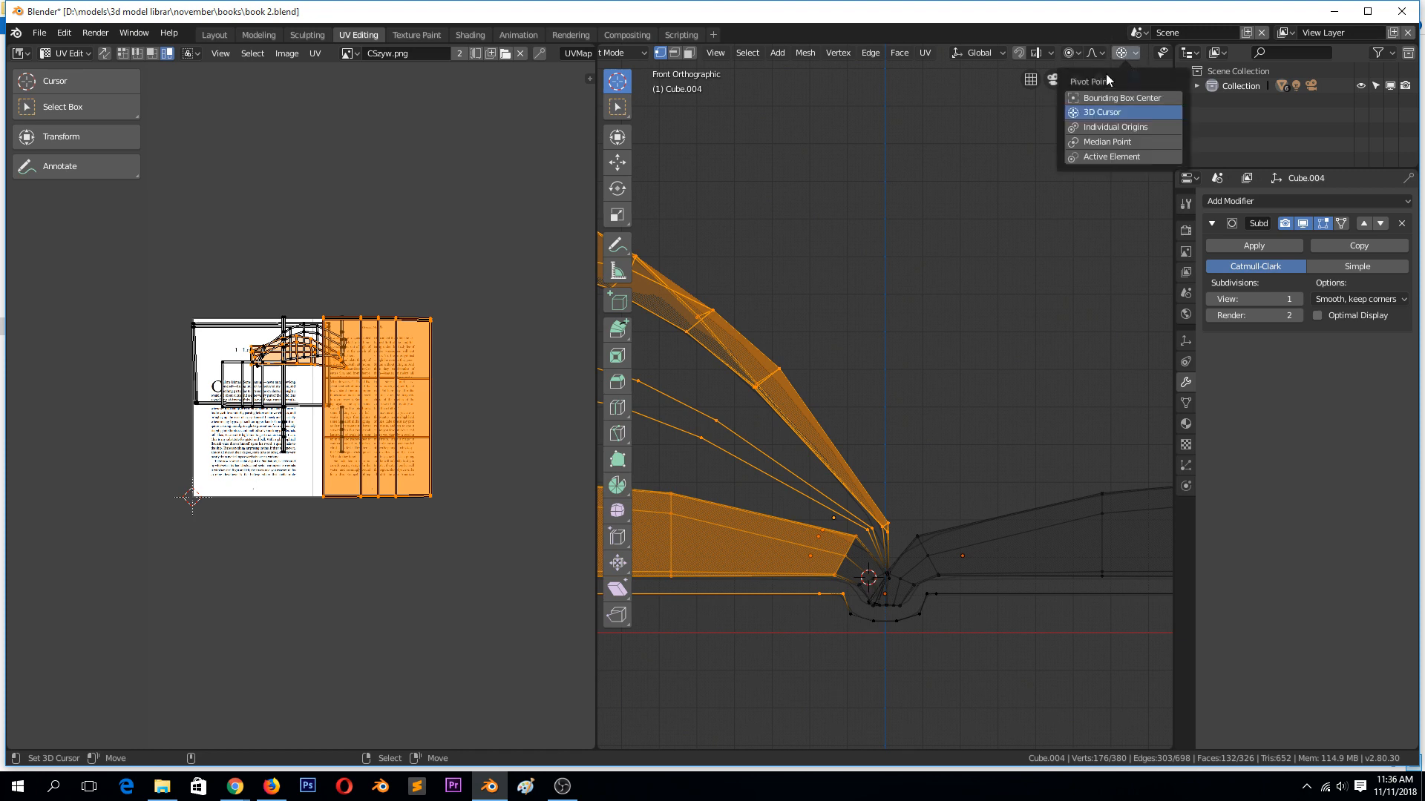
{"action": "left_click", "coordinate": [1110, 111]}
{"action": "scroll", "coordinate": [1028, 318], "scroll_direction": "down", "scroll_amount": 5}
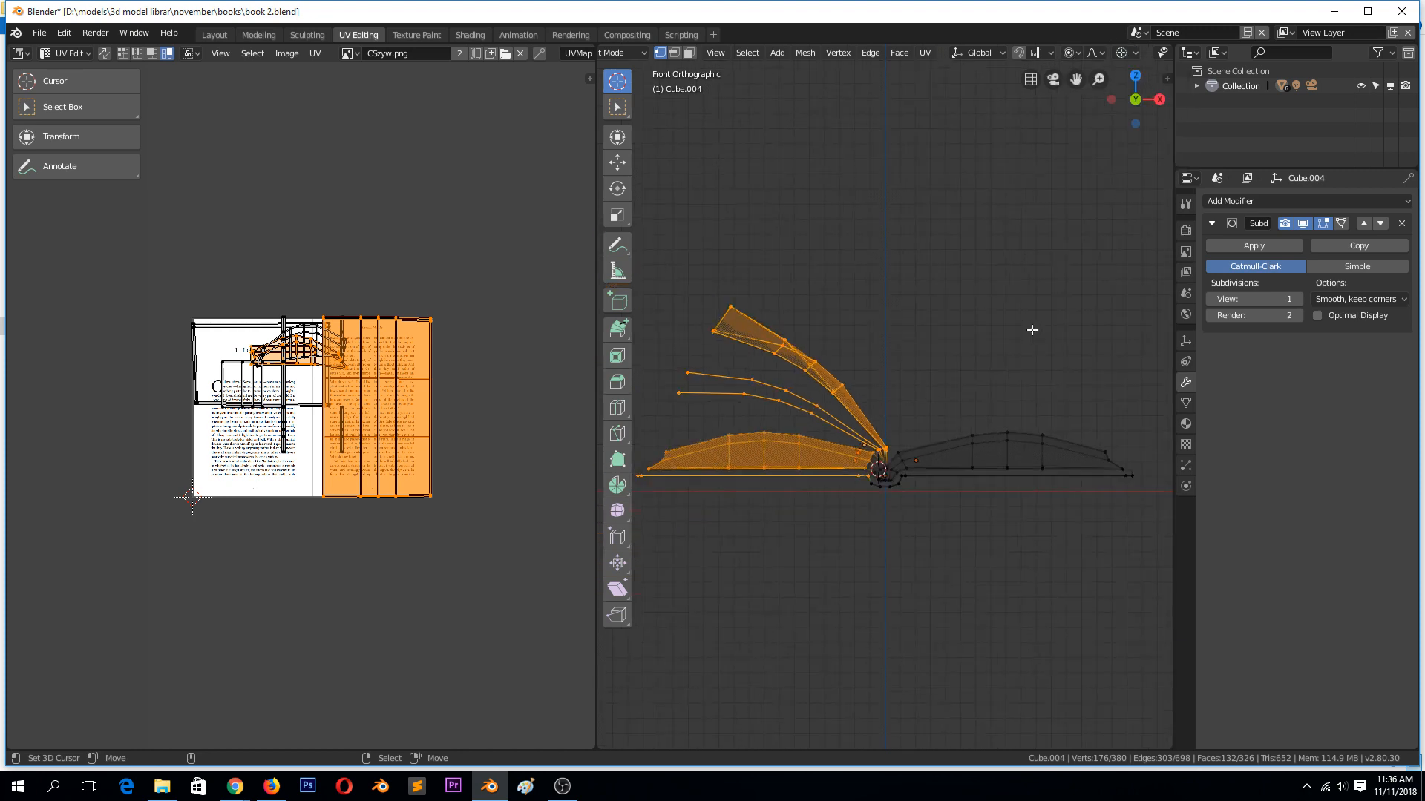
{"action": "scroll", "coordinate": [1044, 308], "scroll_direction": "up", "scroll_amount": 3}
{"action": "key", "text": "r"}
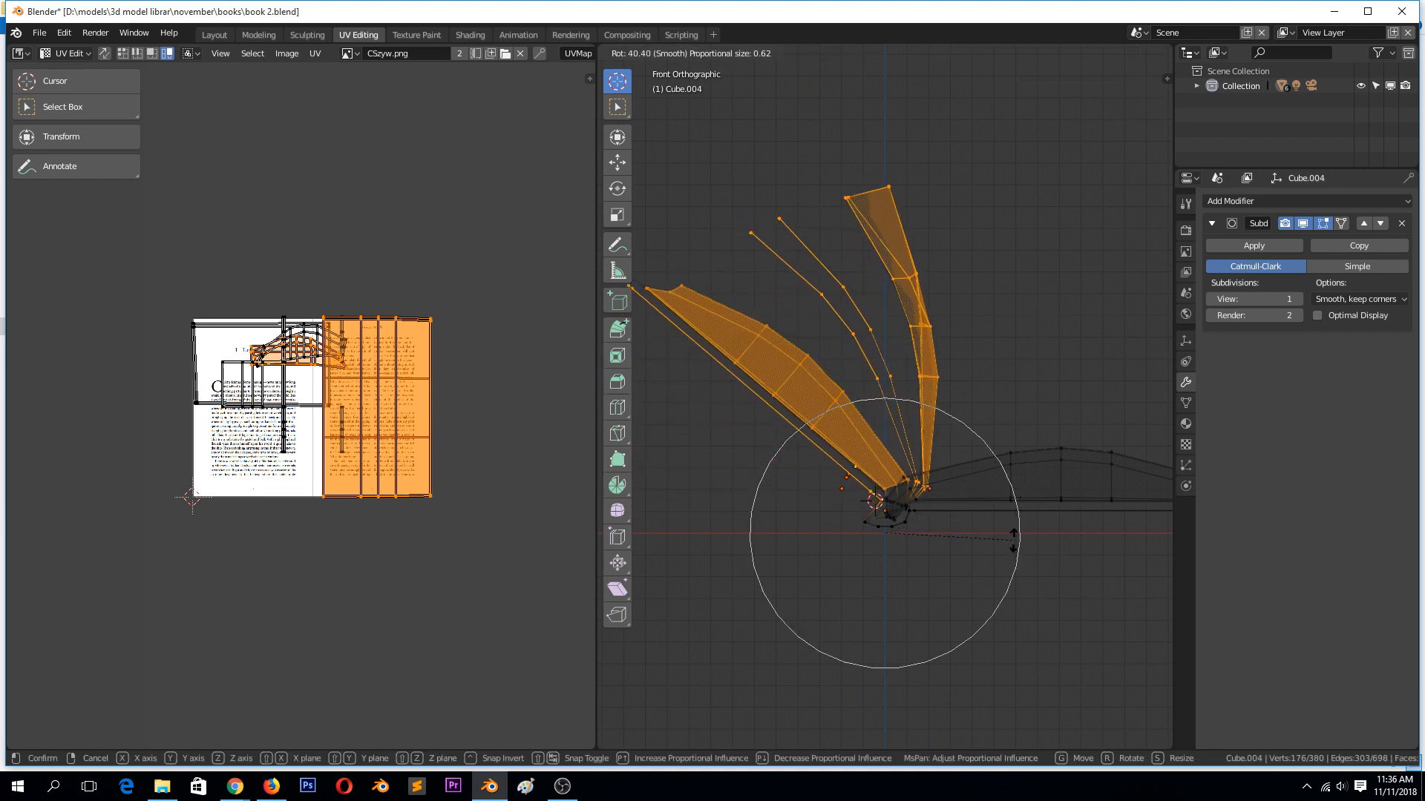
{"action": "left_click", "coordinate": [973, 481]}
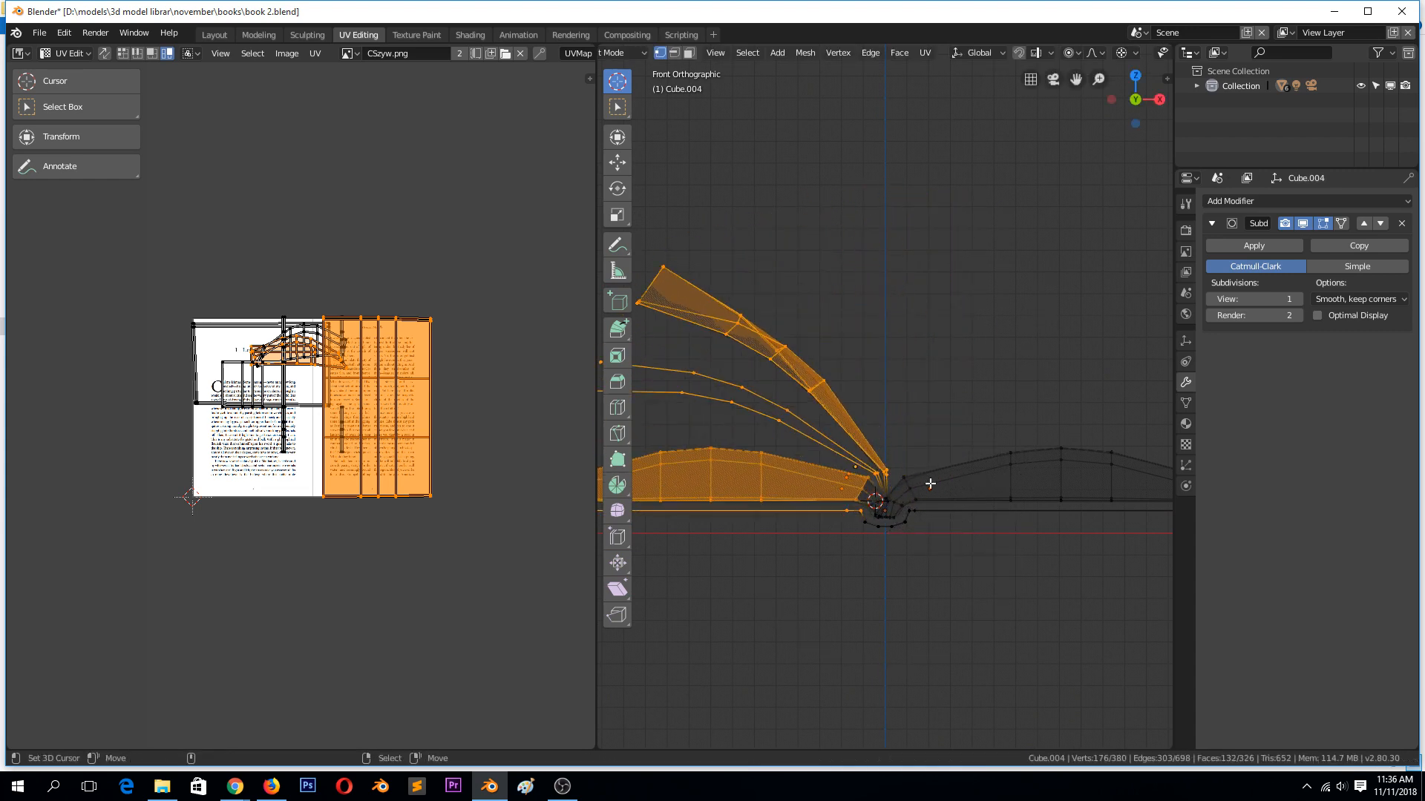
Step: Deselect the base vertices beside the spine and try to rotate the remaining left-half geometry around the 3D cursor
{"action": "key", "text": "c"}
{"action": "left_click_drag", "start_coordinate": [890, 509], "coordinate": [870, 532], "text": "shift"}
{"action": "key", "text": "Escape"}
{"action": "scroll", "coordinate": [874, 474], "scroll_direction": "down", "scroll_amount": 1}
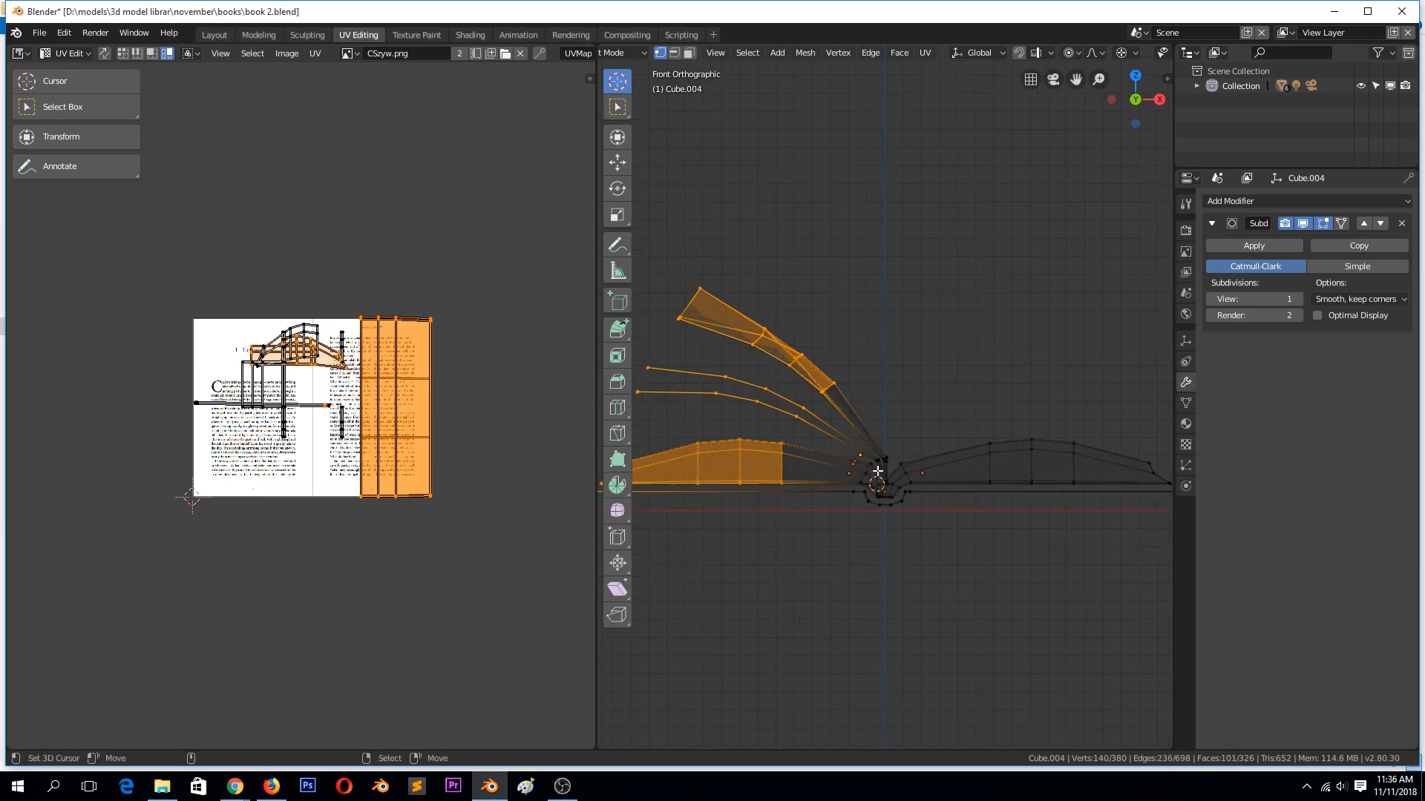
{"action": "key", "text": "c"}
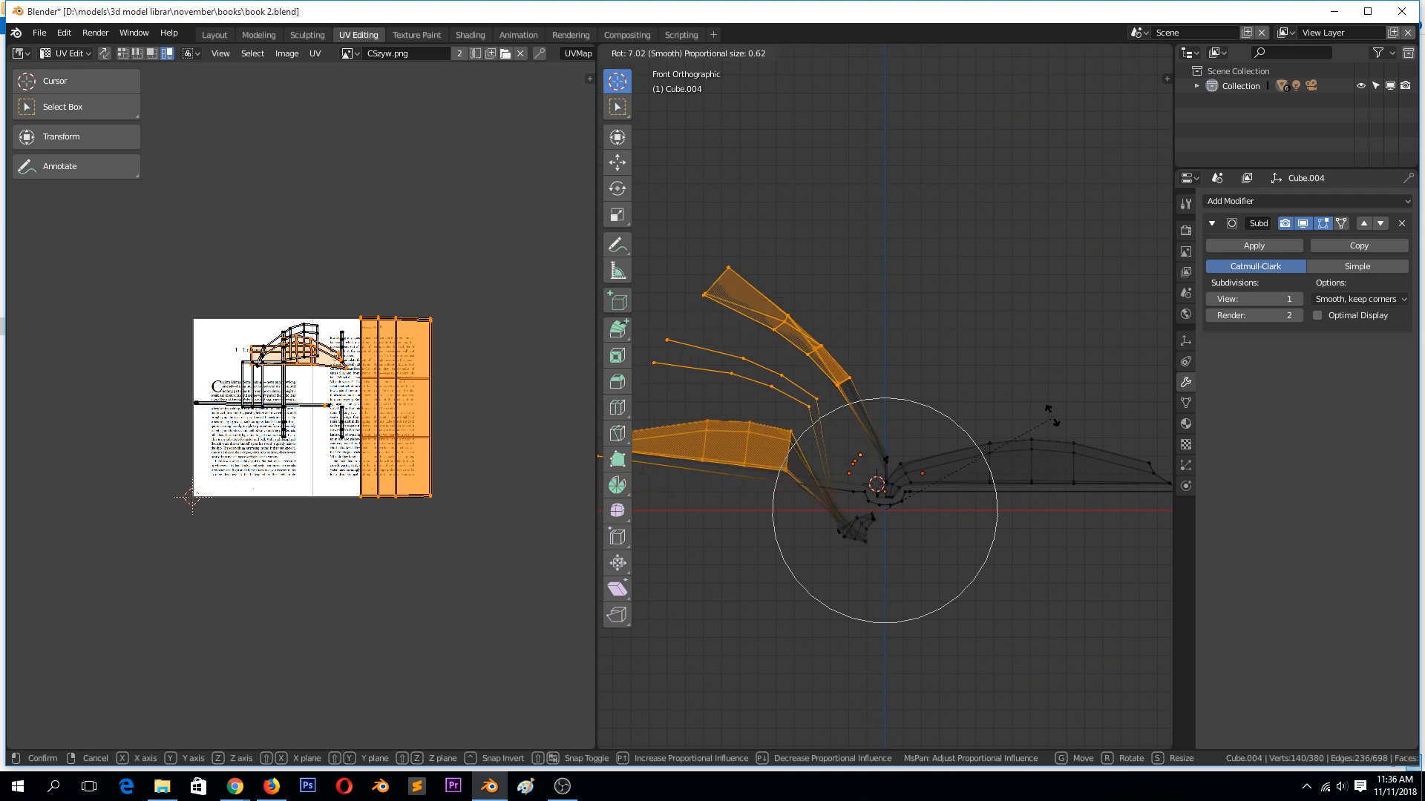
{"action": "key", "text": "Escape"}
{"action": "key", "text": "r"}
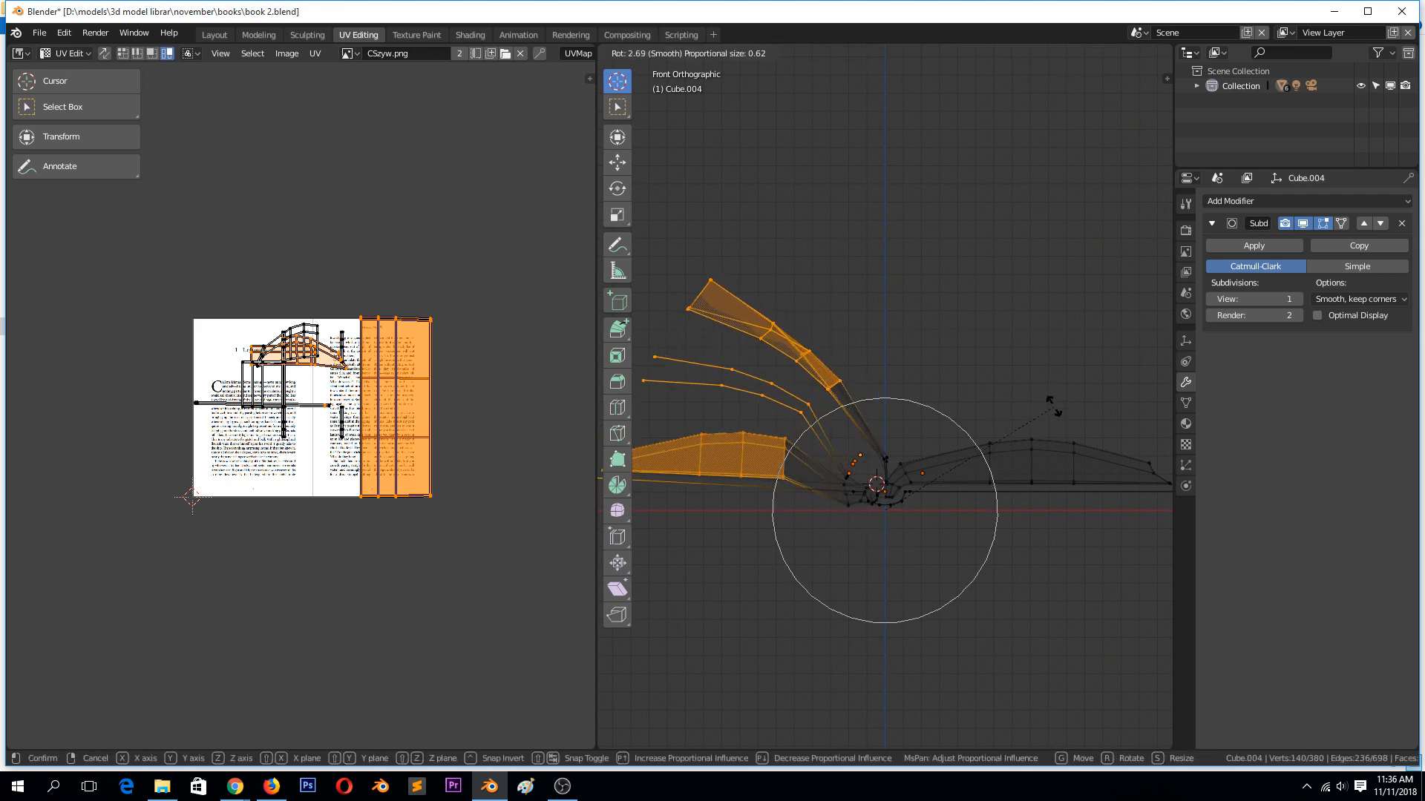
{"action": "key", "text": "Escape"}
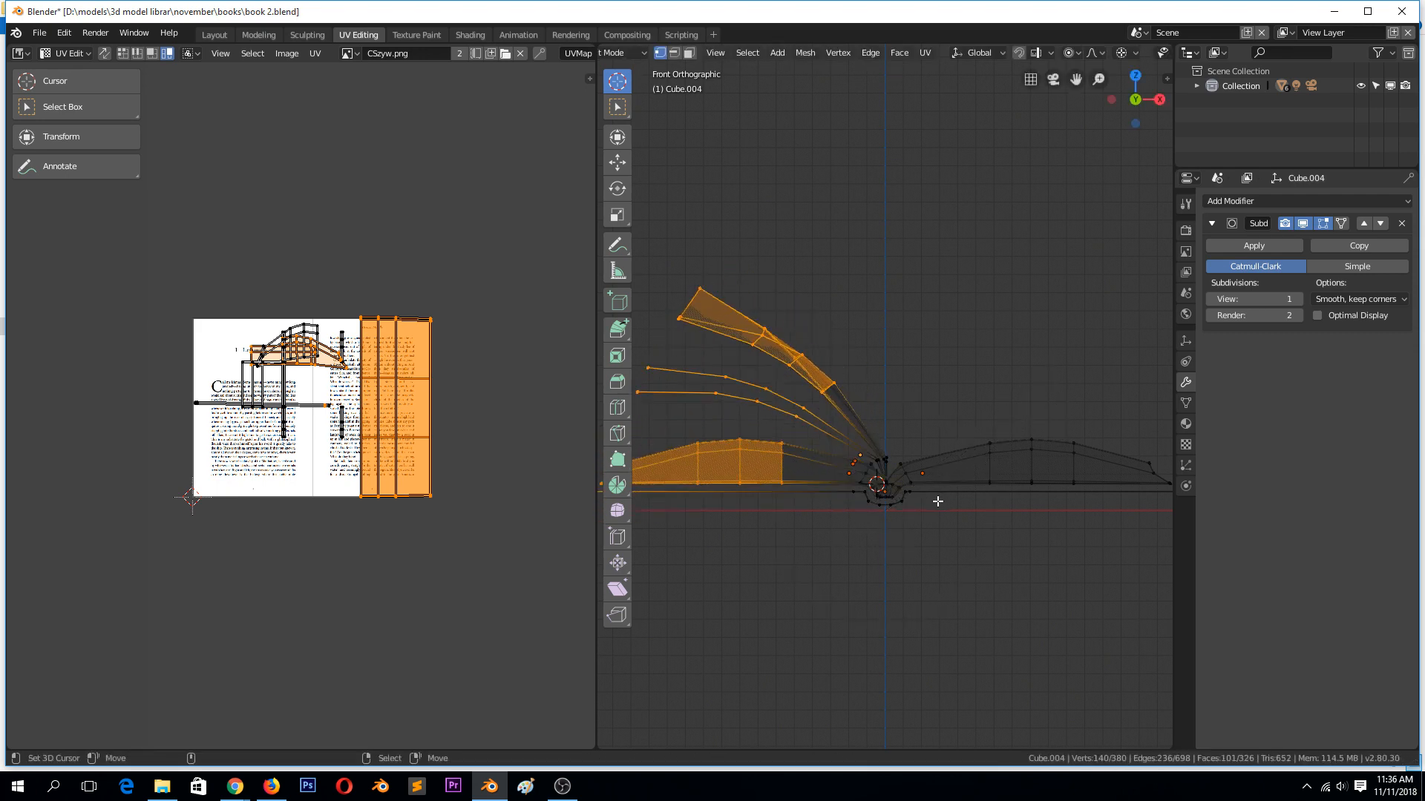
Step: Clear the selection and box-select all vertices of the book's left half up to the spine
{"action": "key", "text": "alt+a"}
{"action": "scroll", "coordinate": [941, 469], "scroll_direction": "down", "scroll_amount": 4}
{"action": "key", "text": "Tab"}
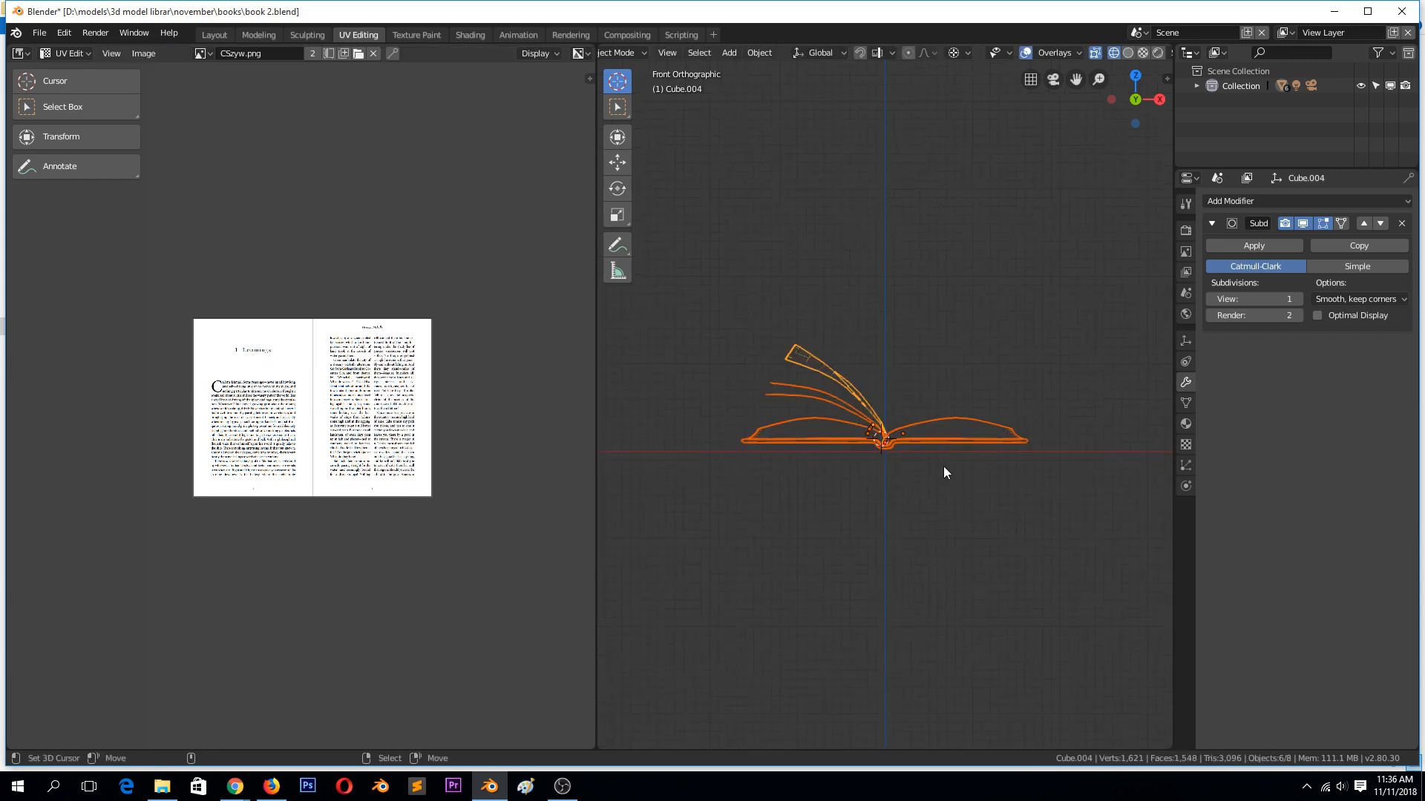
{"action": "key", "text": "Tab"}
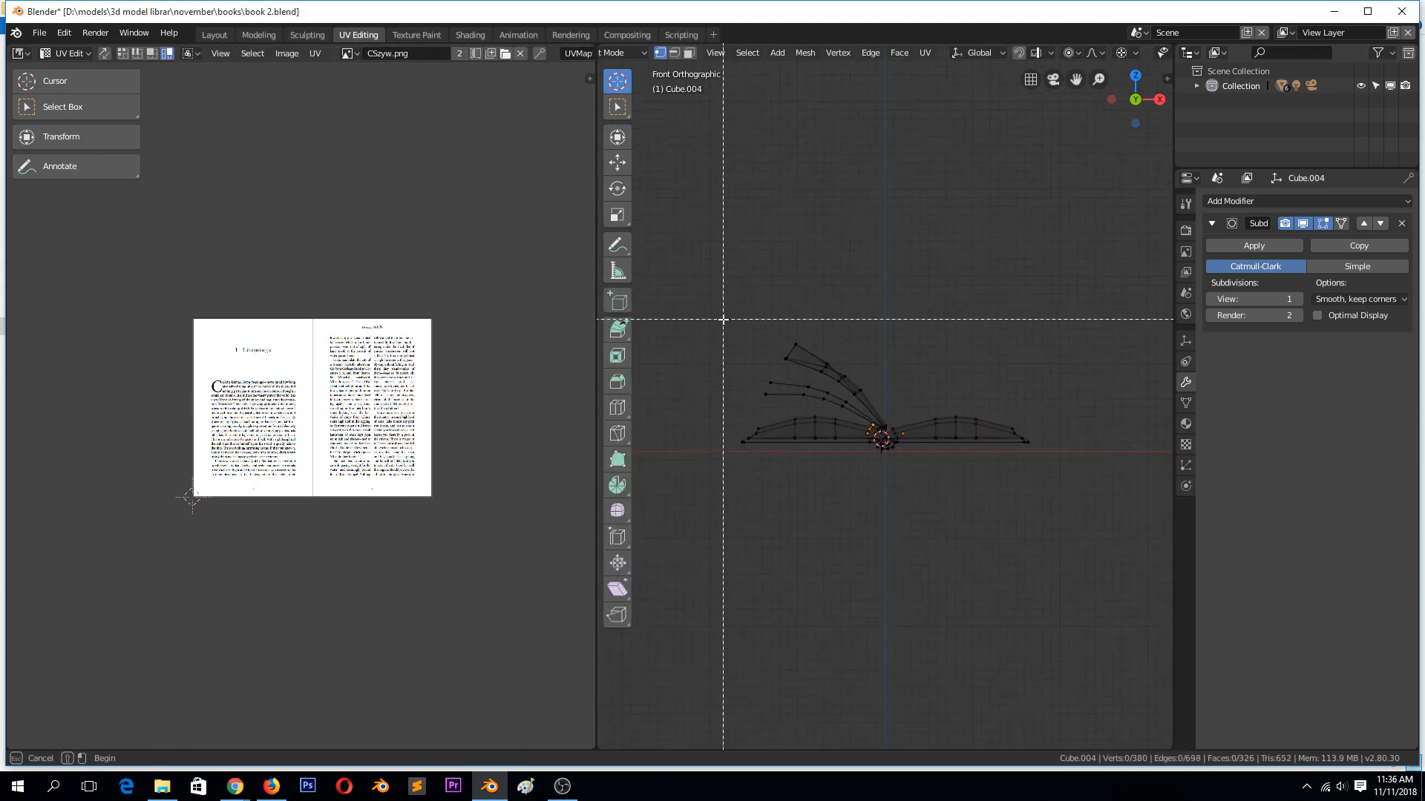
{"action": "left_click_drag", "start_coordinate": [725, 318], "coordinate": [873, 512]}
Step: Set the pivot point to 3D Cursor and try to rotate the box-selected left half around the spine
{"action": "scroll", "coordinate": [922, 423], "scroll_direction": "up", "scroll_amount": 3}
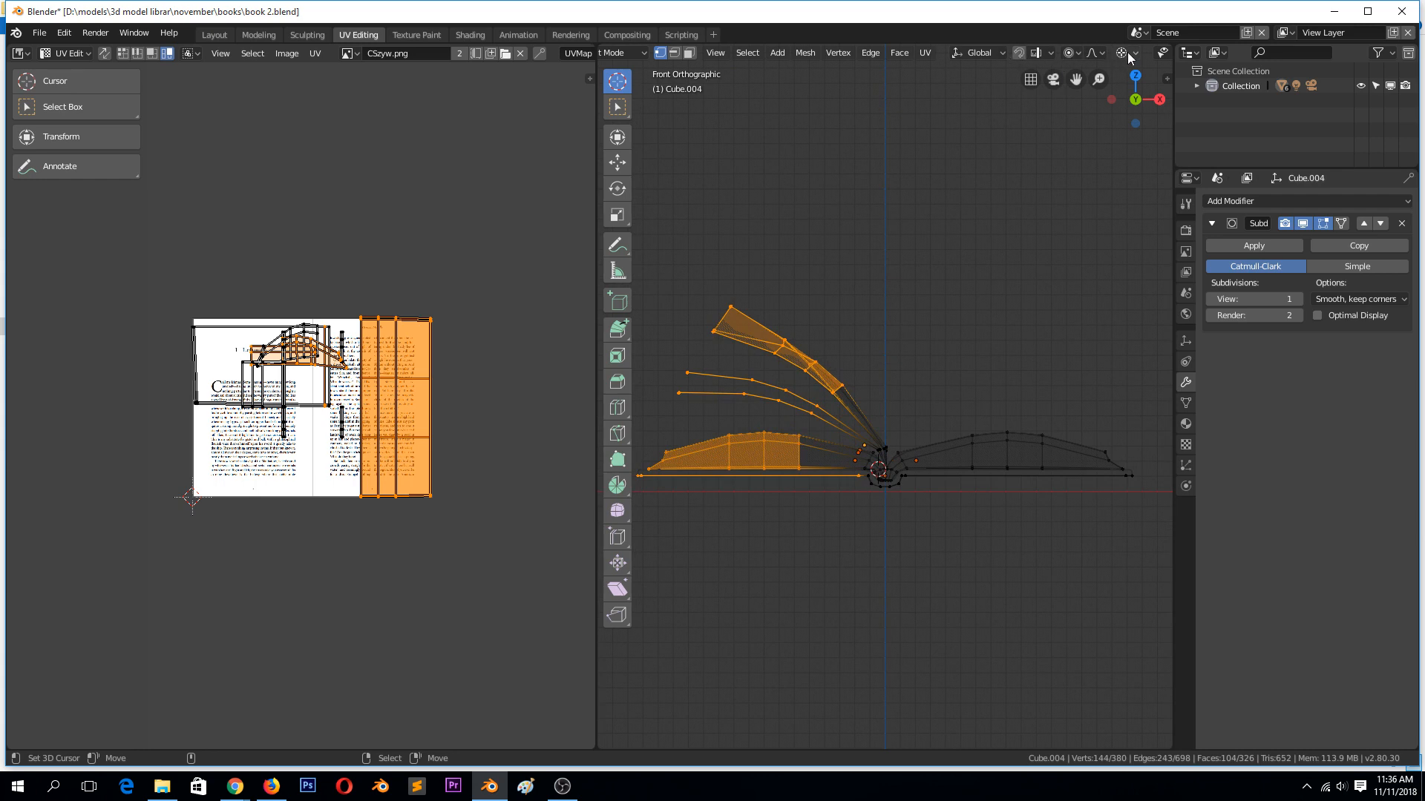
{"action": "scroll", "coordinate": [1128, 52], "scroll_direction": "down", "scroll_amount": 4}
{"action": "scroll", "coordinate": [1107, 52], "scroll_direction": "down", "scroll_amount": 3}
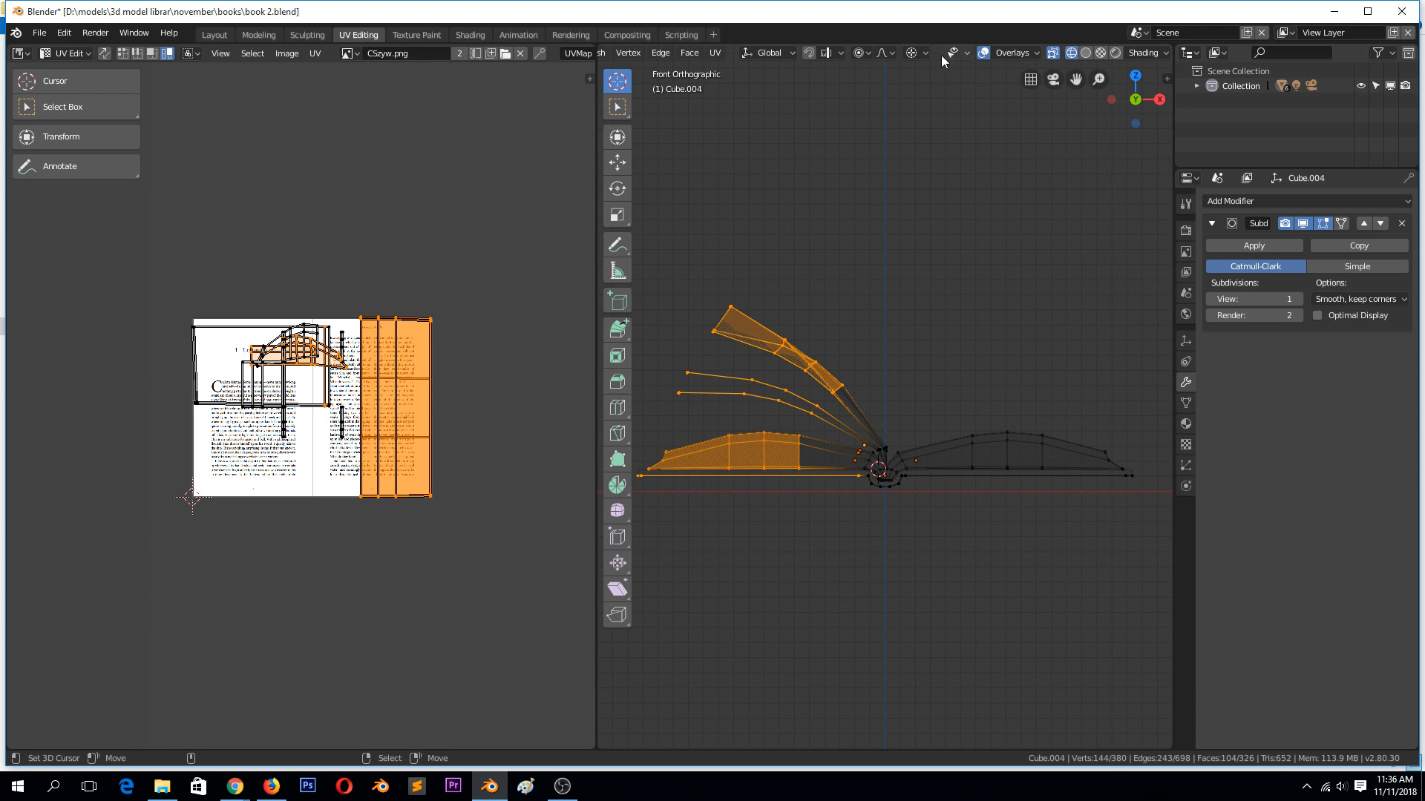
{"action": "left_click", "coordinate": [920, 53]}
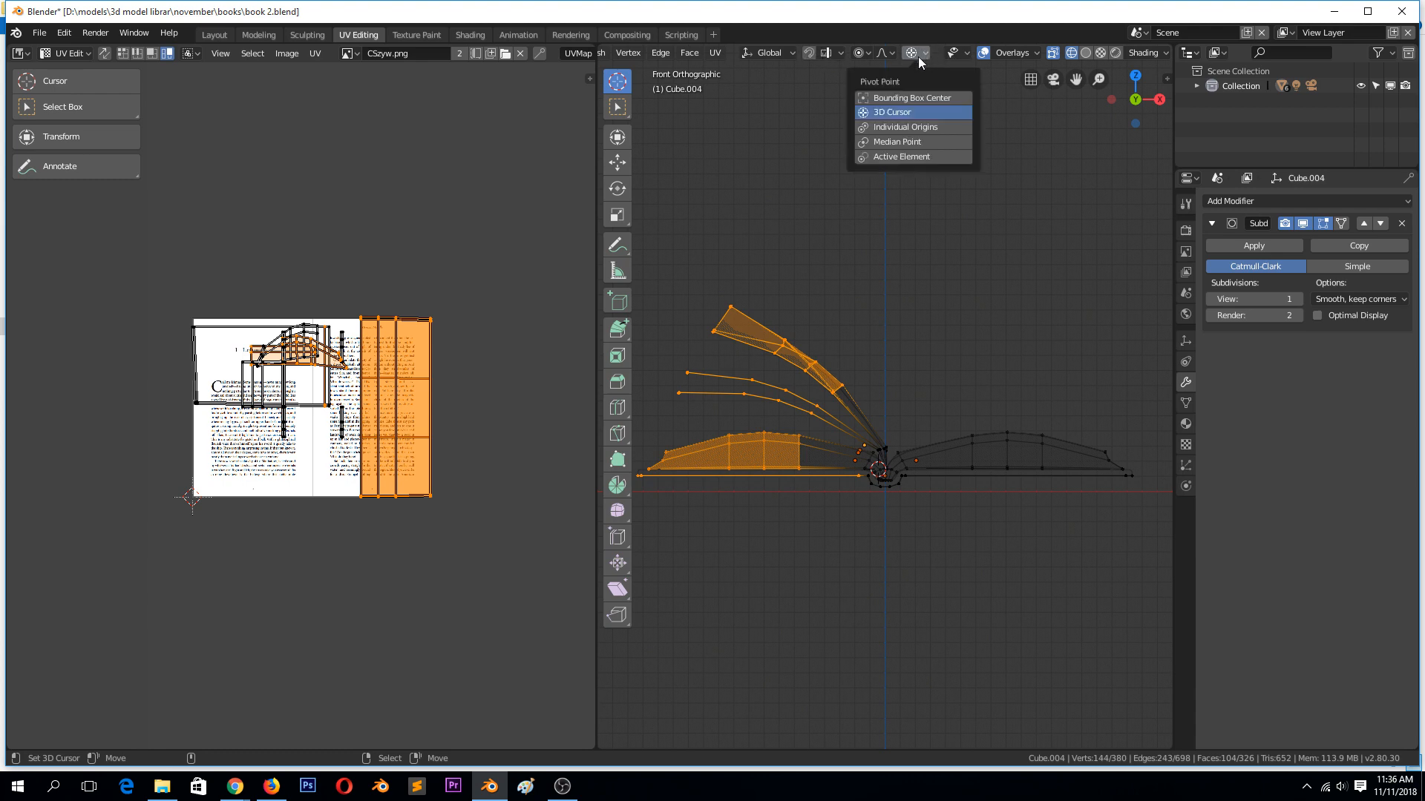
{"action": "left_click", "coordinate": [910, 114]}
{"action": "scroll", "coordinate": [933, 471], "scroll_direction": "up", "scroll_amount": 1}
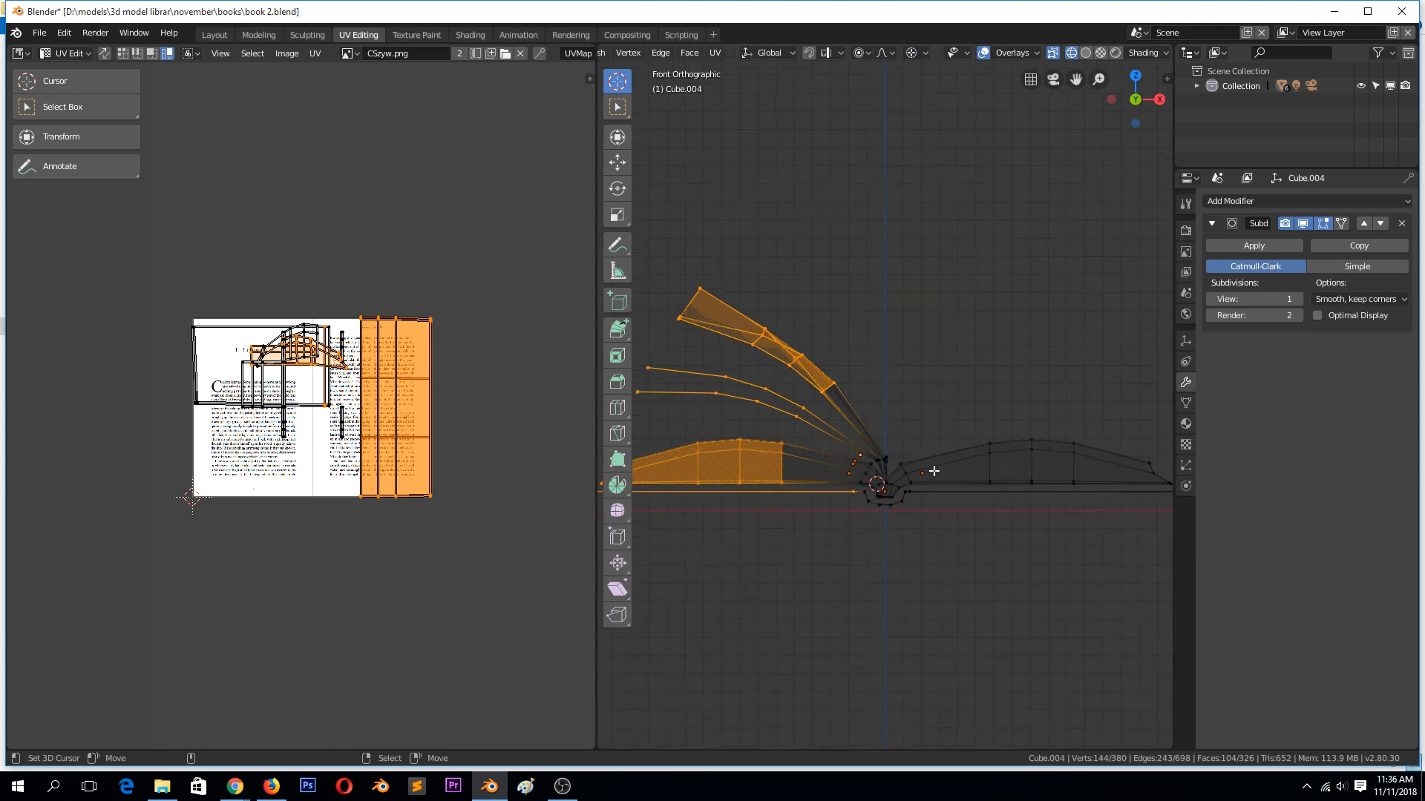
{"action": "key", "text": "r"}
{"action": "right_click", "coordinate": [958, 442]}
Step: Return to Object Mode and select the cover together with the left page block and the loose pages in front view
{"action": "key", "text": "Tab"}
{"action": "middle_click_drag", "start_coordinate": [1013, 388], "coordinate": [963, 380]}
{"action": "key", "text": "alt+a"}
{"action": "key", "text": "KP_1"}
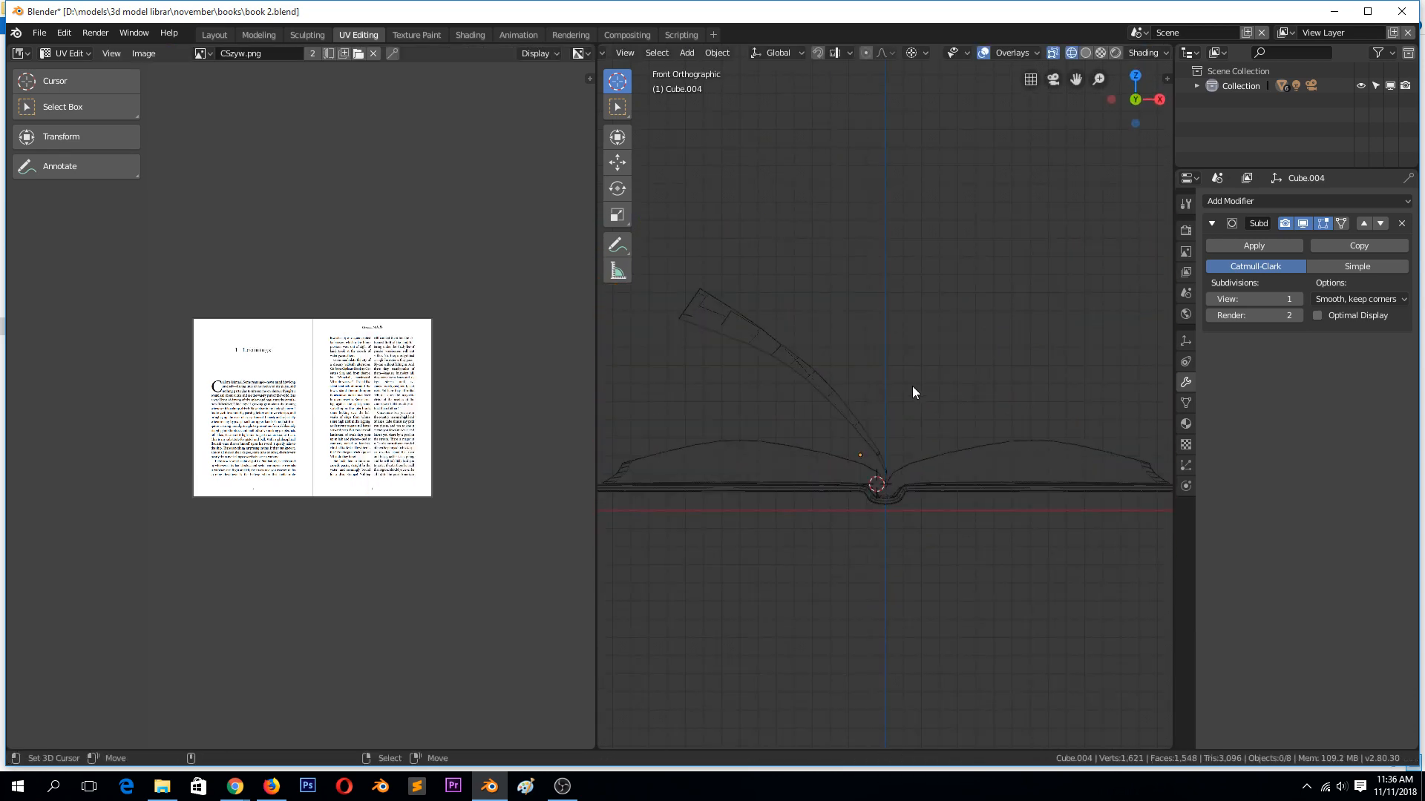
{"action": "left_click", "coordinate": [818, 485]}
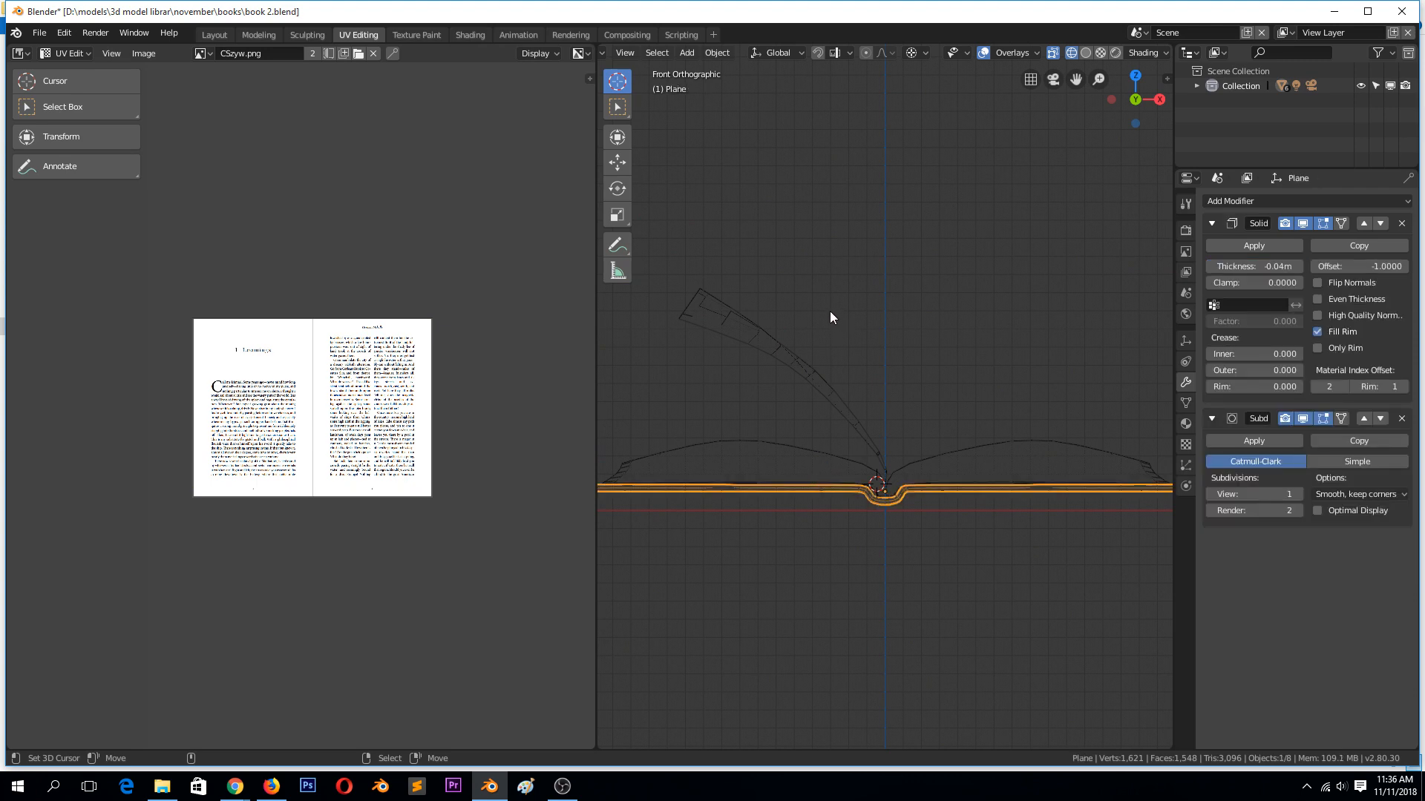
{"action": "left_click_drag", "start_coordinate": [821, 309], "coordinate": [883, 500]}
{"action": "left_click", "coordinate": [884, 489]}
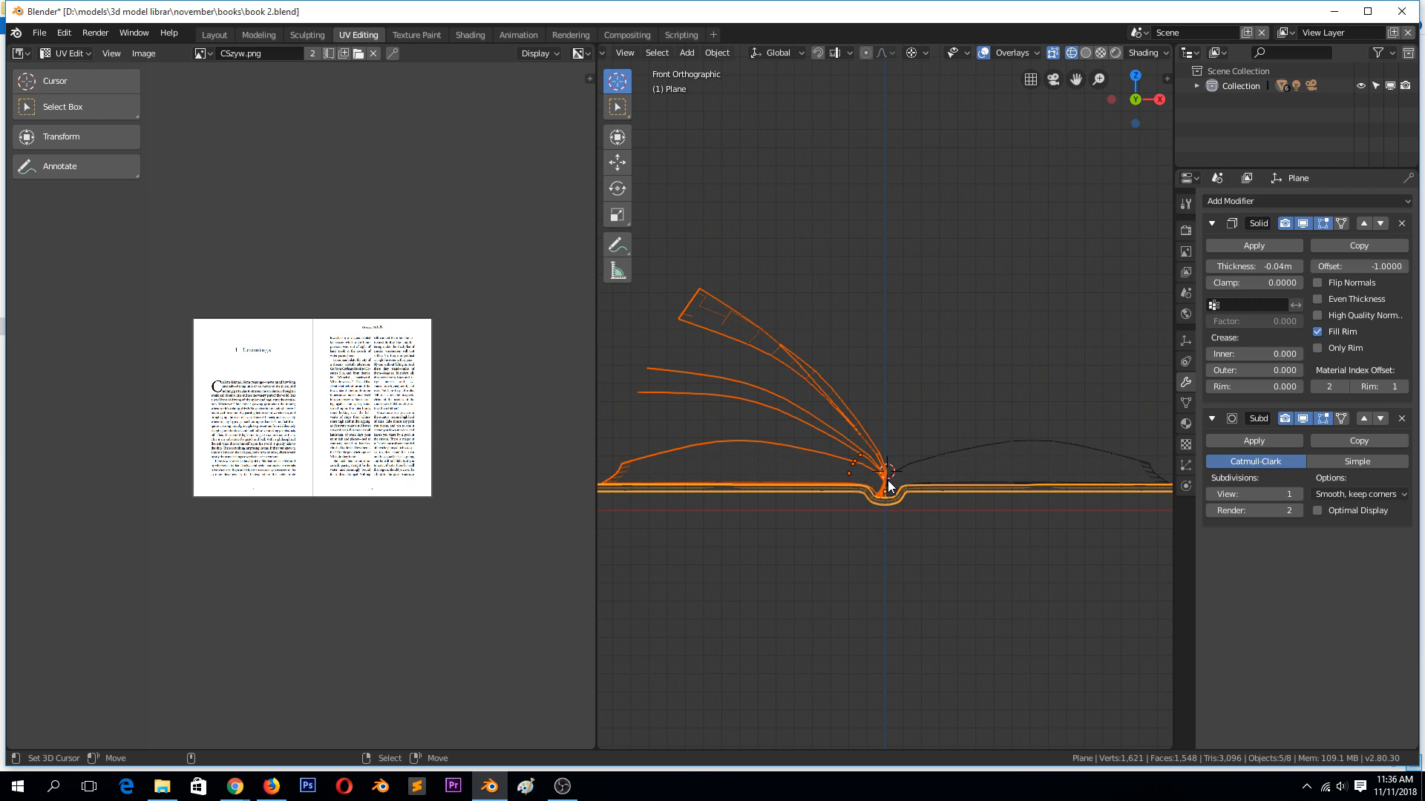
Step: Set the pivot point to Individual Origins and try to rotate the left half of all selected objects in Edit Mode
{"action": "left_click", "coordinate": [911, 53]}
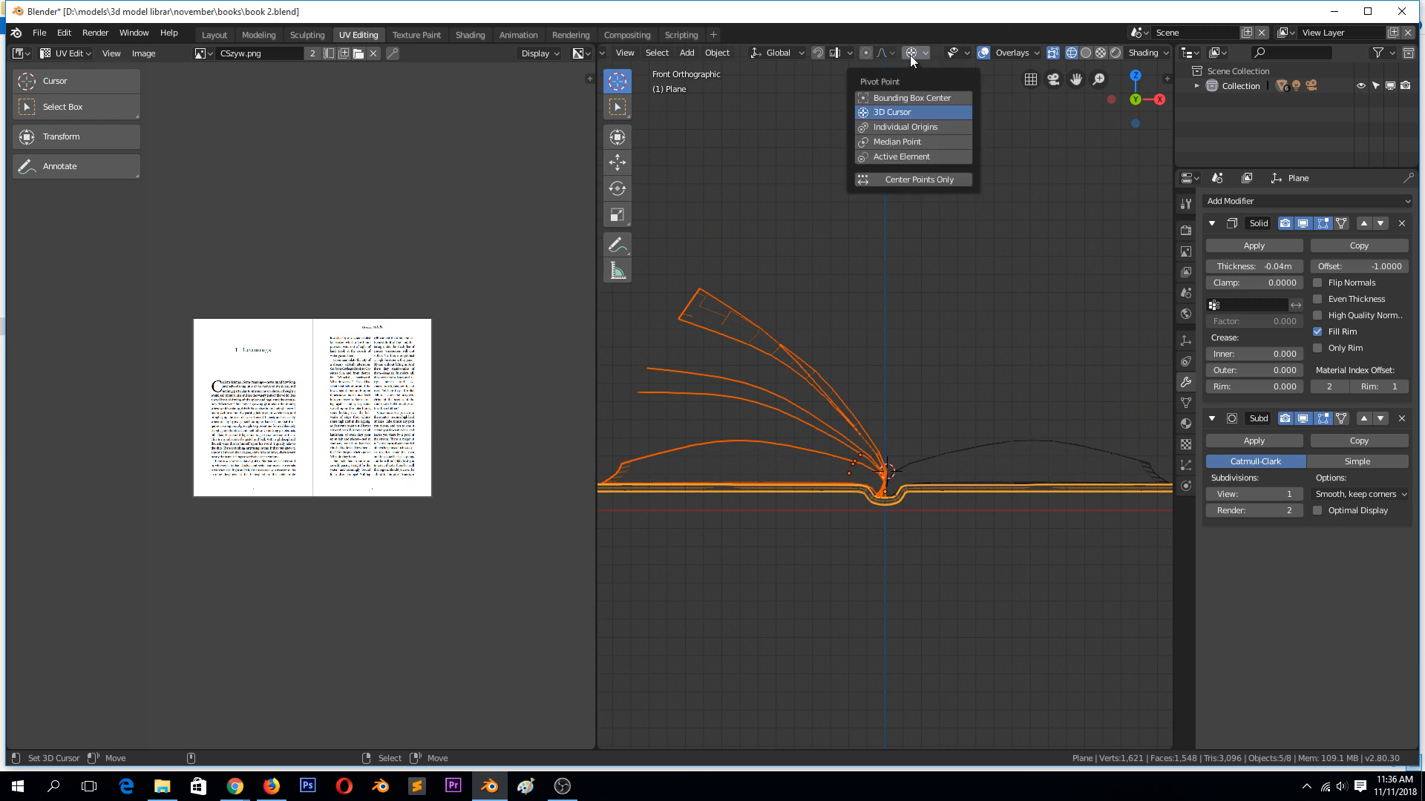
{"action": "left_click", "coordinate": [906, 128]}
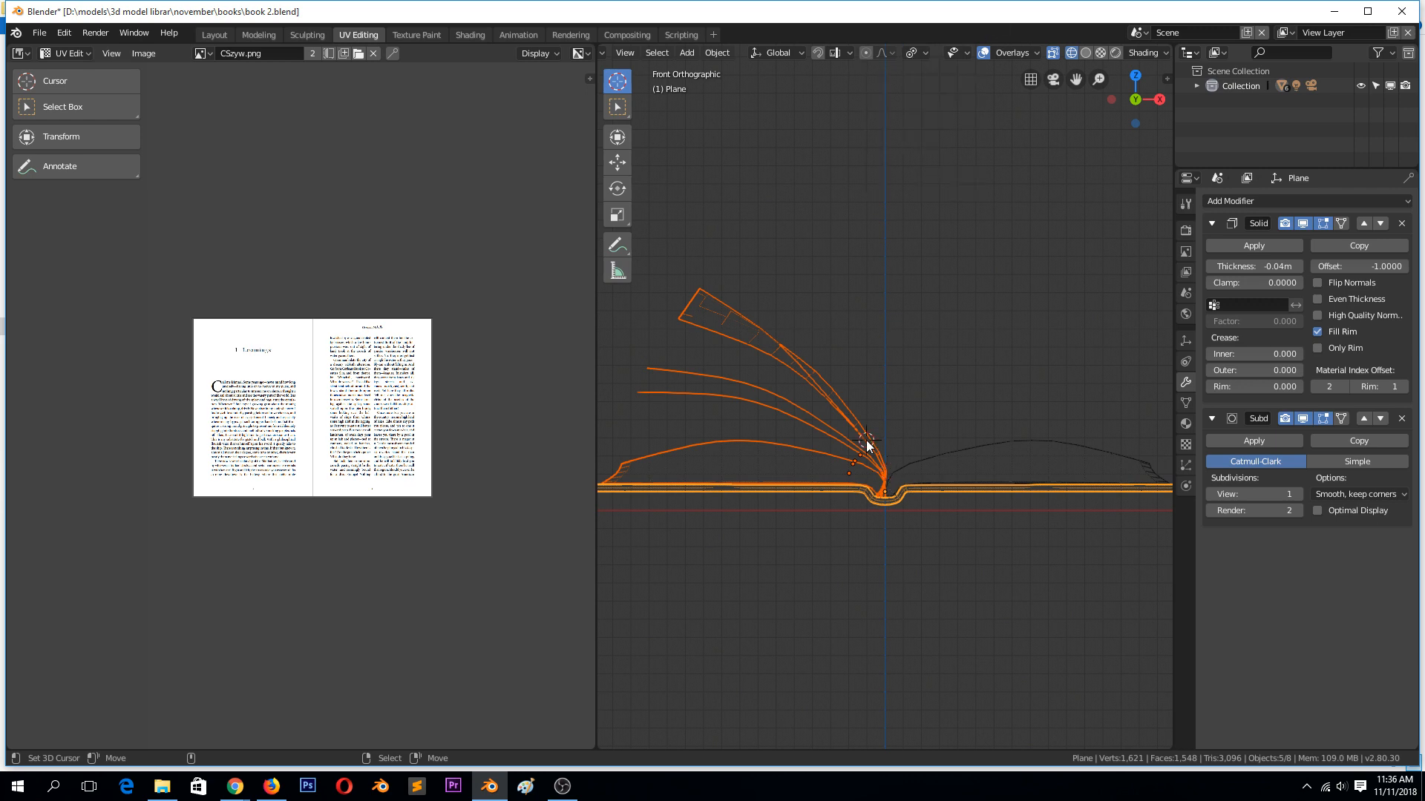
{"action": "key", "text": "Tab"}
{"action": "key", "text": "Tab"}
{"action": "left_click", "coordinate": [911, 52]}
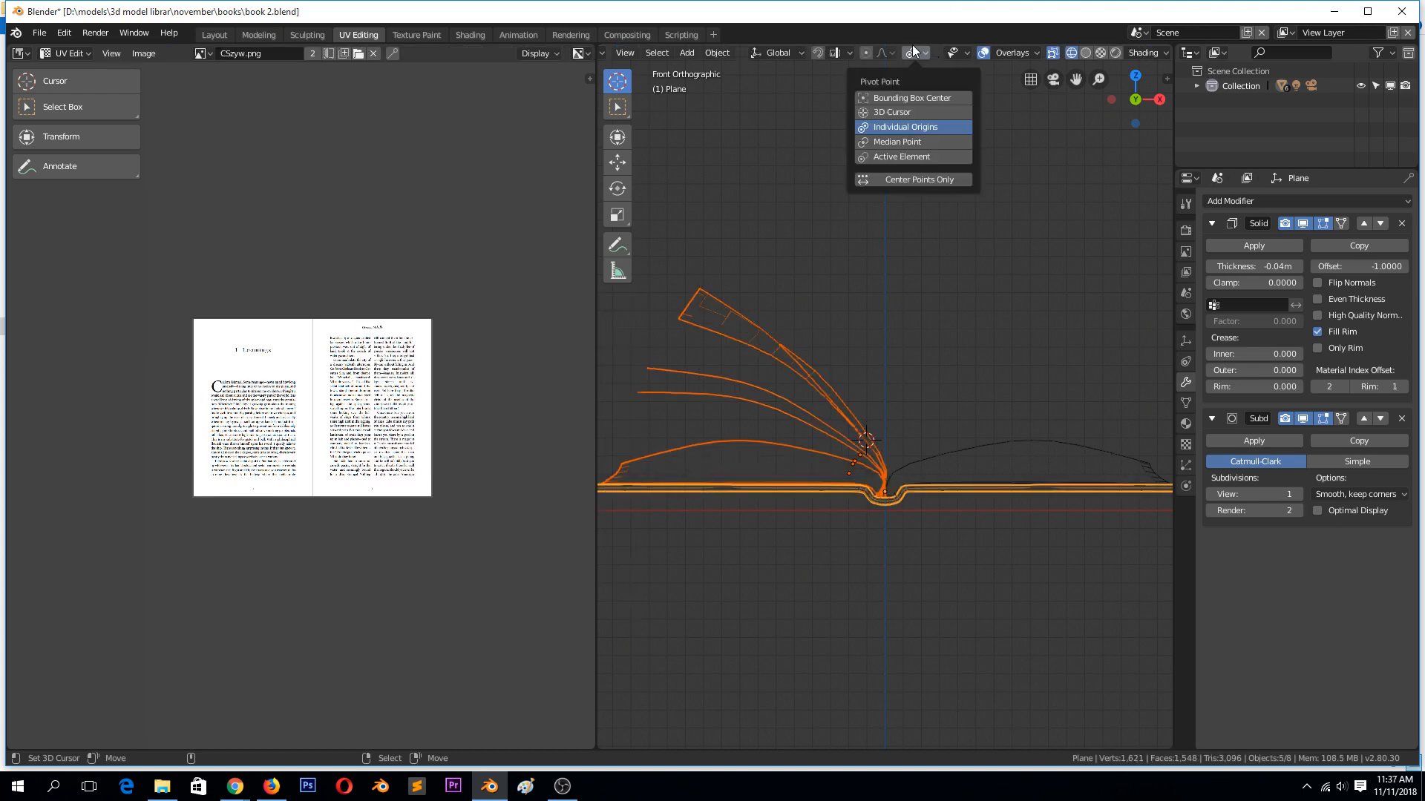
{"action": "key", "text": "Tab"}
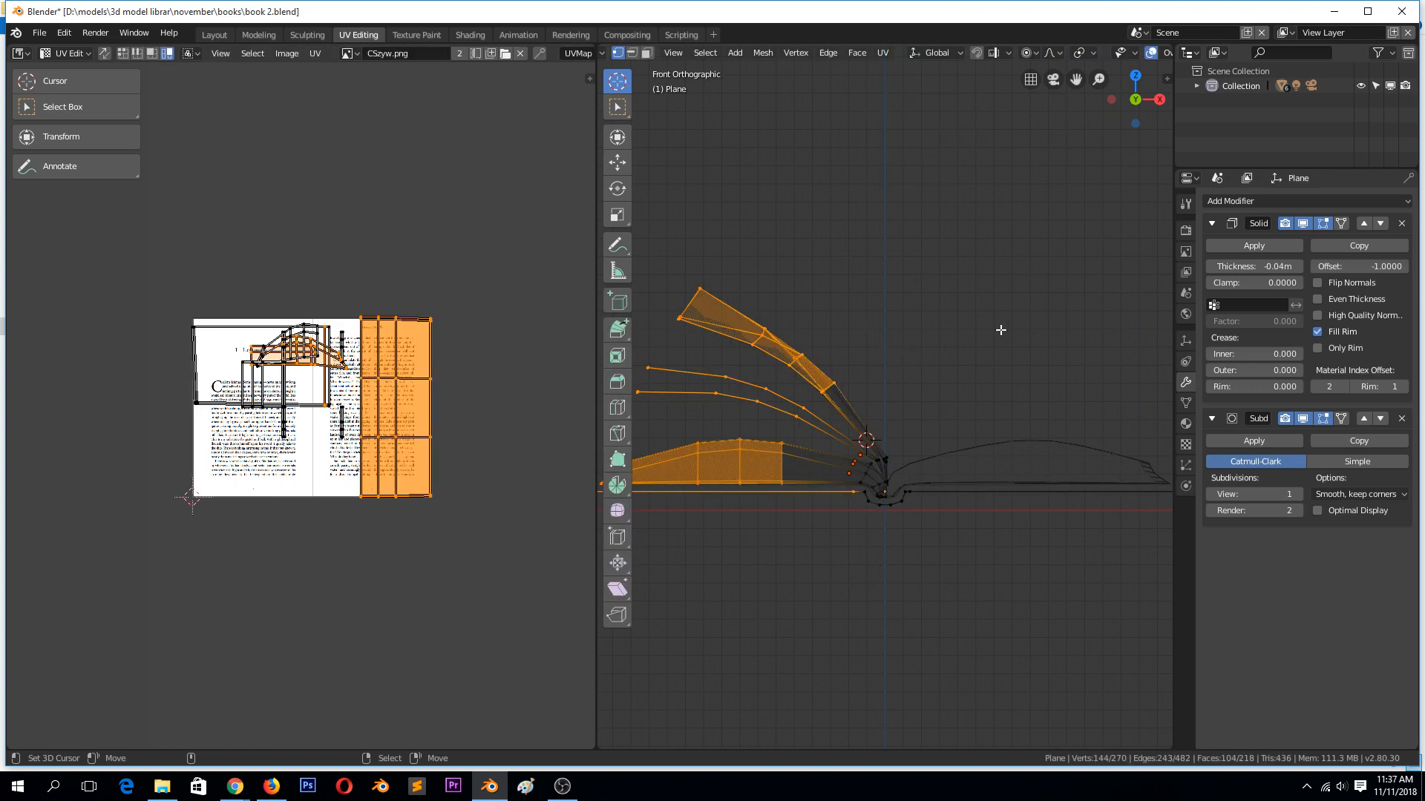
{"action": "key", "text": "r"}
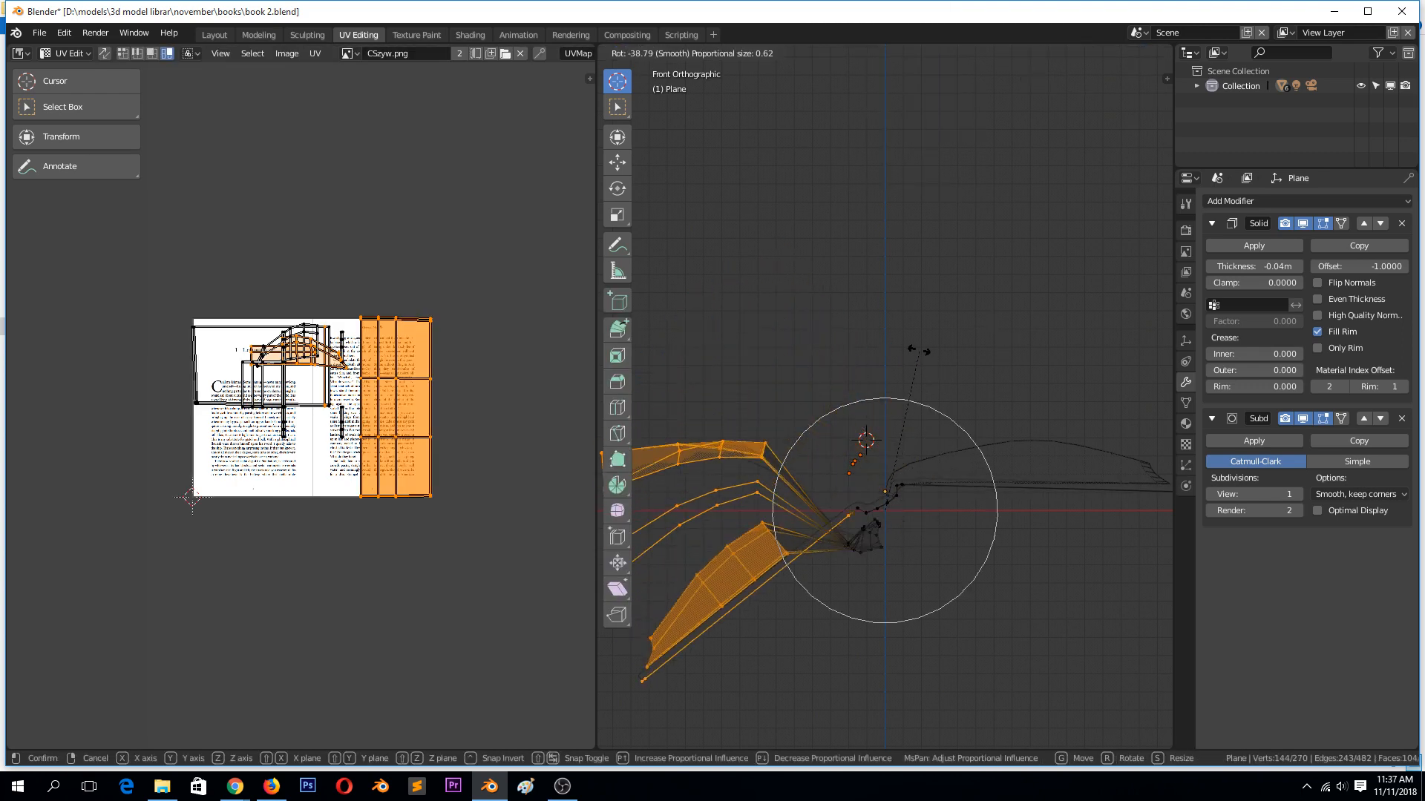
{"action": "left_click", "coordinate": [965, 370]}
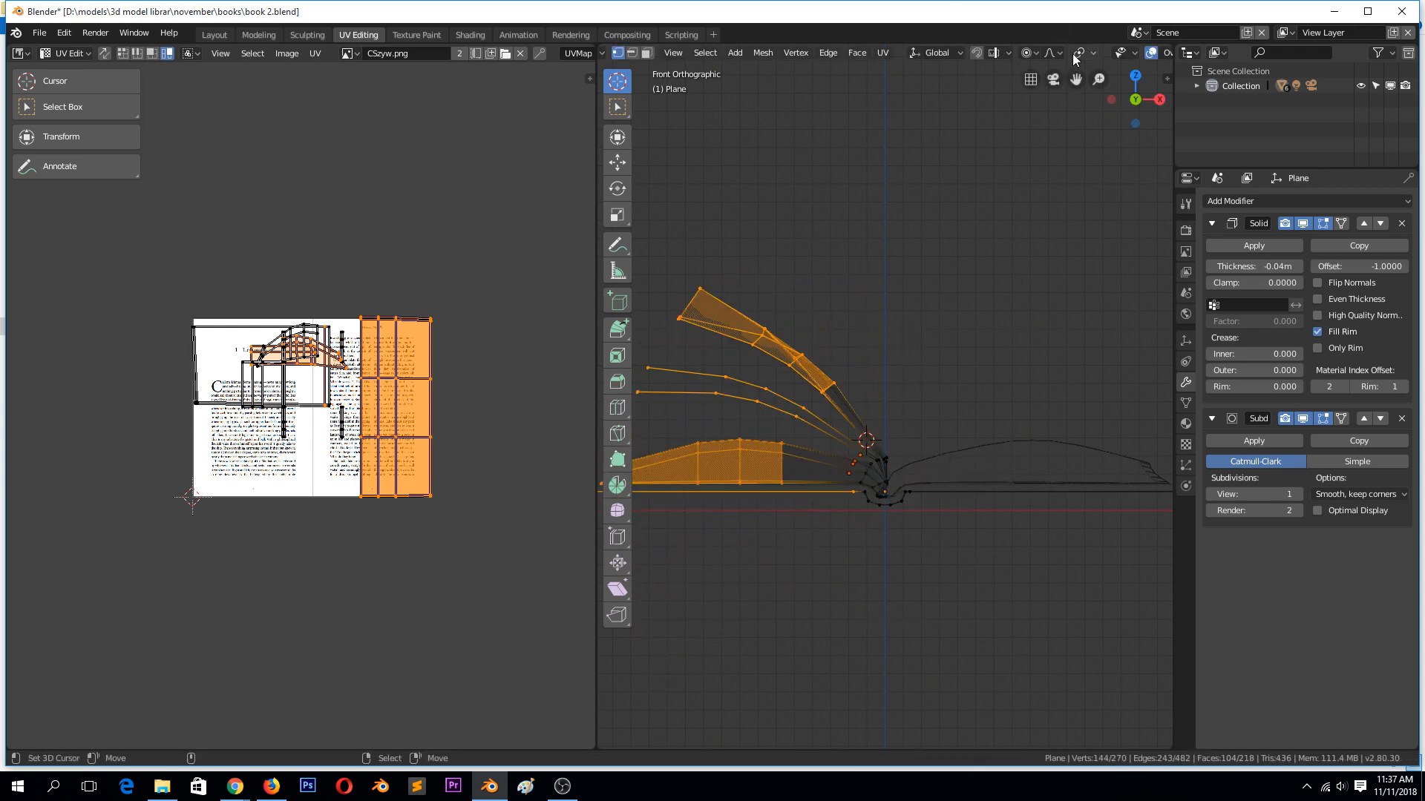
Step: Turn off proportional editing and try to rotate the left half without falloff
{"action": "left_click", "coordinate": [1033, 53]}
{"action": "key", "text": "r"}
{"action": "right_click", "coordinate": [997, 397]}
{"action": "key", "text": "r"}
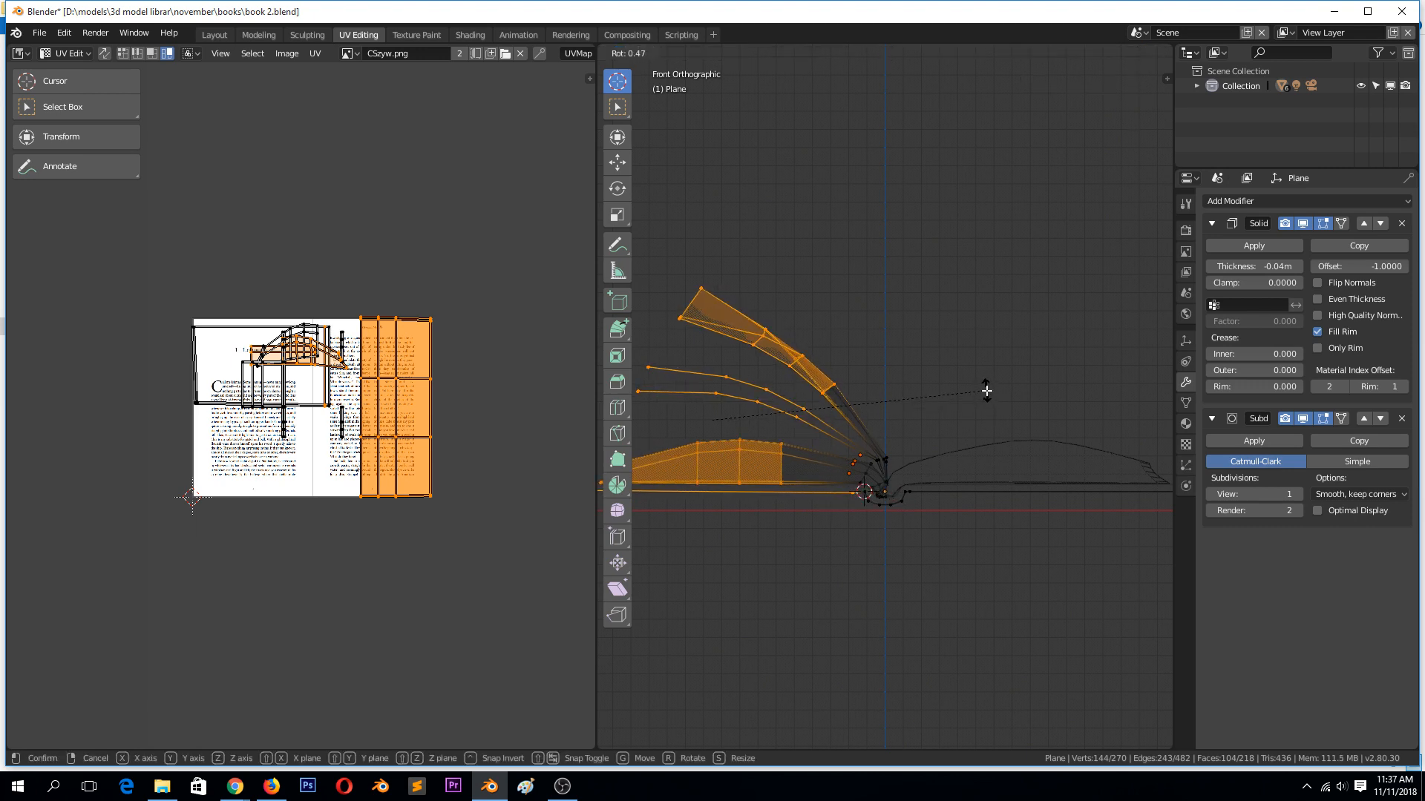
{"action": "right_click", "coordinate": [978, 402]}
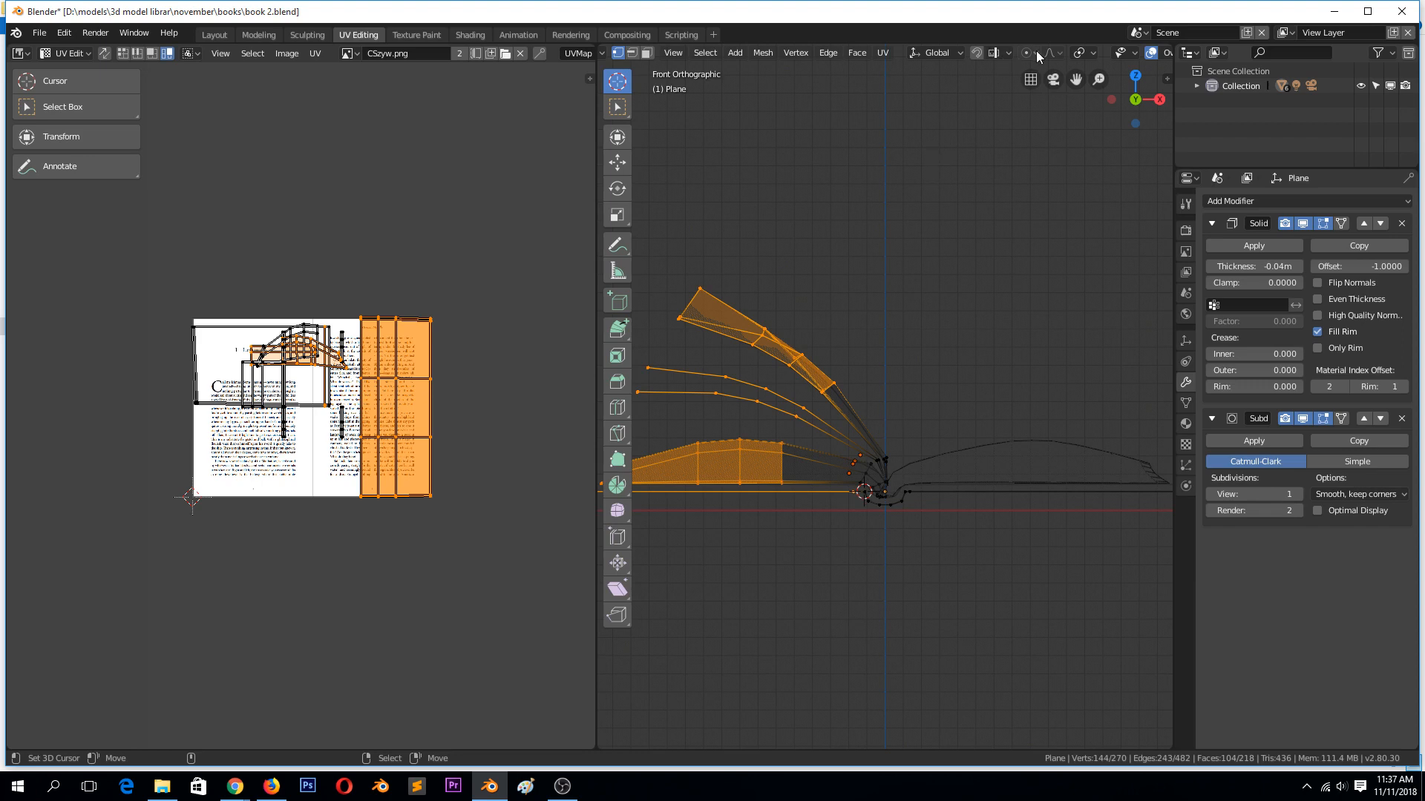
Step: Retry the rotation with the pivot point set to 3D Cursor and adjust the selection beside the spine with Circle Select
{"action": "left_click", "coordinate": [1088, 55]}
{"action": "left_click", "coordinate": [1073, 114]}
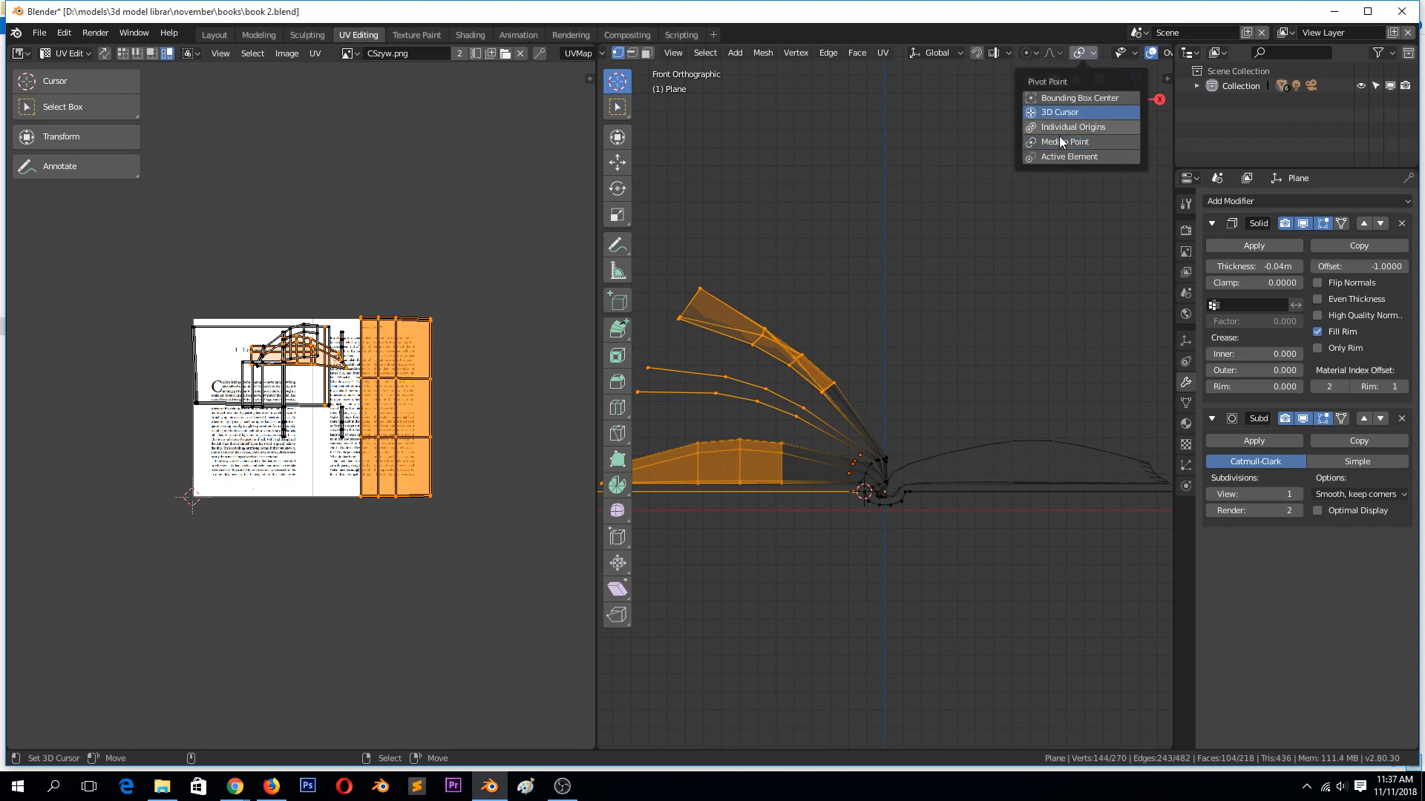
{"action": "key", "text": "r"}
{"action": "left_click", "coordinate": [964, 429]}
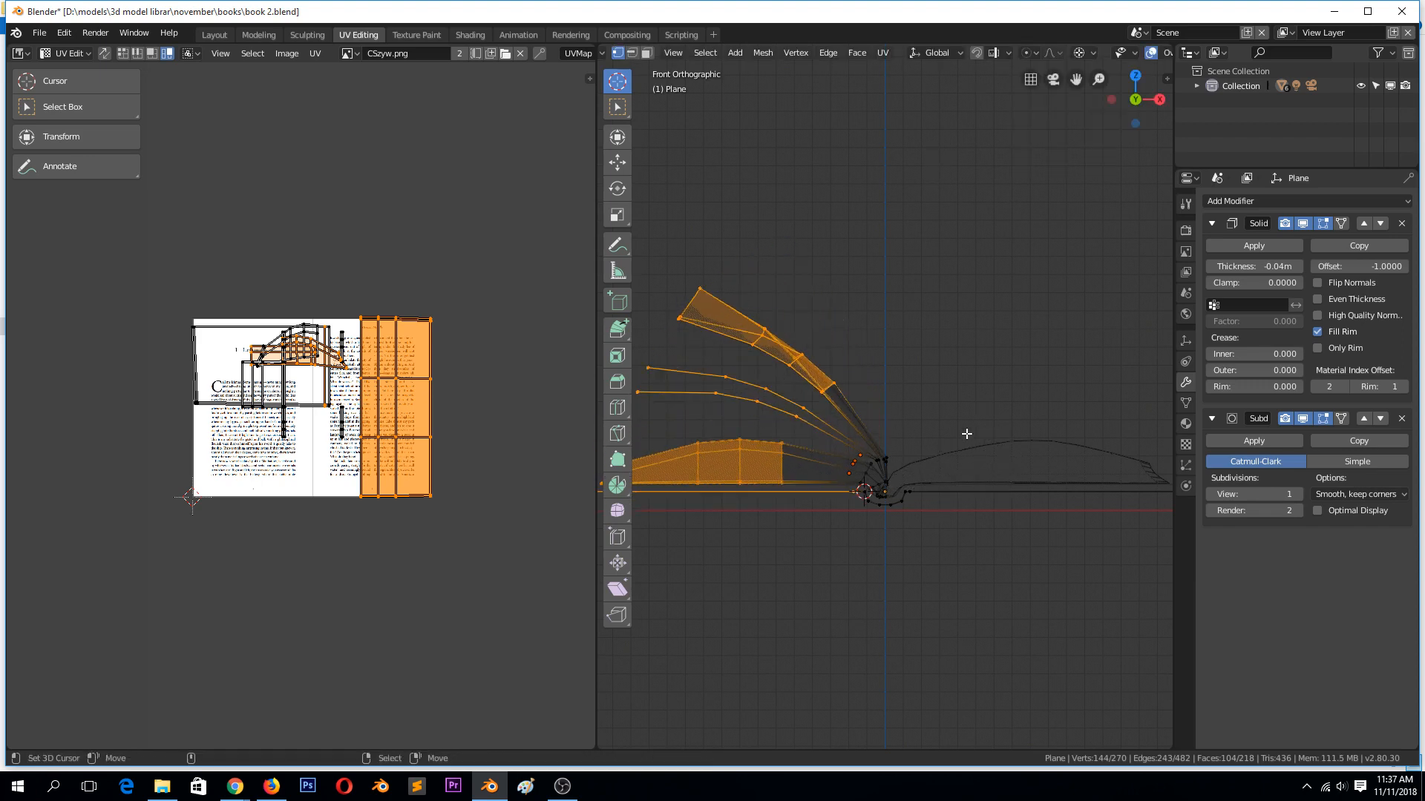
{"action": "key", "text": "c"}
{"action": "left_click_drag", "start_coordinate": [858, 440], "coordinate": [839, 454]}
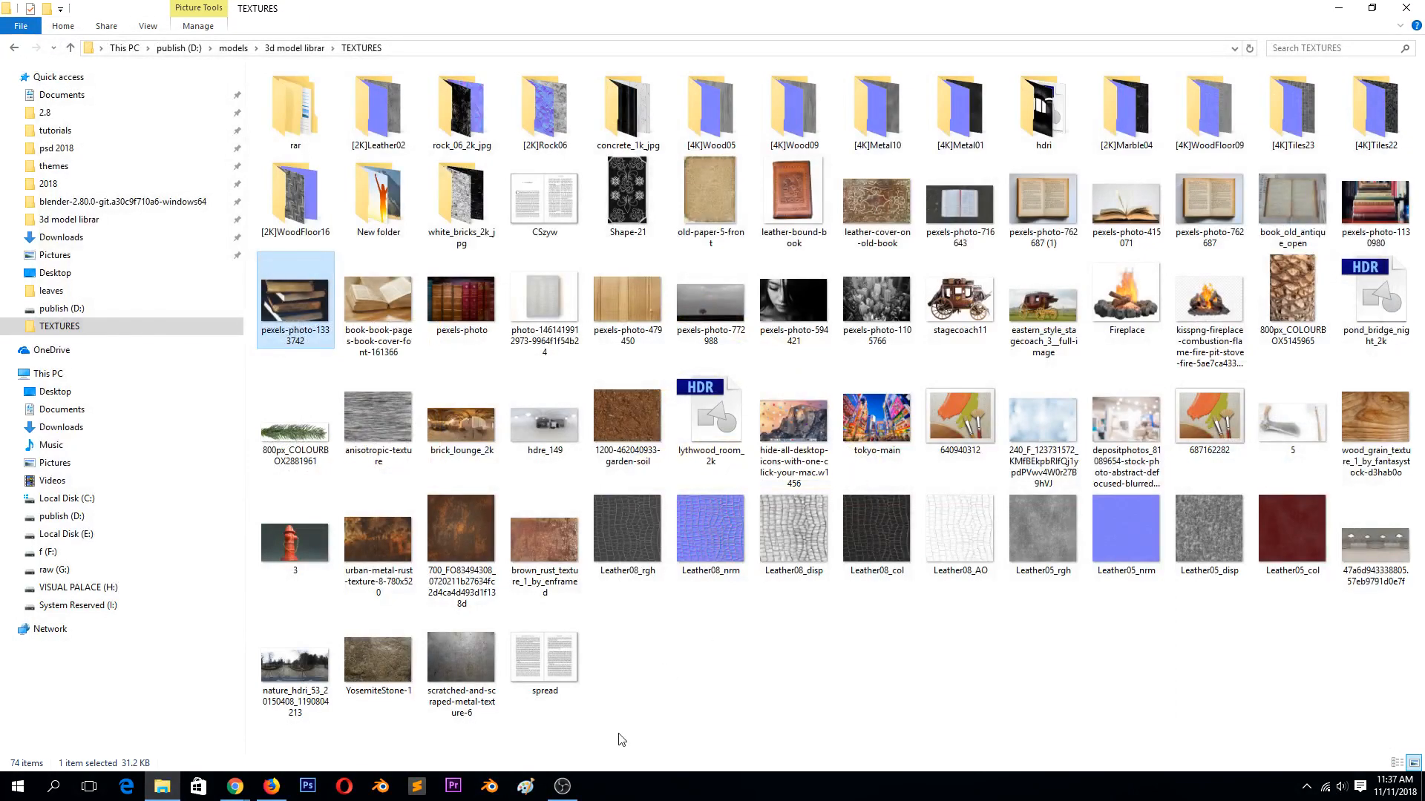
Step: Restart Blender and reopen the recent file book 2.blend, showing the book in front view
{"action": "left_click", "coordinate": [491, 786]}
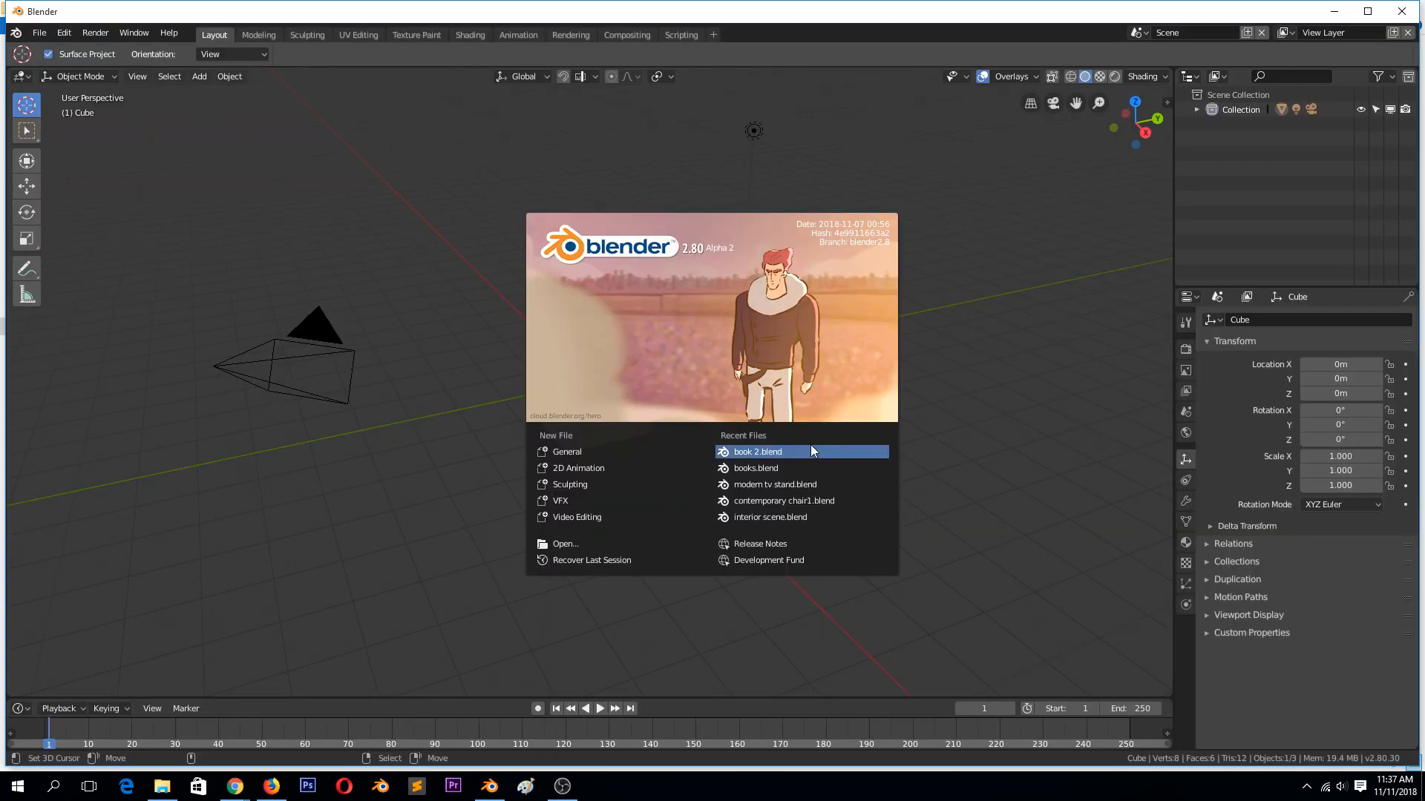
{"action": "left_click", "coordinate": [789, 448]}
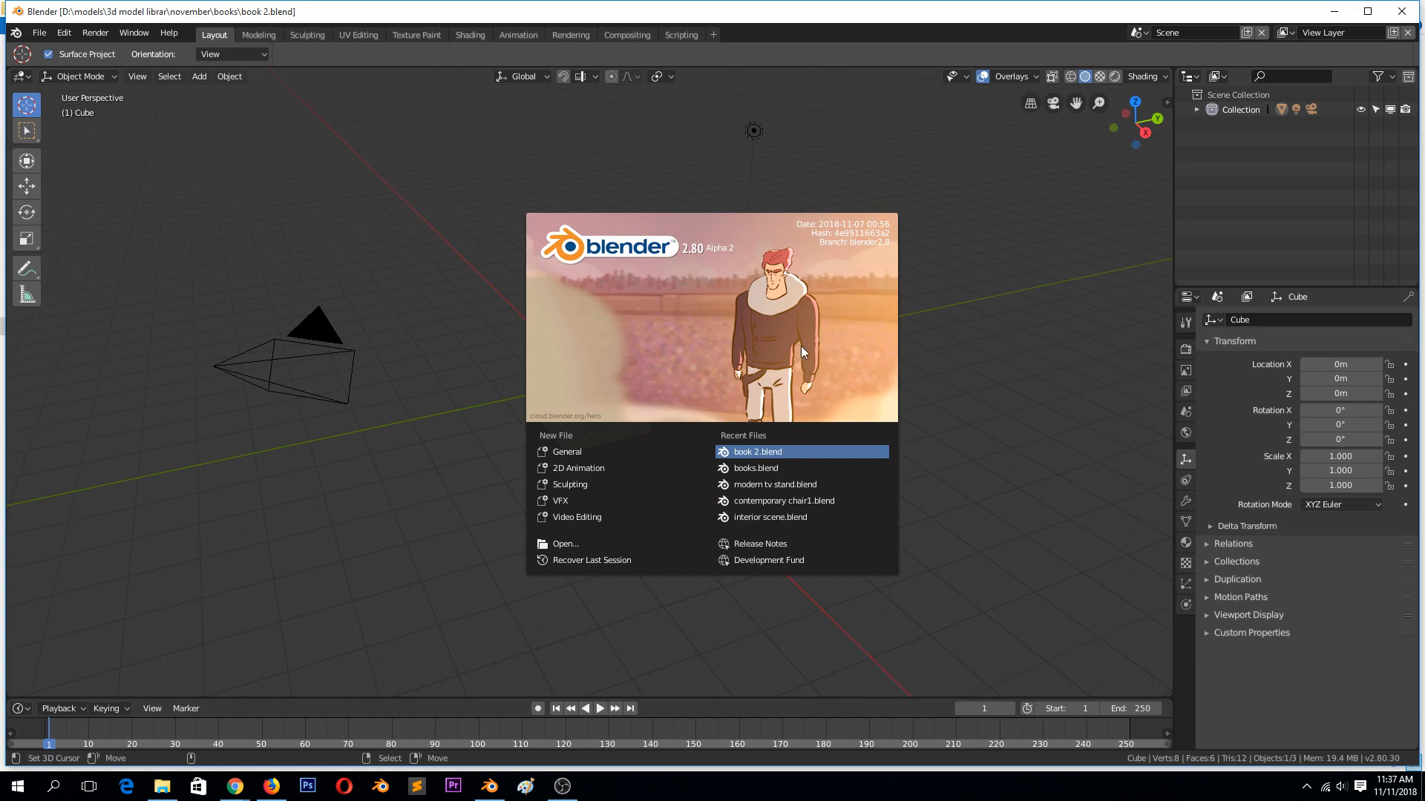
{"action": "key", "text": "KP_1"}
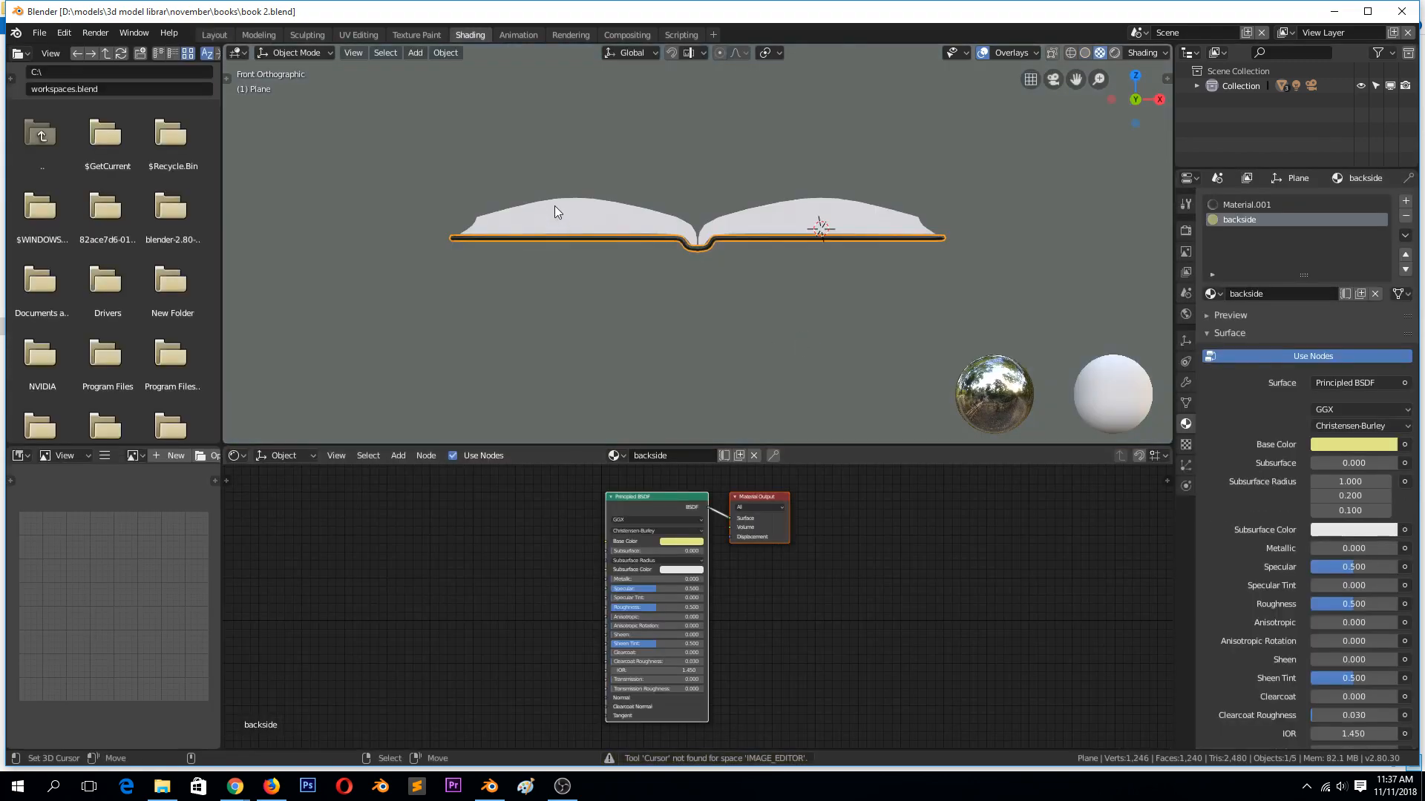
{"action": "scroll", "coordinate": [568, 133], "scroll_direction": "up", "scroll_amount": 1}
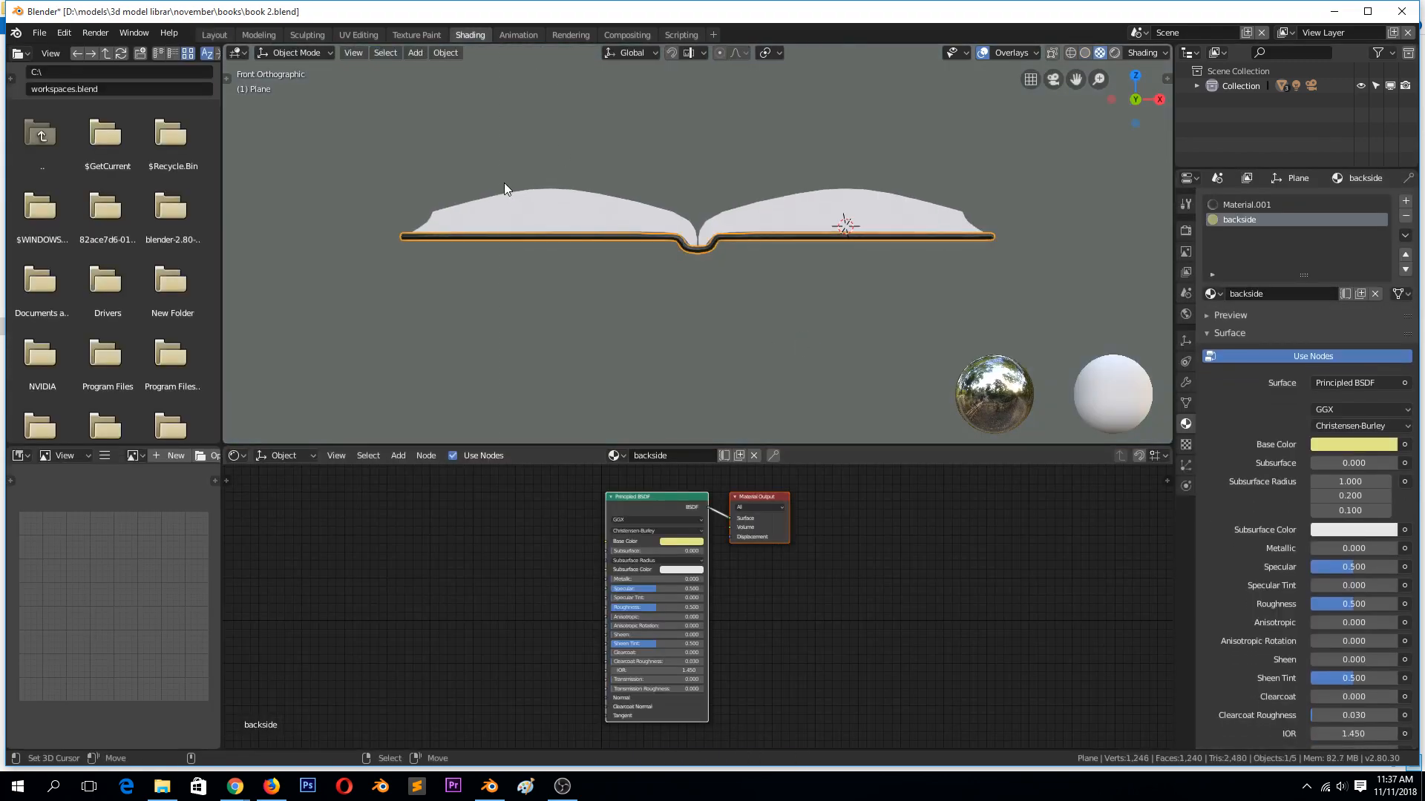
Step: Select the left page block and add the book cover to the selection in front view
{"action": "left_click", "coordinate": [558, 231], "text": "shift"}
{"action": "middle_click_drag", "start_coordinate": [558, 231], "coordinate": [611, 311]}
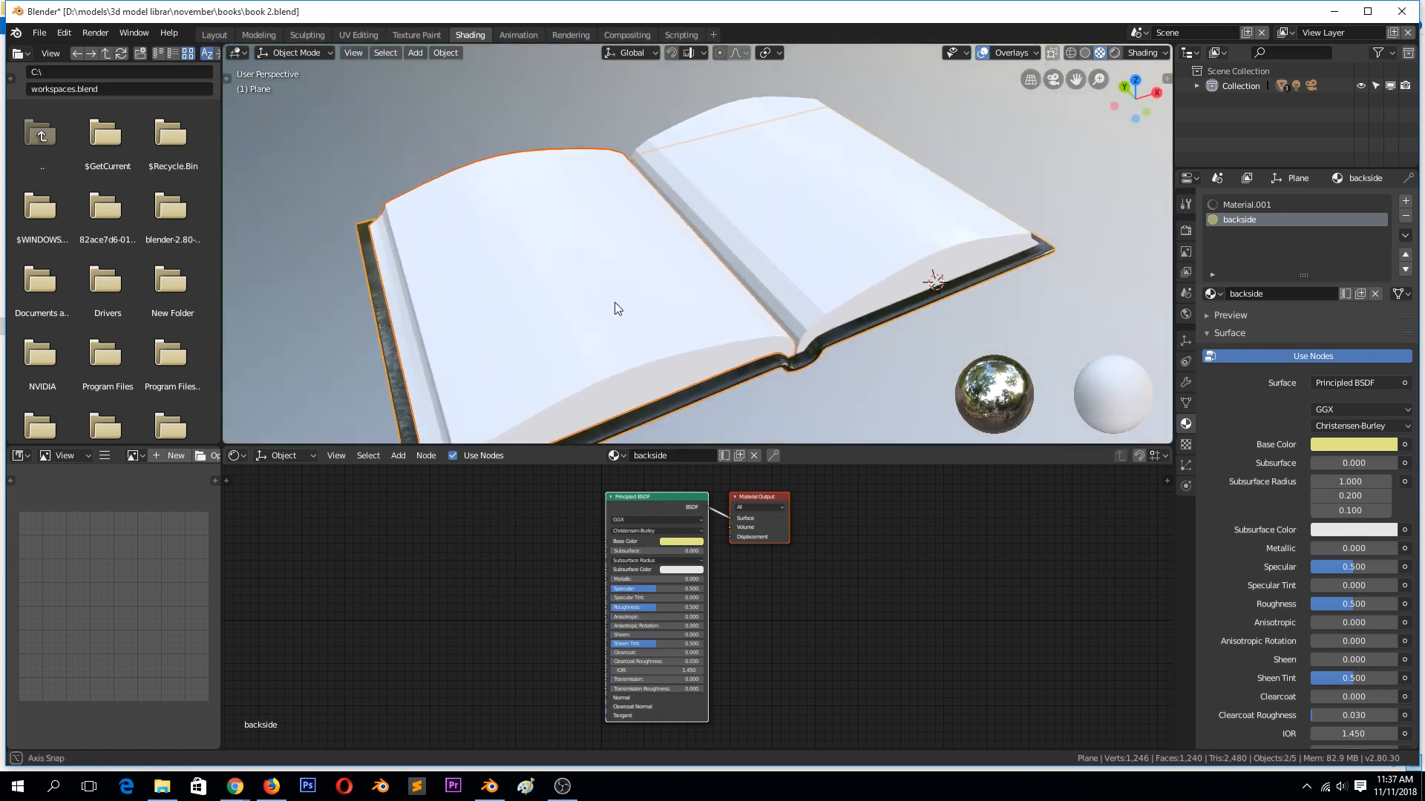
{"action": "left_click", "coordinate": [634, 278]}
{"action": "key", "text": "Tab"}
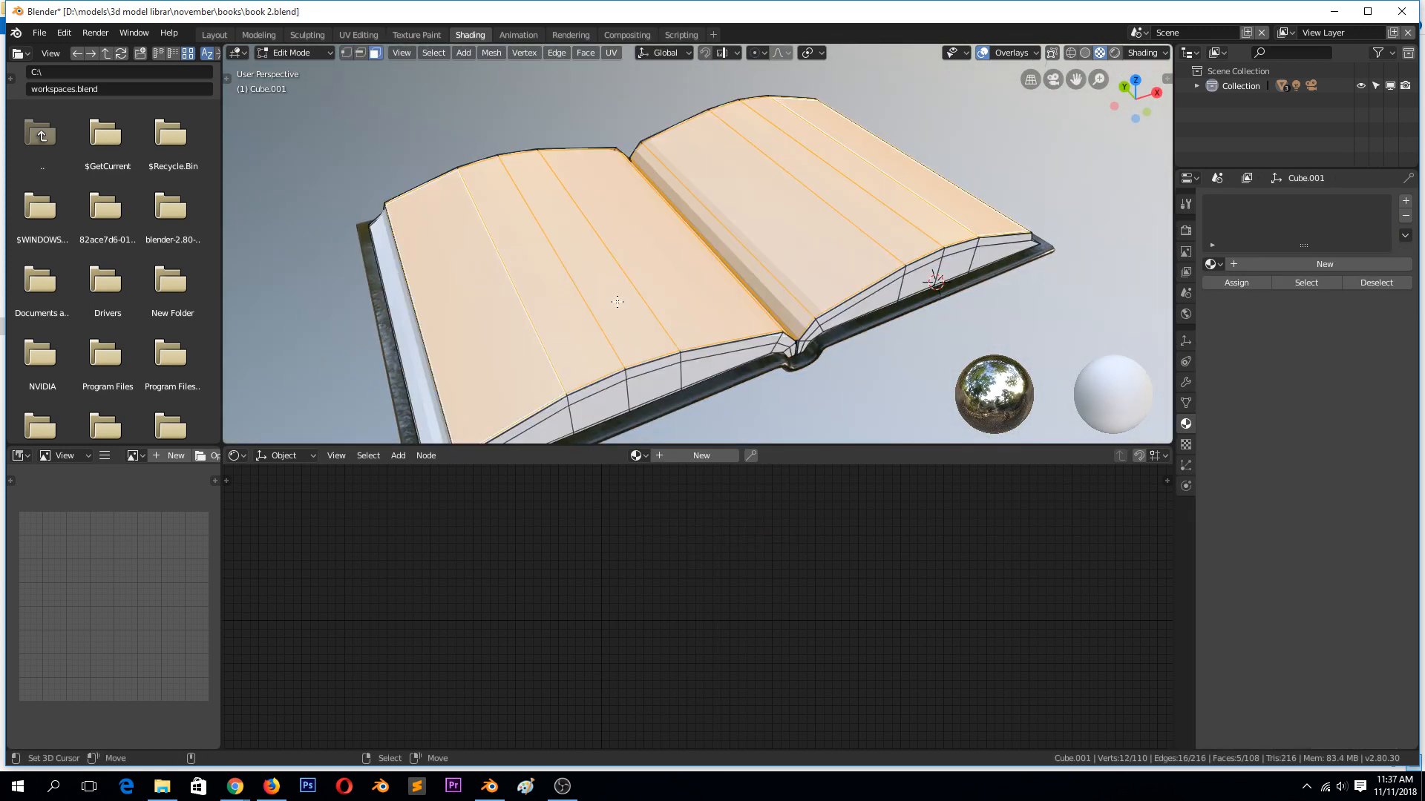
{"action": "key", "text": "Tab"}
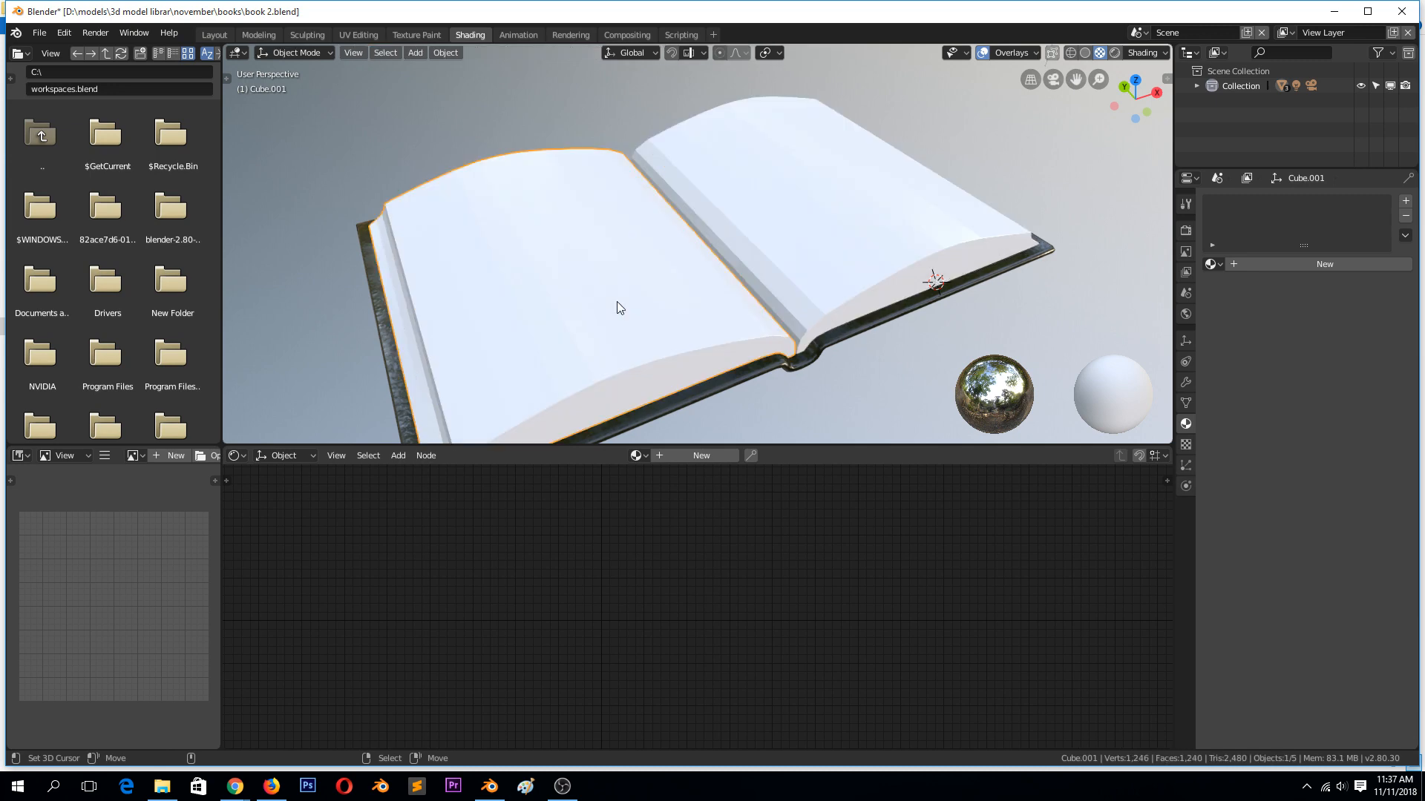
{"action": "middle_click_drag", "start_coordinate": [617, 301], "coordinate": [584, 230]}
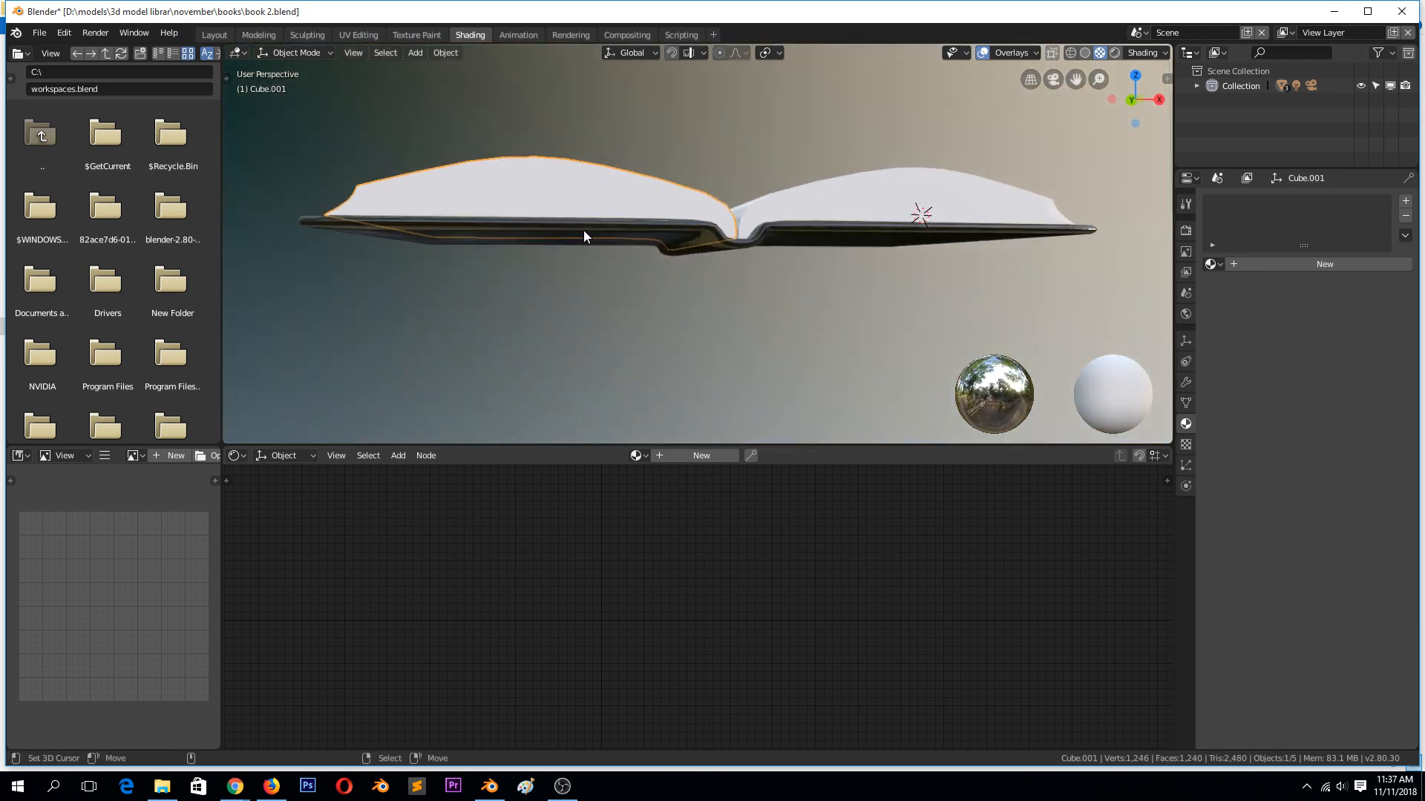
{"action": "key", "text": "KP_1"}
{"action": "key", "text": "Tab"}
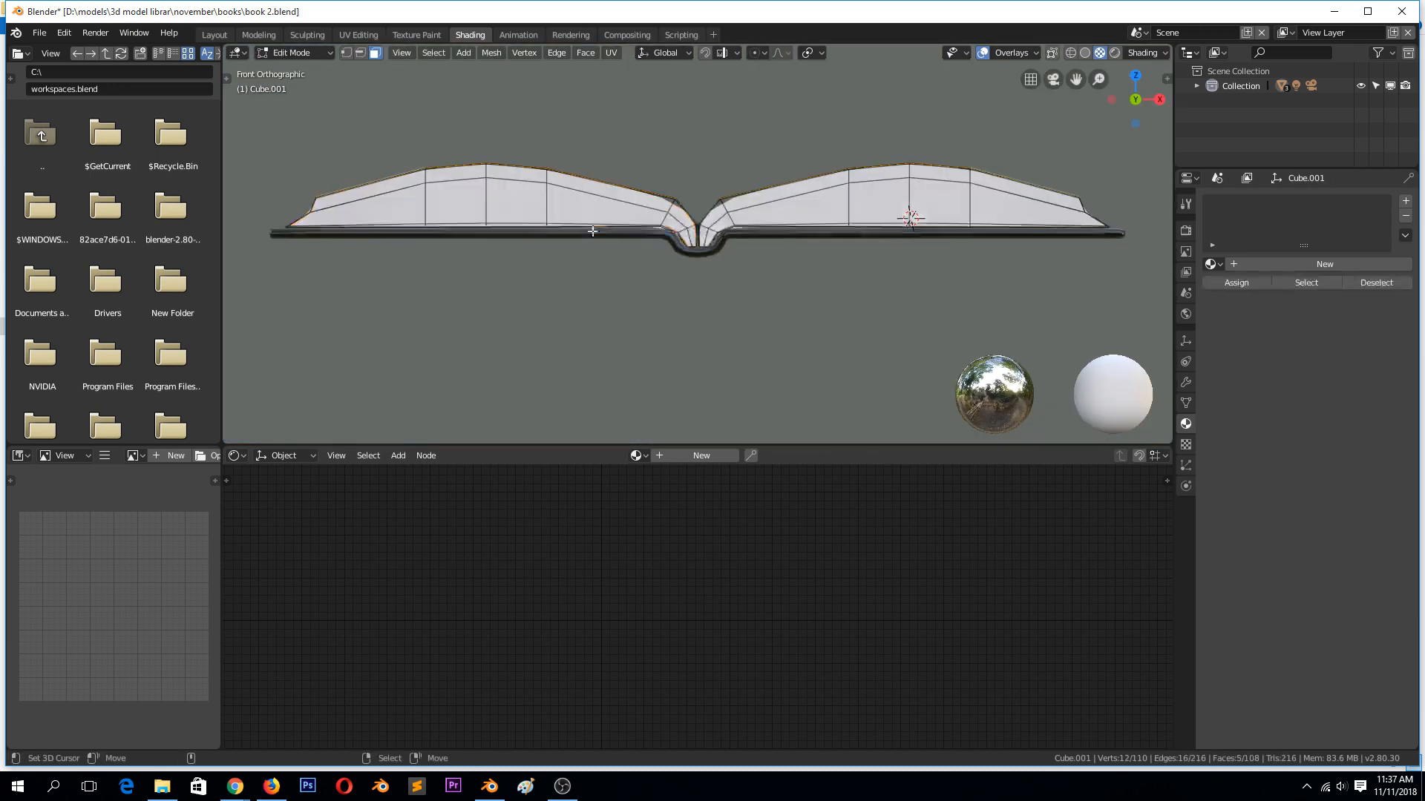
{"action": "key", "text": "Tab"}
{"action": "key", "text": "g"}
{"action": "right_click", "coordinate": [603, 220]}
{"action": "left_click", "coordinate": [604, 223]}
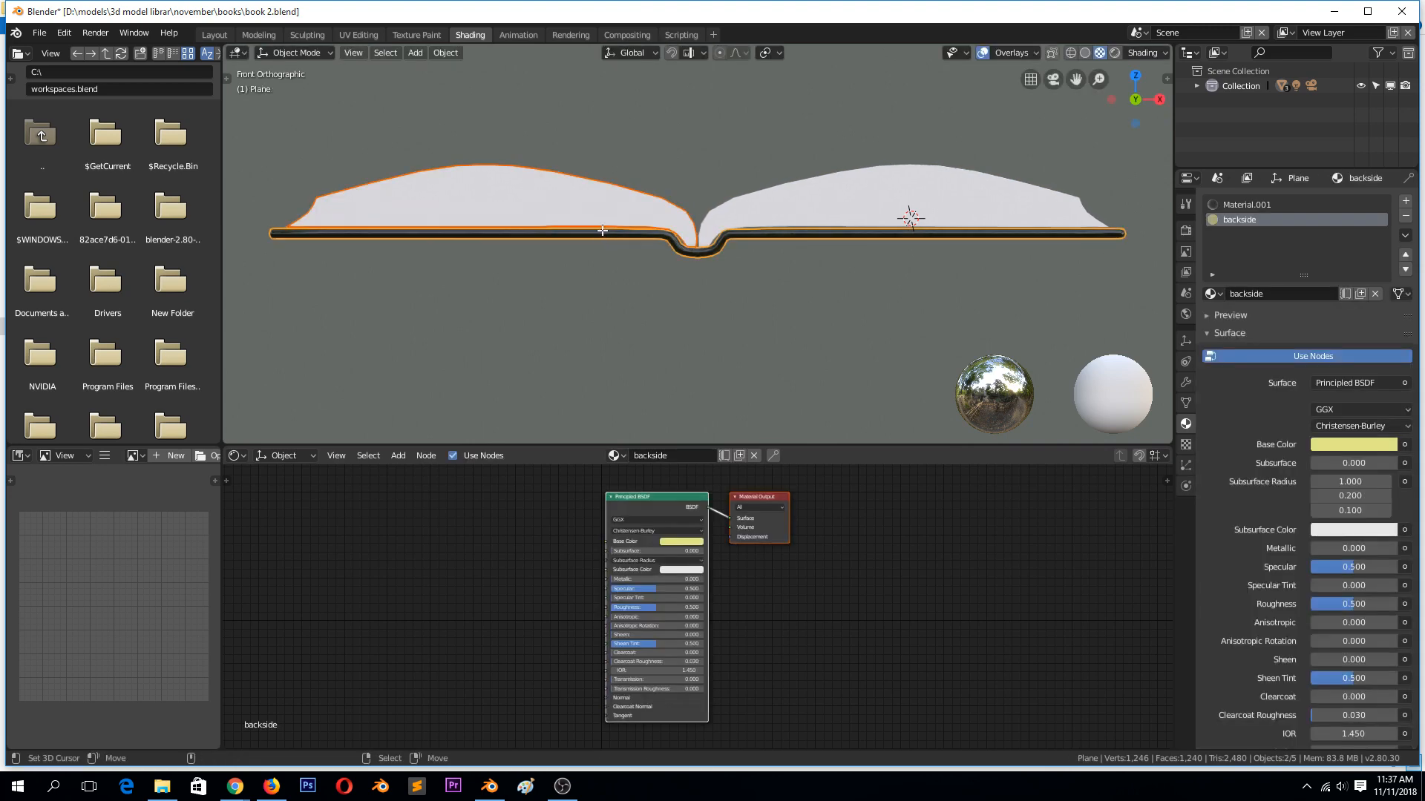
Step: Edit both objects in wireframe shading and box-select the vertices of the cover's and pages' left half up to the spine
{"action": "key", "text": "Tab"}
{"action": "key", "text": "z"}
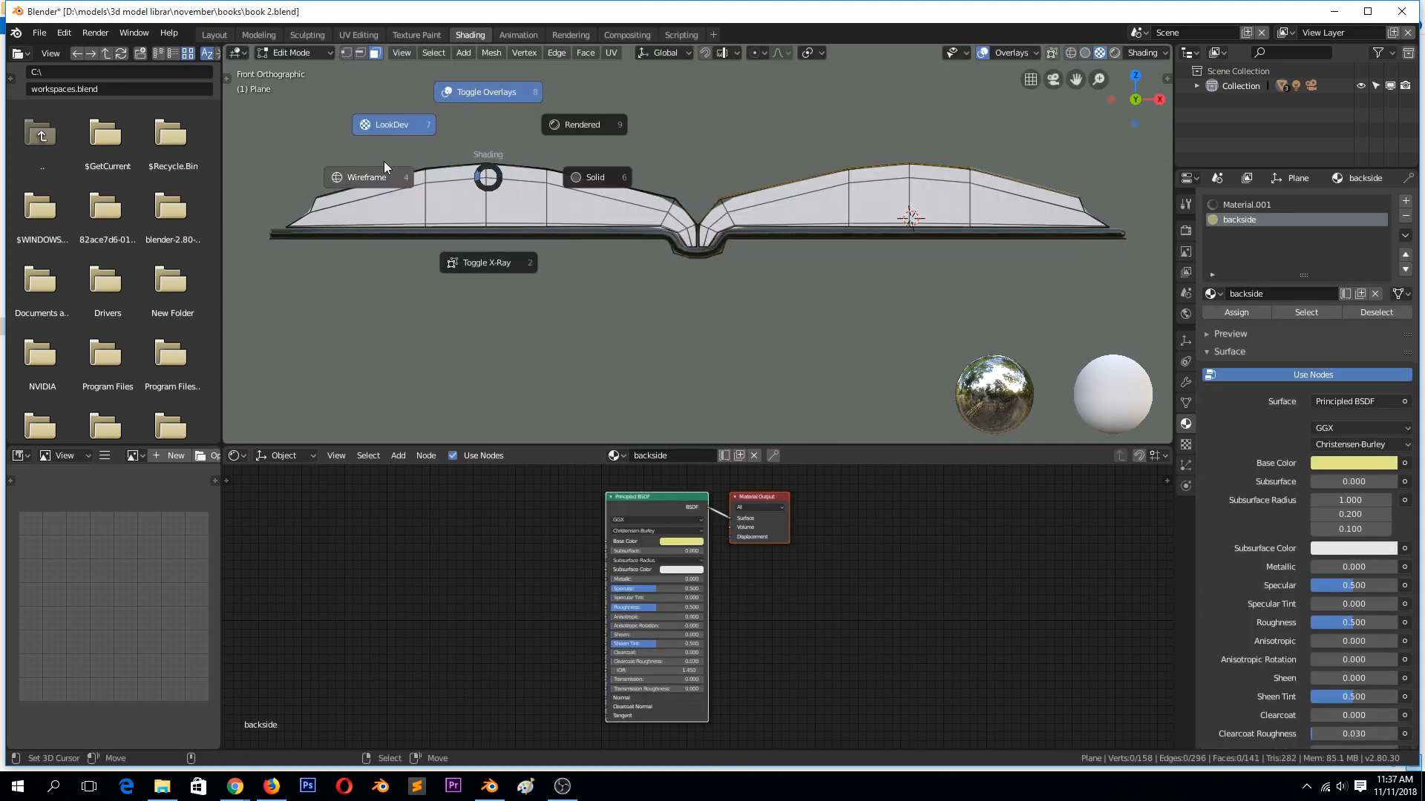
{"action": "left_click", "coordinate": [387, 173]}
{"action": "key", "text": "1"}
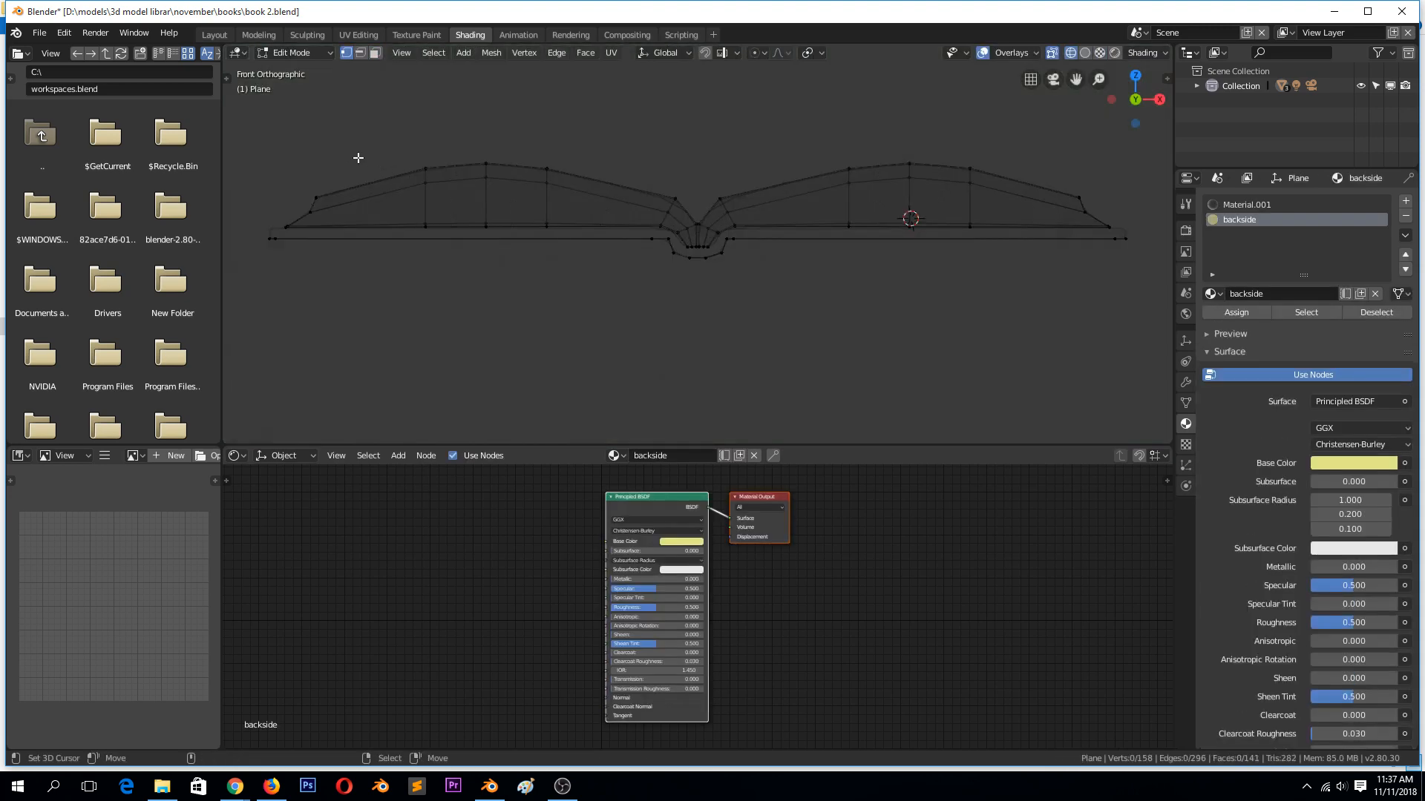
{"action": "left_click_drag", "start_coordinate": [281, 137], "coordinate": [670, 258]}
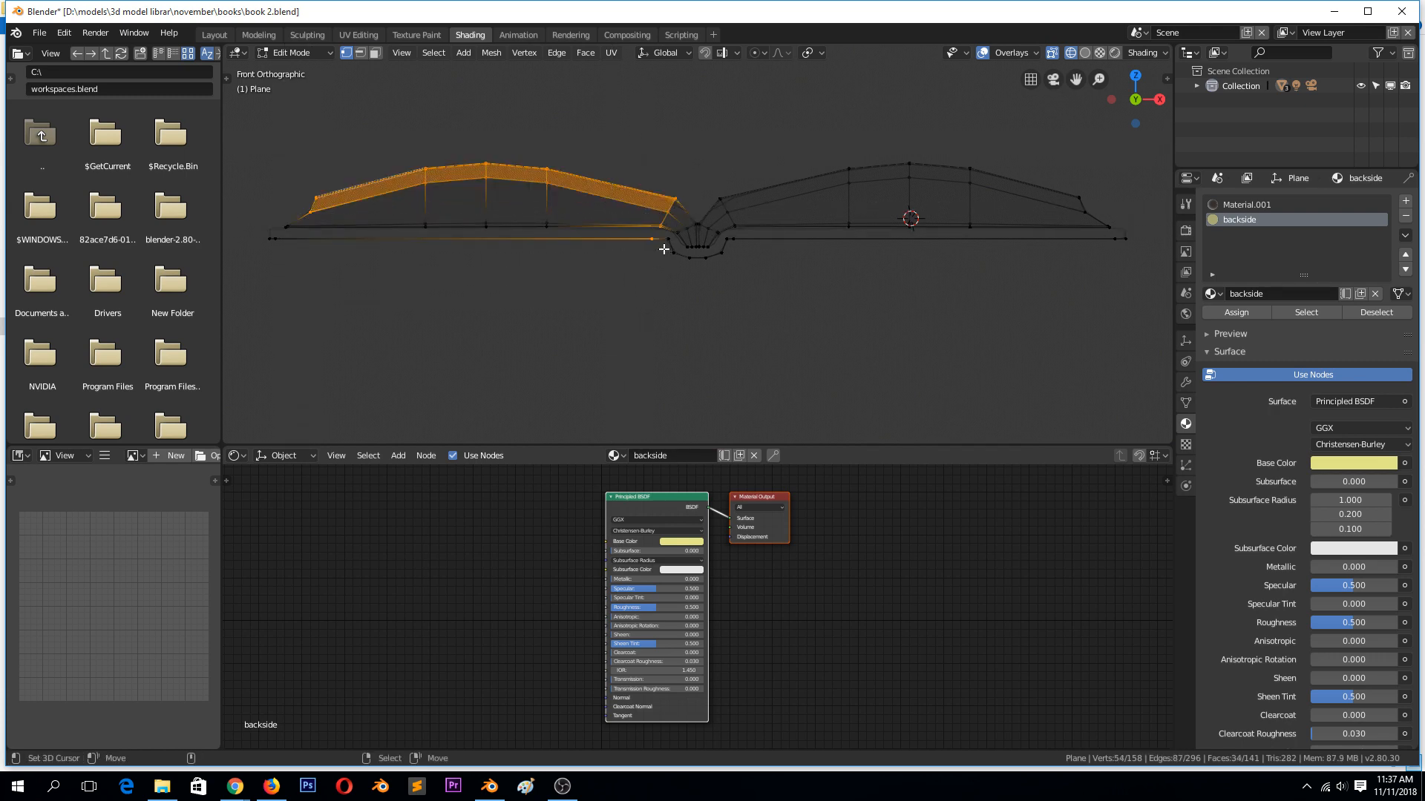
{"action": "key", "text": "b"}
{"action": "left_click_drag", "start_coordinate": [285, 209], "coordinate": [691, 239]}
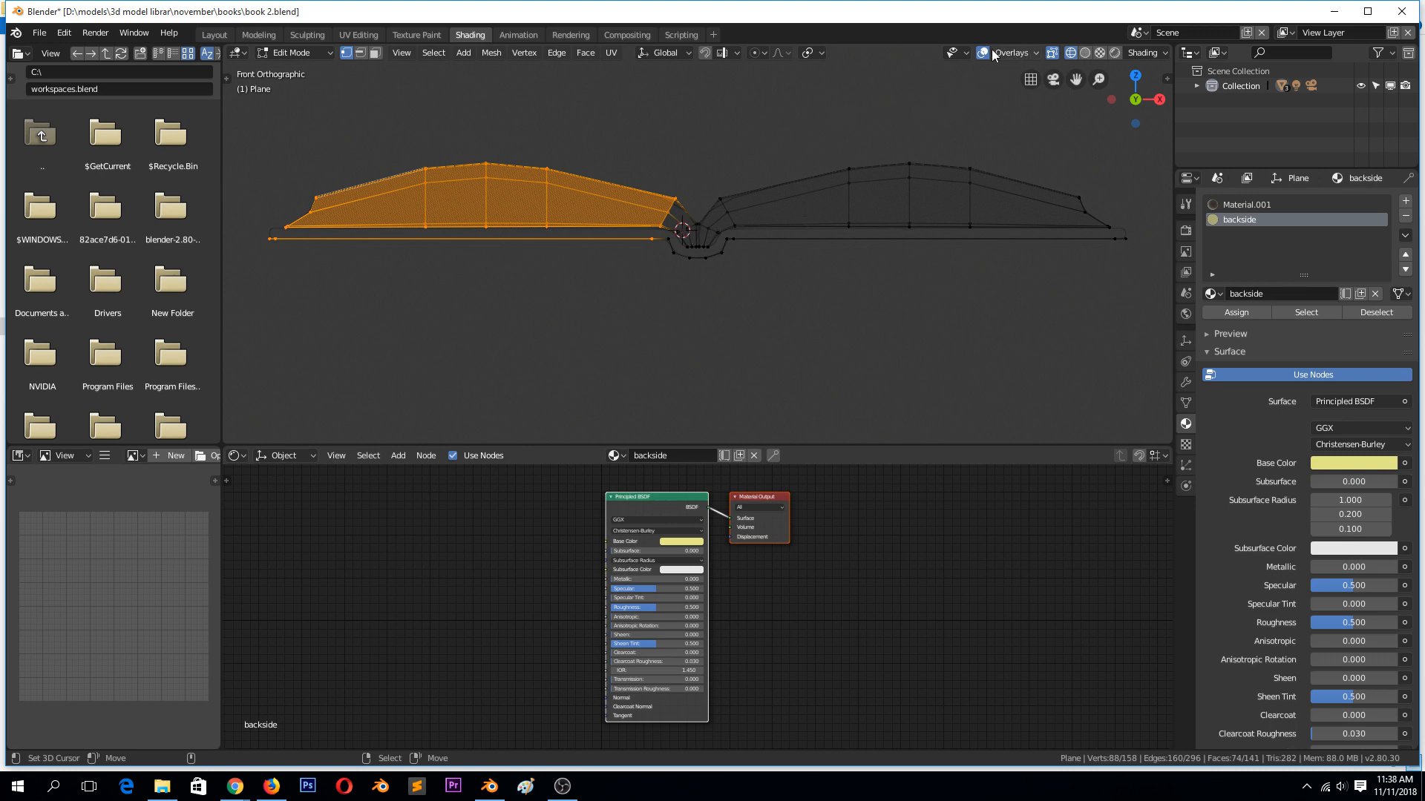
Step: Set the pivot point to 3D Cursor and try rotating the selected left half of the book around the spine
{"action": "left_click", "coordinate": [809, 53]}
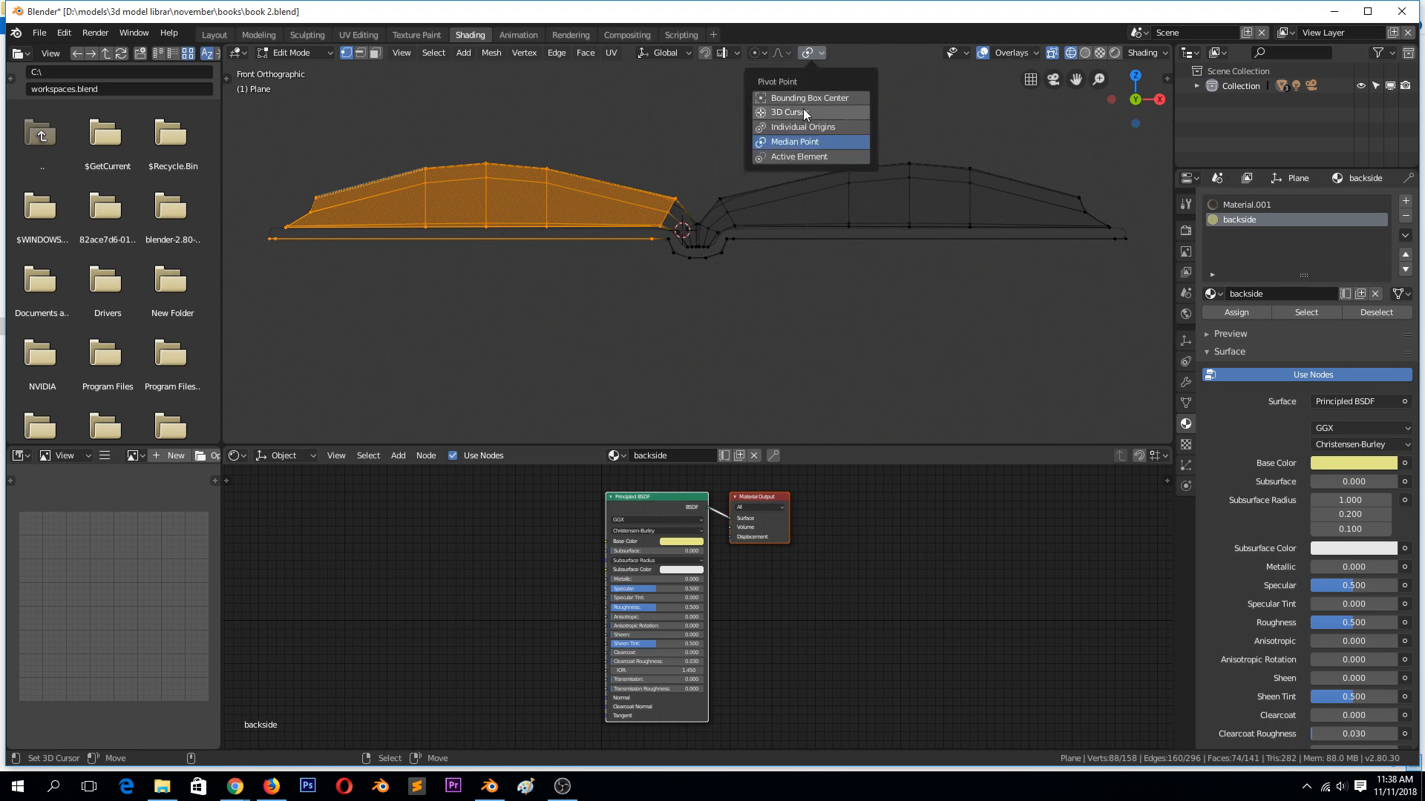
{"action": "left_click", "coordinate": [800, 120]}
{"action": "key", "text": "r"}
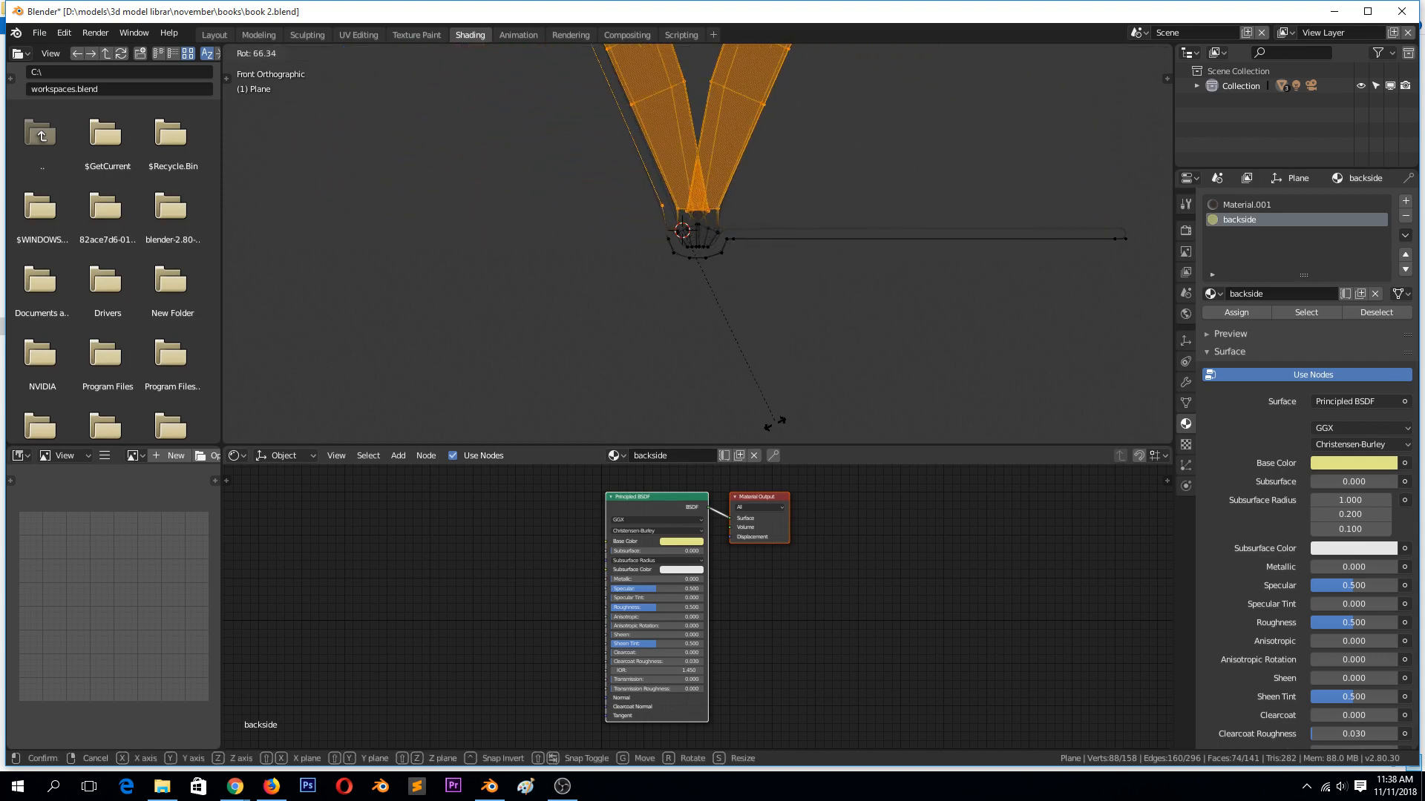
{"action": "left_click", "coordinate": [716, 191]}
{"action": "key", "text": "Tab"}
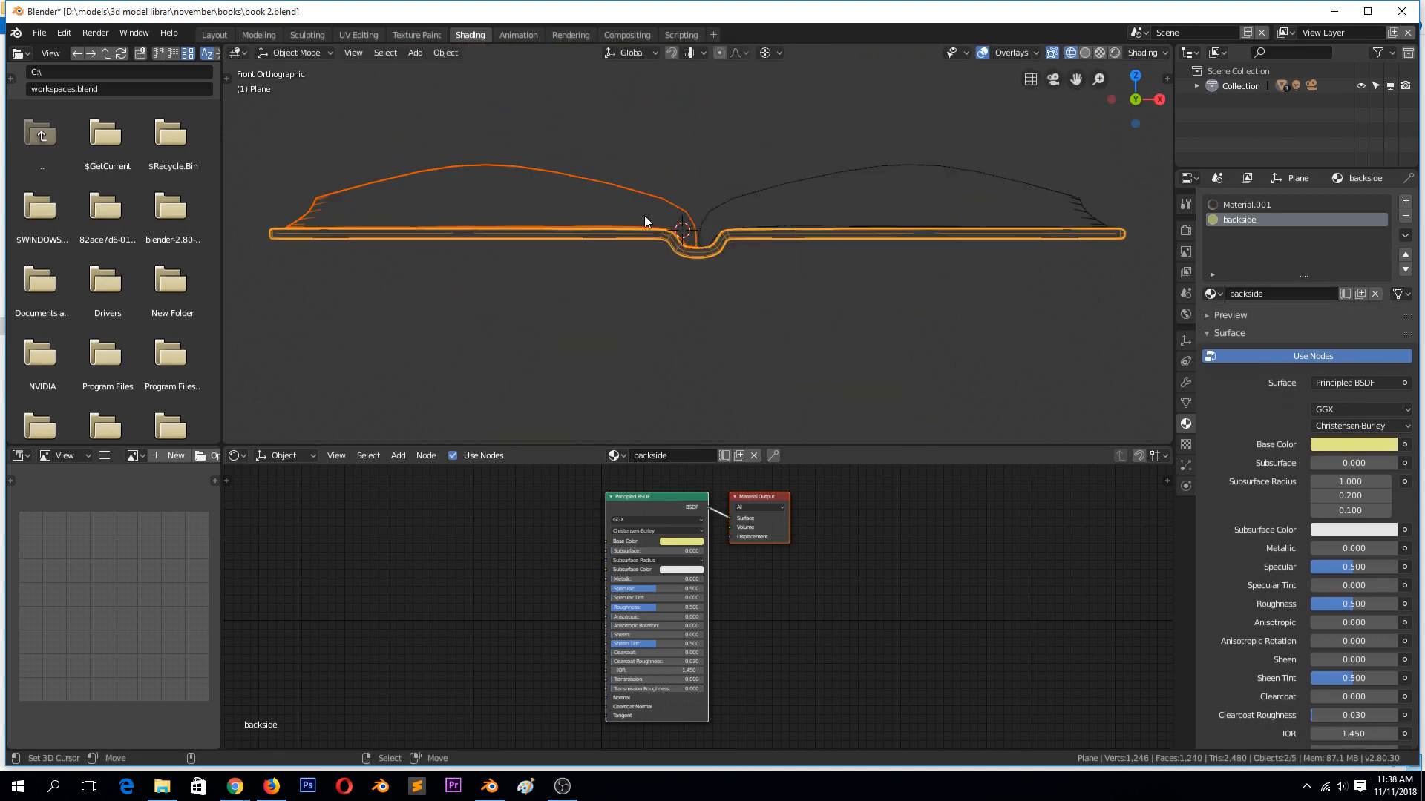
Step: Select the left page block, try Make Duplicates Real on it, and check its mesh in Edit Mode
{"action": "left_click", "coordinate": [620, 189]}
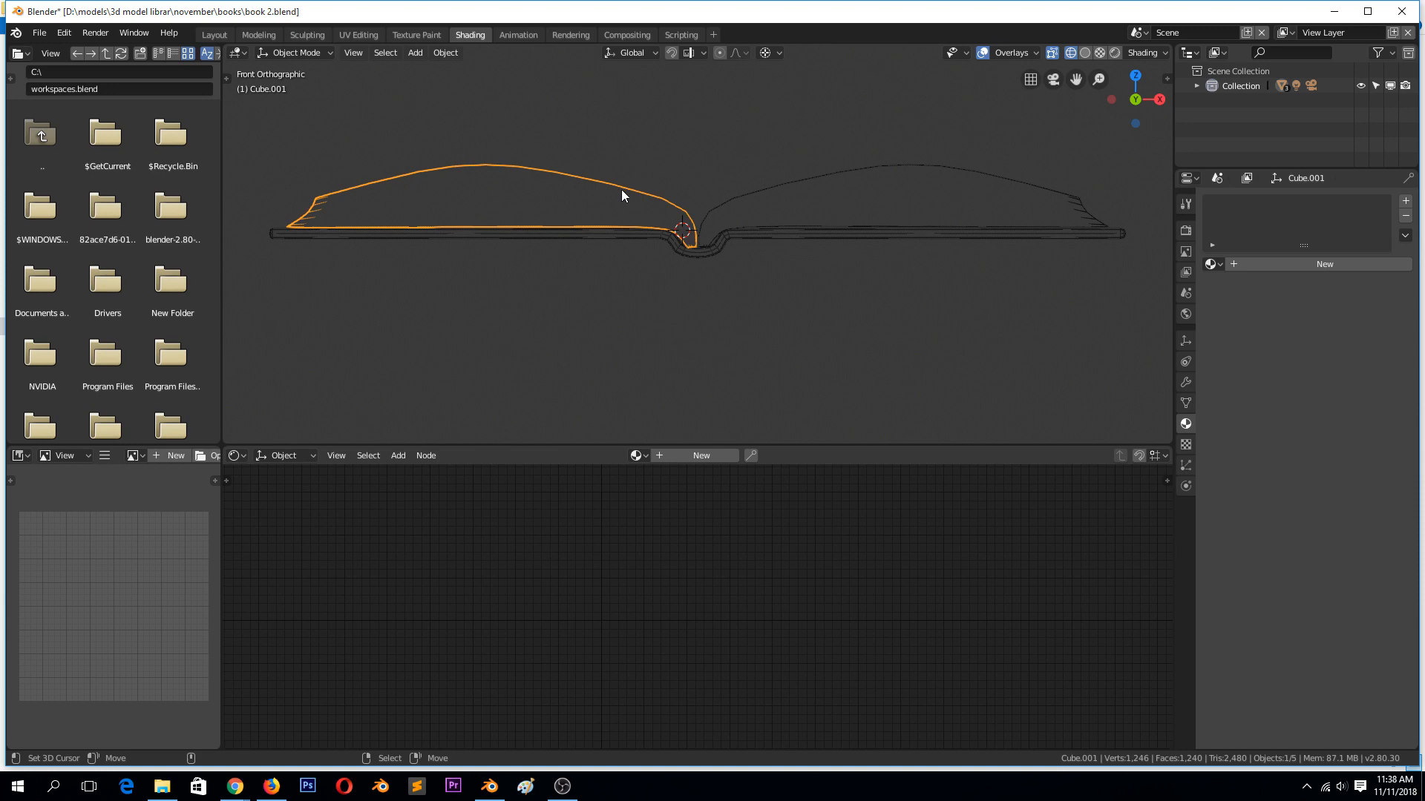
{"action": "left_click", "coordinate": [445, 53]}
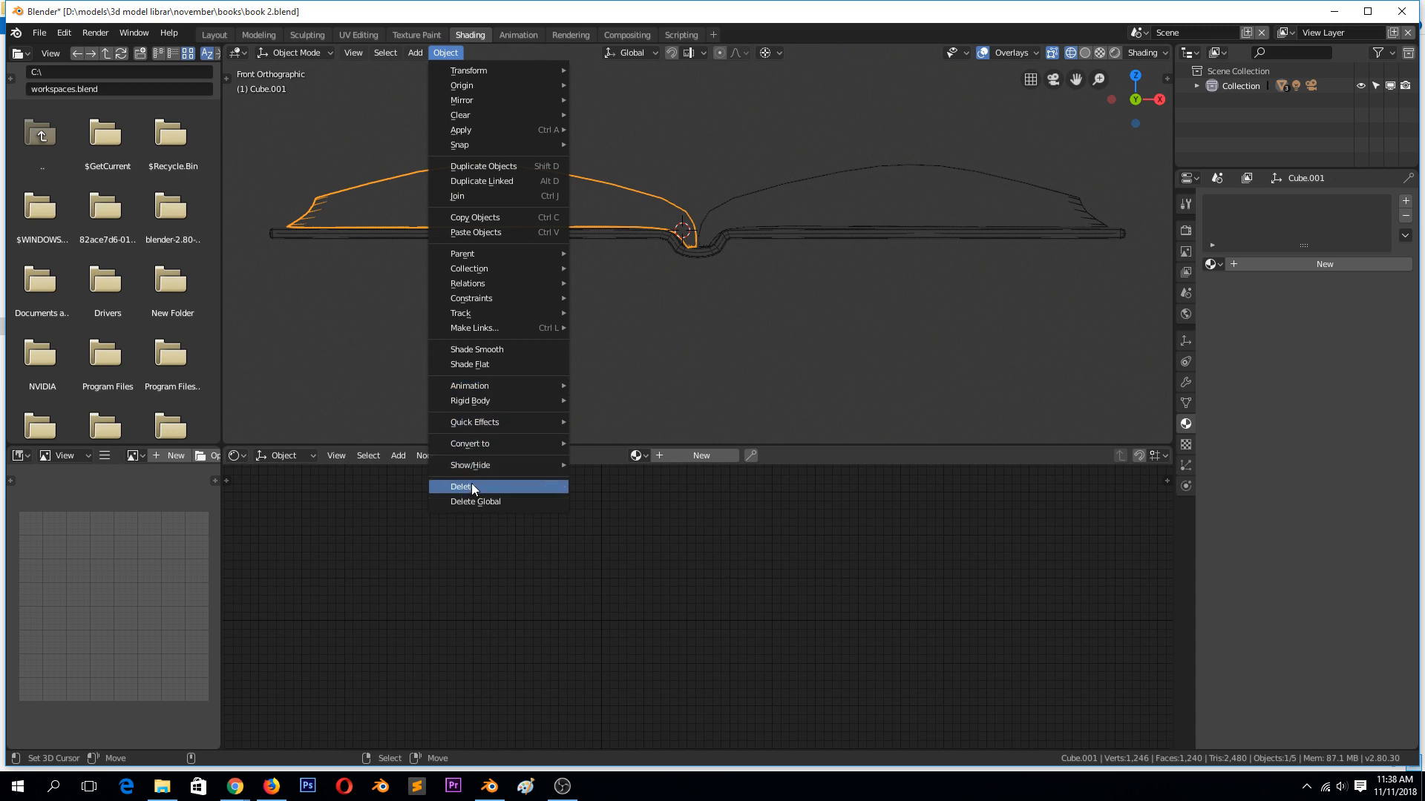
{"action": "mouse_move", "coordinate": [506, 130]}
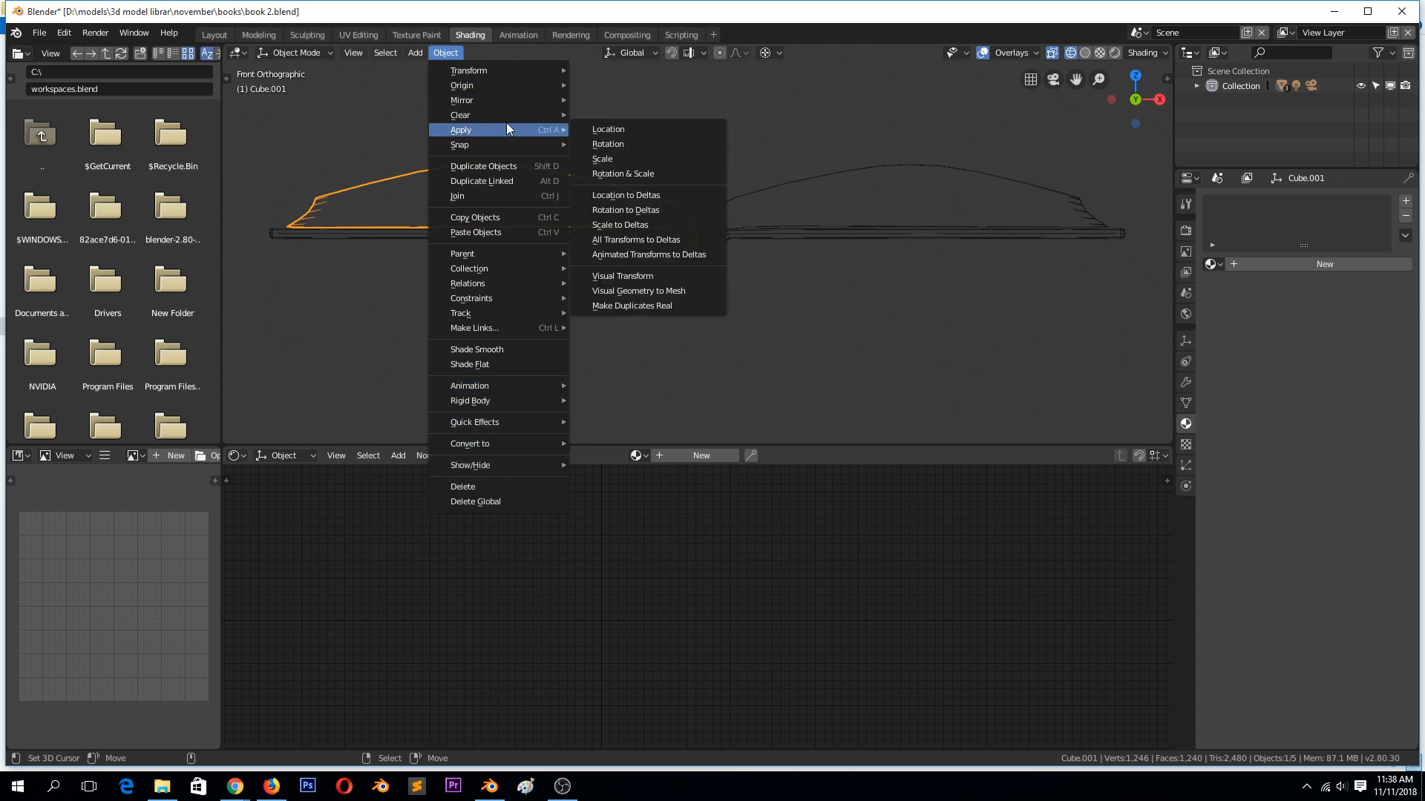
{"action": "left_click", "coordinate": [639, 305]}
{"action": "key", "text": "Tab"}
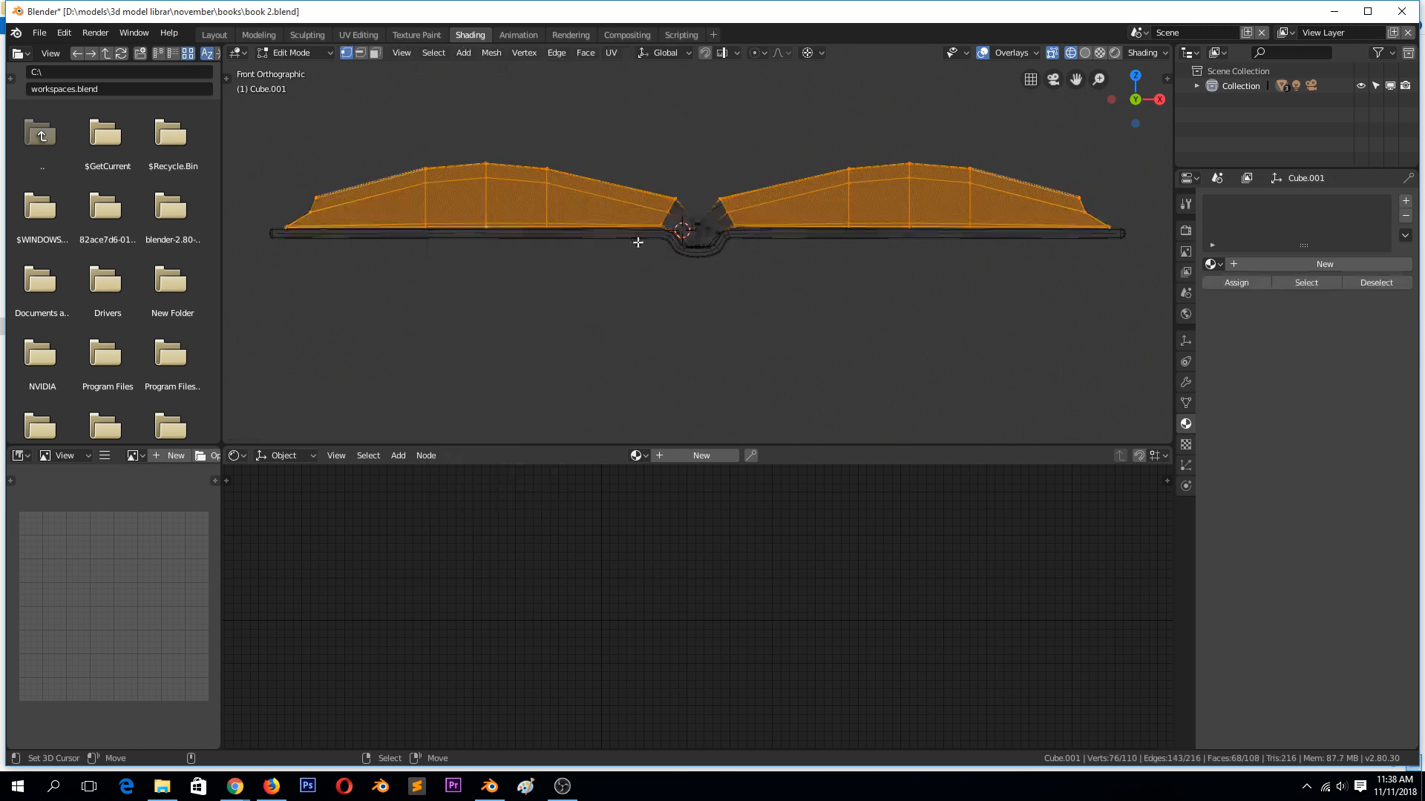
{"action": "key", "text": "Tab"}
Step: Make the object and data of the selected left page block single-user, applied to Selected Objects
{"action": "left_click", "coordinate": [436, 53]}
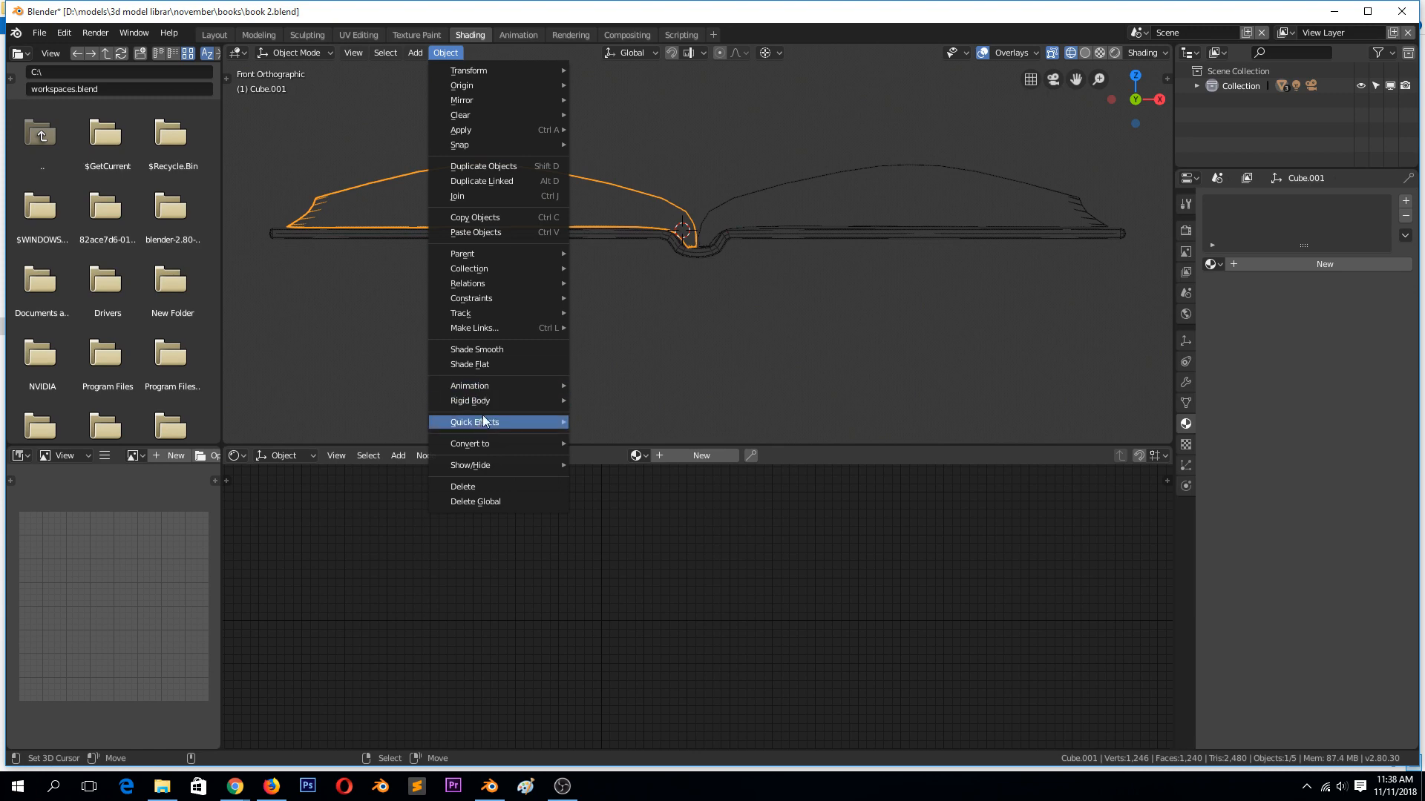
{"action": "mouse_move", "coordinate": [492, 444]}
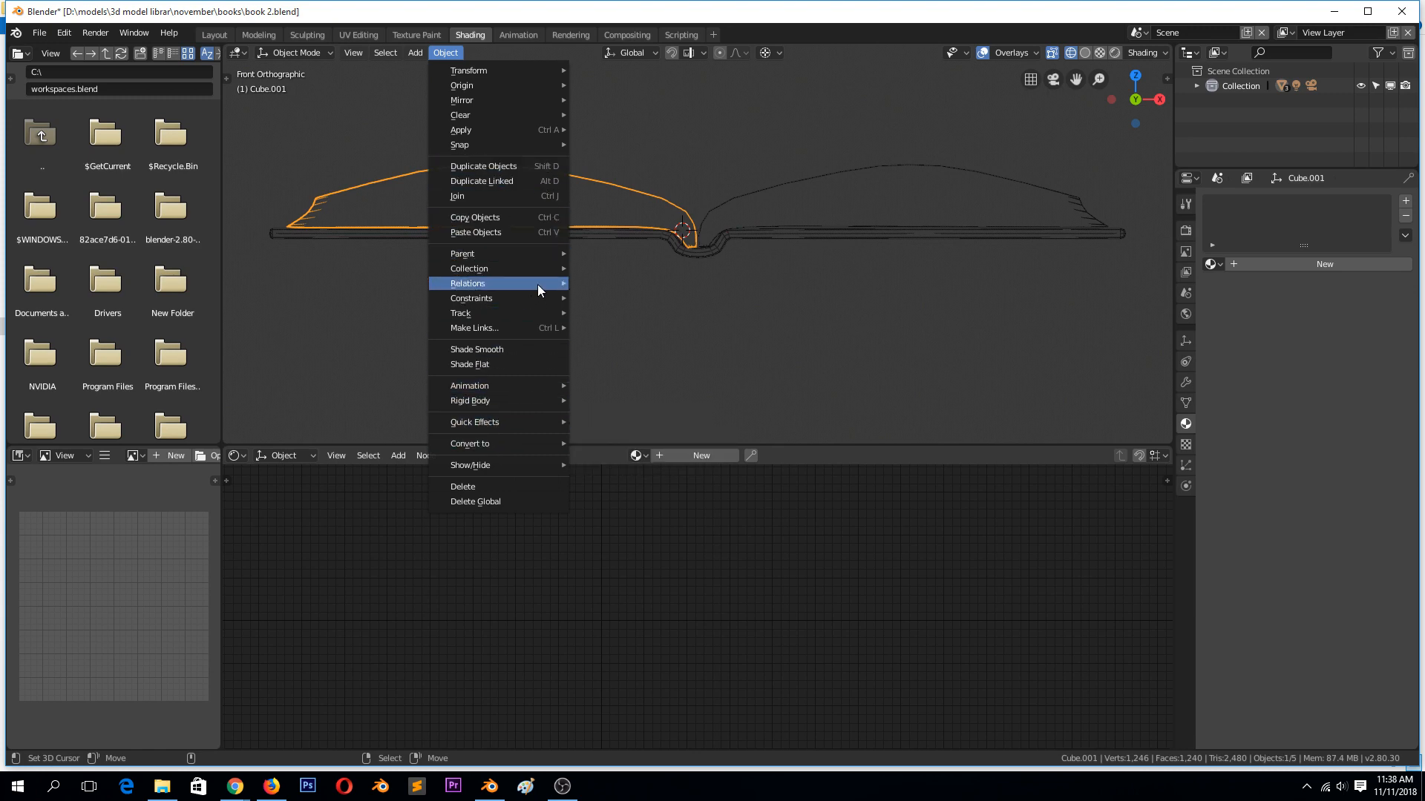
{"action": "mouse_move", "coordinate": [530, 256]}
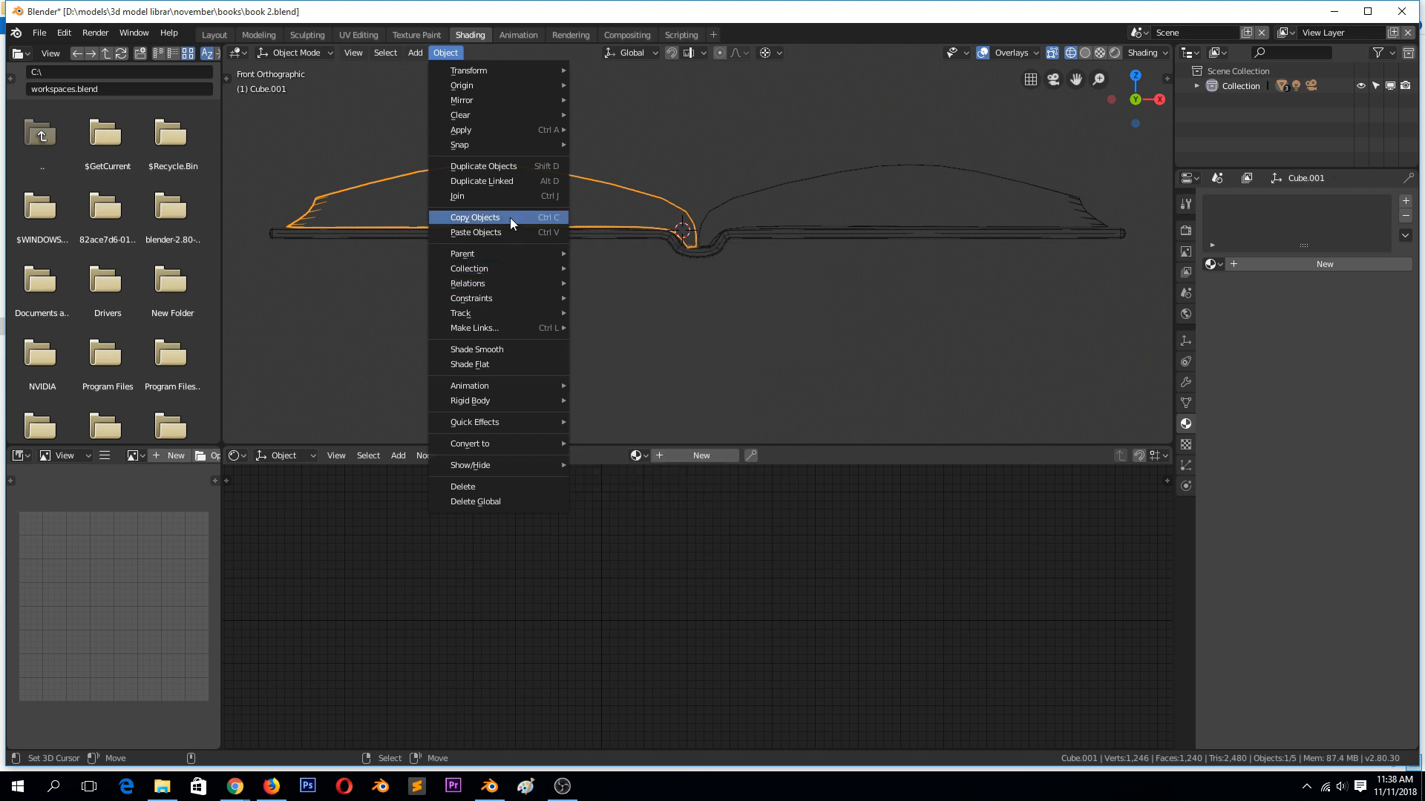
{"action": "mouse_move", "coordinate": [509, 286]}
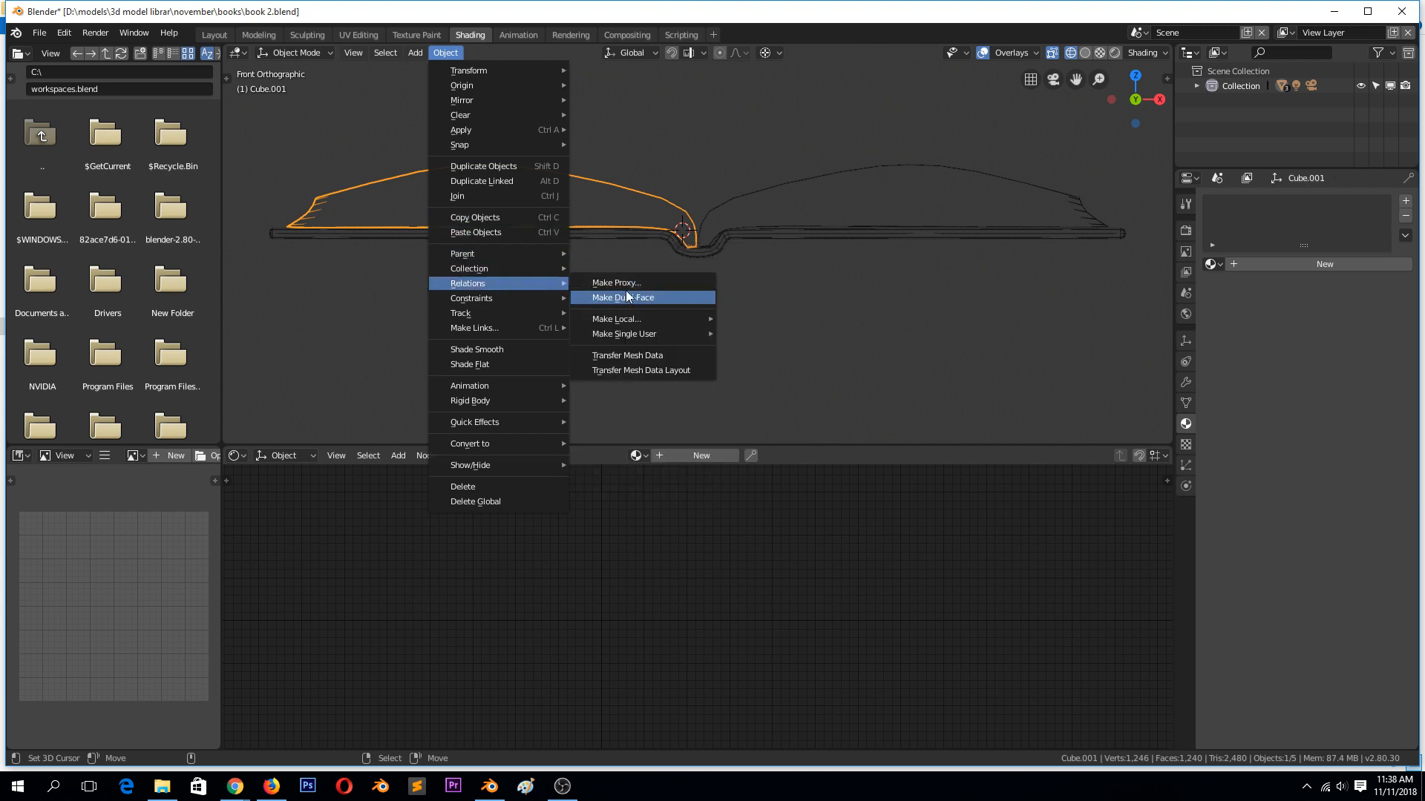
{"action": "mouse_move", "coordinate": [640, 336]}
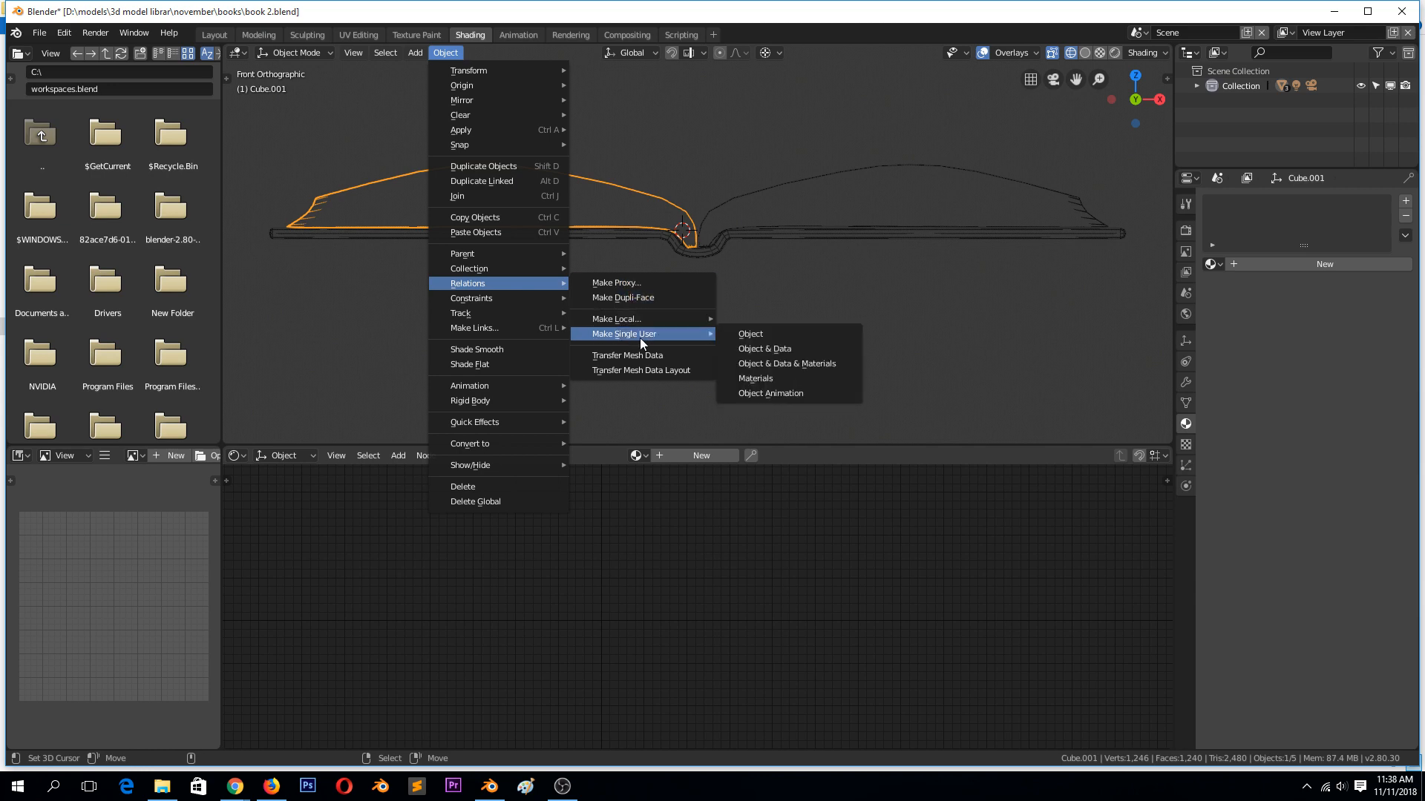
{"action": "left_click", "coordinate": [755, 349]}
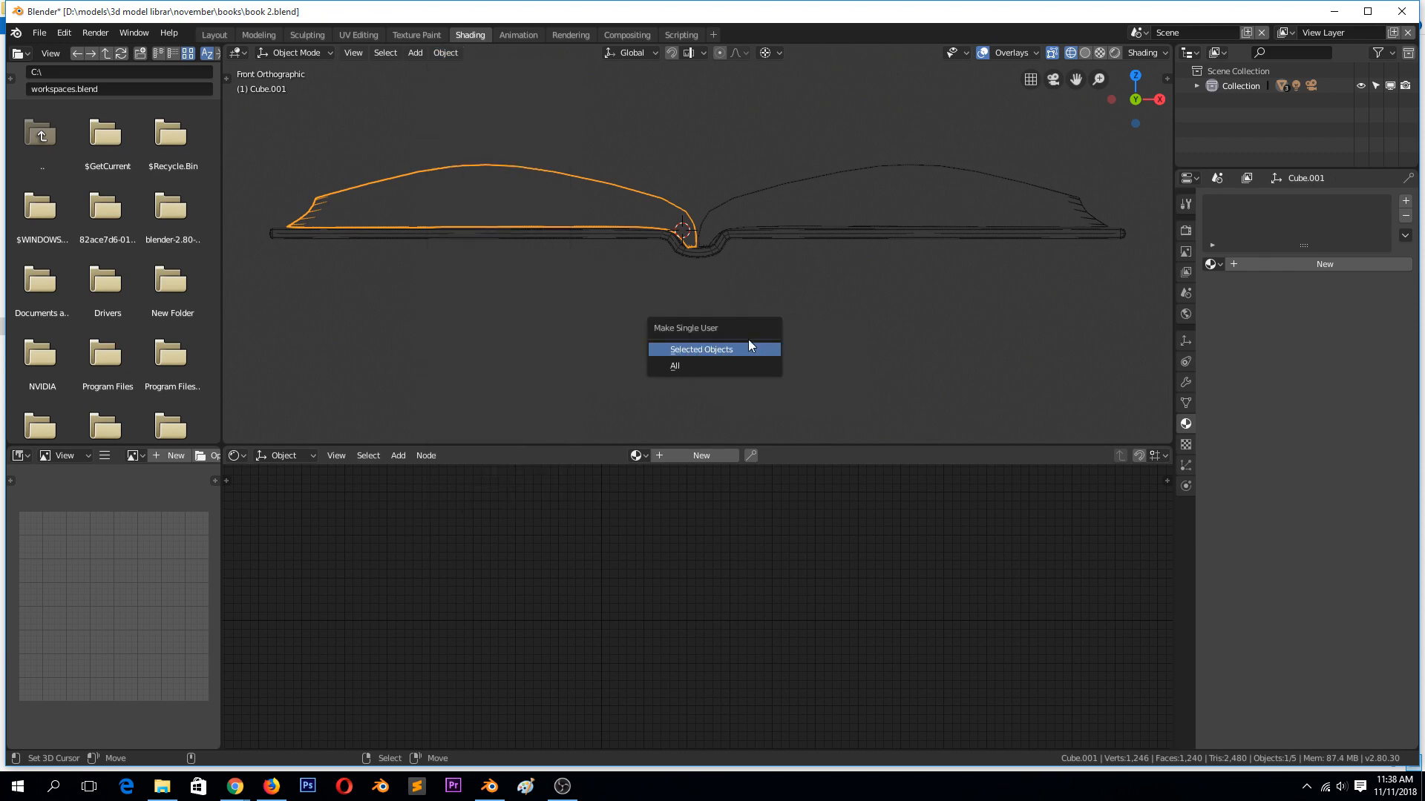
{"action": "left_click", "coordinate": [710, 350]}
{"action": "key", "text": "Tab"}
{"action": "key", "text": "Tab"}
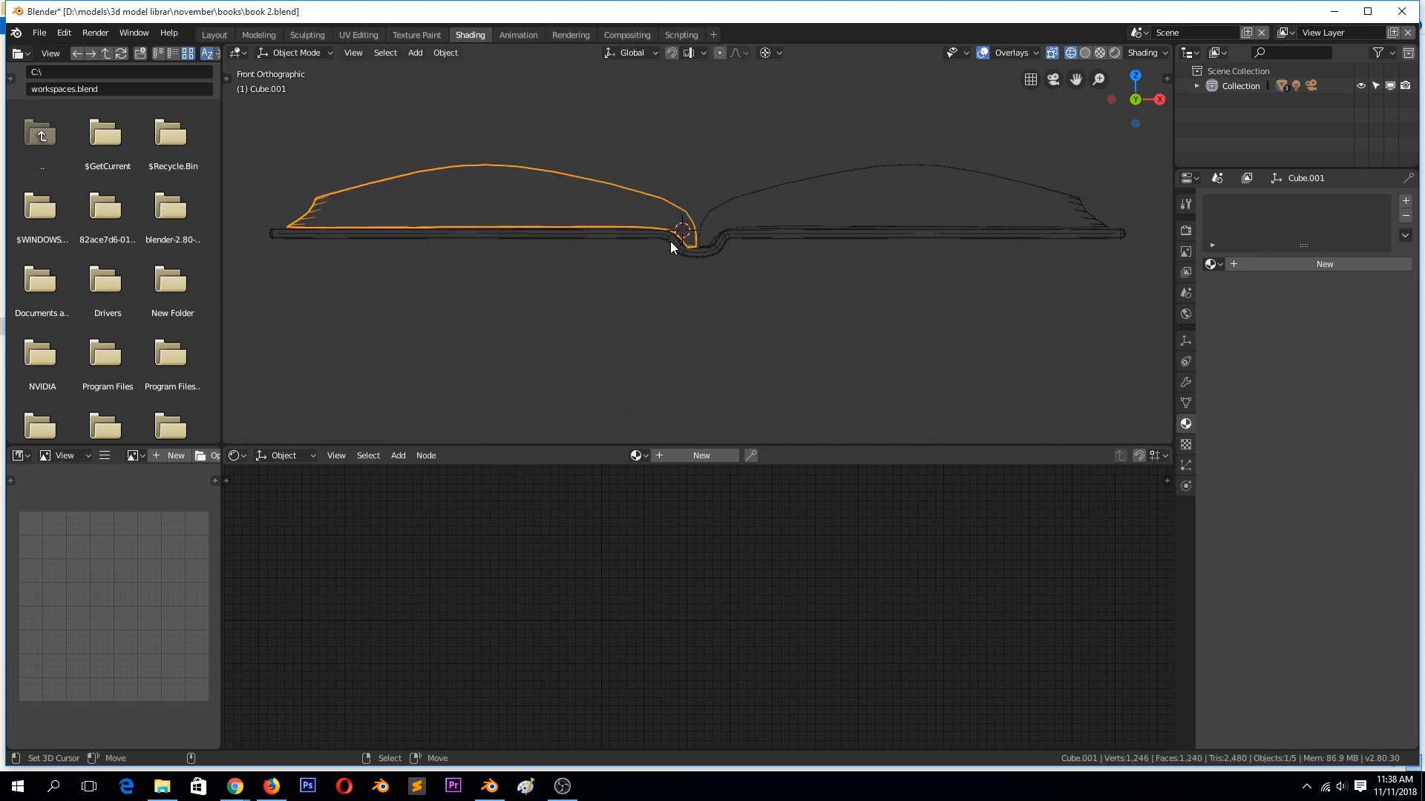
Step: Add the cover to the selection and rotate the selected left half of the cover and pages upward around the 3D cursor
{"action": "left_click", "coordinate": [578, 234]}
{"action": "key", "text": "Tab"}
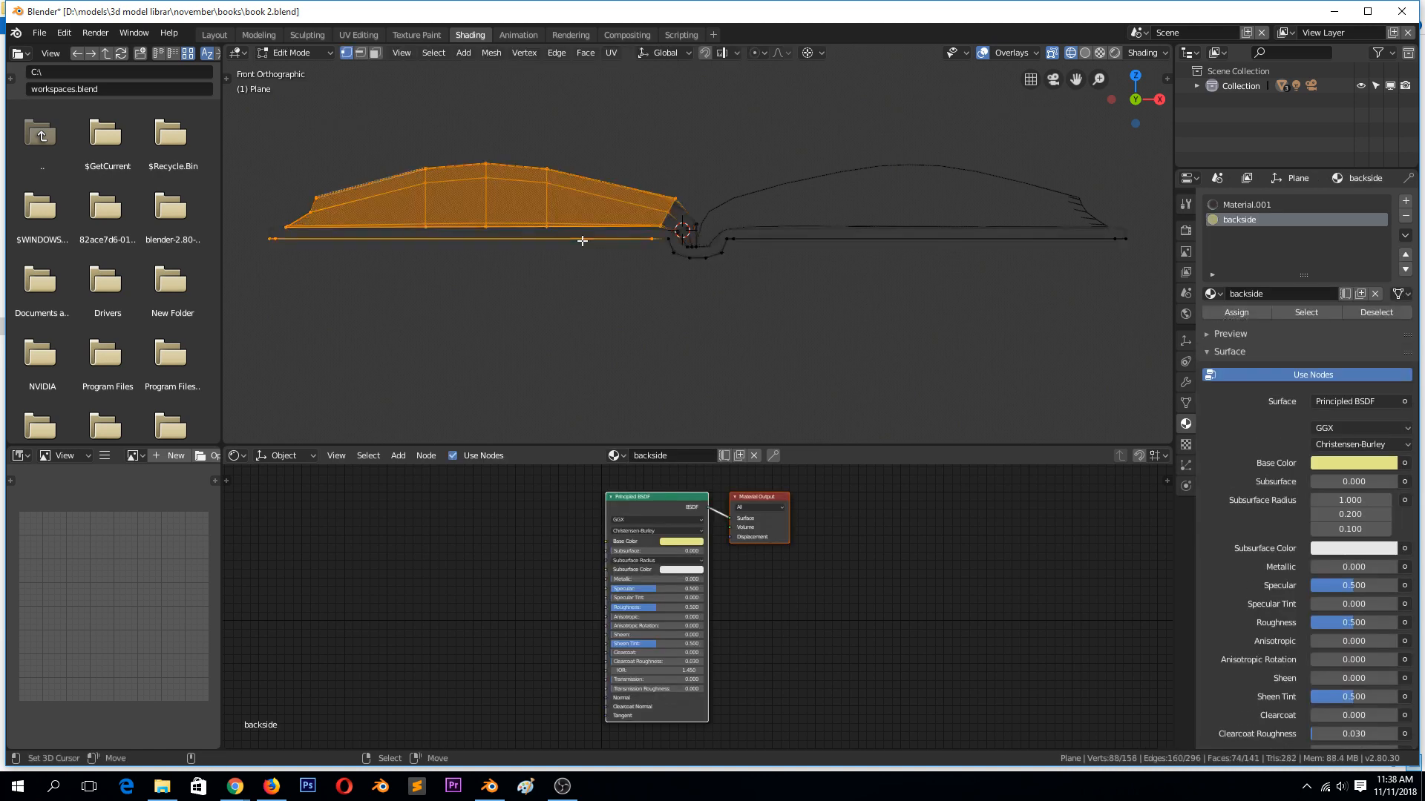
{"action": "key", "text": "r"}
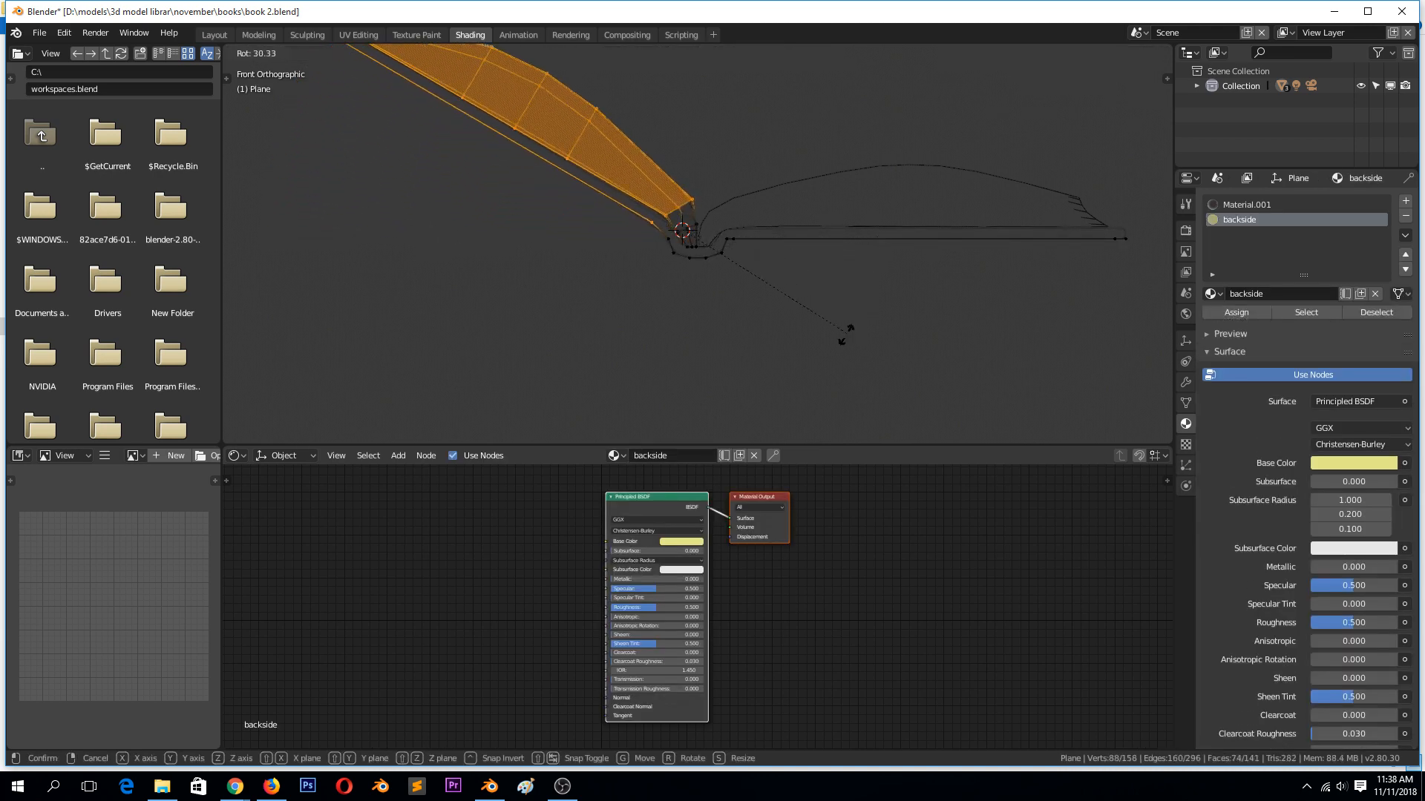
{"action": "left_click", "coordinate": [822, 326]}
{"action": "key", "text": "Tab"}
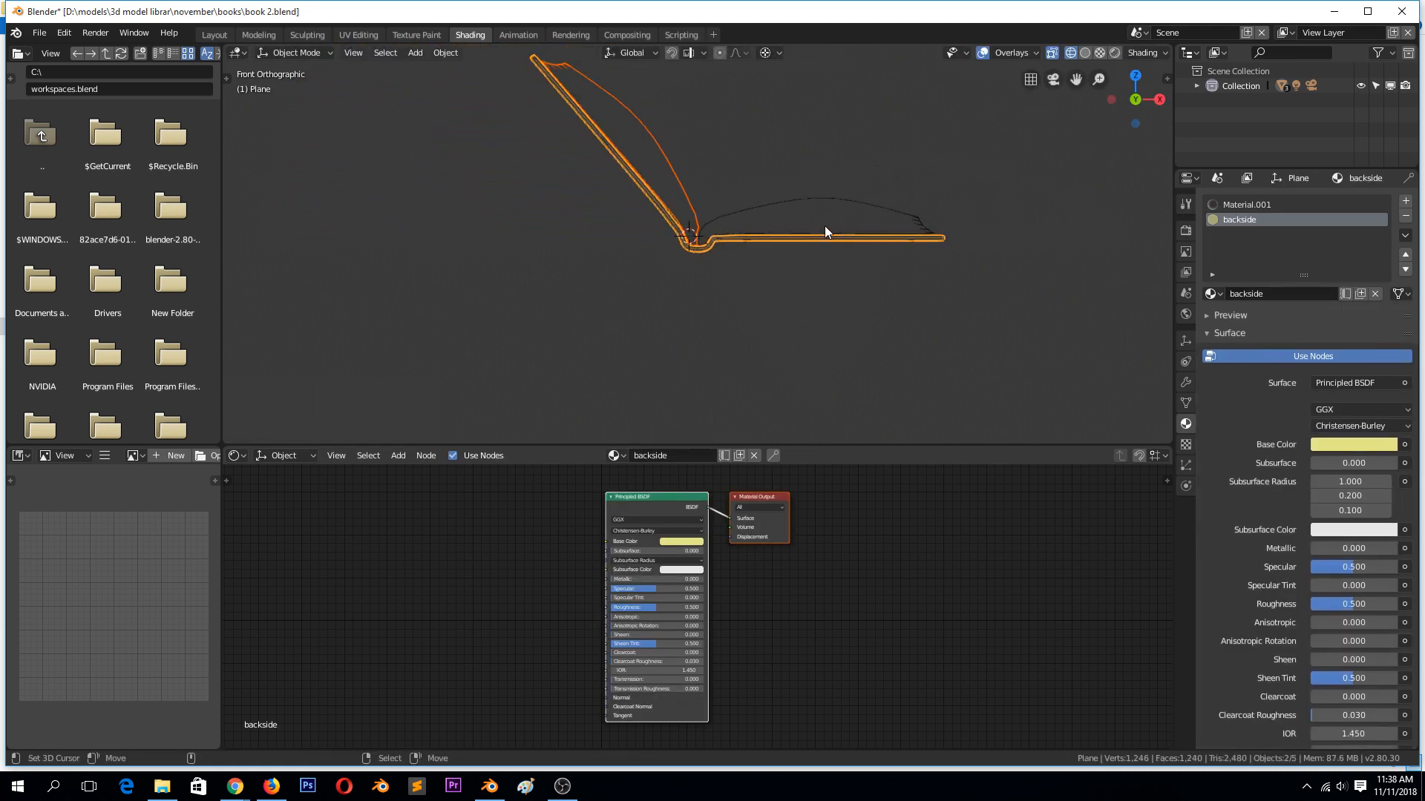
Step: Switch to solid shading and open the raised left page block for editing
{"action": "left_click", "coordinate": [825, 226]}
{"action": "key", "text": "z"}
{"action": "left_click", "coordinate": [920, 229]}
{"action": "mouse_move", "coordinate": [925, 234]}
{"action": "middle_mouse_down"}
{"action": "mouse_move", "coordinate": [801, 310]}
{"action": "mouse_move", "coordinate": [749, 235]}
{"action": "middle_mouse_up"}
{"action": "left_click", "coordinate": [645, 187]}
{"action": "key", "text": "Tab"}
{"action": "scroll", "coordinate": [630, 170], "scroll_direction": "down", "scroll_amount": 2}
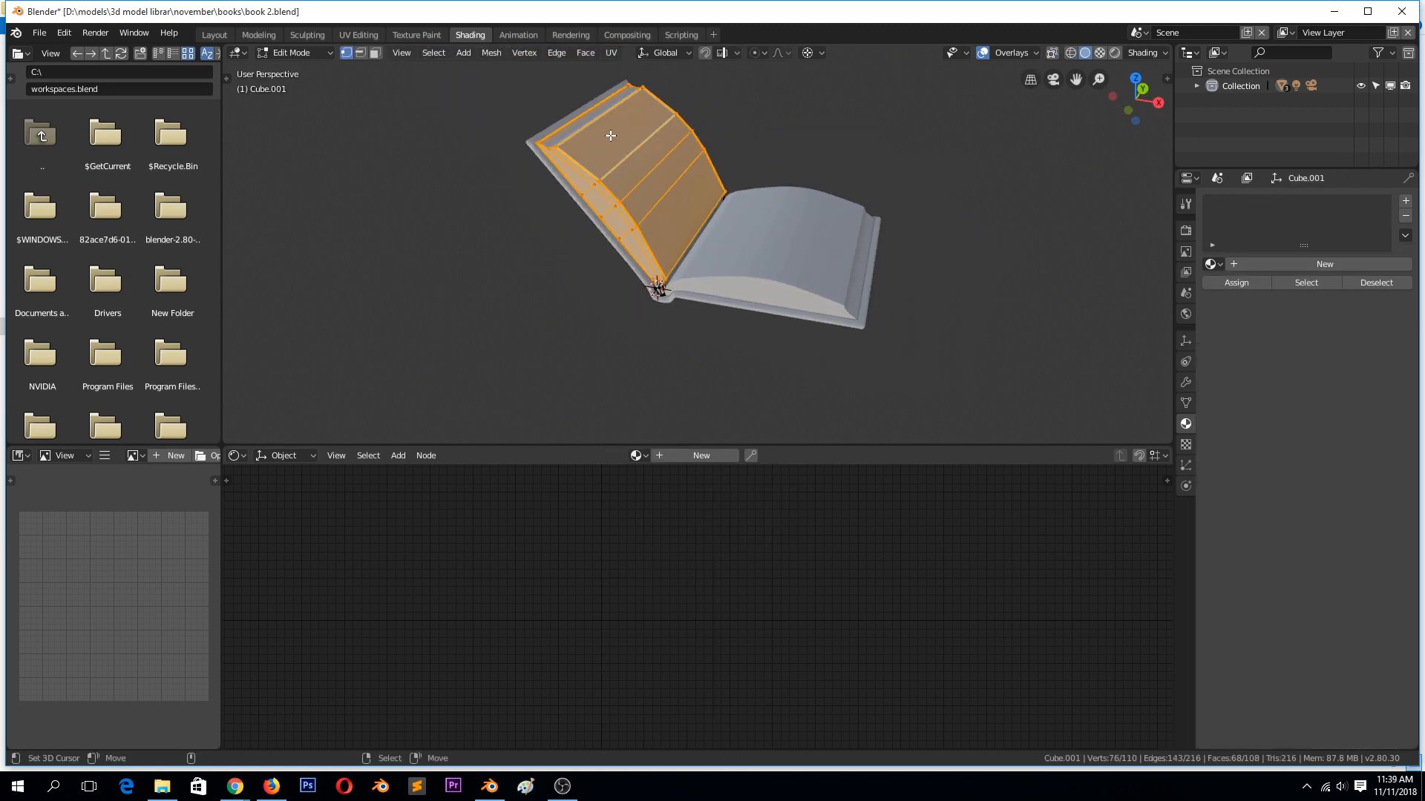
Step: Select the strip of four faces forming the curved top surface of the left page block
{"action": "key", "text": "2"}
{"action": "left_click", "coordinate": [610, 135]}
{"action": "left_click", "coordinate": [613, 139]}
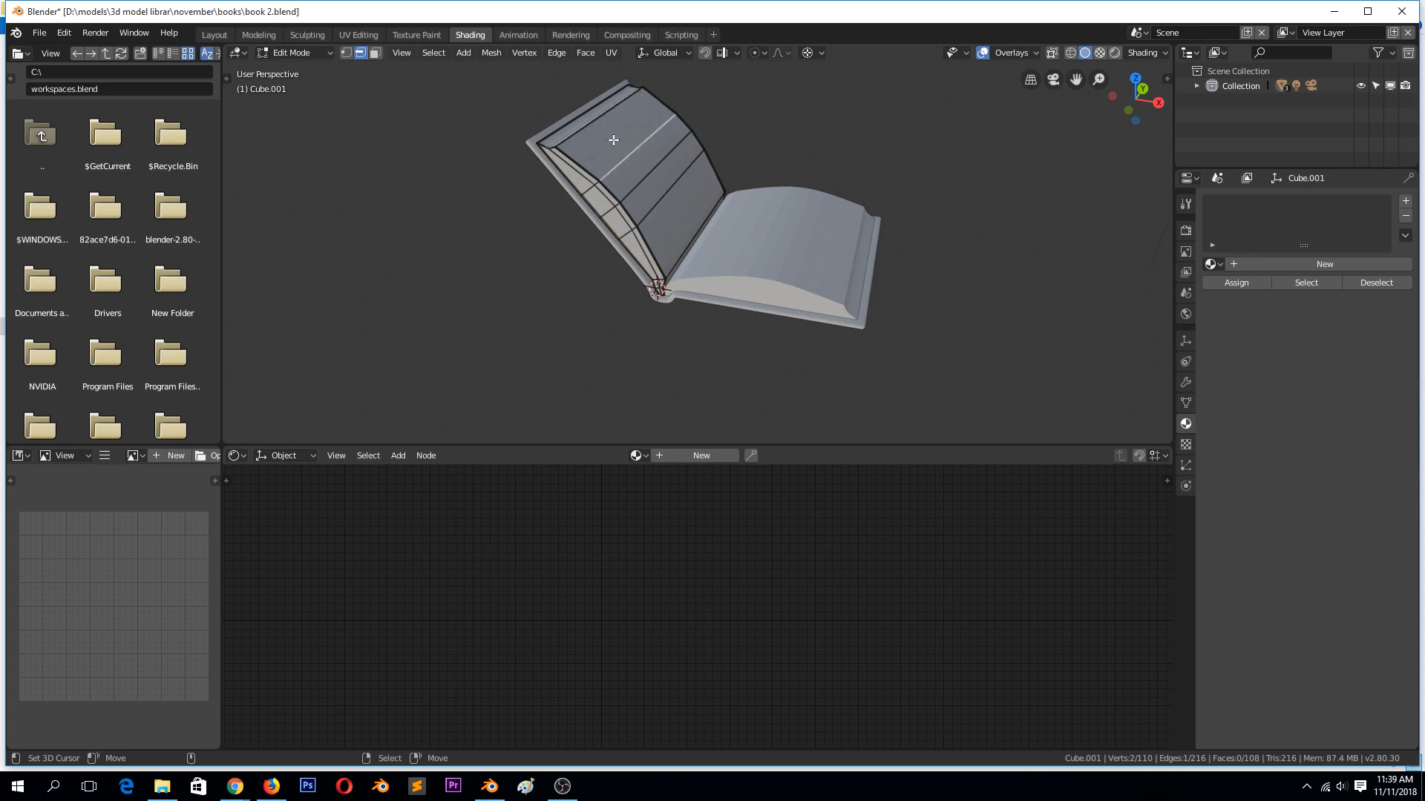
{"action": "key", "text": "3"}
{"action": "left_click", "coordinate": [615, 140]}
{"action": "left_click", "coordinate": [677, 234], "text": "ctrl"}
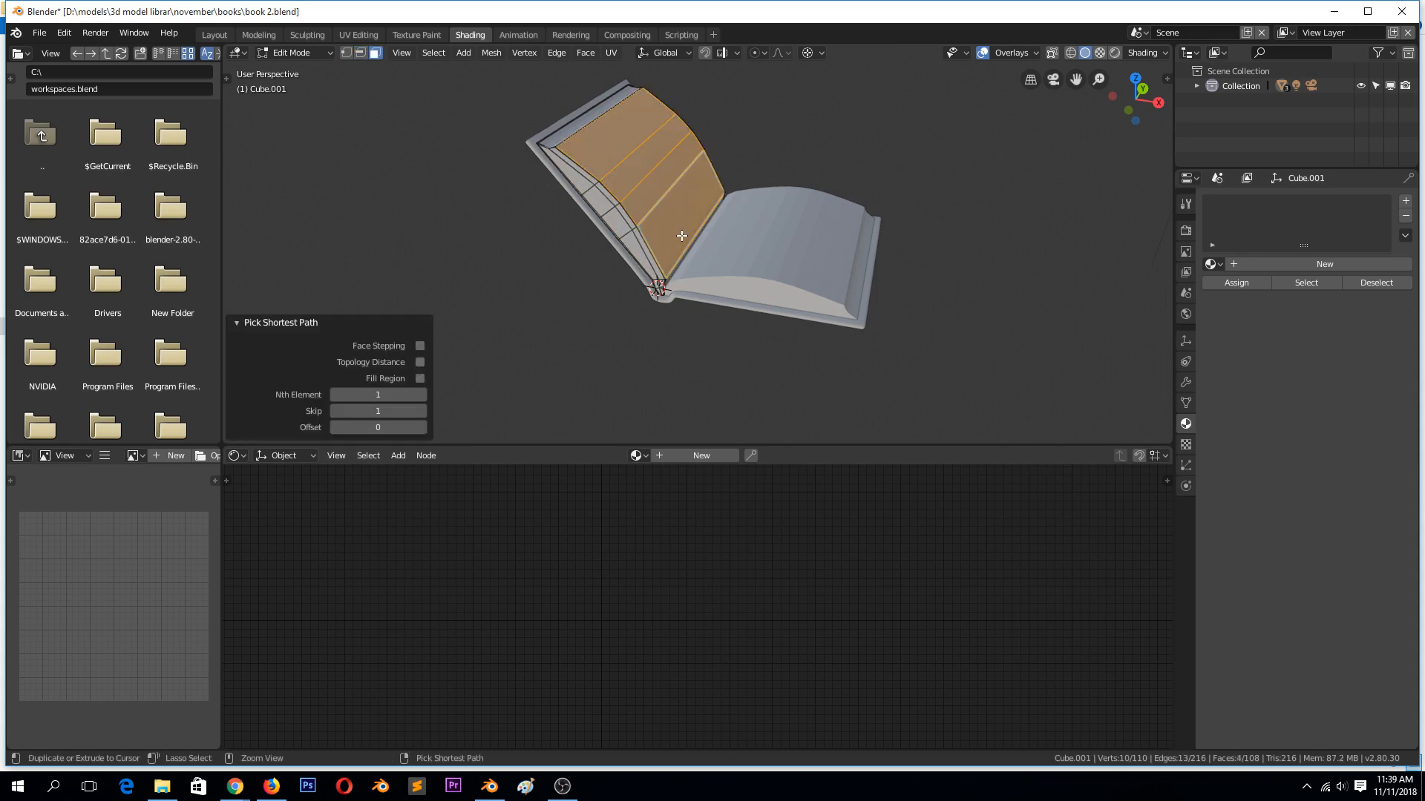
Step: Duplicate the selected faces in place and rotate the copy 13.7° around the spine in front view as a loose page
{"action": "key", "text": "KP_1"}
{"action": "scroll", "coordinate": [710, 232], "scroll_direction": "up", "scroll_amount": 3}
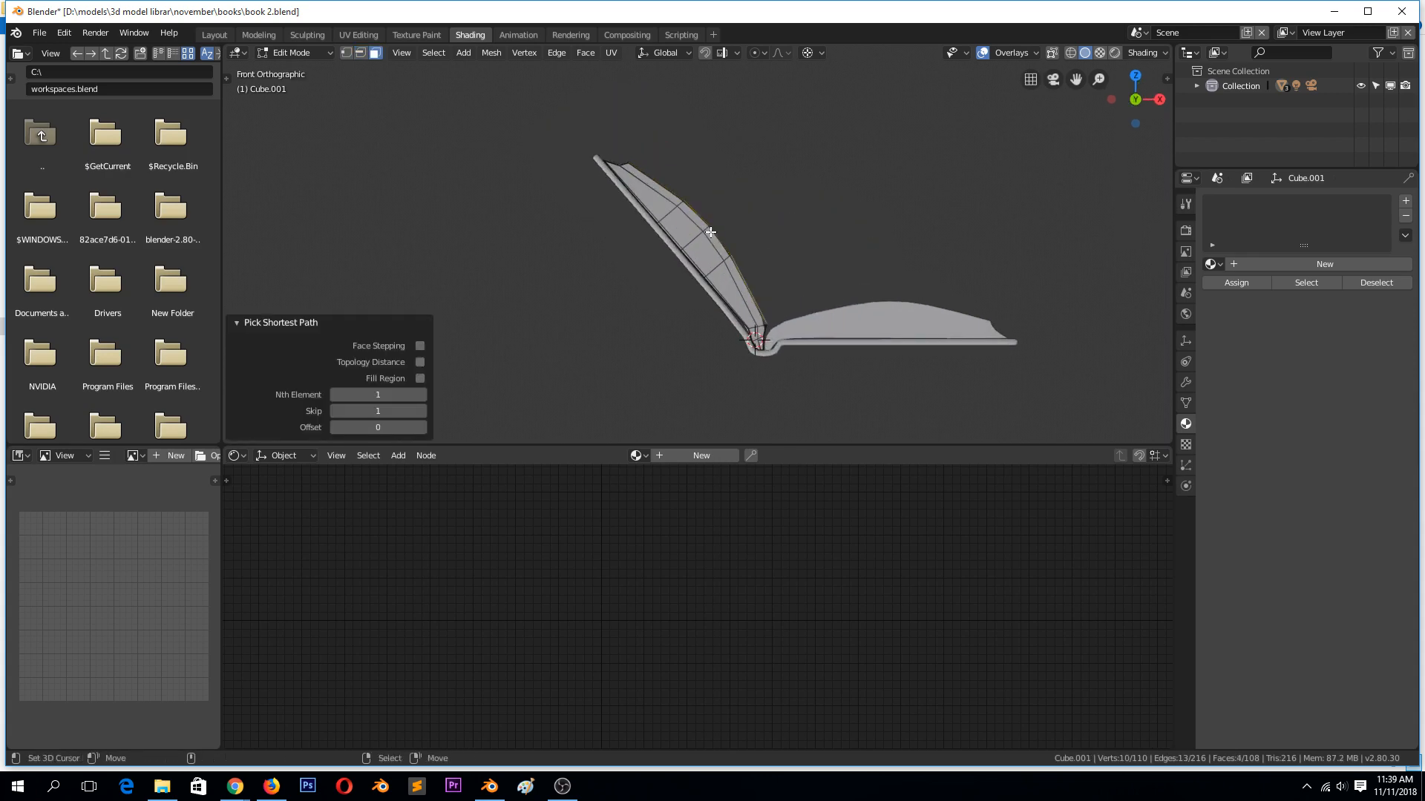
{"action": "key", "text": "shift+d"}
{"action": "key", "text": "Escape"}
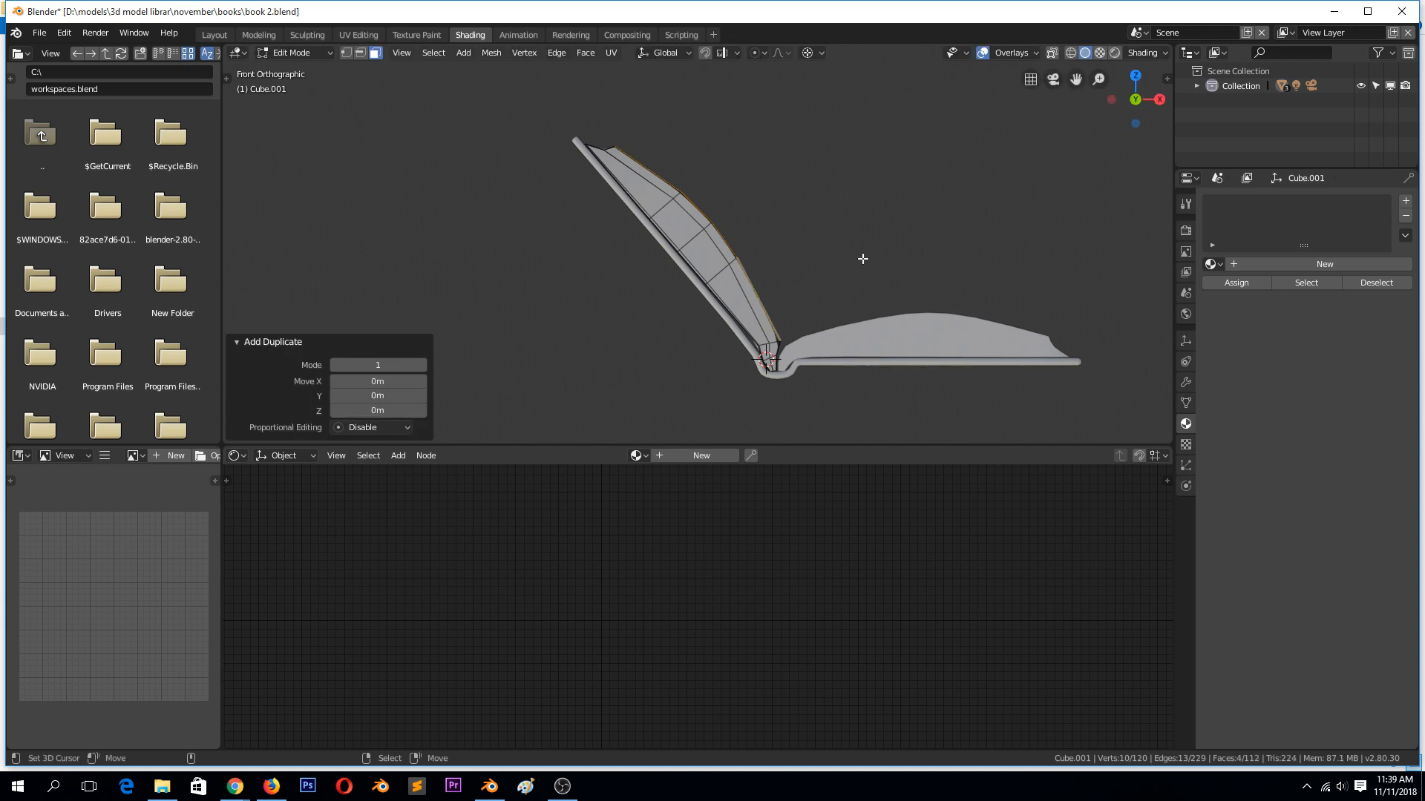
{"action": "key", "text": "r"}
{"action": "left_click", "coordinate": [888, 285]}
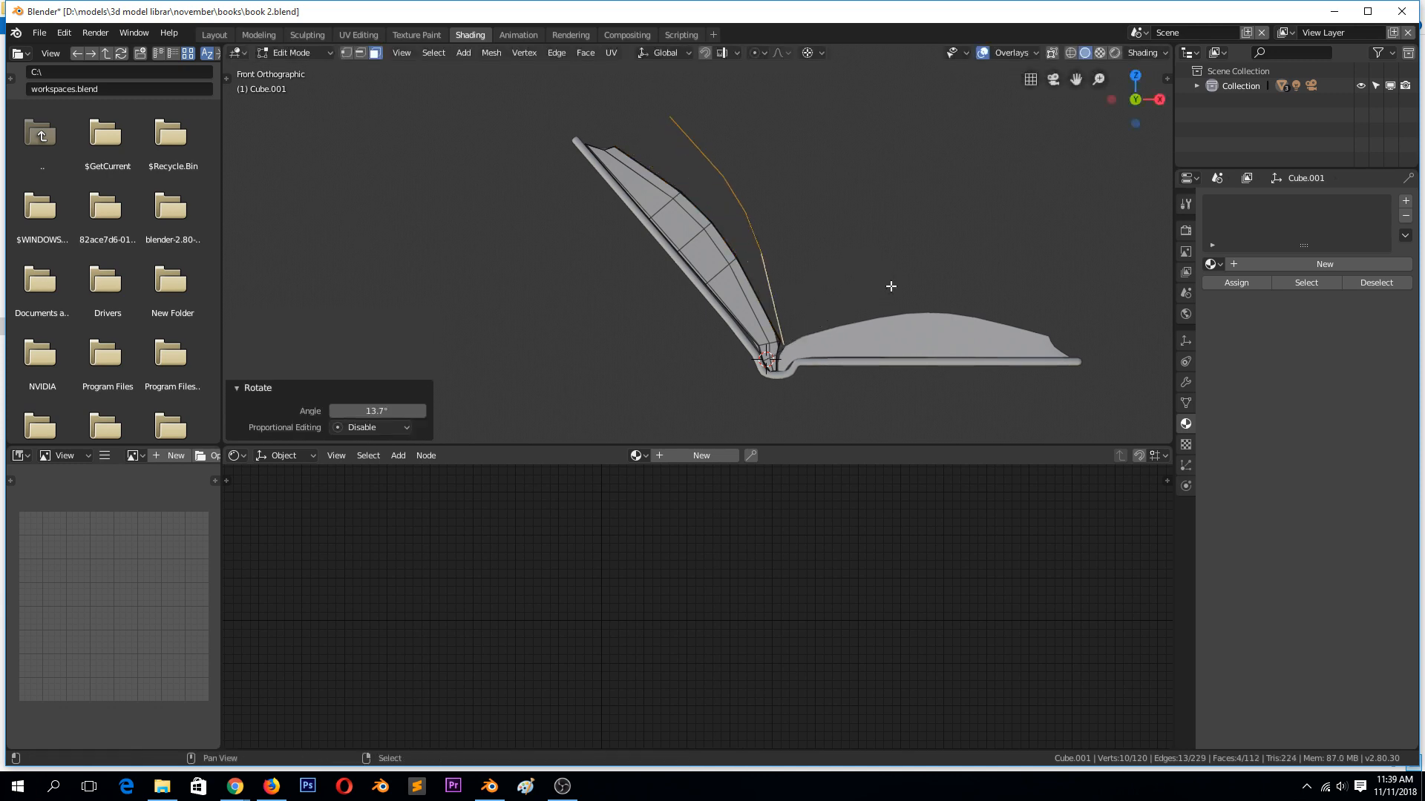
Step: Duplicate the loose page in place, rotate the copy 24° around the spine, and inspect the pages in Object Mode
{"action": "key", "text": "shift+d"}
{"action": "key", "text": "Escape"}
{"action": "key", "text": "r"}
{"action": "left_click", "coordinate": [917, 352]}
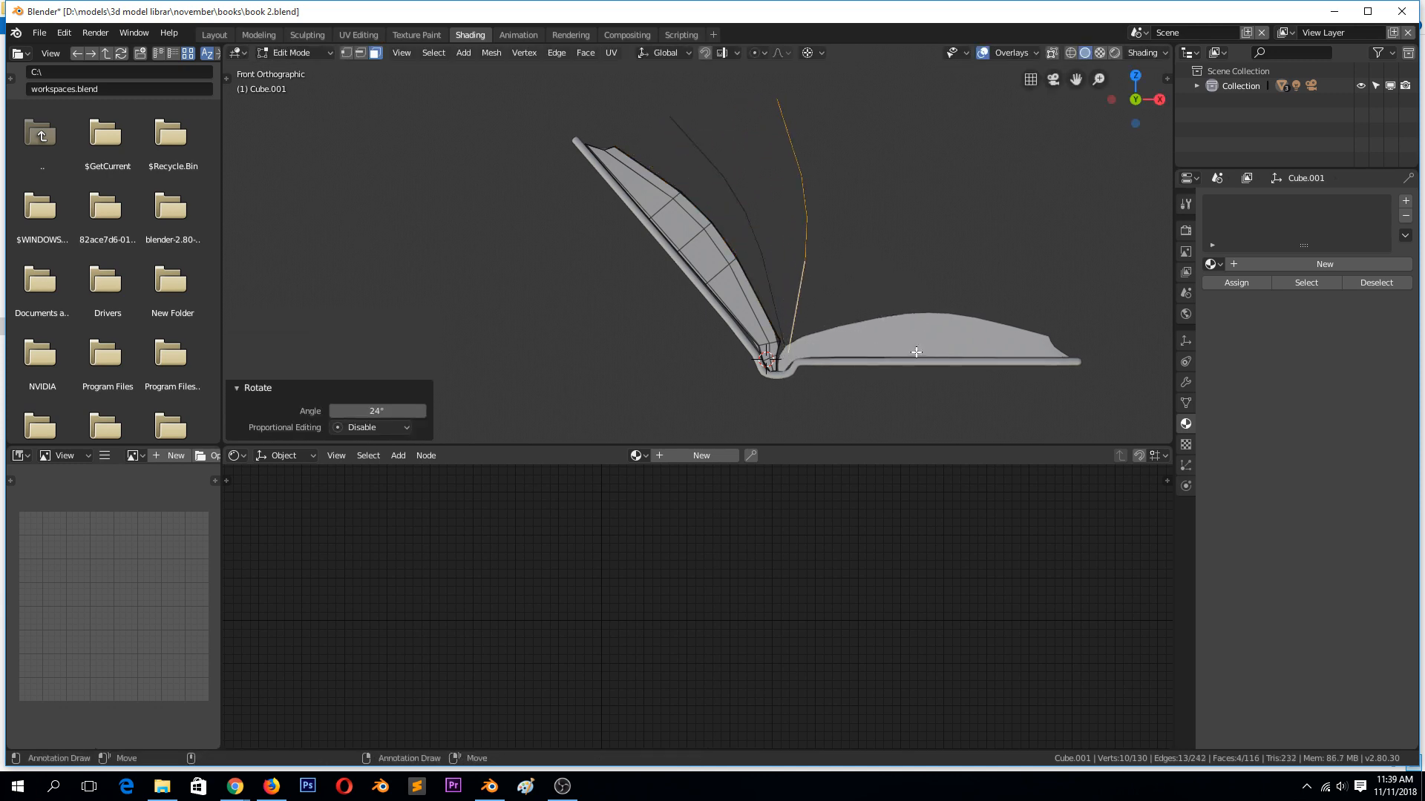
{"action": "key", "text": "Tab"}
{"action": "middle_click_drag", "start_coordinate": [917, 352], "coordinate": [919, 302]}
{"action": "scroll", "coordinate": [954, 315], "scroll_direction": "down", "scroll_amount": 3}
{"action": "scroll", "coordinate": [848, 346], "scroll_direction": "up", "scroll_amount": 2}
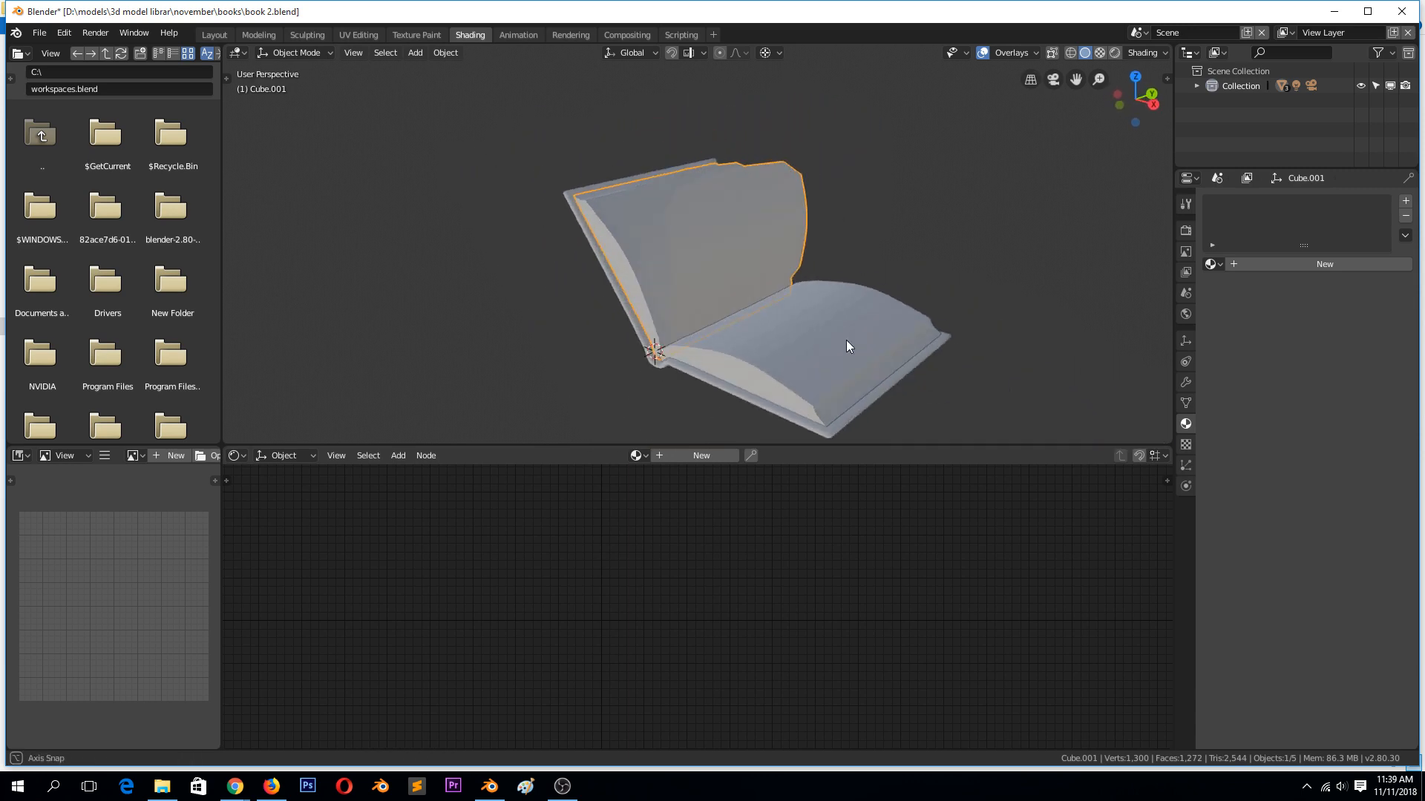
Step: Select the side and outer edges of the most upright loose page and give them an edge crease of 1.000
{"action": "key", "text": "Tab"}
{"action": "scroll", "coordinate": [742, 297], "scroll_direction": "up", "scroll_amount": 1}
{"action": "left_click", "coordinate": [637, 204], "text": "alt"}
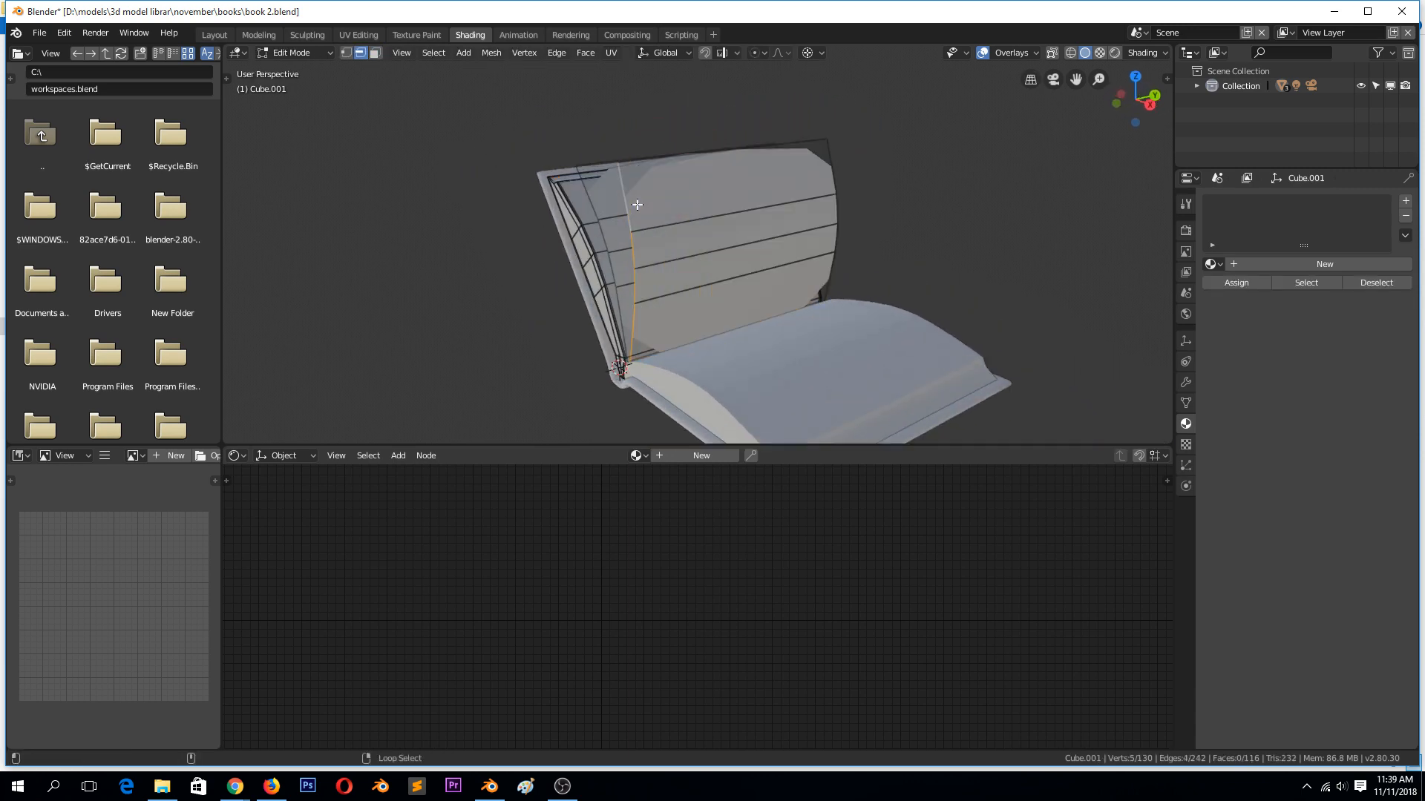
{"action": "left_click", "coordinate": [713, 152], "text": "alt+shift"}
{"action": "left_click", "coordinate": [844, 173], "text": "alt+shift"}
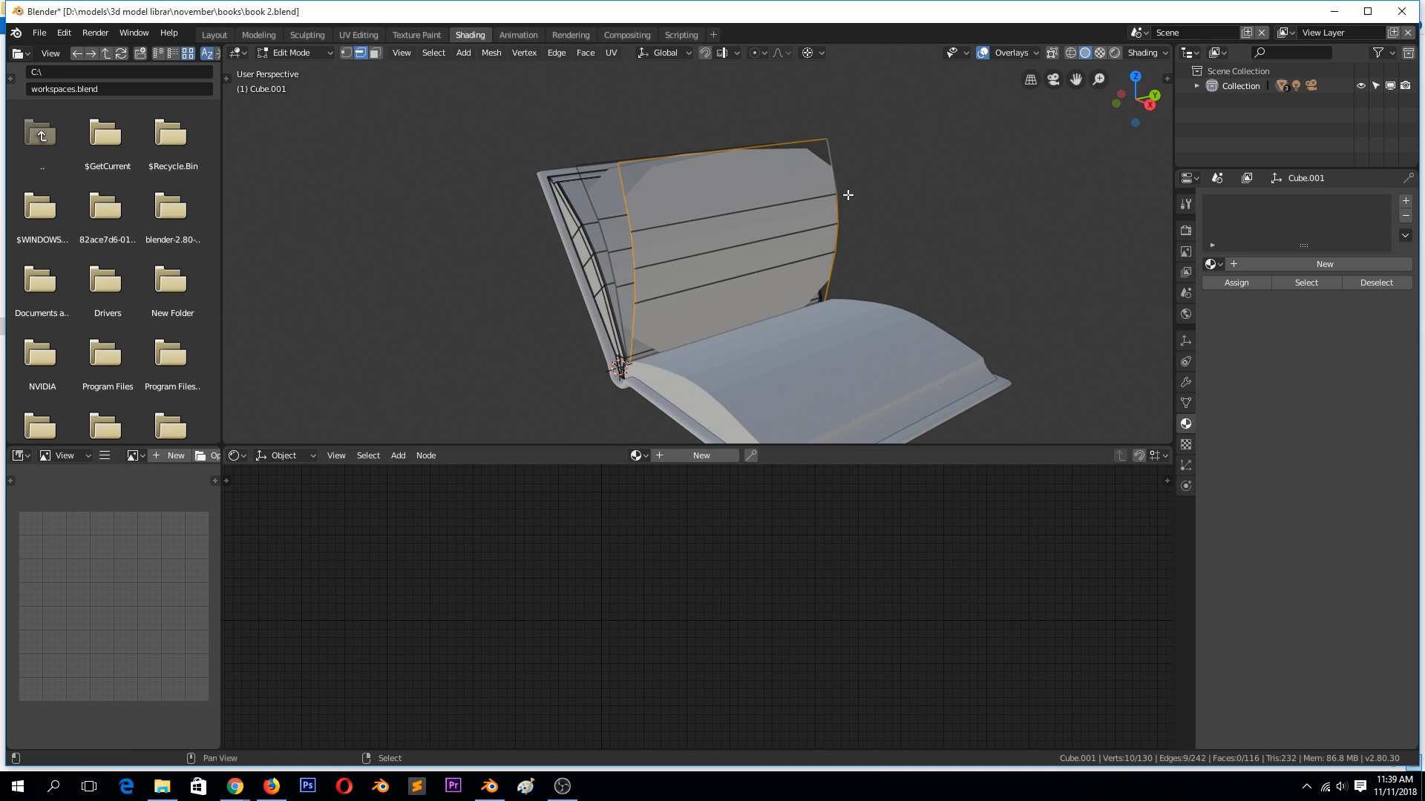
{"action": "key", "text": "shift+e"}
{"action": "left_click", "coordinate": [848, 196]}
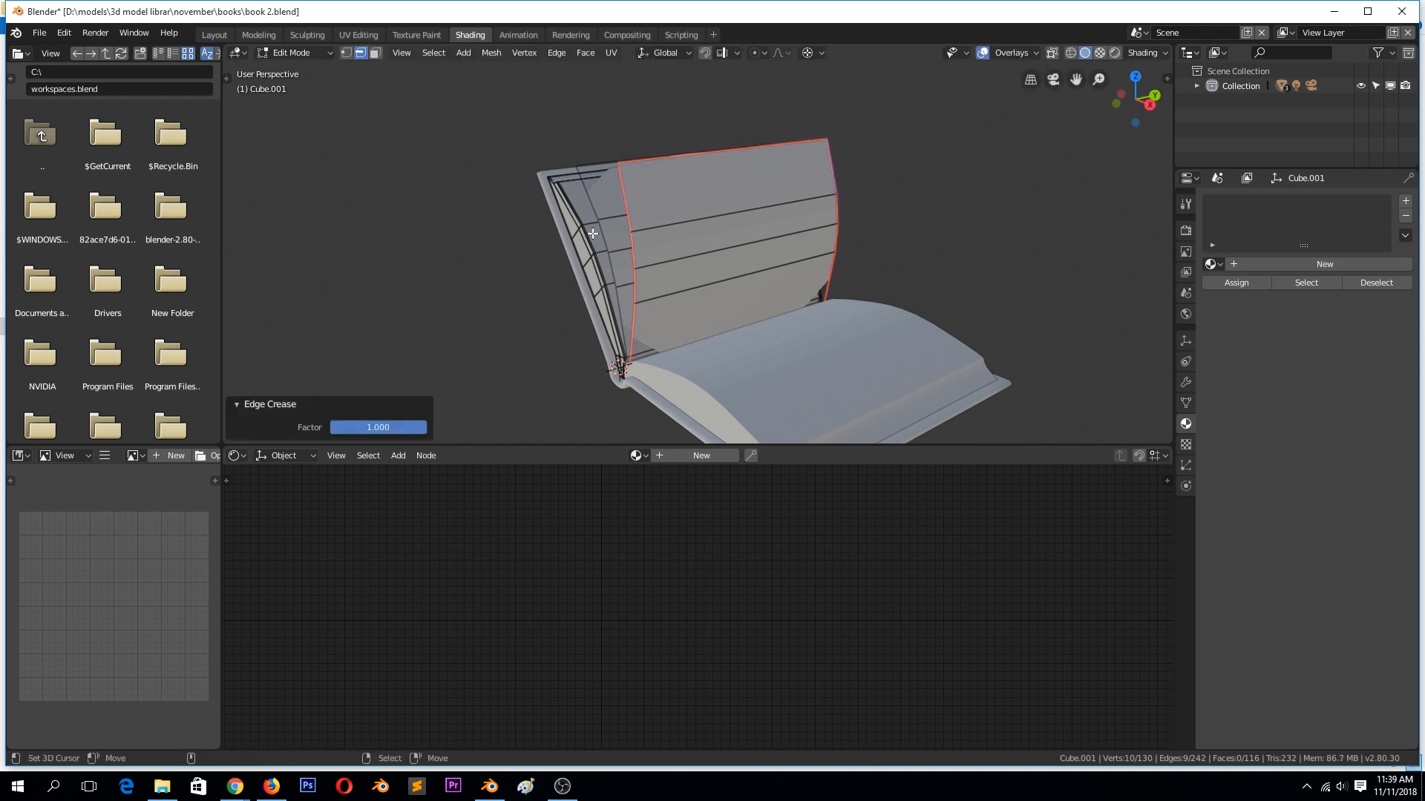
Step: Crease the side and outer edges of the other loose page to 1.000 and return to Object Mode
{"action": "left_click", "coordinate": [602, 205], "text": "alt"}
{"action": "right_click", "coordinate": [604, 162], "text": "shift"}
{"action": "middle_click_drag", "start_coordinate": [942, 141], "coordinate": [778, 147]}
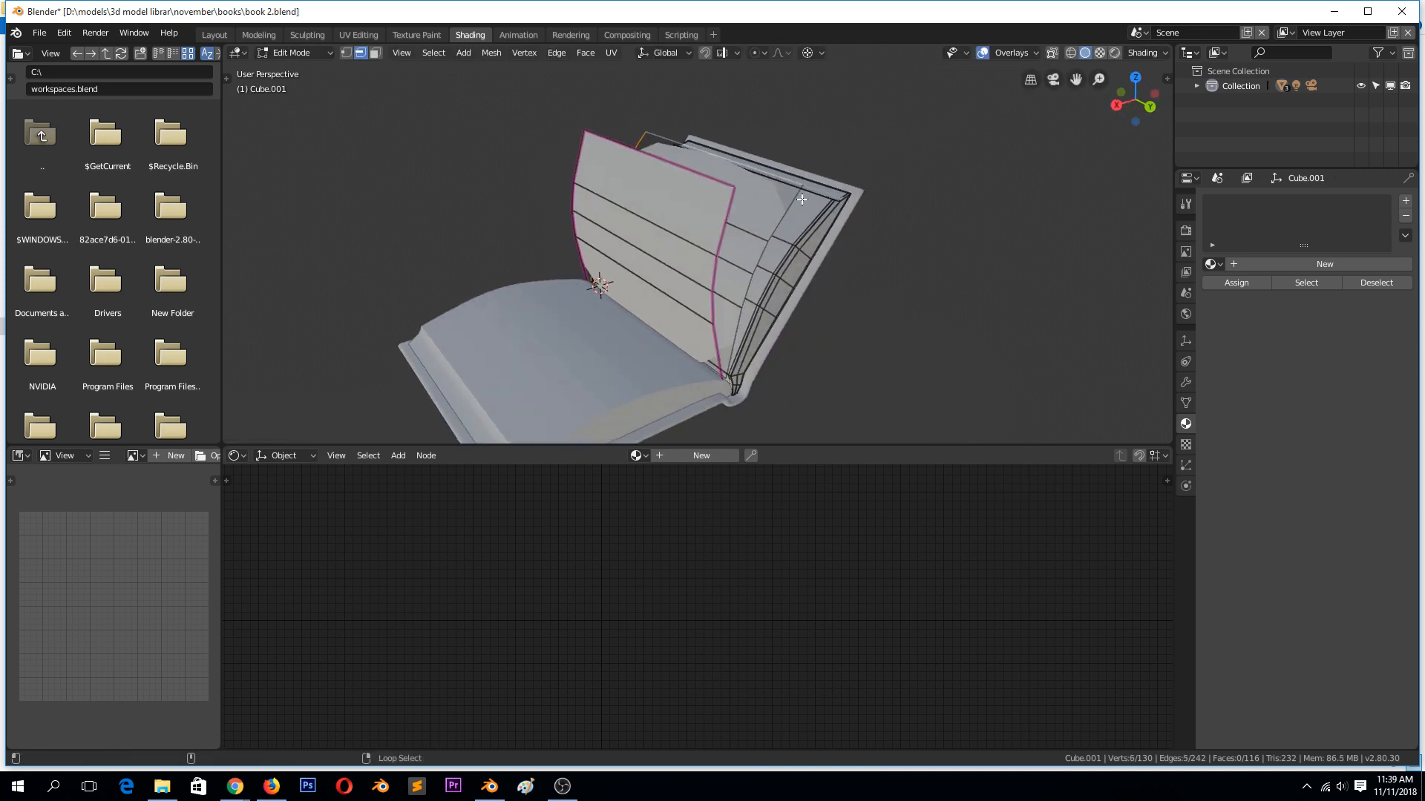
{"action": "right_click", "coordinate": [793, 198], "text": "alt+shift"}
{"action": "key", "text": "shift+e"}
{"action": "left_click", "coordinate": [848, 191]}
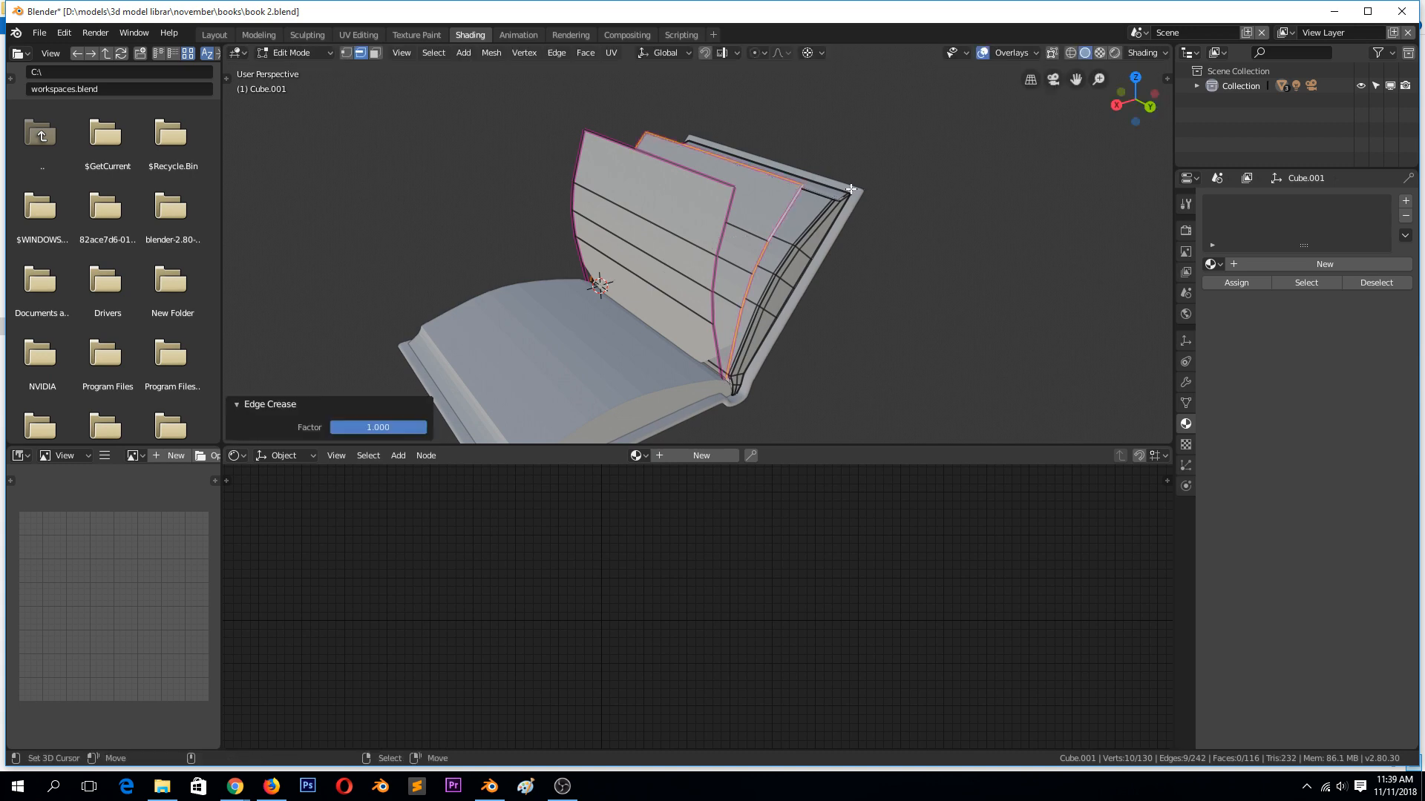
{"action": "key", "text": "Tab"}
{"action": "middle_click_drag", "start_coordinate": [788, 199], "coordinate": [907, 149]}
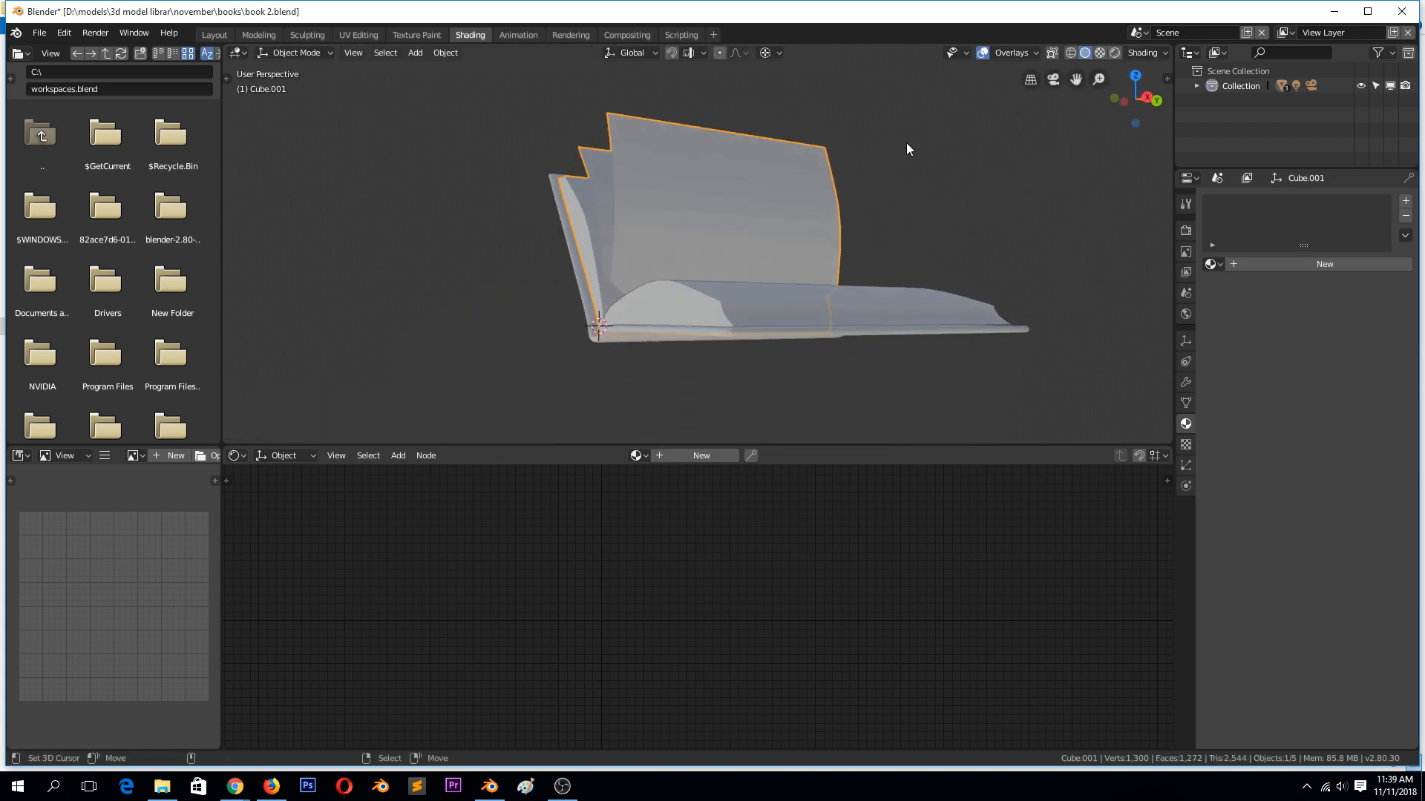